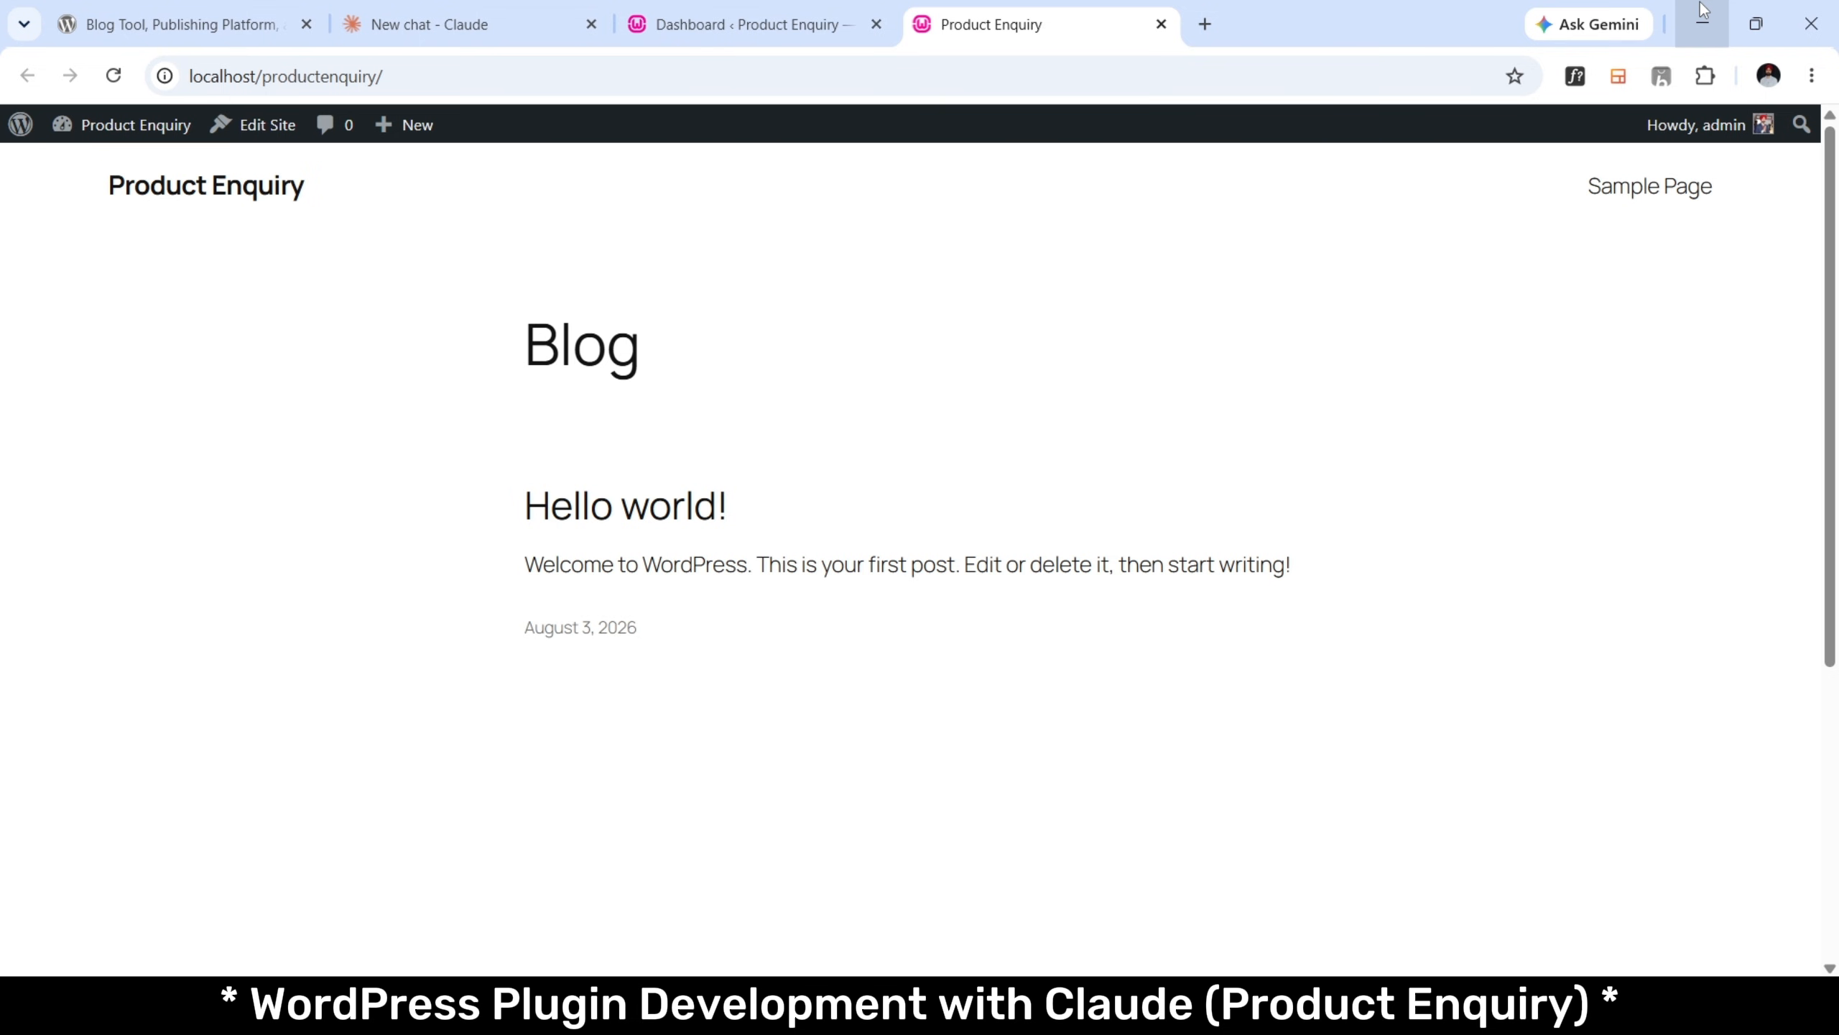
left_click(788, 9)
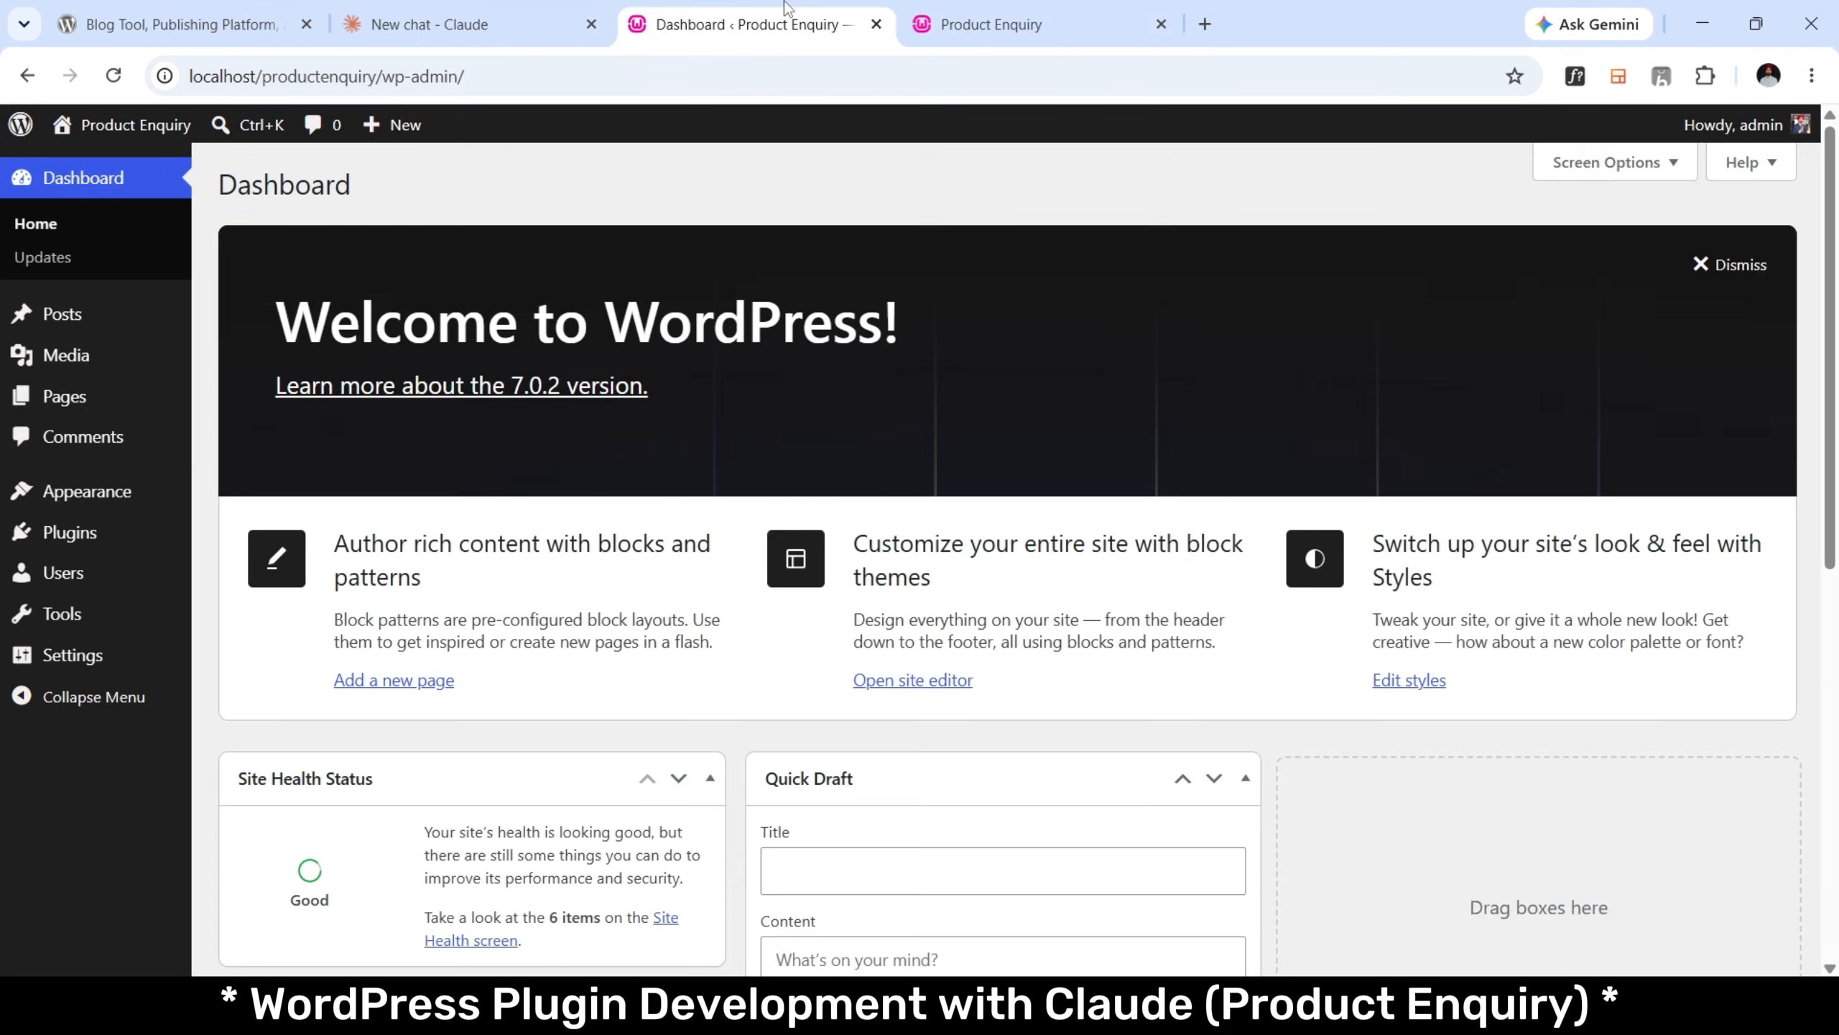
scroll(275, 554, "down", 5)
scroll(274, 555, "up", 5)
left_click(1023, 8)
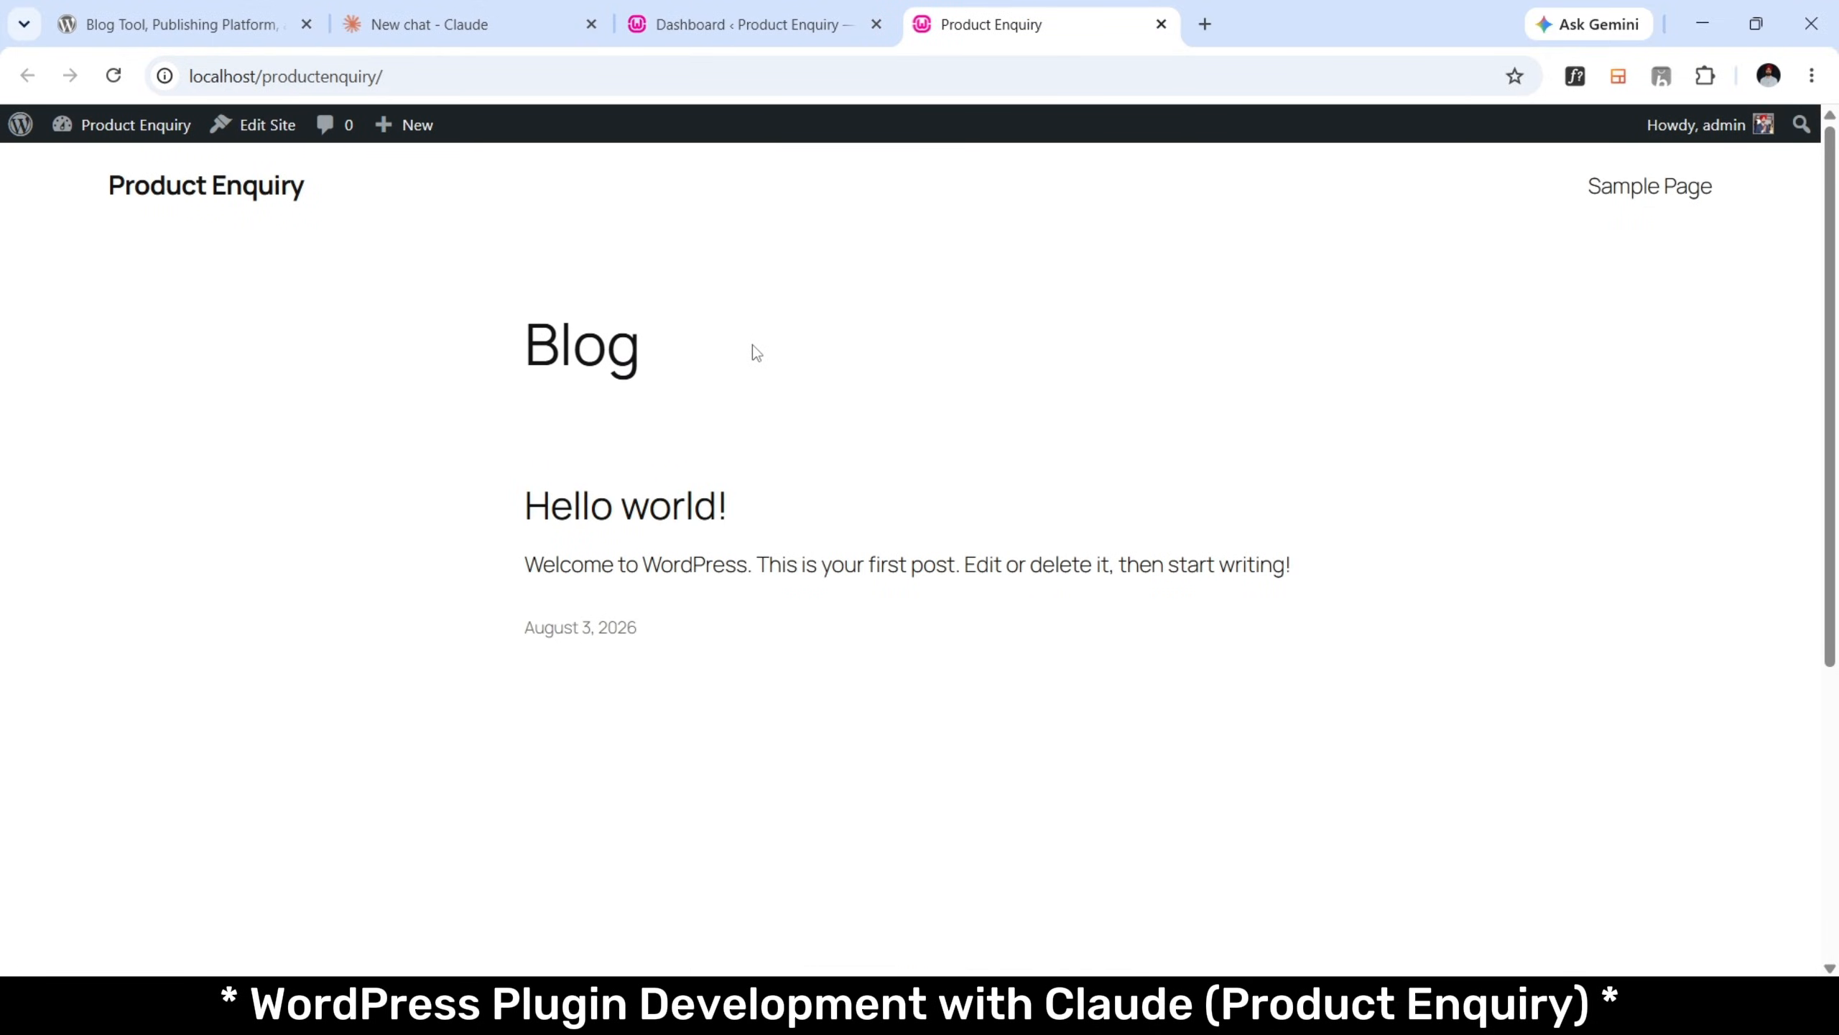
Switch to Claude and write "I want to create a WordPress plugin that can help me to add an option to the product details page for".
left_click(520, 7)
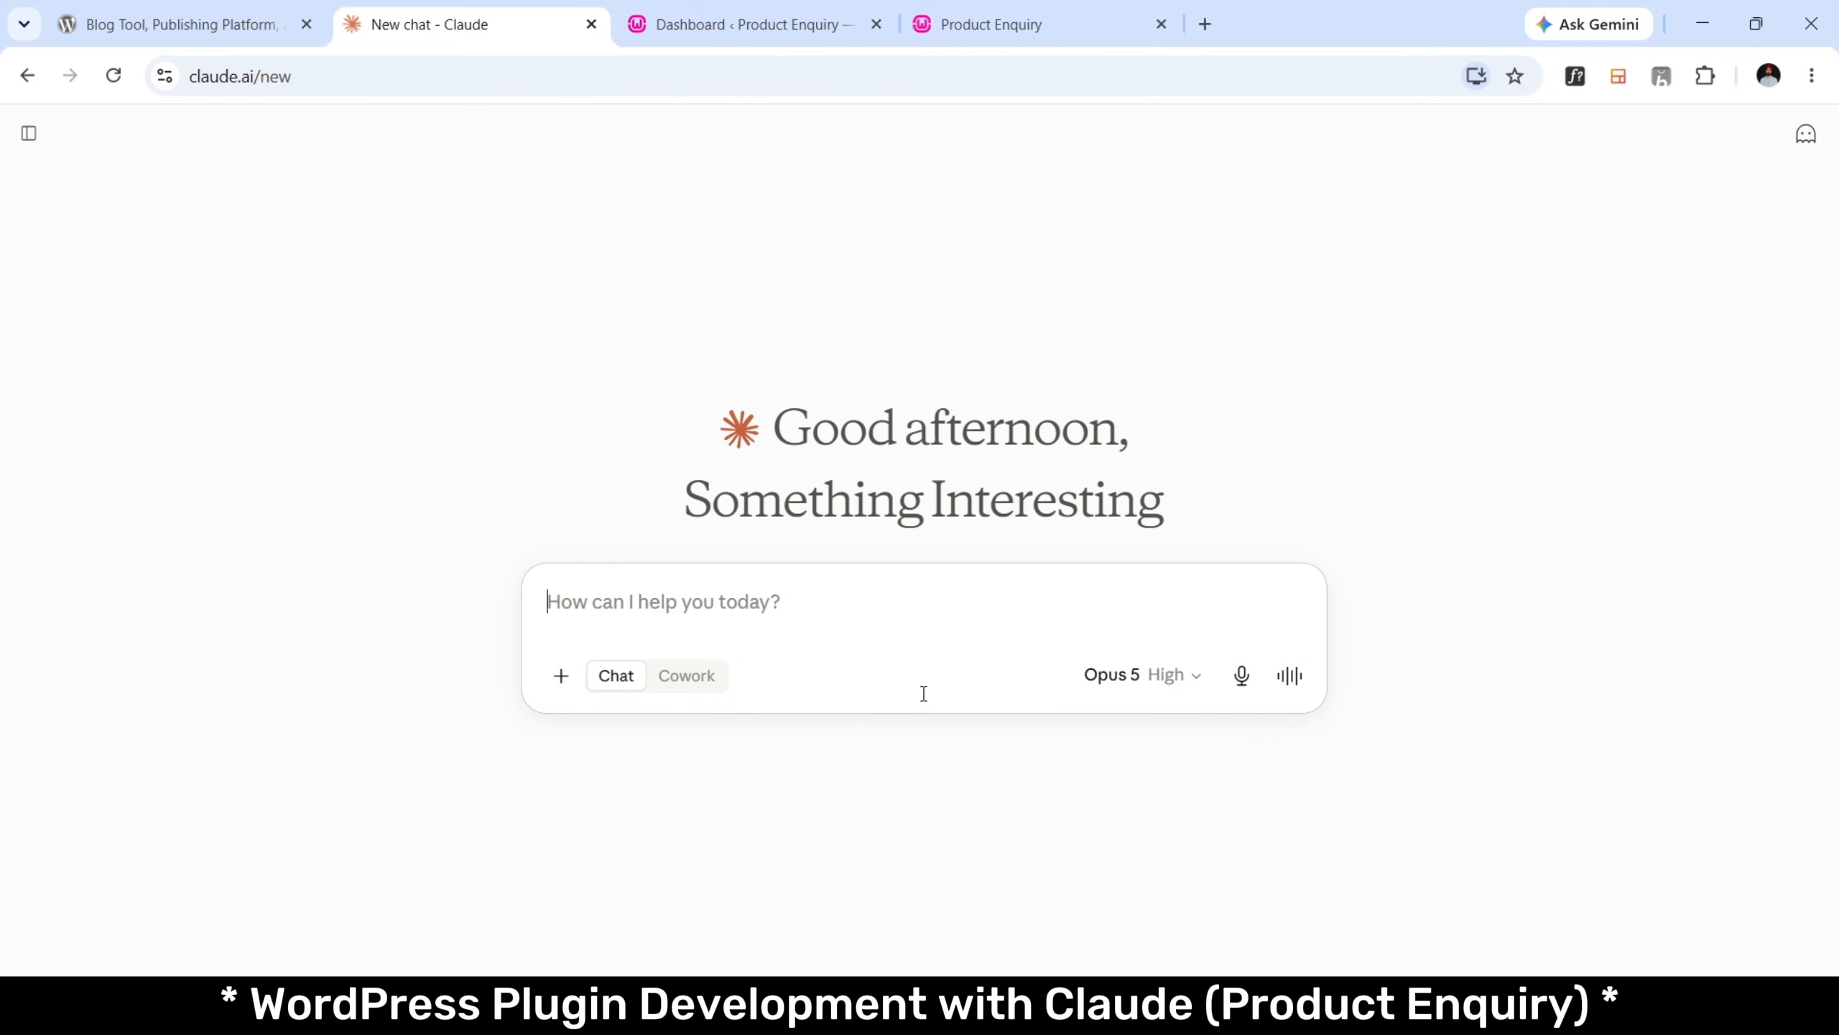
type("I want t")
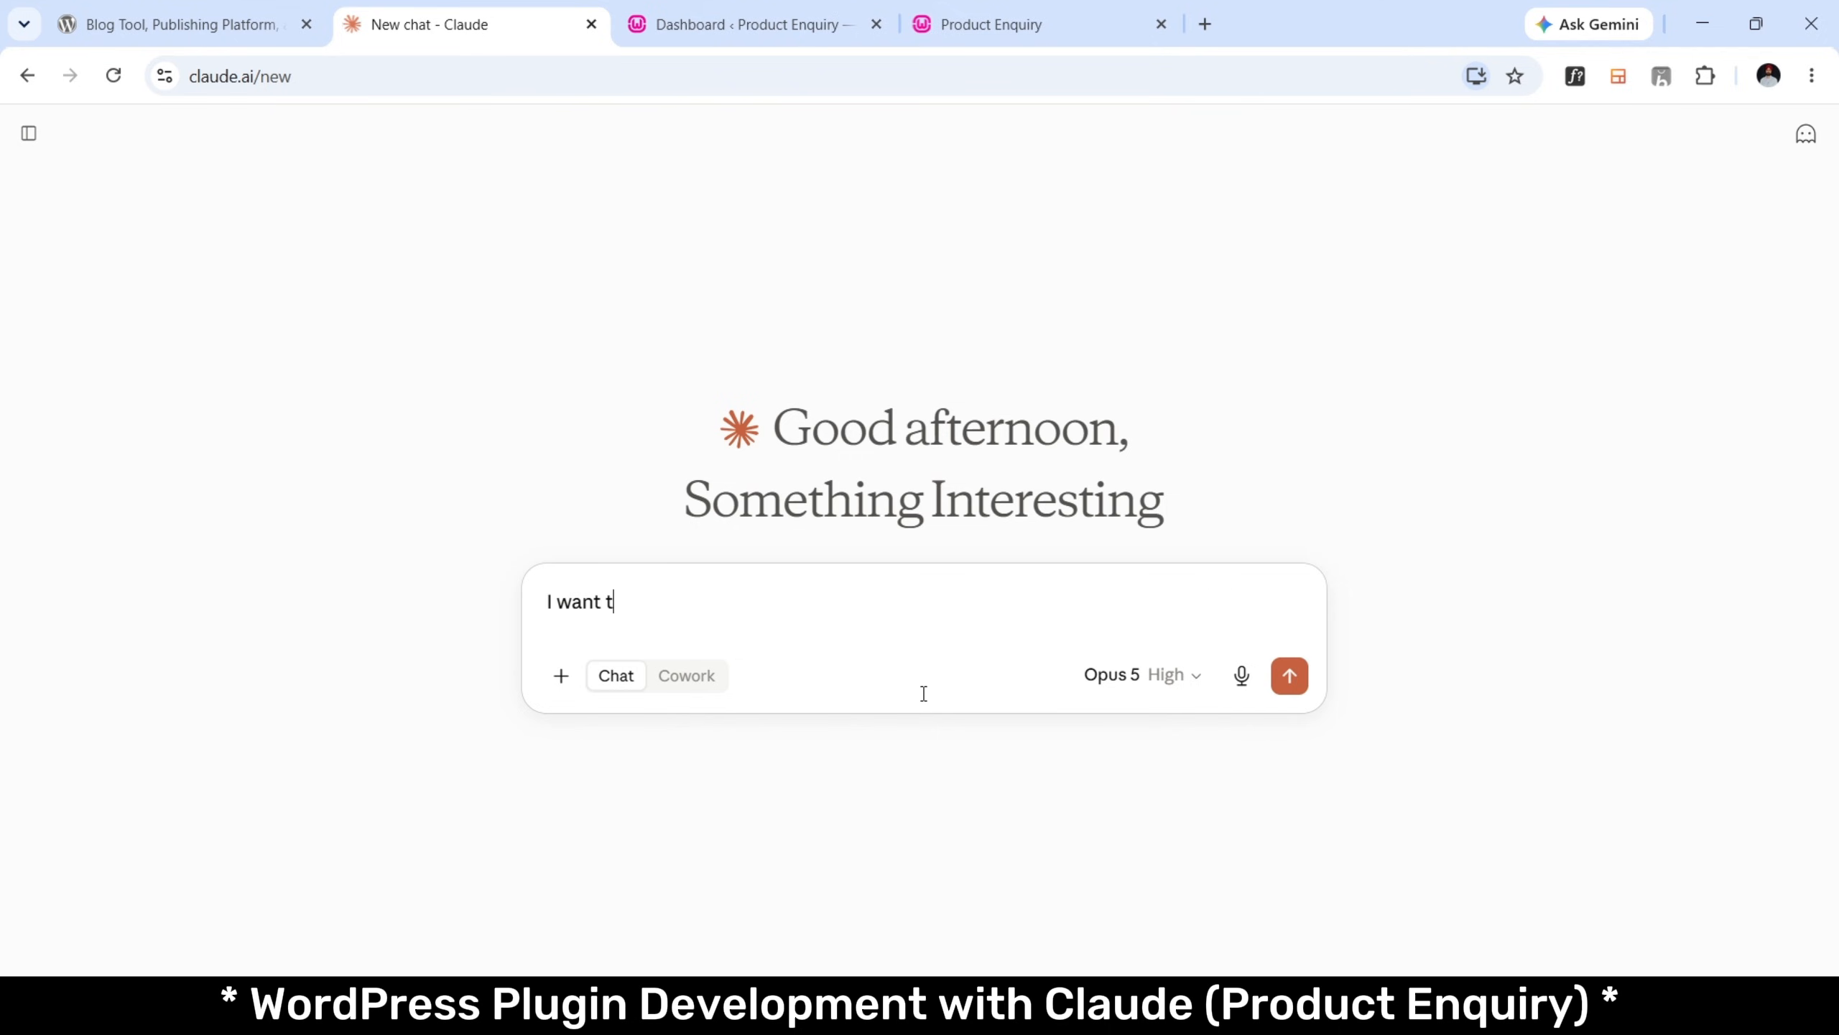
type("o create a WordPress pl")
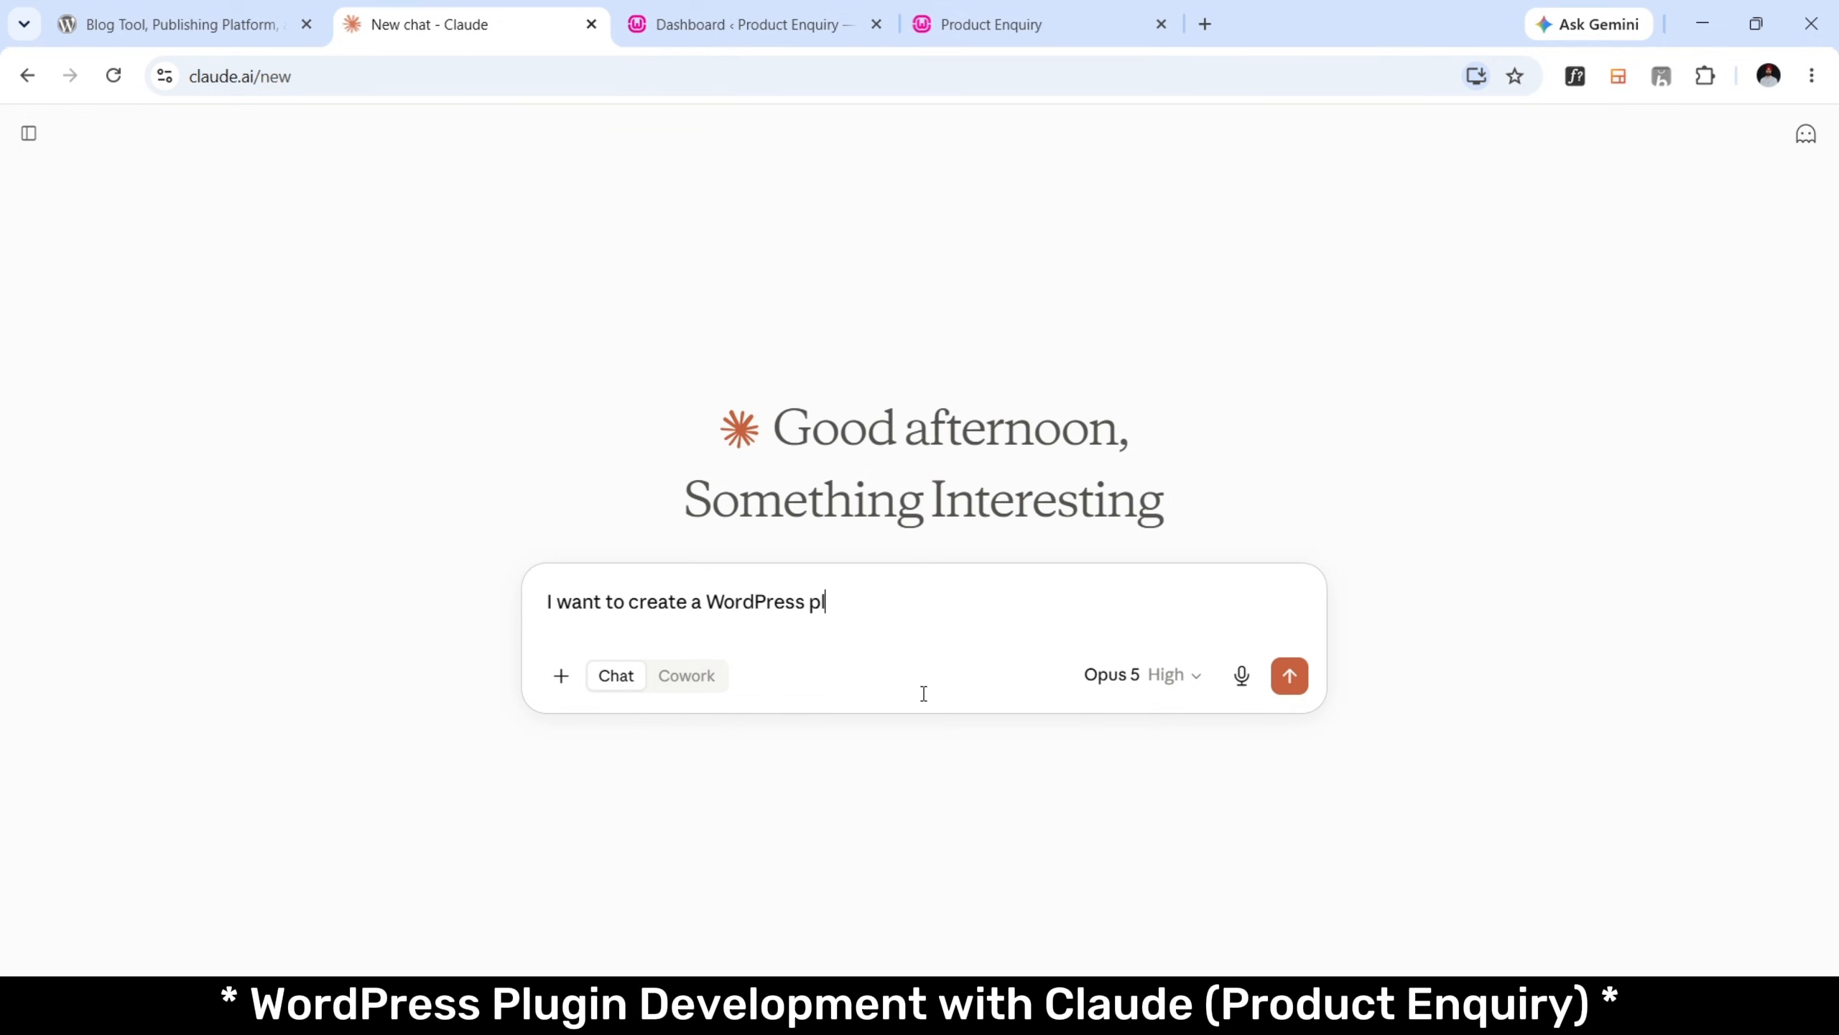
type("ugin that can help me to")
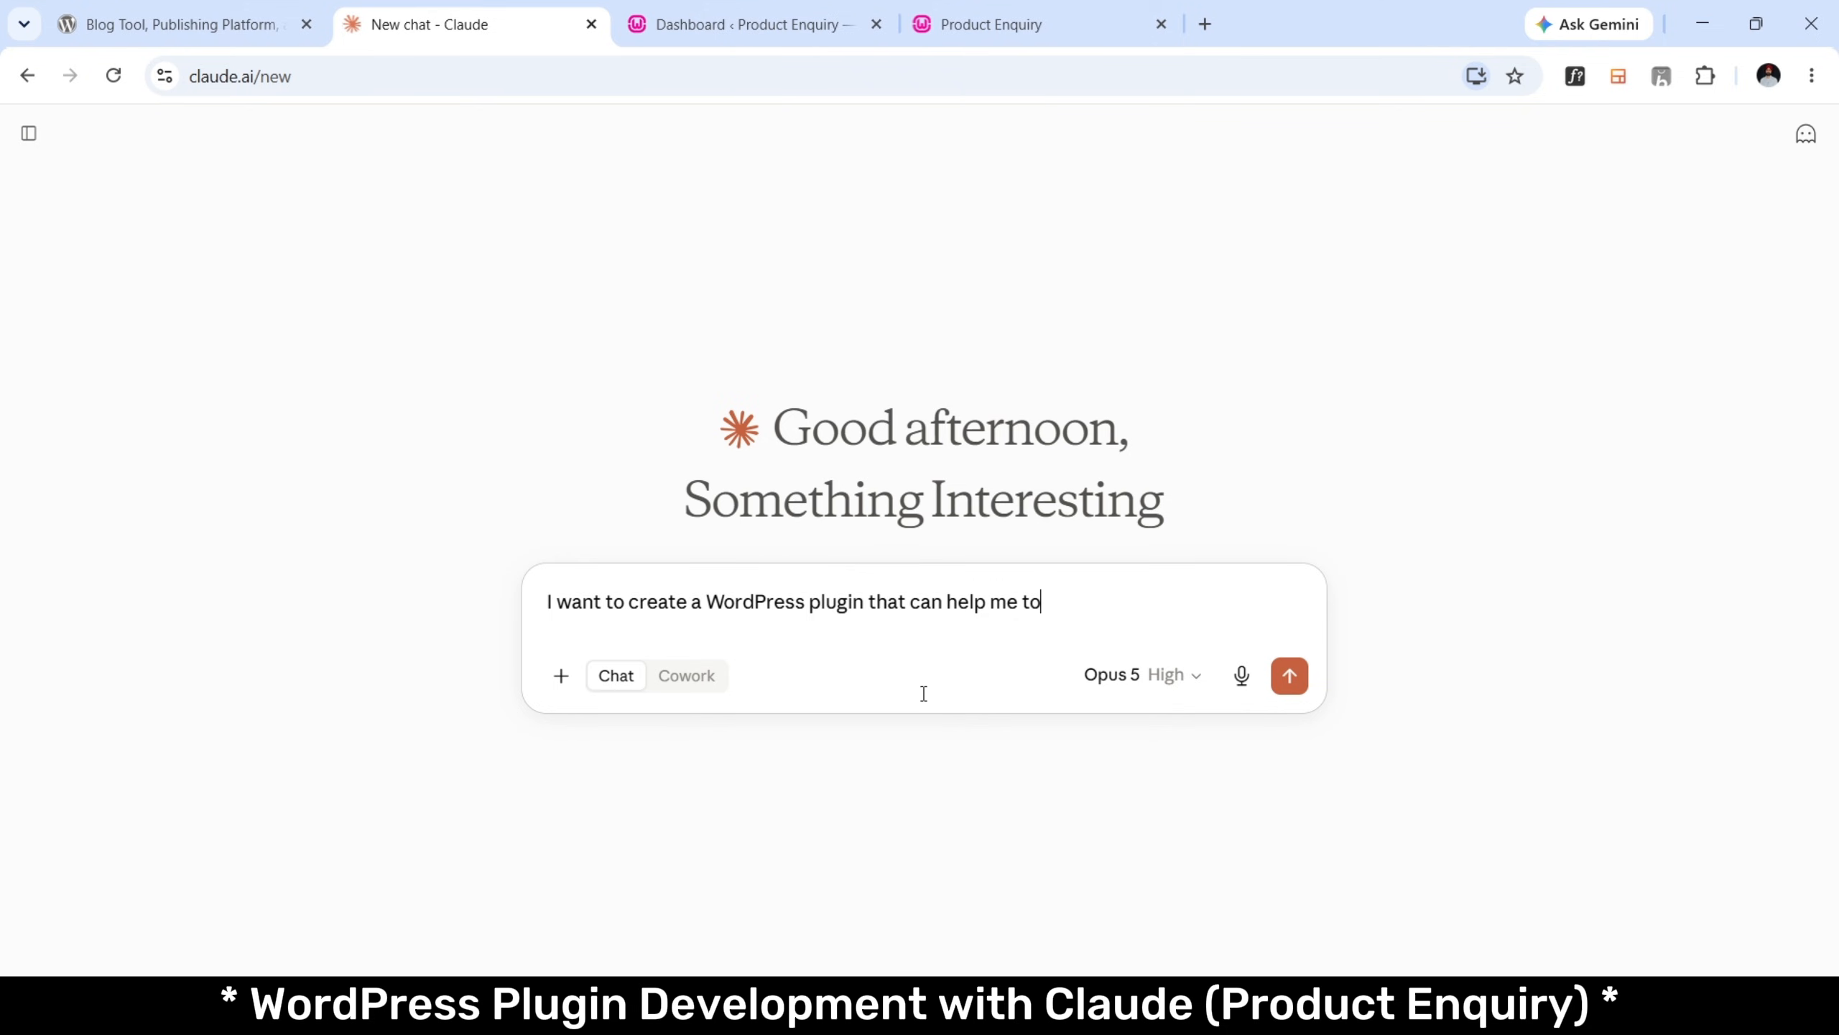
type(" add an option to the prod")
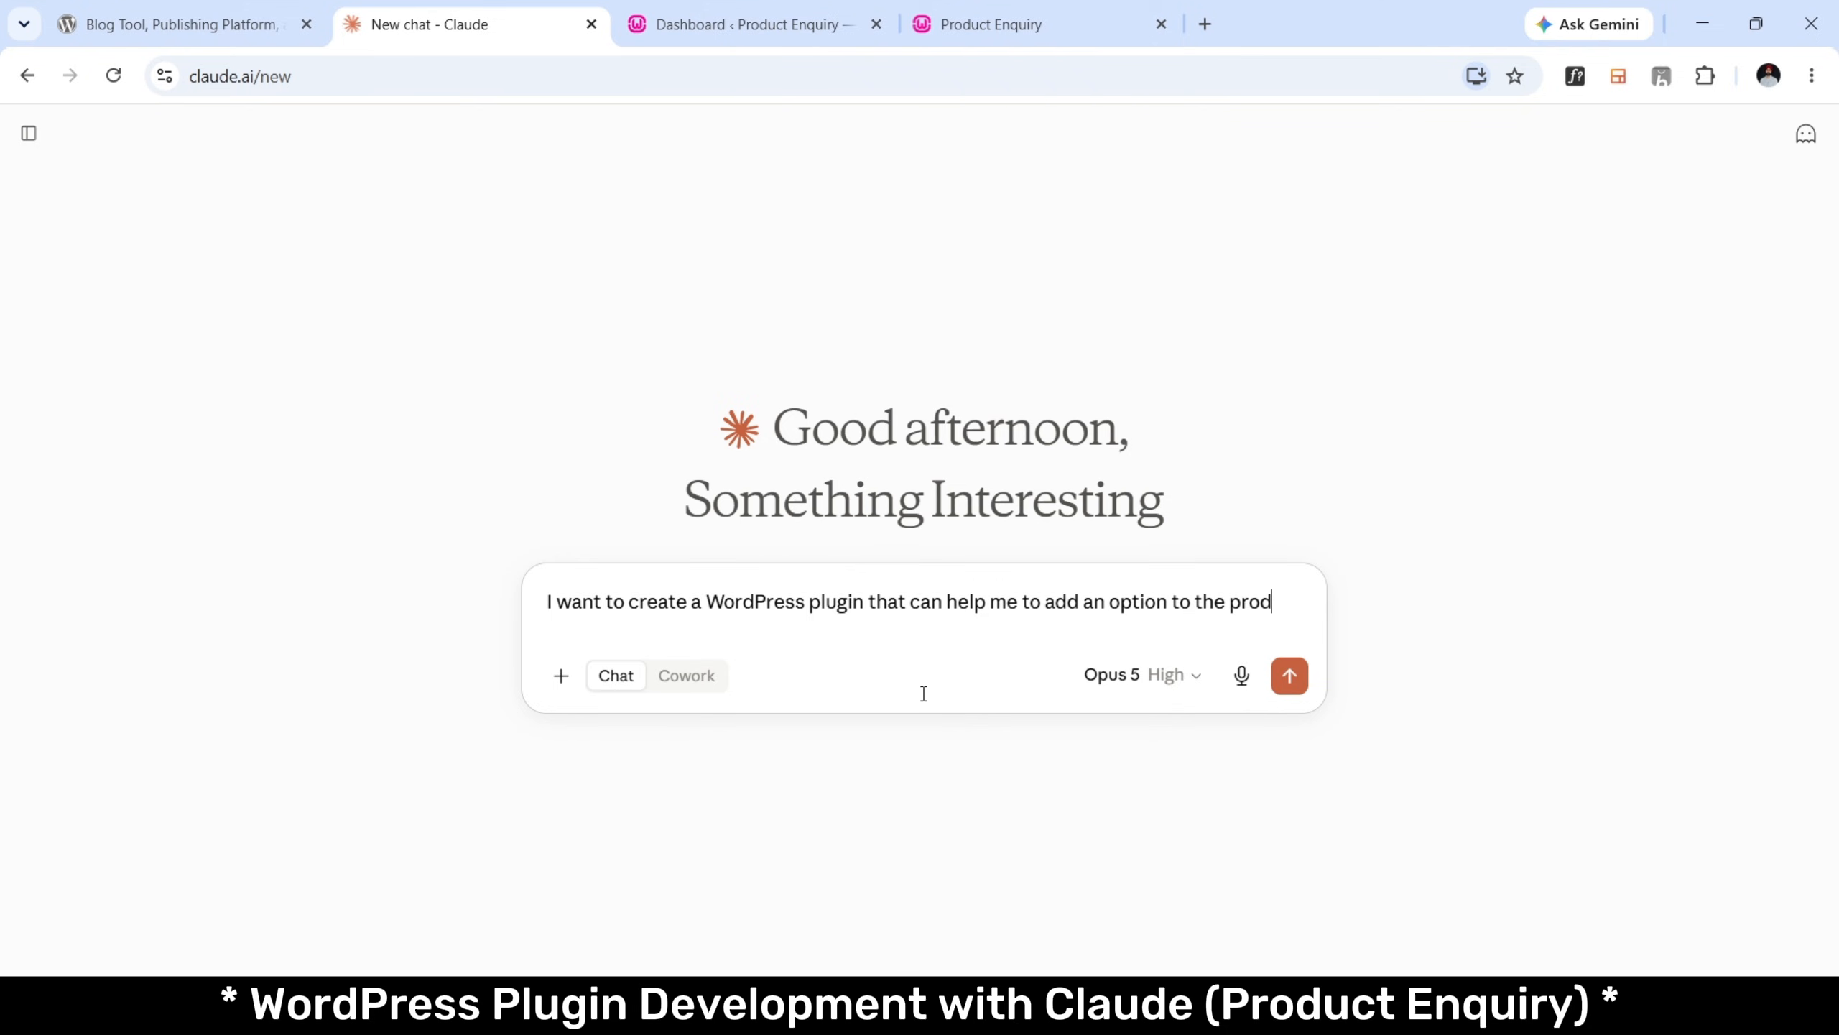
type("uct details page for")
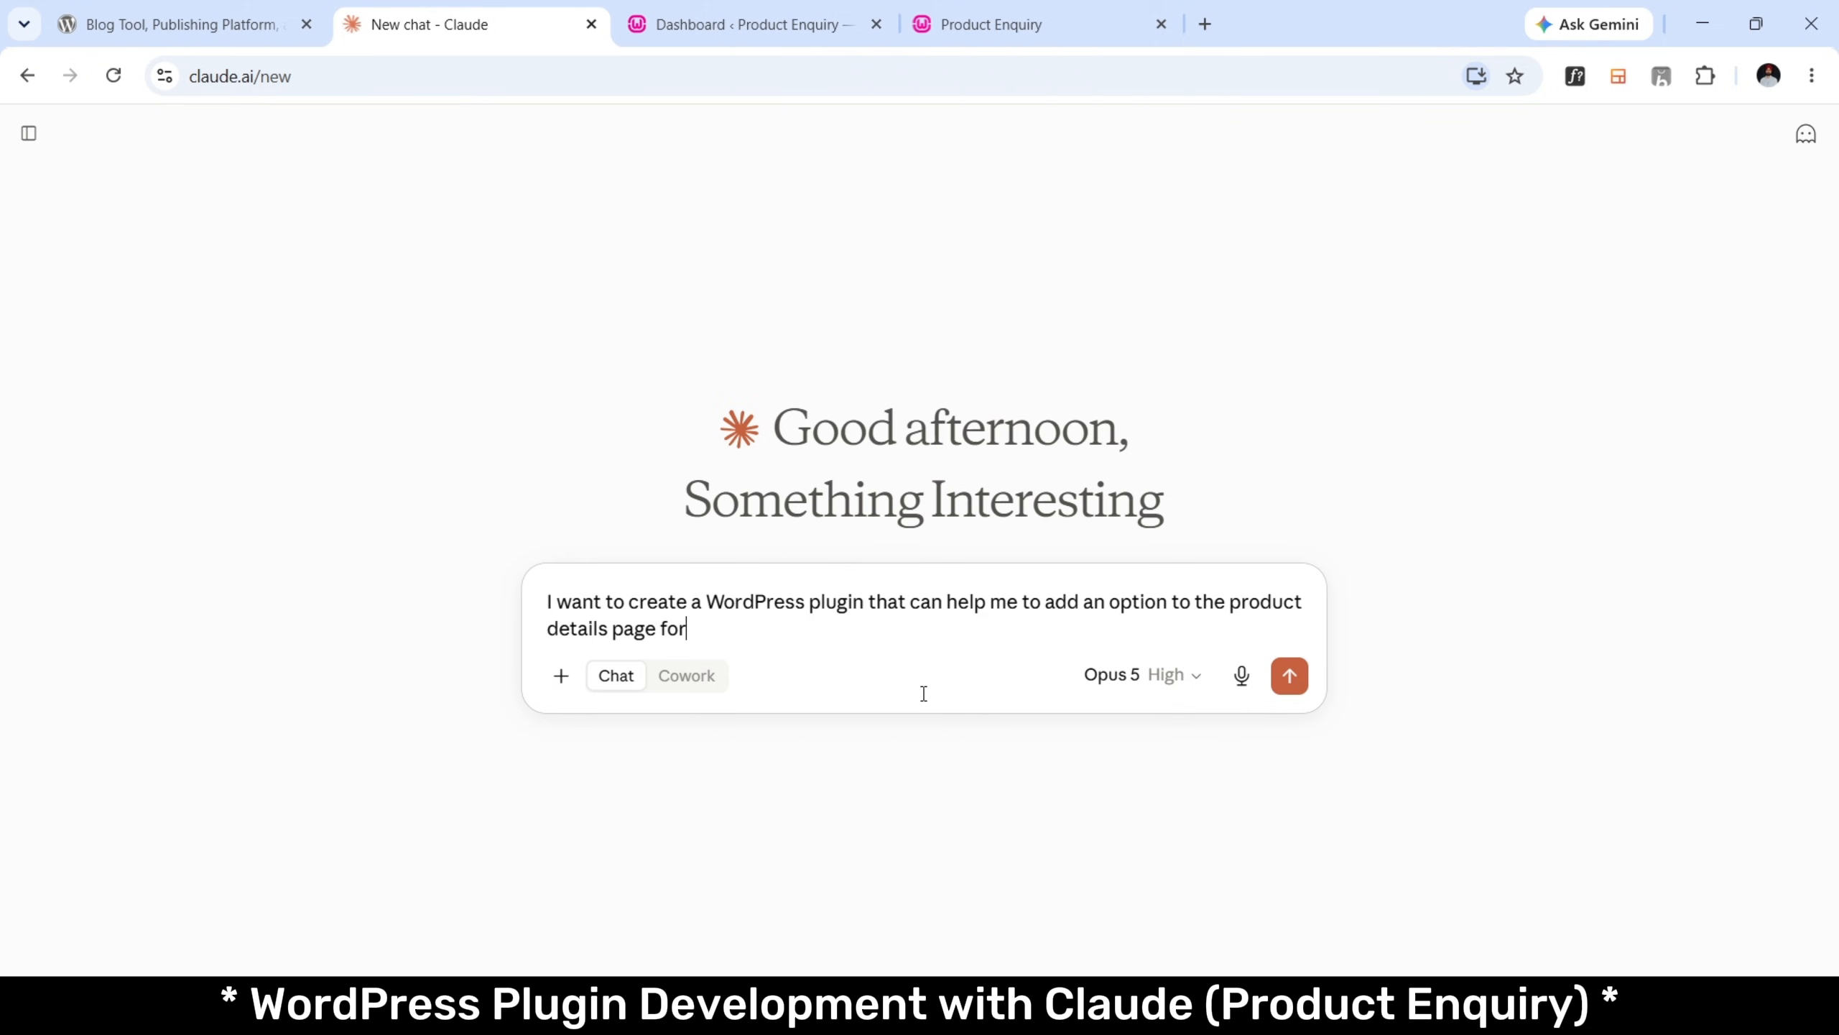
Continue the prompt with "Enquiry when user click on the button a popup will open the form".
type(" Enquiry when user click on the ")
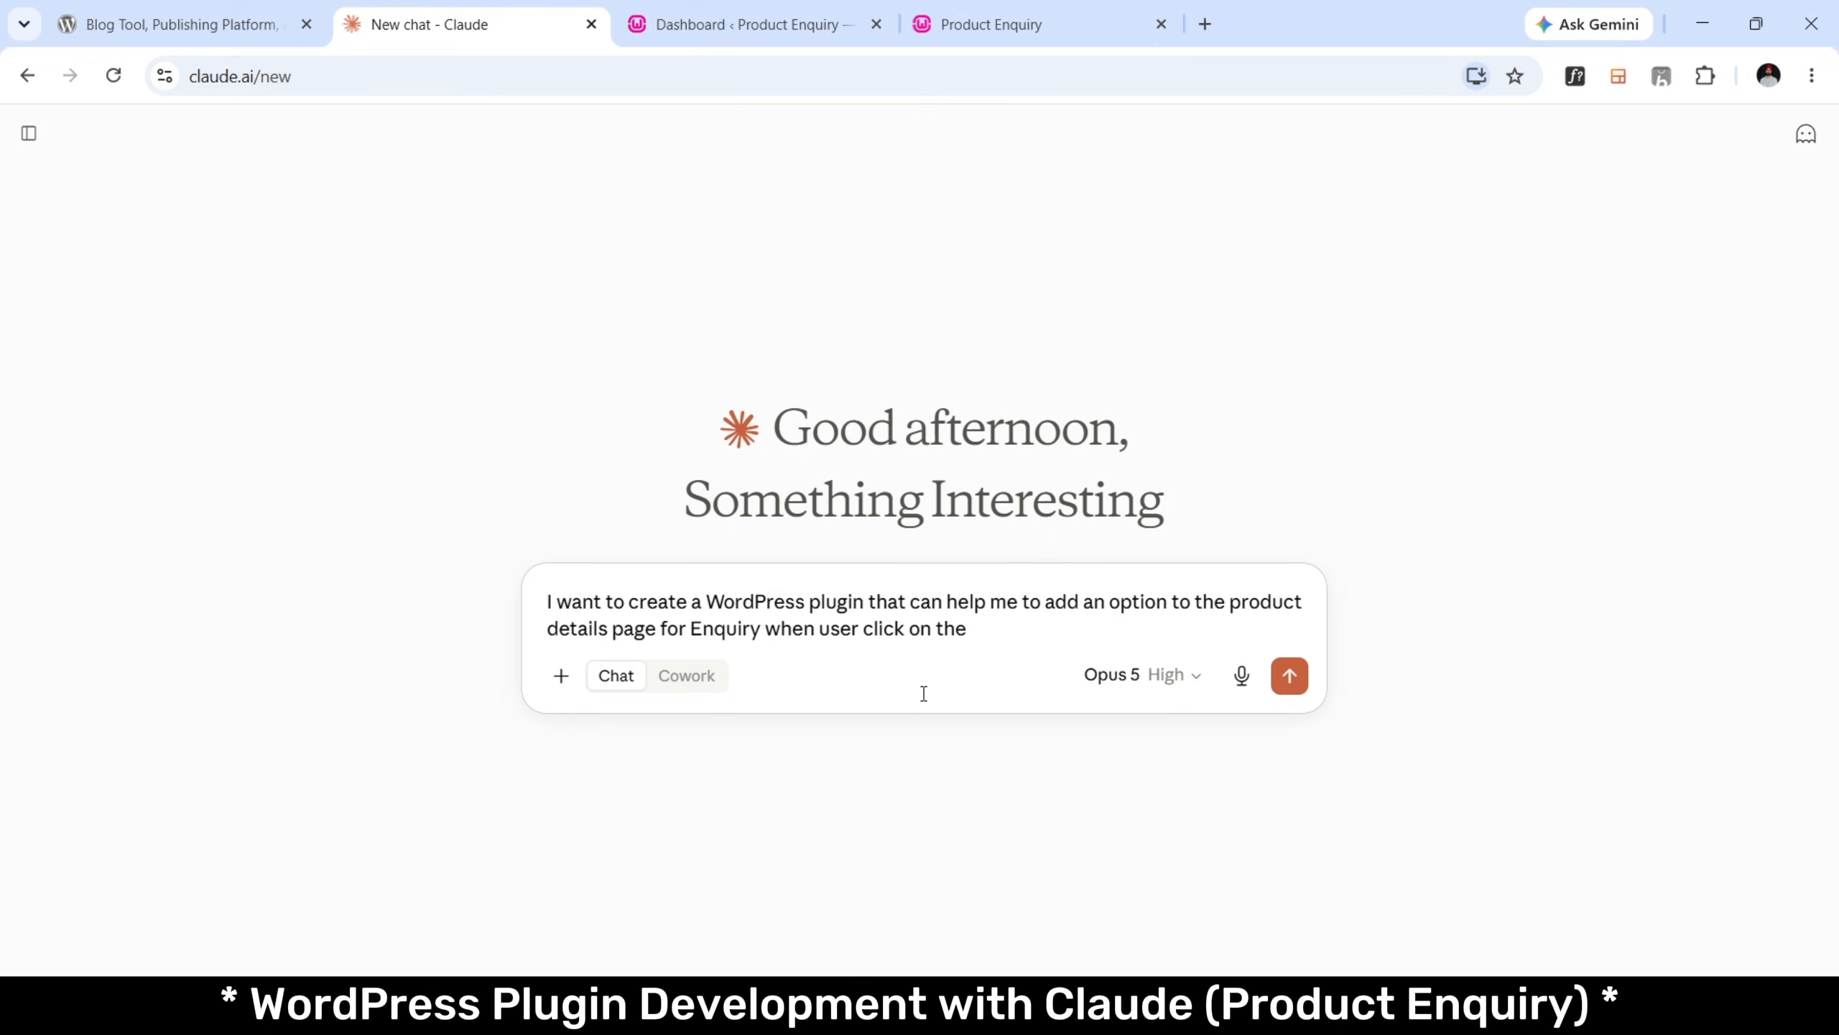
type("button a popup wi")
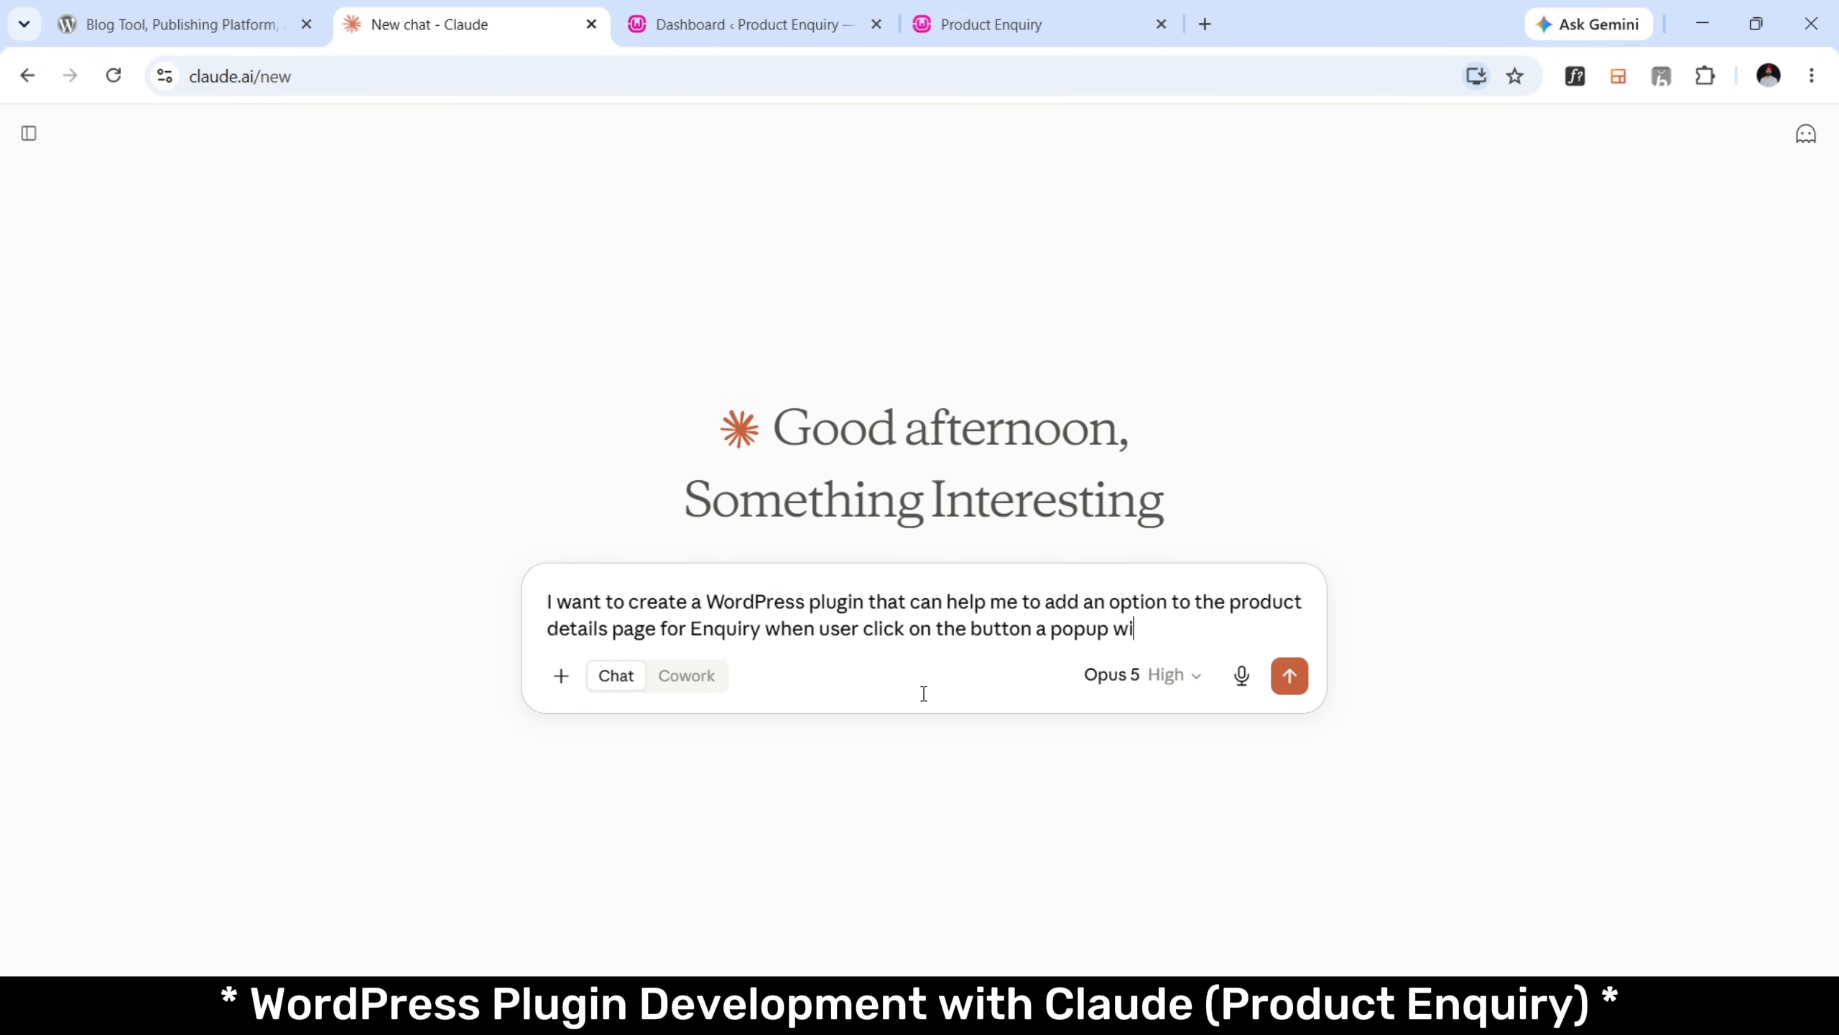
type("lll option")
key("BackSpace")
key("BackSpace")
key("BackSpace")
key("BackSpace")
type("en and as")
key("ctrl+shift+Left")
key("ctrl+shift+Left")
type("the form")
type(" conta")
key("BackSpace")
key("BackSpace")
key("BackSpace")
key("BackSpace")
key("BackSpace")
Extend the sentence with "and for the form I want to use contact form 7" and start a new line.
type("and for the ")
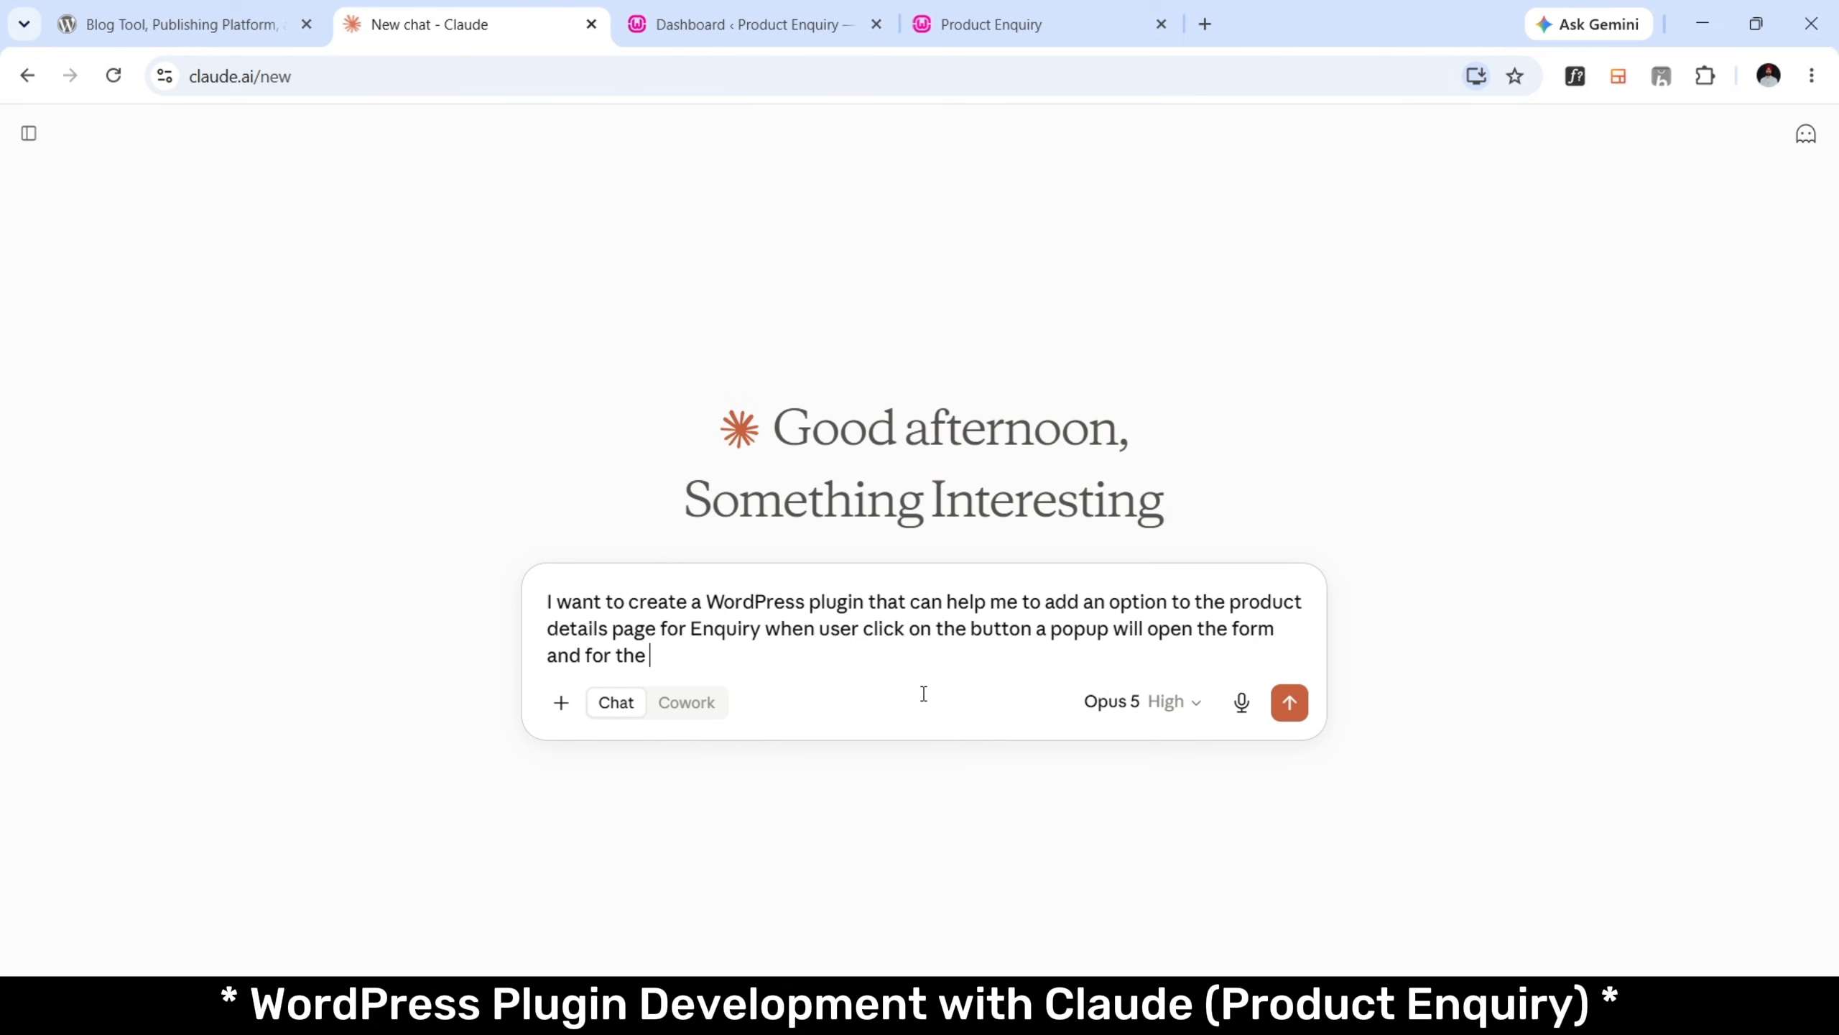
type("form I want to use c")
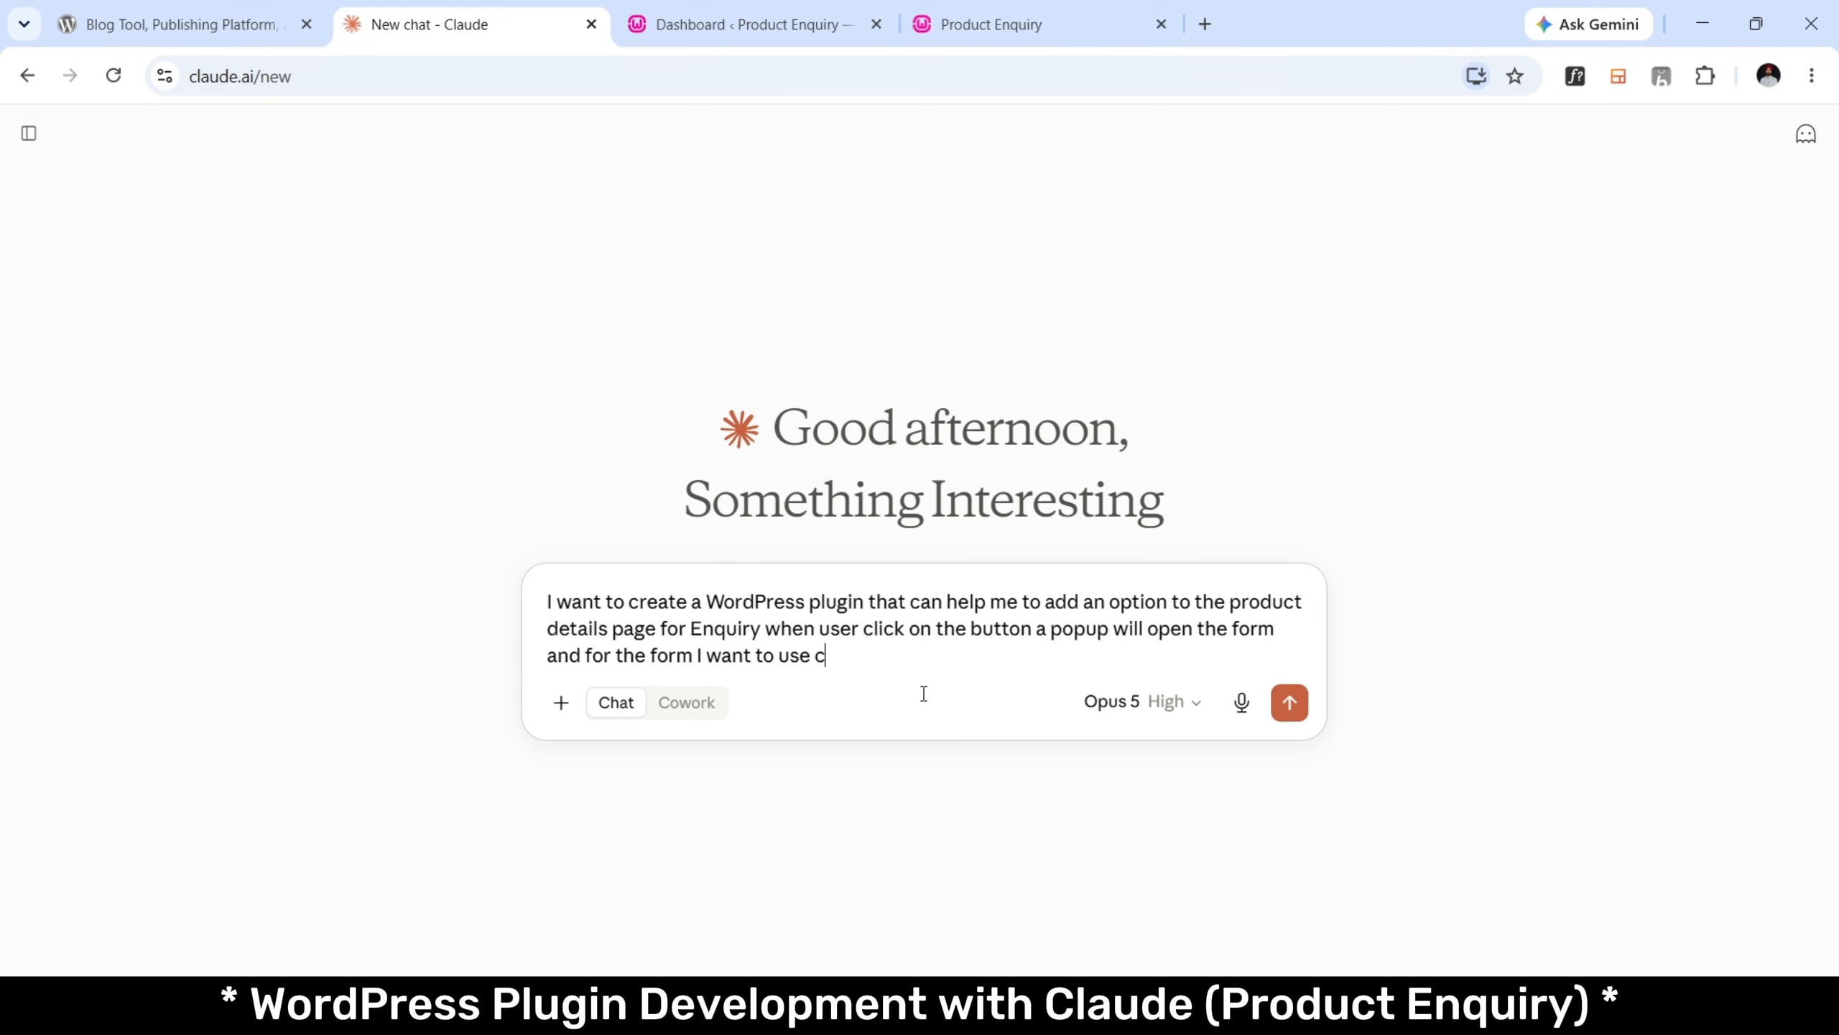
type("ontact form 7")
key("shift+Return")
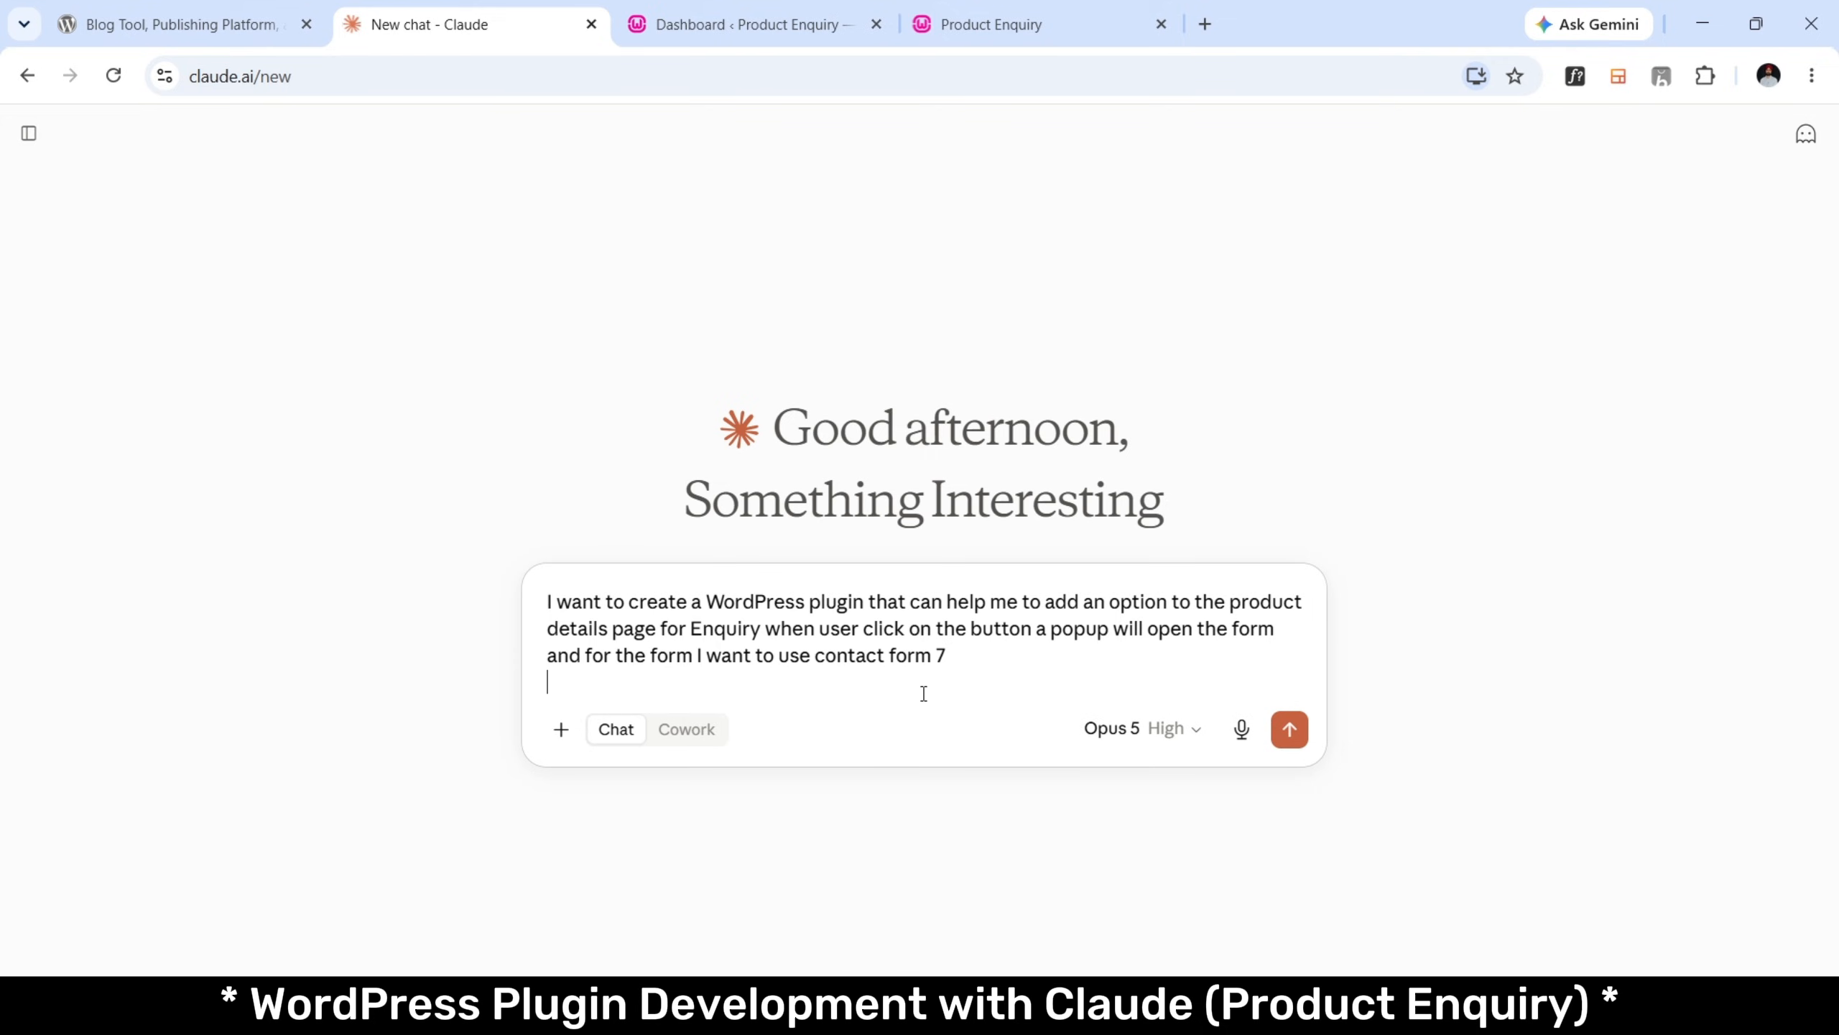
Write "It also capture the basic details like product name and page url" on the prompt's new line.
type("It also ")
type("capt")
type("c")
key("BackSpace")
key("BackSpace")
type("ture")
key("BackSpace")
key("BackSpace")
type("captuture the")
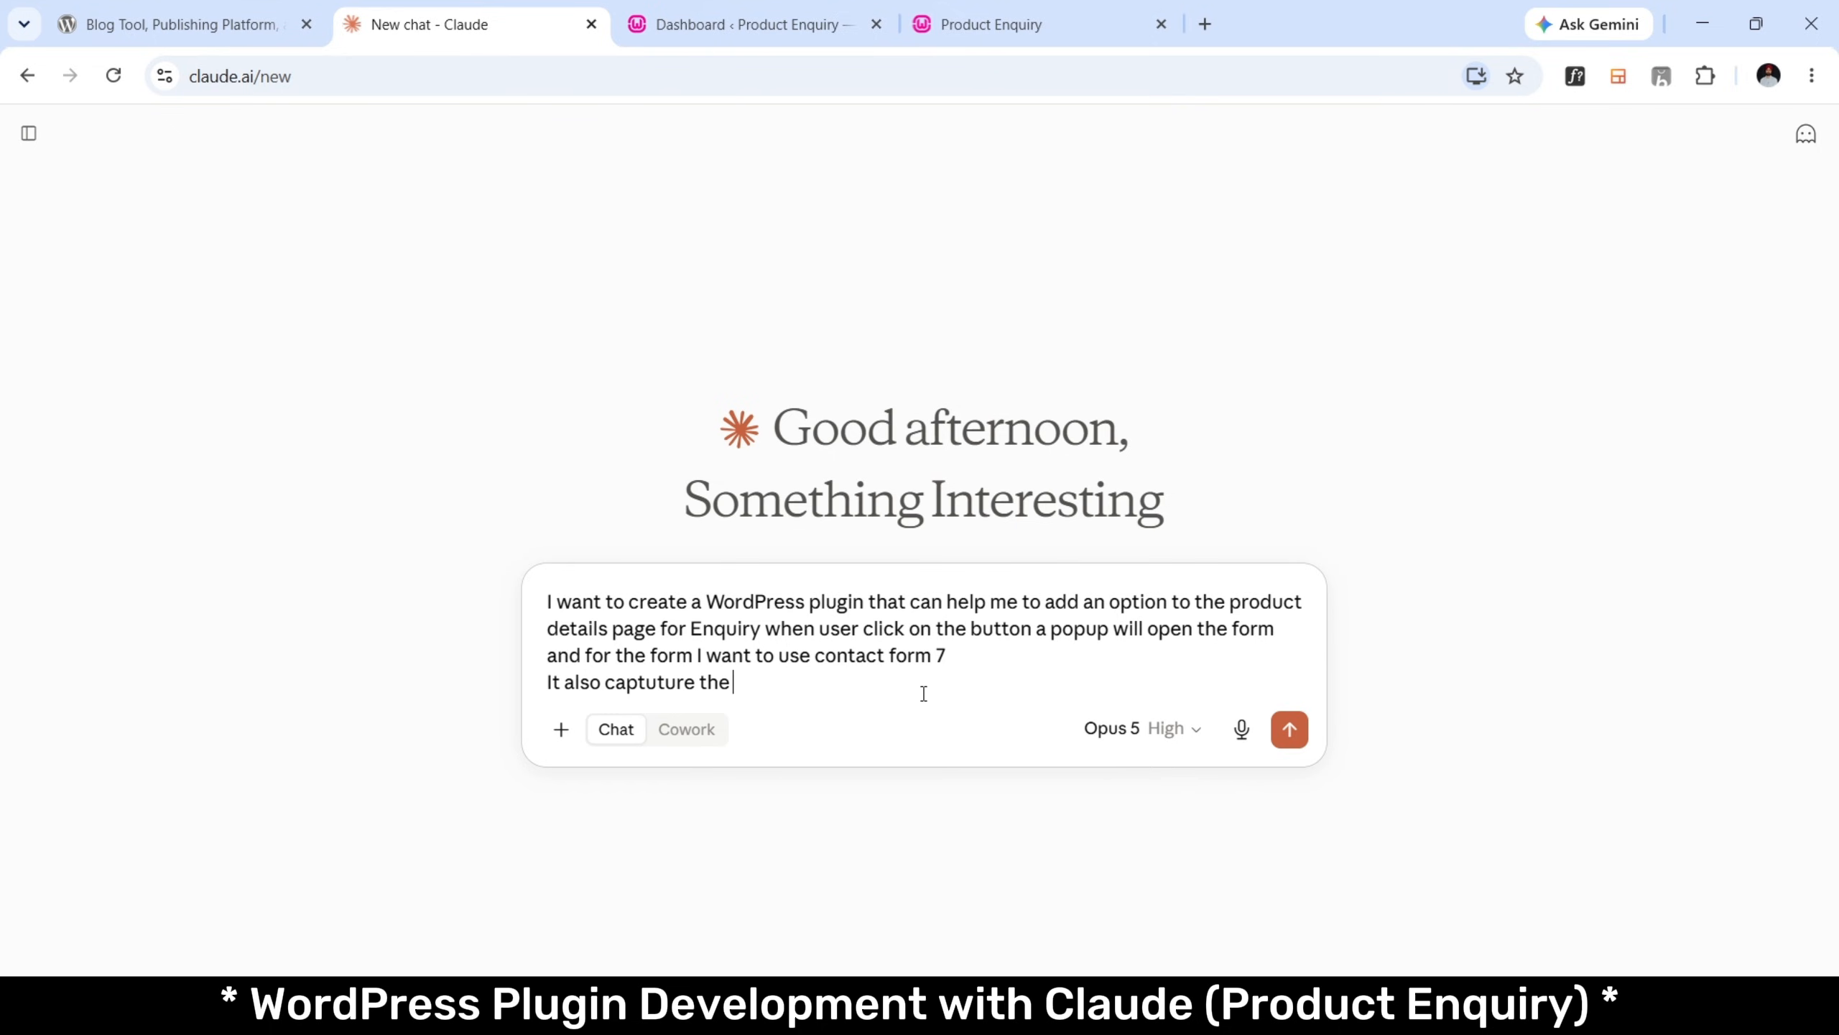
key("ctrl+shift+Left")
key("ctrl+shift+Left")
type("capture the basic")
key("BackSpace")
key("BackSpace")
type("ic dt")
key("BackSpace")
type("etails")
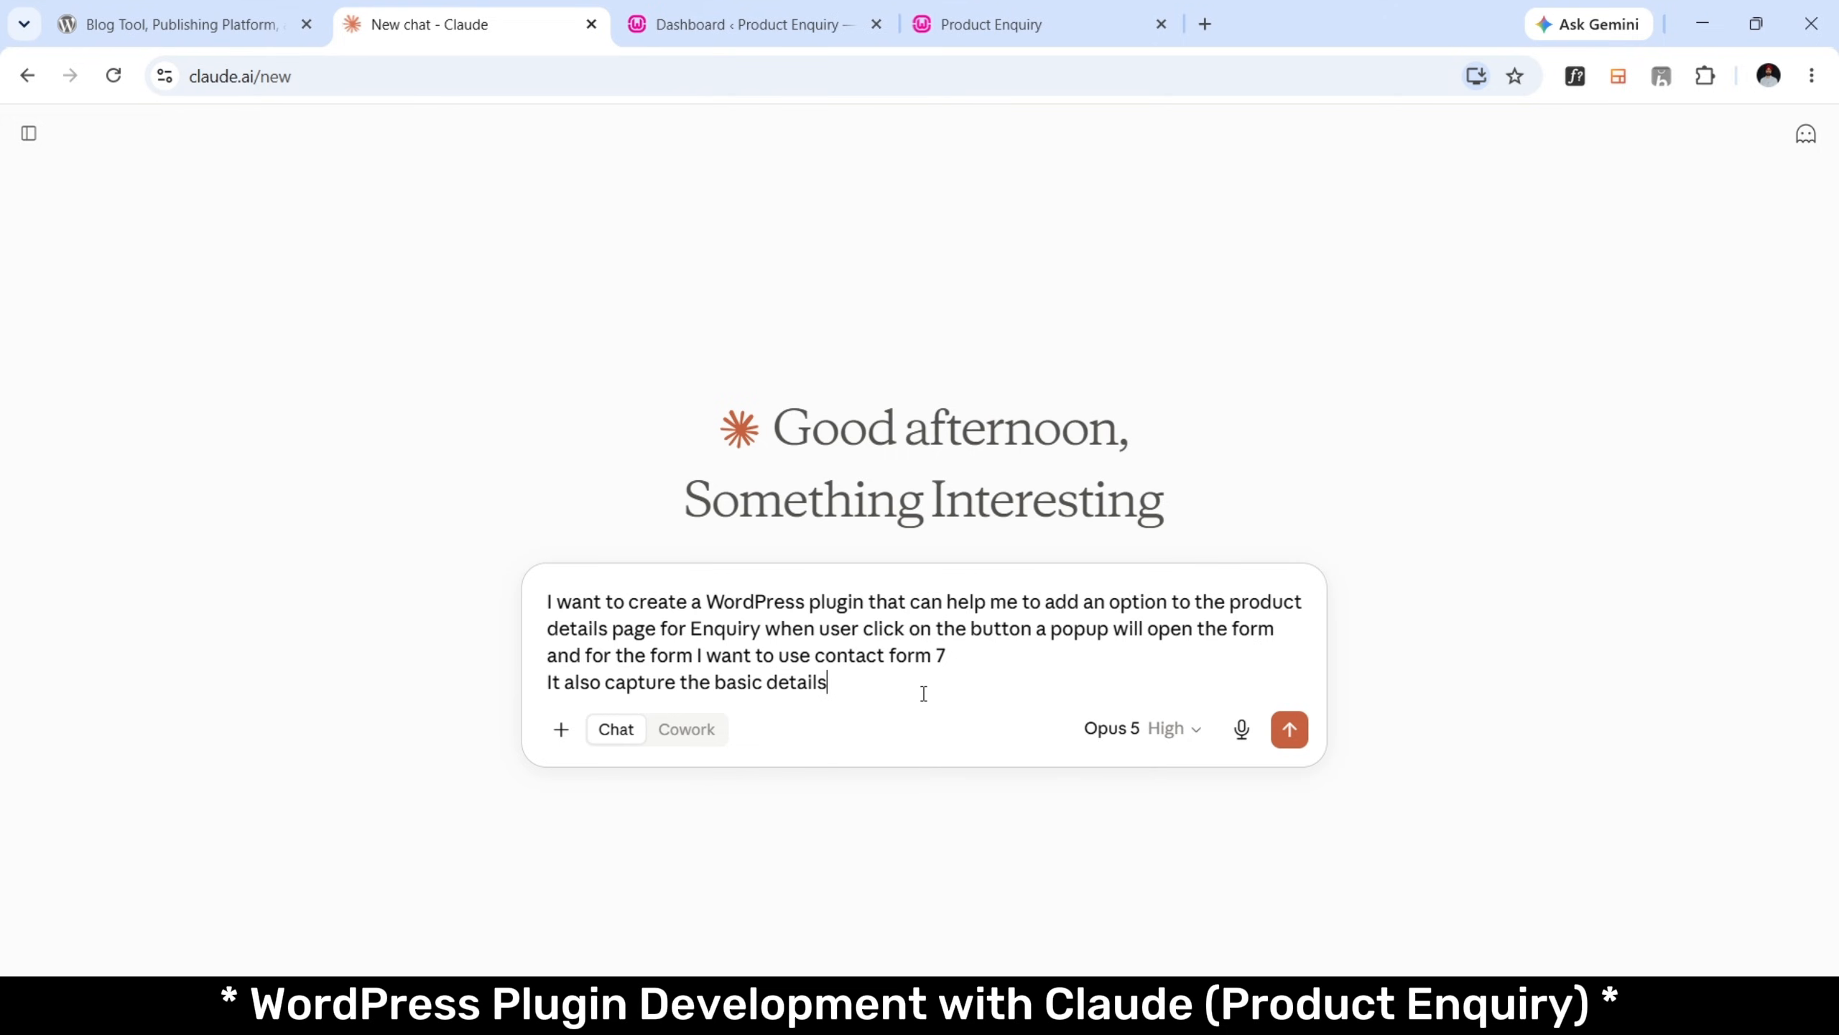
type(" Iike product name and page url ")
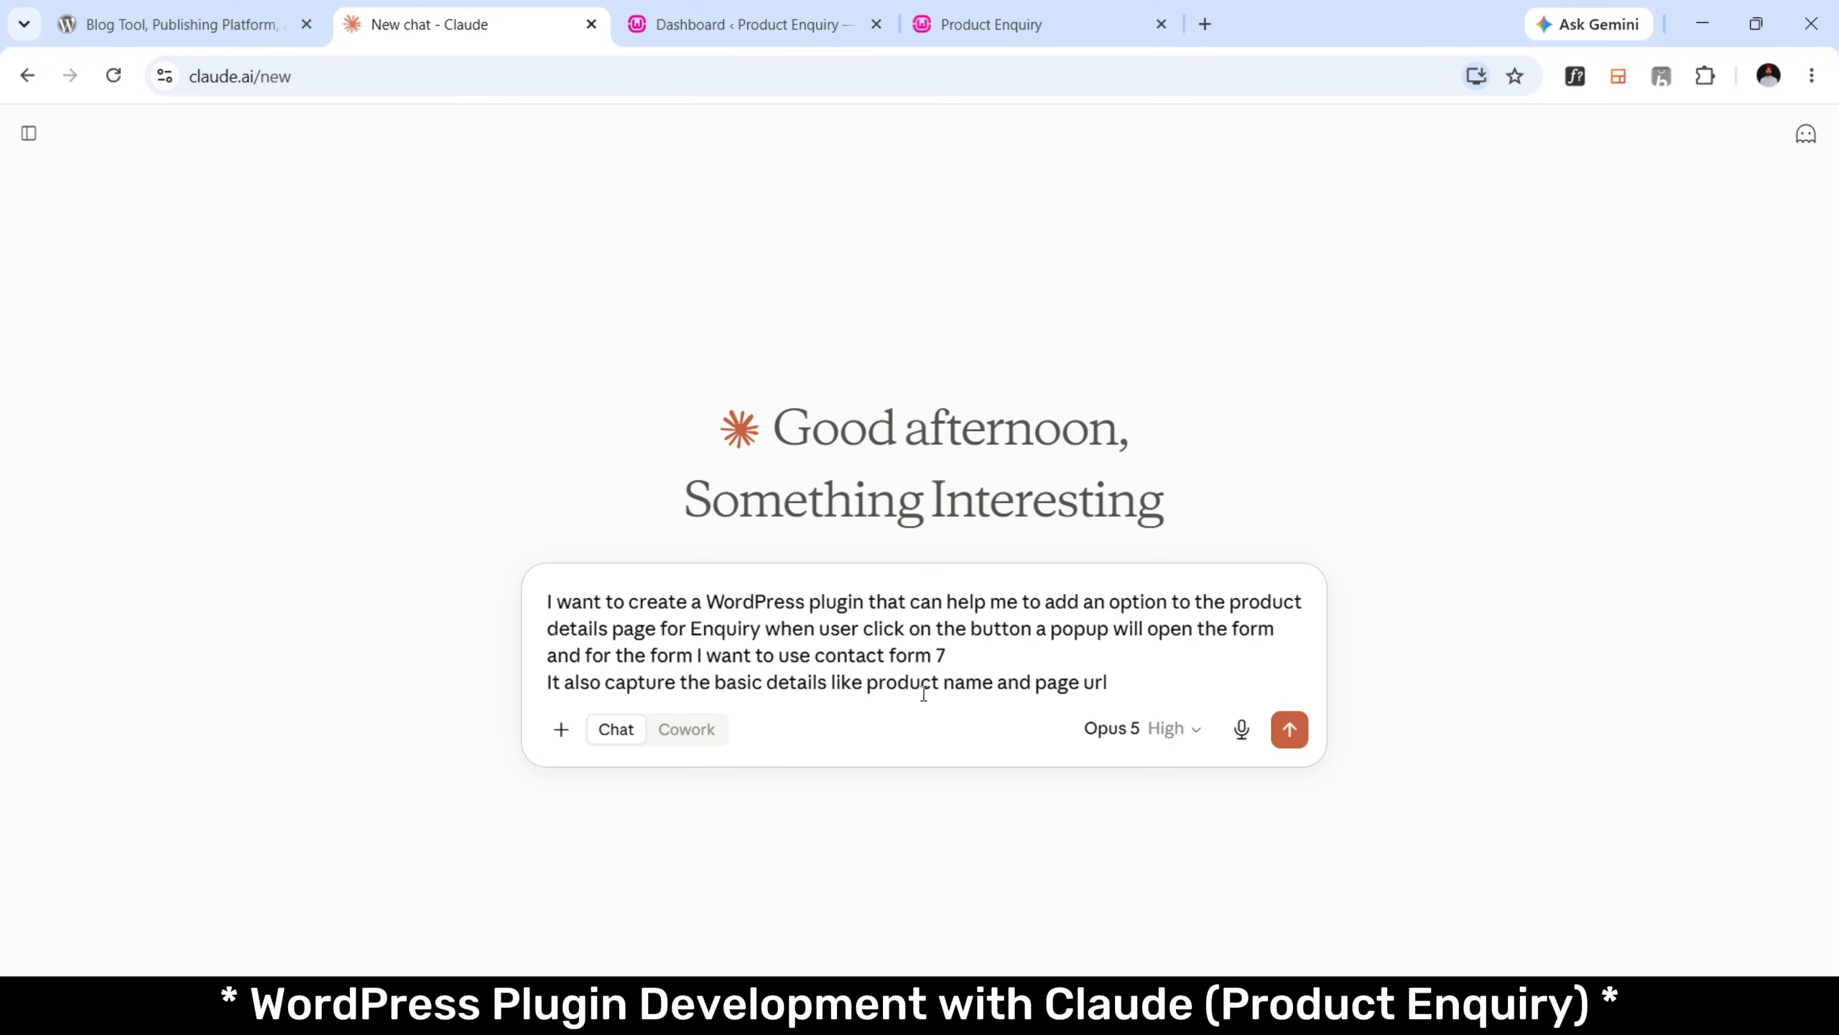
Finish the line about captured details with "so its easy understand about the product." and start a new line.
type("so its easy understand abo")
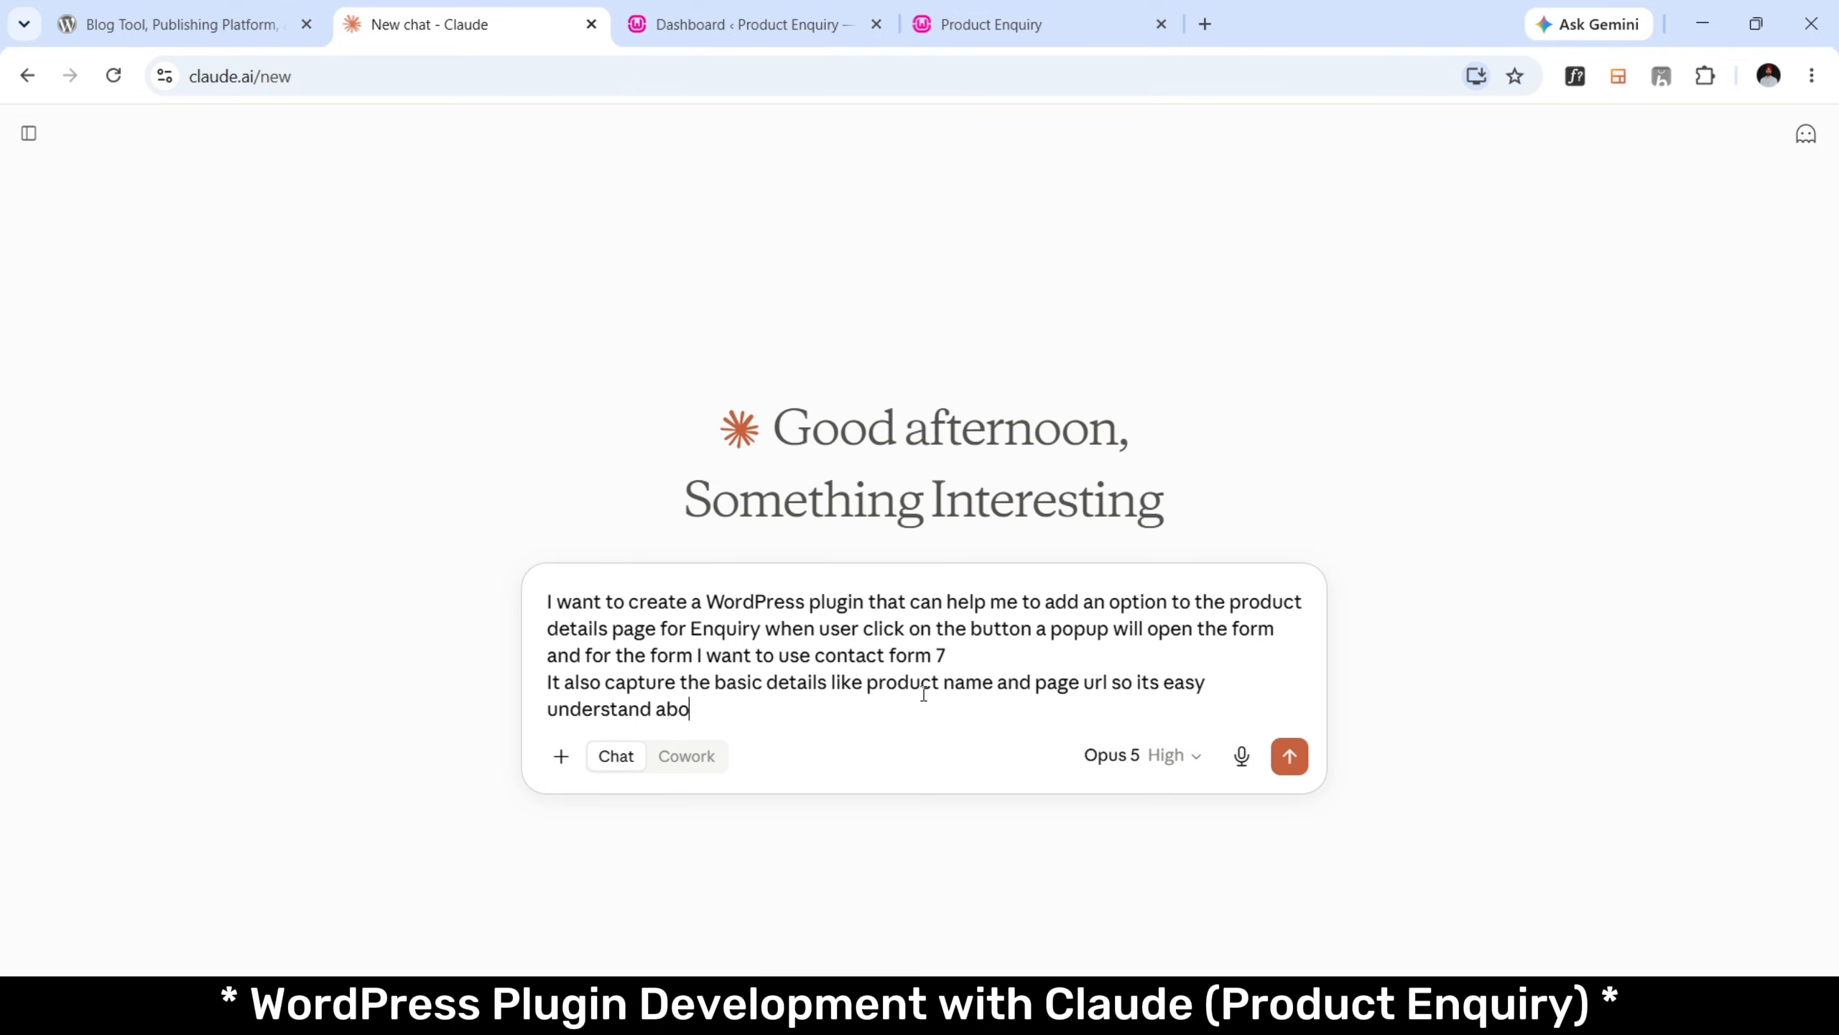
type("ut the produ")
key("BackSpace")
key("BackSpace")
key("BackSpace")
type("h")
key("BackSpace")
type("oducy")
key("BackSpace")
type("t.")
key("shift+Return")
Add the requirement "Make sure it's secure and efficient" to the prompt, followed by a new line.
type("M")
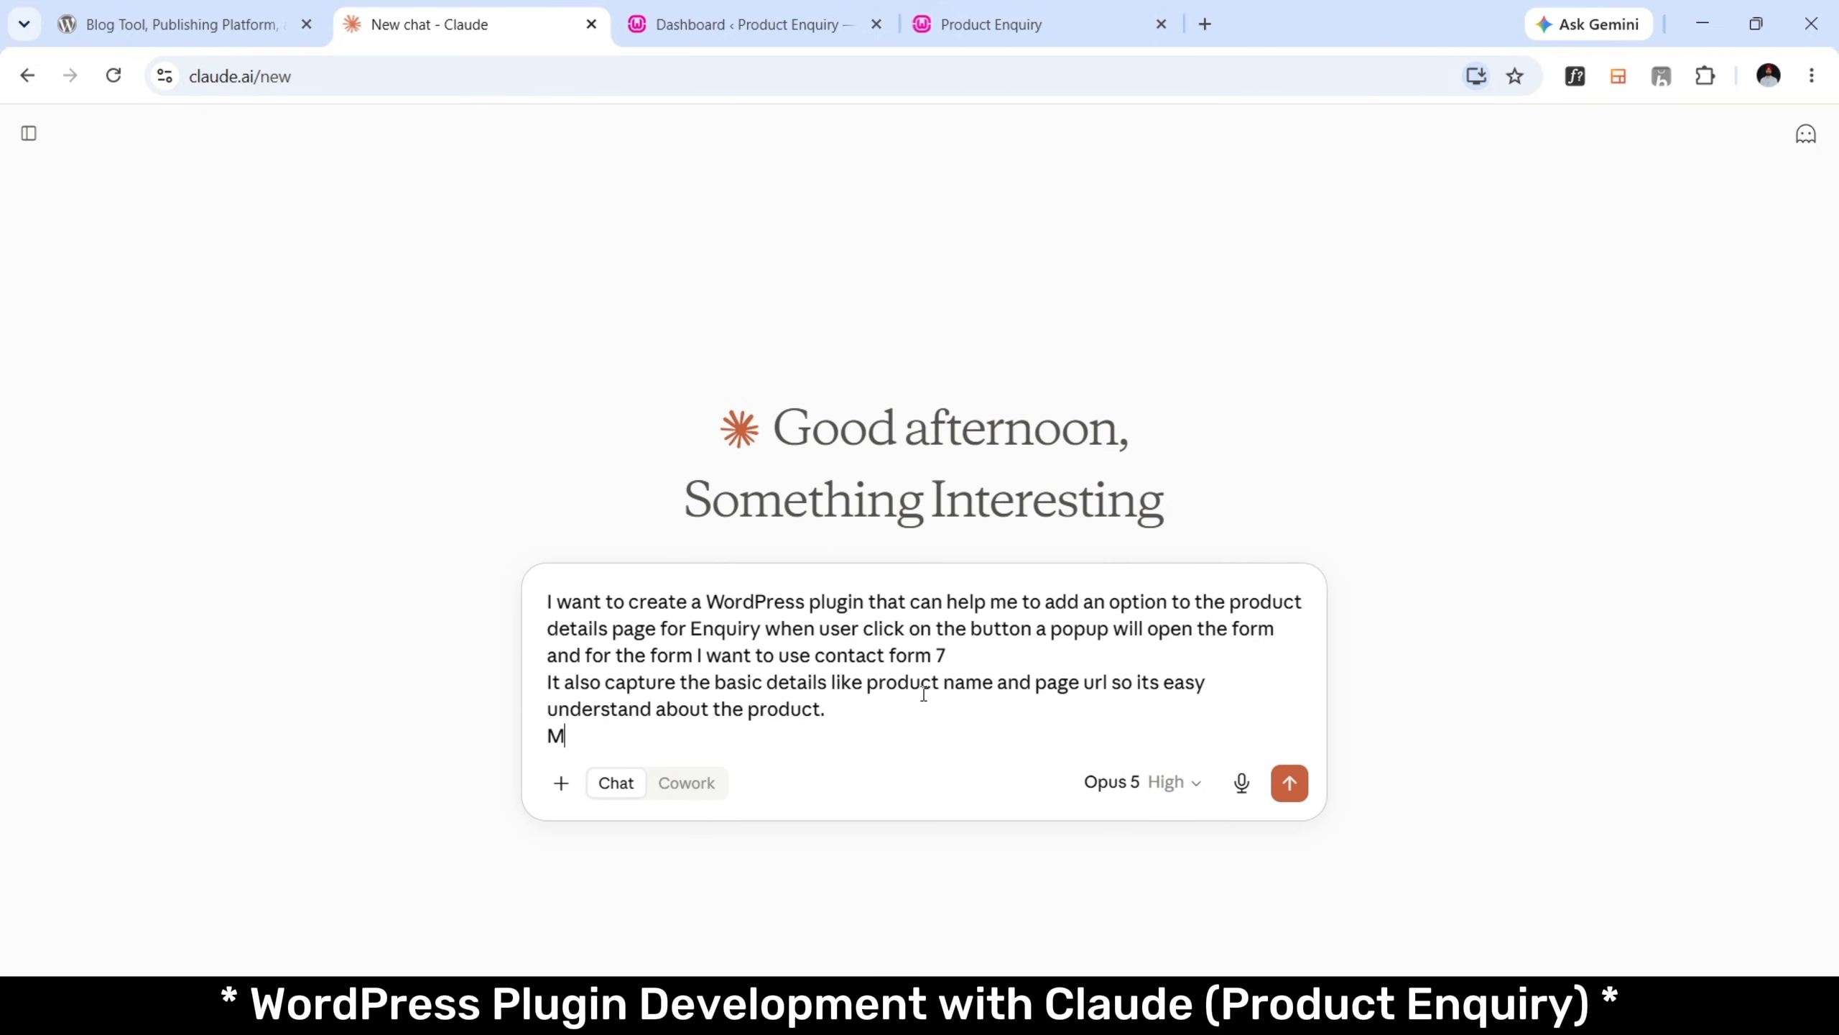
type("ake sure th")
key("BackSpace")
key("BackSpace")
type("o")
key("BackSpace")
type("it's secure ")
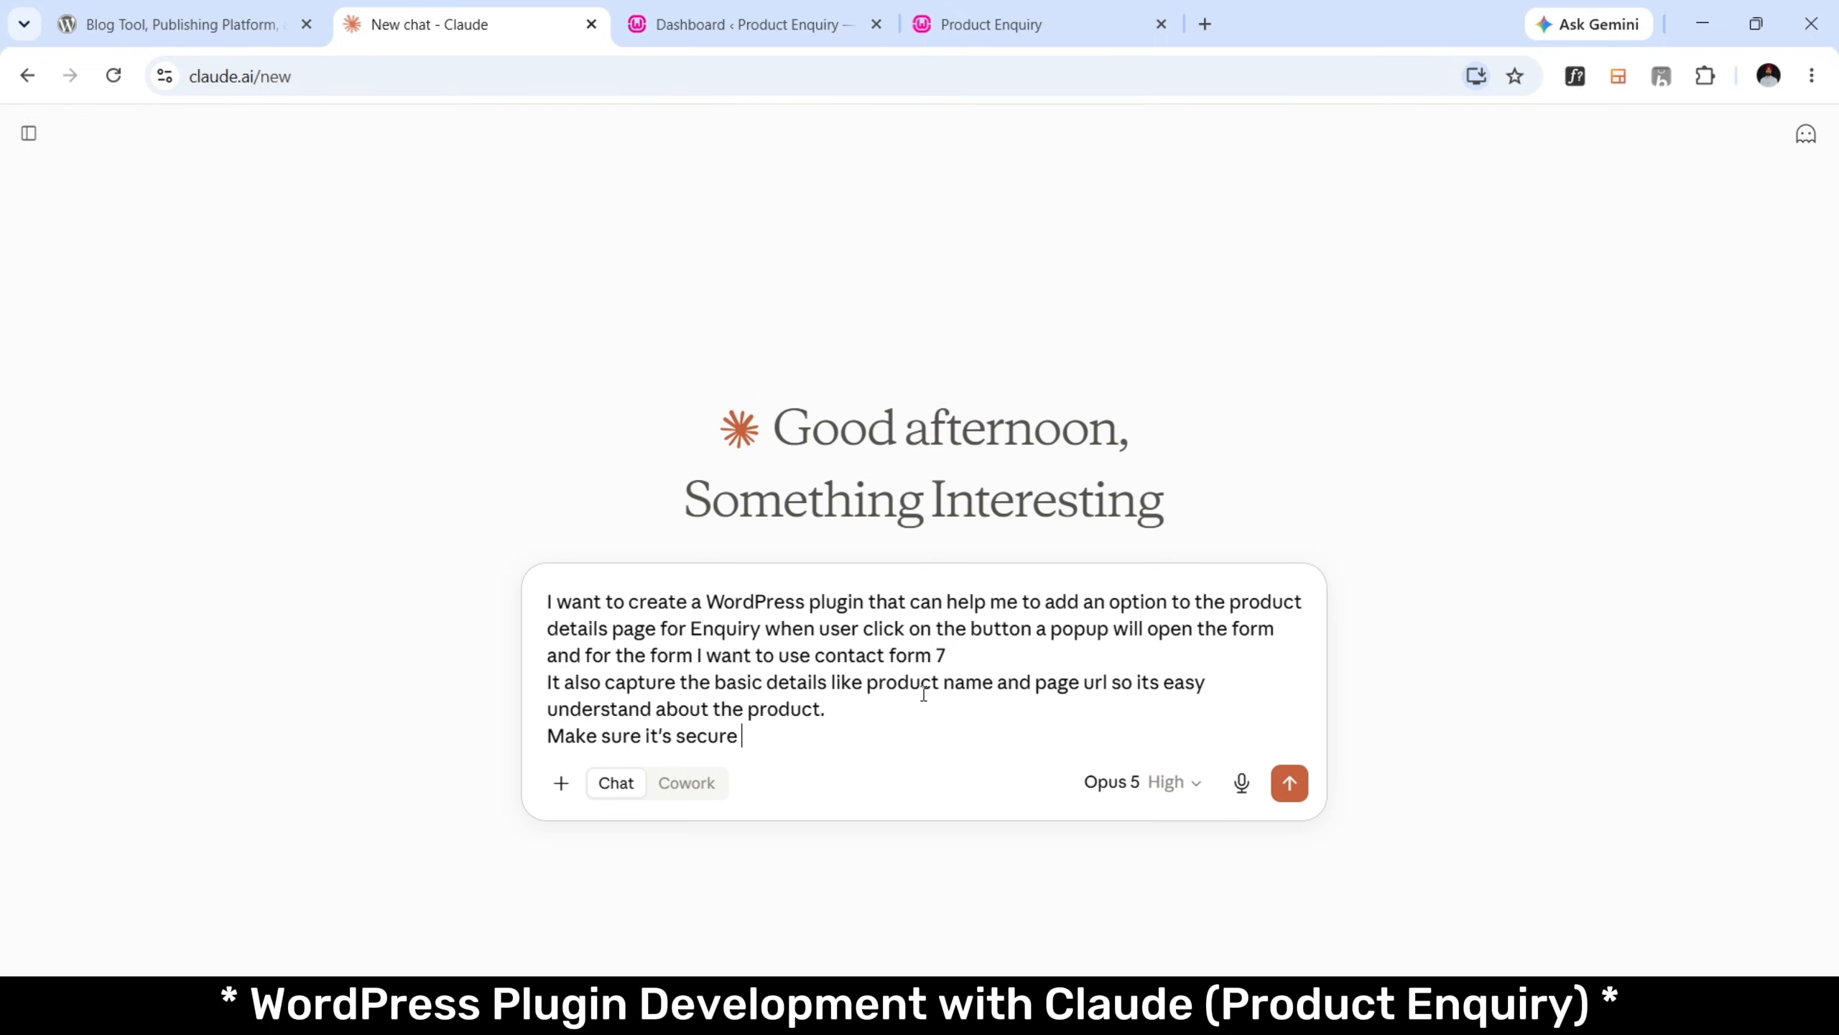
type("and efficient")
key("shift+Return")
Add "Also if you want you can add anything to more the working efficiency." and send the prompt.
type("A")
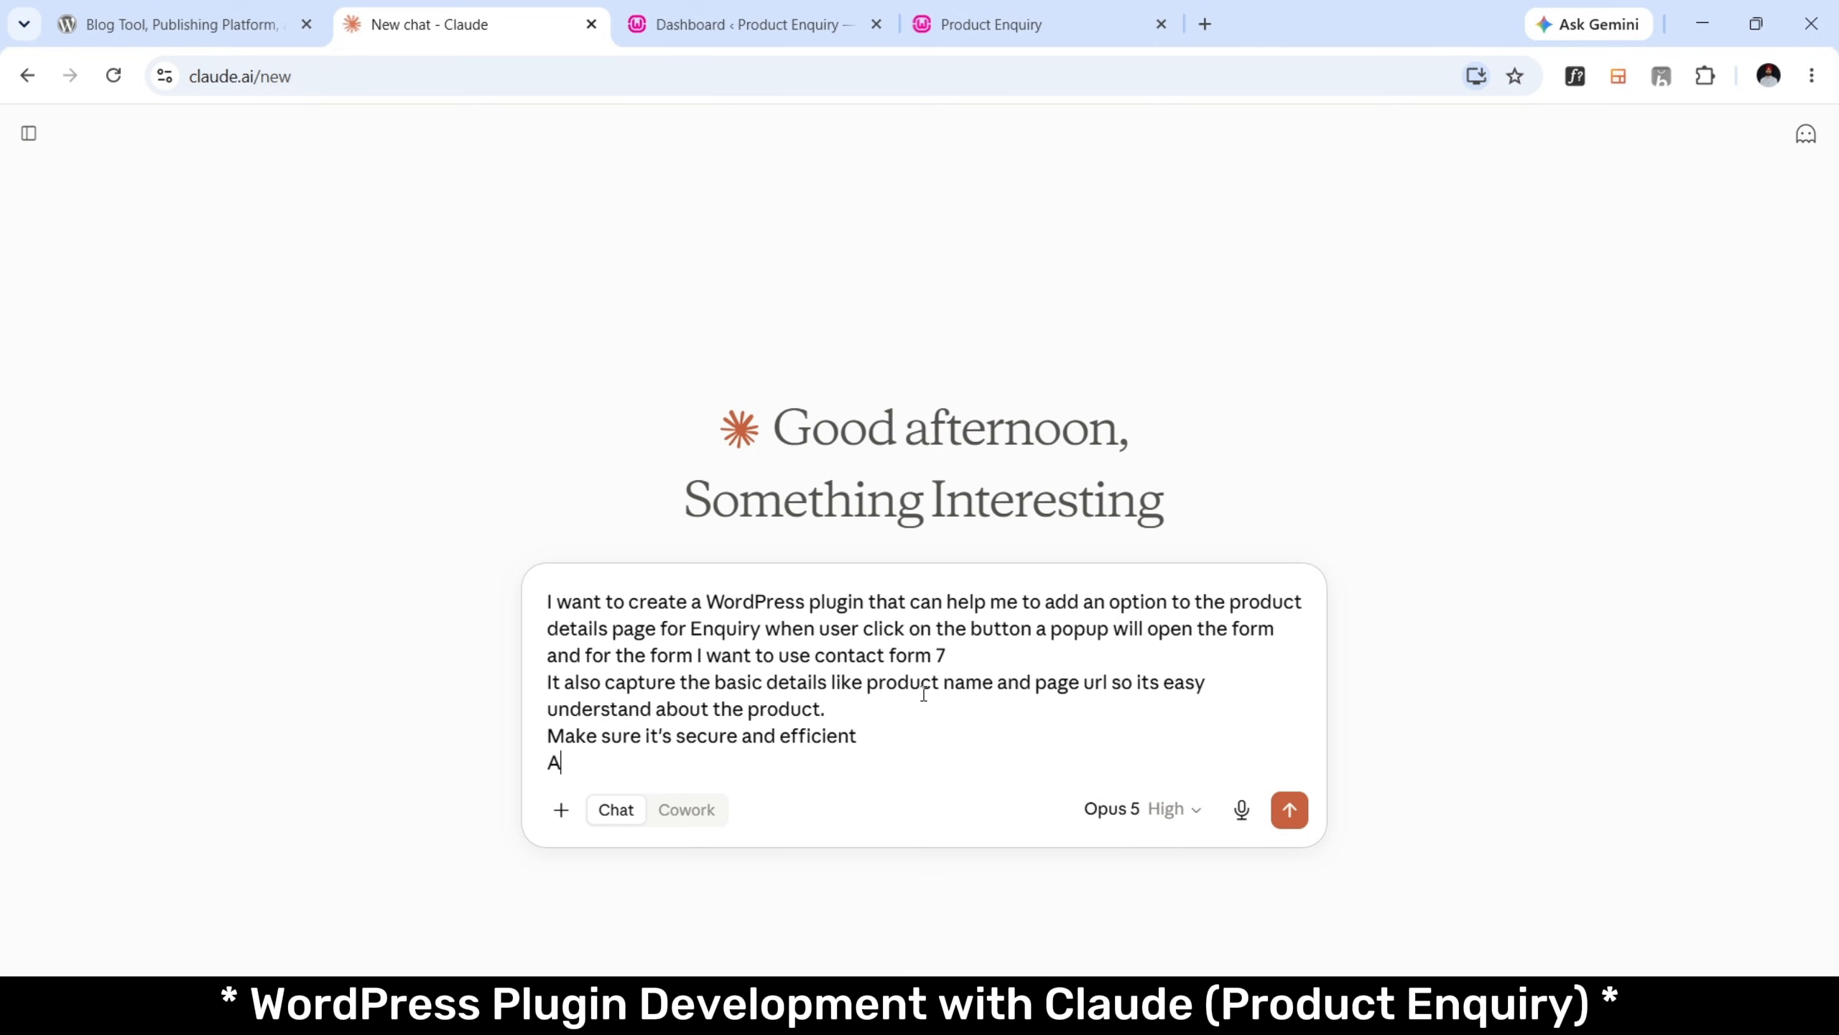
type("lso if you want you can add something")
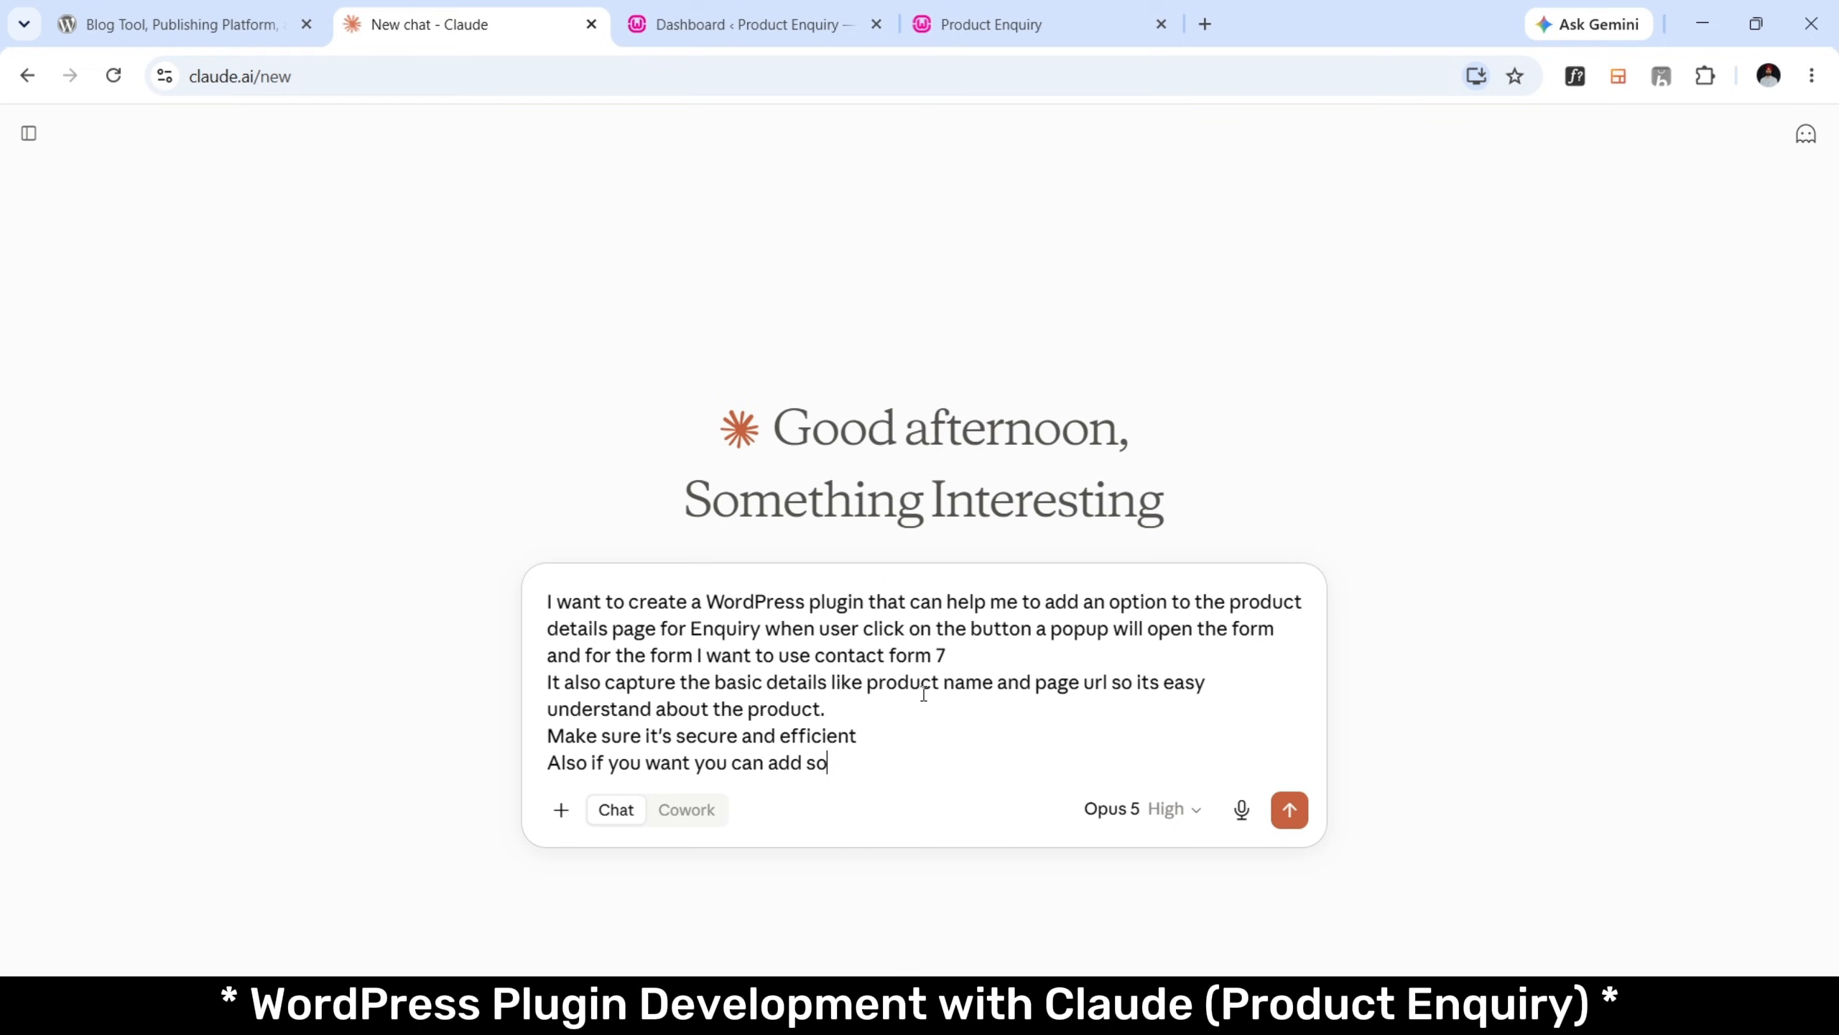
key("ctrl+shift+Left")
type("anything to more the ")
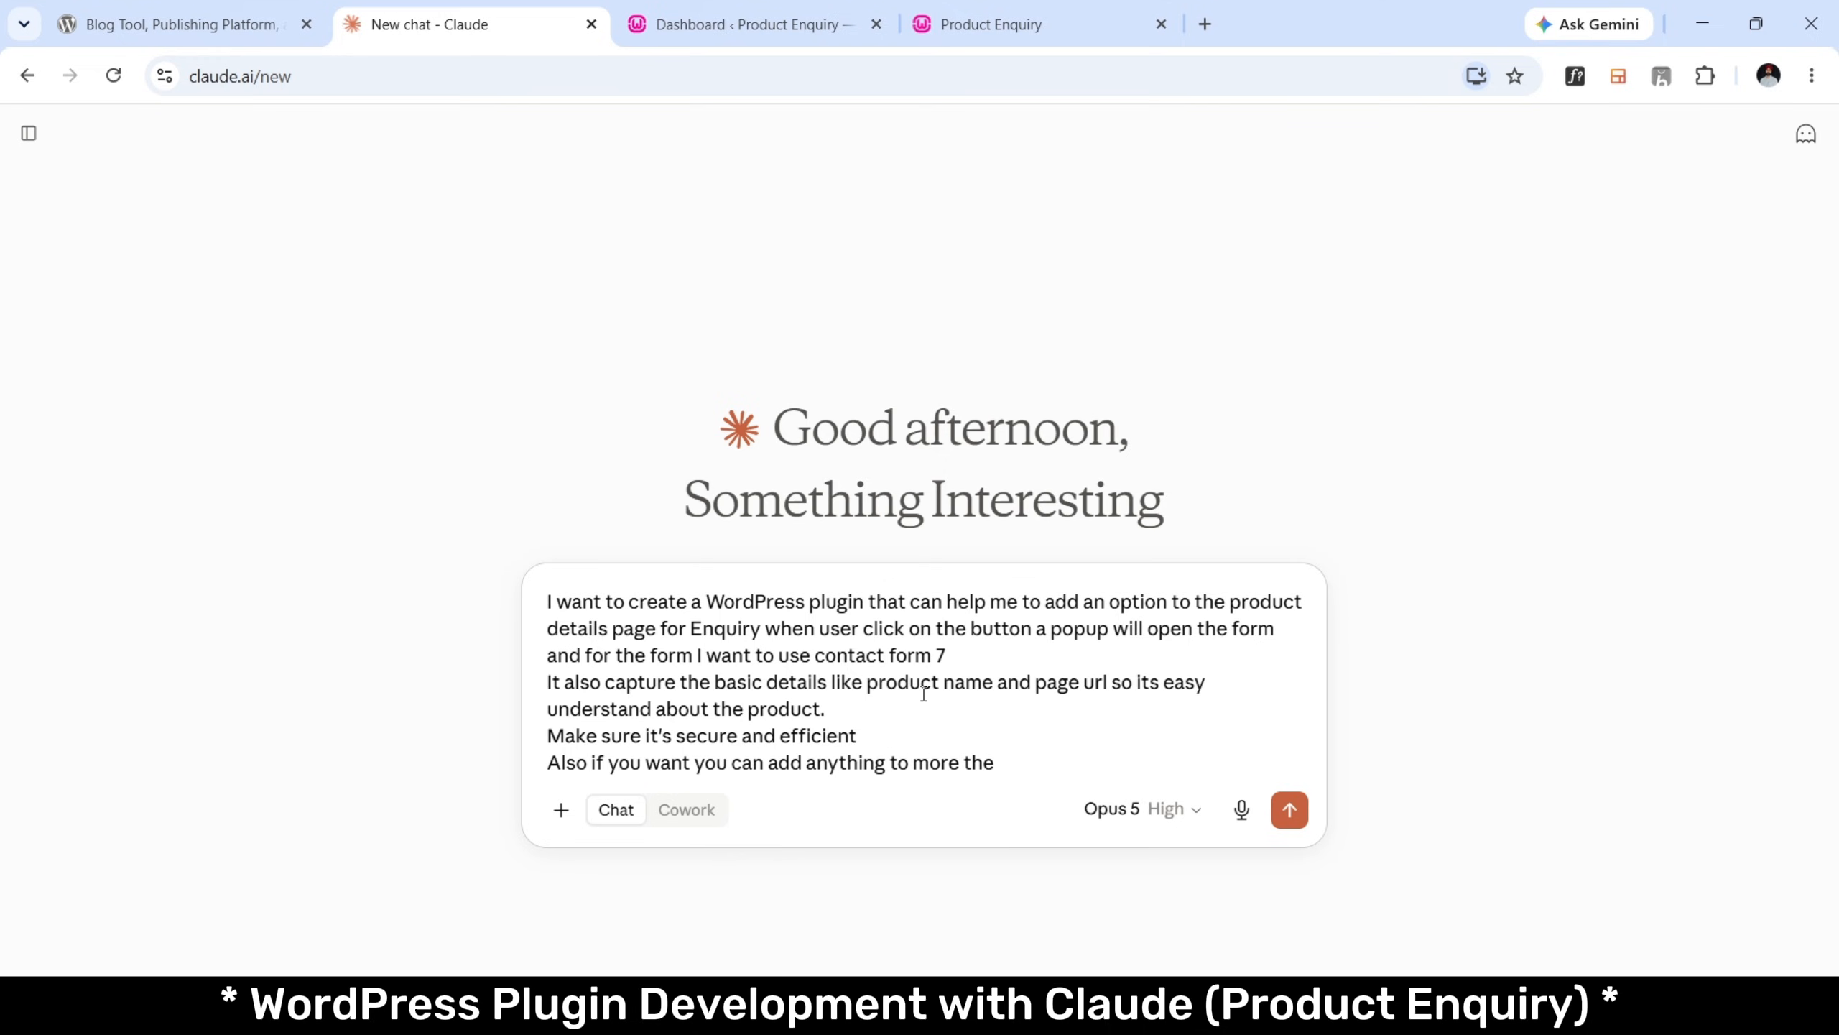
type("working efficiency.")
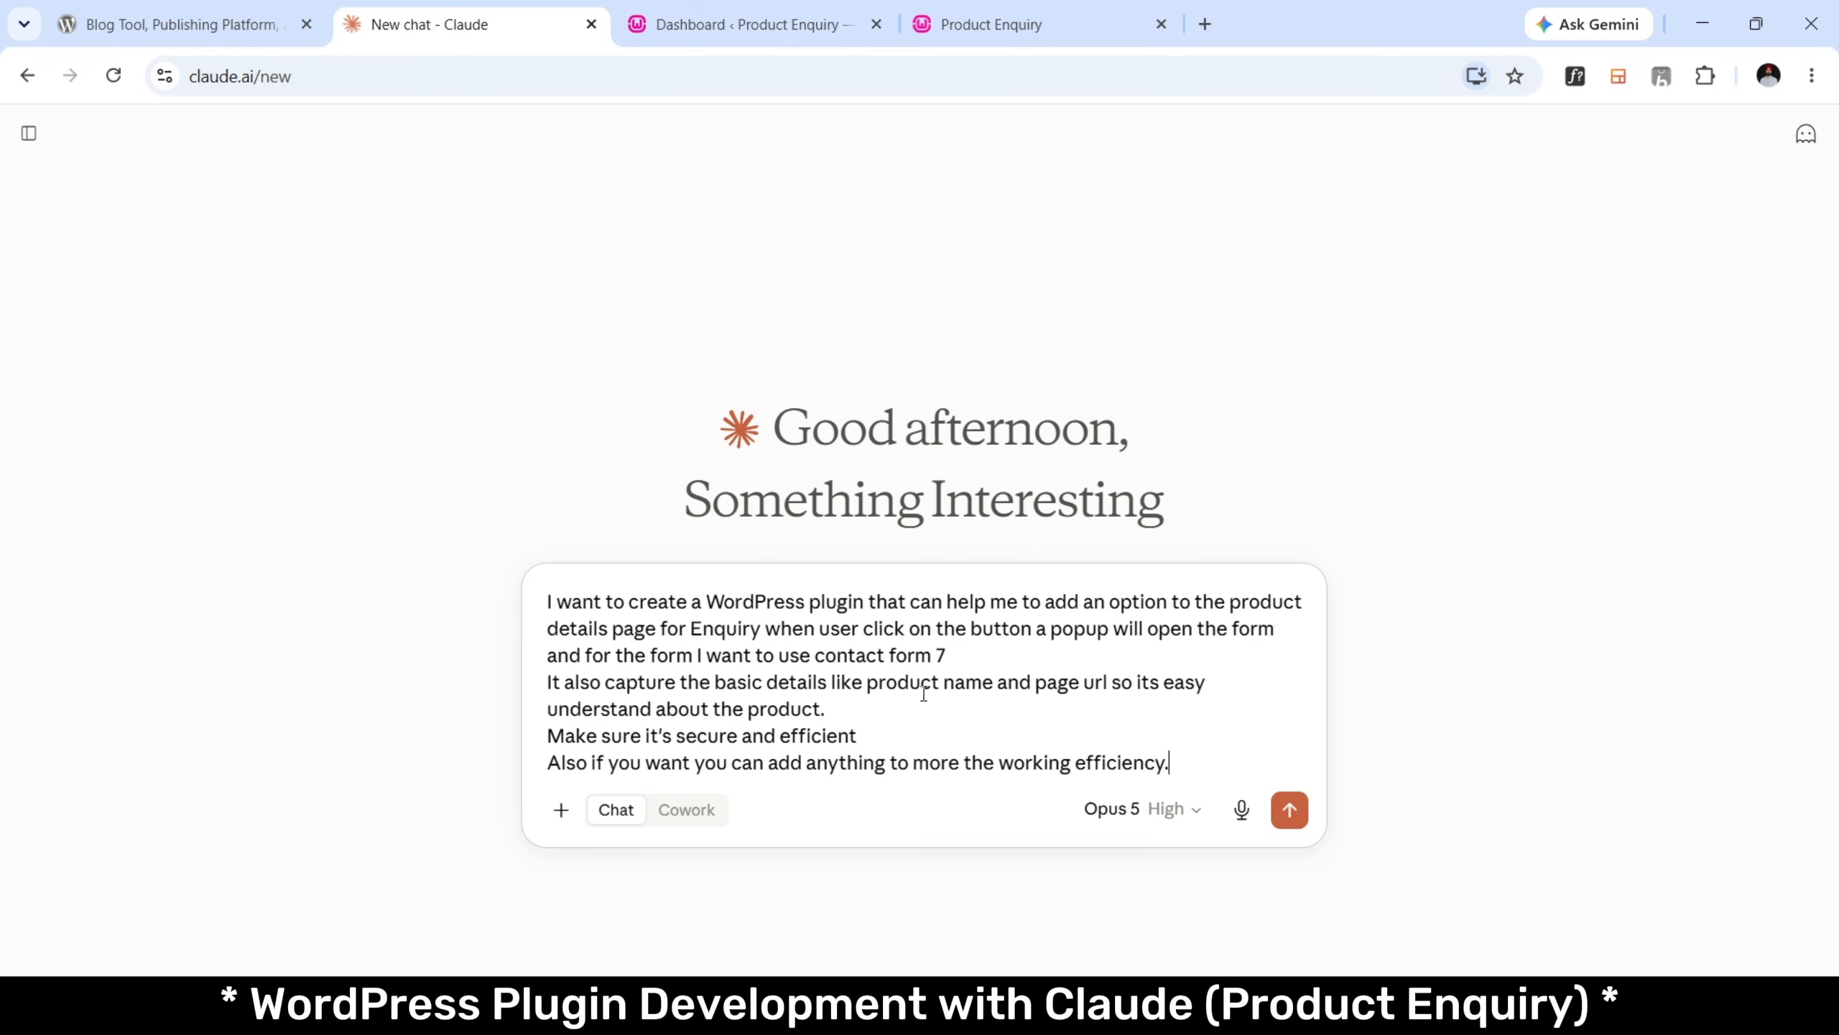
key("Return")
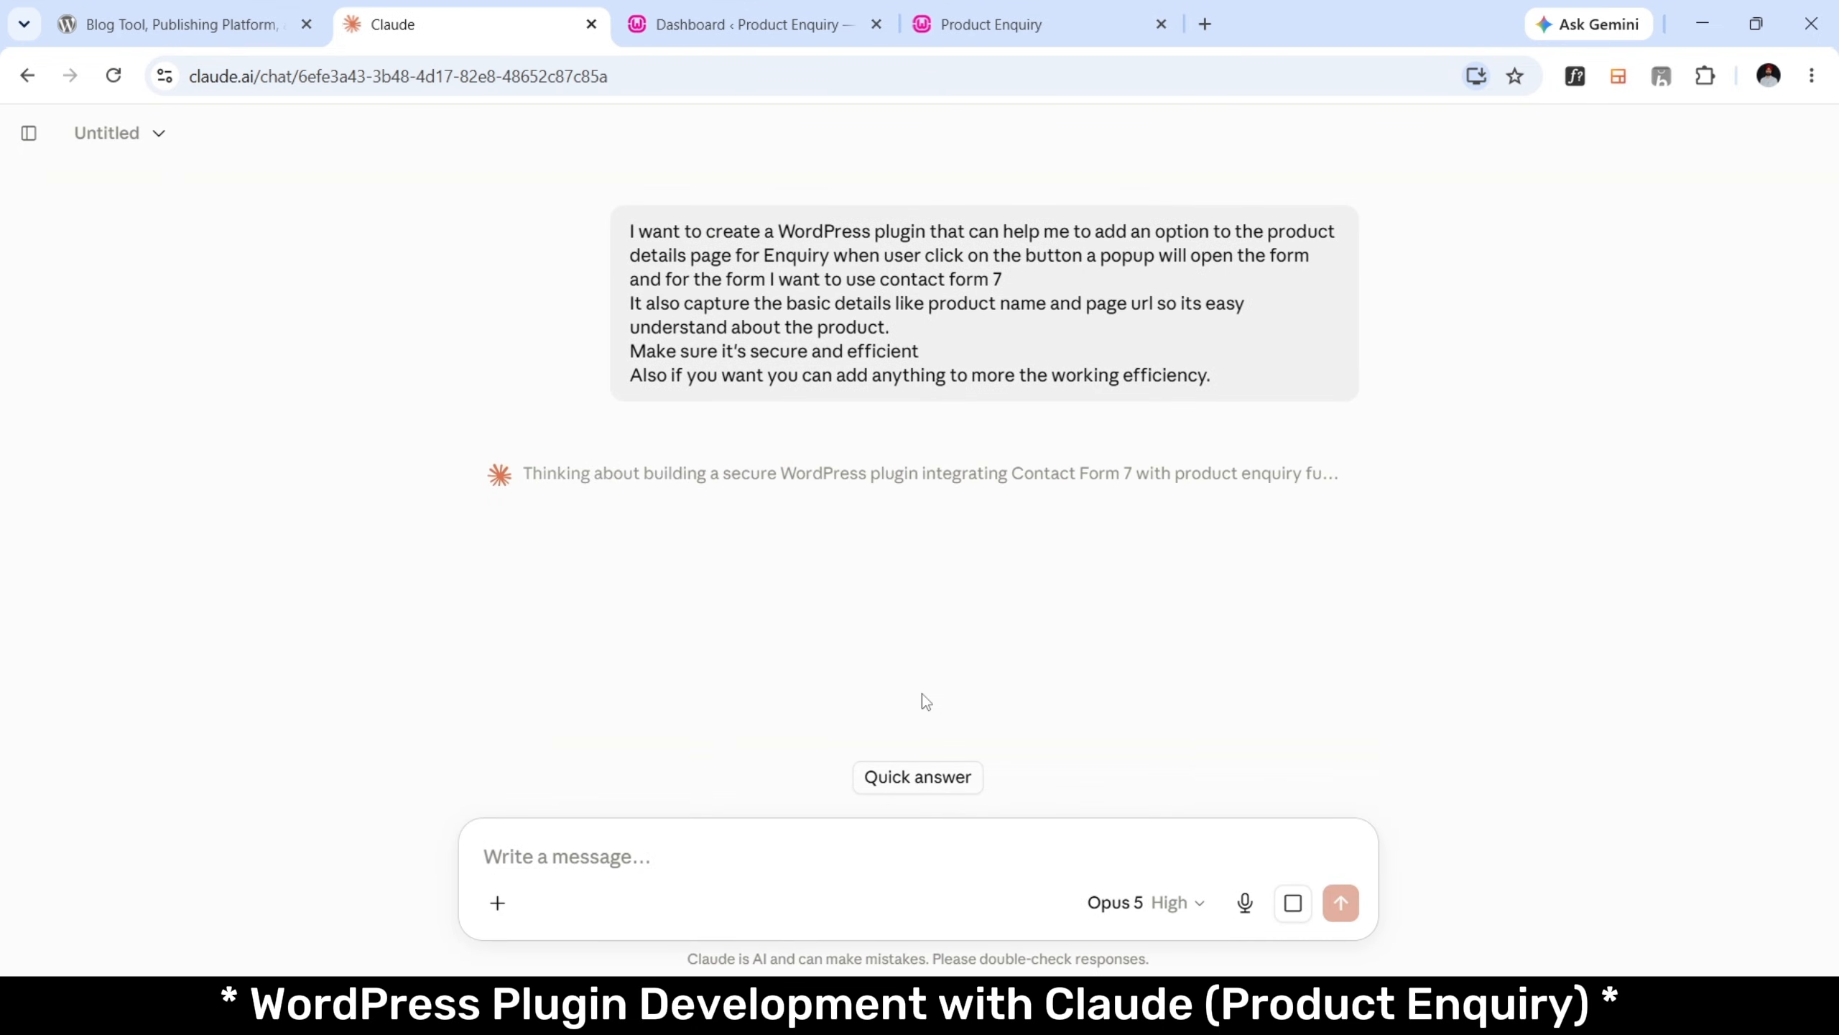
Switch to the WordPress admin and install WooCommerce and Contact Form 7 from the popular plugins.
left_click(806, 8)
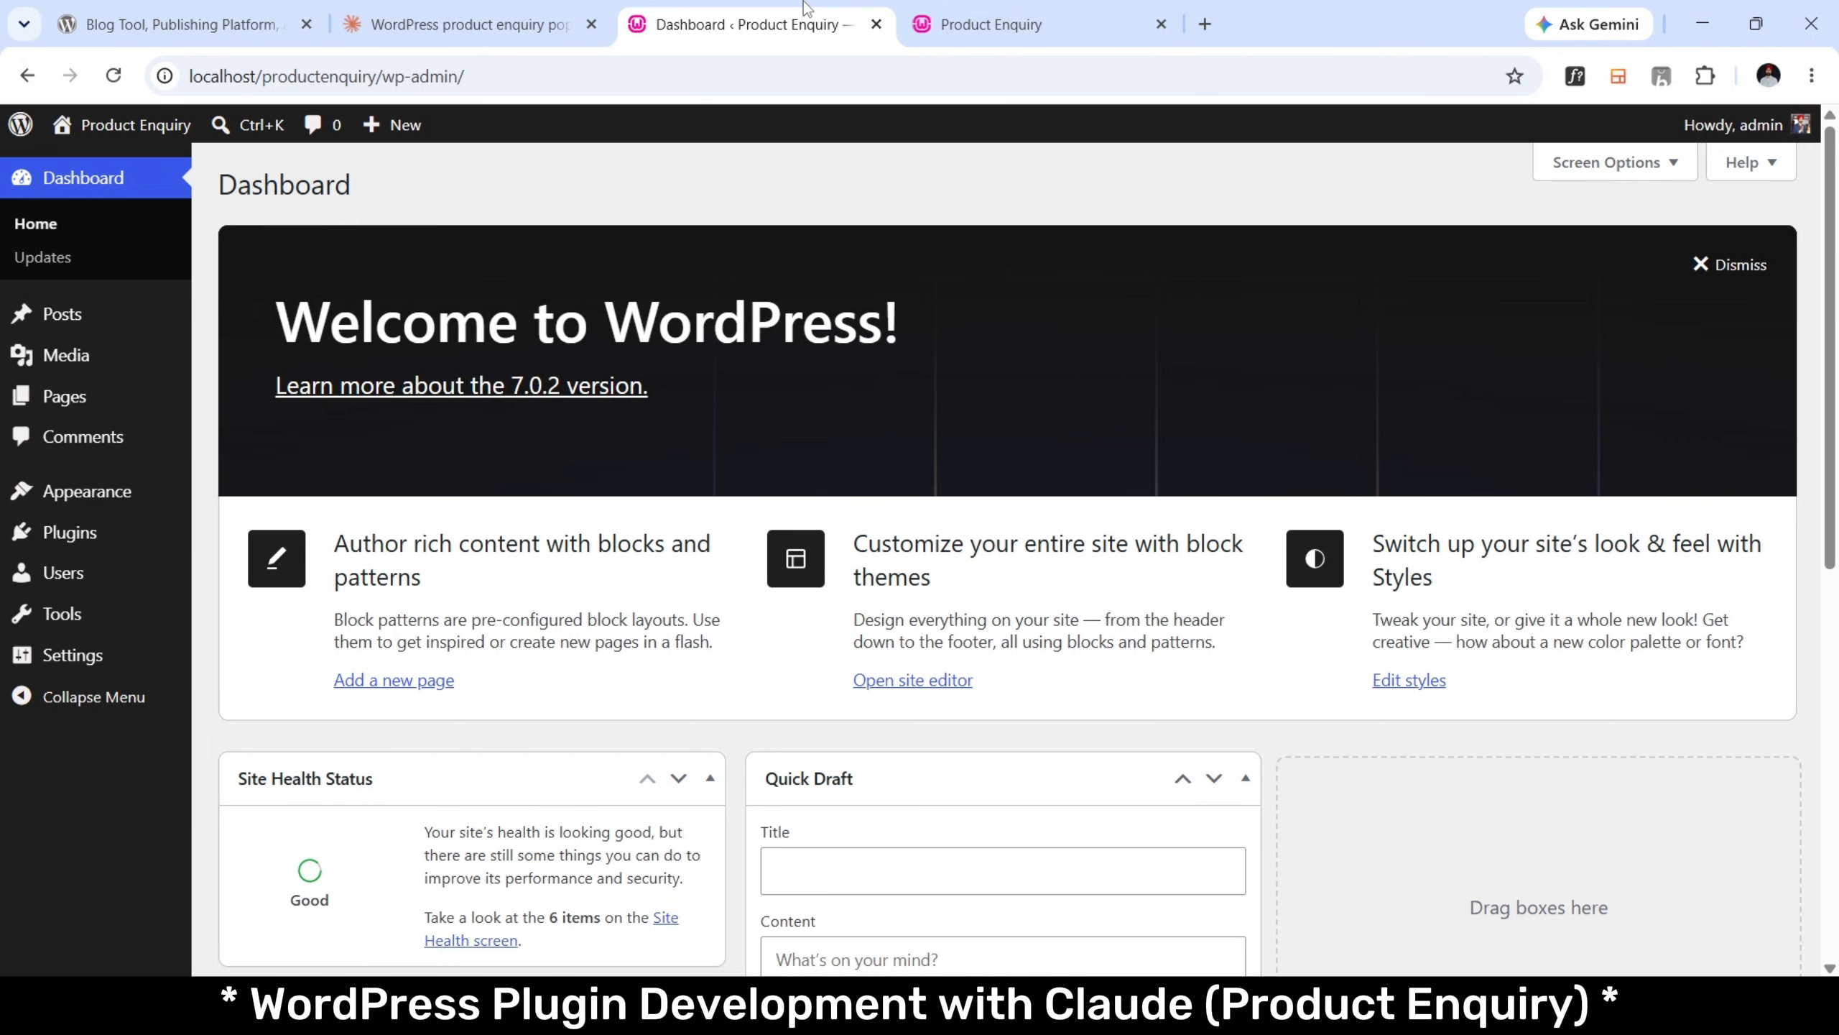
left_click(165, 531)
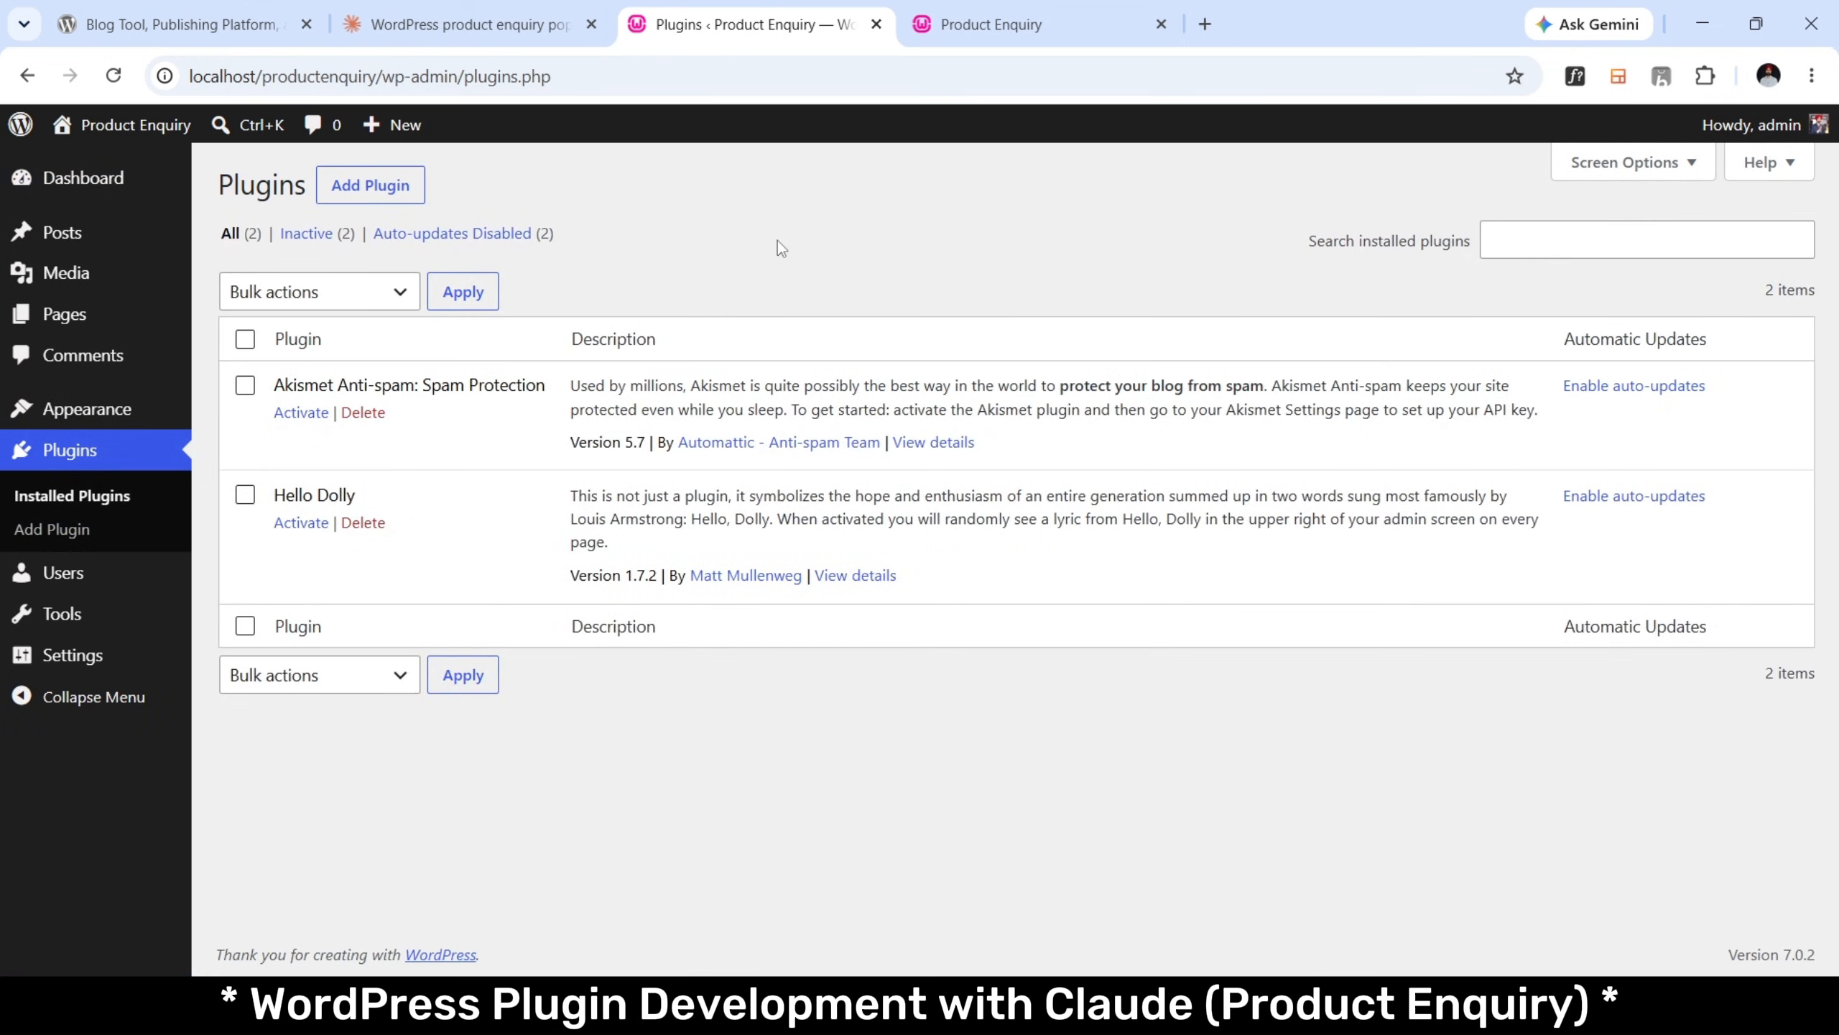
left_click(362, 189)
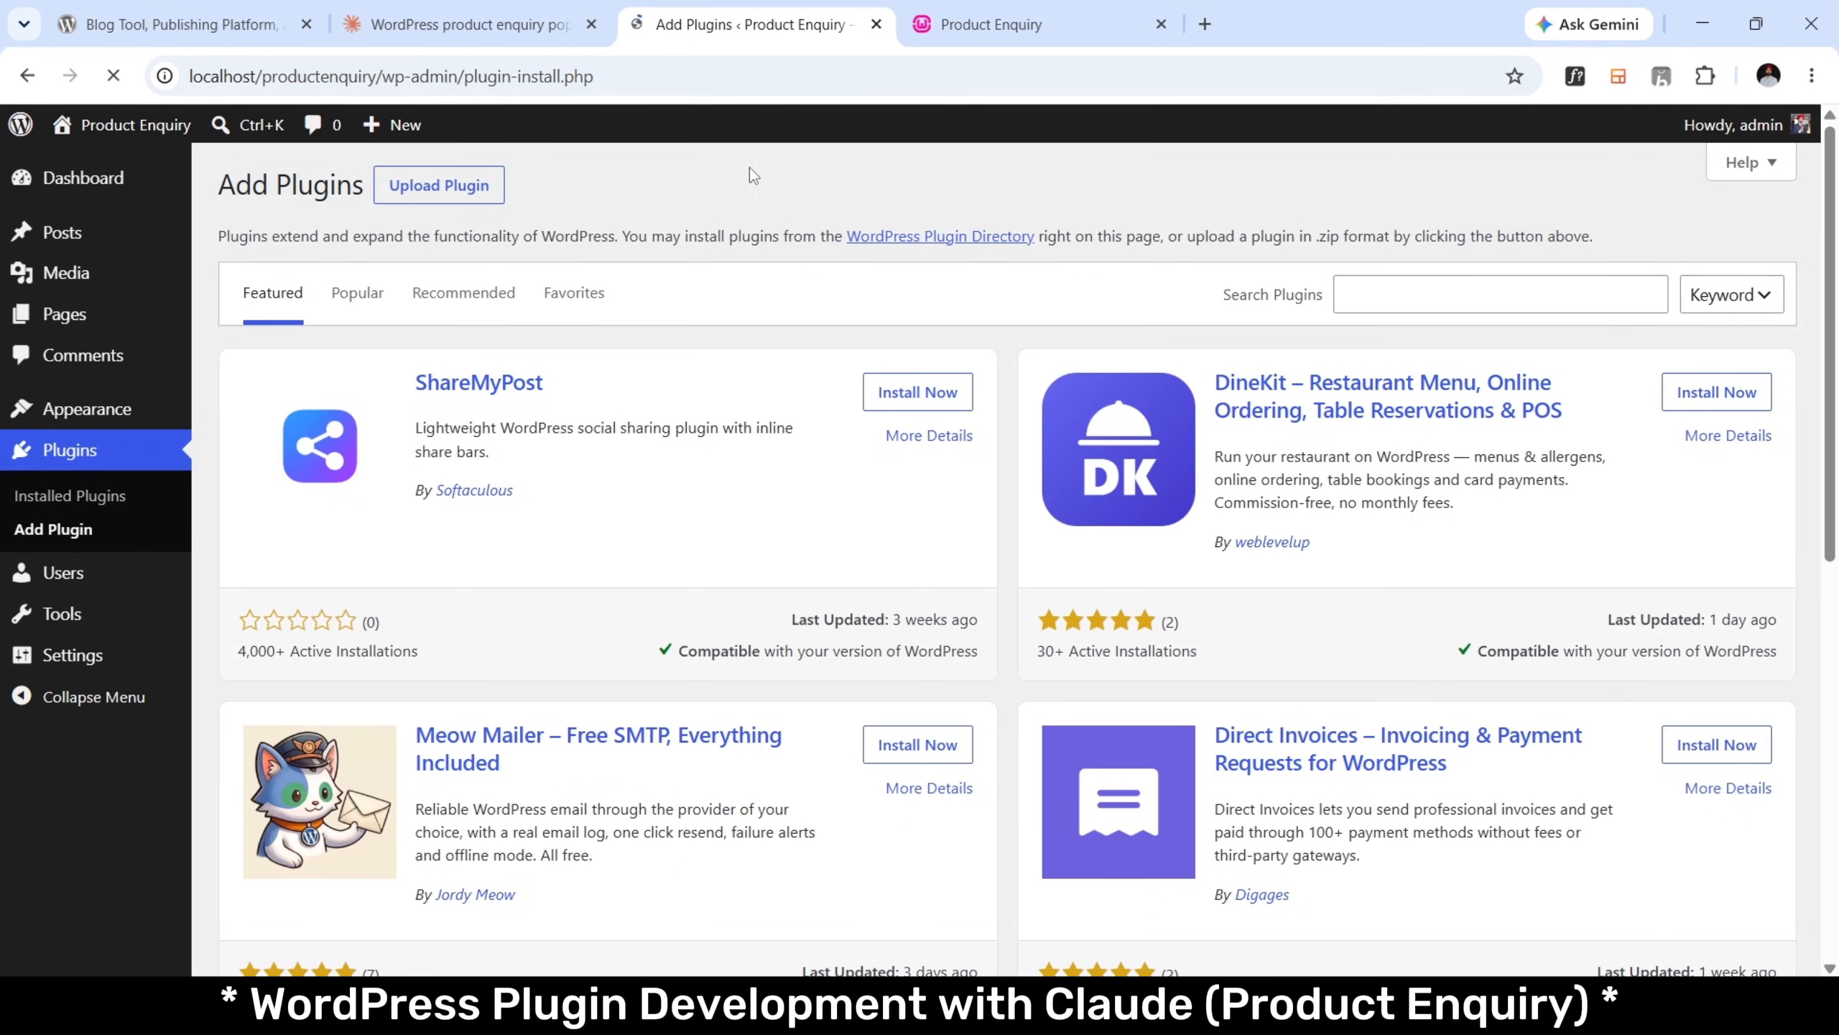
left_click(382, 300)
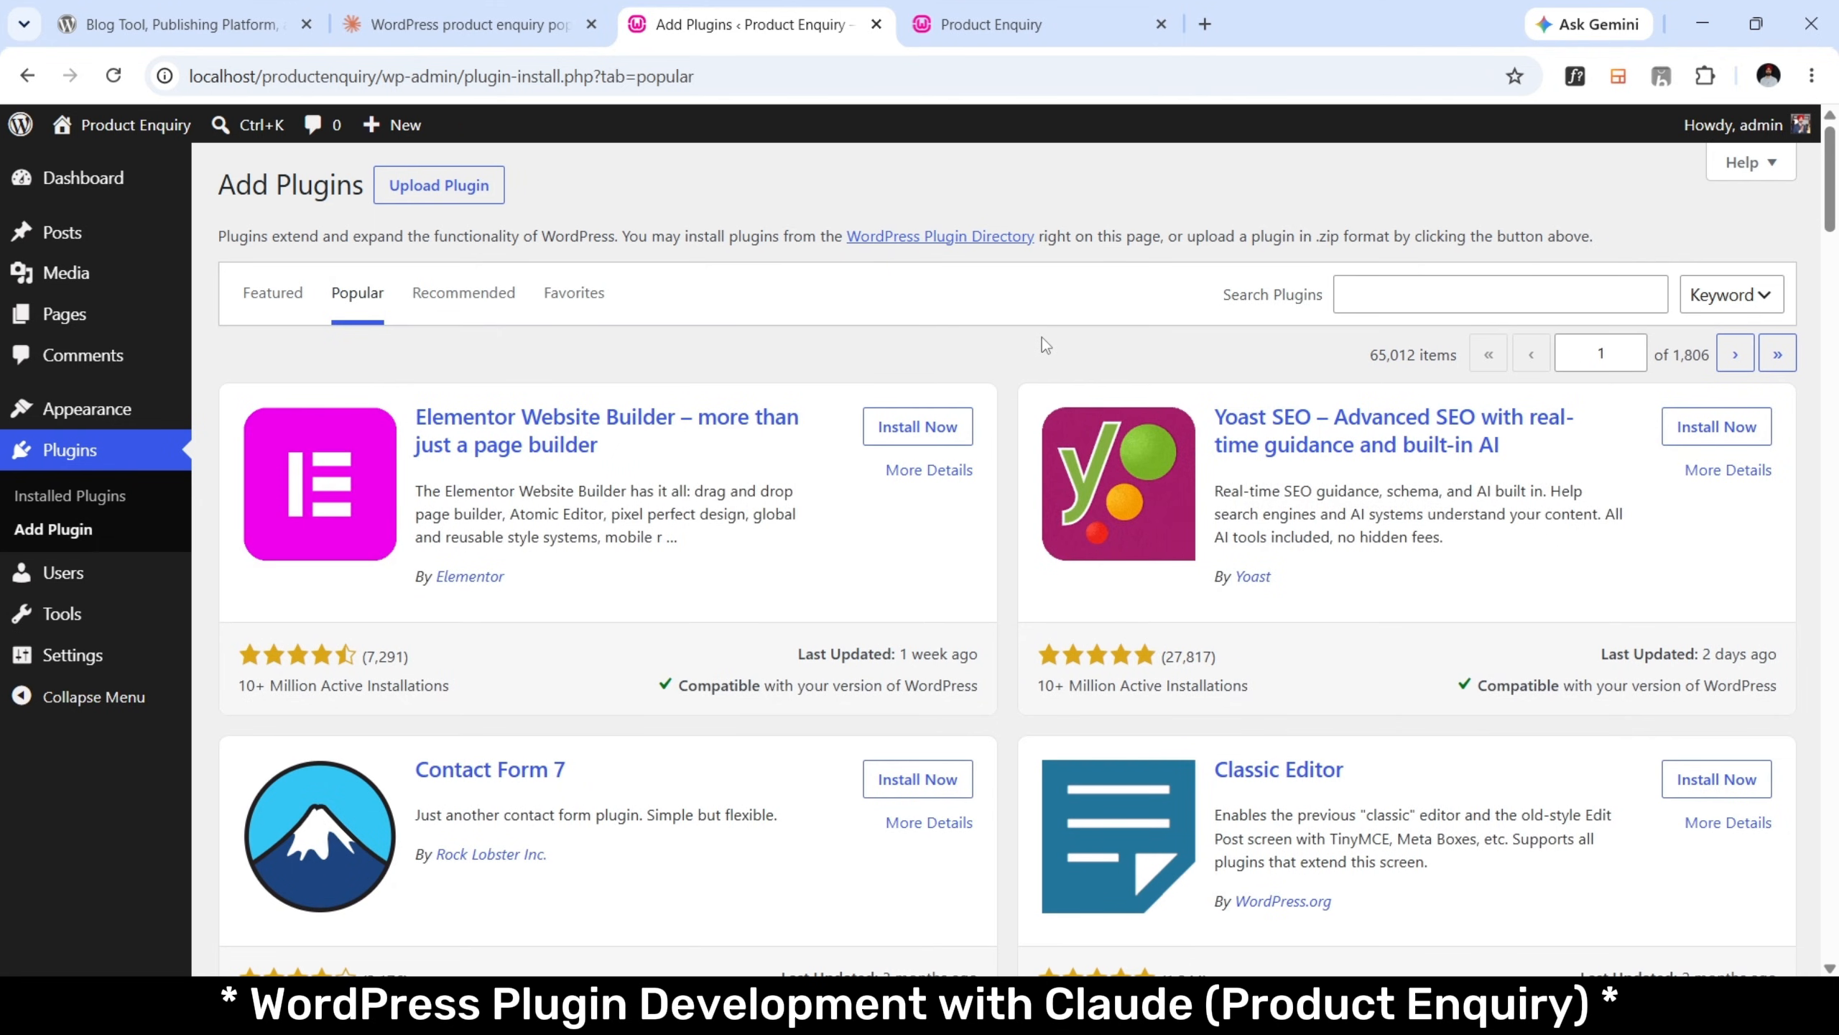
scroll(1042, 337, "down", 4)
scroll(1042, 336, "down", 5)
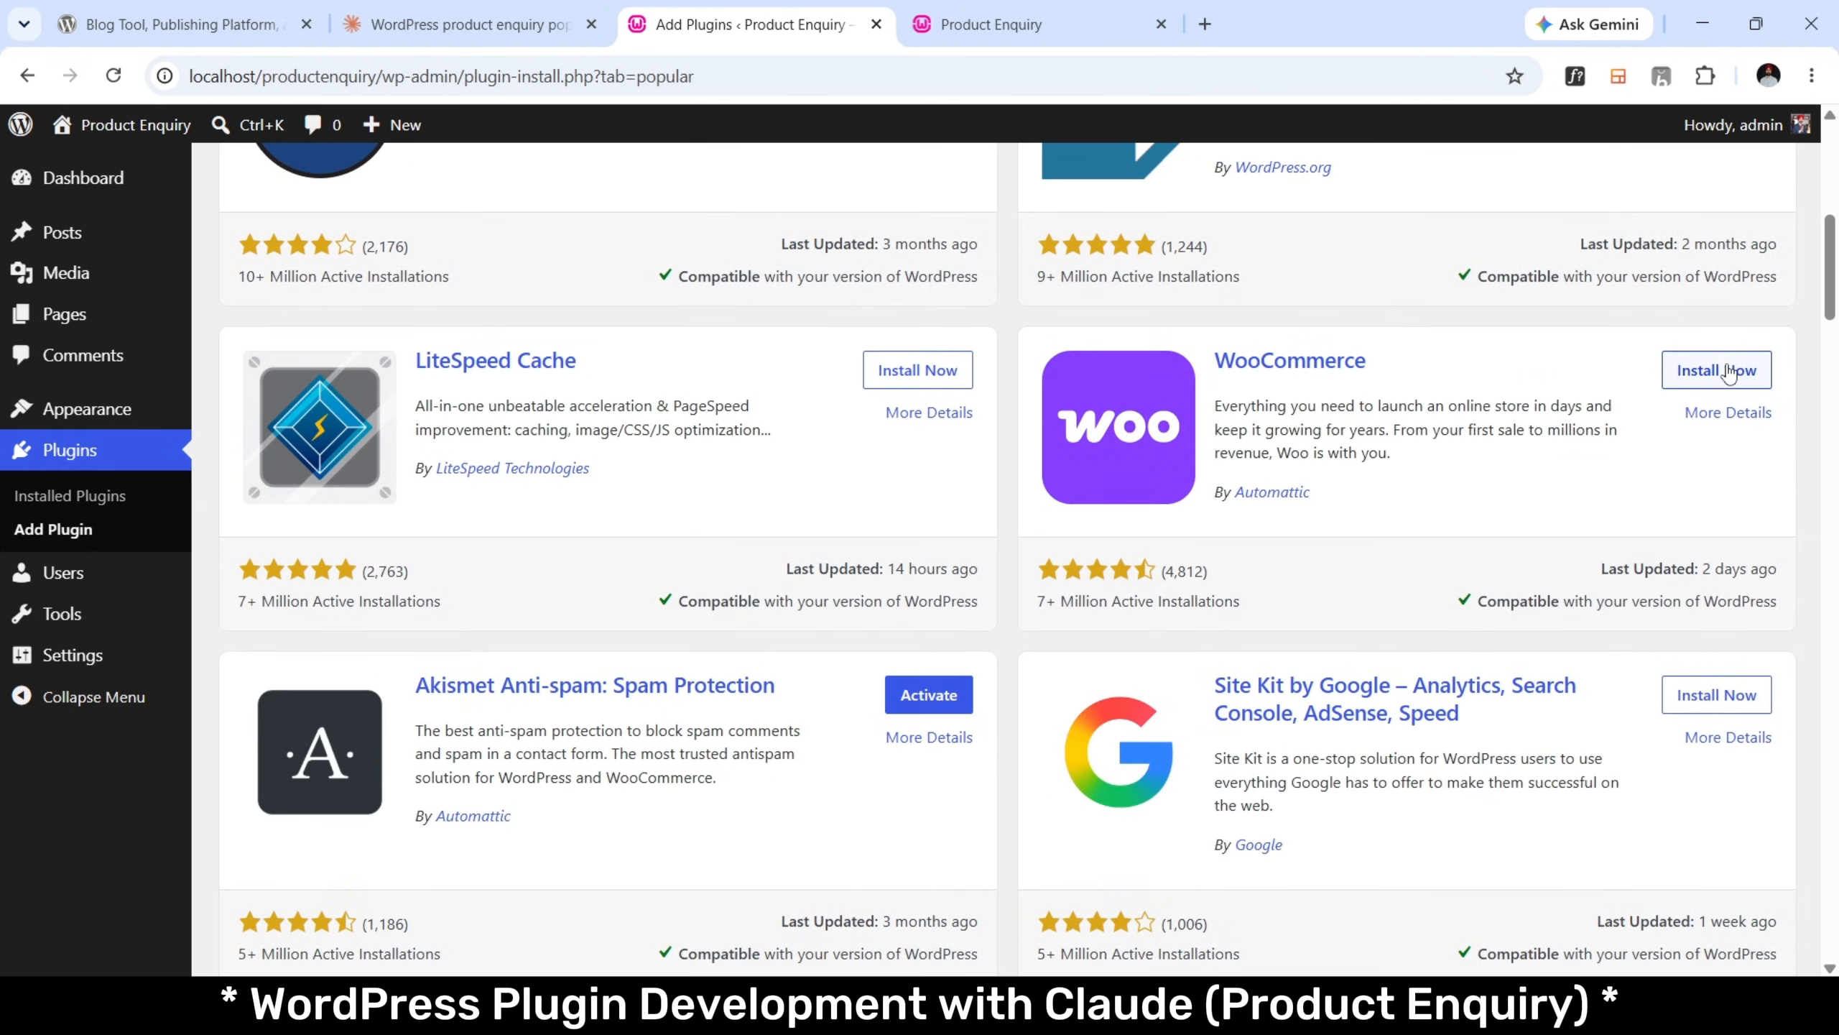
left_click(1731, 371)
scroll(1203, 403, "up", 6)
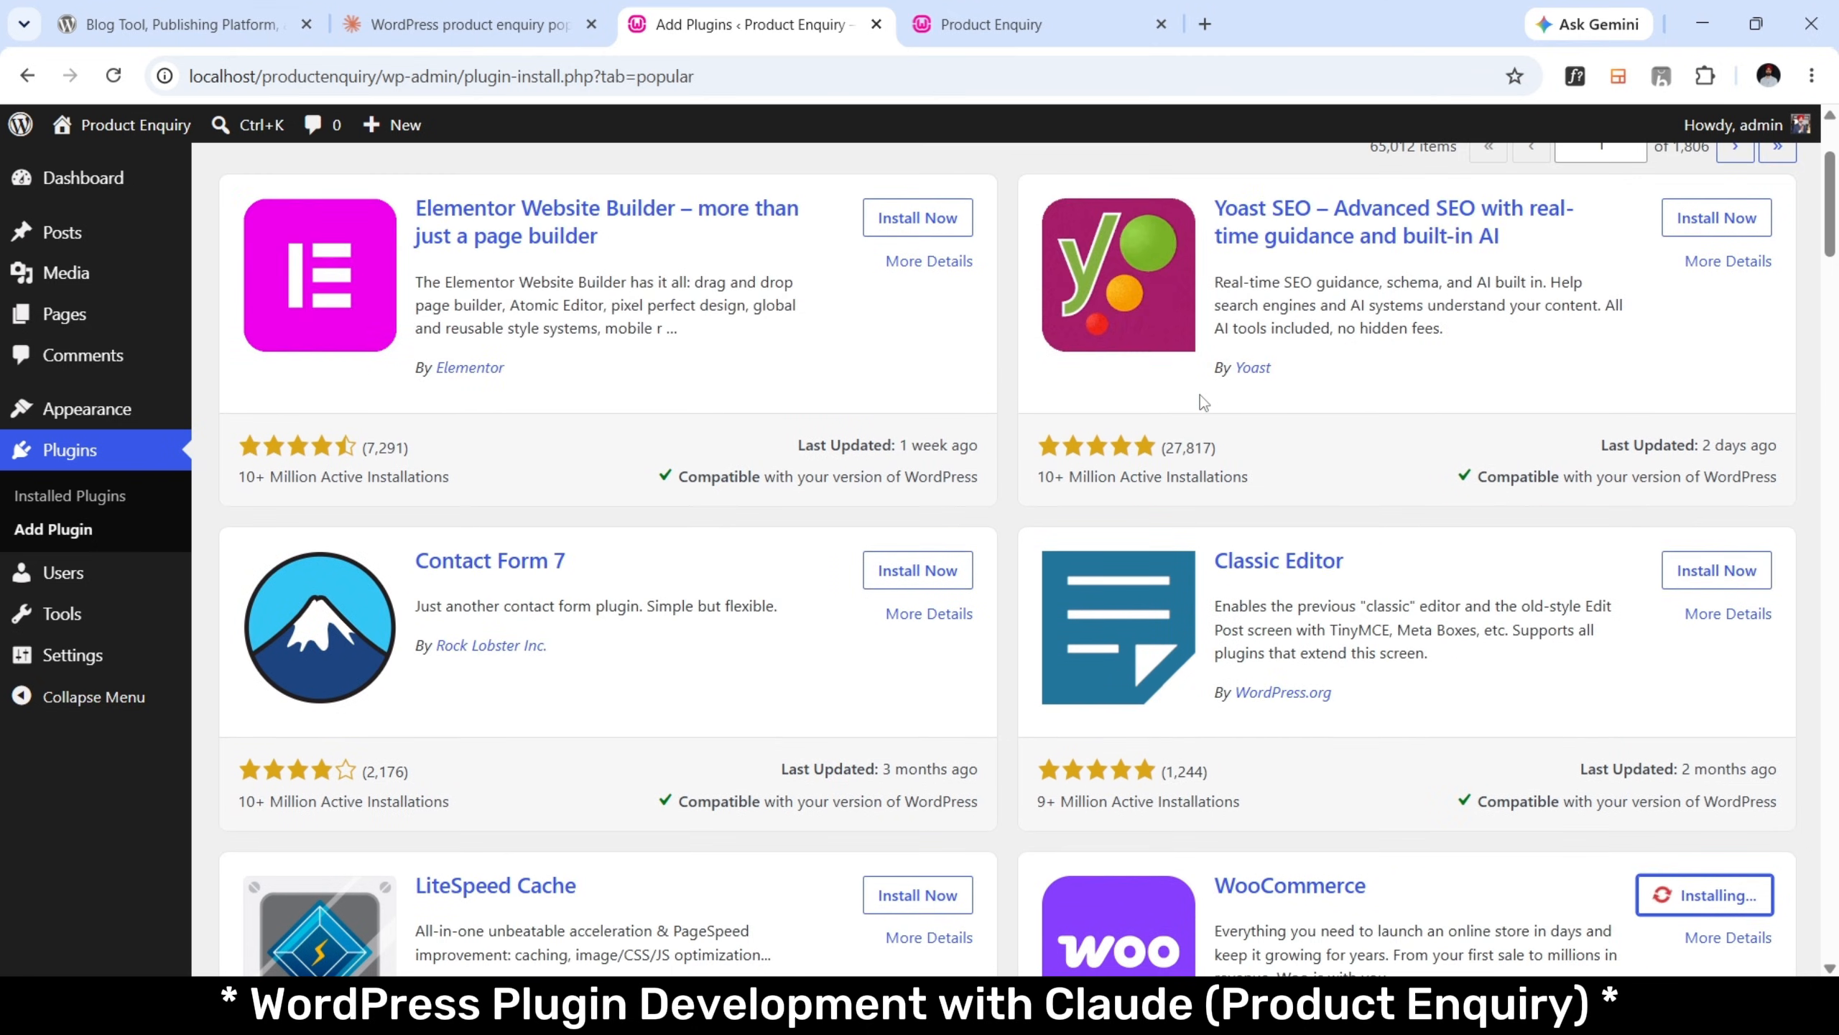
left_click(934, 573)
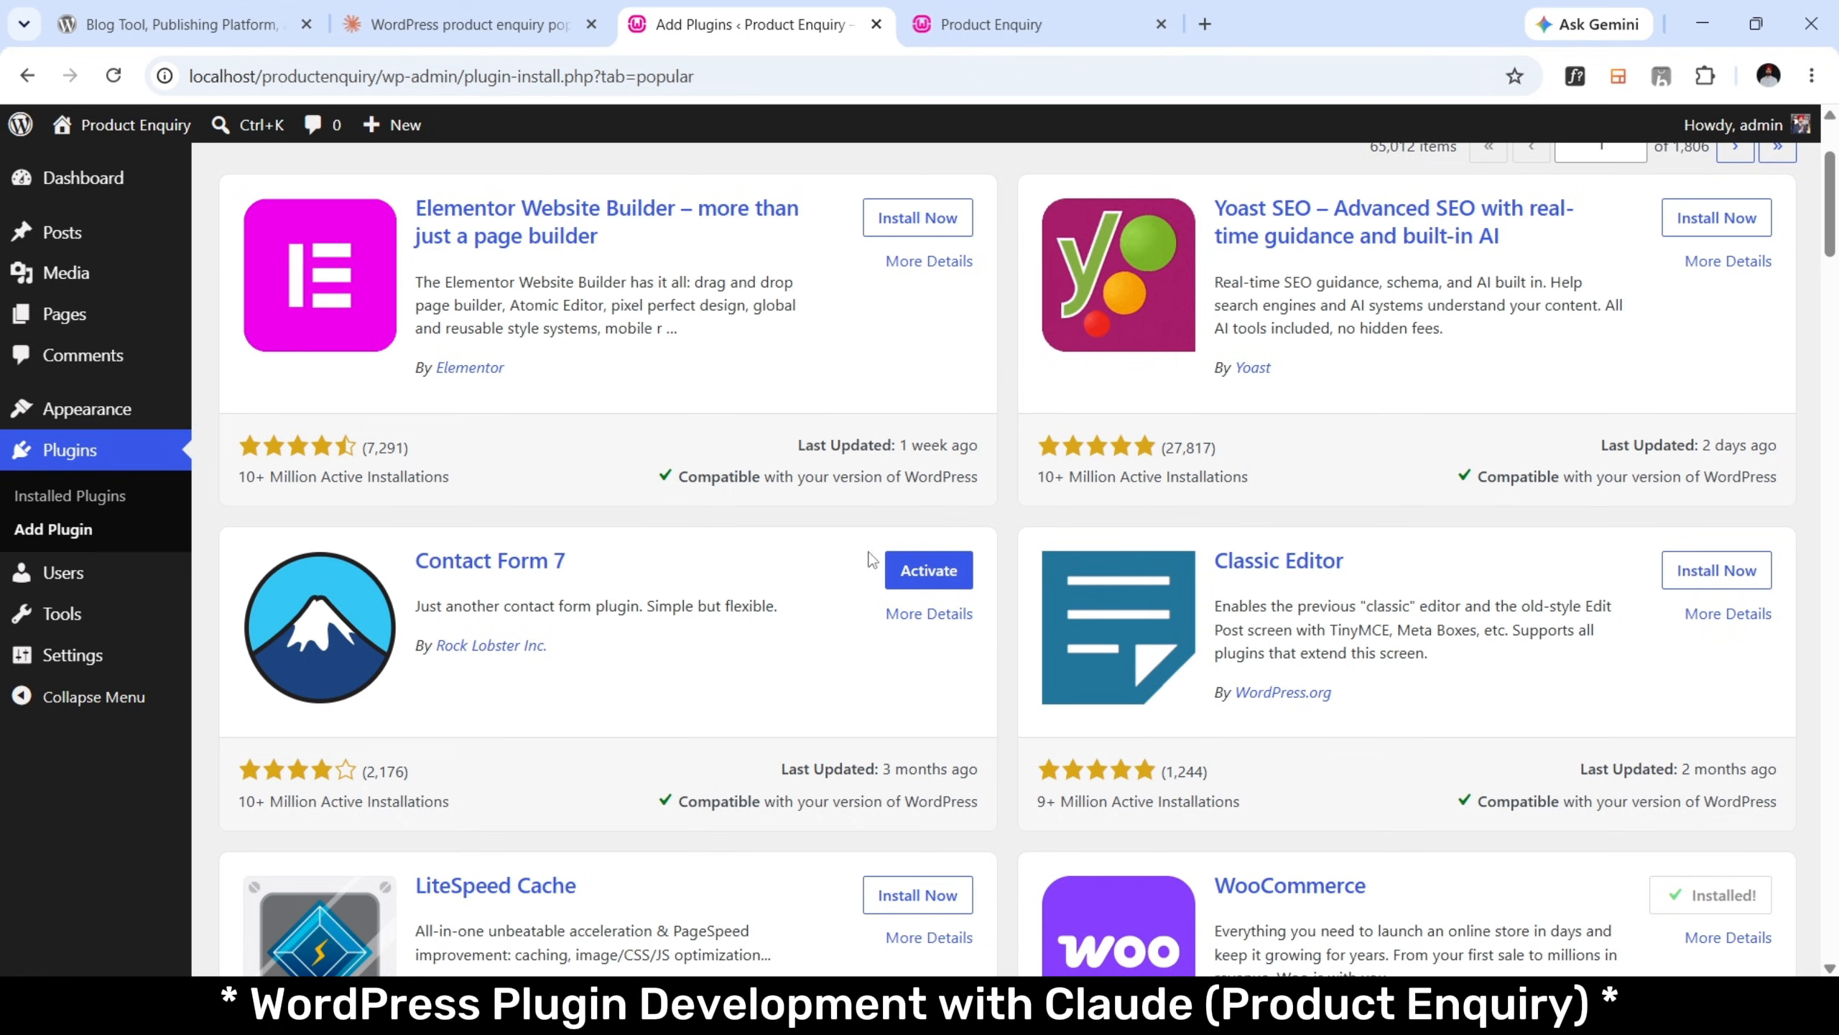
Activate the Contact Form 7 and WooCommerce plugins from the installed plugins list.
left_click(83, 463)
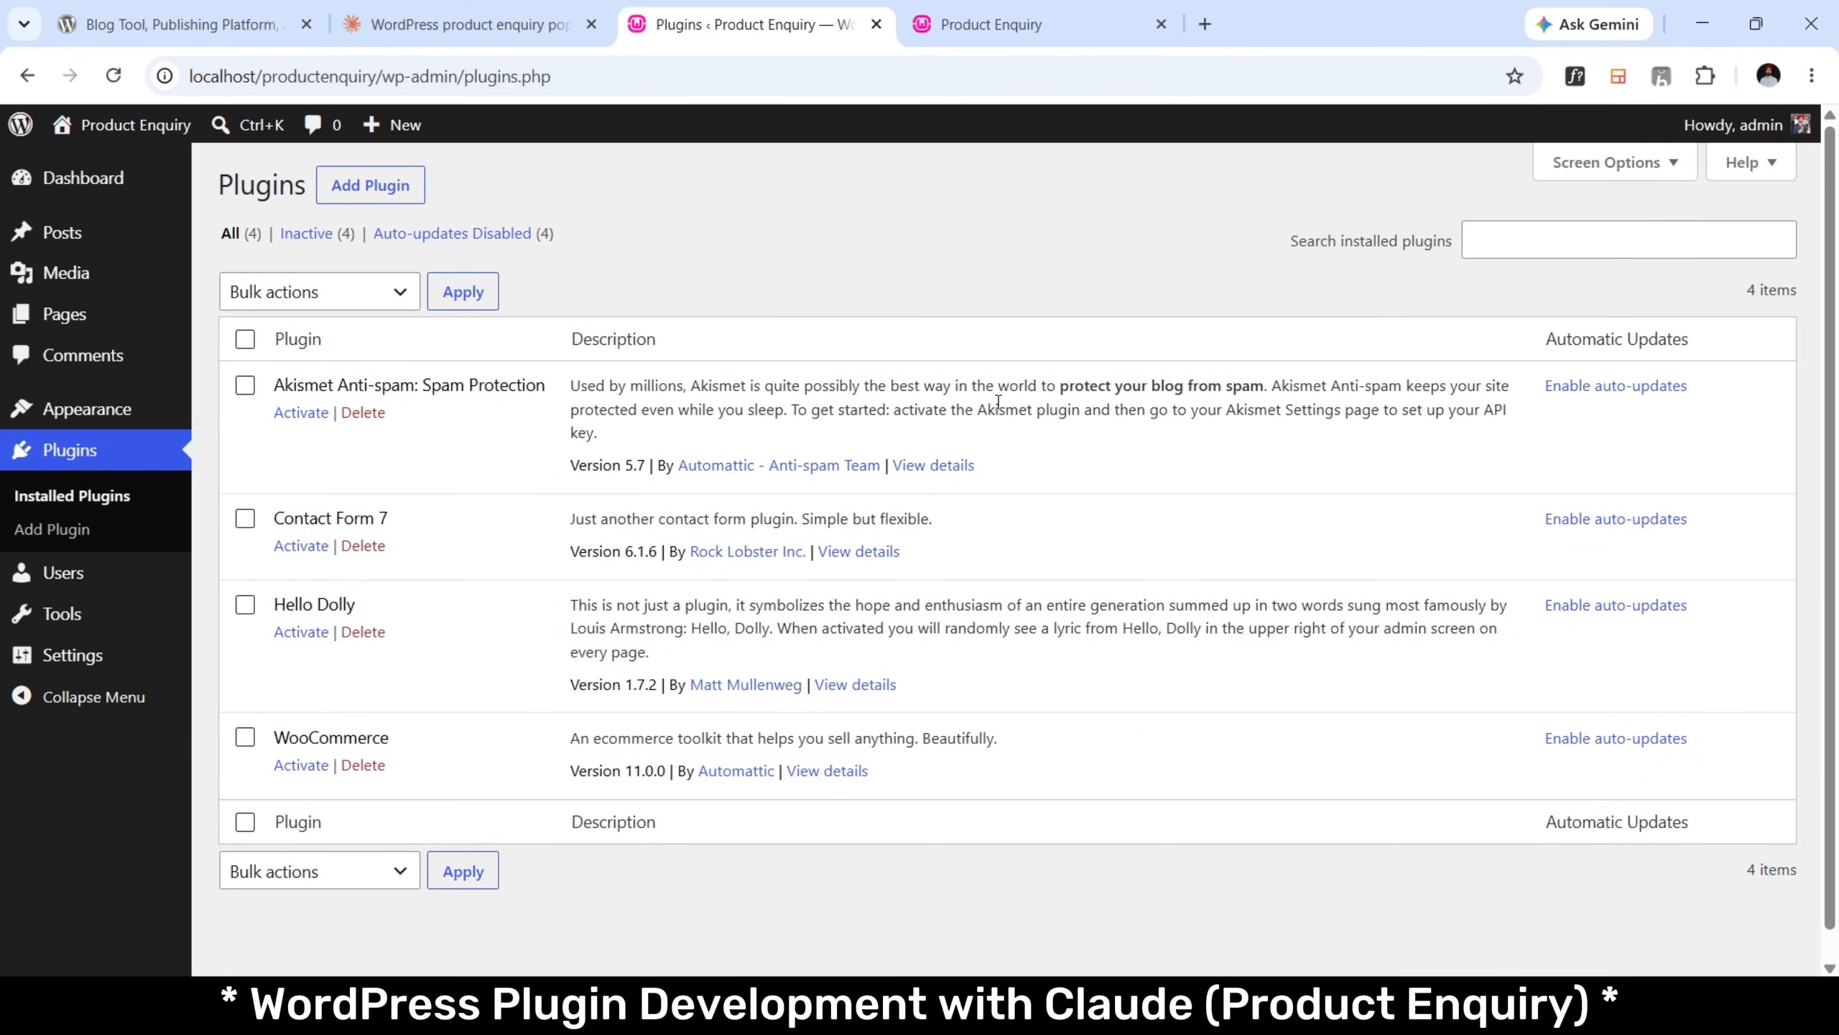
left_click(303, 547)
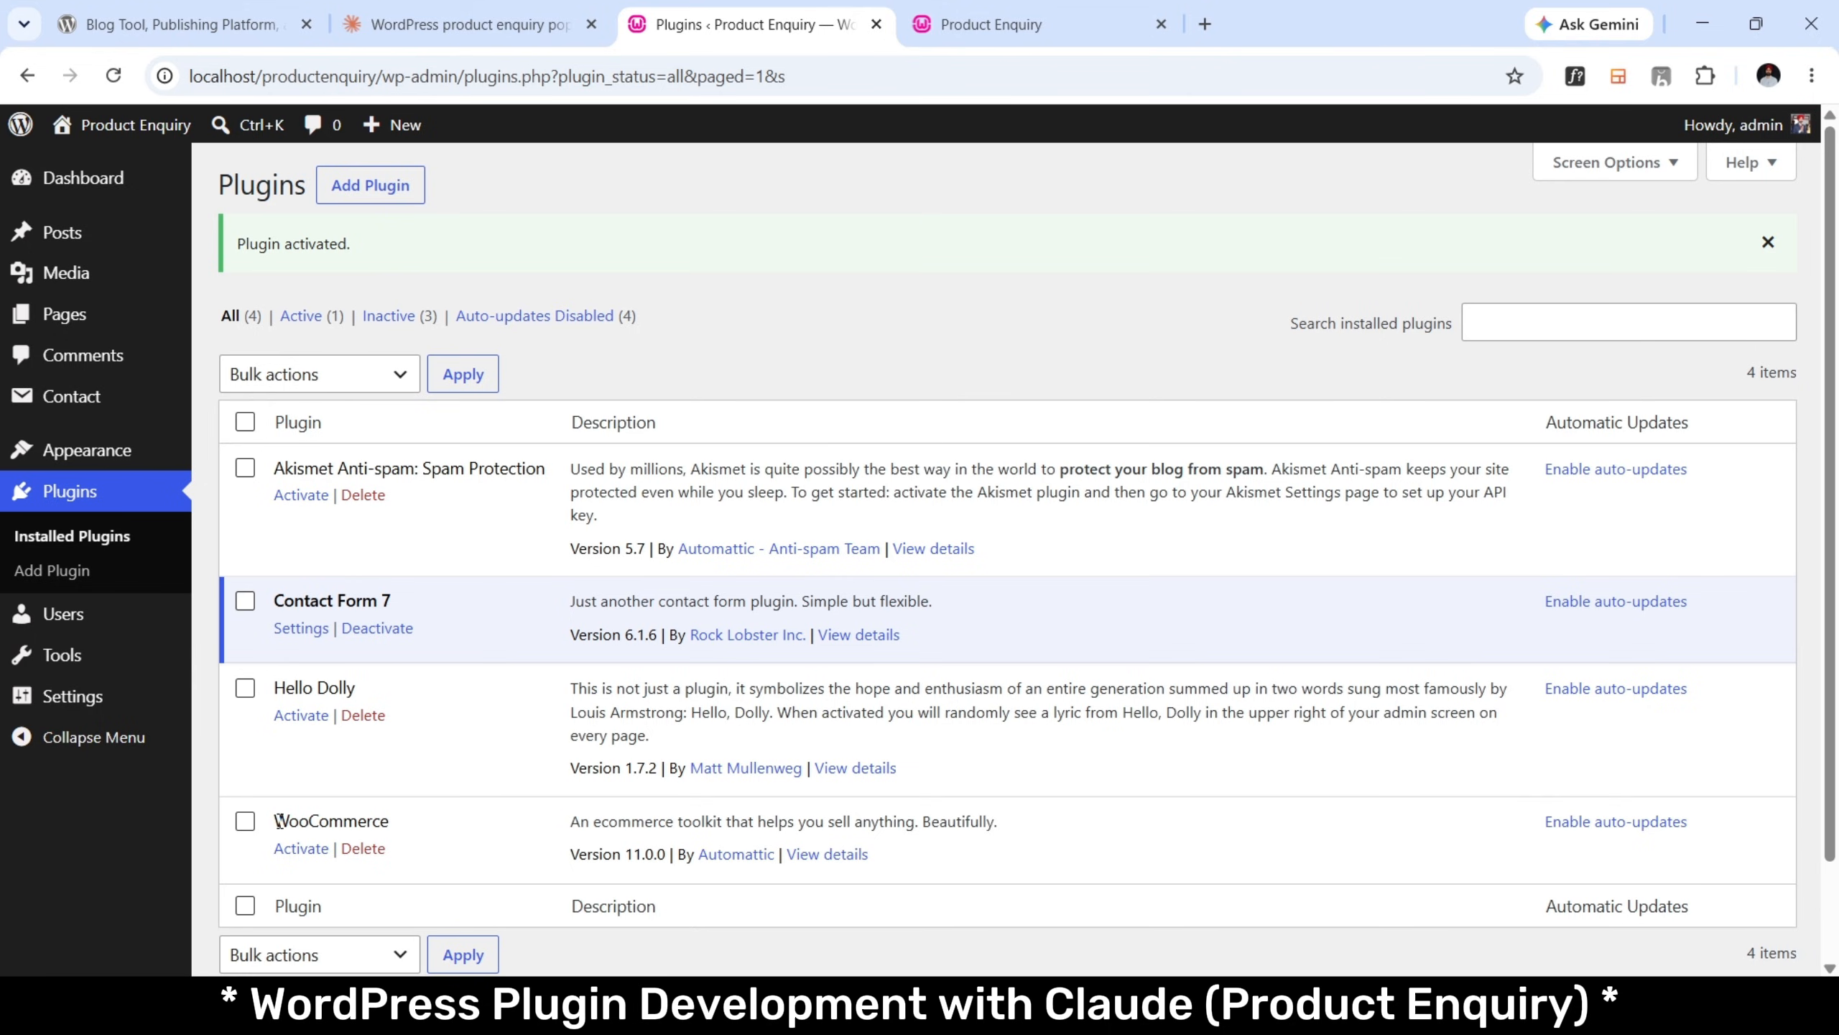
left_click_drag(279, 821, 399, 823)
left_click(313, 854)
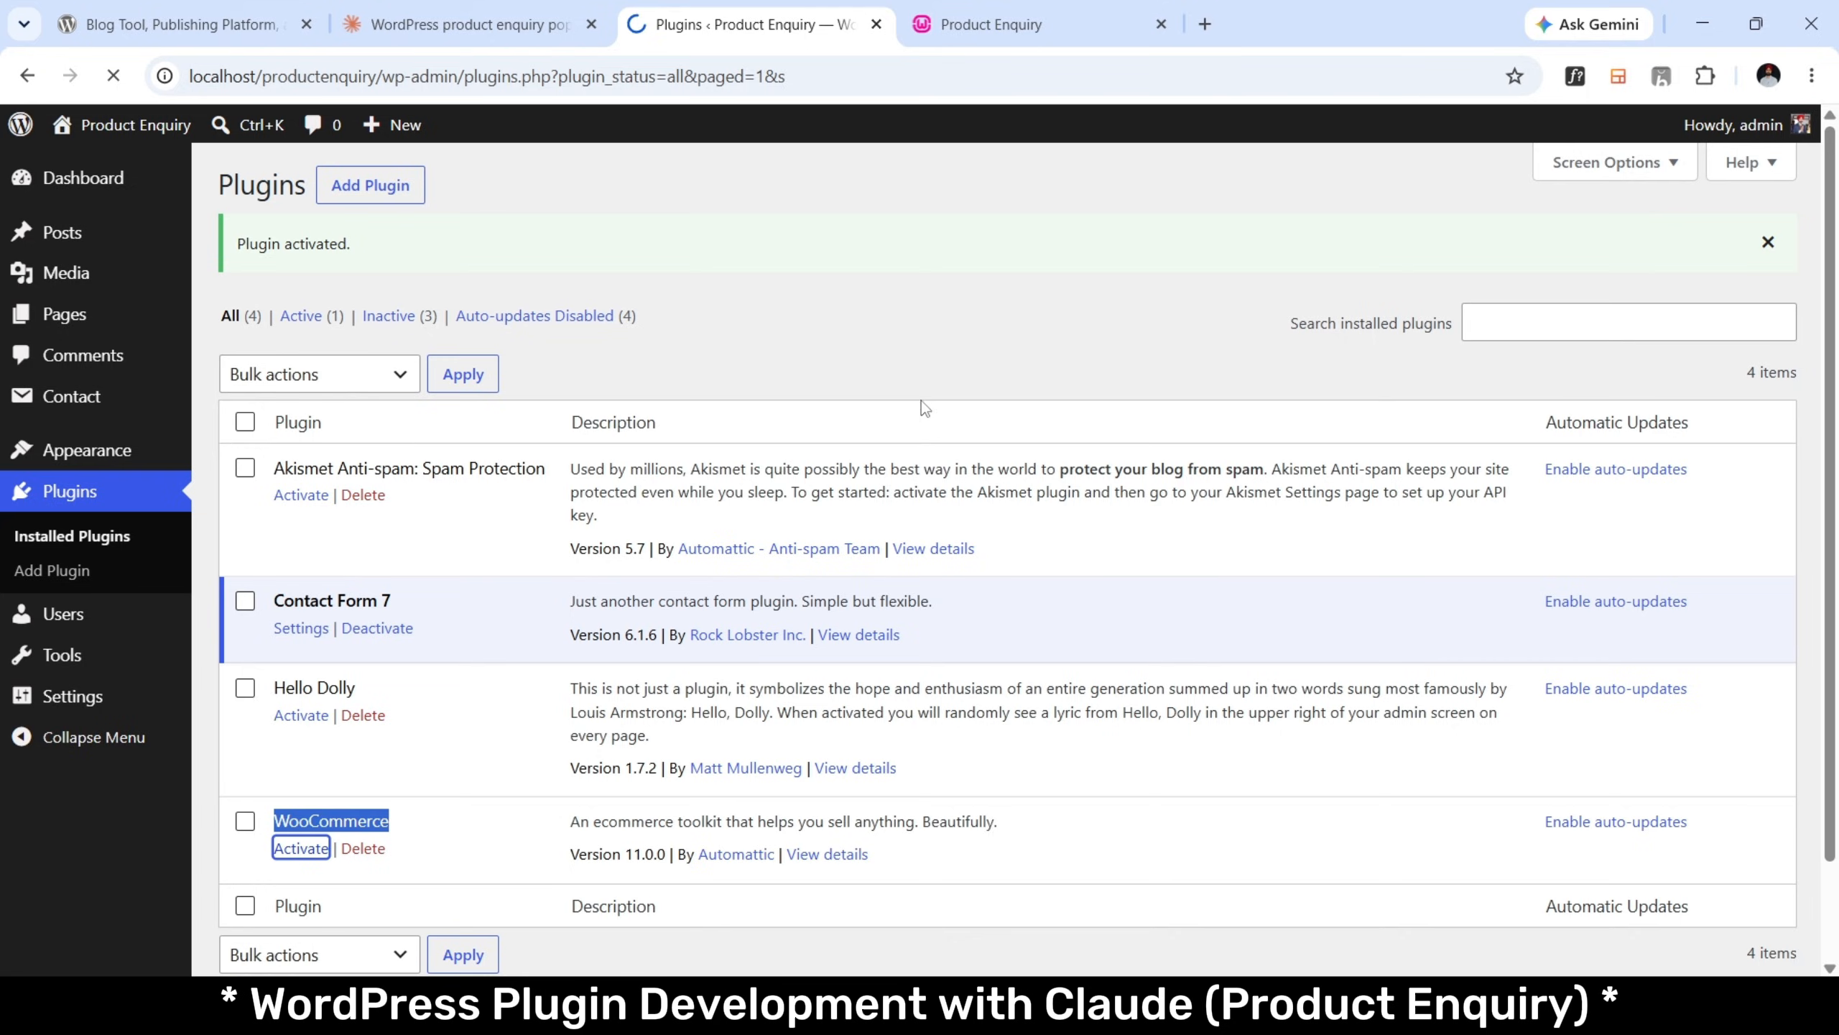
left_click(952, 371)
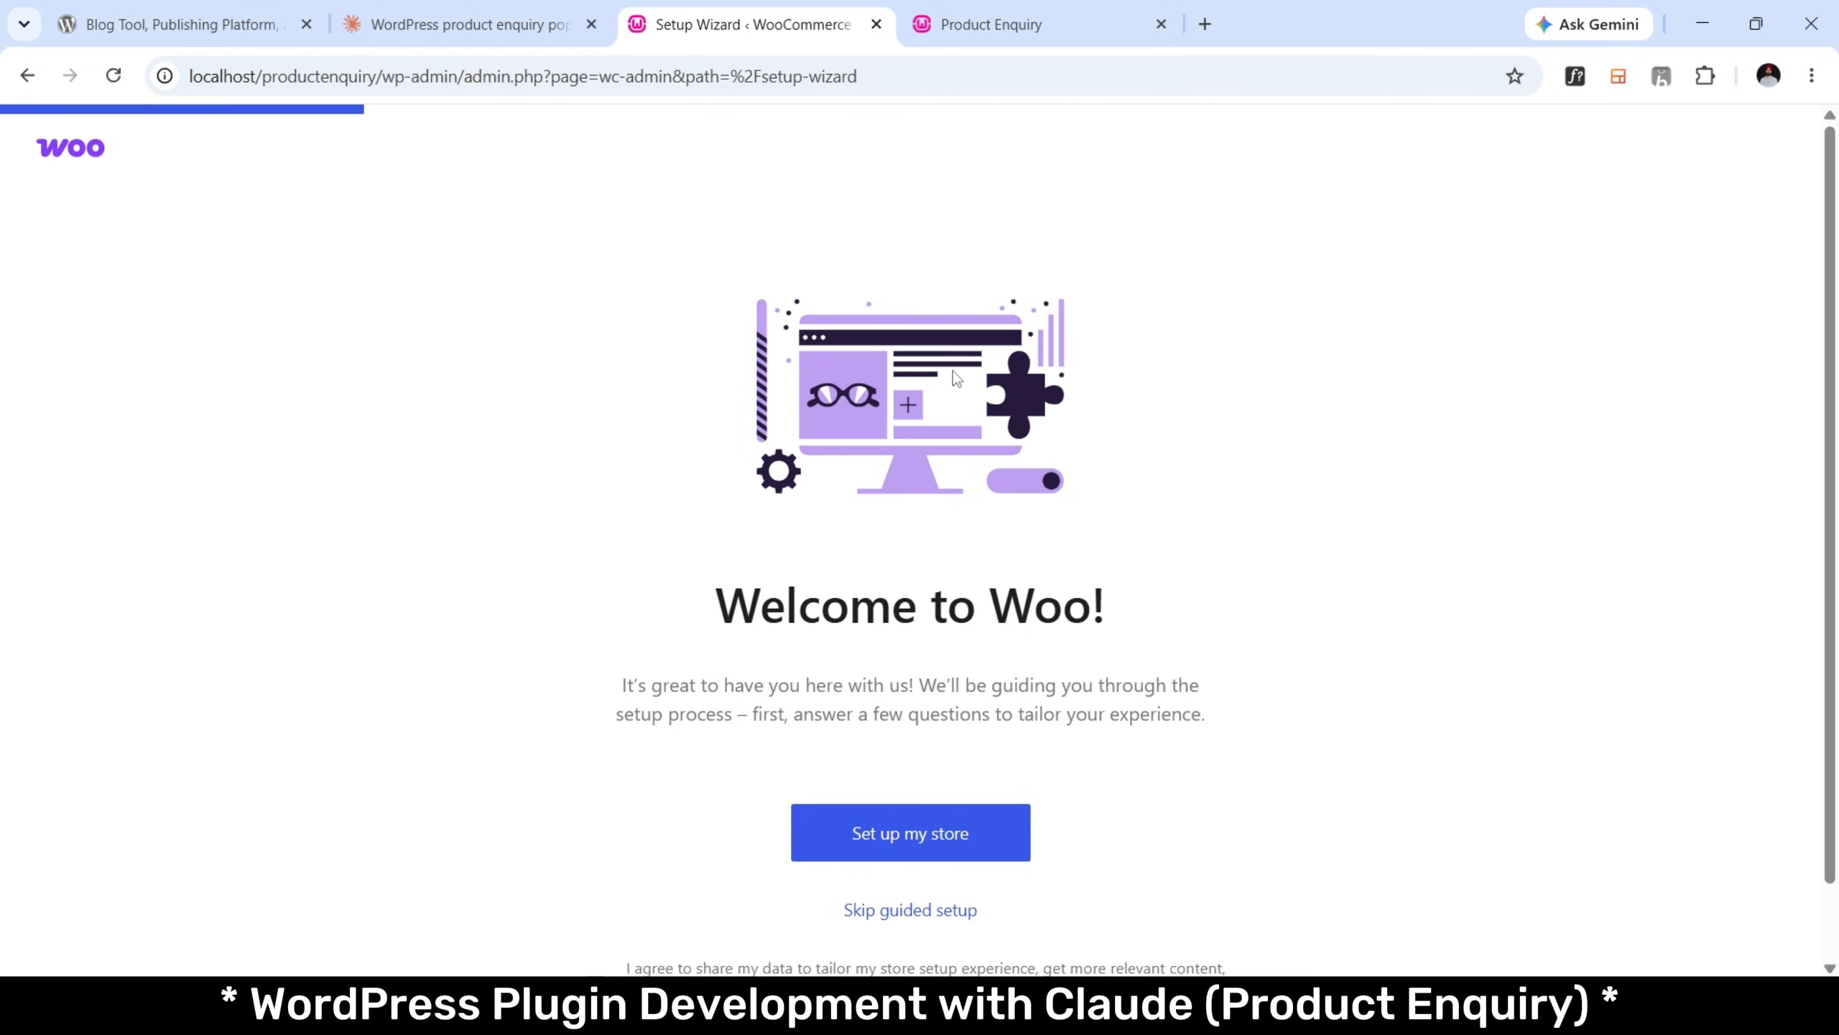
Start the guided store setup as someone just starting a business and set the industry to Clothing and accessories.
left_click(912, 833)
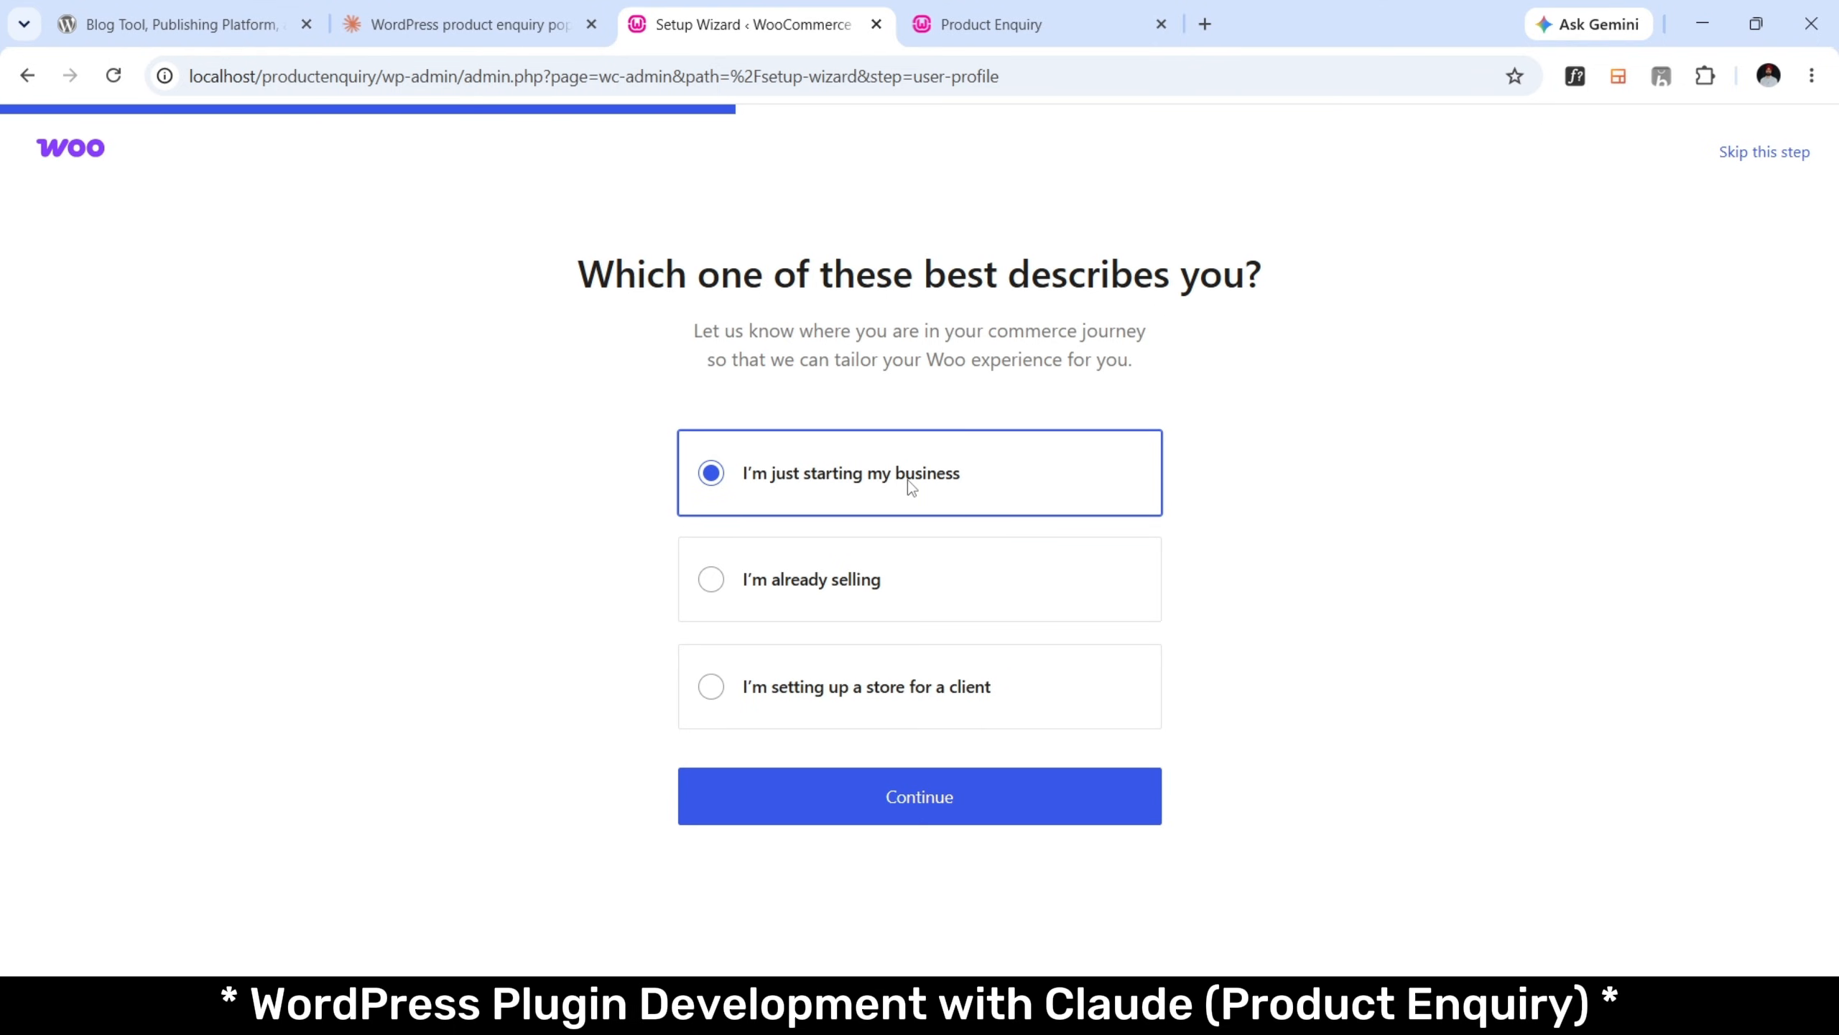
left_click(937, 799)
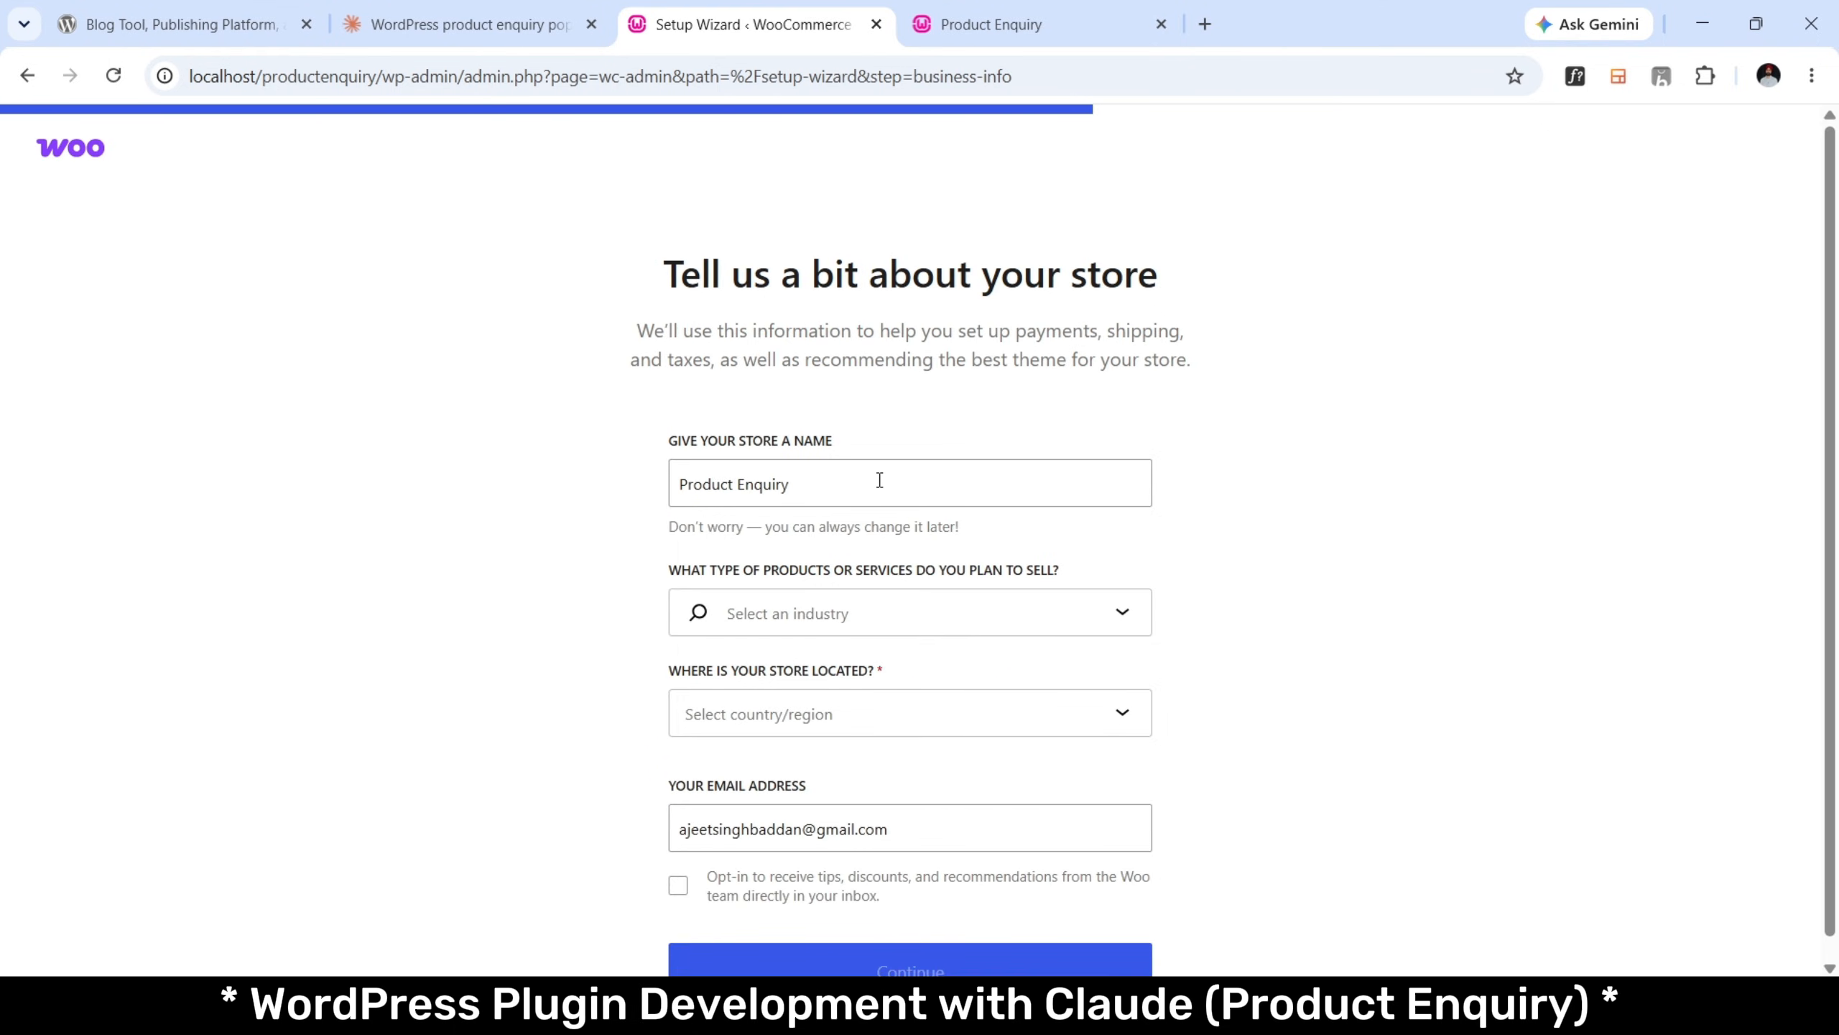
left_click(944, 571)
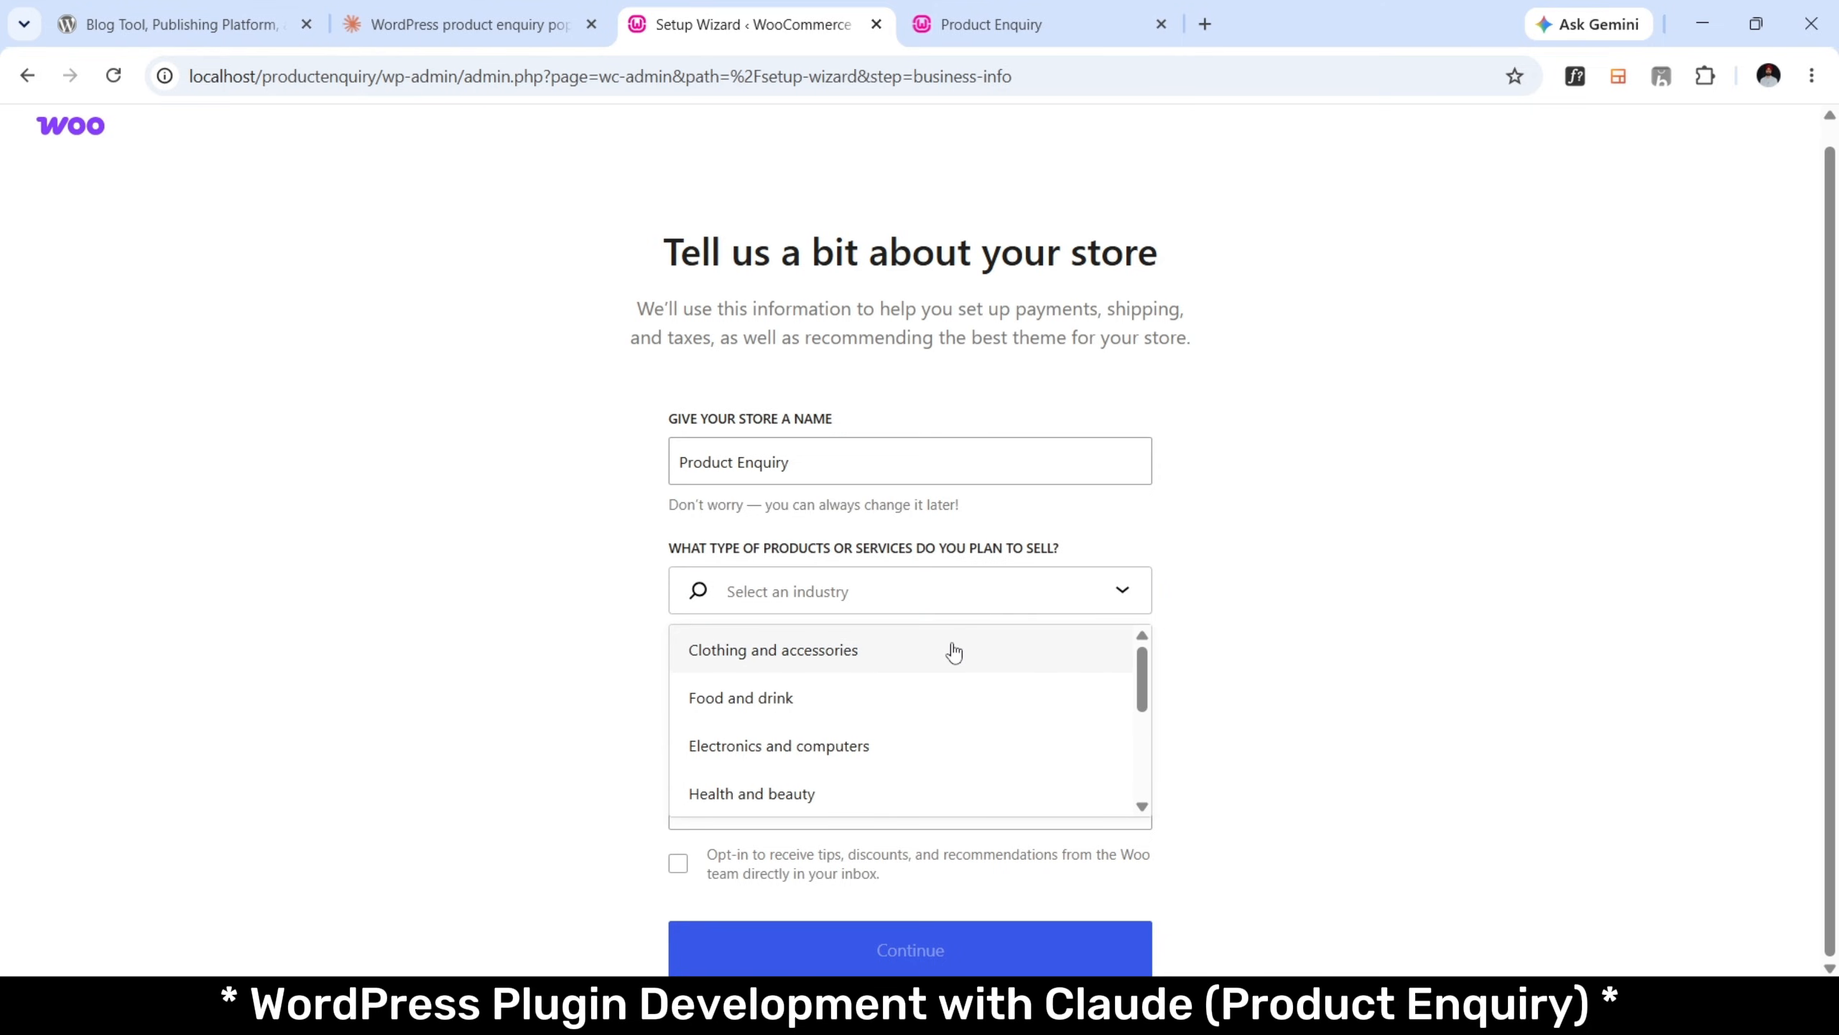
left_click(954, 653)
Set the store location to India — Delhi, opt in to the Woo tips and recommendations, and continue the setup.
left_click(984, 711)
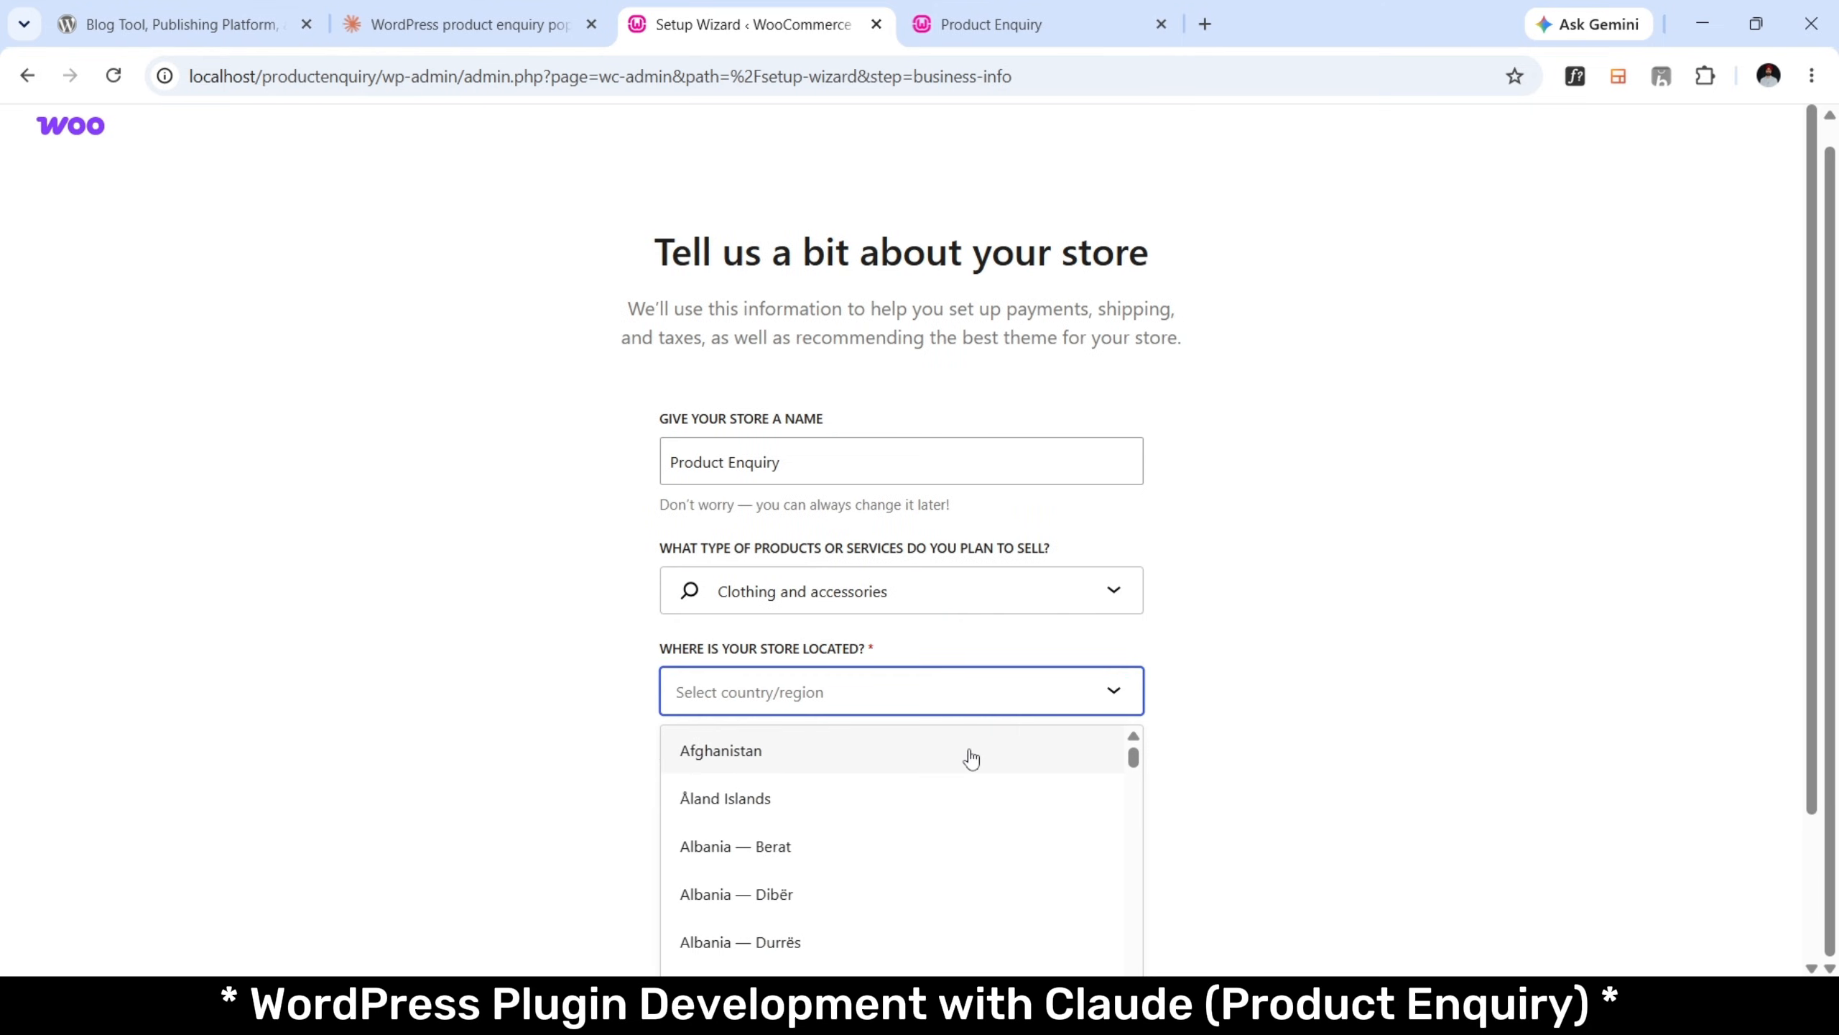
type("ind")
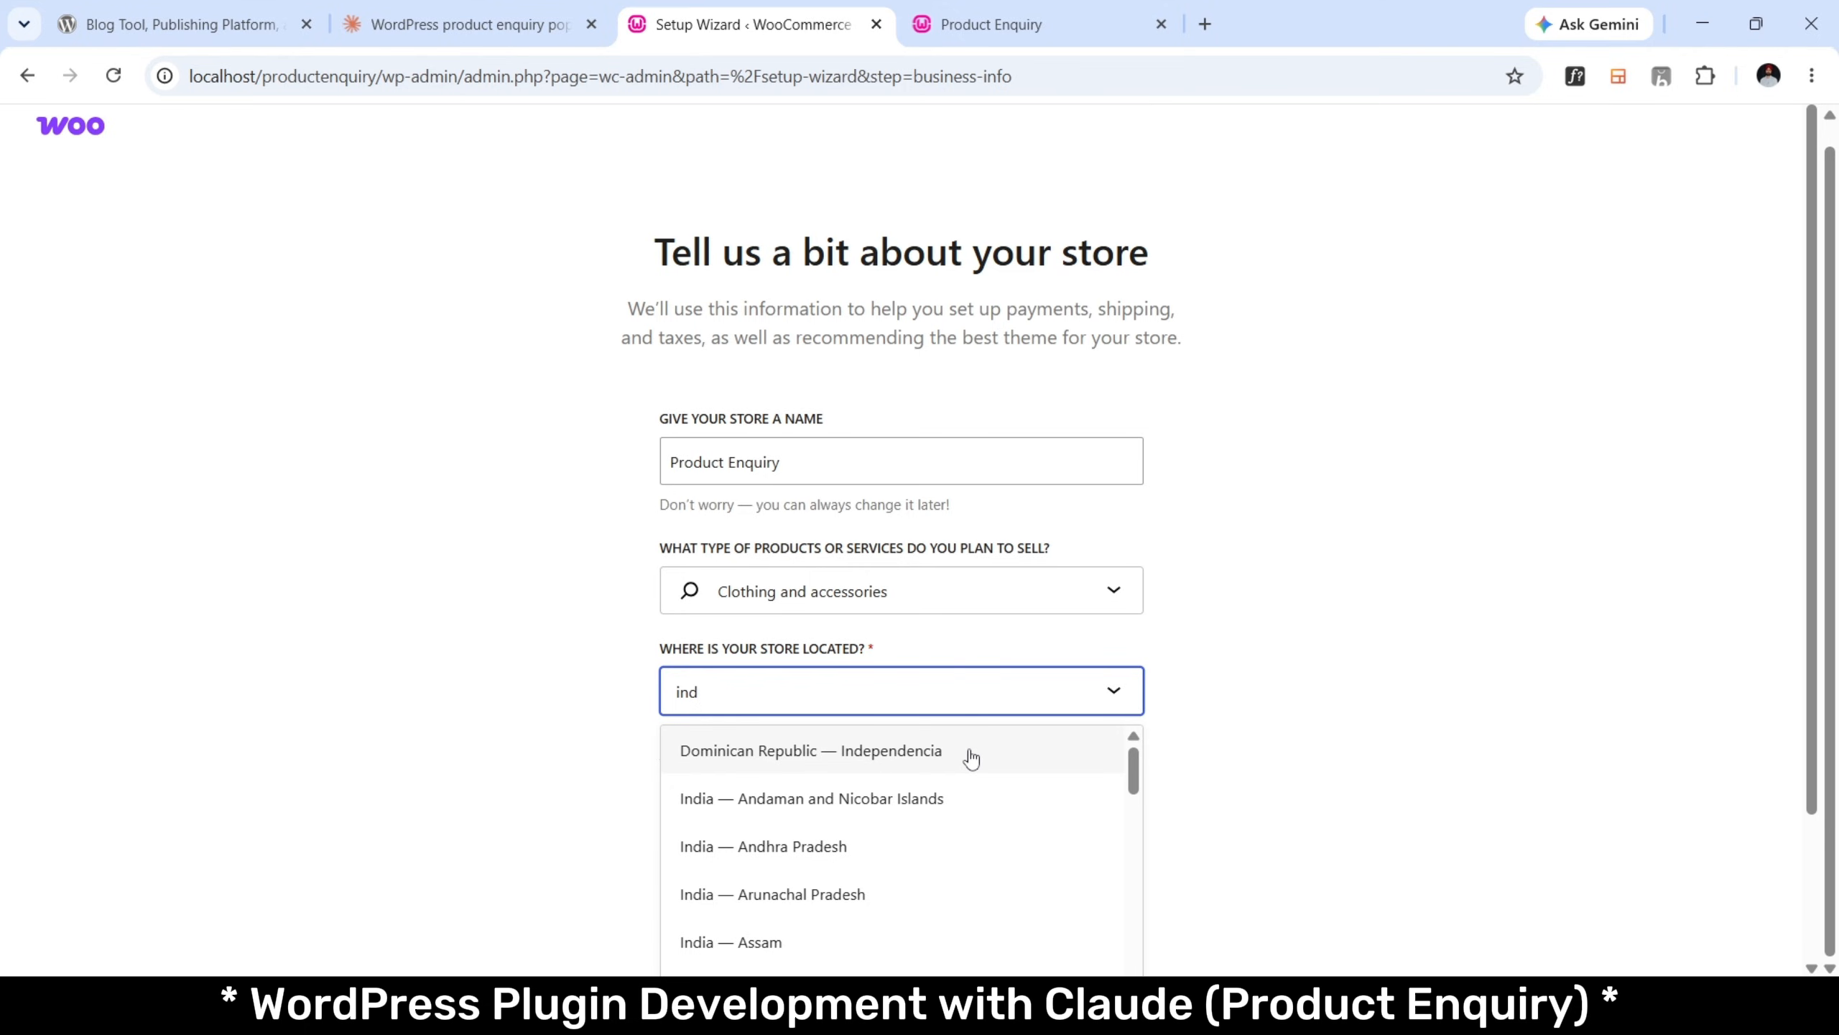
scroll(932, 873, "down", 5)
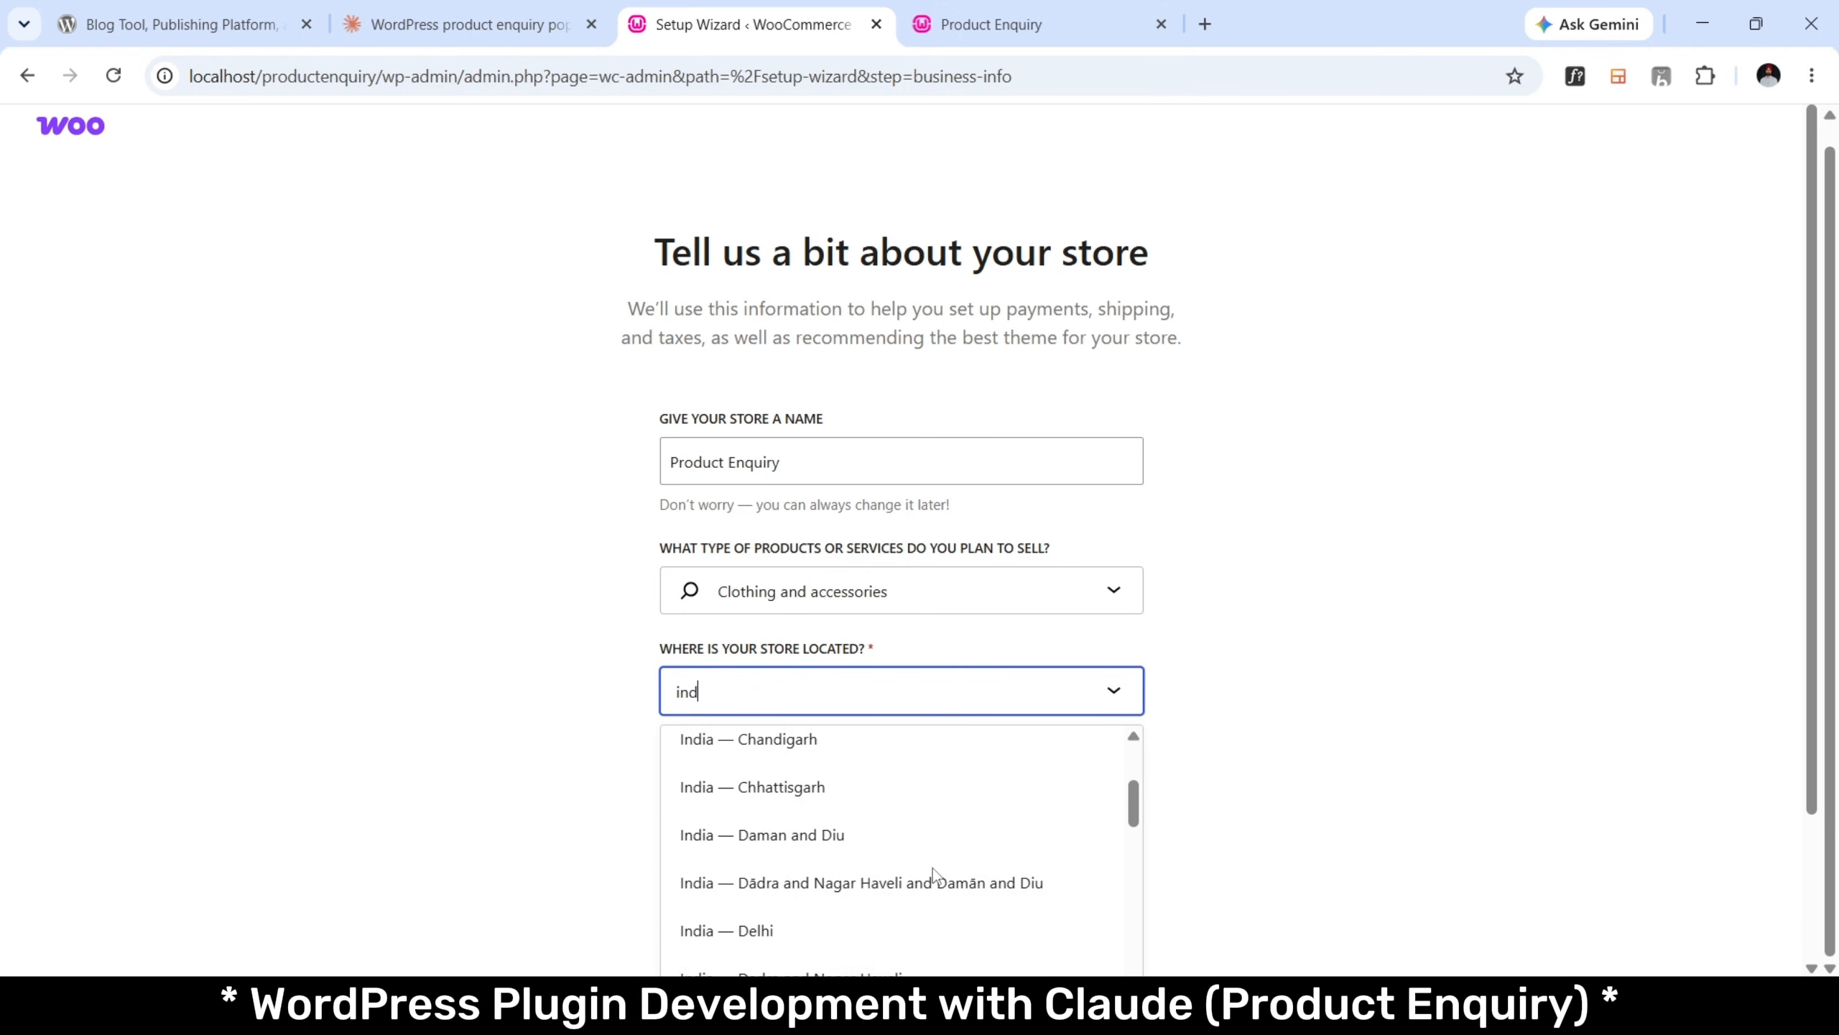
left_click(936, 878)
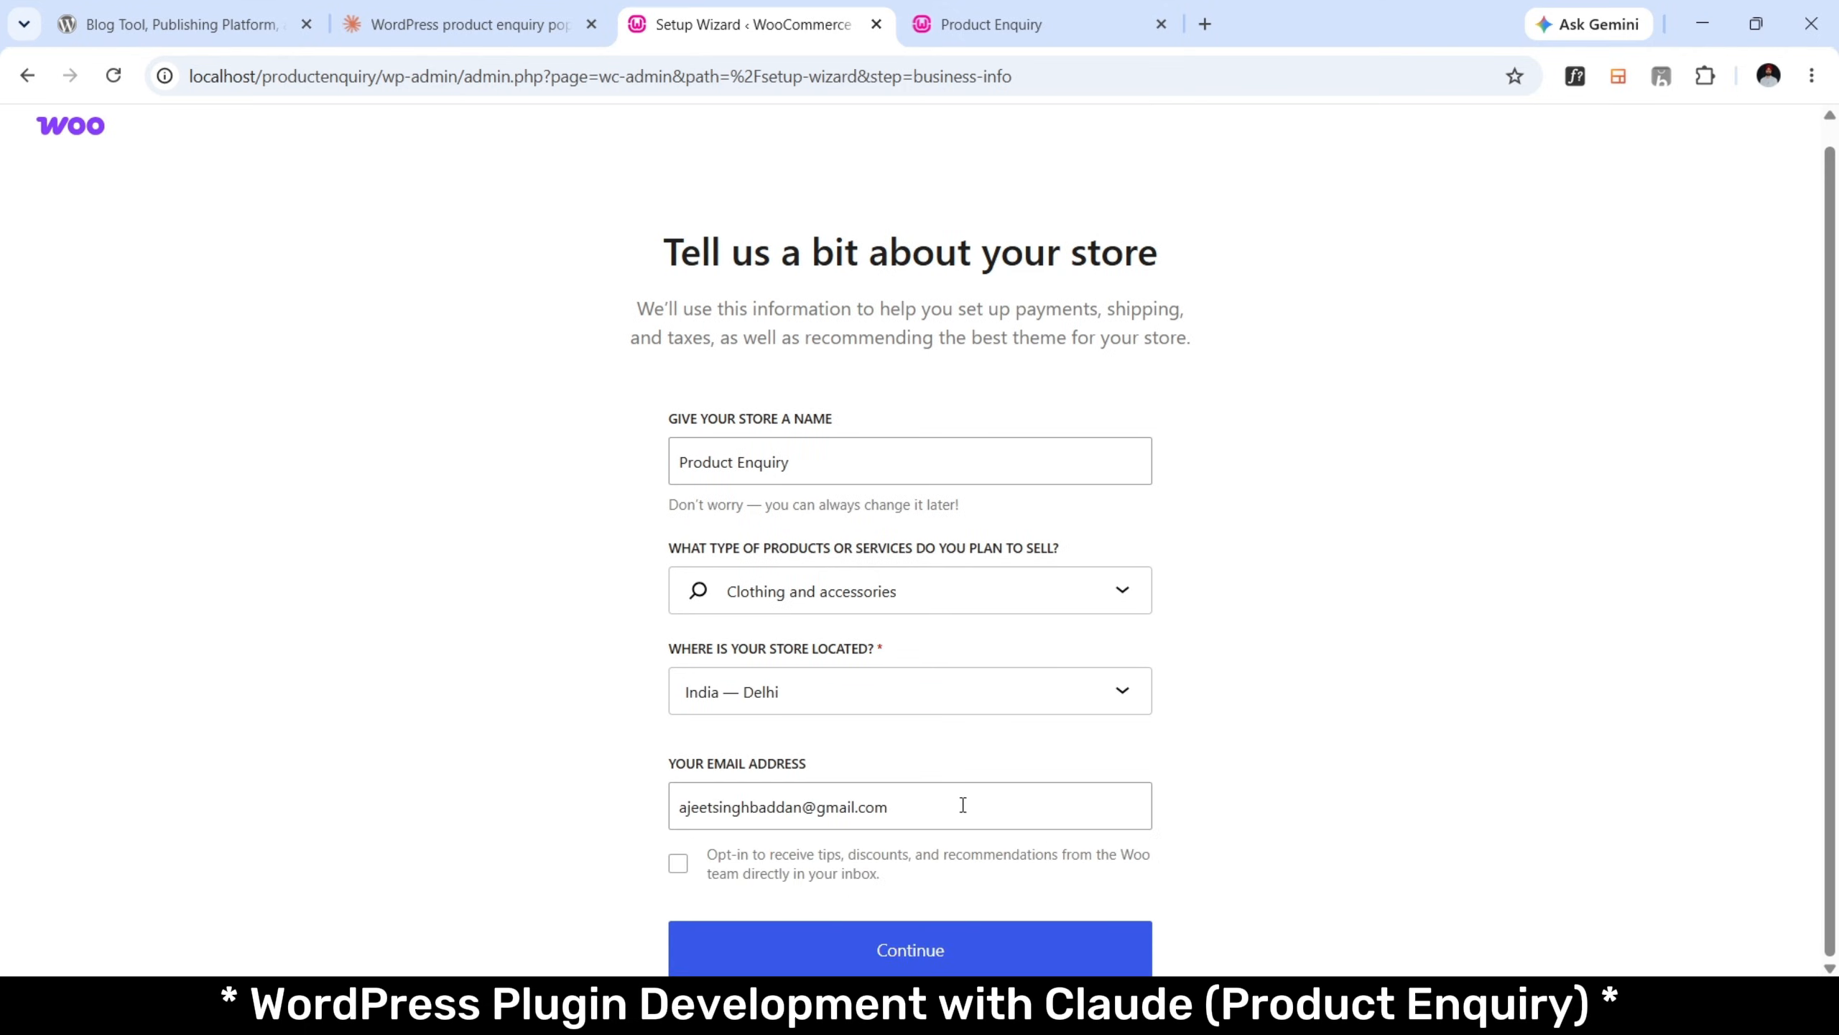
left_click(678, 863)
left_click(929, 947)
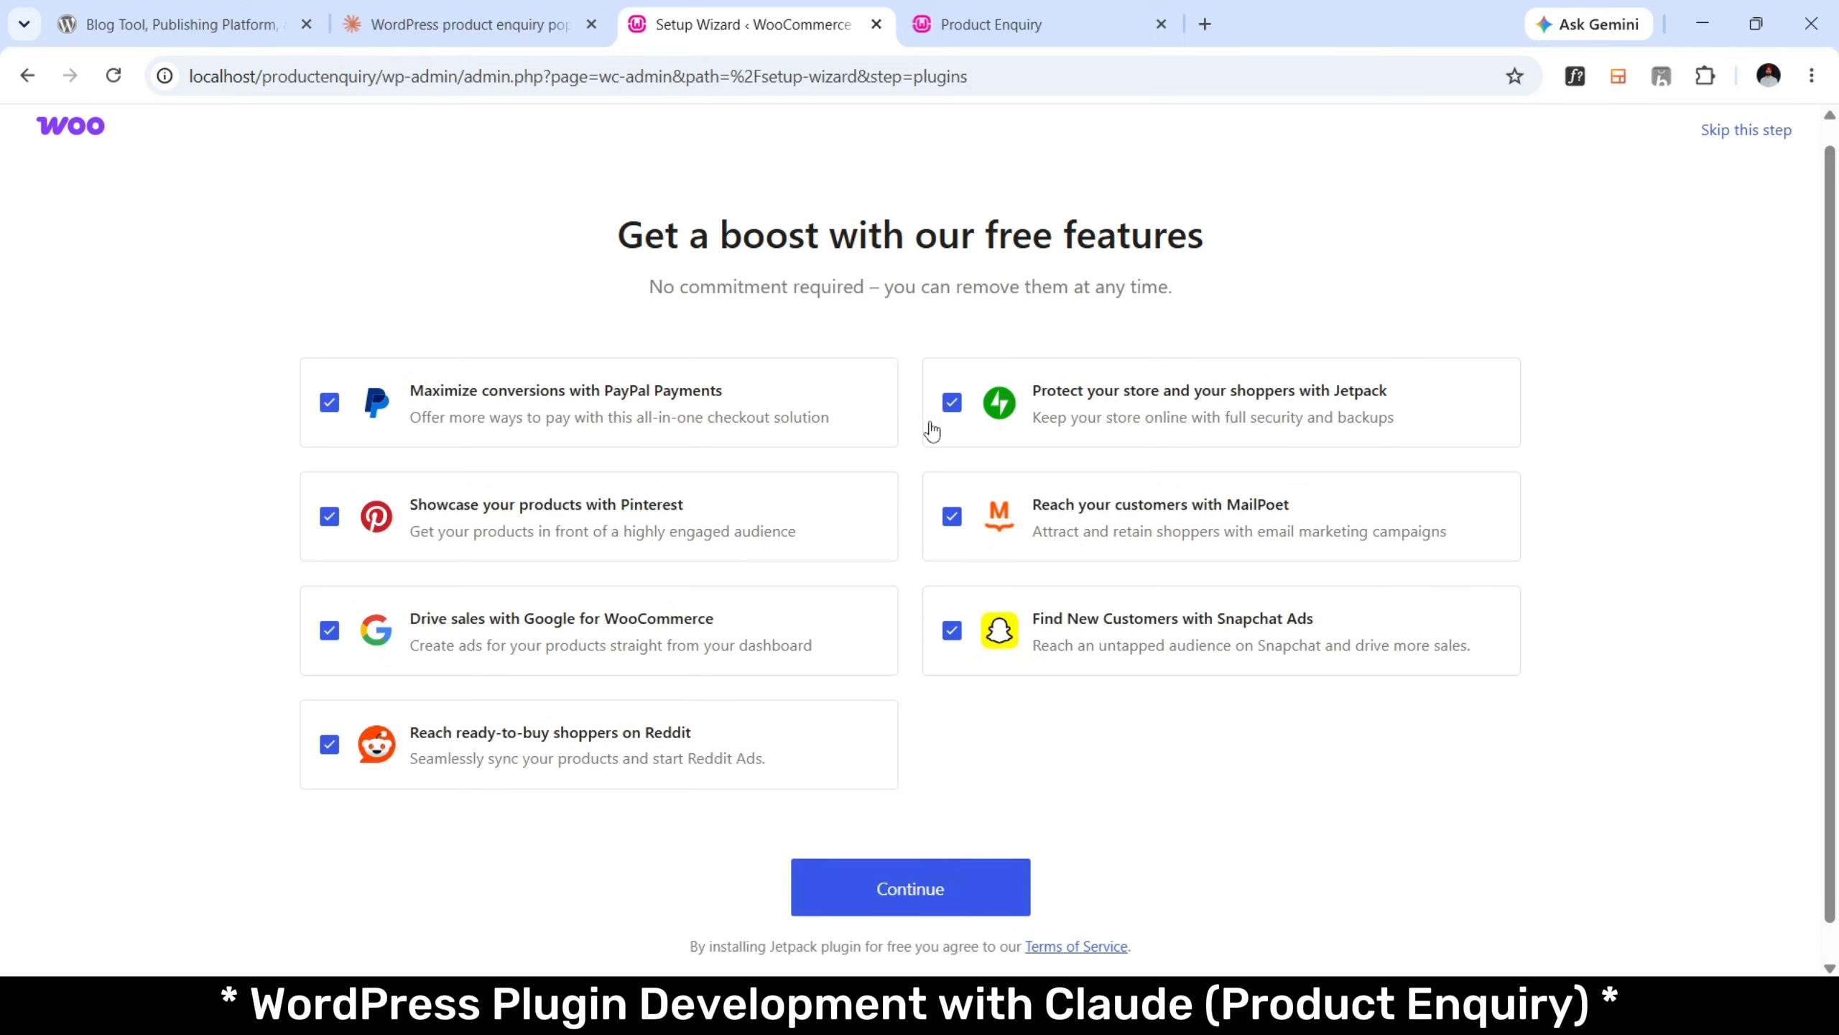
Deselect all the free features, from PayPal Payments to Snapchat Ads, and finish the setup wizard.
left_click(330, 744)
left_click(330, 630)
left_click(330, 518)
left_click(330, 404)
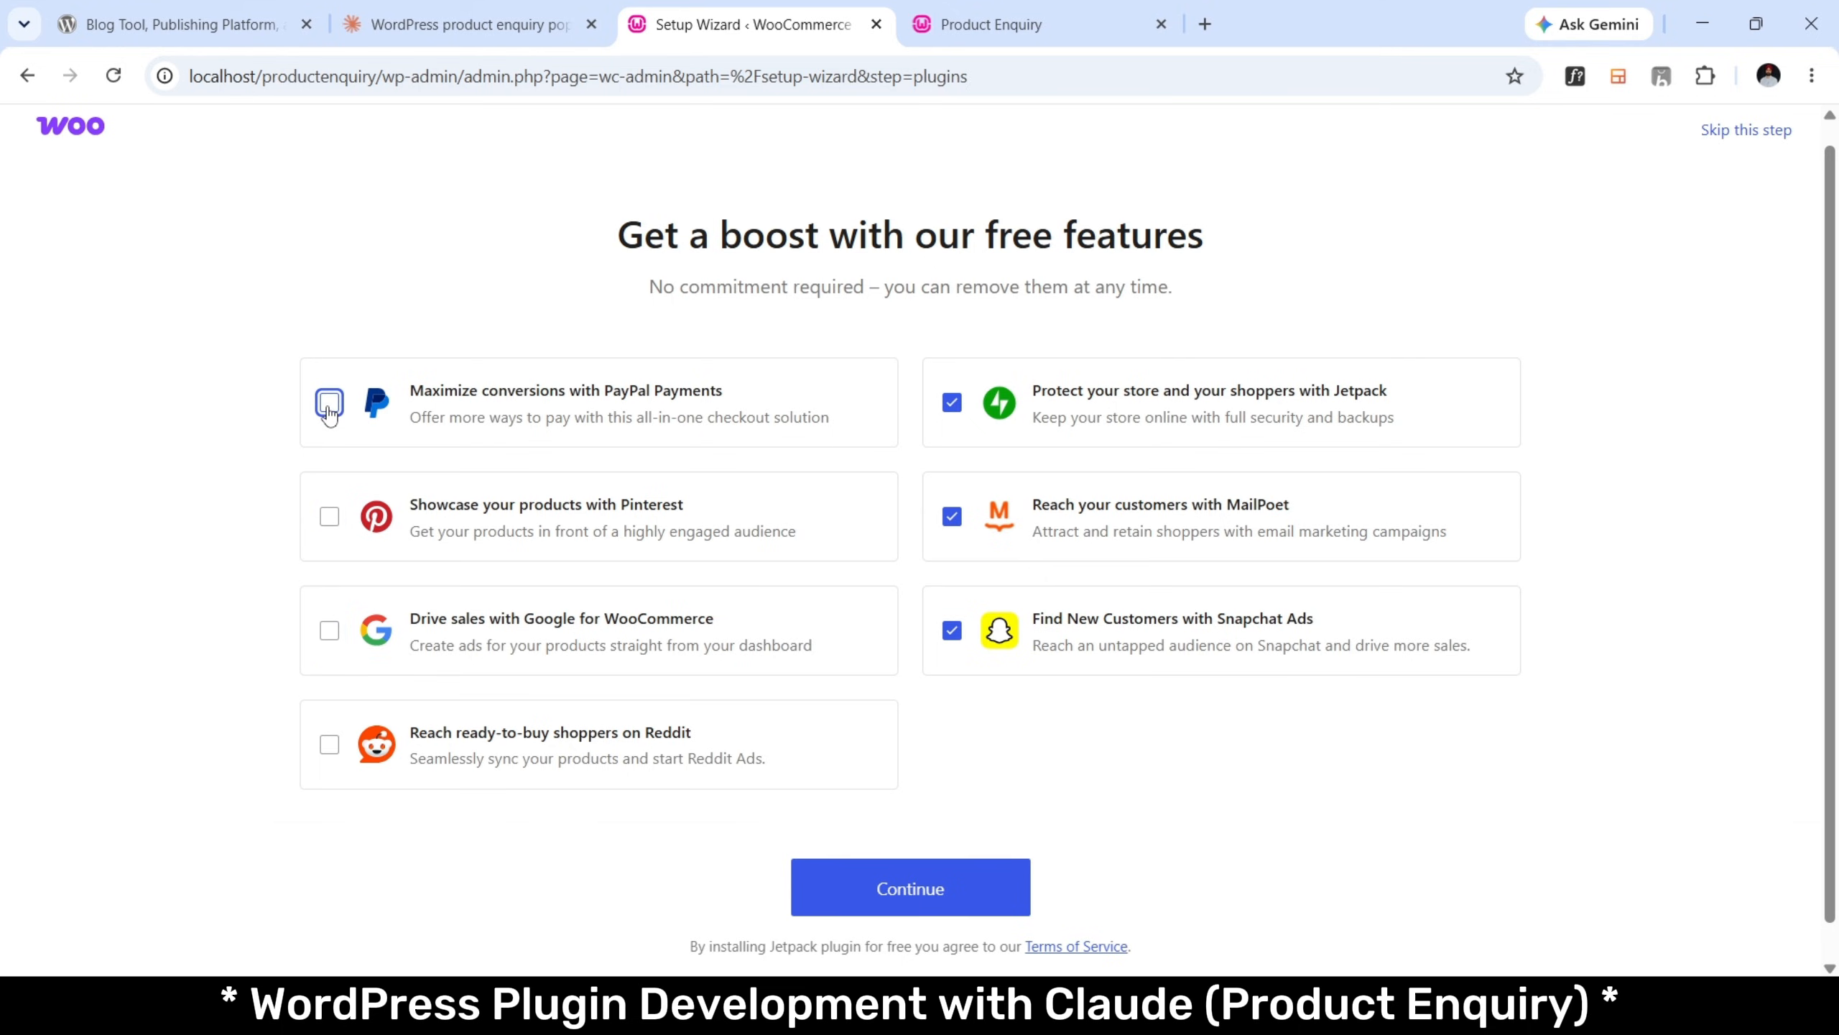
left_click(950, 406)
left_click(952, 516)
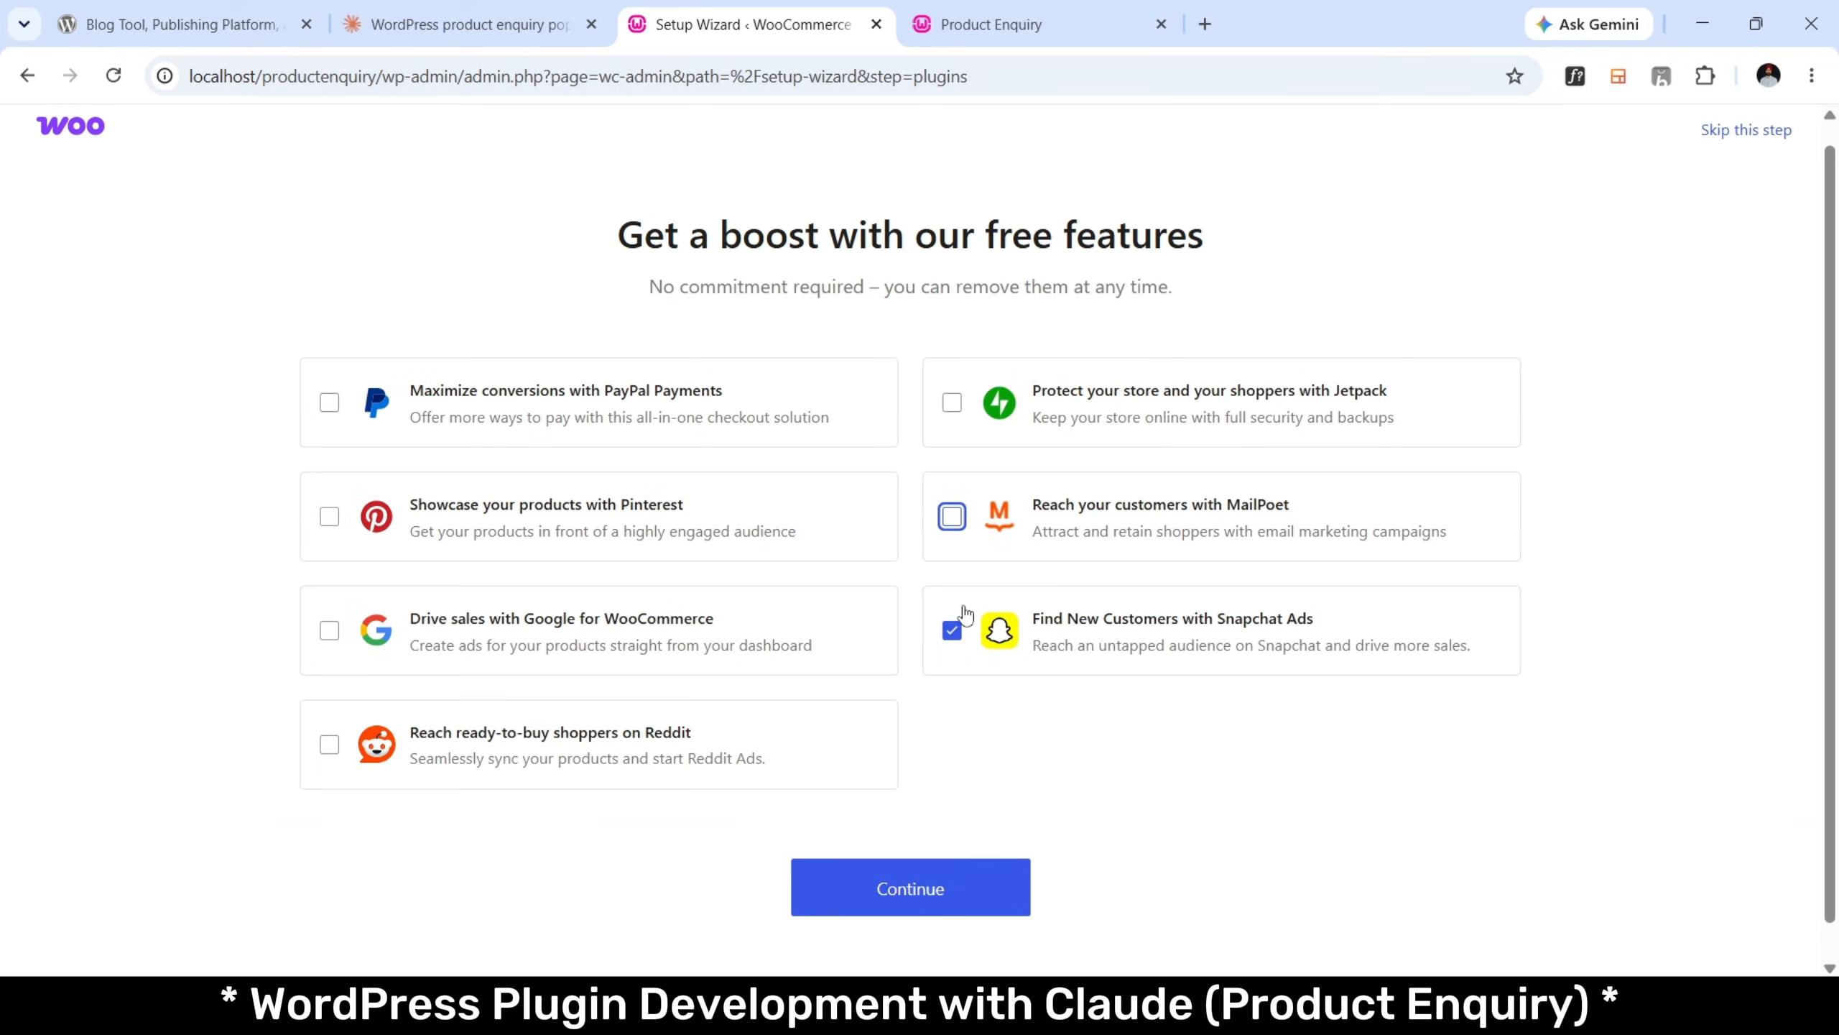
left_click(952, 630)
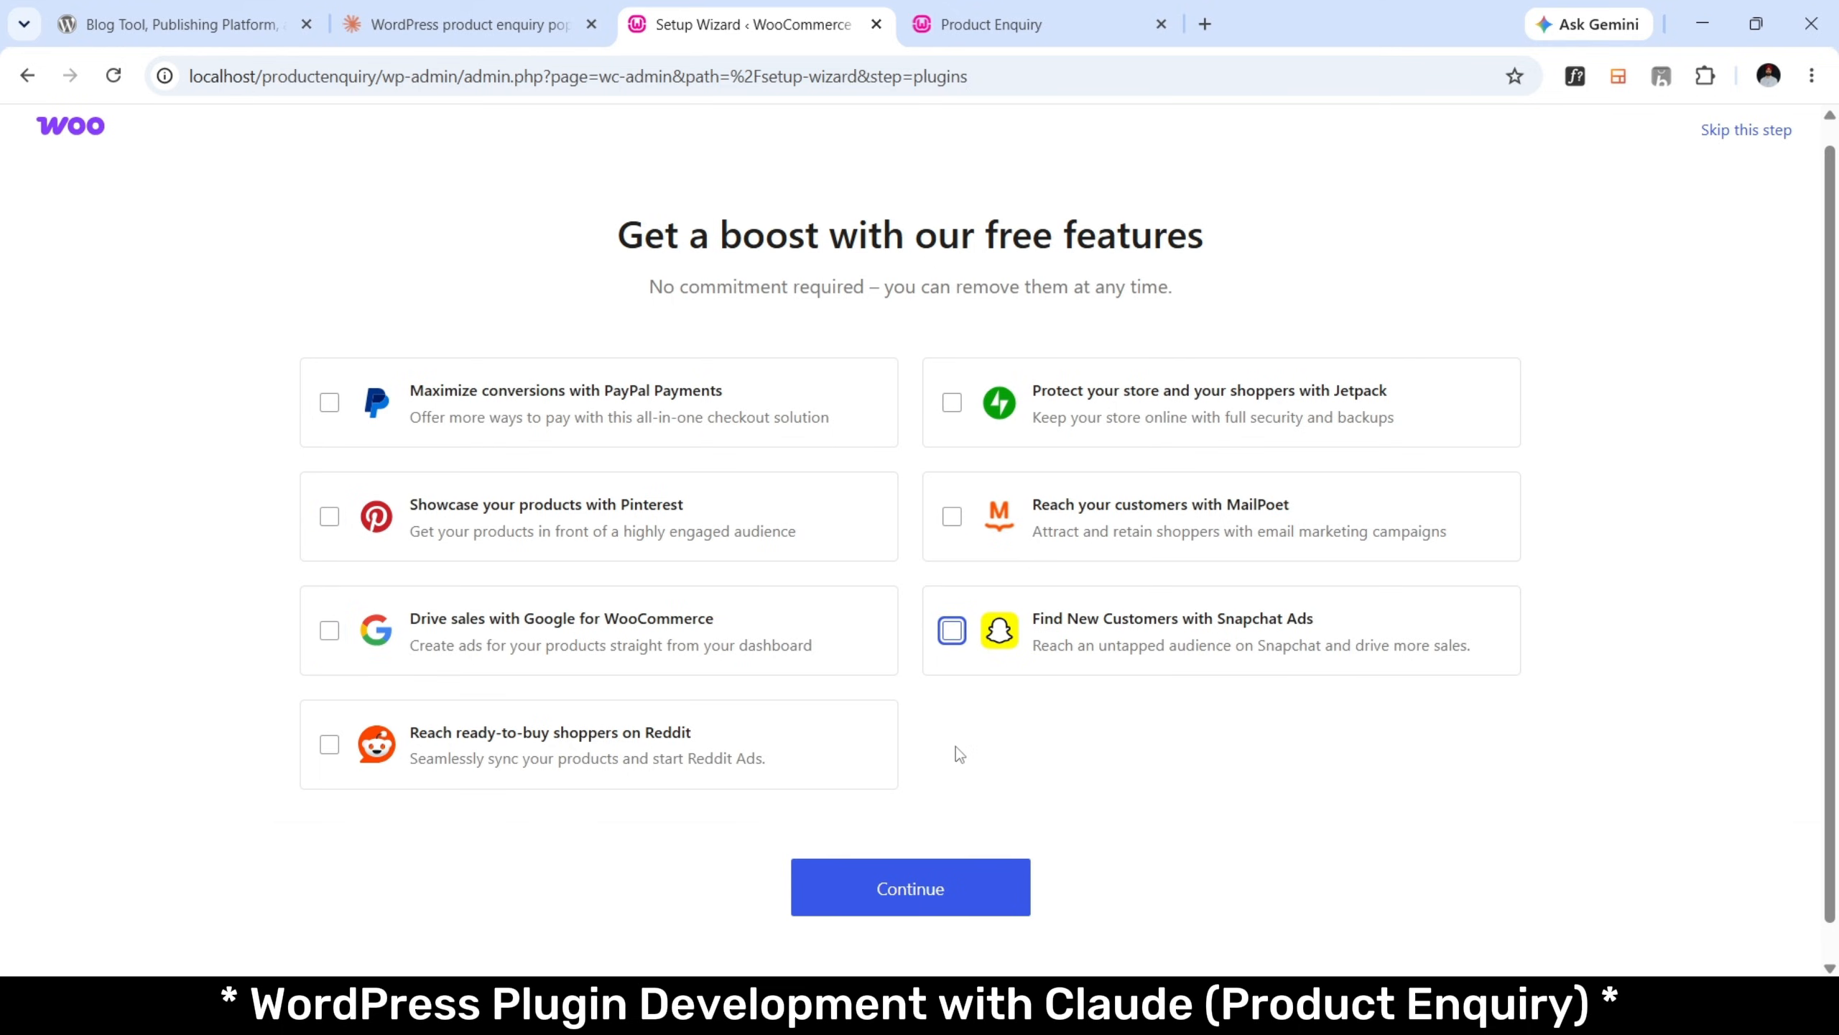
left_click(1003, 879)
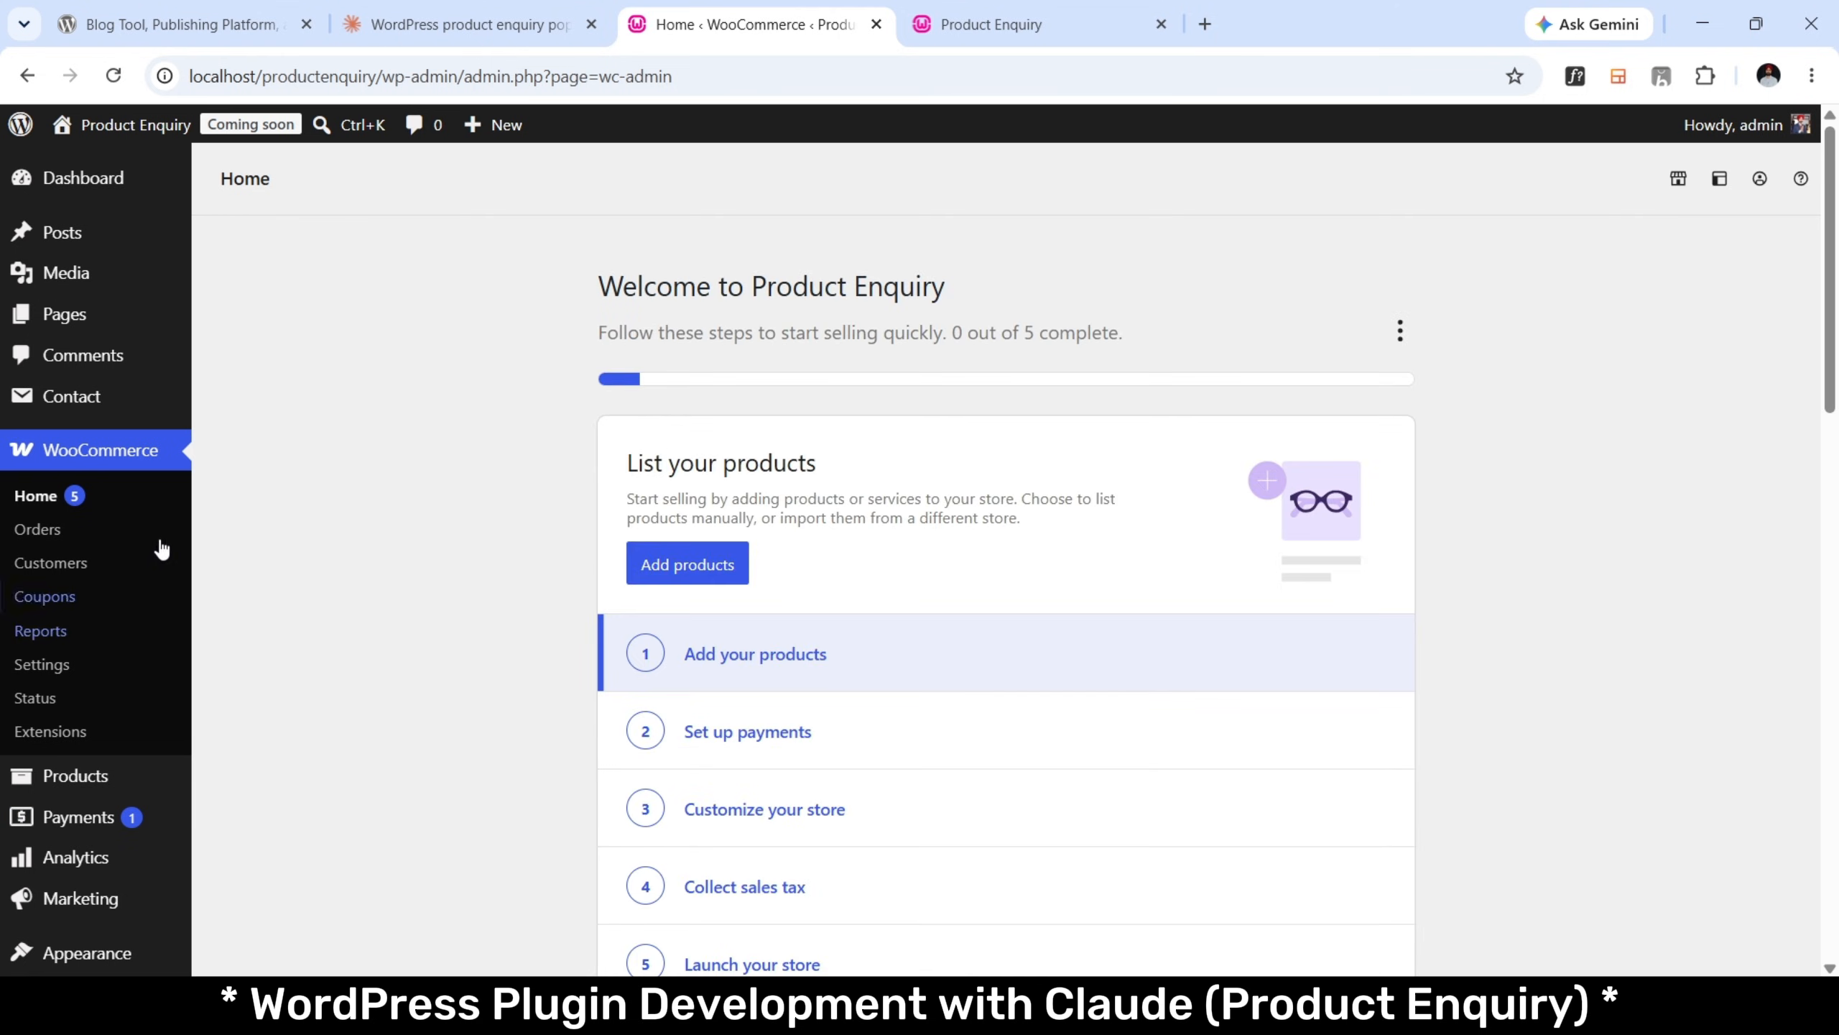
scroll(570, 751, "down", 5)
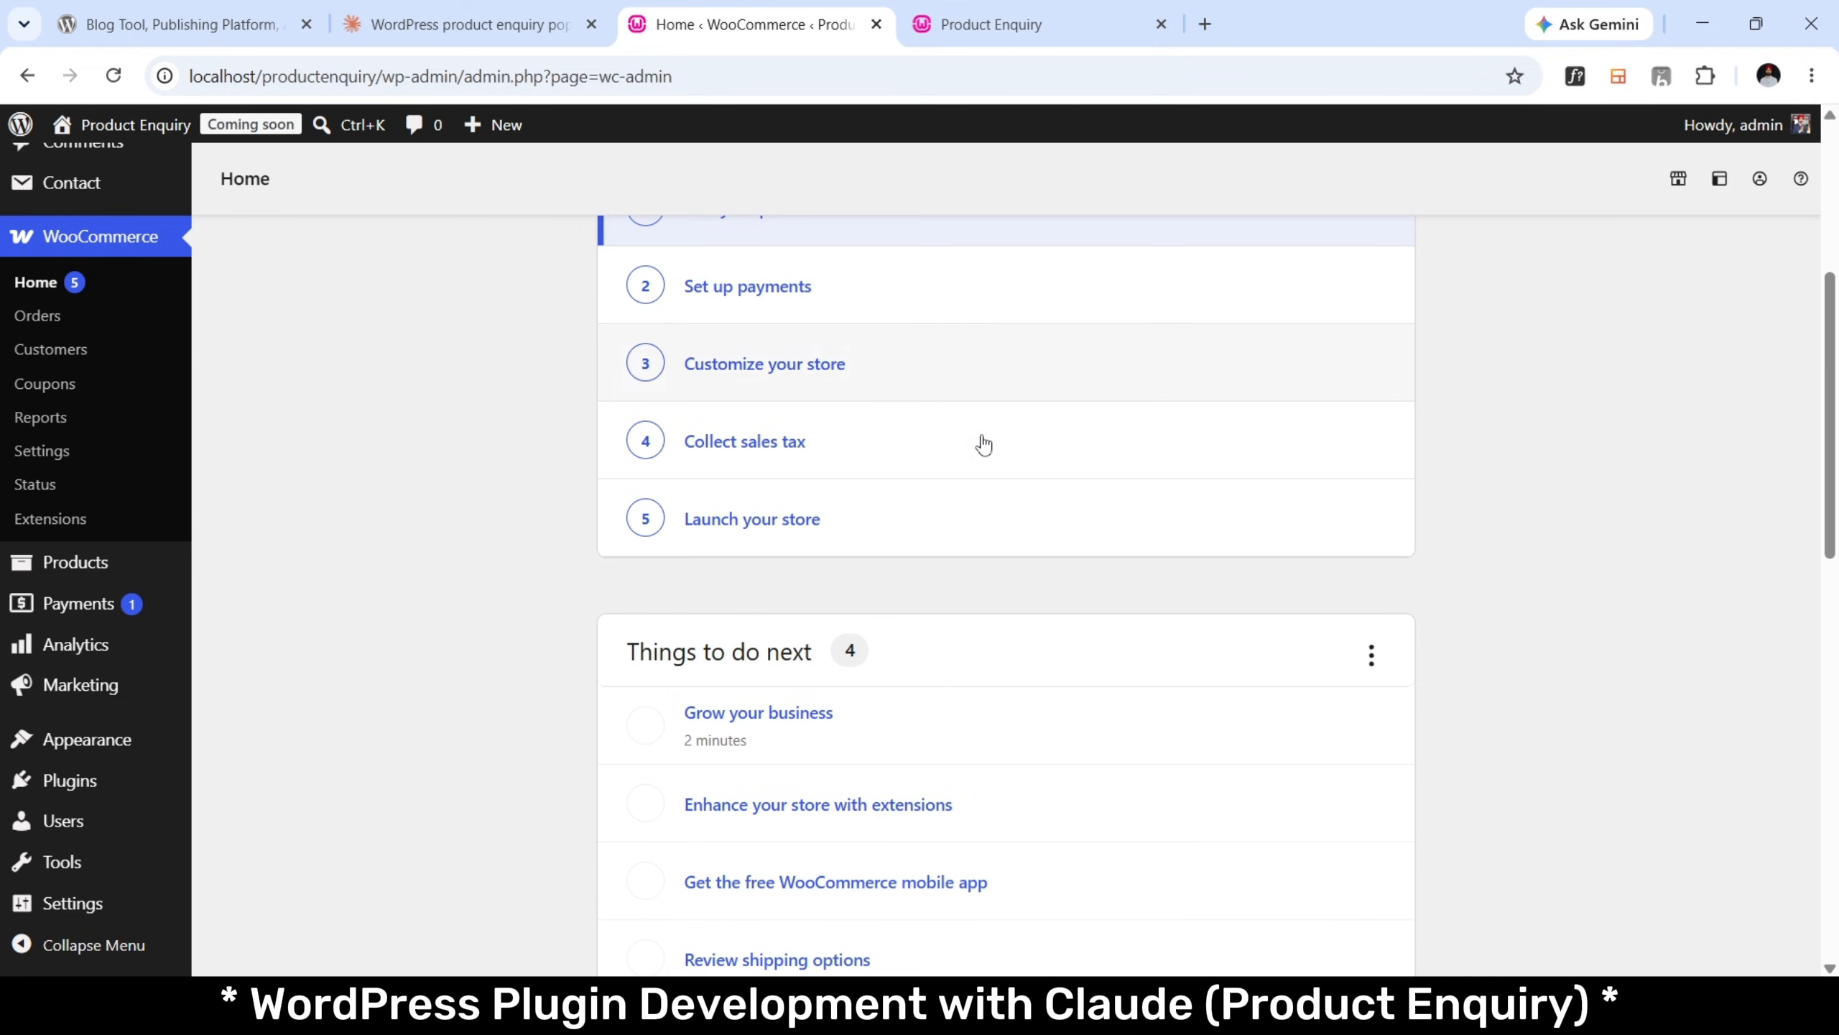
scroll(1038, 483, "down", 11)
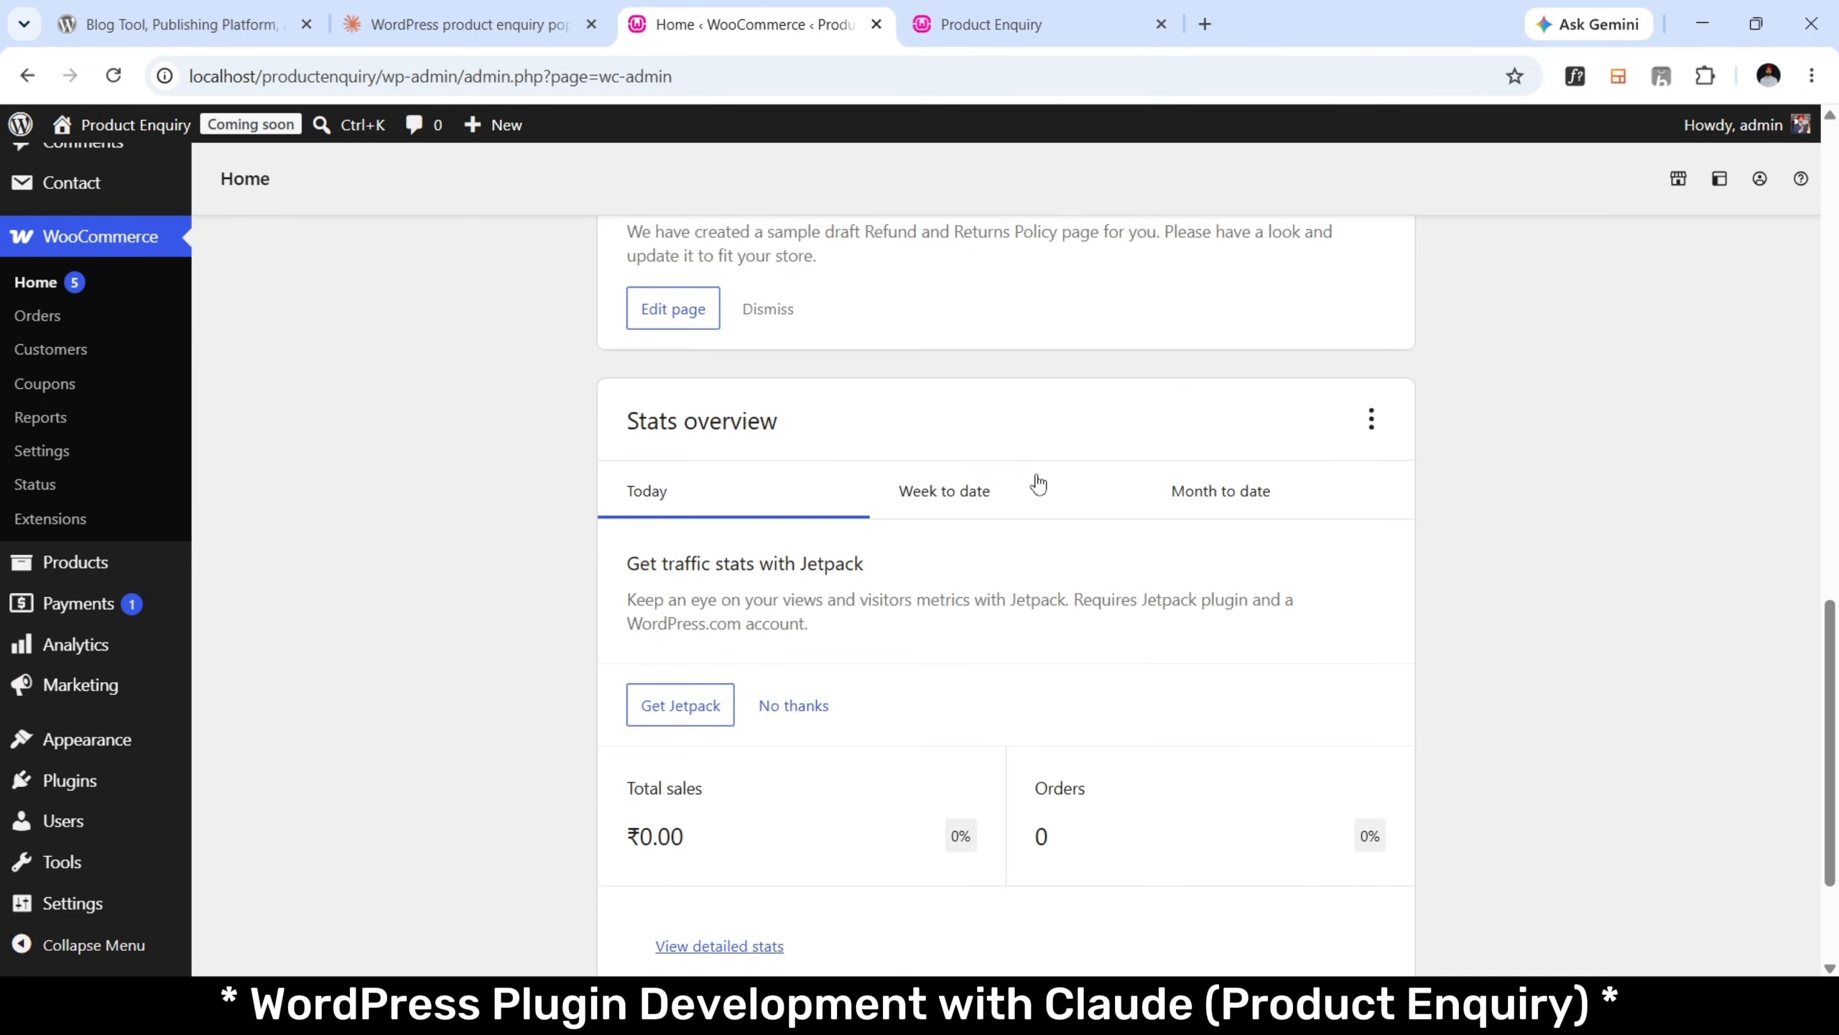
scroll(1037, 483, "up", 16)
Search the plugin directory for "dummy data" on the page for adding plugins.
scroll(145, 817, "down", 3)
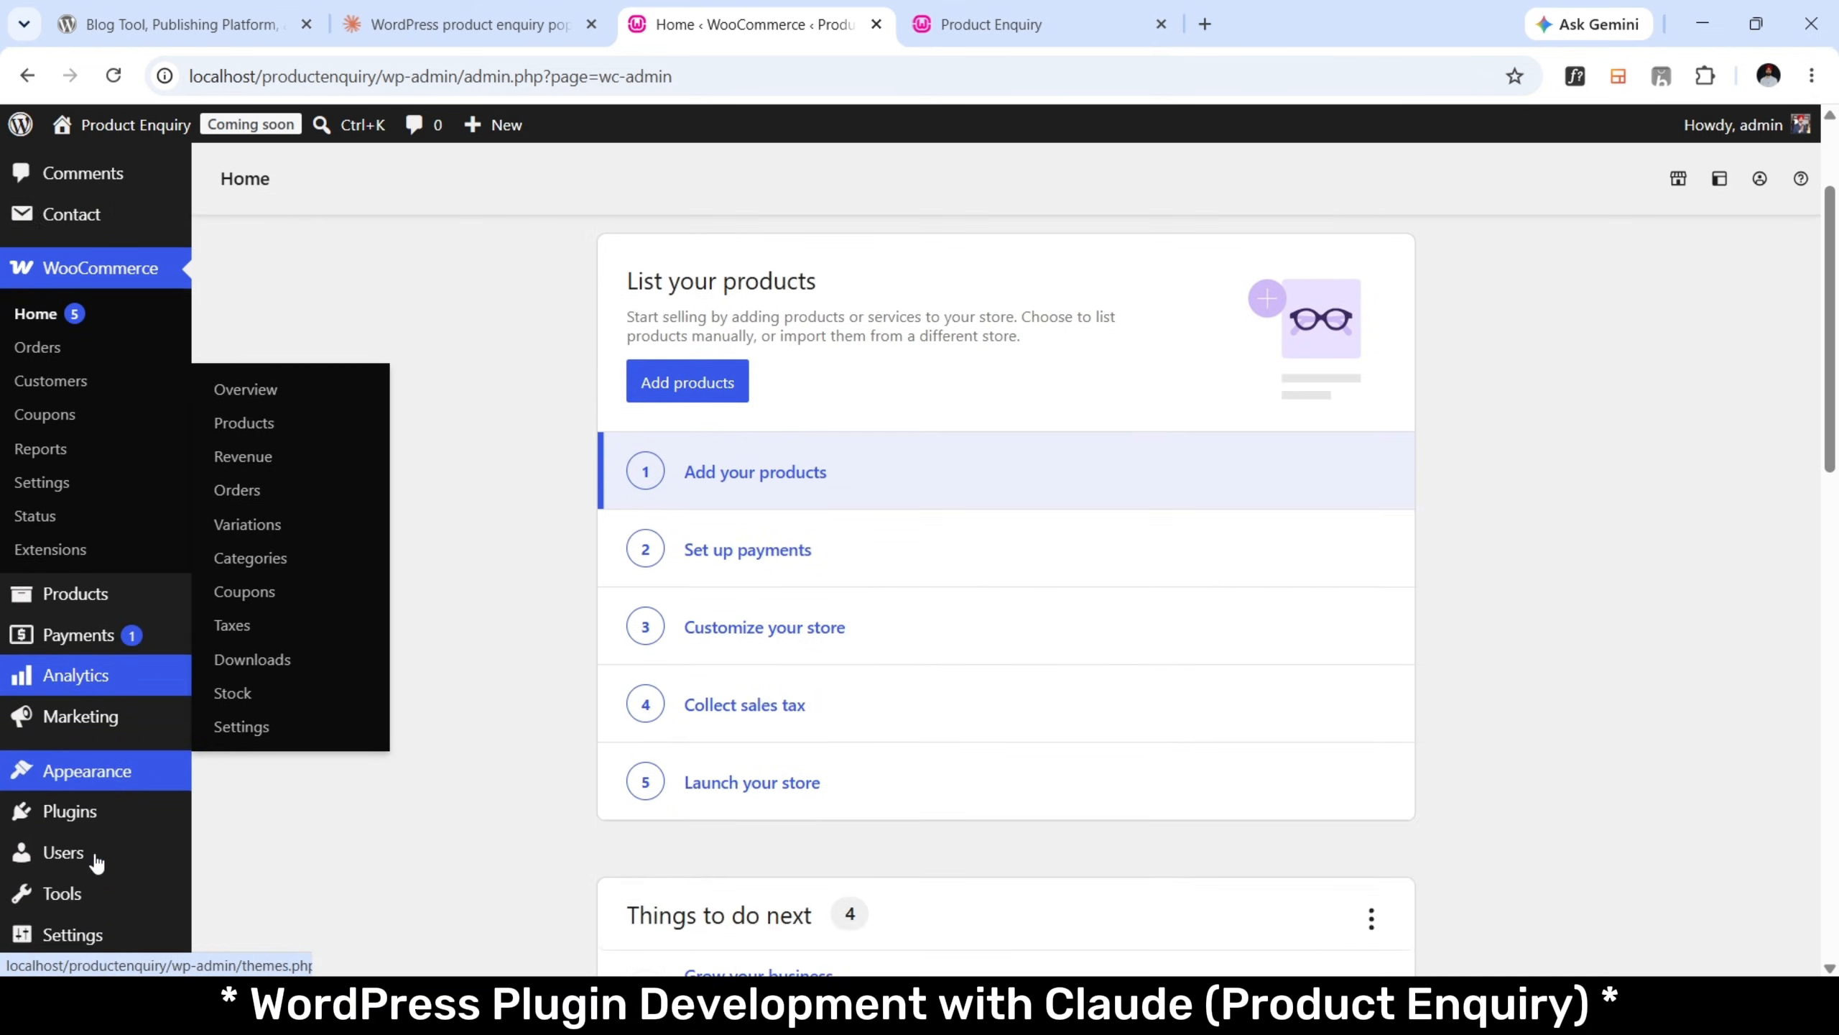
mouse_move(143, 796)
left_click(255, 817)
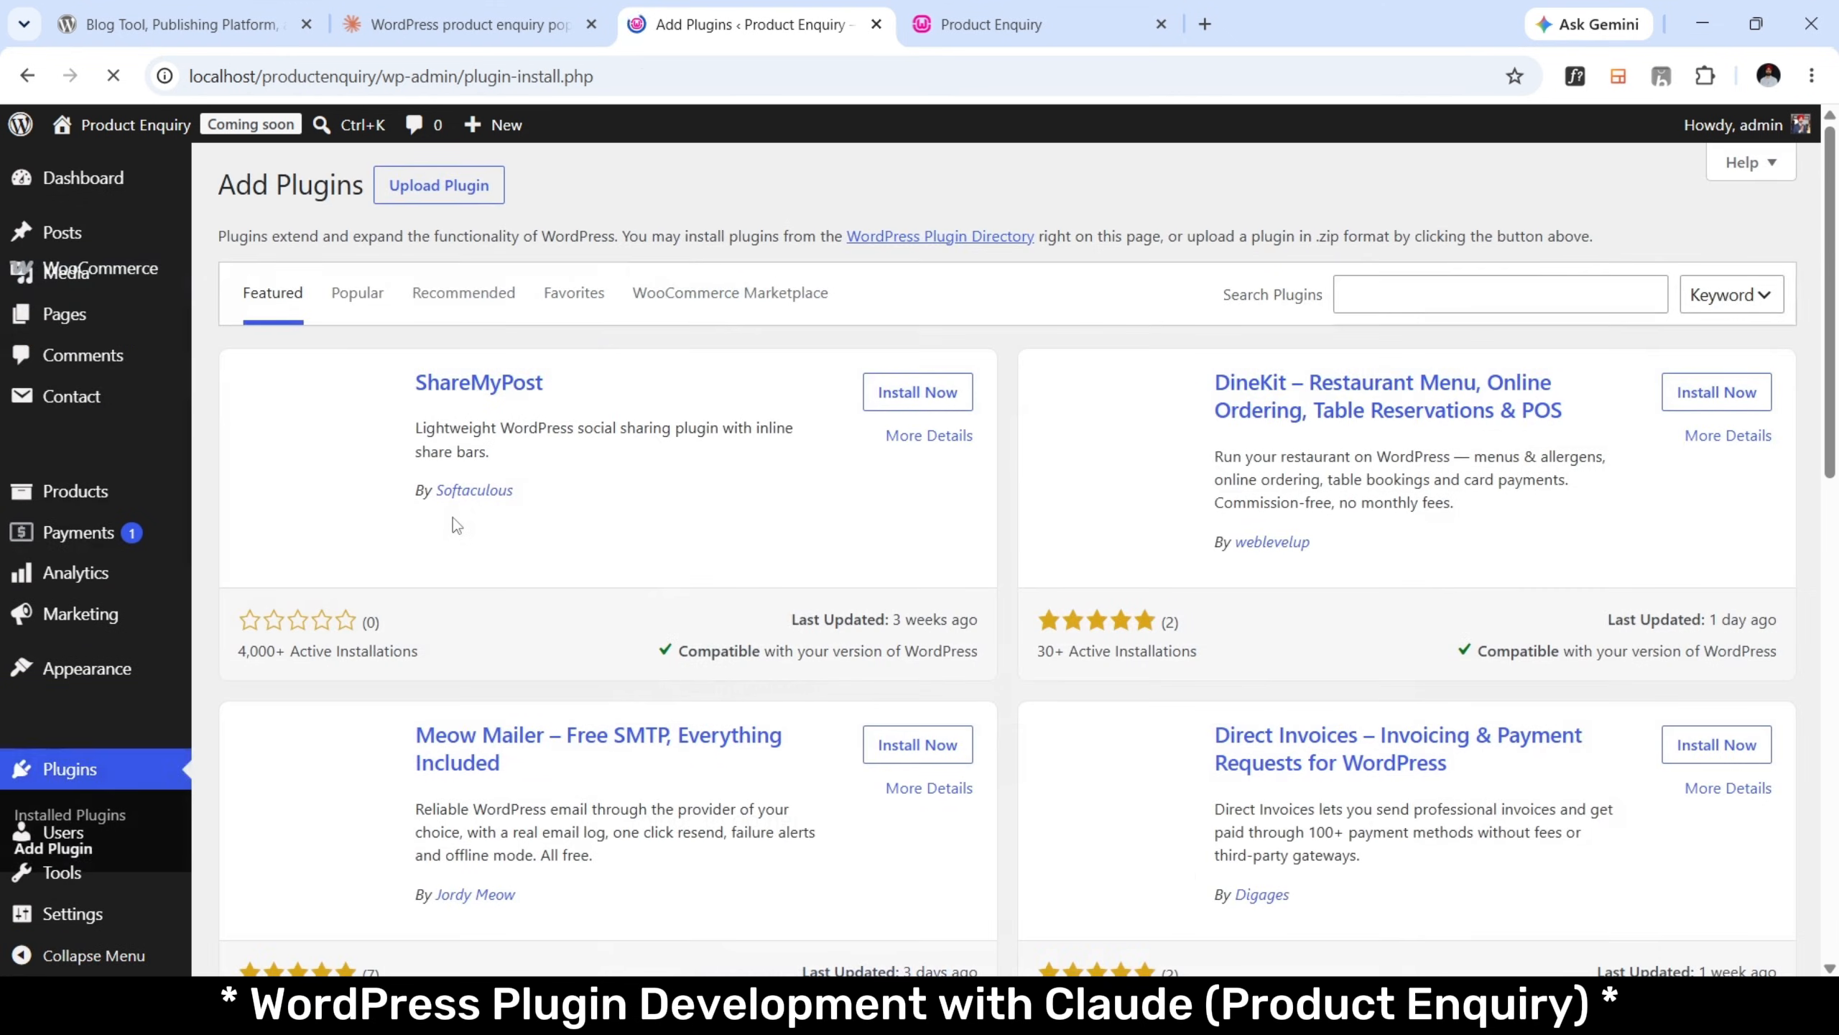
left_click(1435, 288)
type("dummy data")
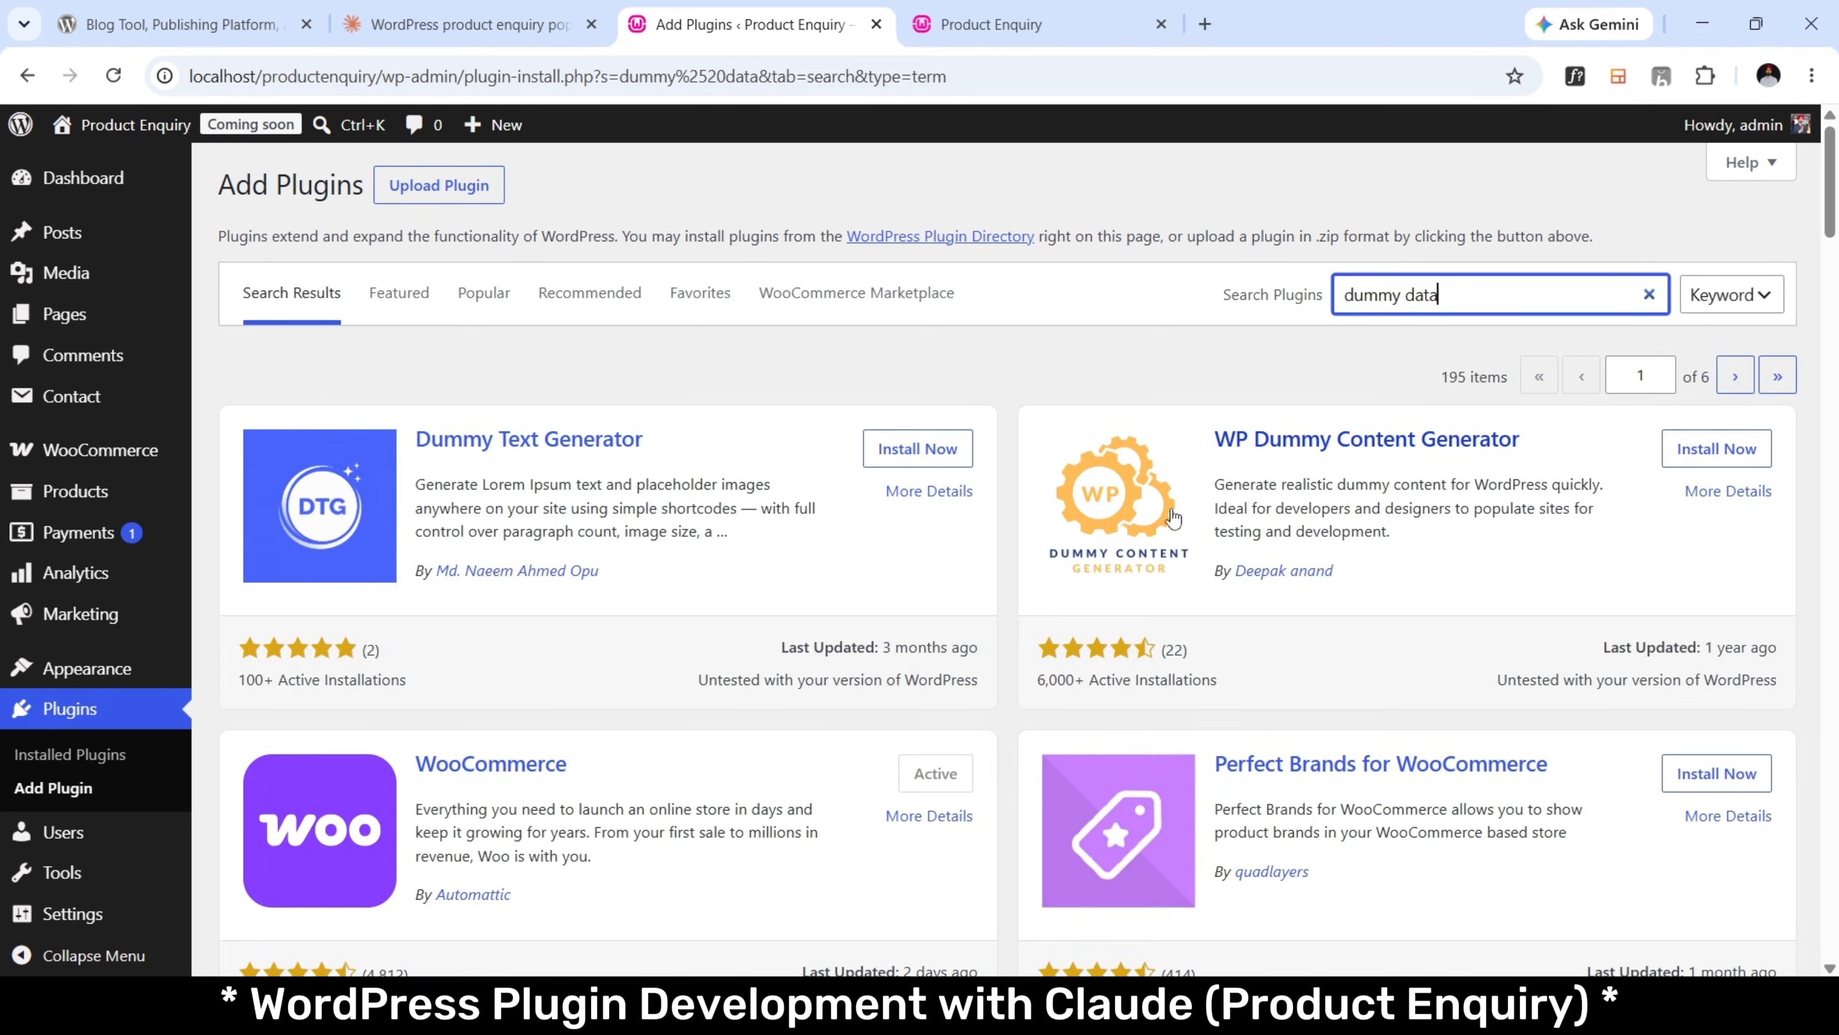
Install and activate the WP Dummy Content Generator plugin.
left_click_drag(1208, 445, 1545, 455)
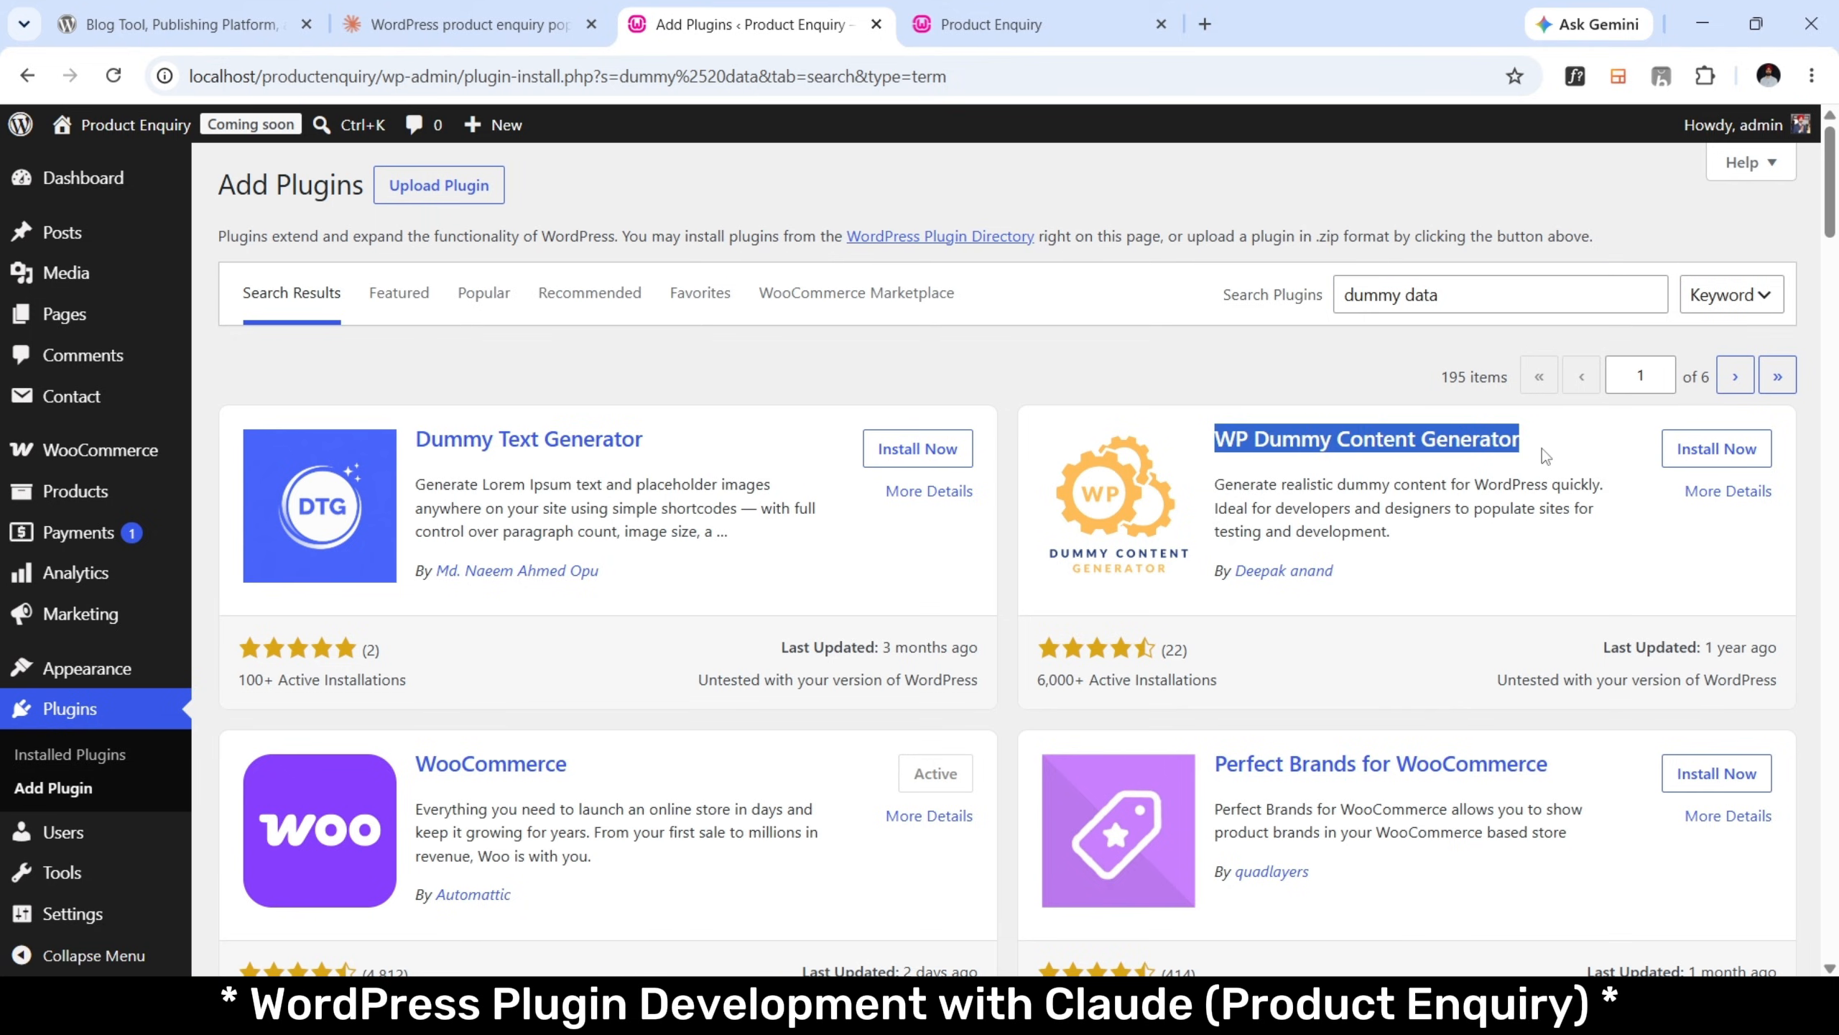
left_click(1745, 449)
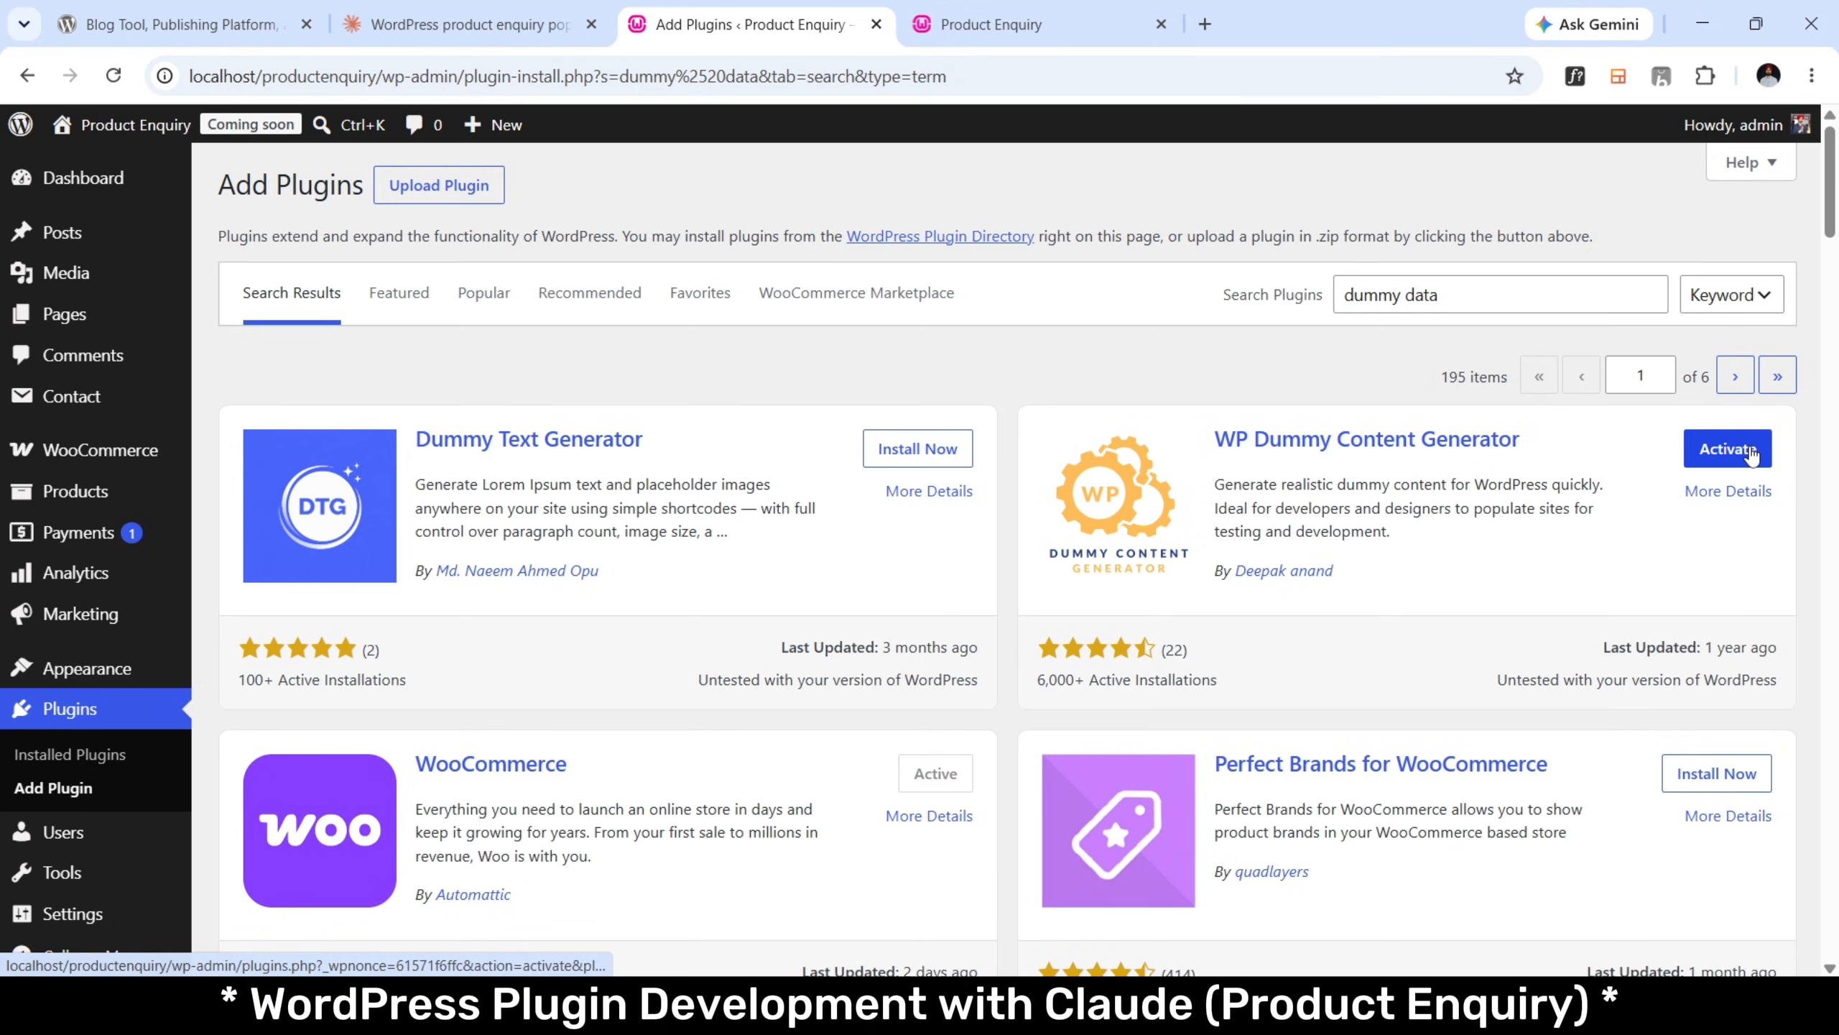
left_click(1751, 452)
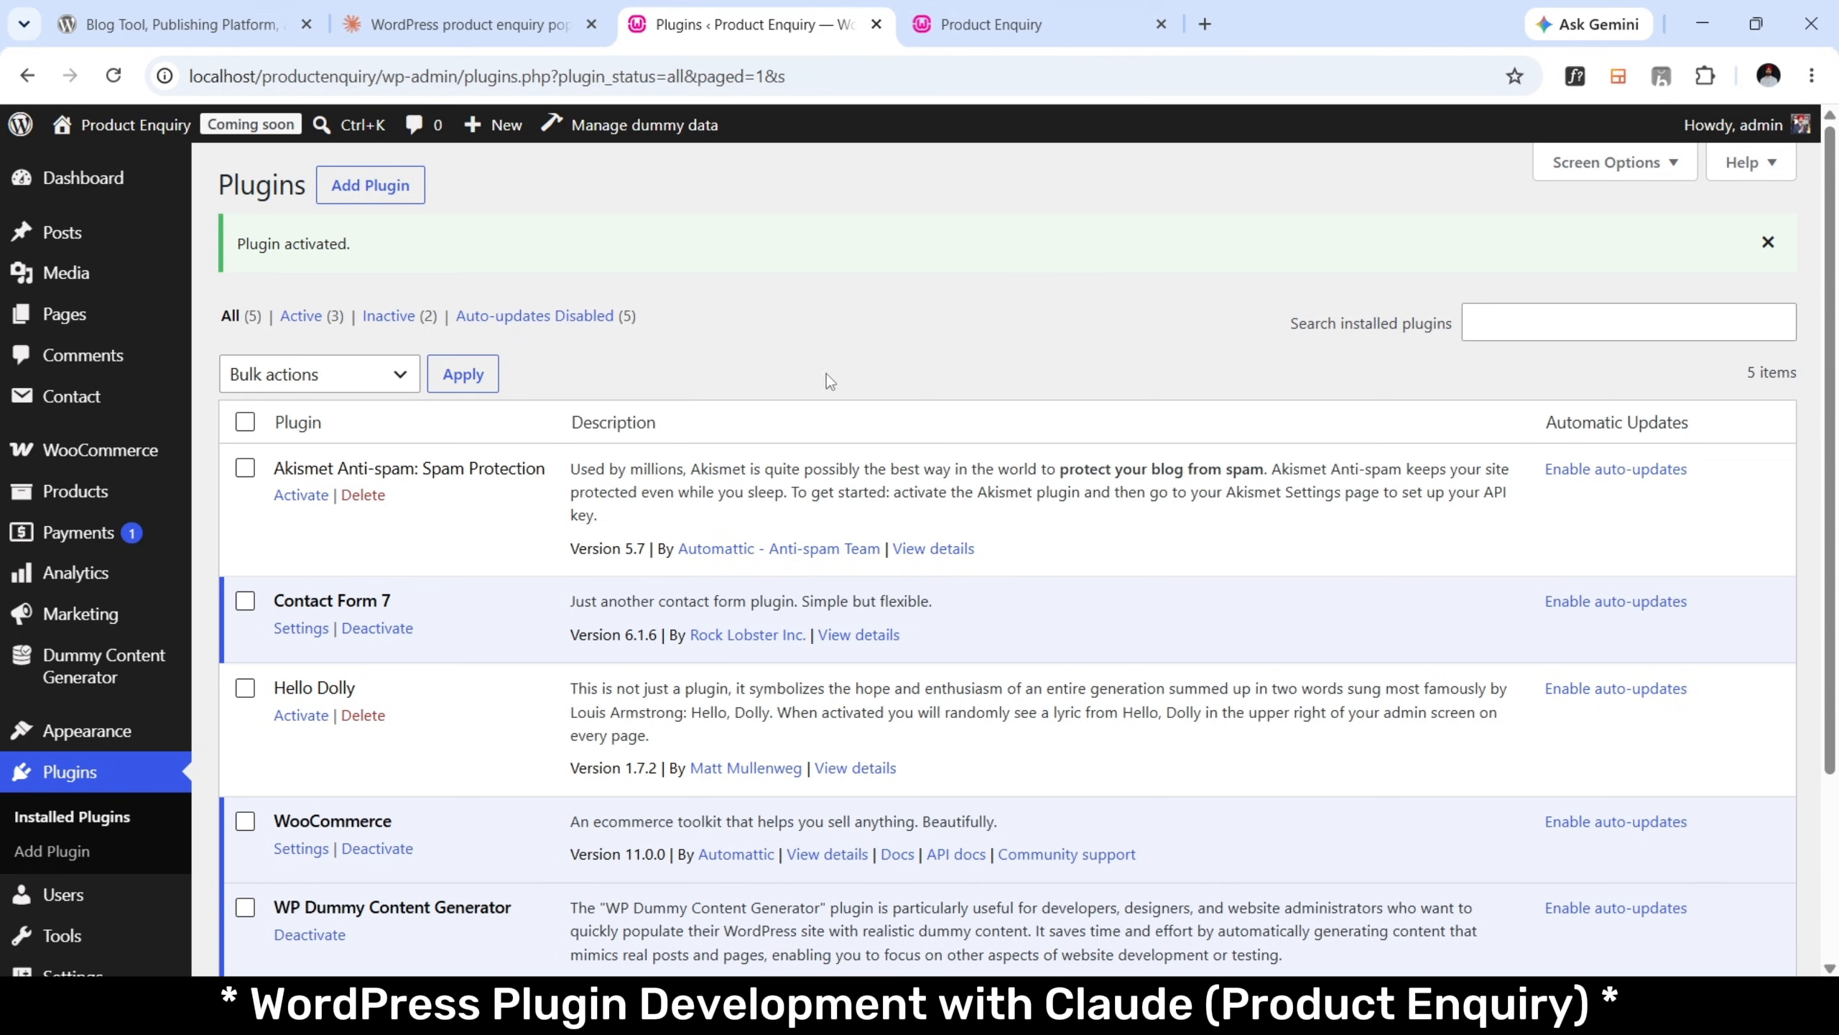
Generate 30 dummy WooCommerce products with sale prices and featured images using the Dummy Content Generator.
mouse_move(78, 667)
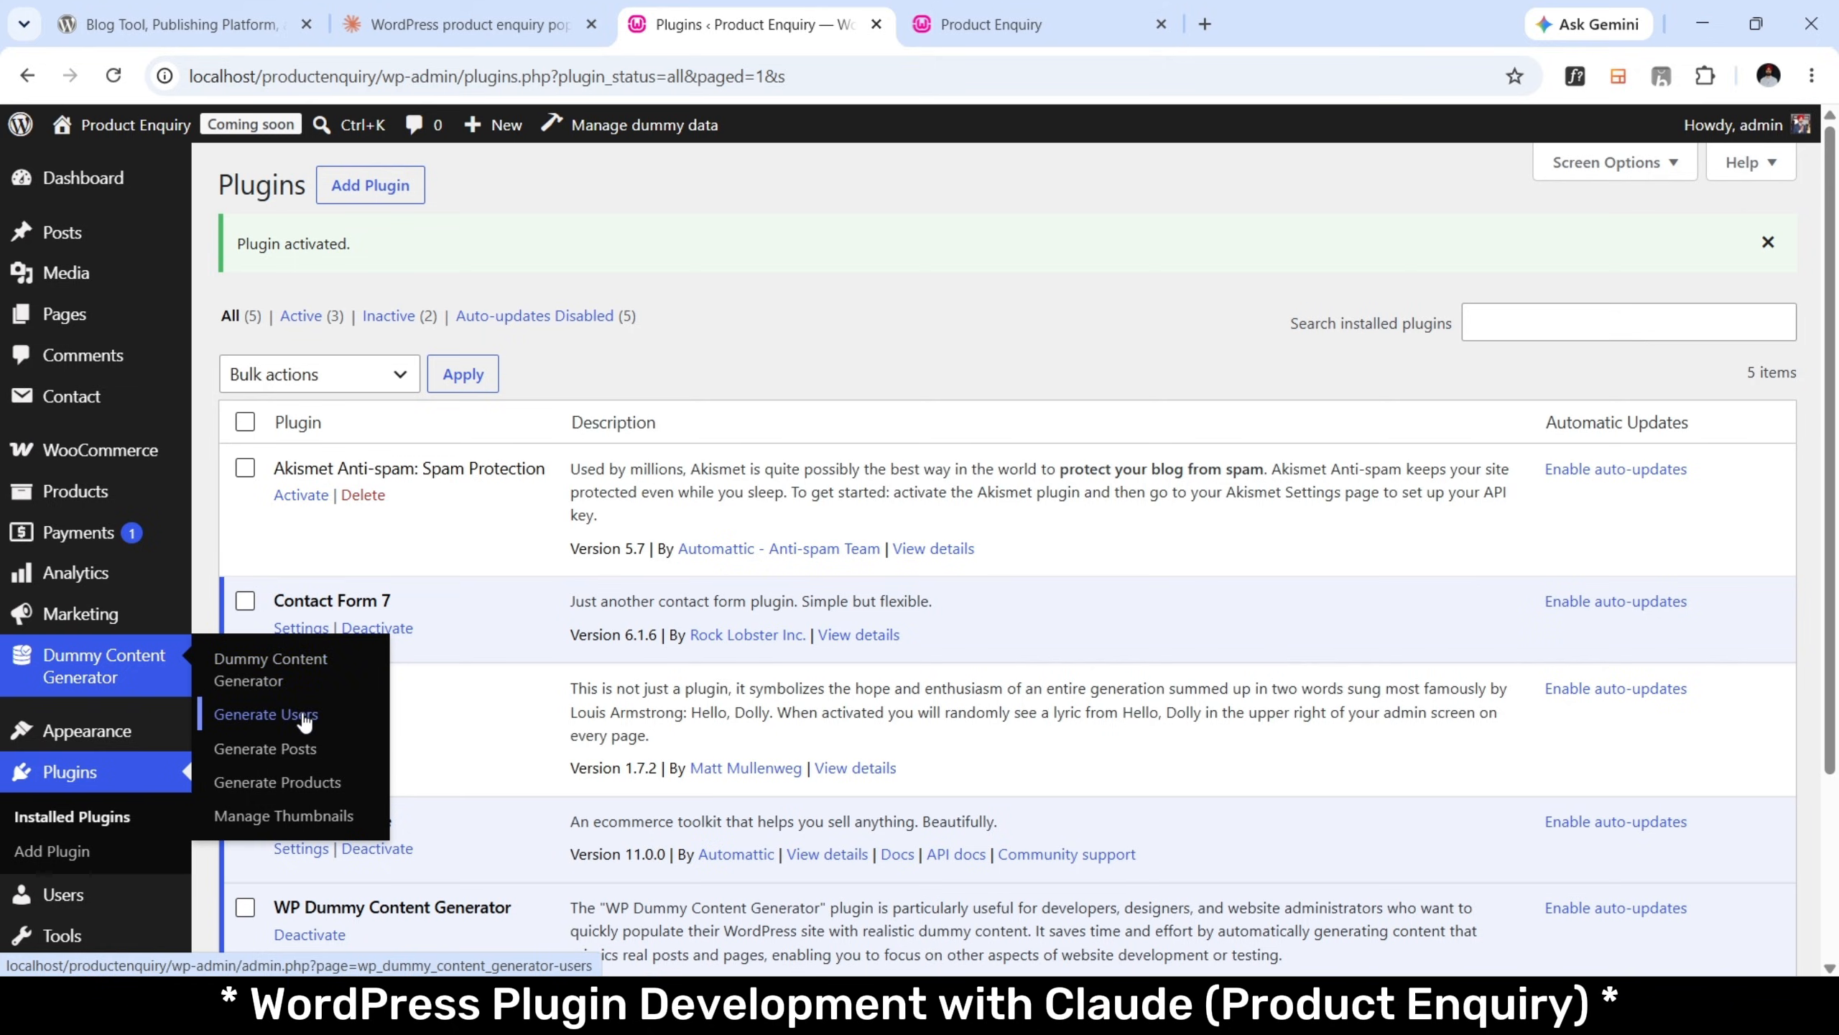
left_click(297, 784)
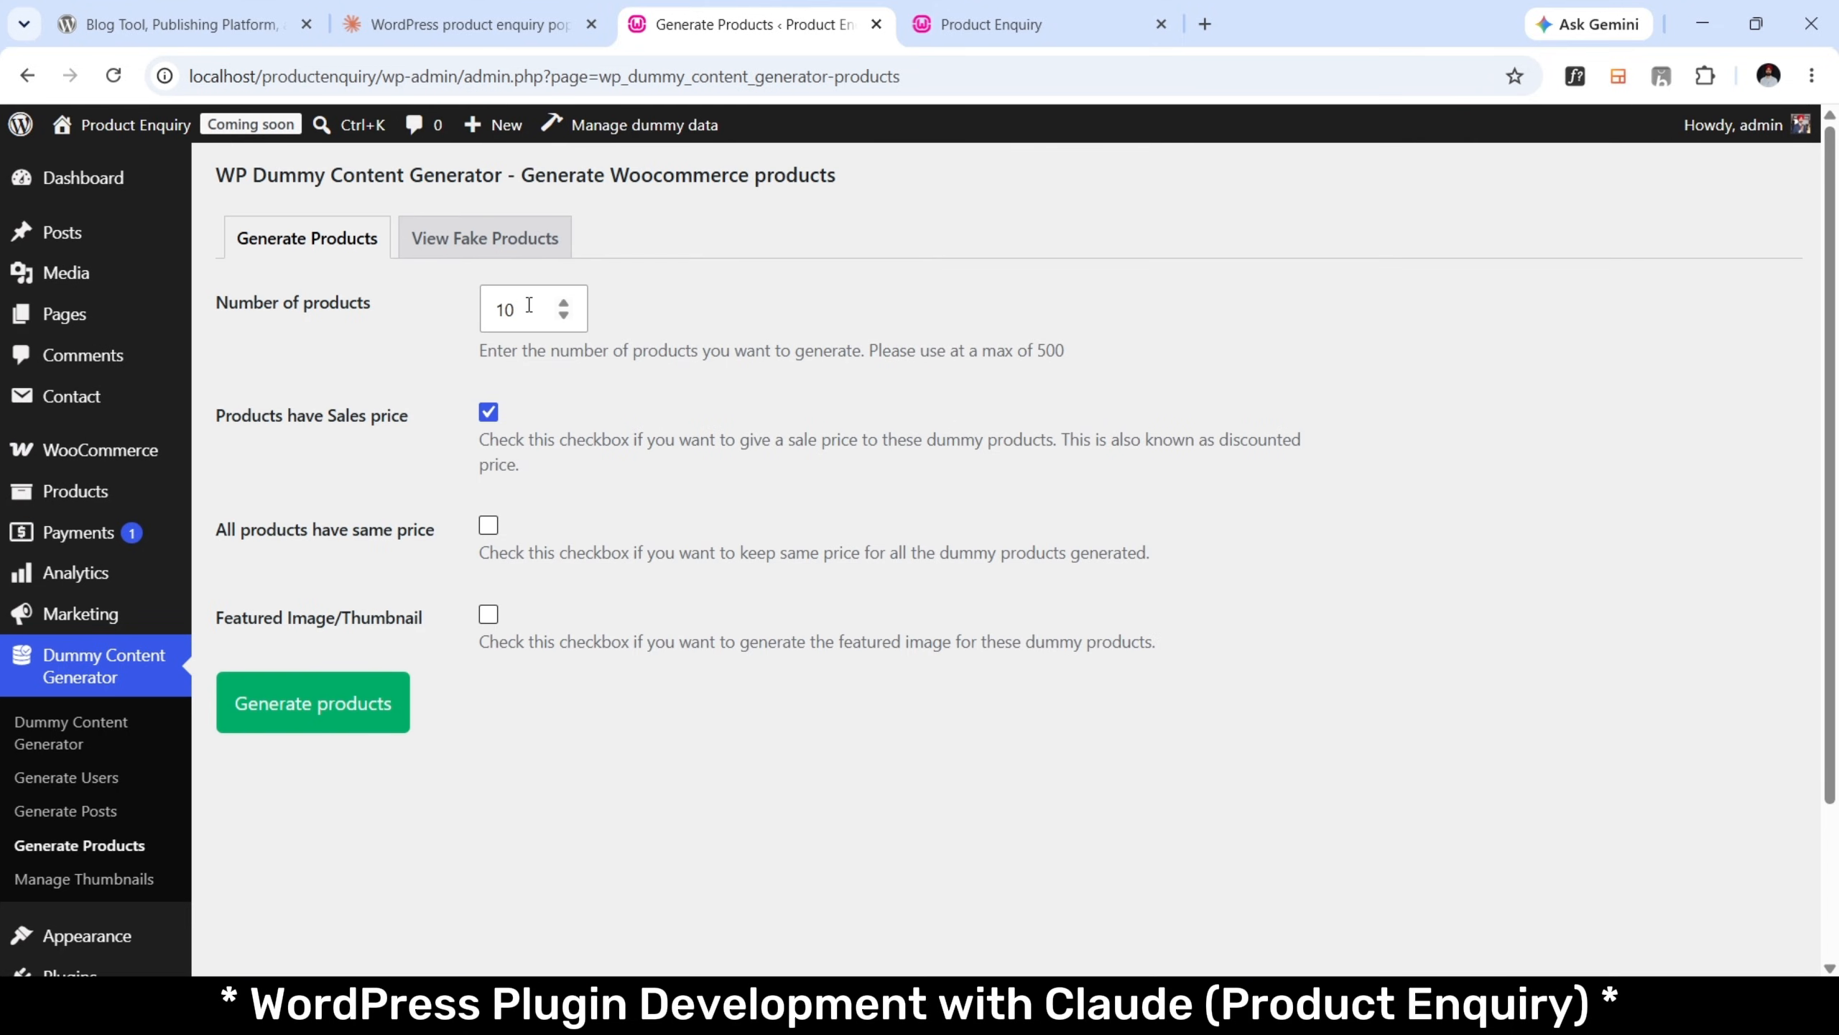
left_click(530, 306)
key("ctrl+a")
type("3")
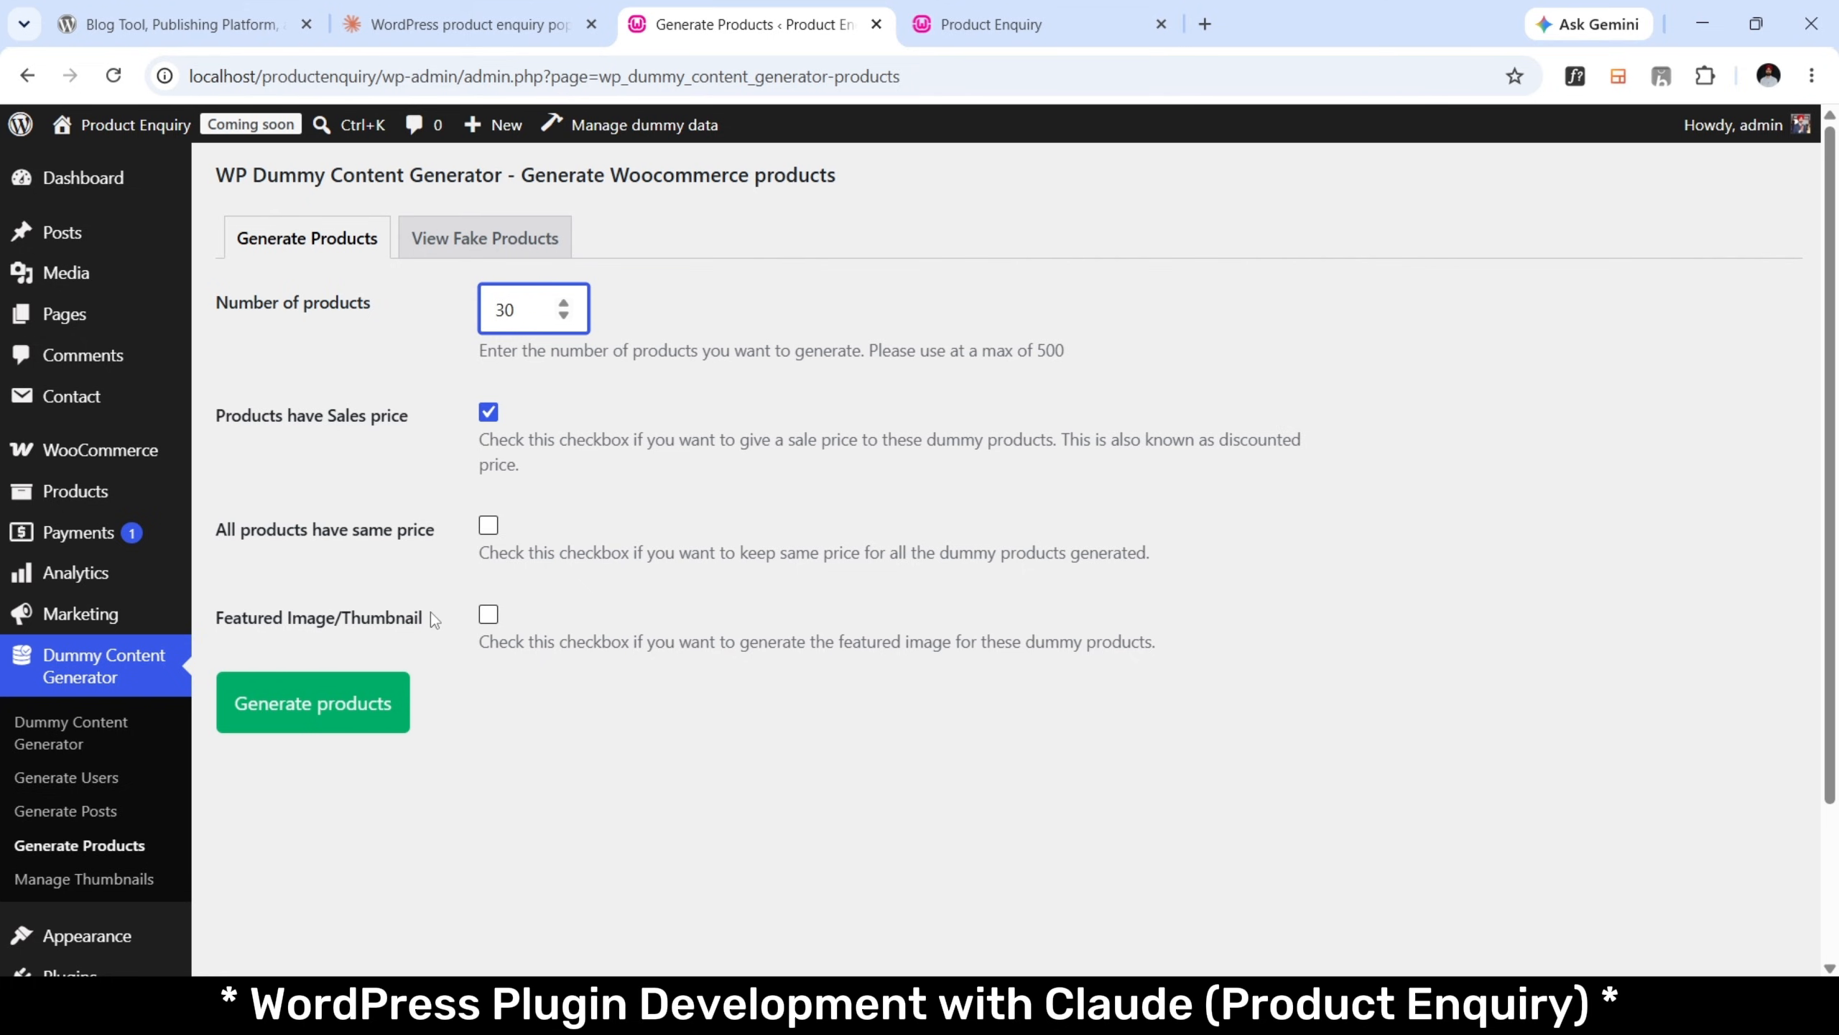
left_click(488, 614)
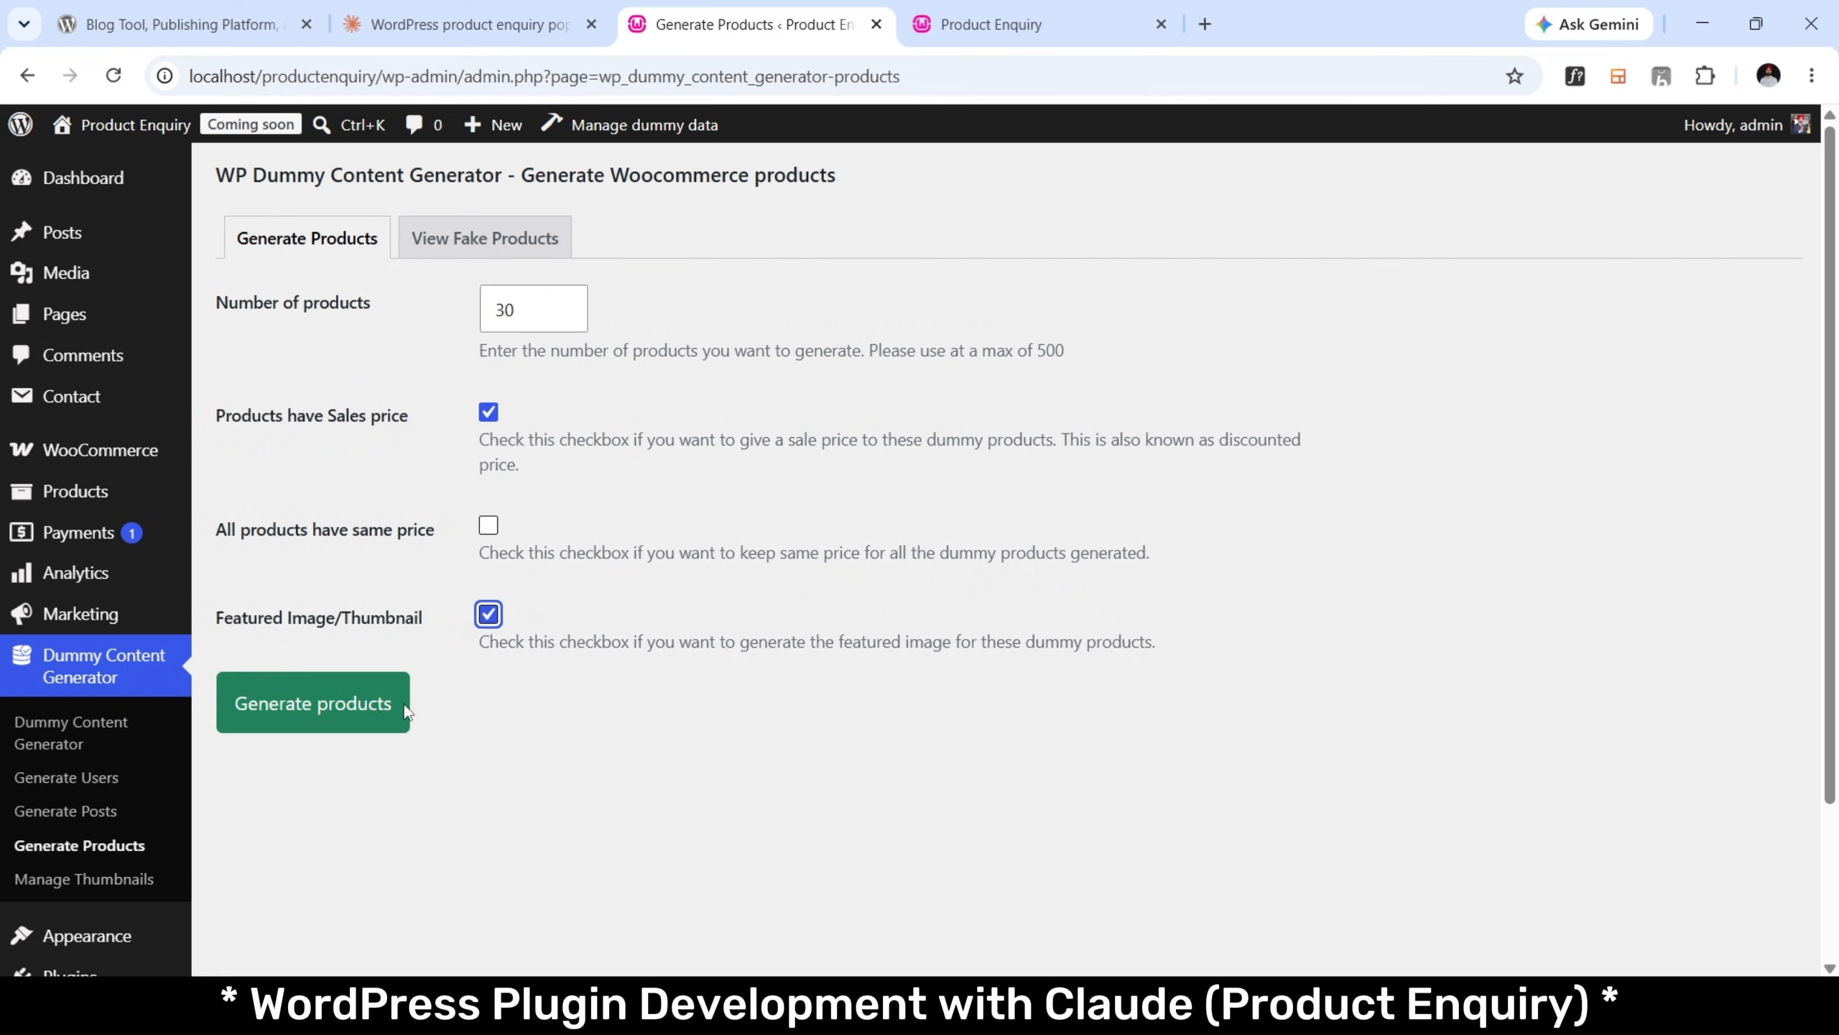
left_click(348, 700)
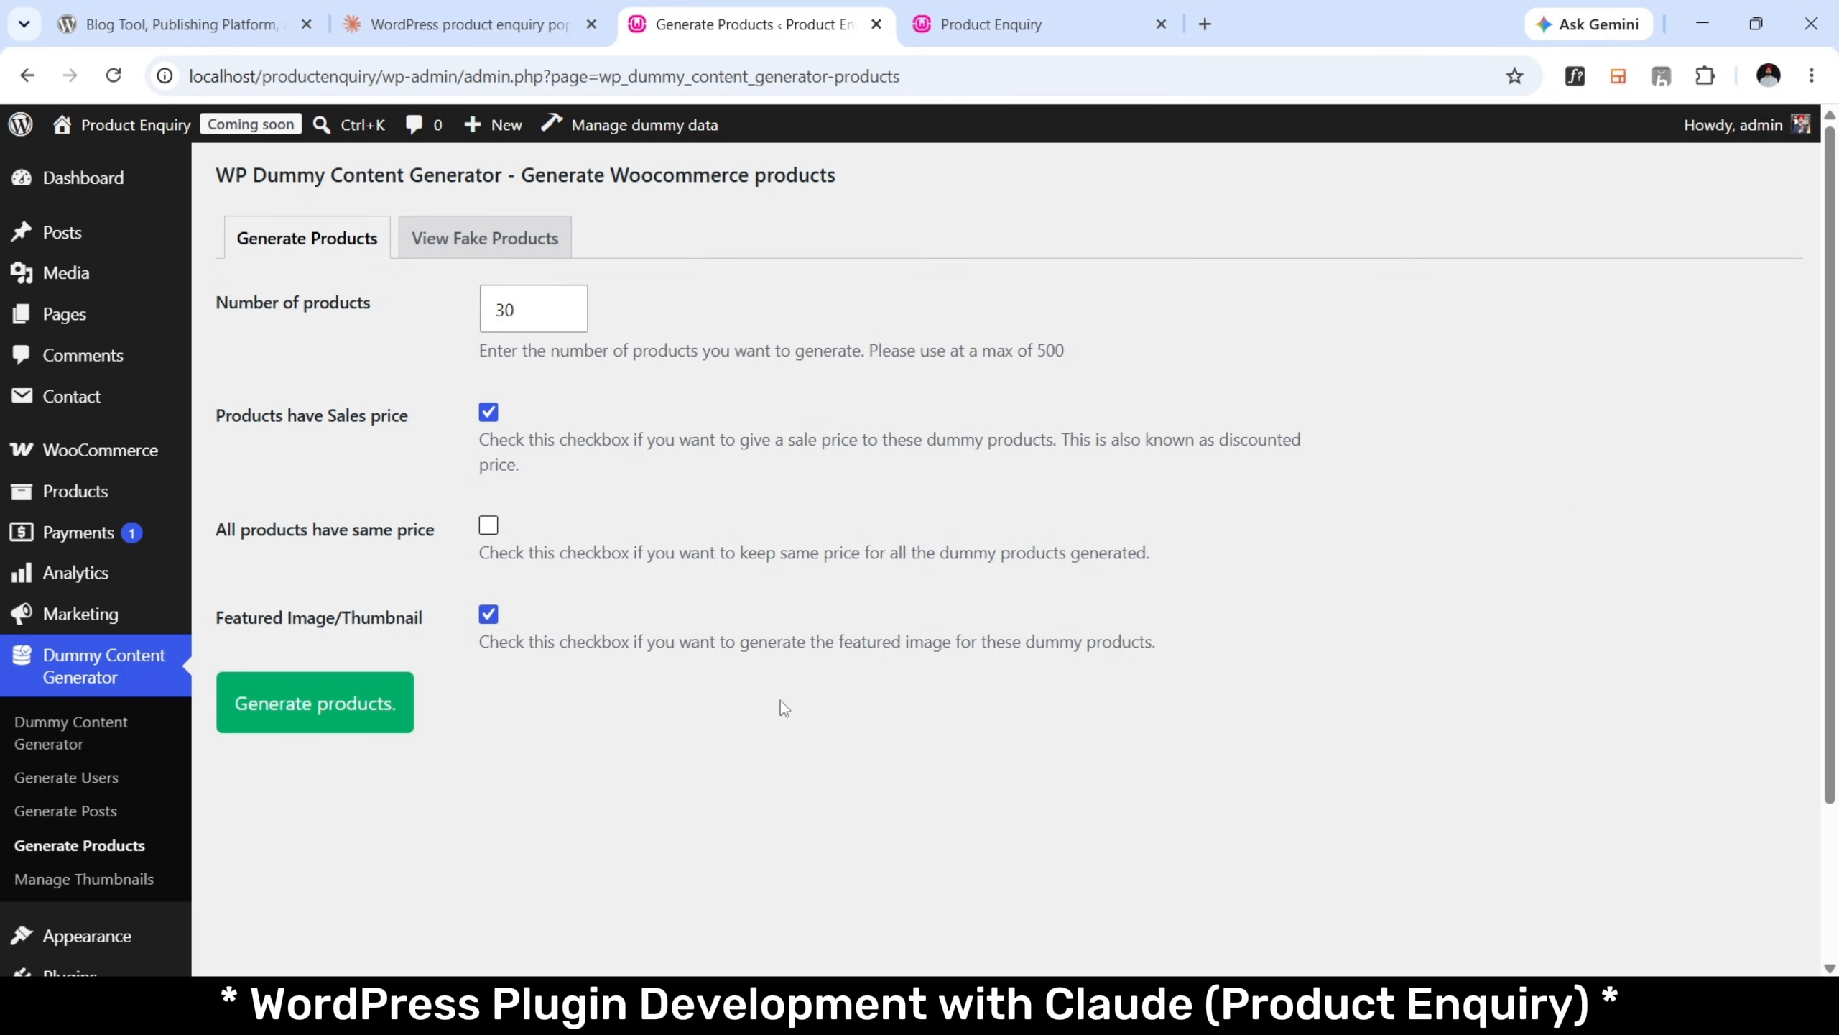
View the list of dummy products created by the generator.
left_click(509, 249)
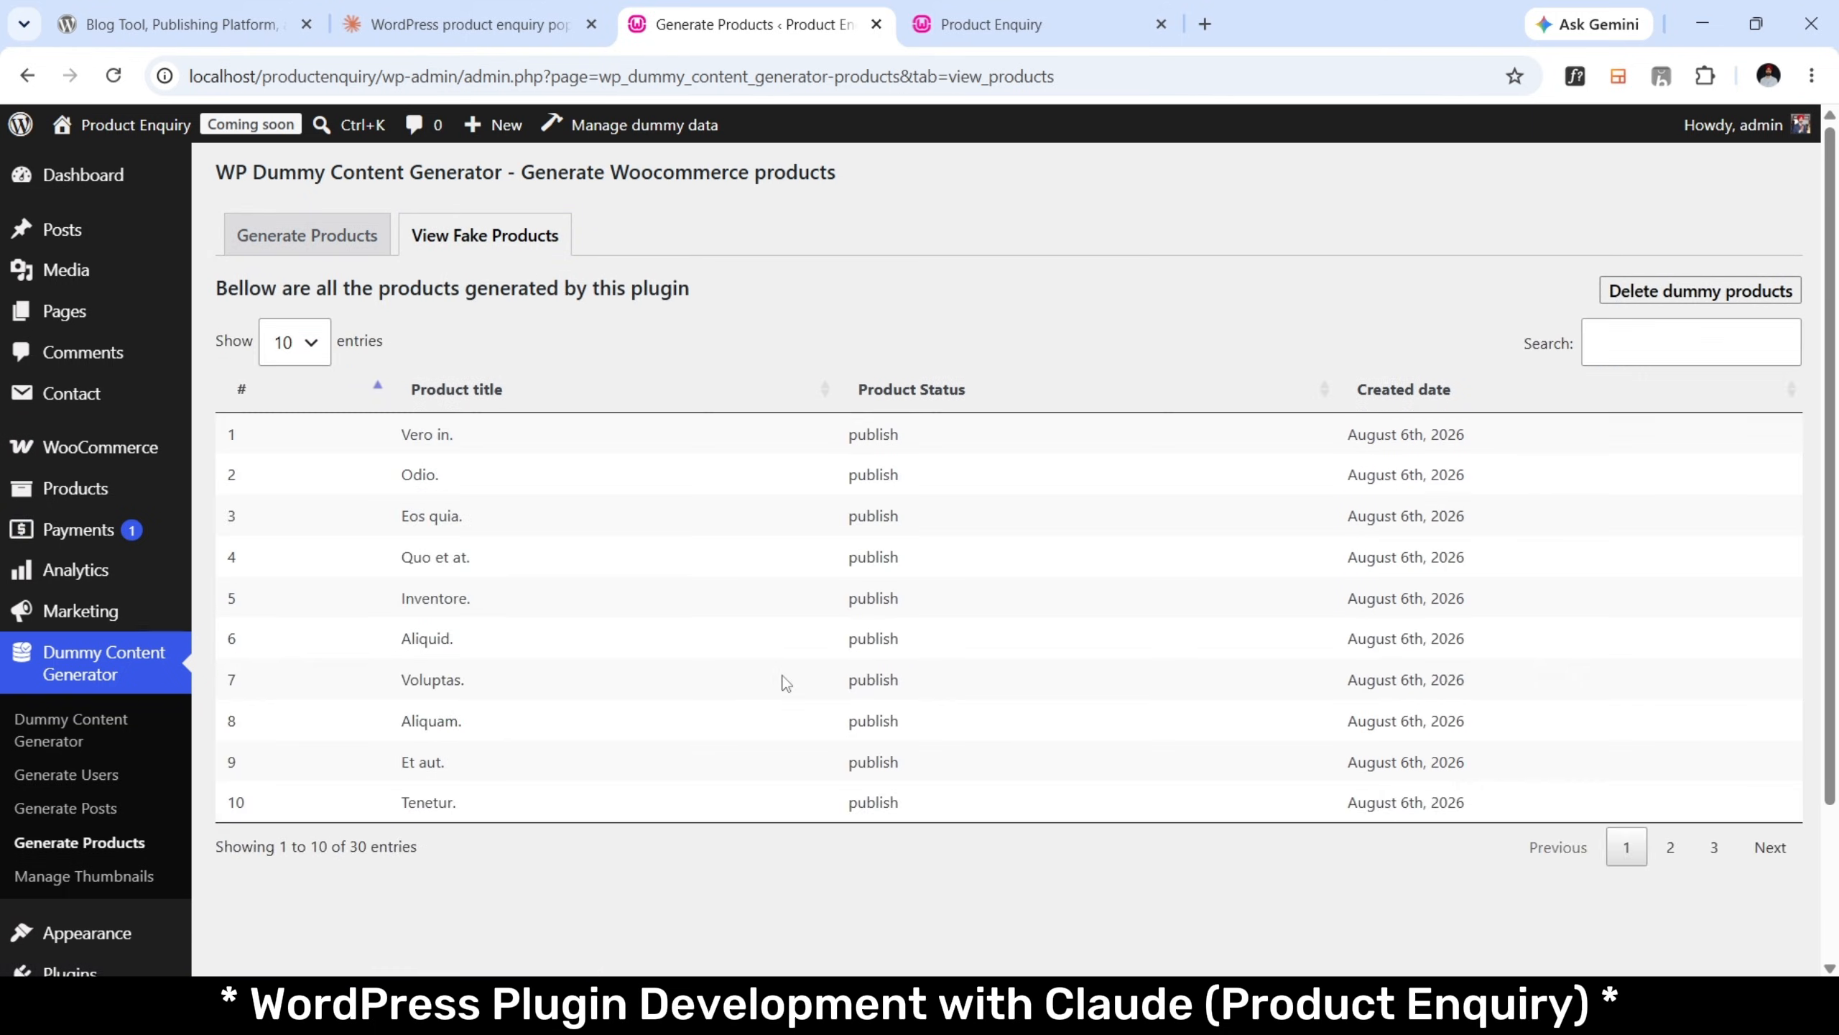
scroll(782, 675, "down", 3)
scroll(783, 675, "up", 3)
Switch to the storefront, reload it, and browse the products on the Shop page.
left_click(1072, 16)
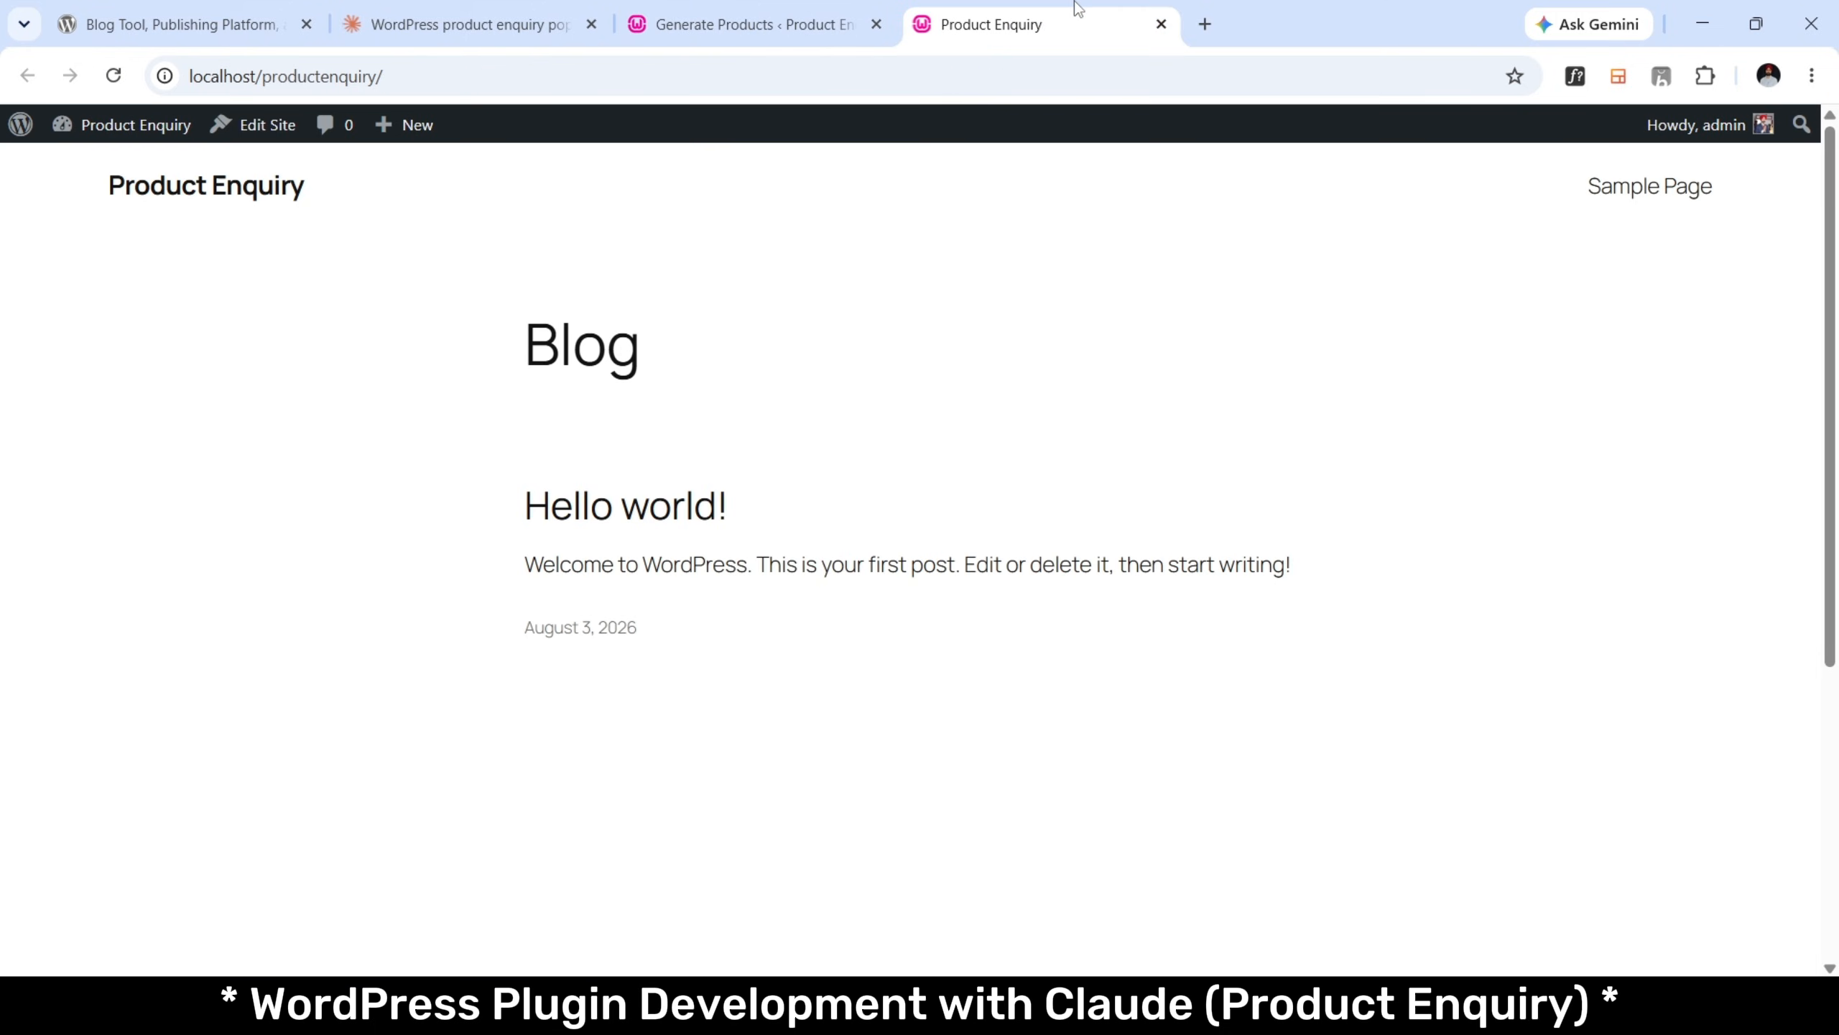
left_click(116, 76)
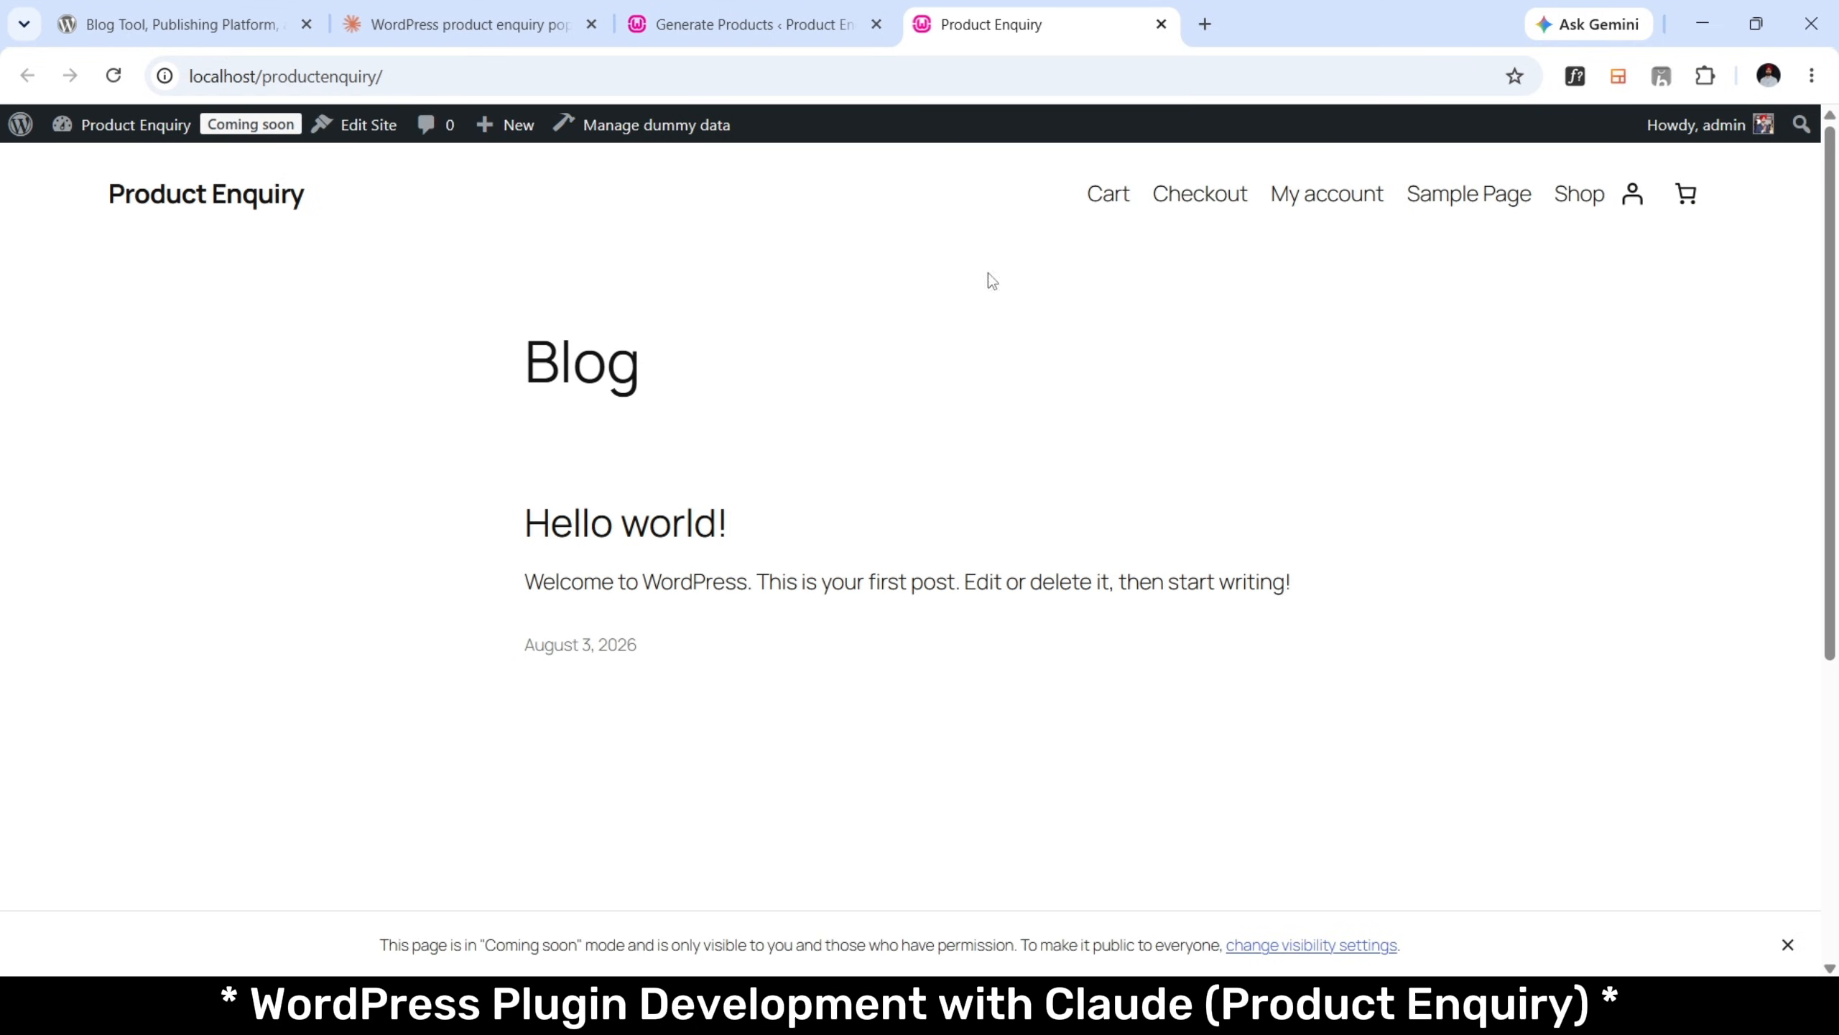
left_click(1576, 210)
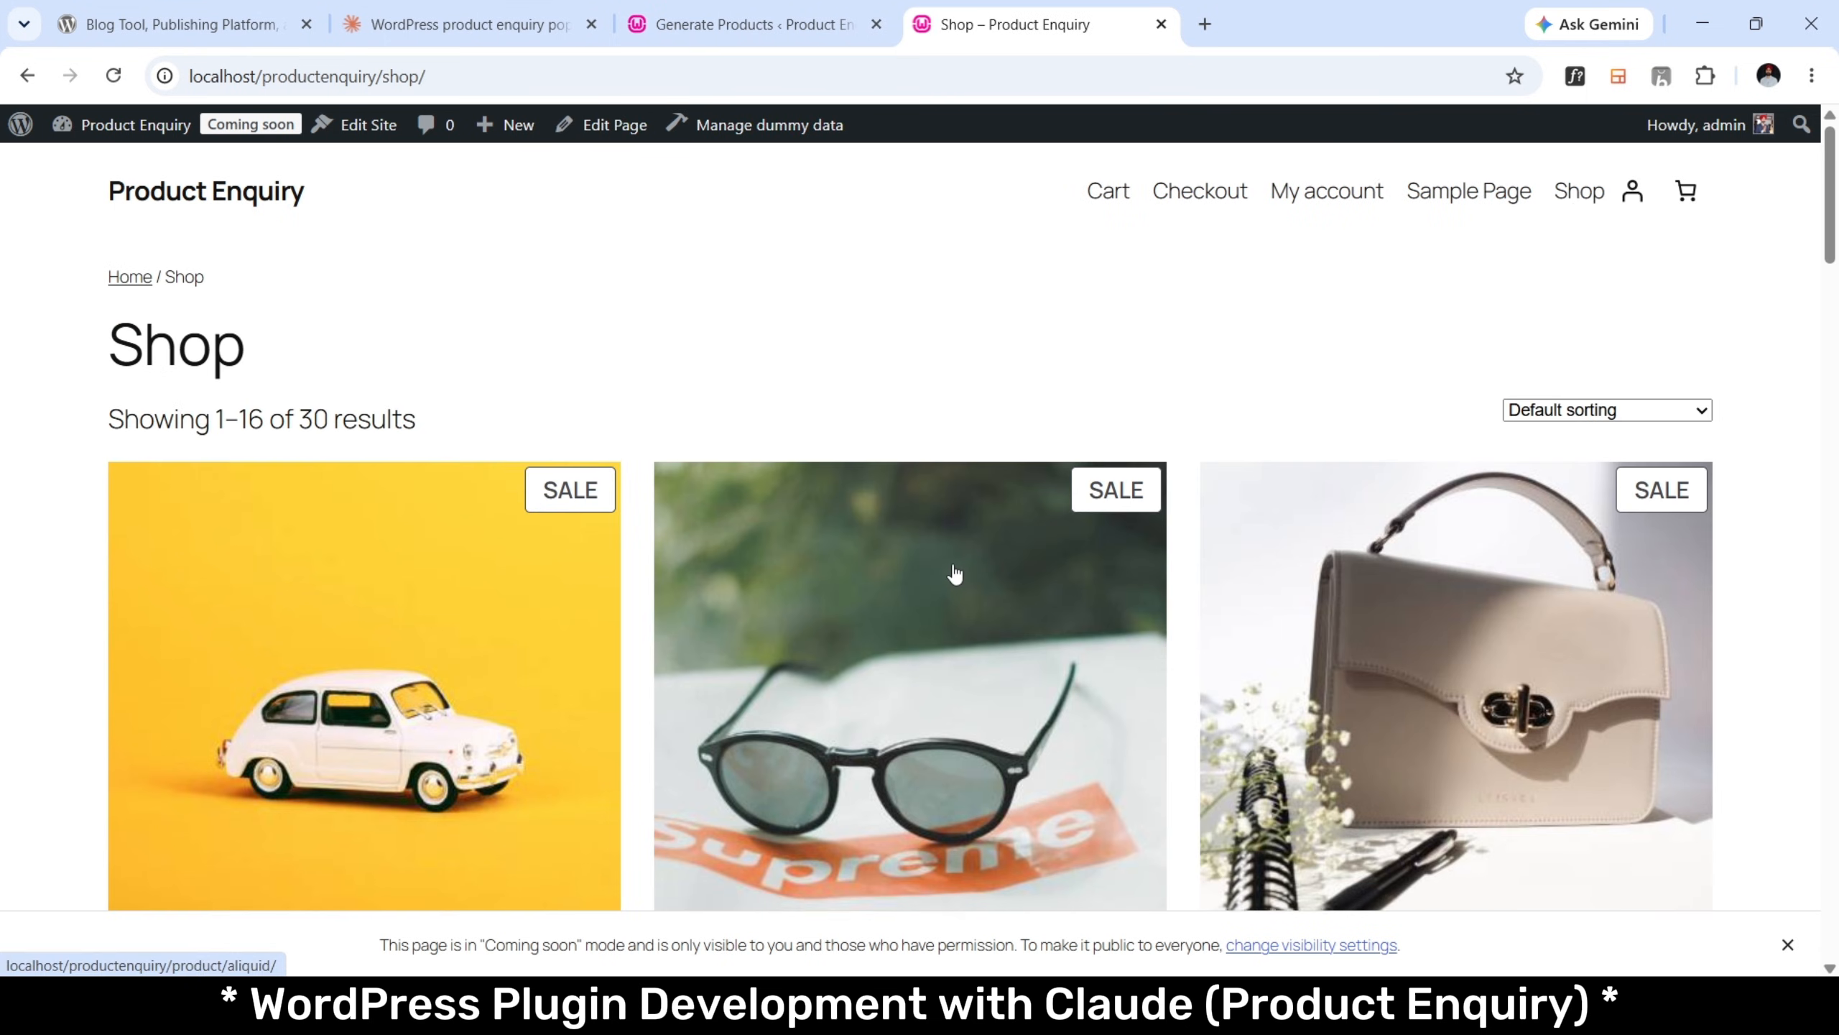
scroll(952, 574, "down", 4)
scroll(952, 574, "down", 5)
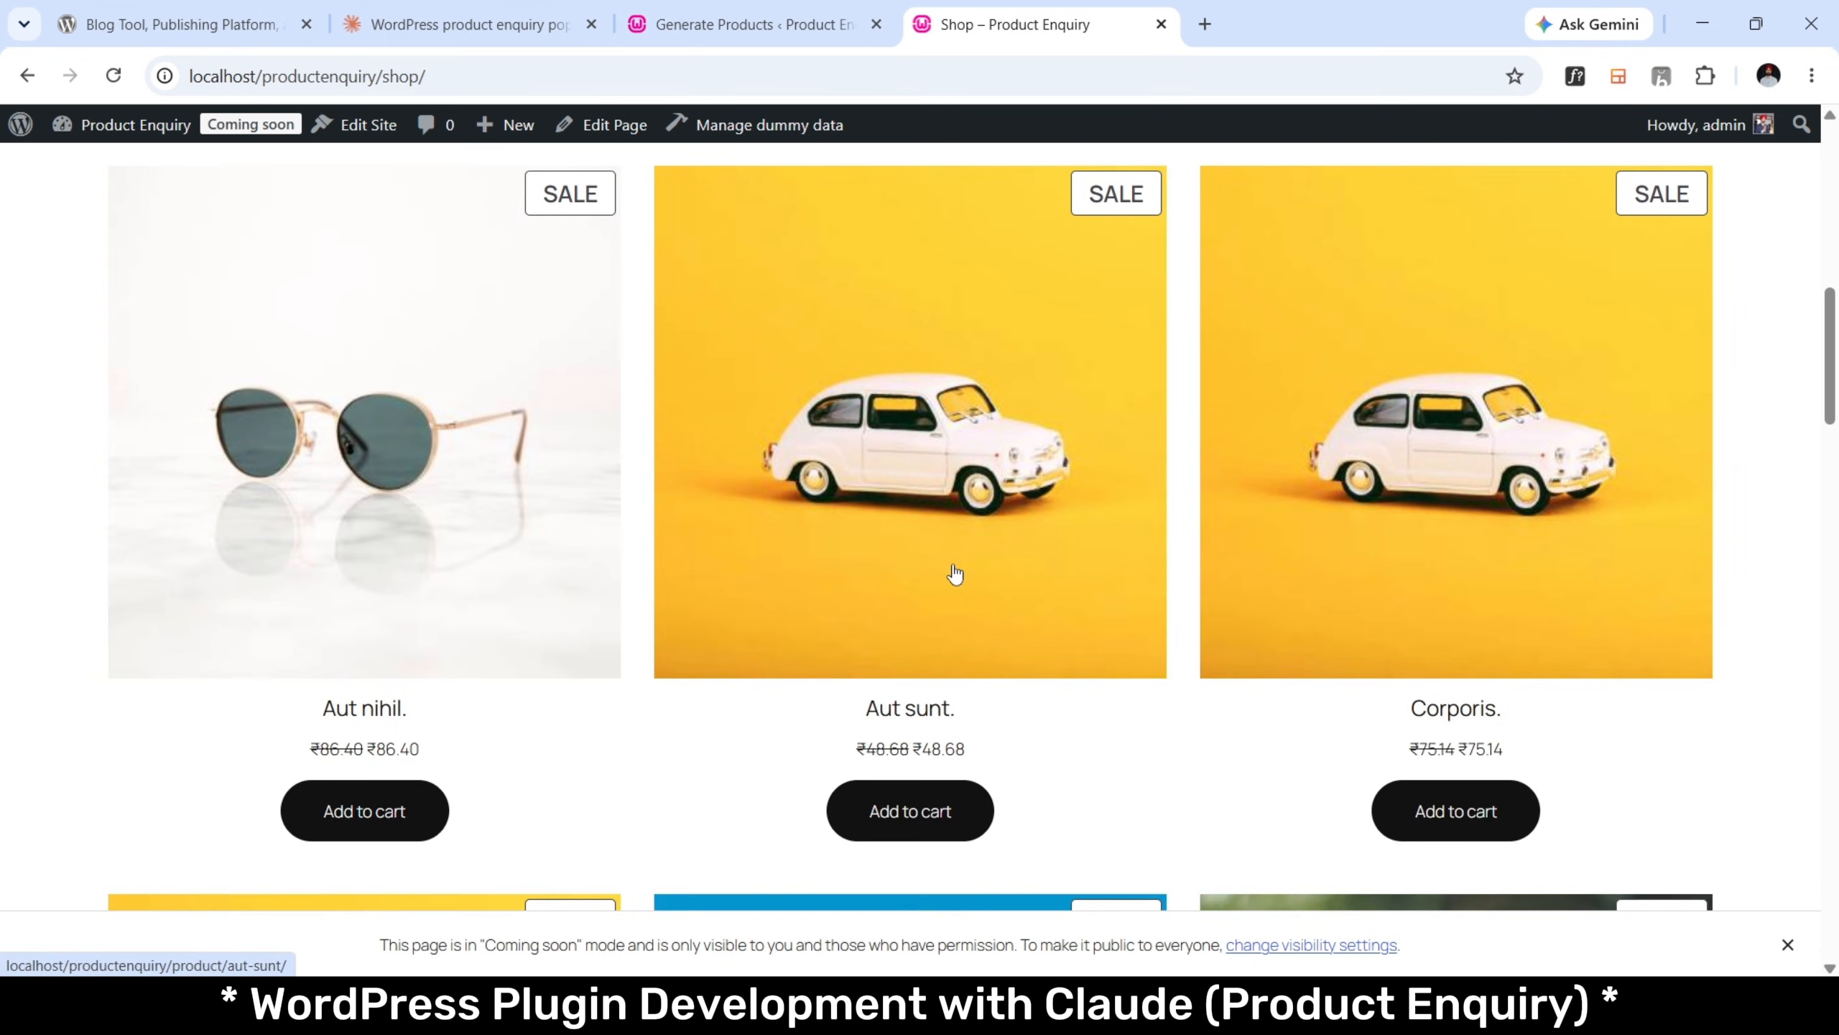
Open the "Aut sunt." product and examine its page, including the description, reviews and related products.
left_click(889, 462)
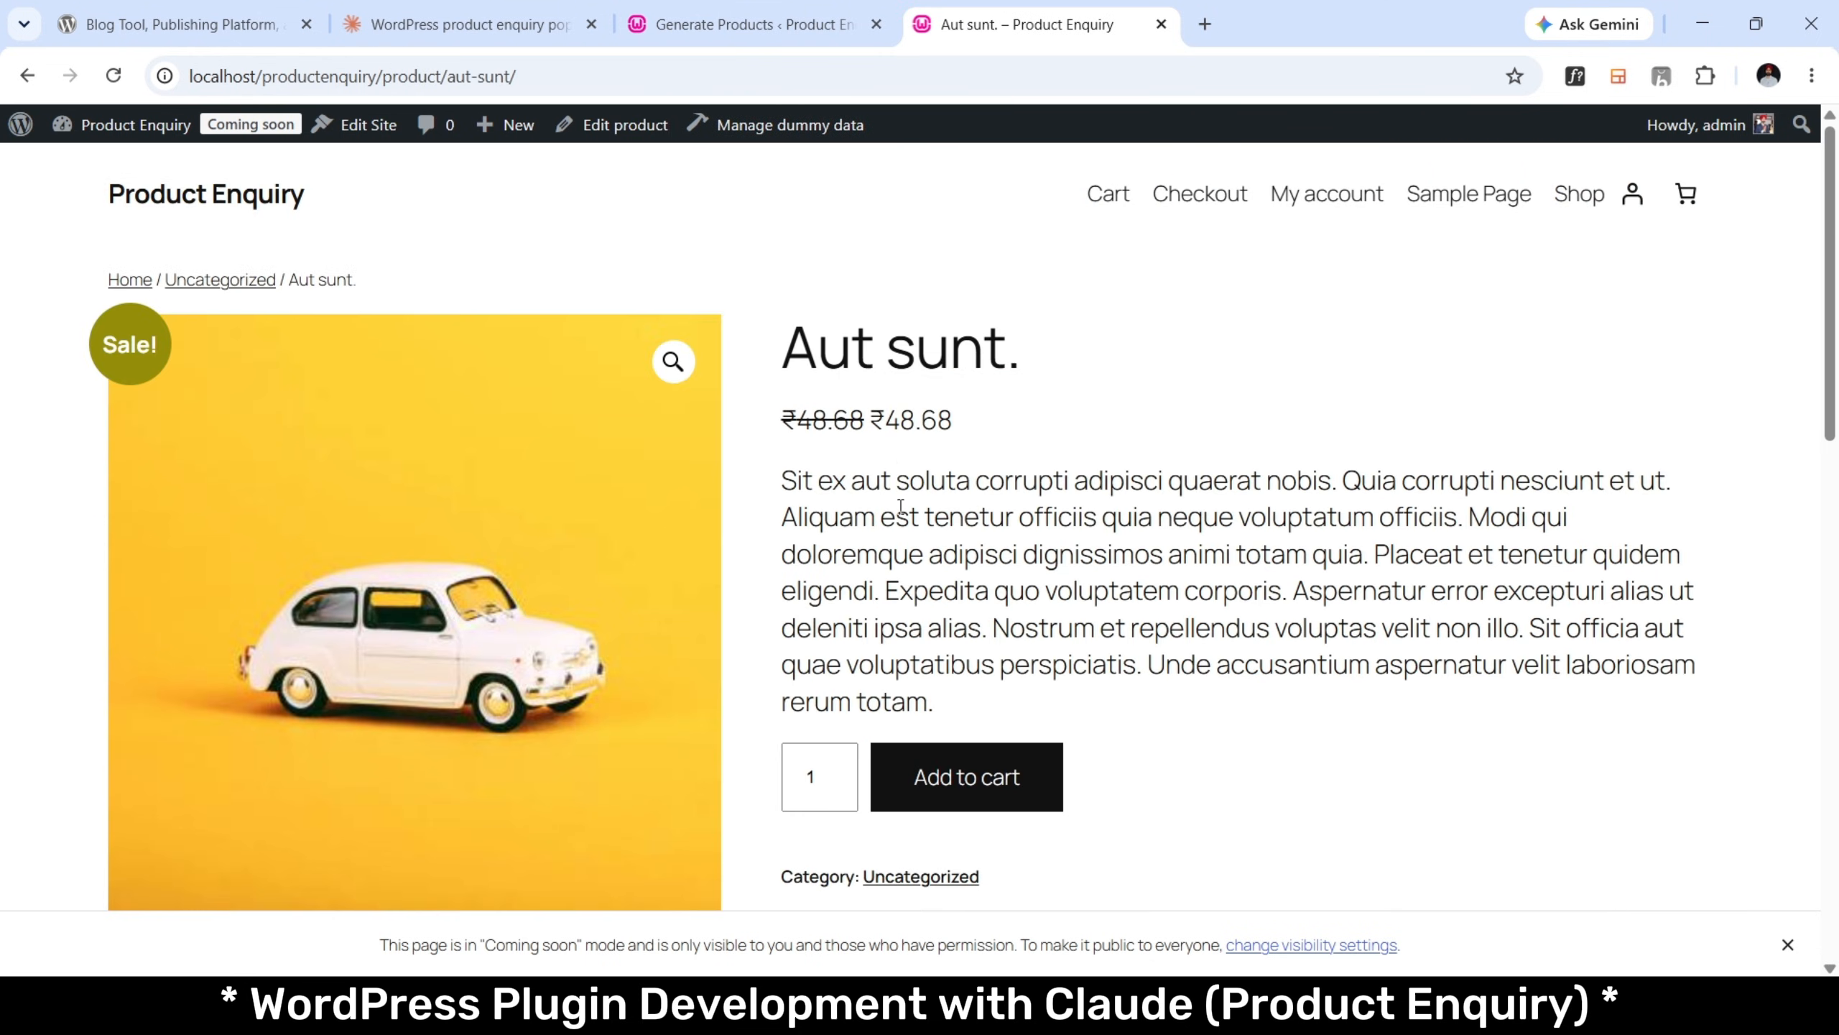
left_click_drag(900, 507, 1018, 516)
left_click(1018, 516)
scroll(1000, 528, "down", 4)
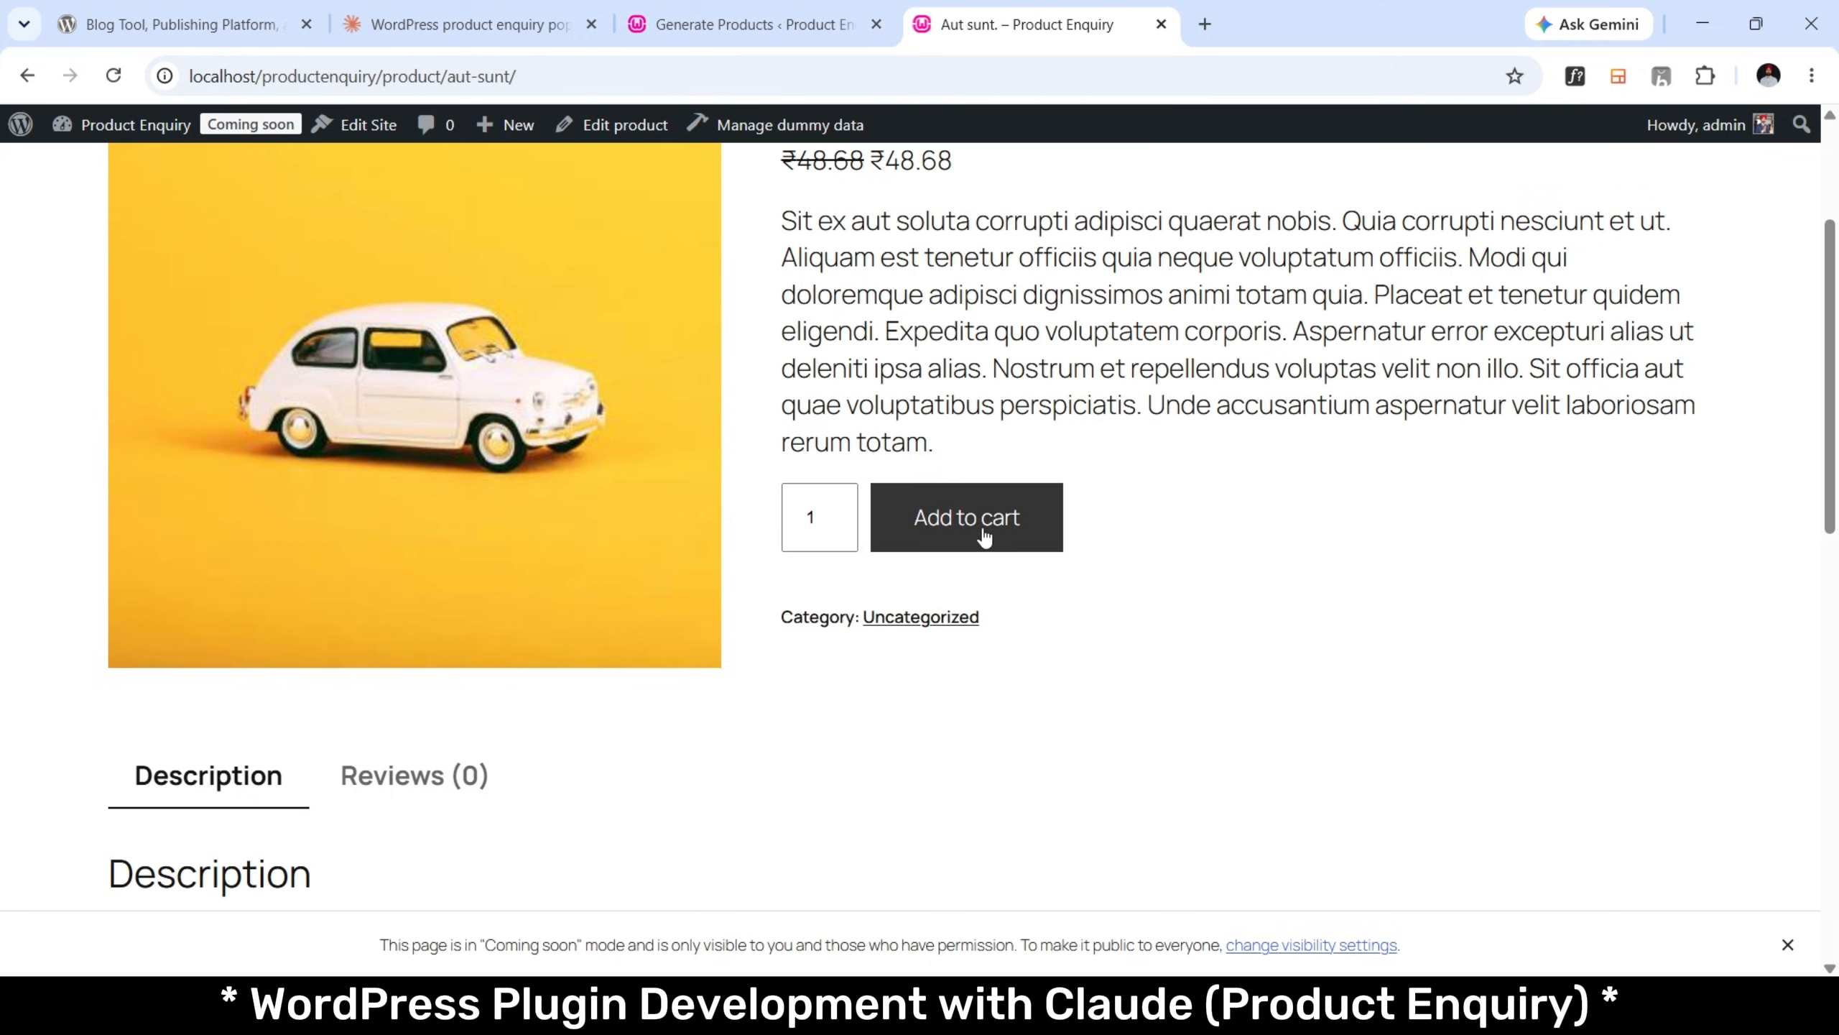
scroll(912, 636, "down", 7)
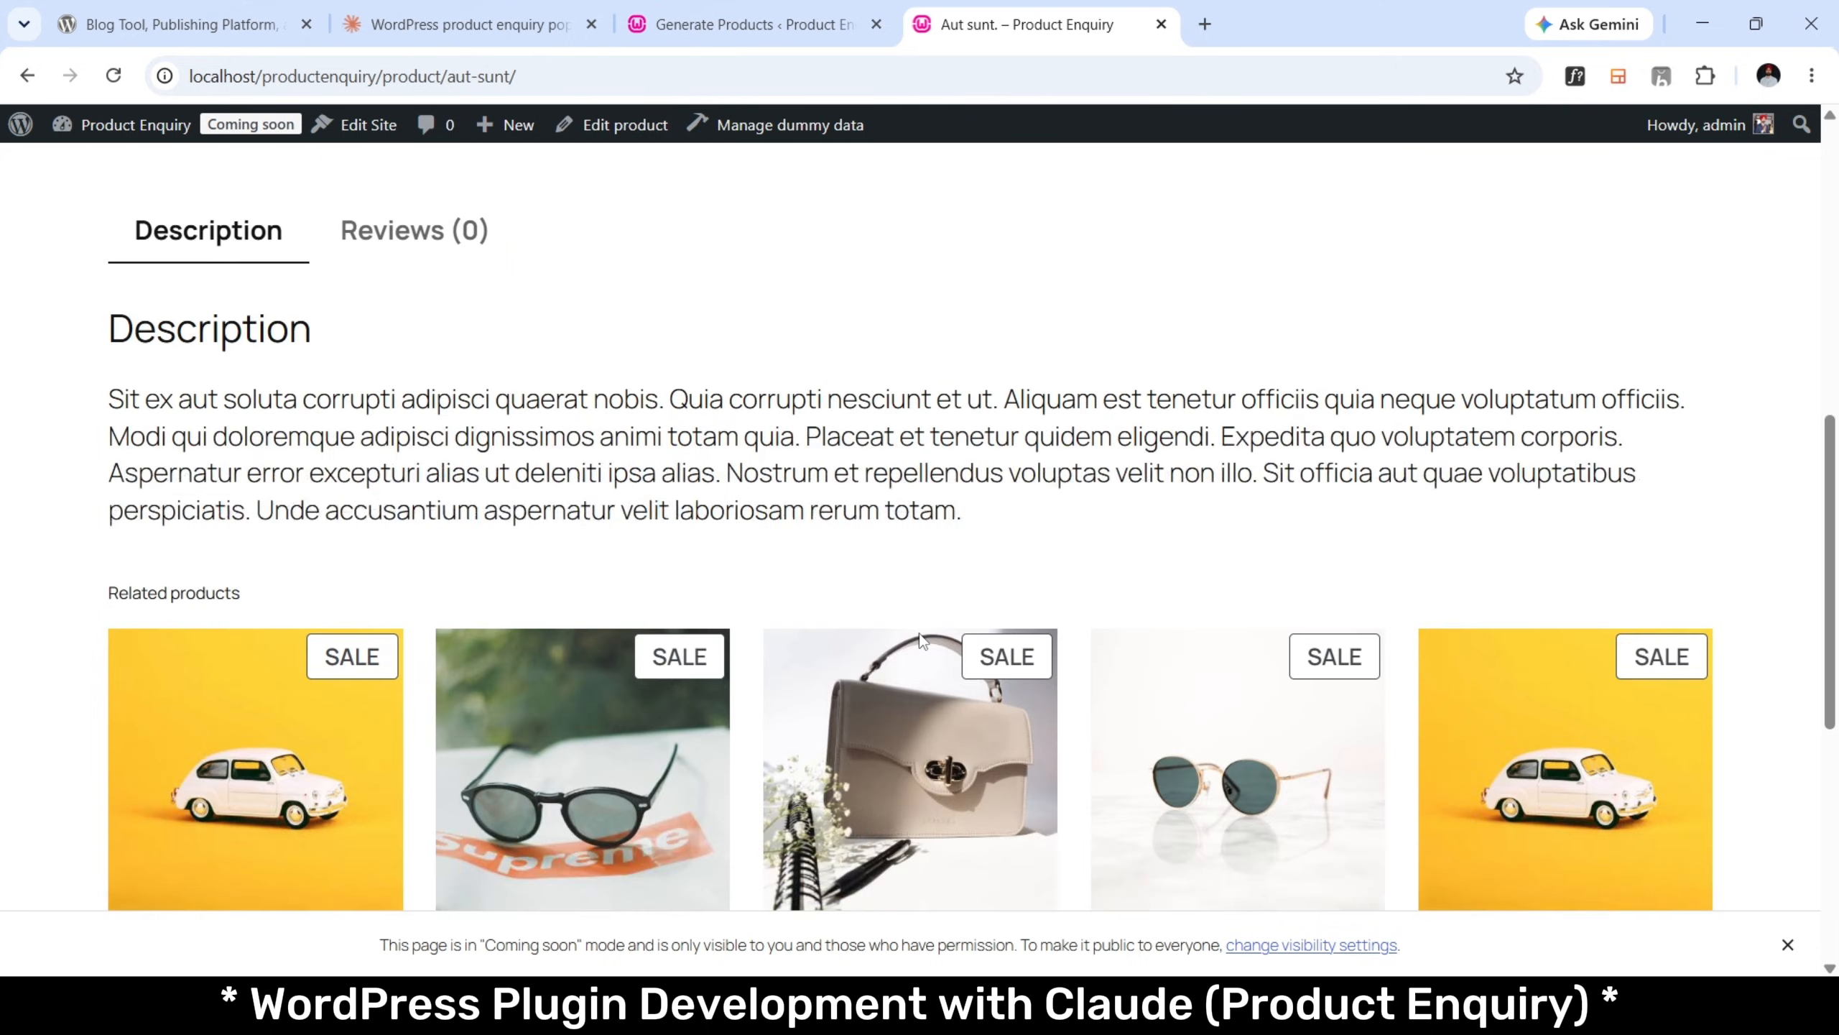
left_click(424, 229)
left_click(217, 230)
scroll(871, 399, "down", 3)
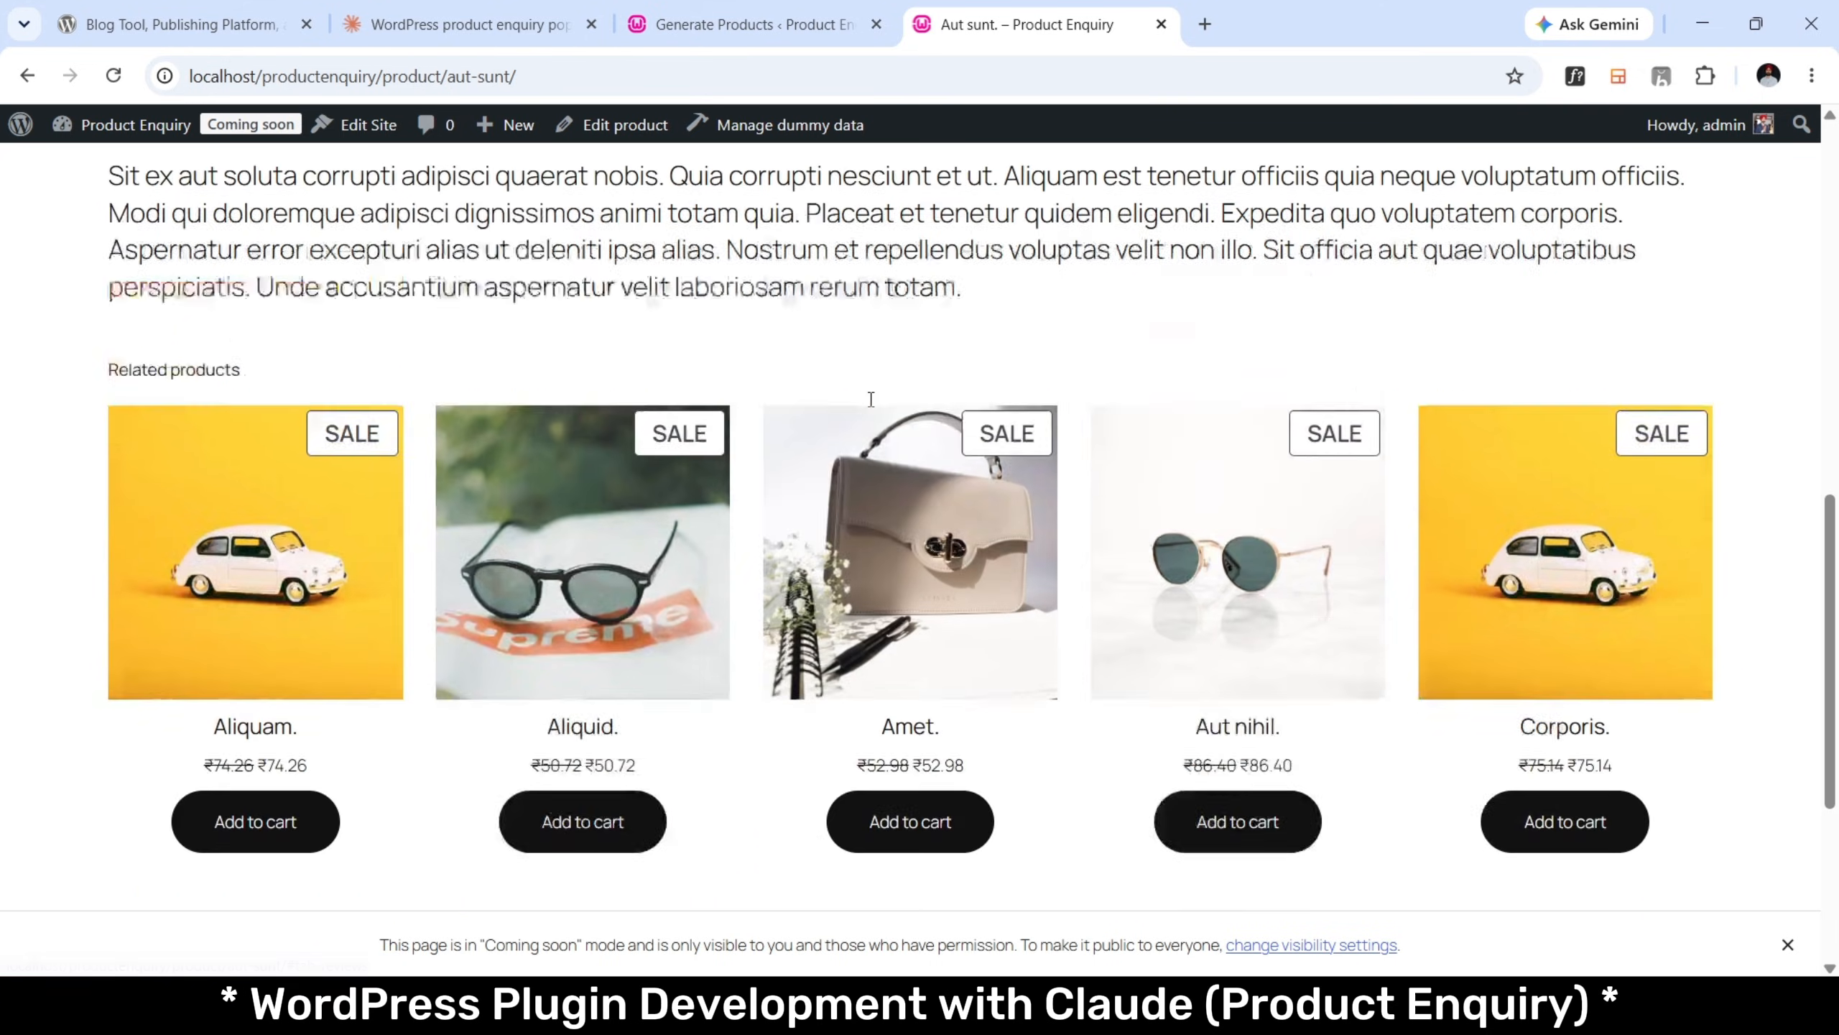
scroll(870, 399, "down", 4)
scroll(871, 399, "up", 20)
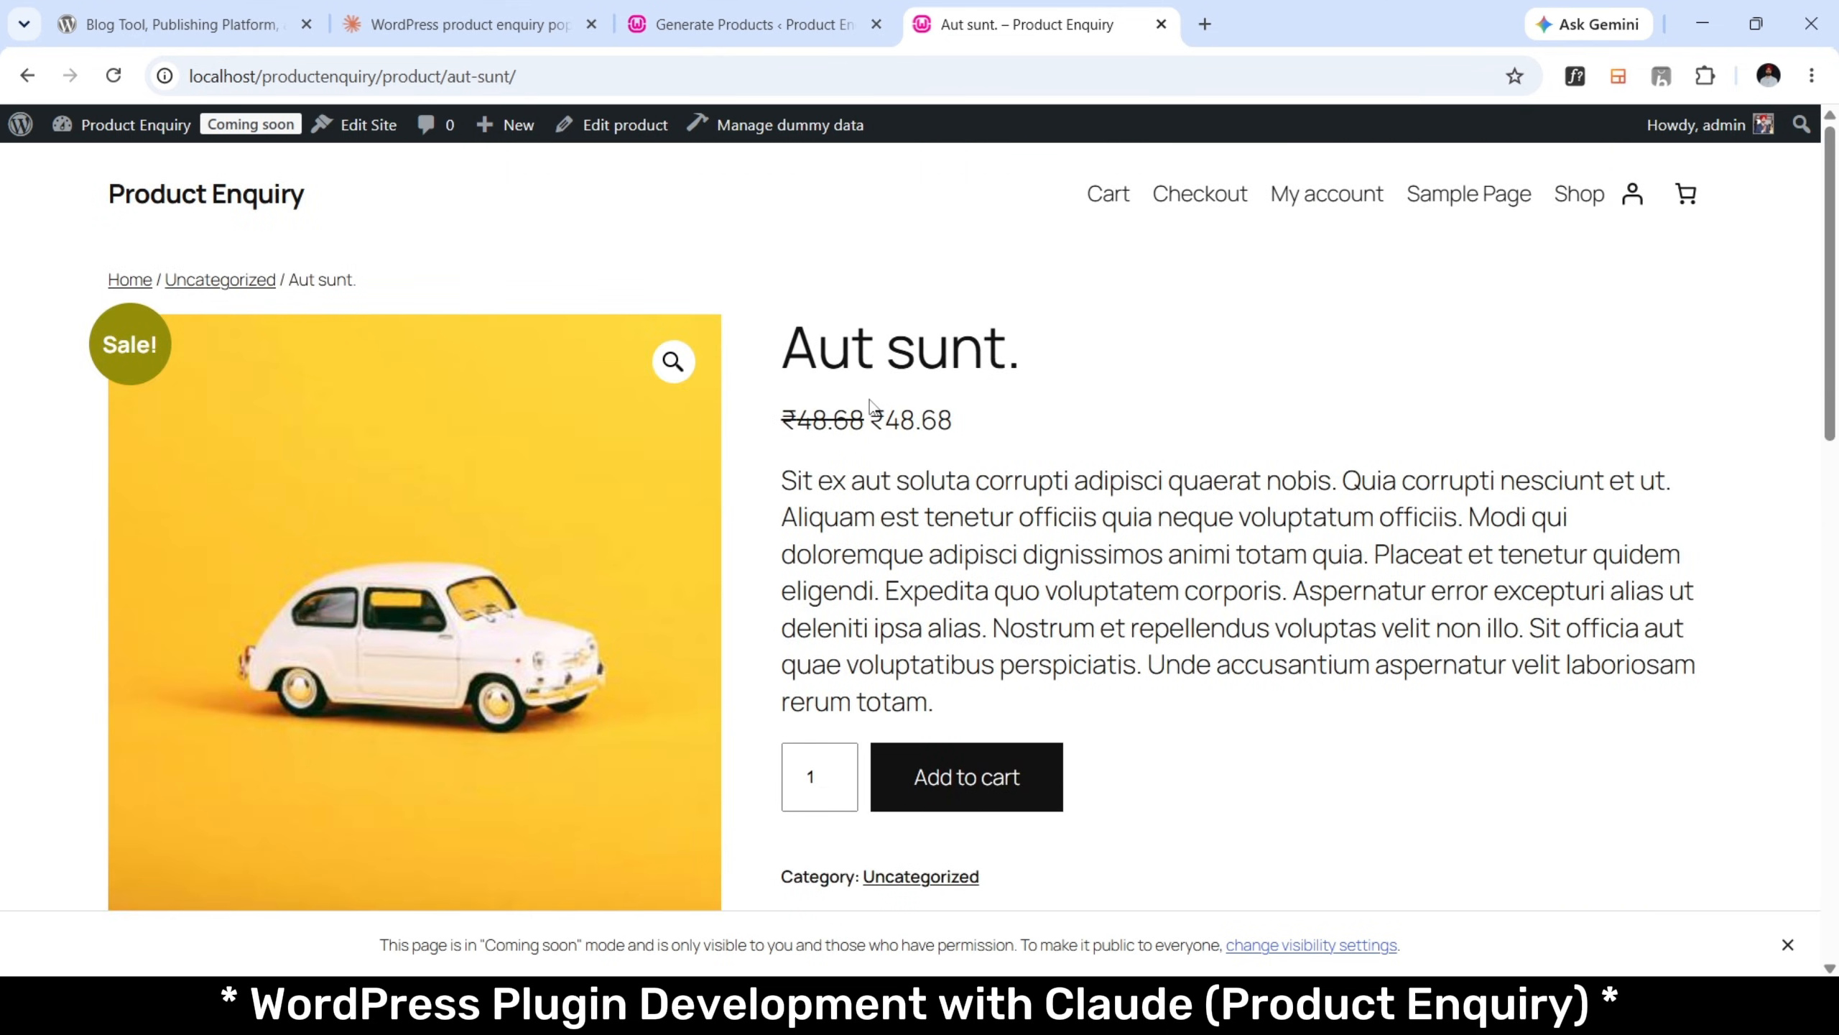
Switch to the Claude chat, download the Wc product enquiry ZIP, and show wc-product-enquiry.zip in its download folder.
left_click(255, 204)
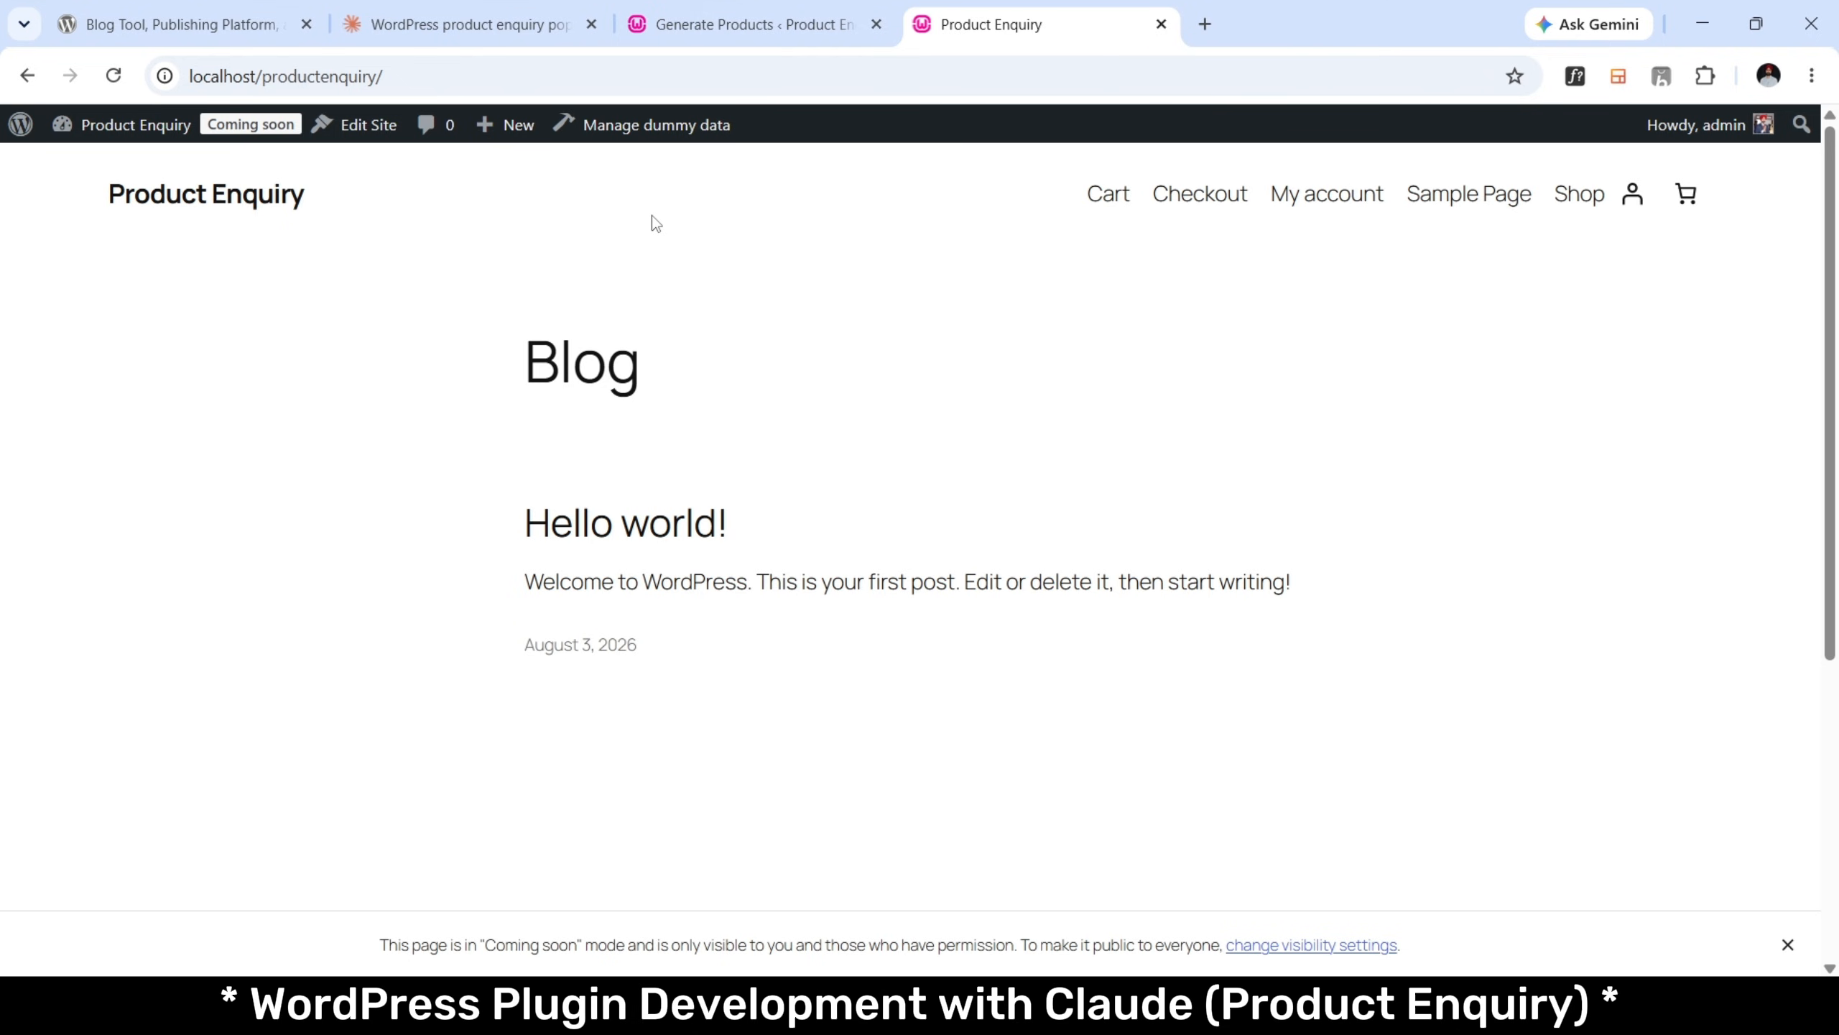
left_click(498, 9)
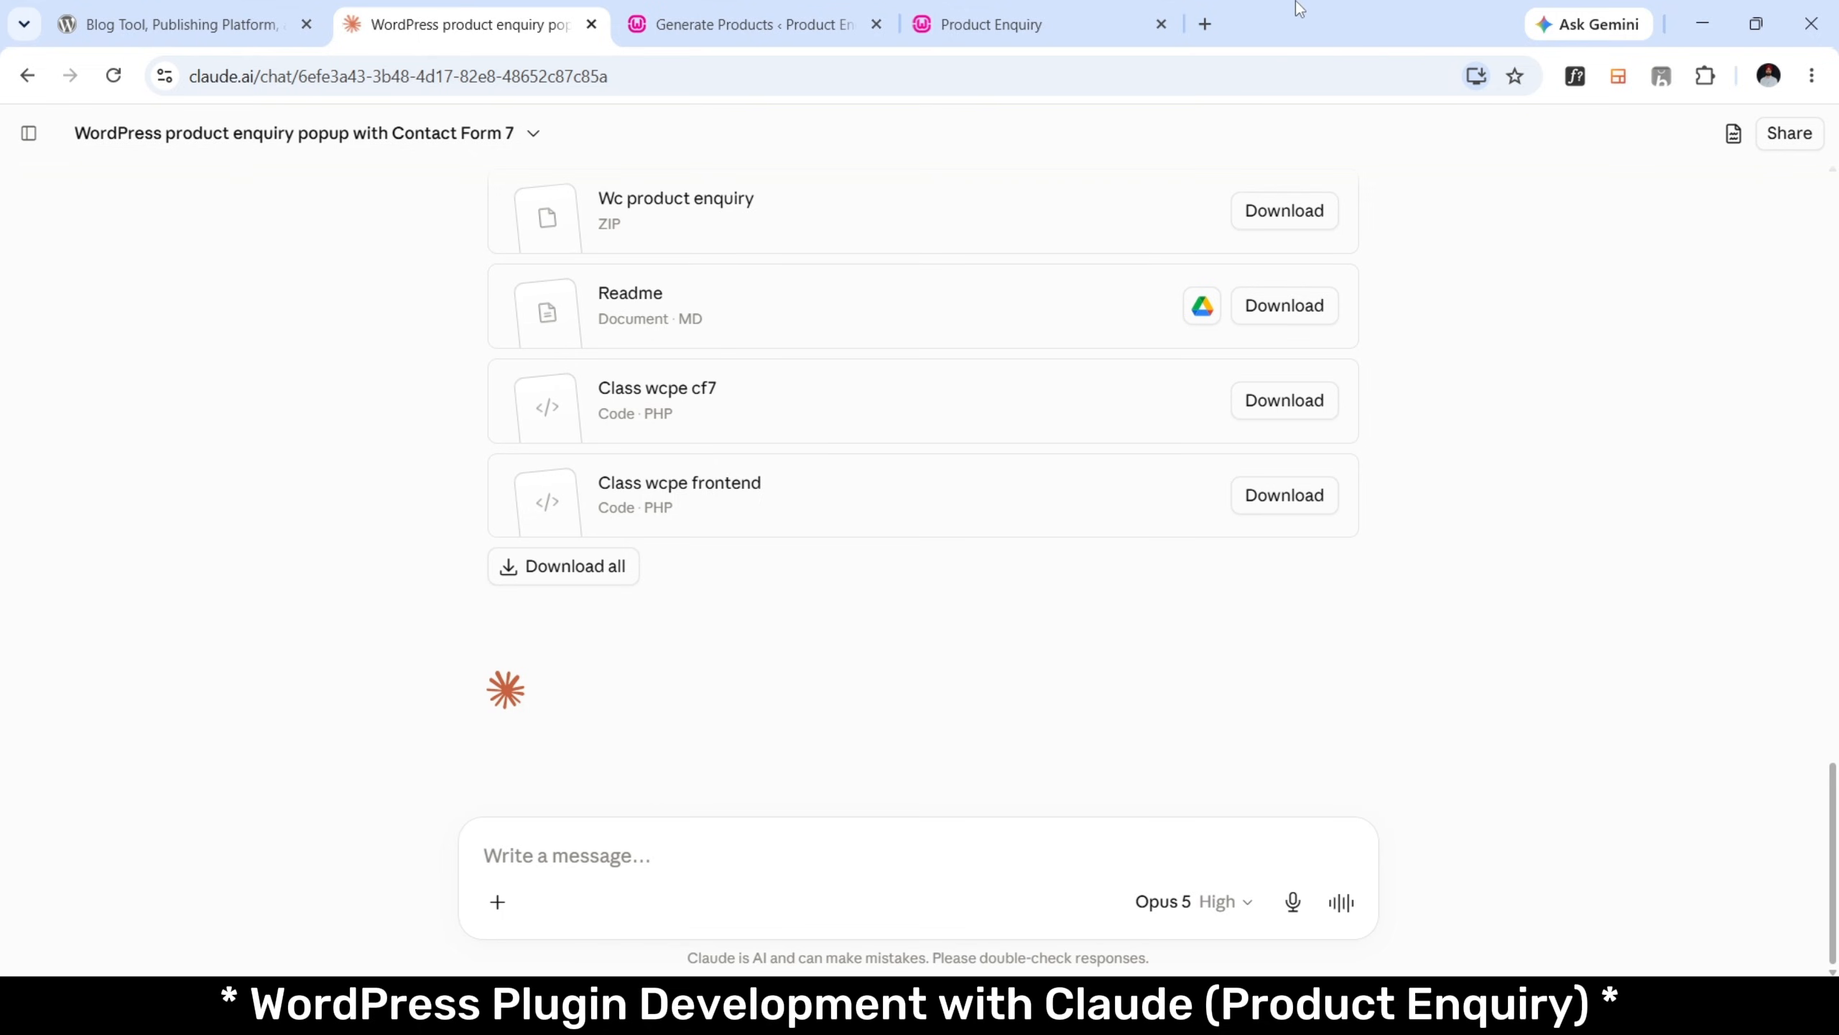
left_click(1302, 225)
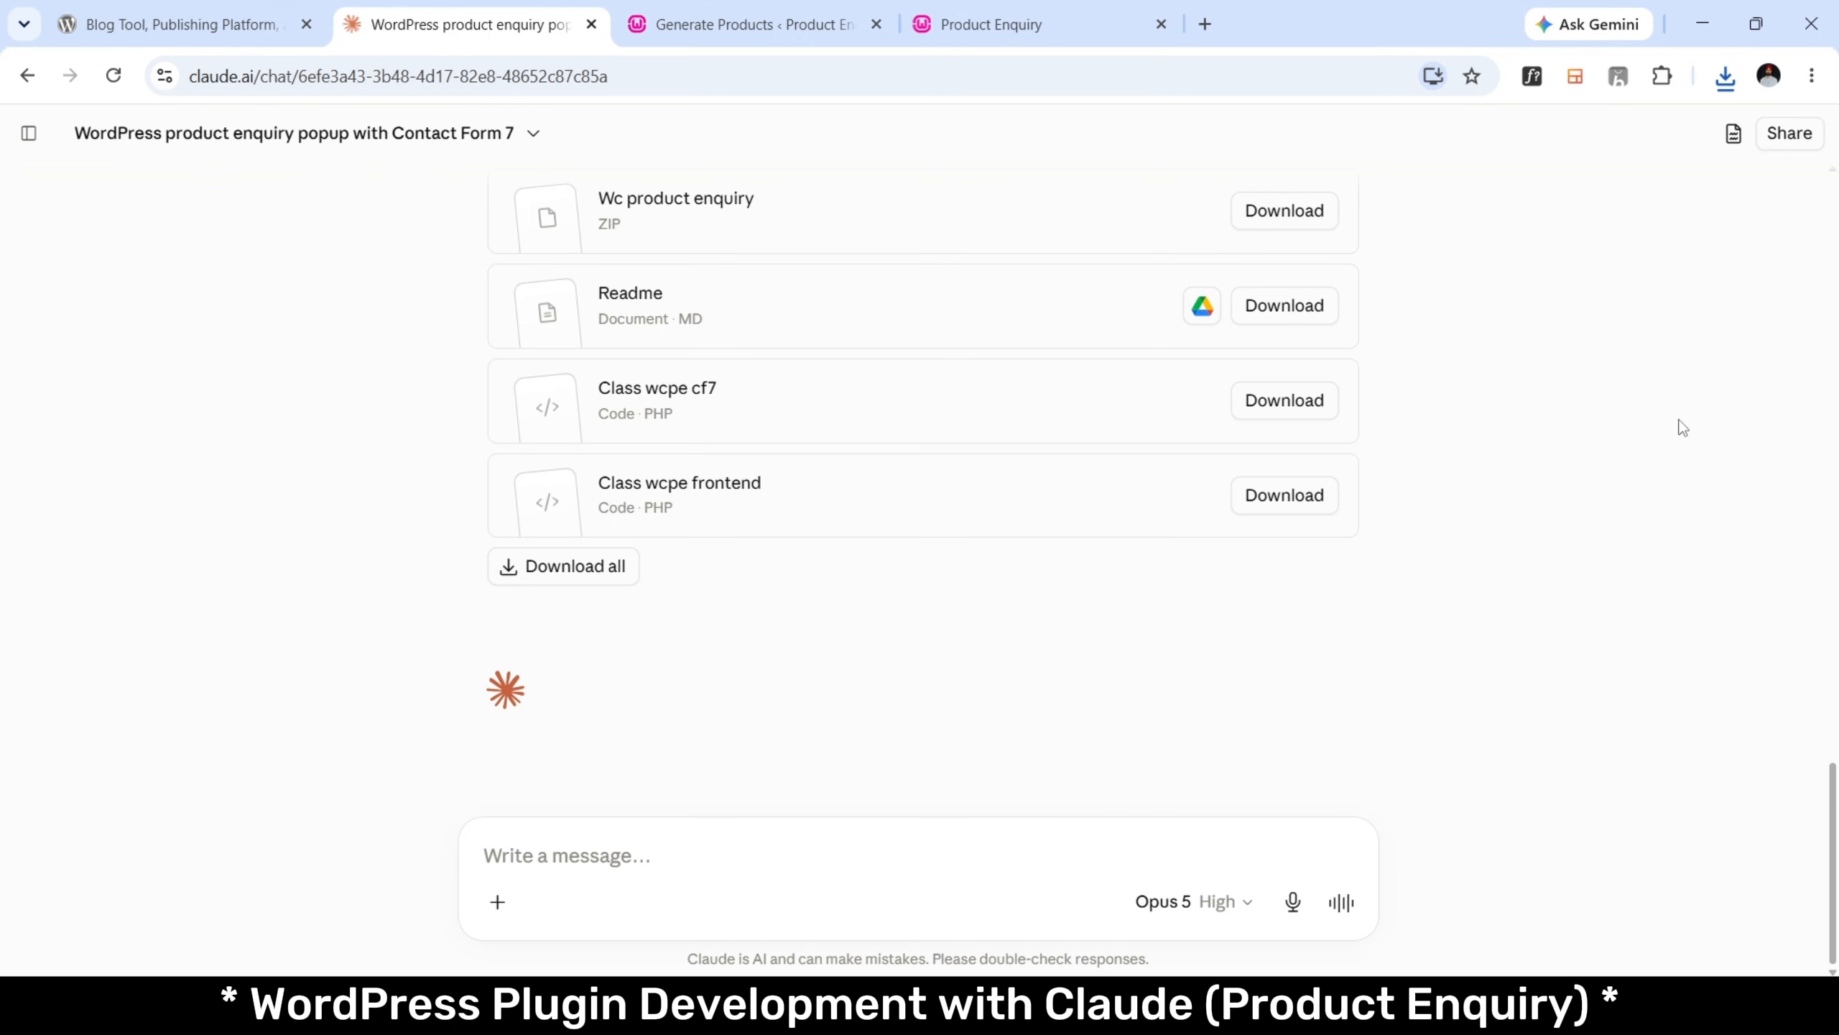
left_click(1726, 76)
left_click(1662, 181)
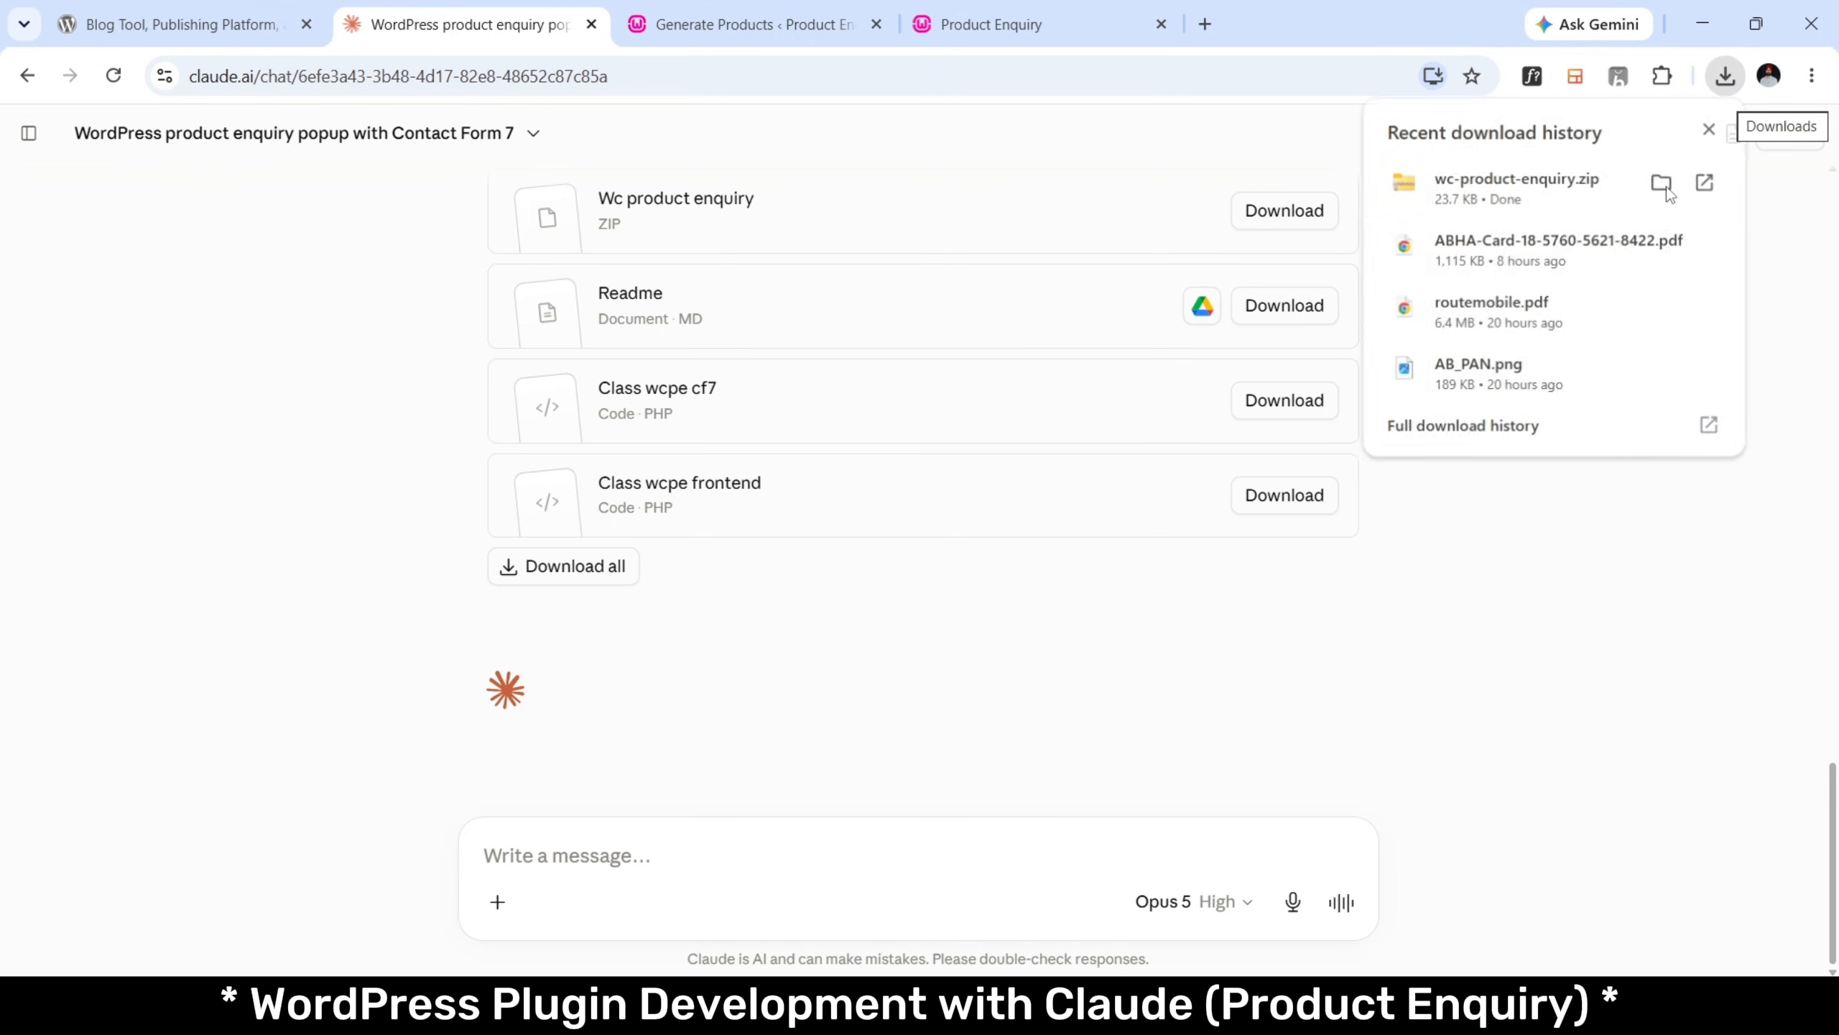
Copy the wc-product-enquiry folder out of the zip archive into the productenquiry site's wp-content\plugins folder.
double_click(831, 406)
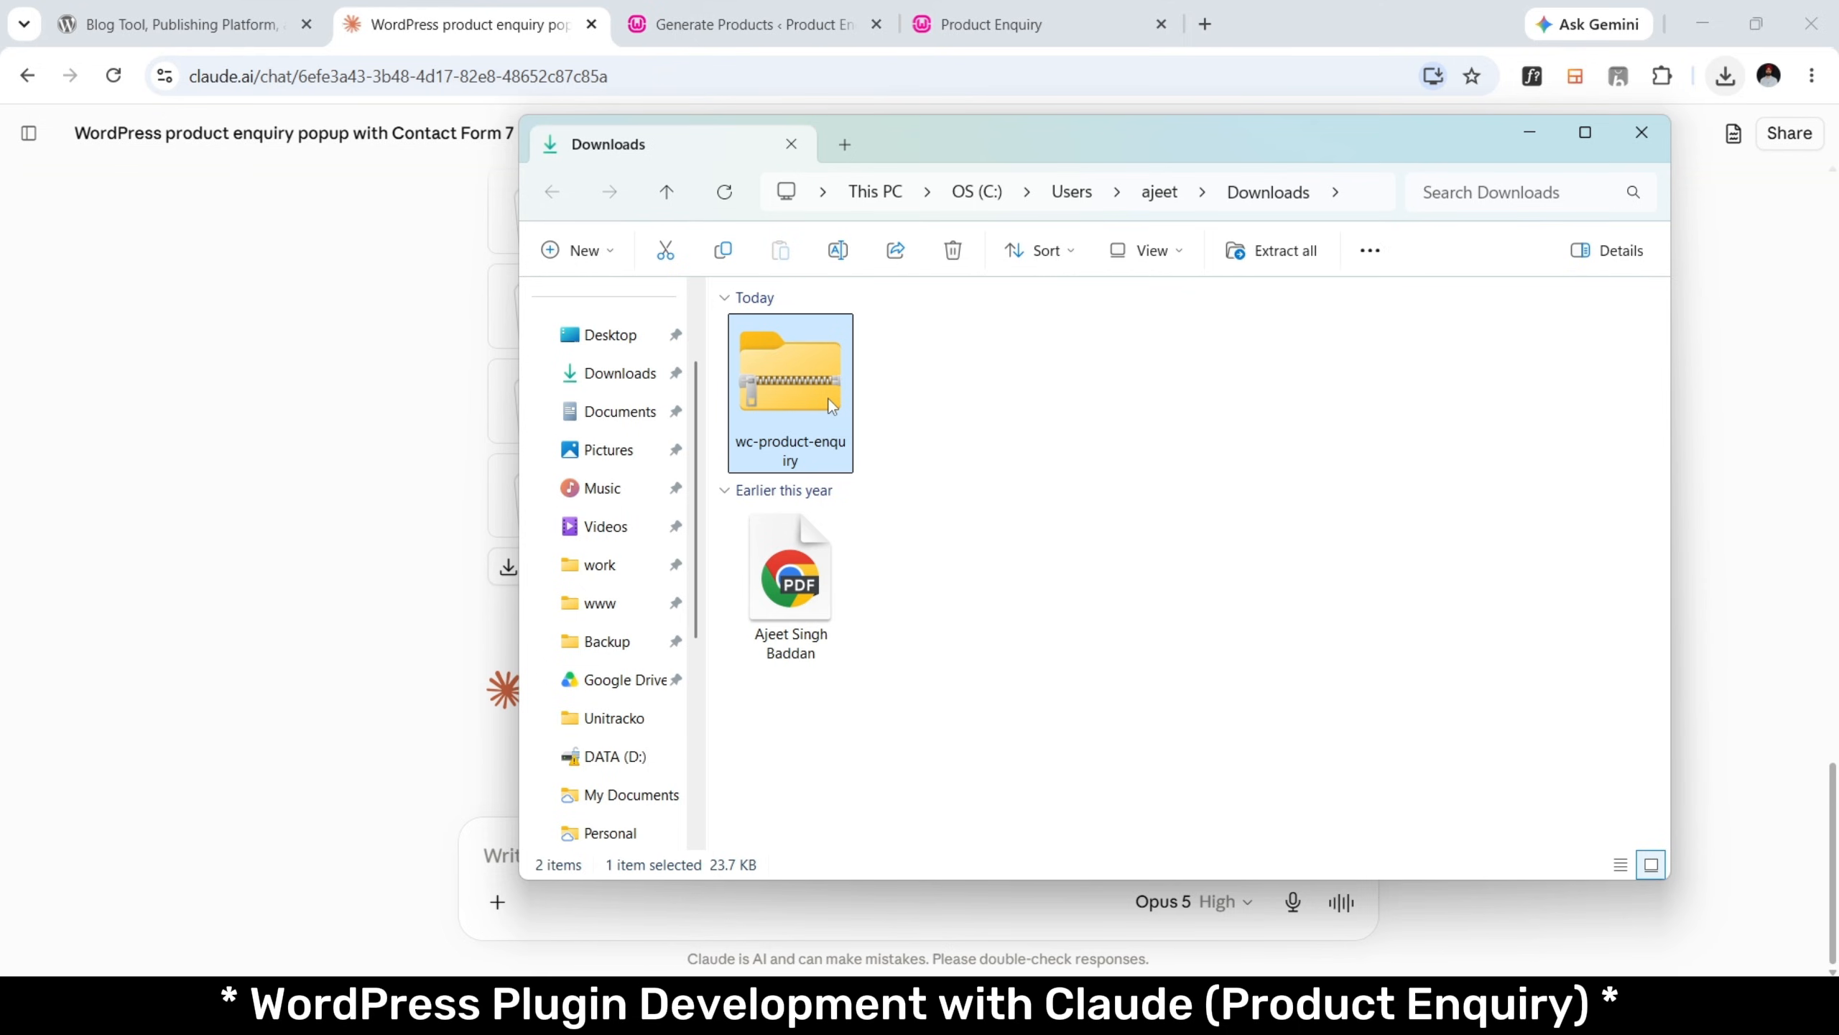
left_click(877, 337)
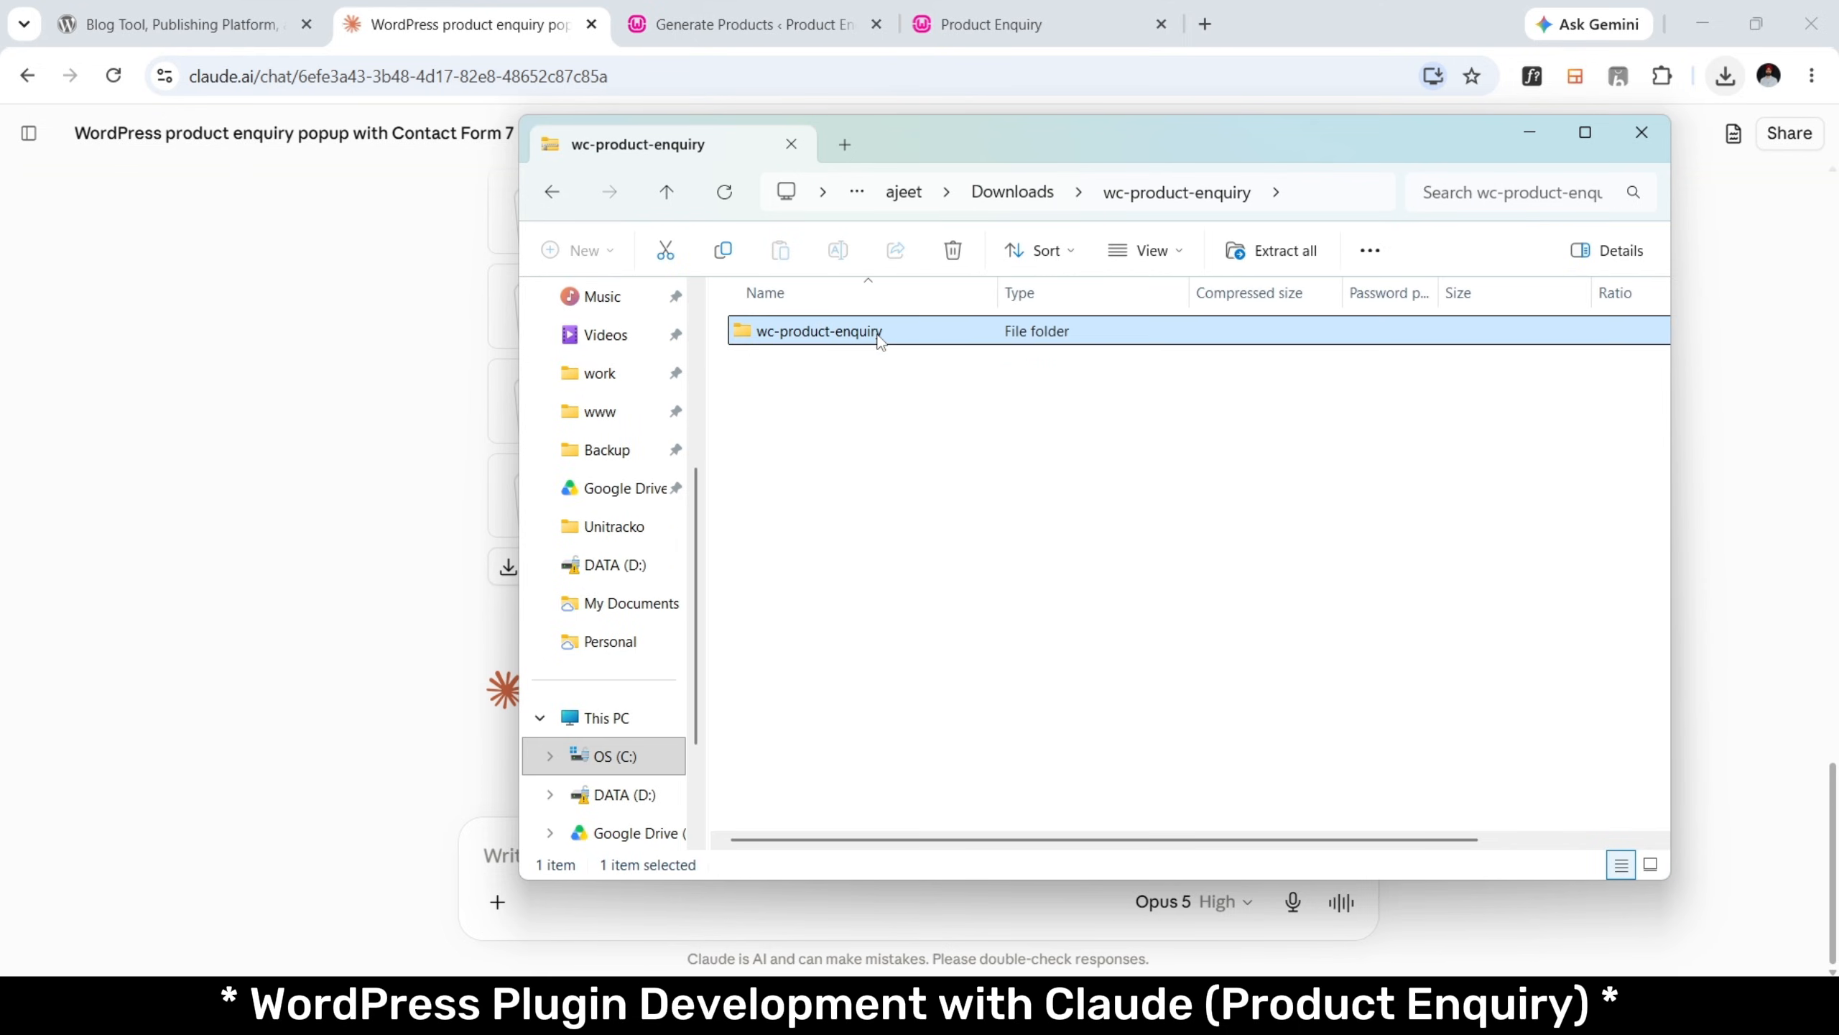
key("alt+F4")
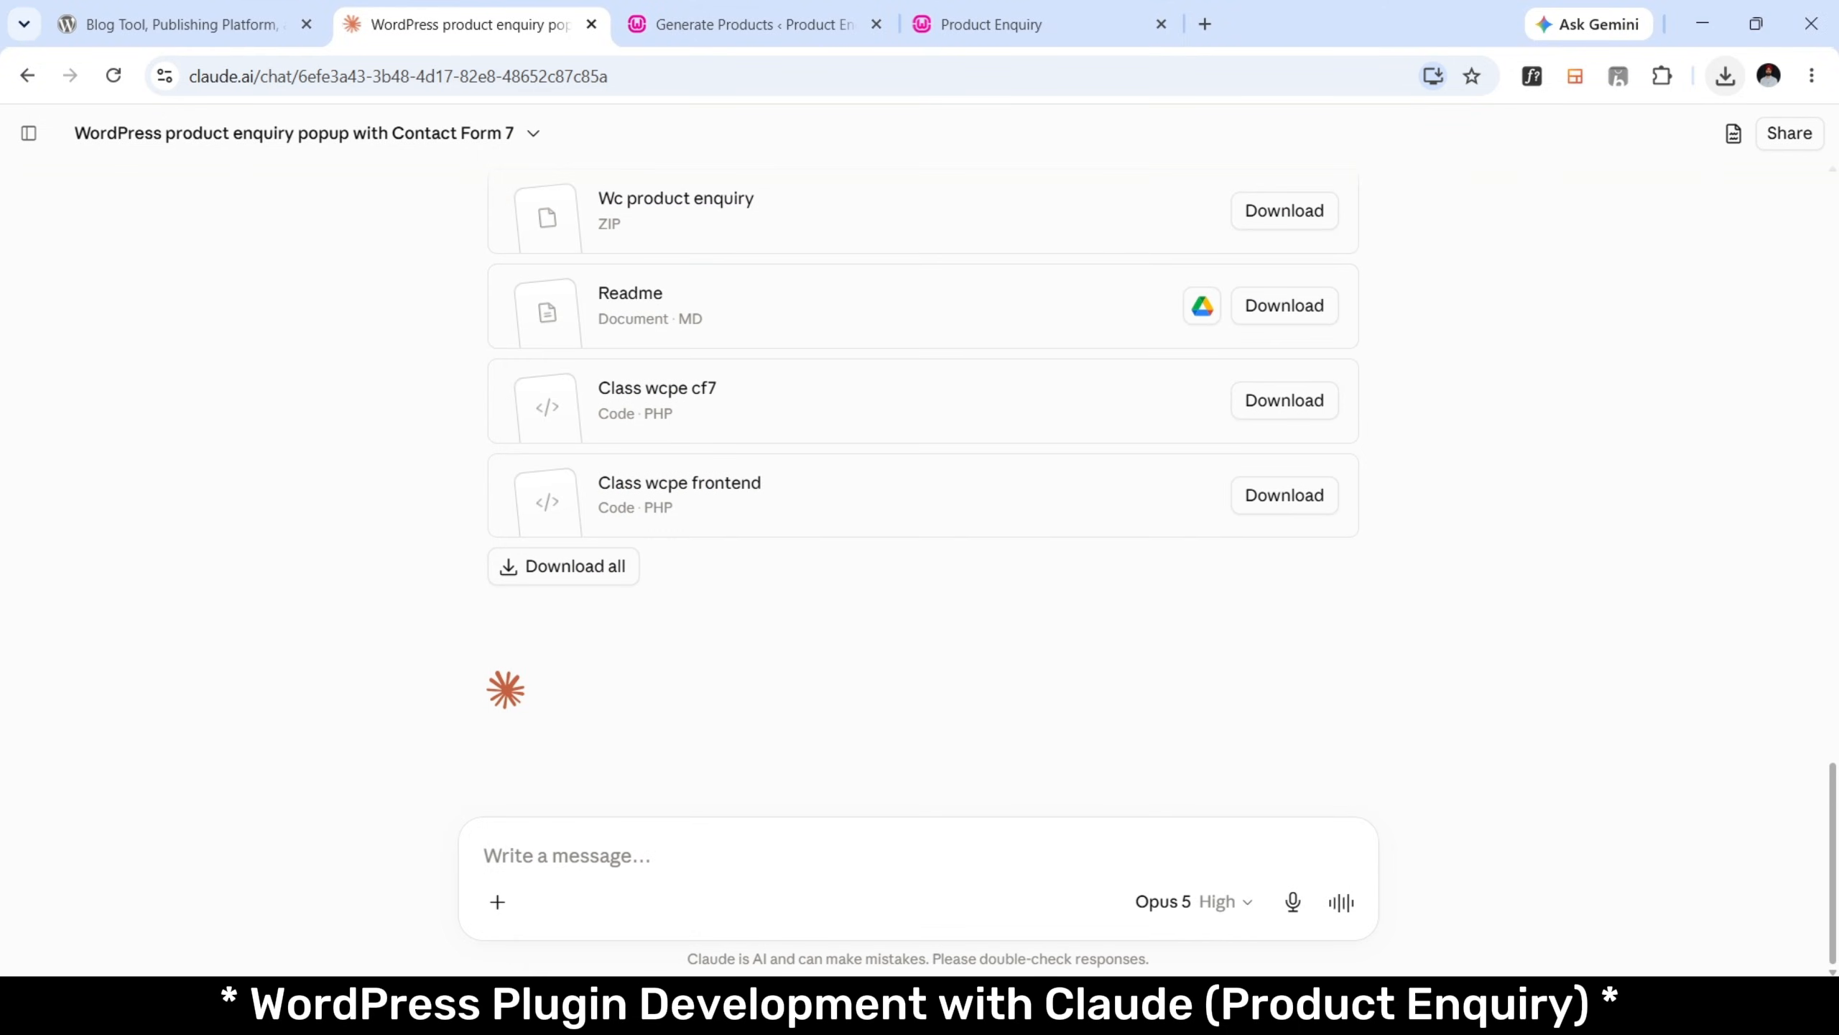
left_click(1078, 1009)
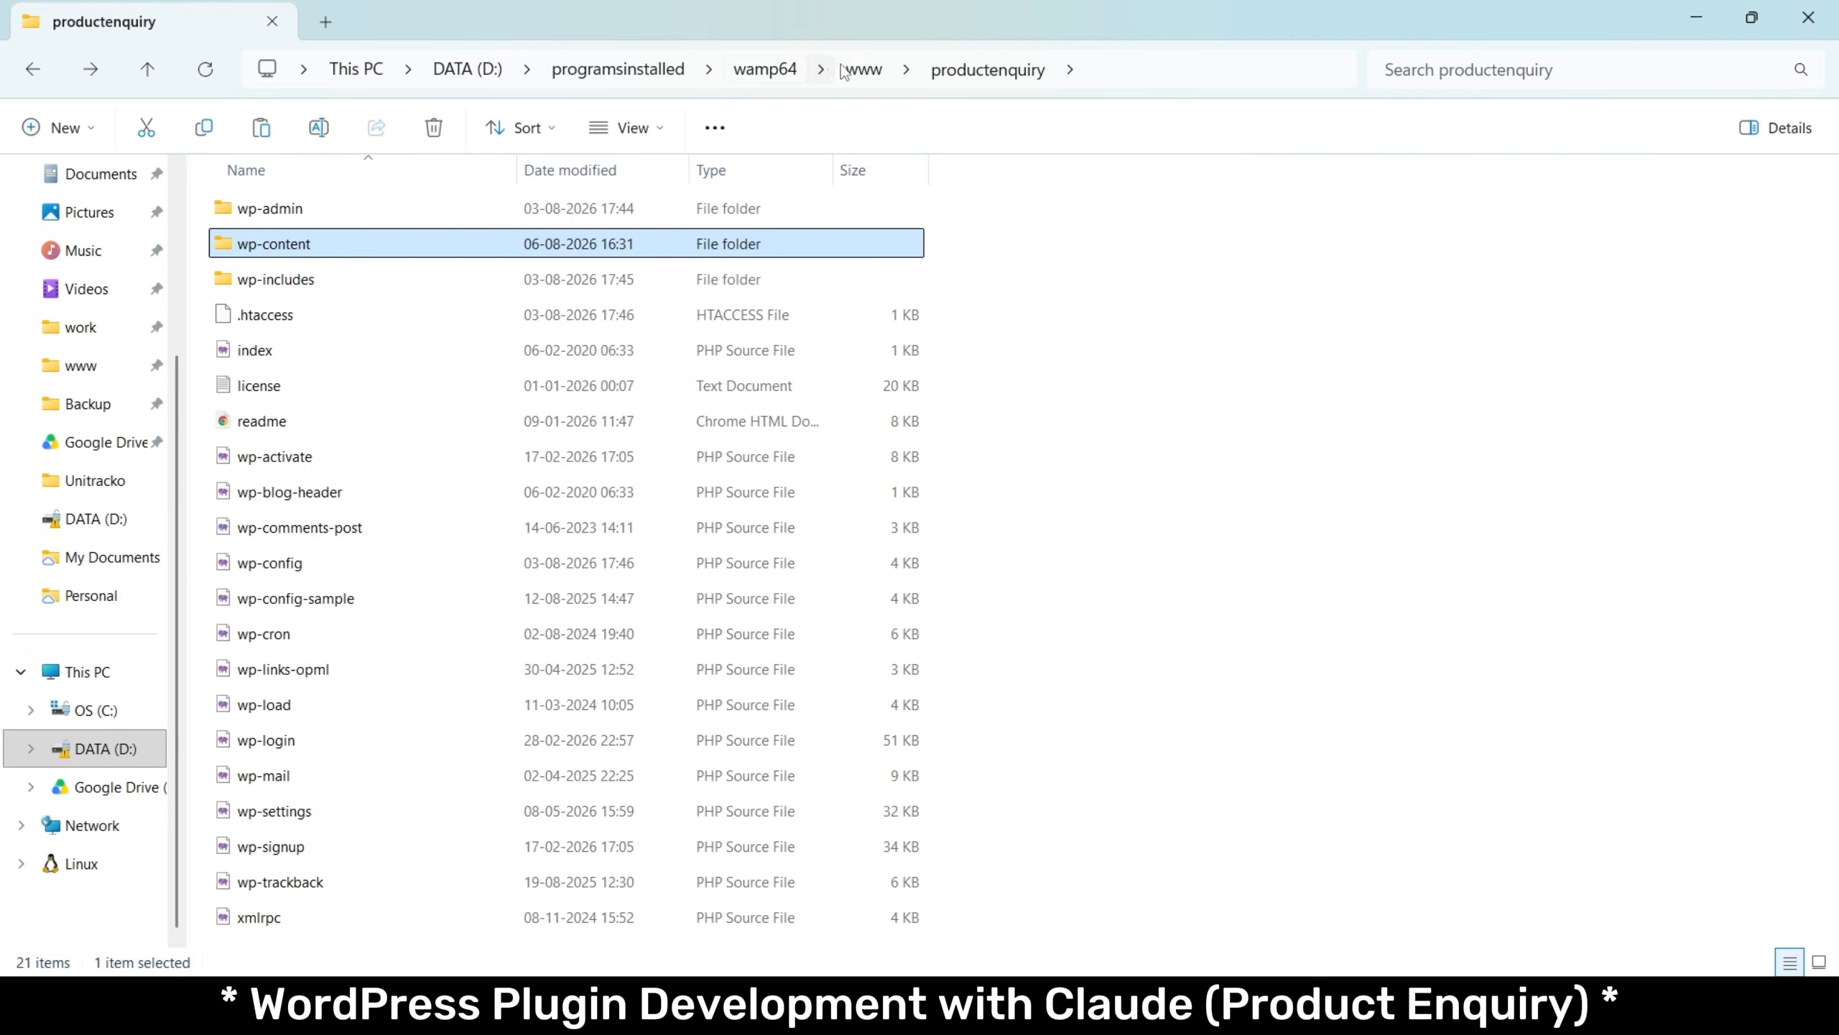
double_click(242, 246)
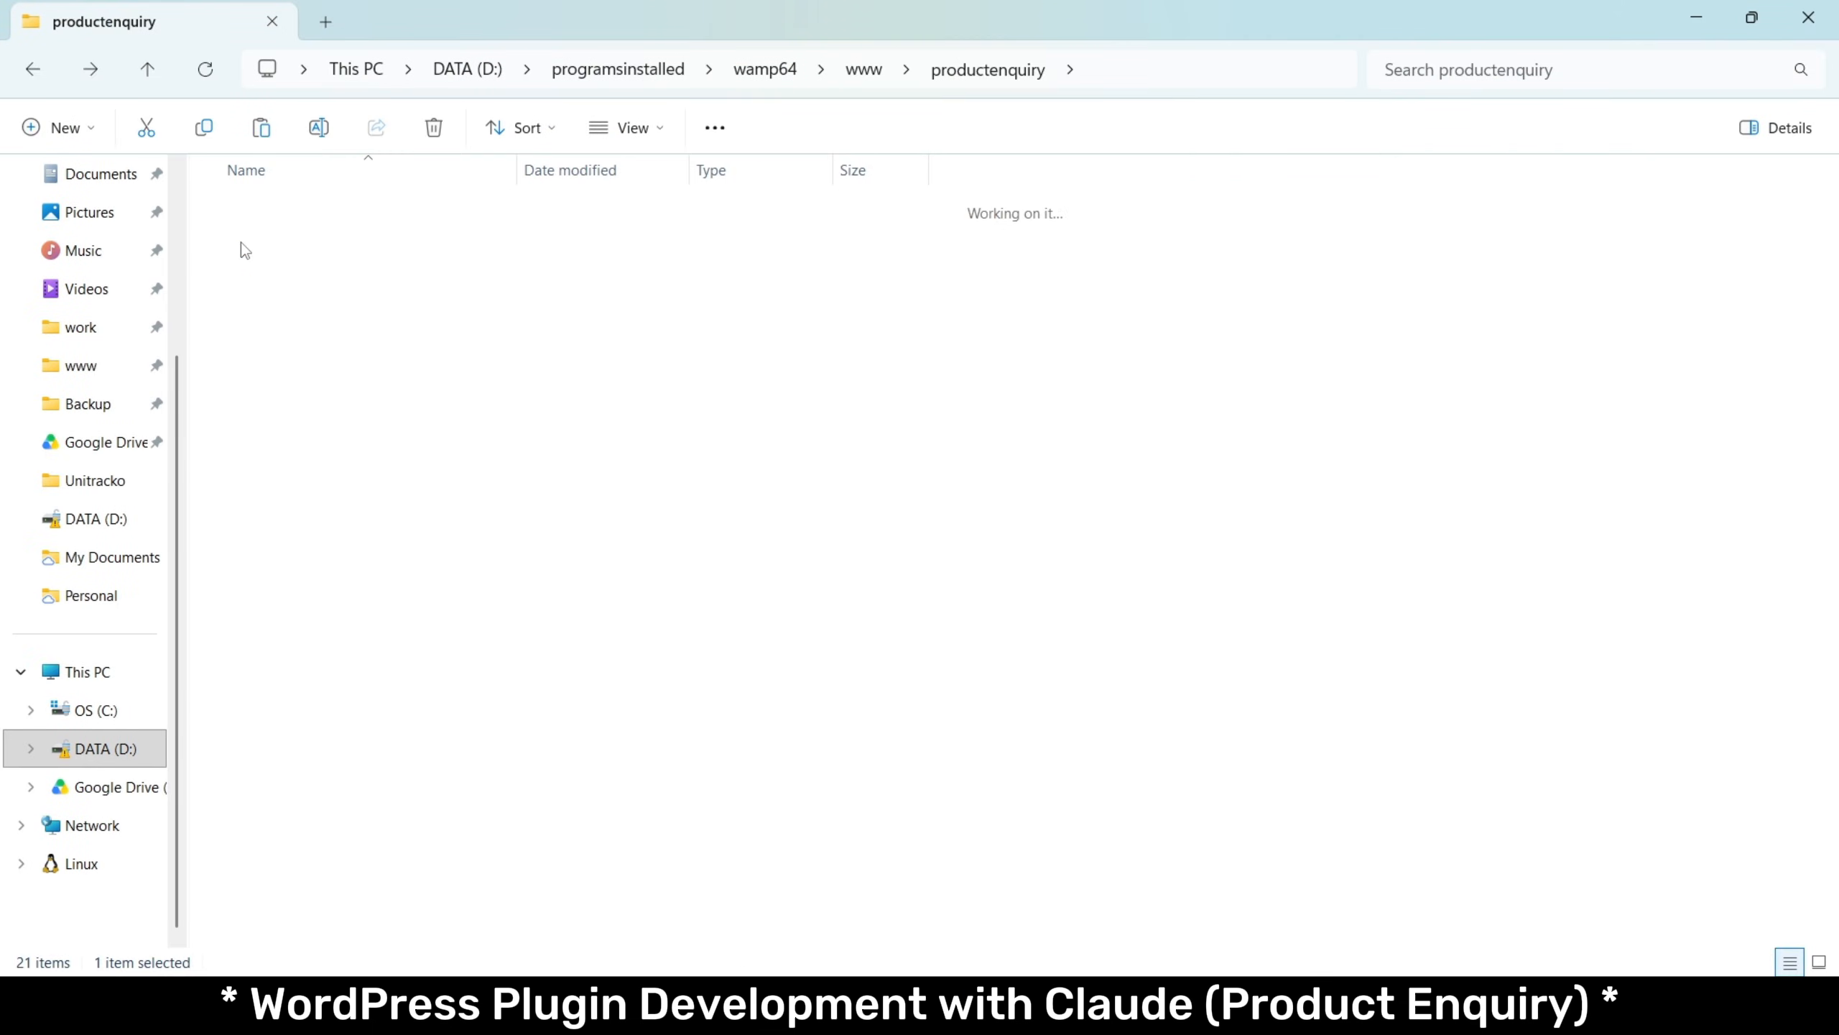
double_click(323, 223)
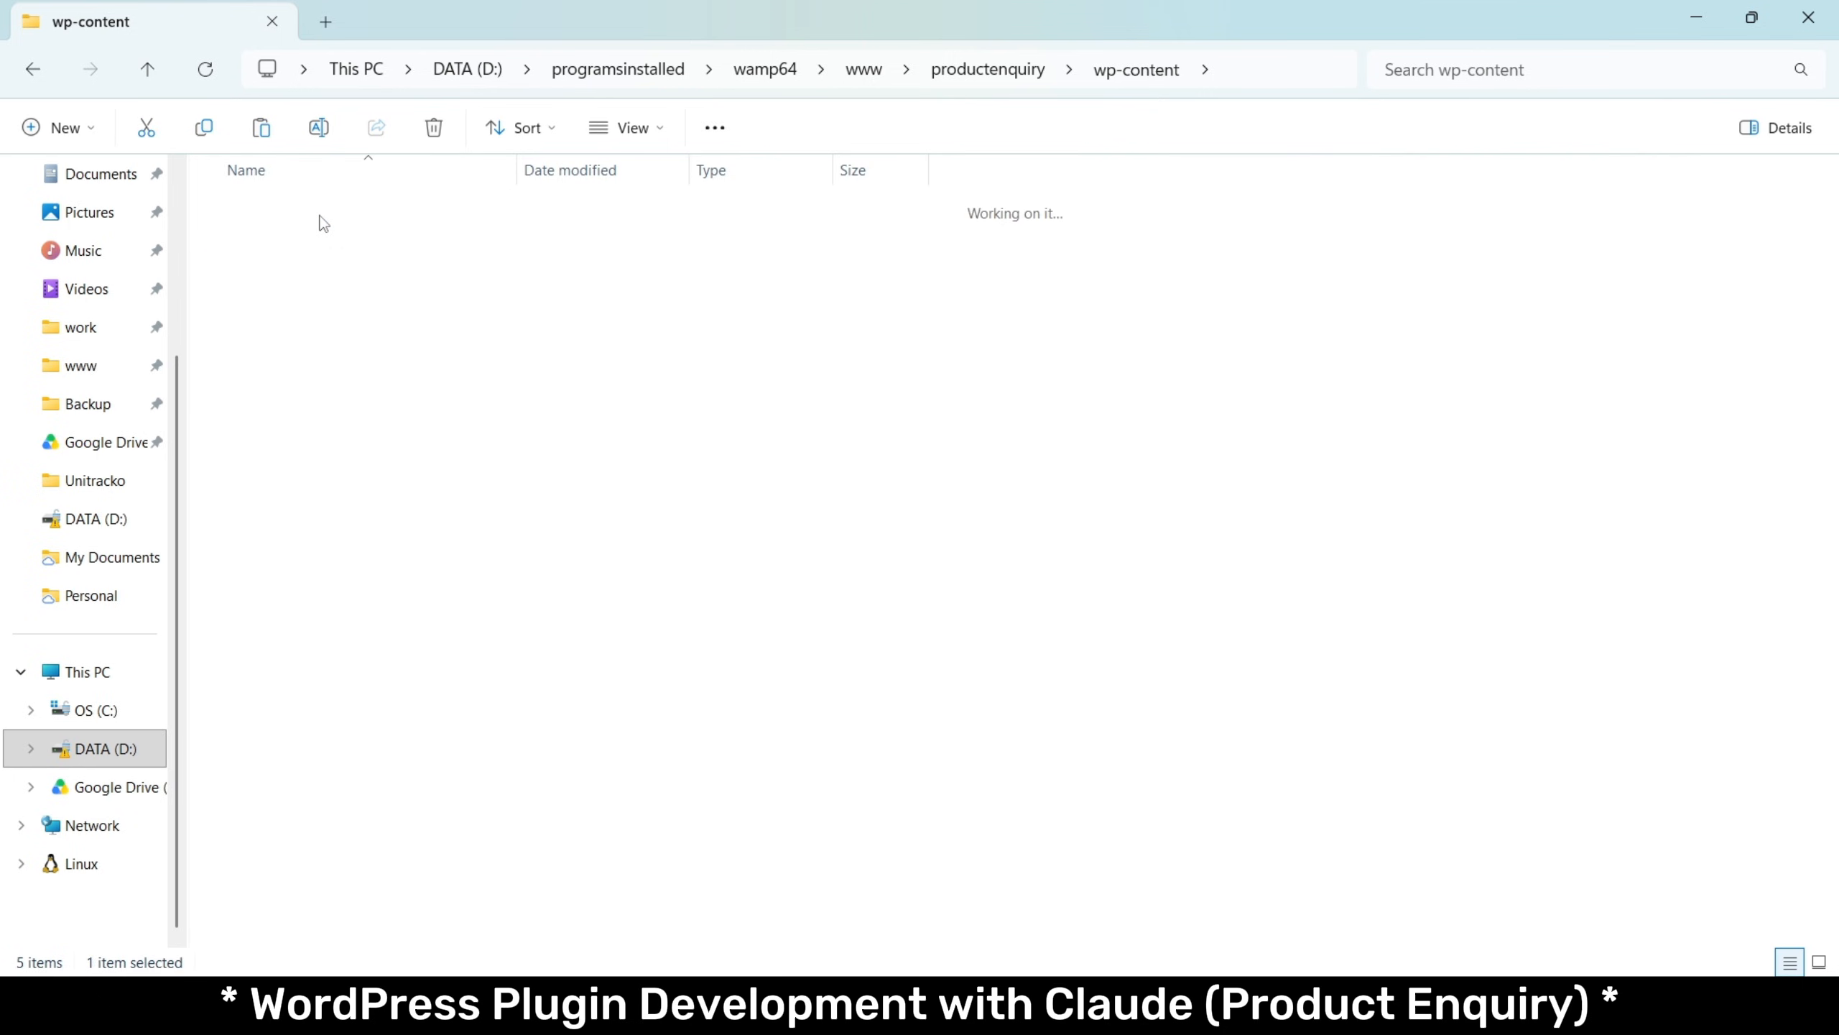
key("ctrl+v")
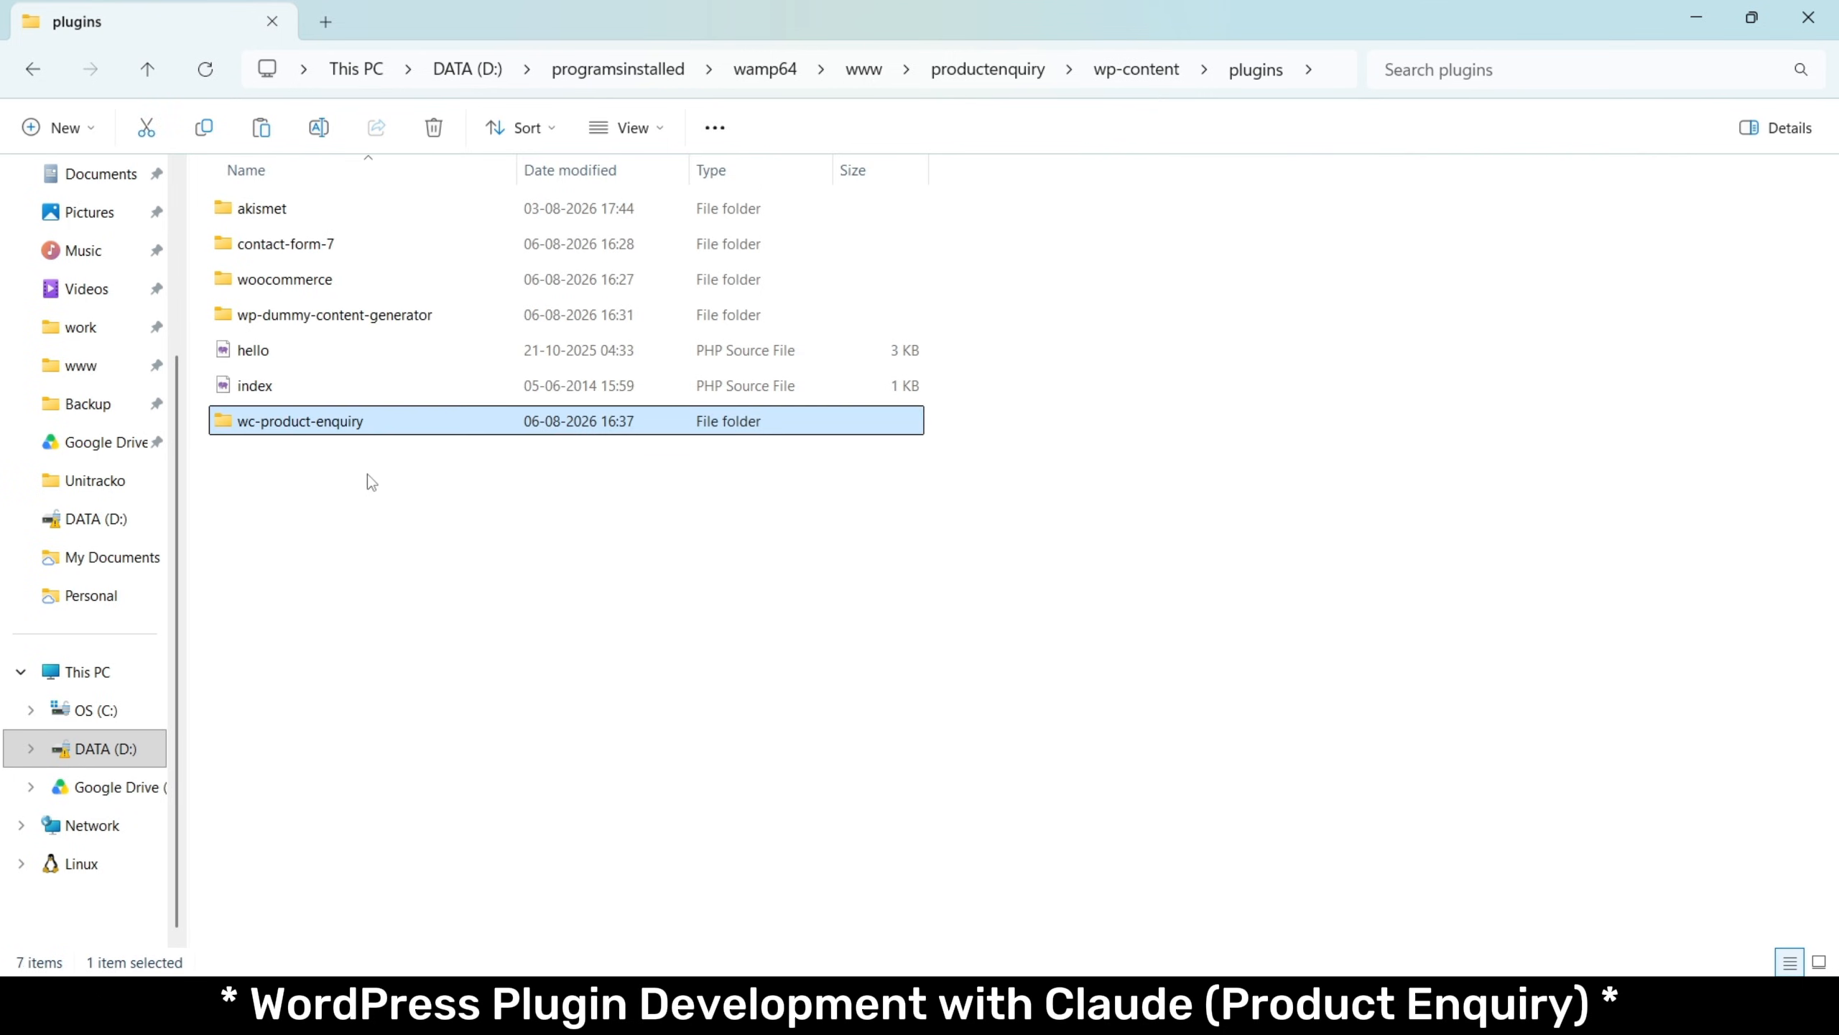
Return to the WordPress admin in the browser and activate the Product Enquiry for WooCommerce (CF7) plugin.
key("alt+Tab")
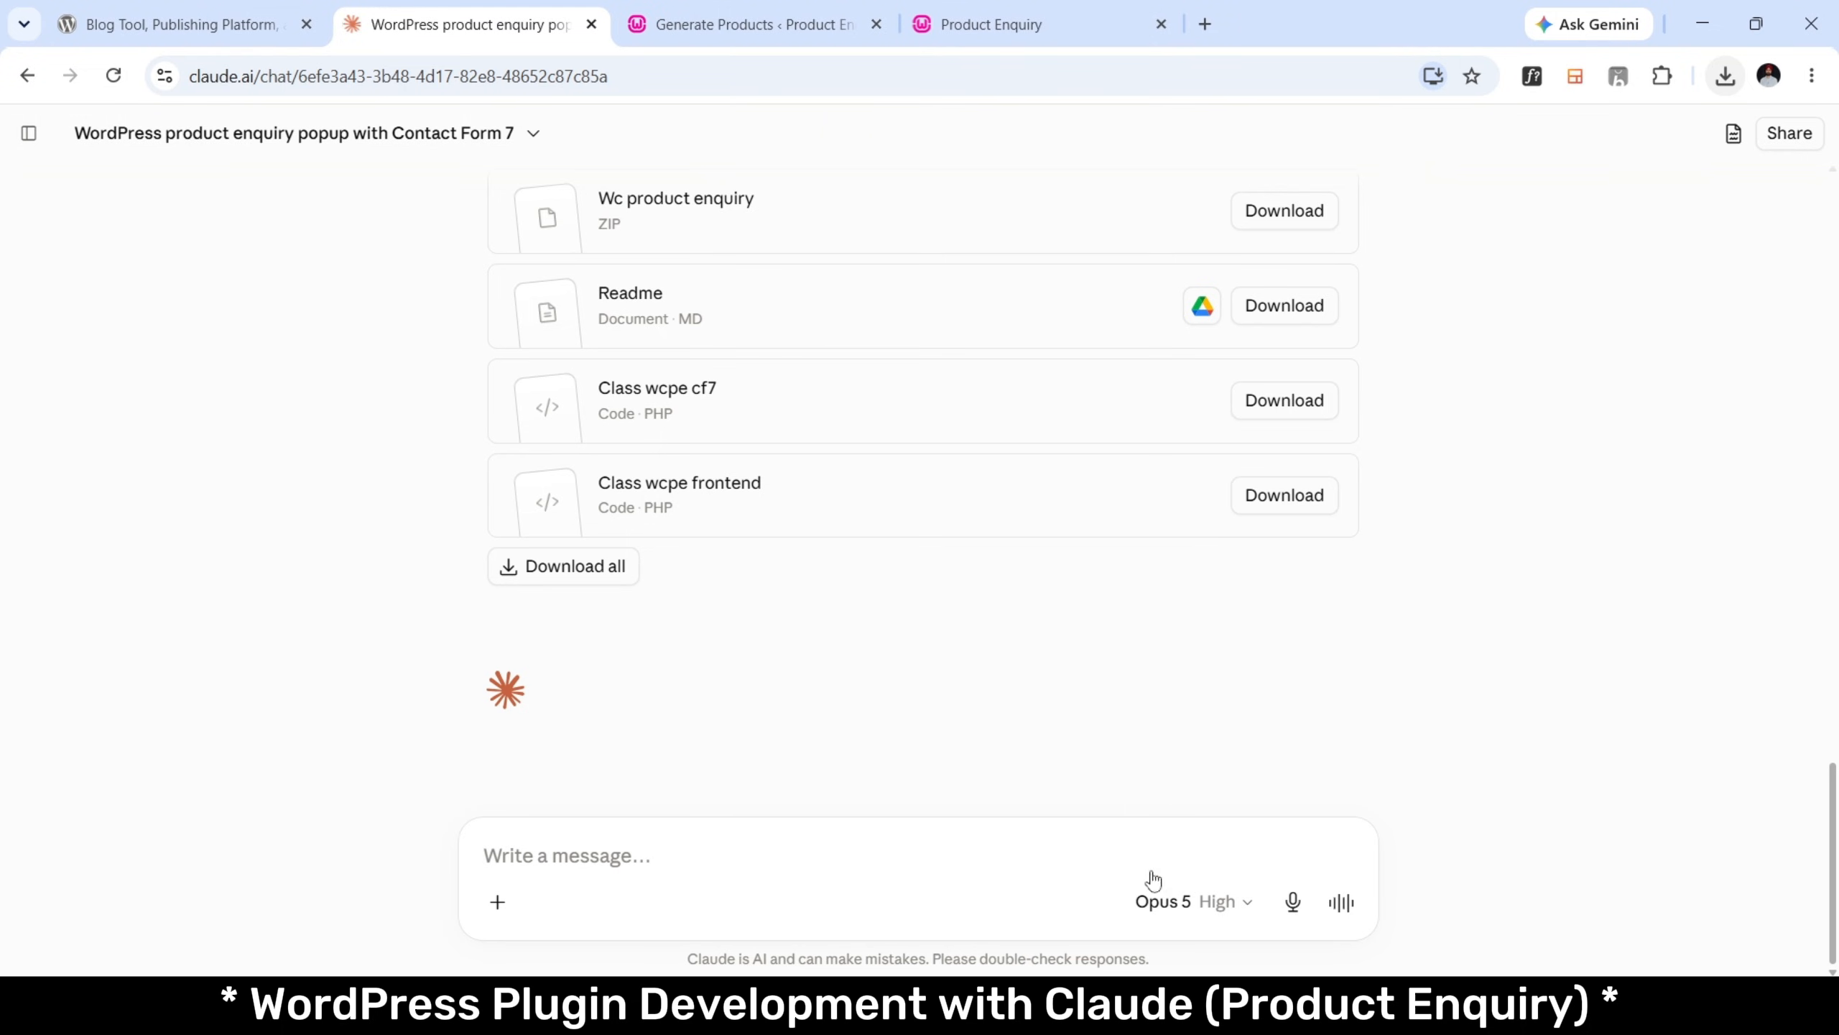
left_click(804, 9)
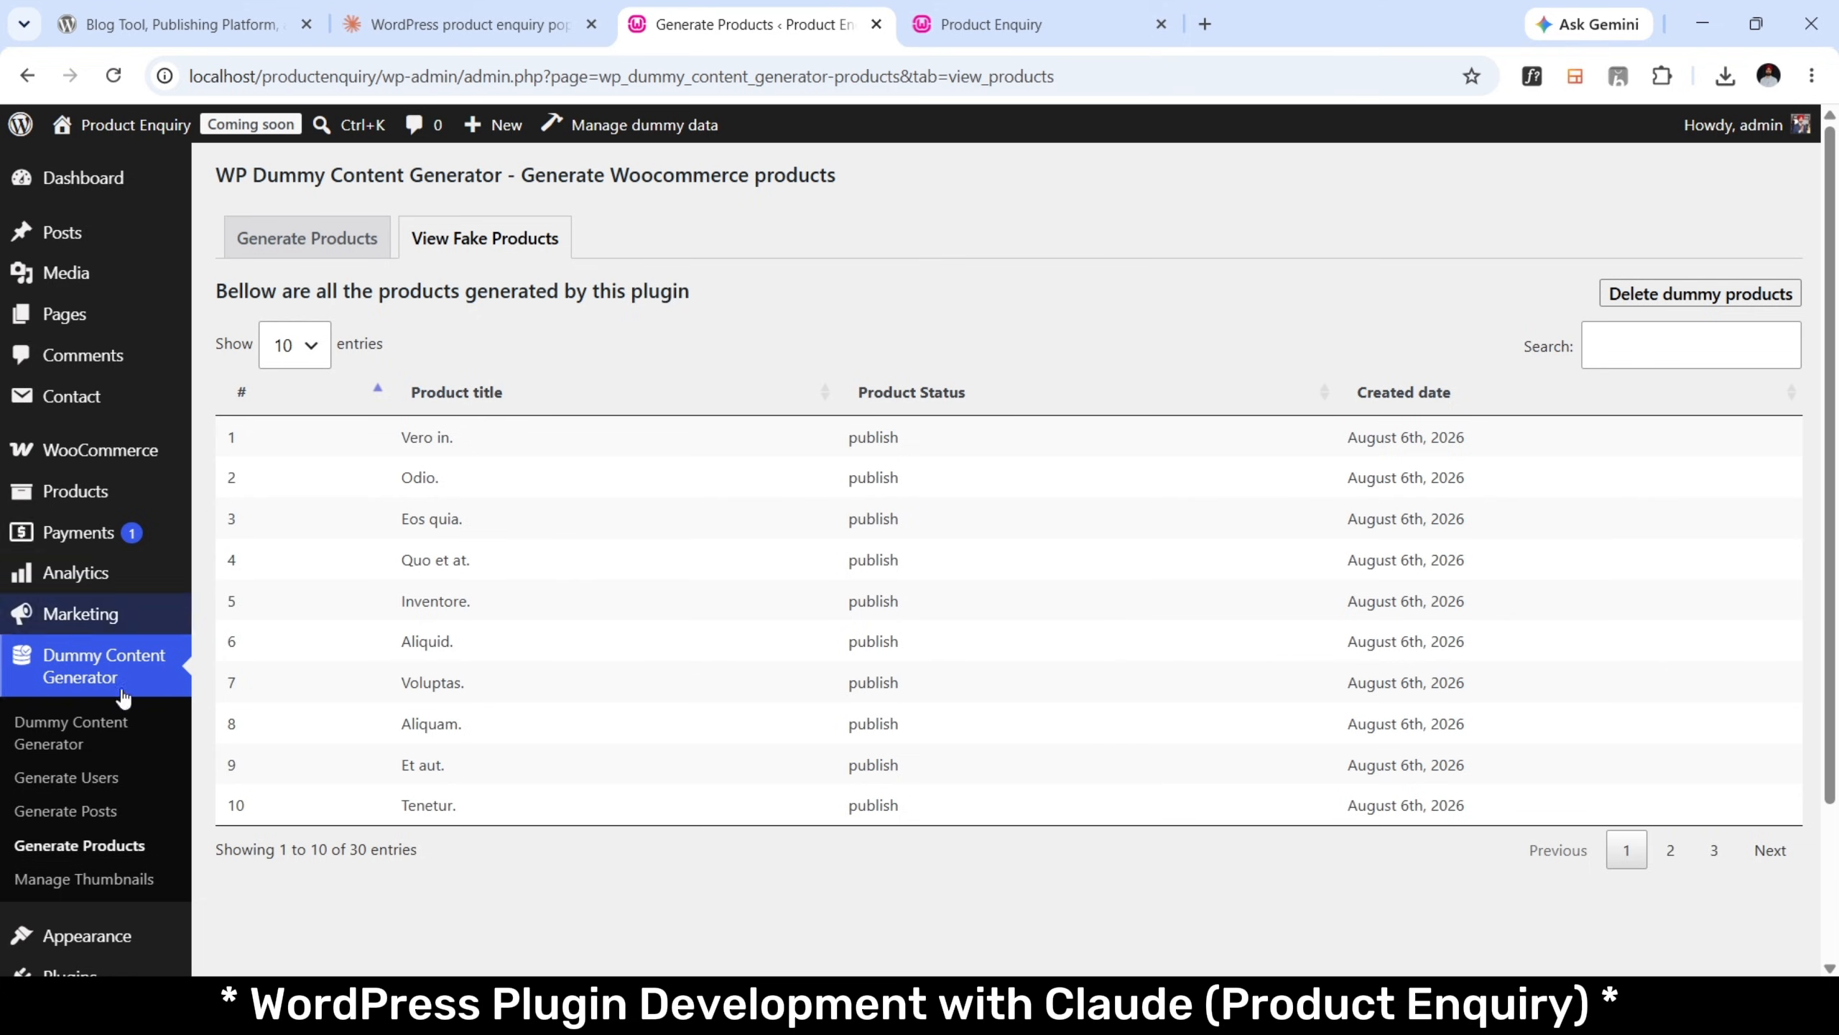
scroll(90, 841, "down", 2)
left_click(90, 818)
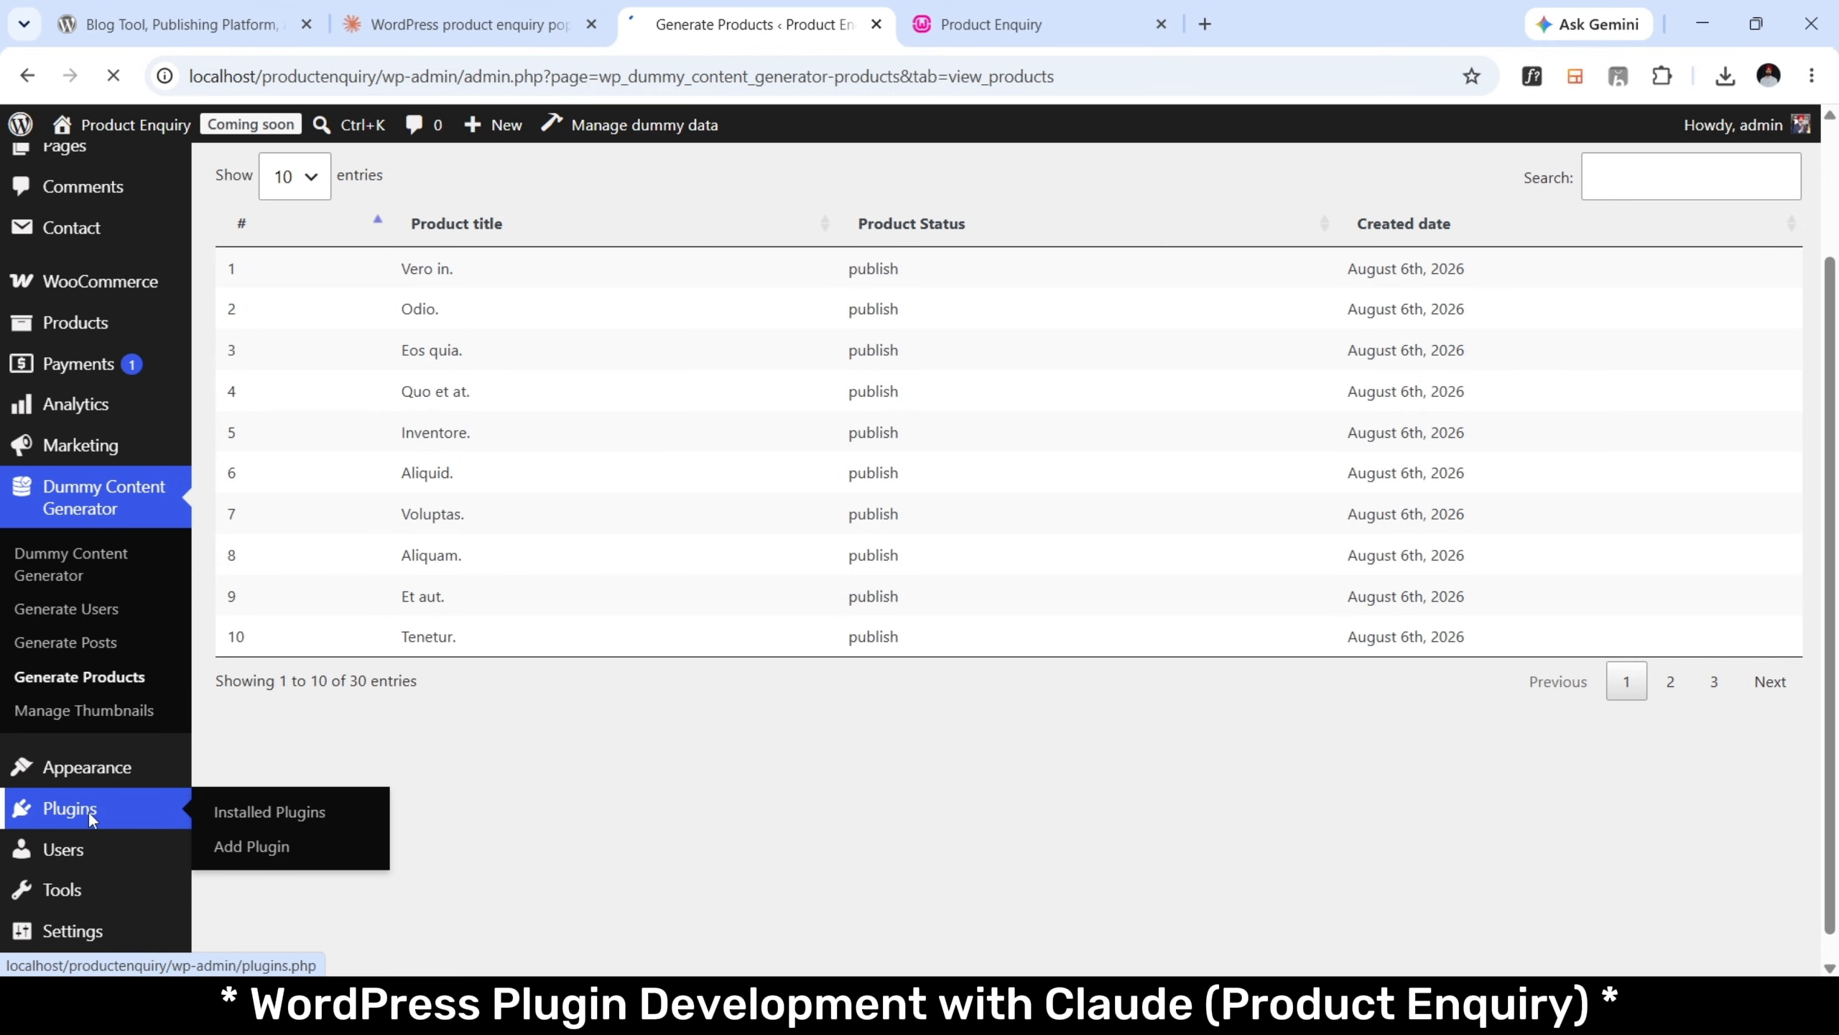
scroll(284, 800, "down", 3)
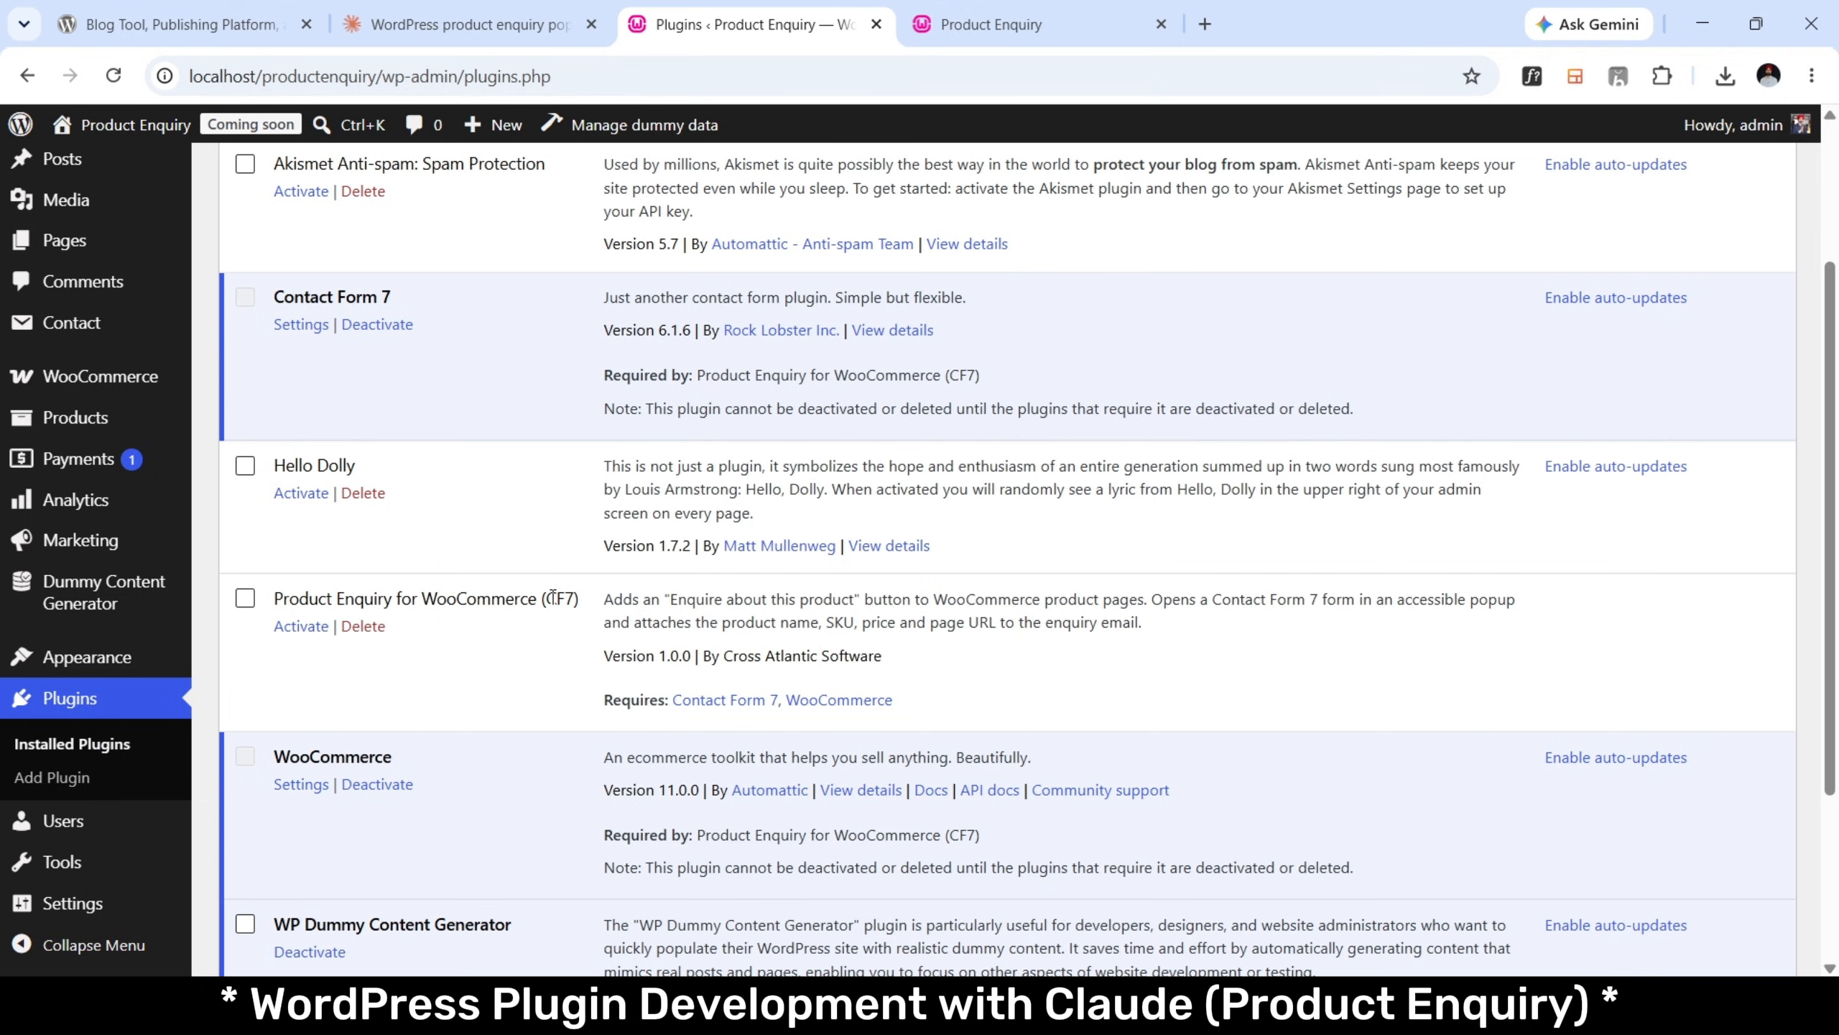
left_click(316, 626)
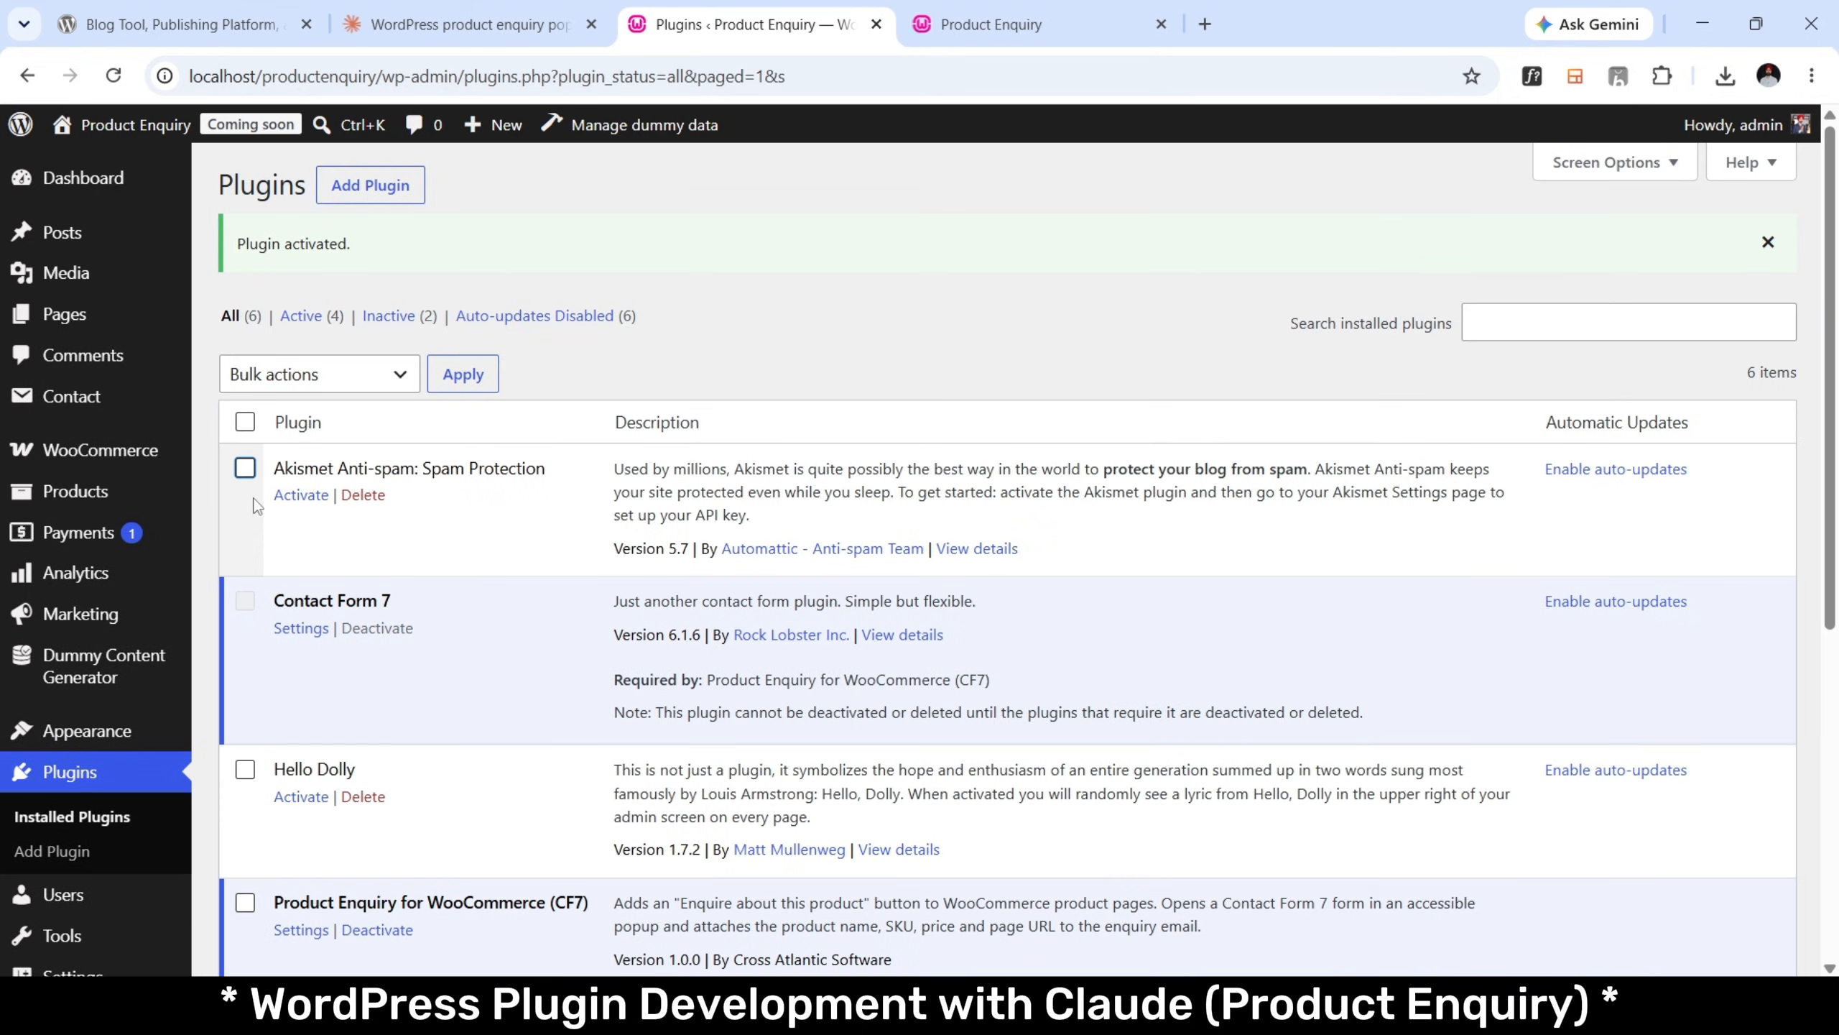
Open the Product Enquiry for WooCommerce (CF7) settings and check which contact forms are available for the popup.
scroll(123, 534, "down", 5)
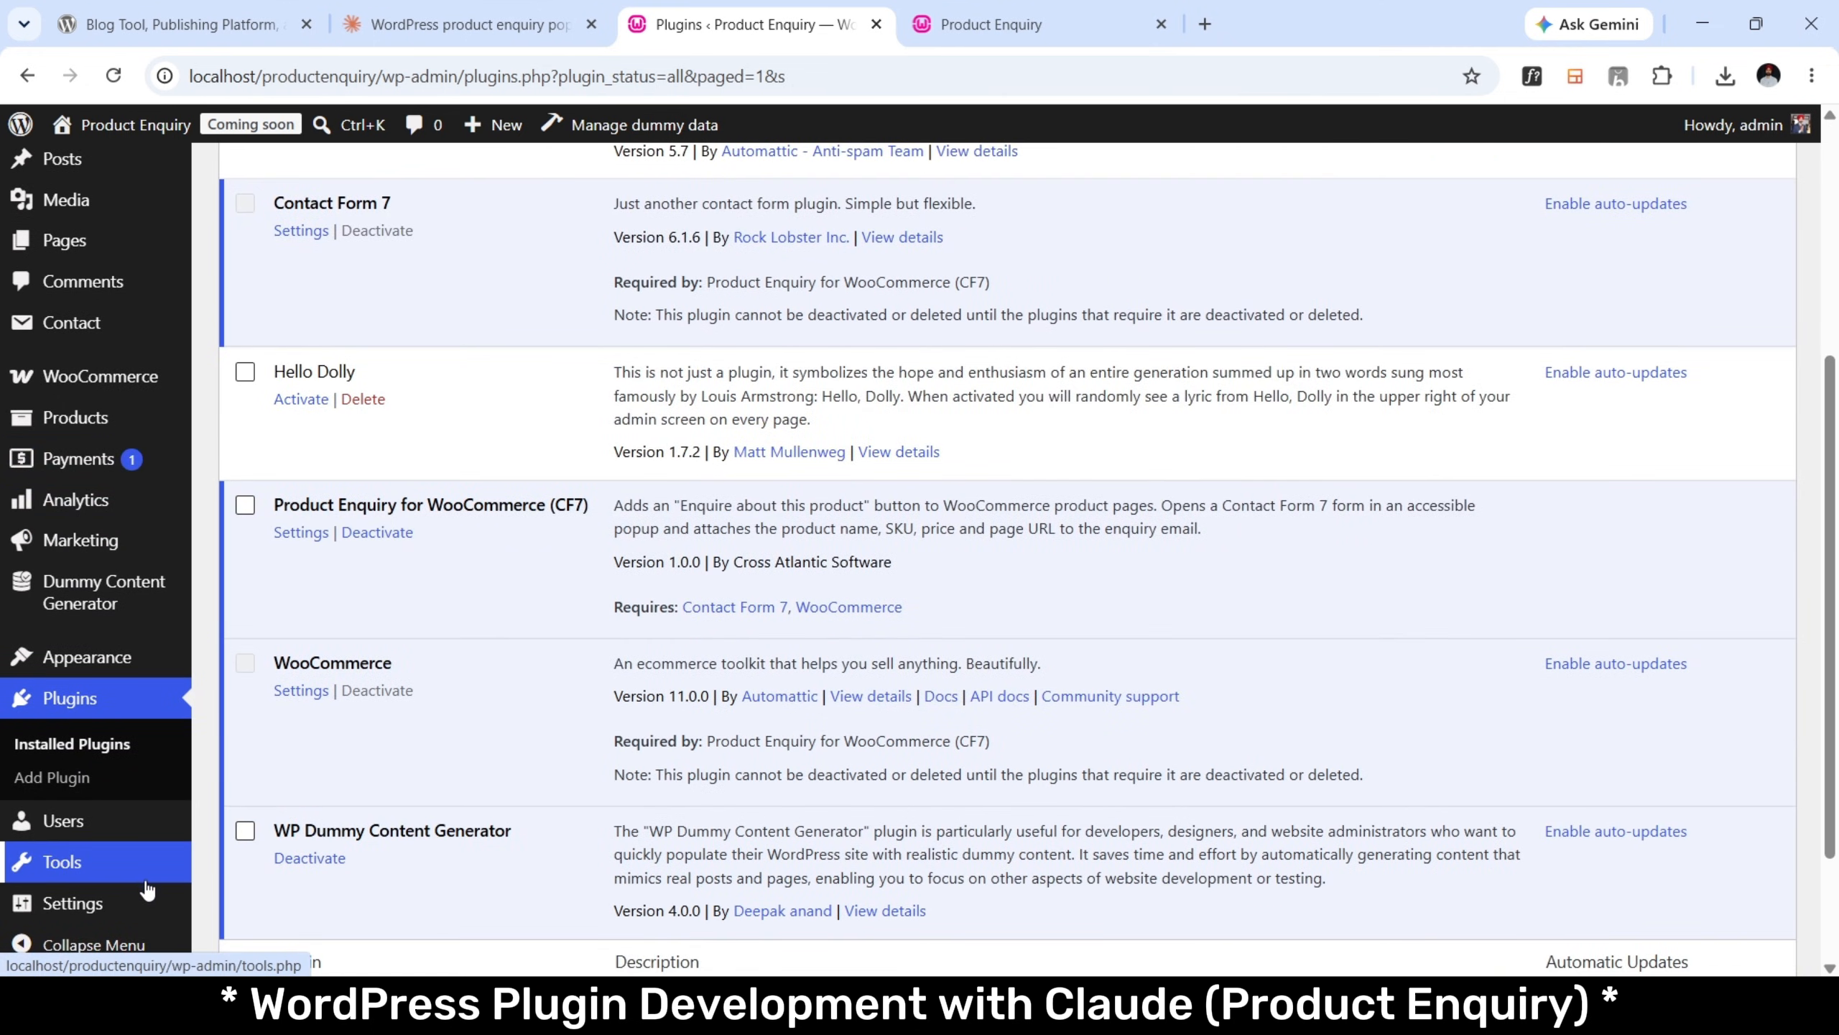
mouse_move(158, 914)
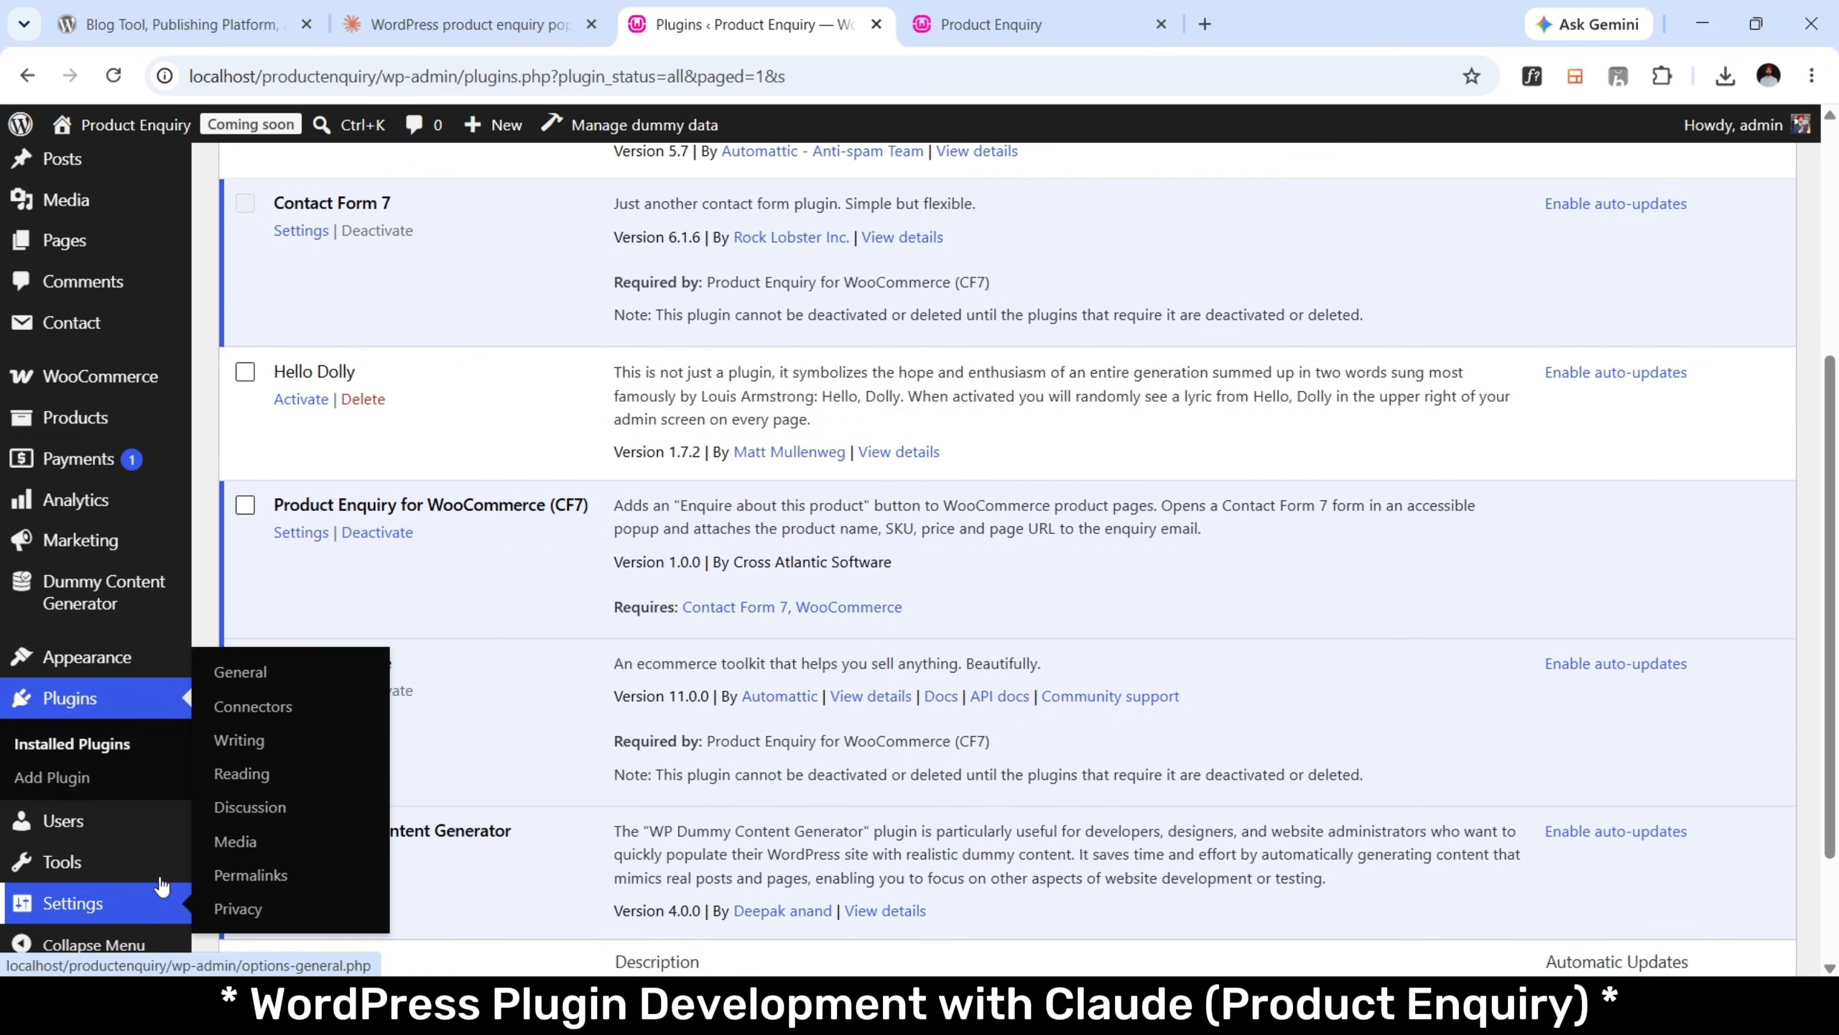
mouse_move(132, 852)
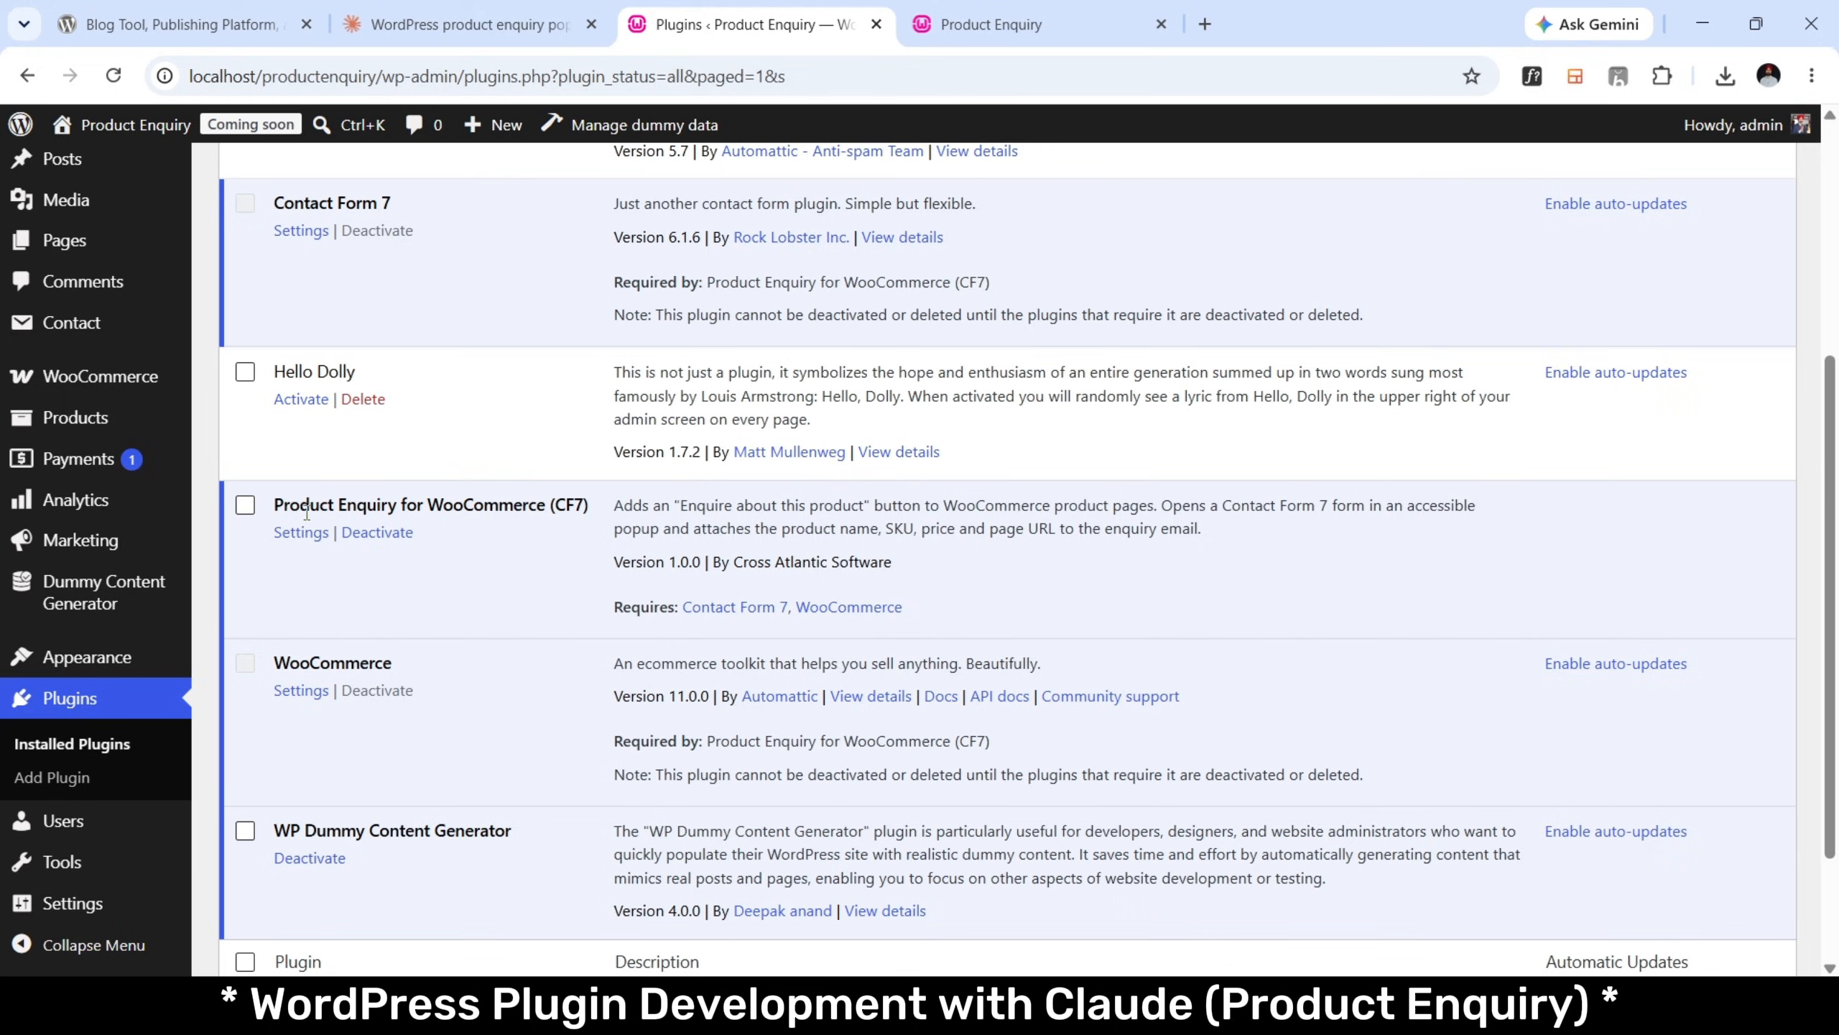
left_click(288, 536)
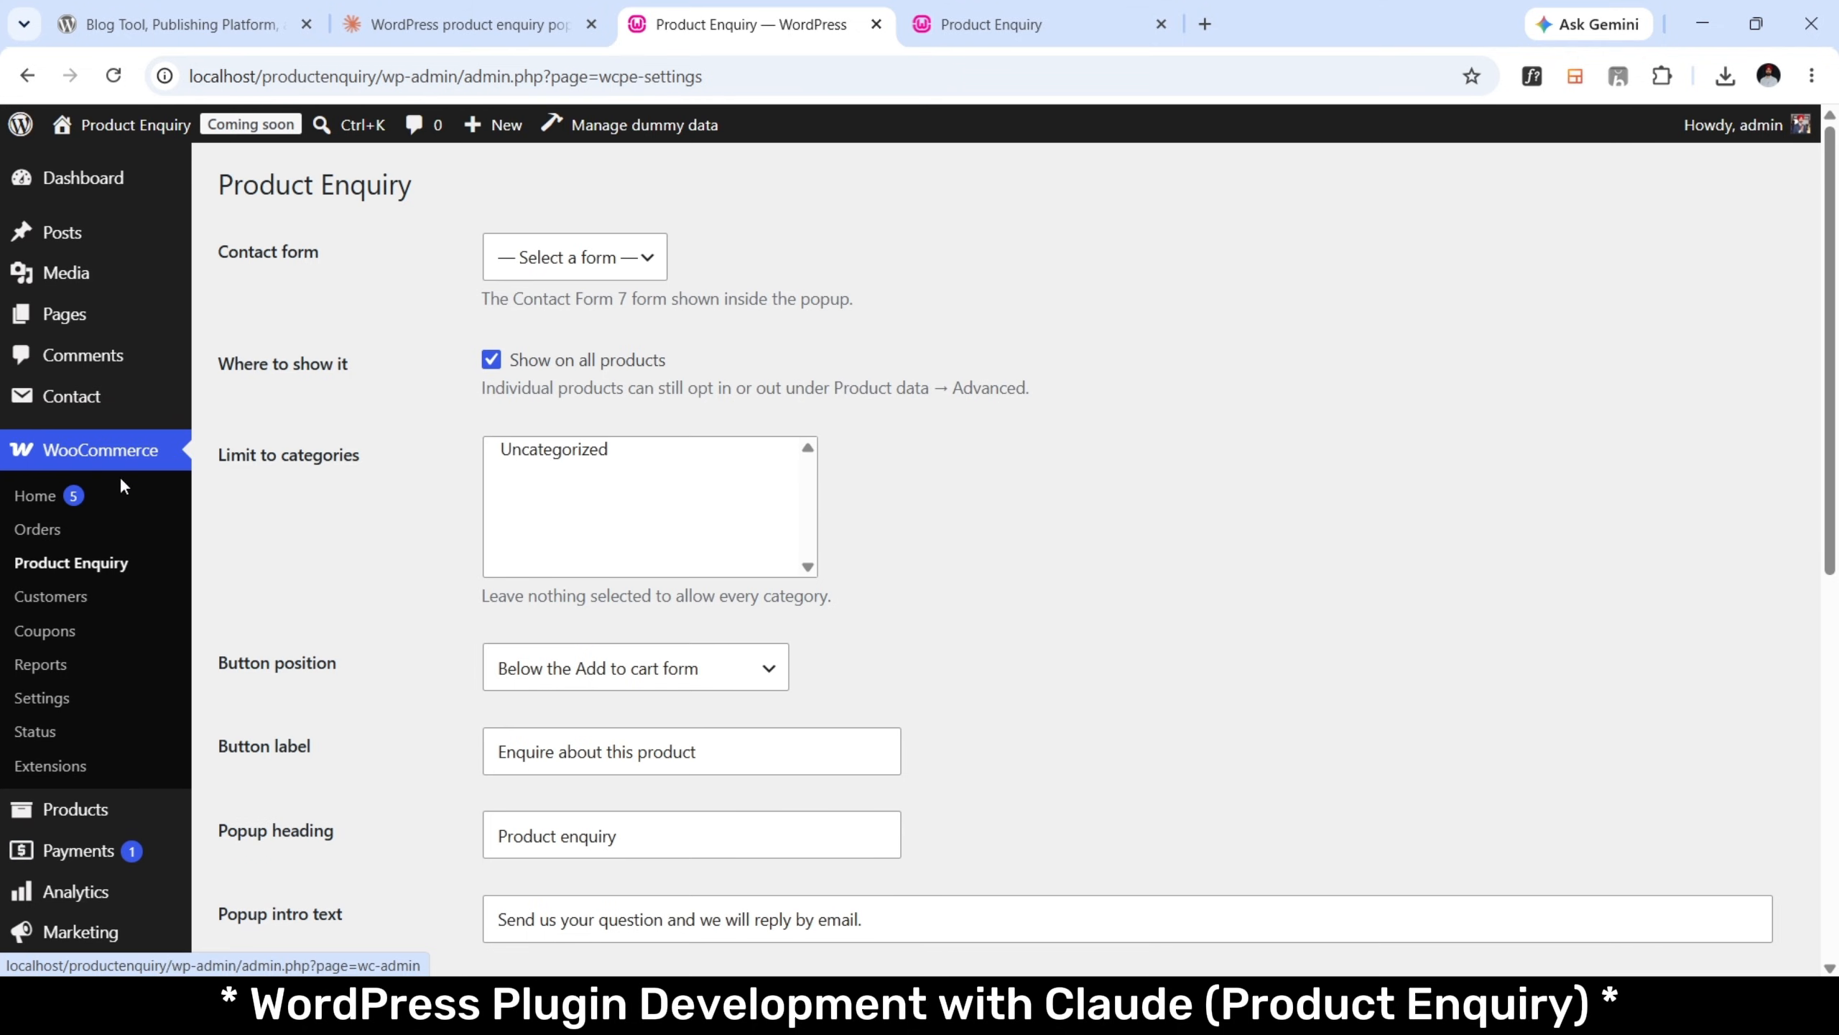
left_click(626, 261)
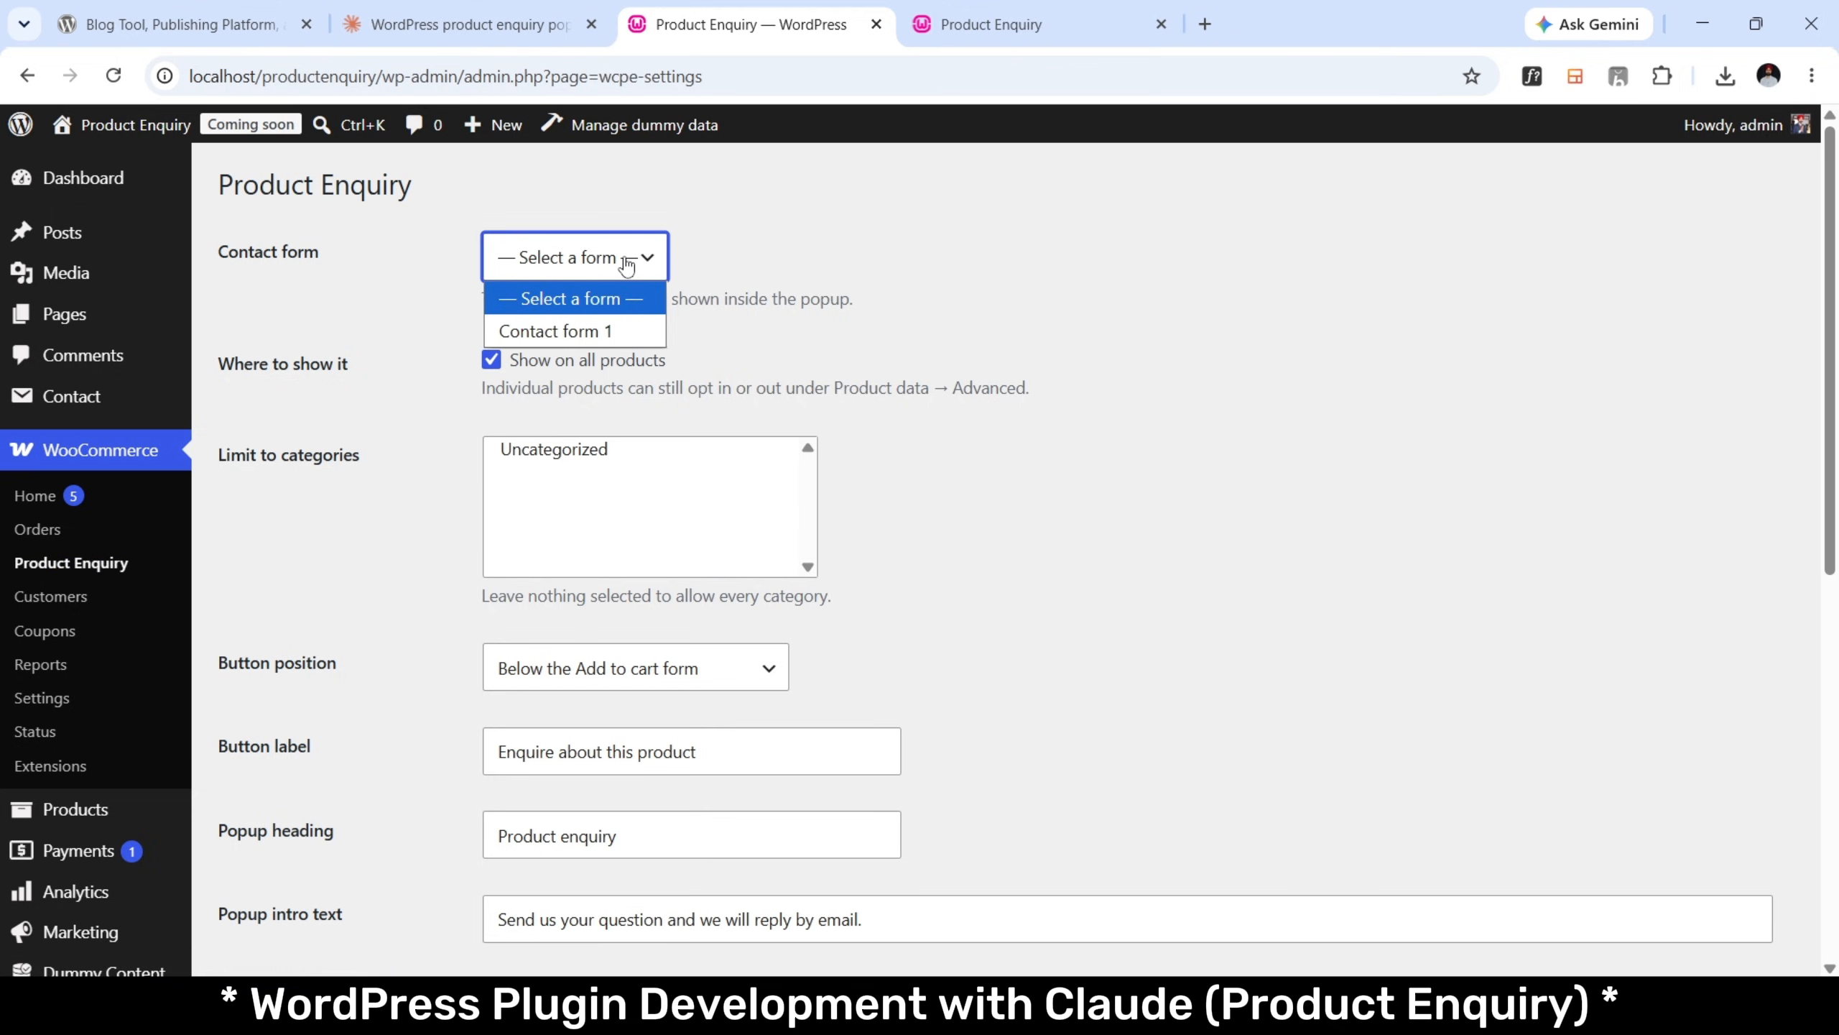
Rename the Contact Form 7 form "Contact form 1" to "Product Query" and save it.
left_click(126, 396)
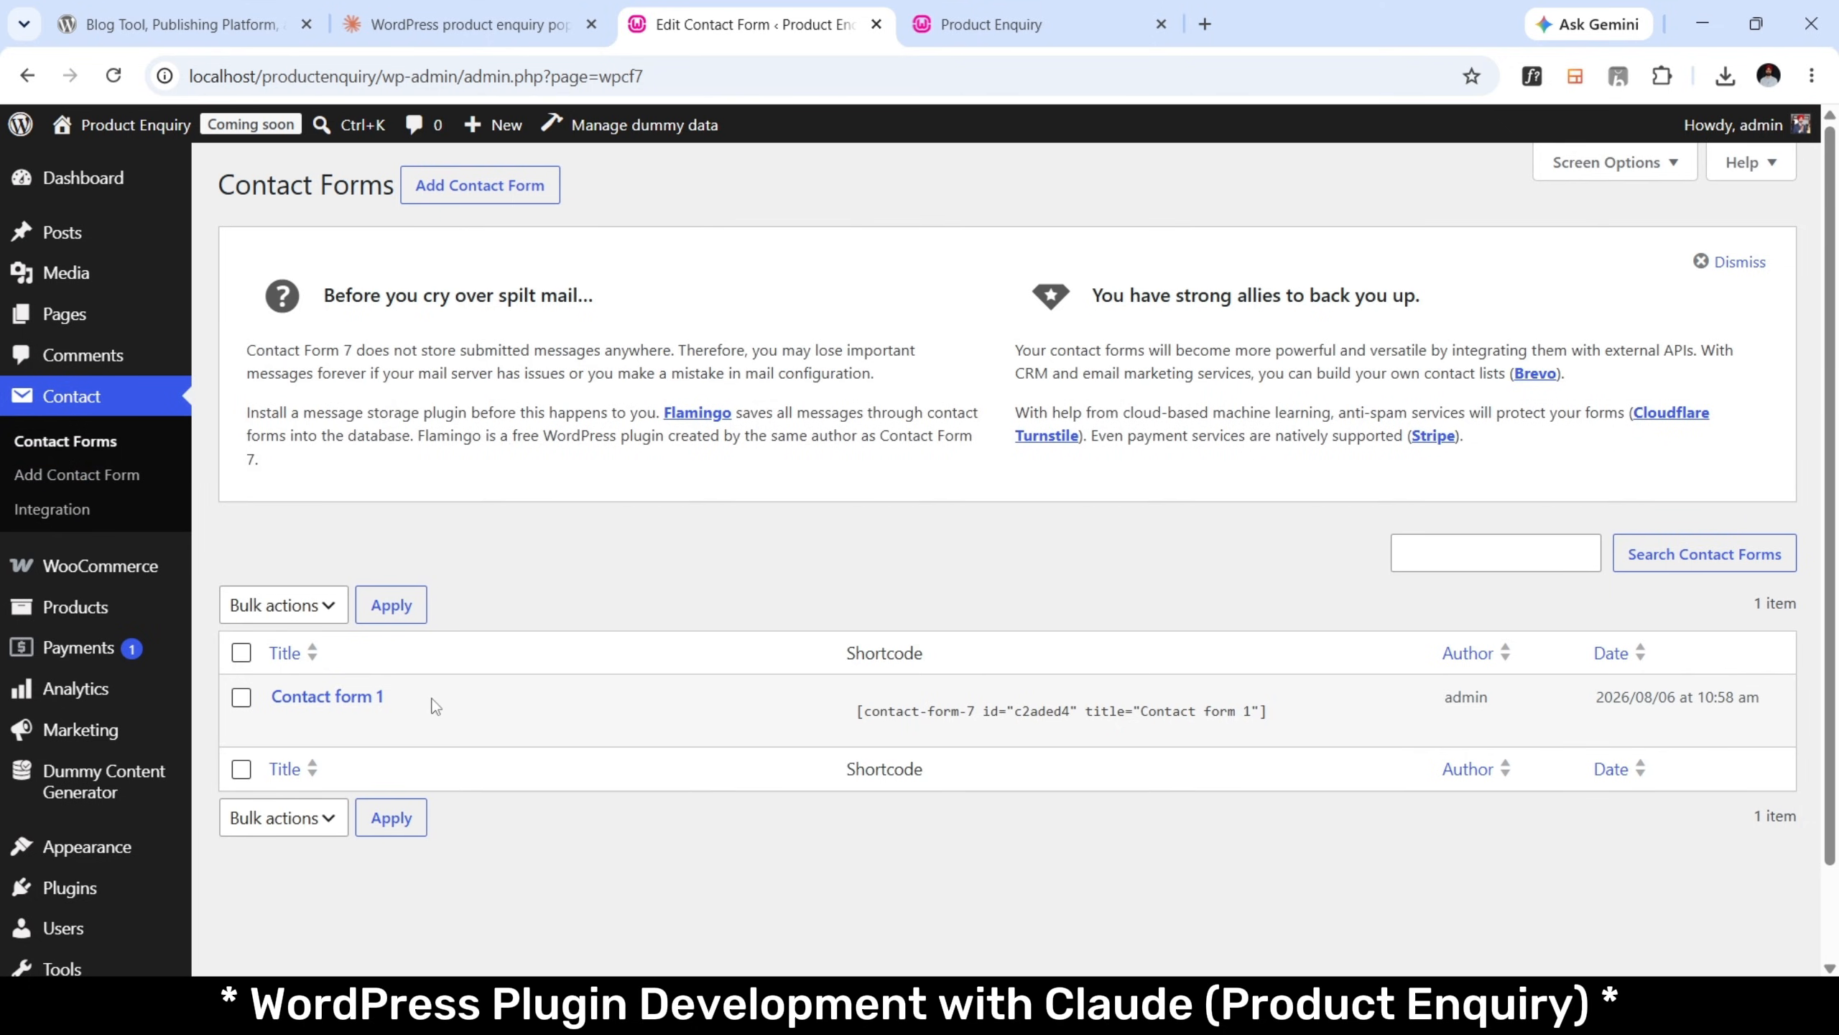
left_click(366, 699)
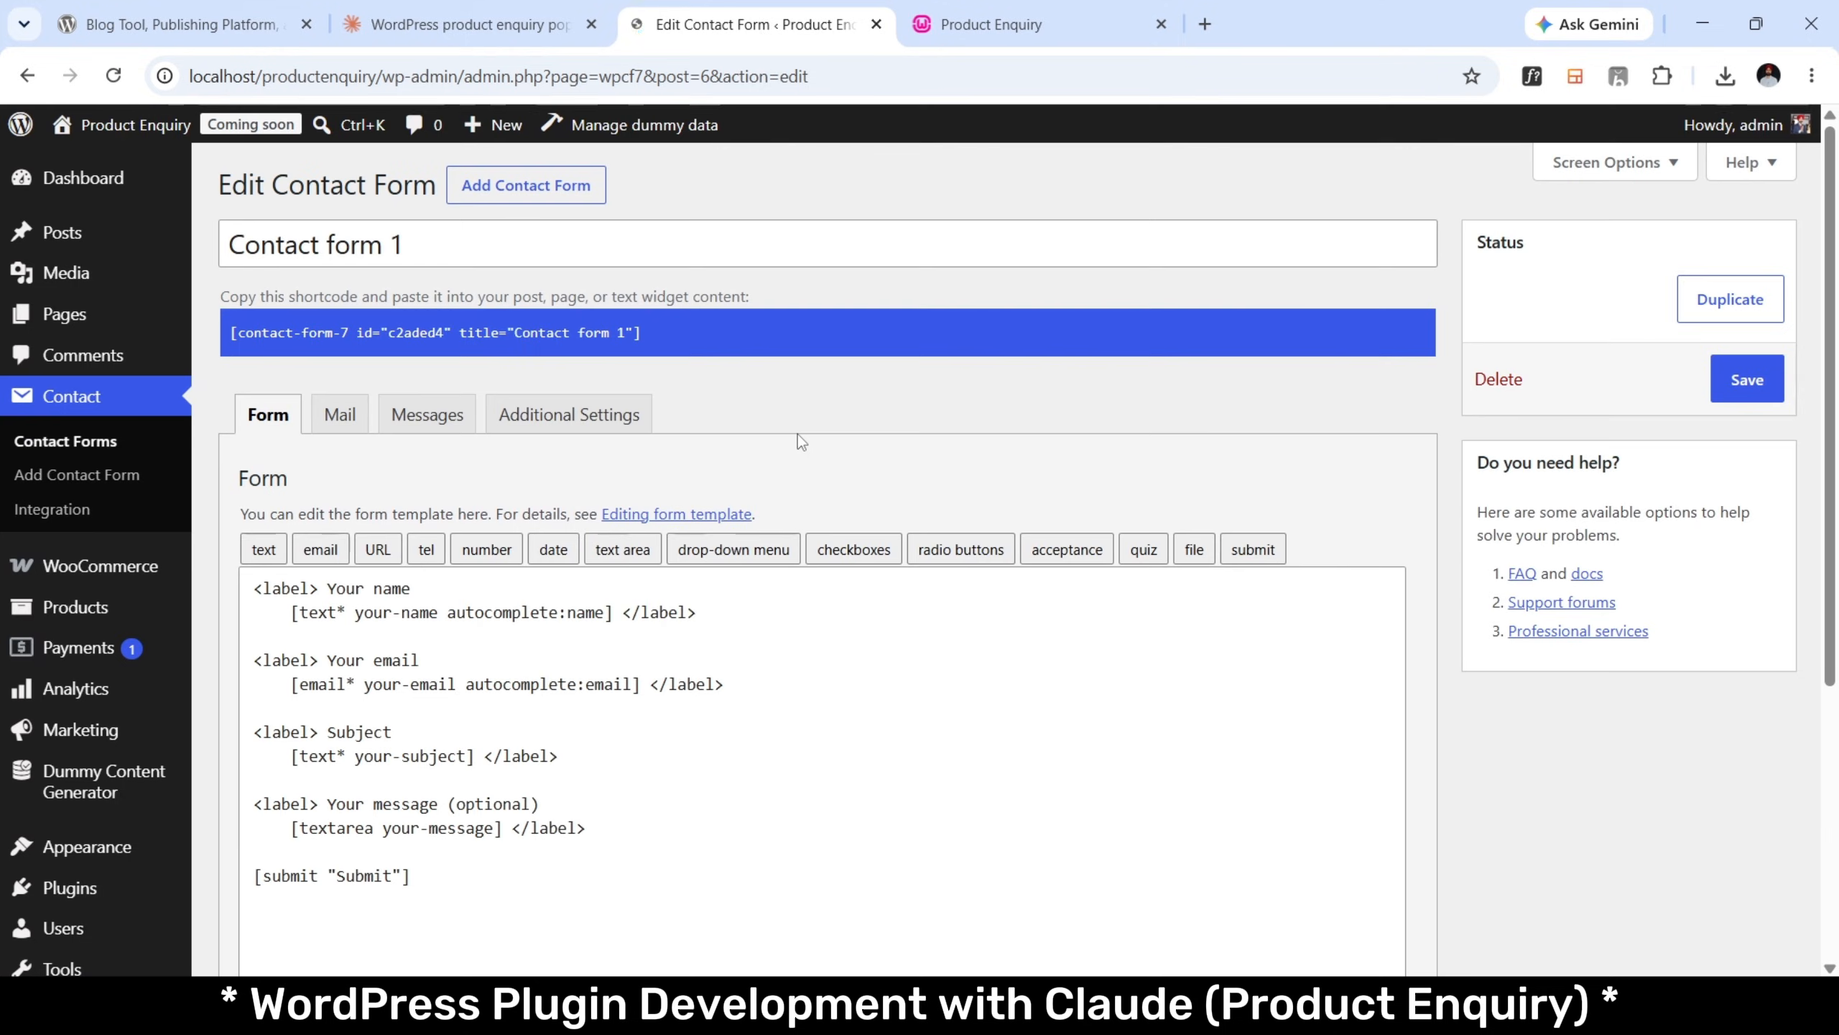
left_click(940, 233)
key("ctrl+a")
type("P")
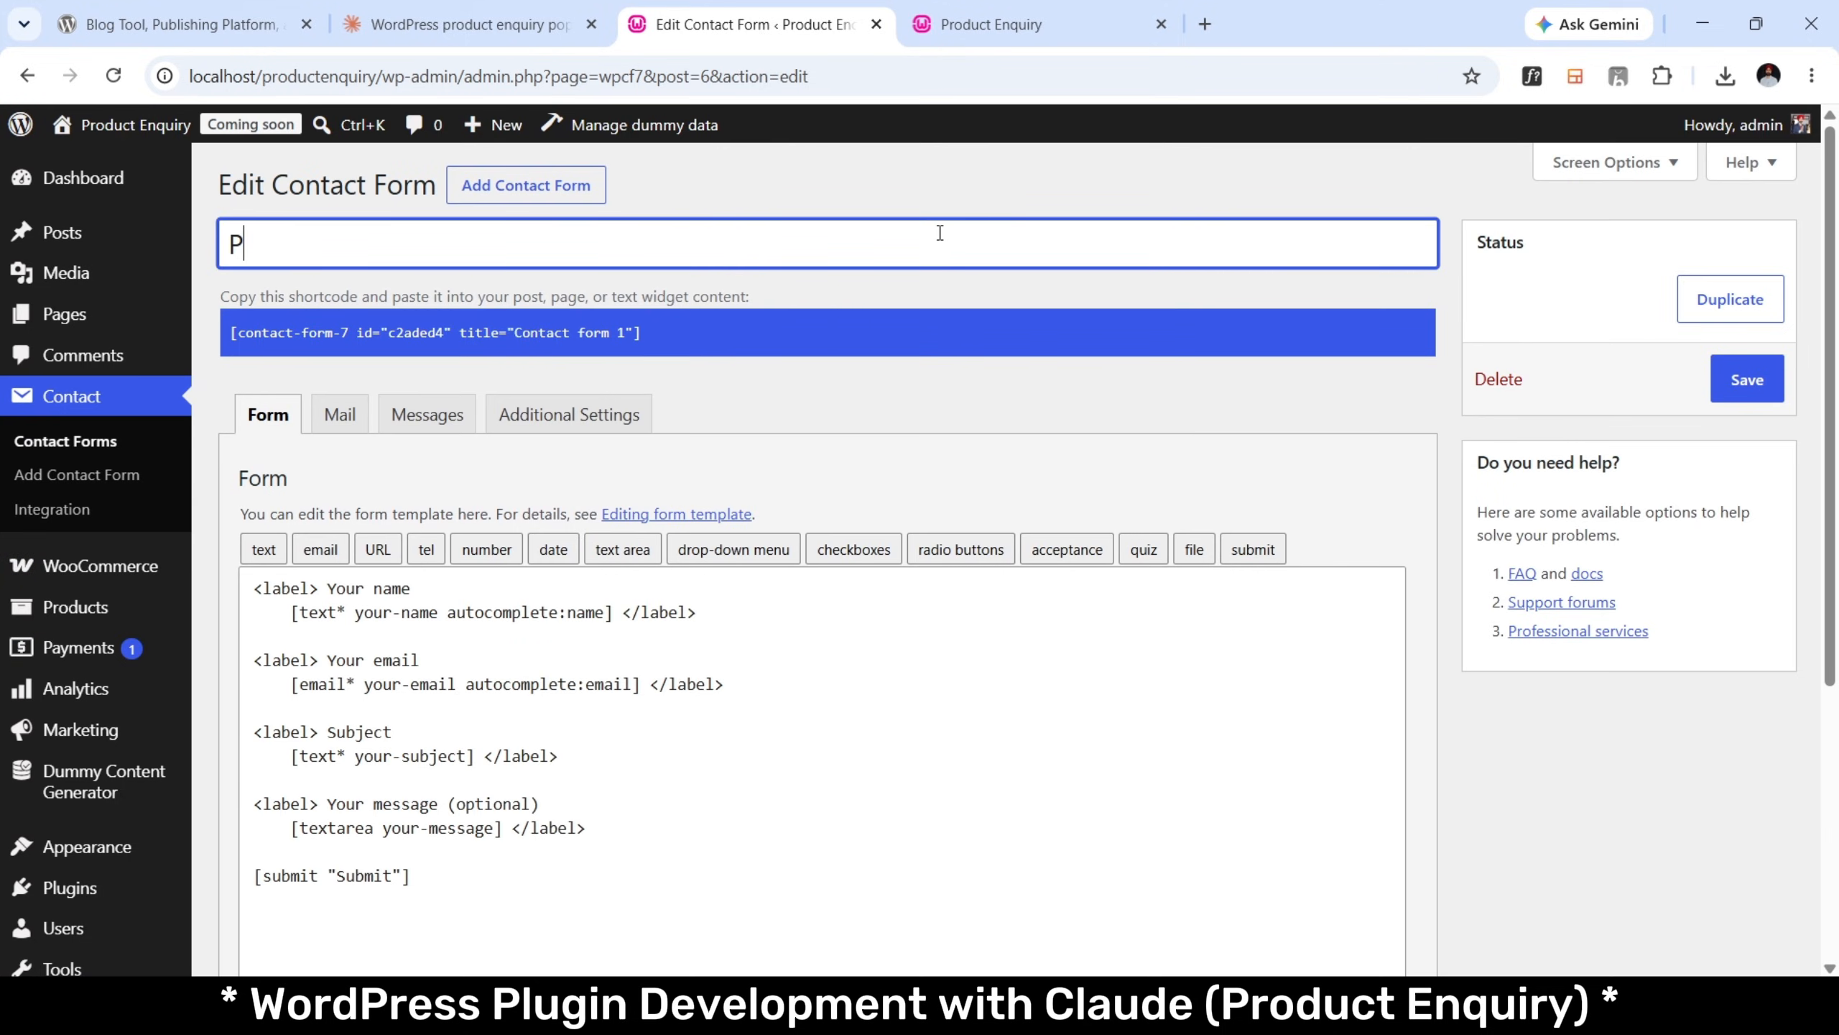
type("roduct Query")
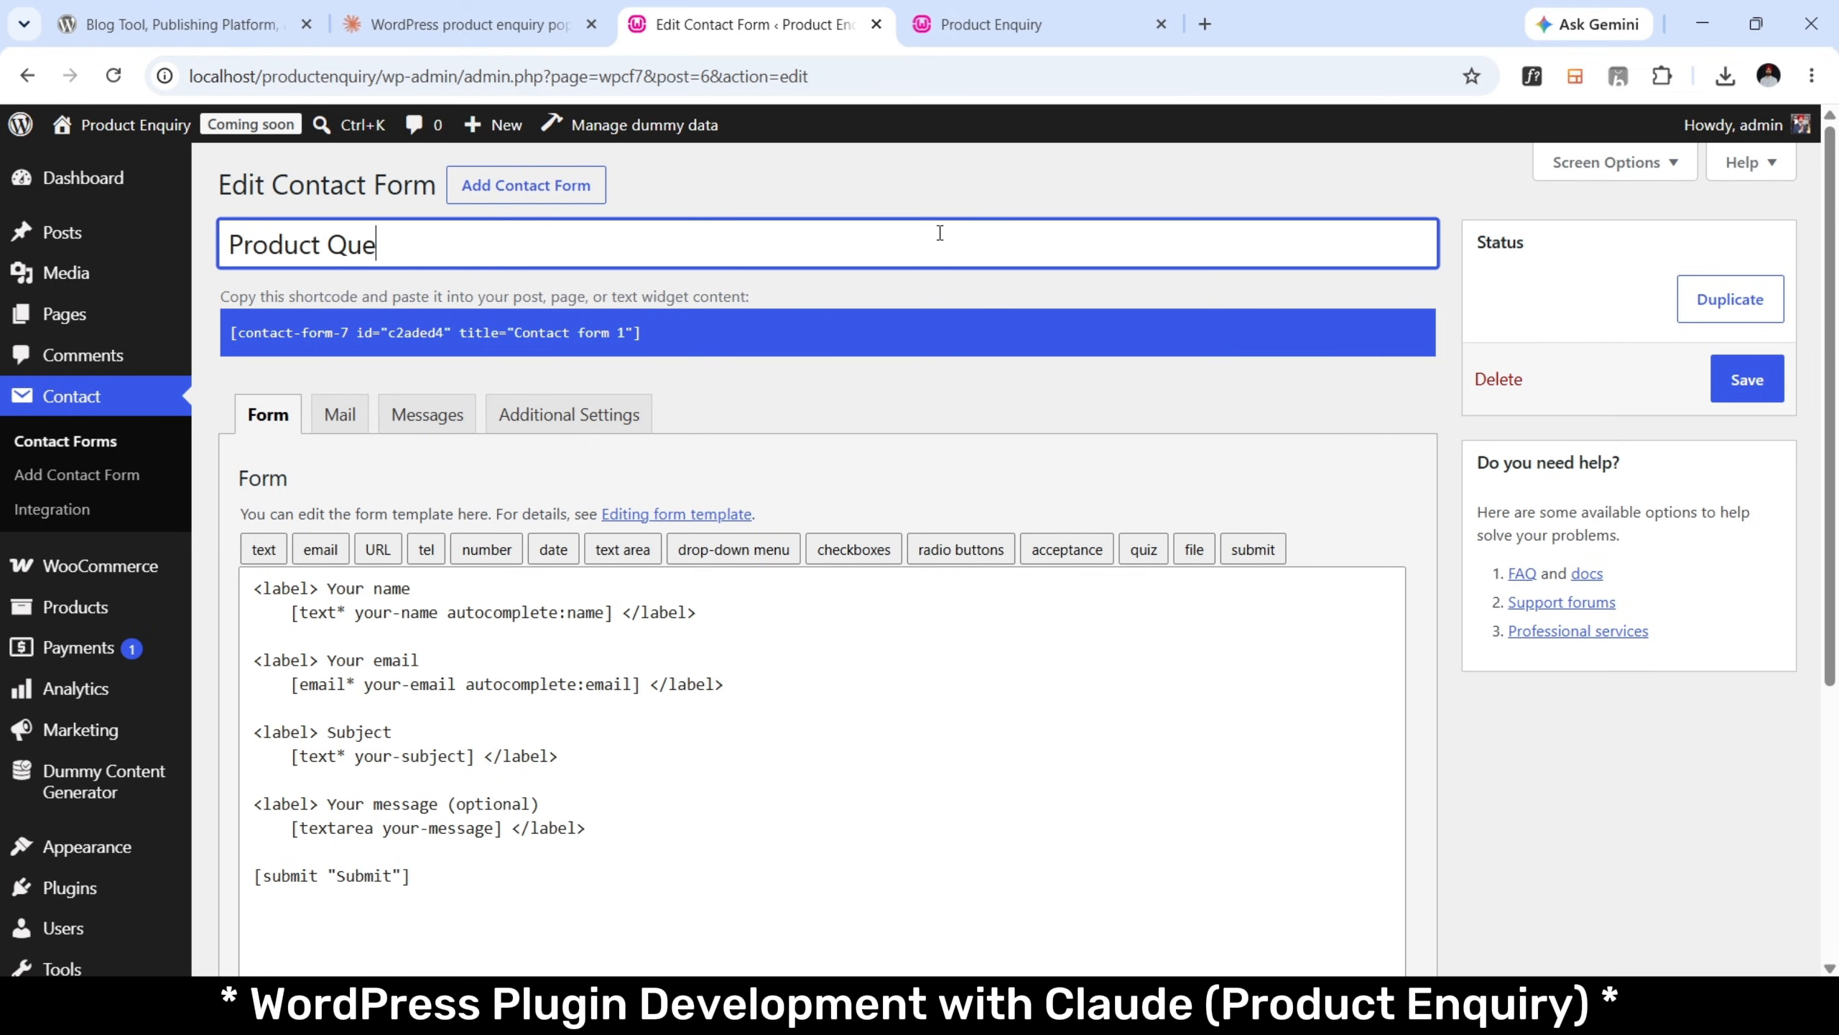
left_click(862, 700)
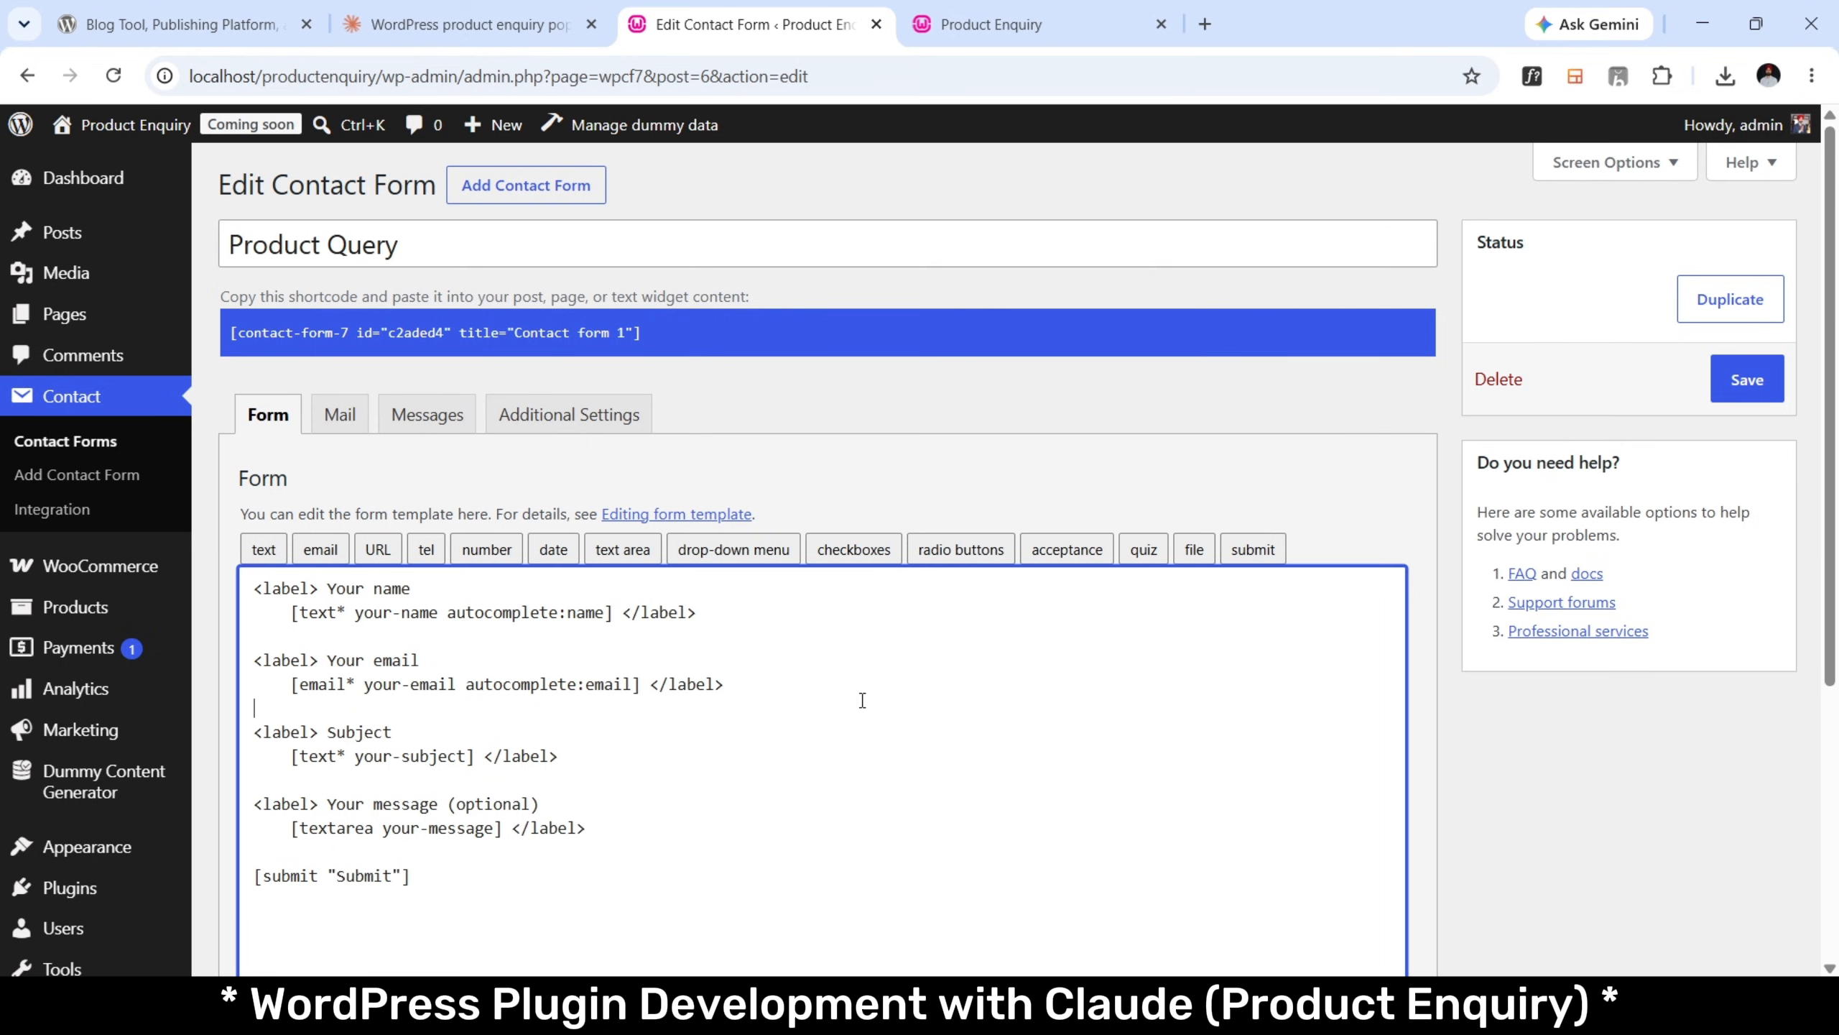
scroll(862, 700, "down", 2)
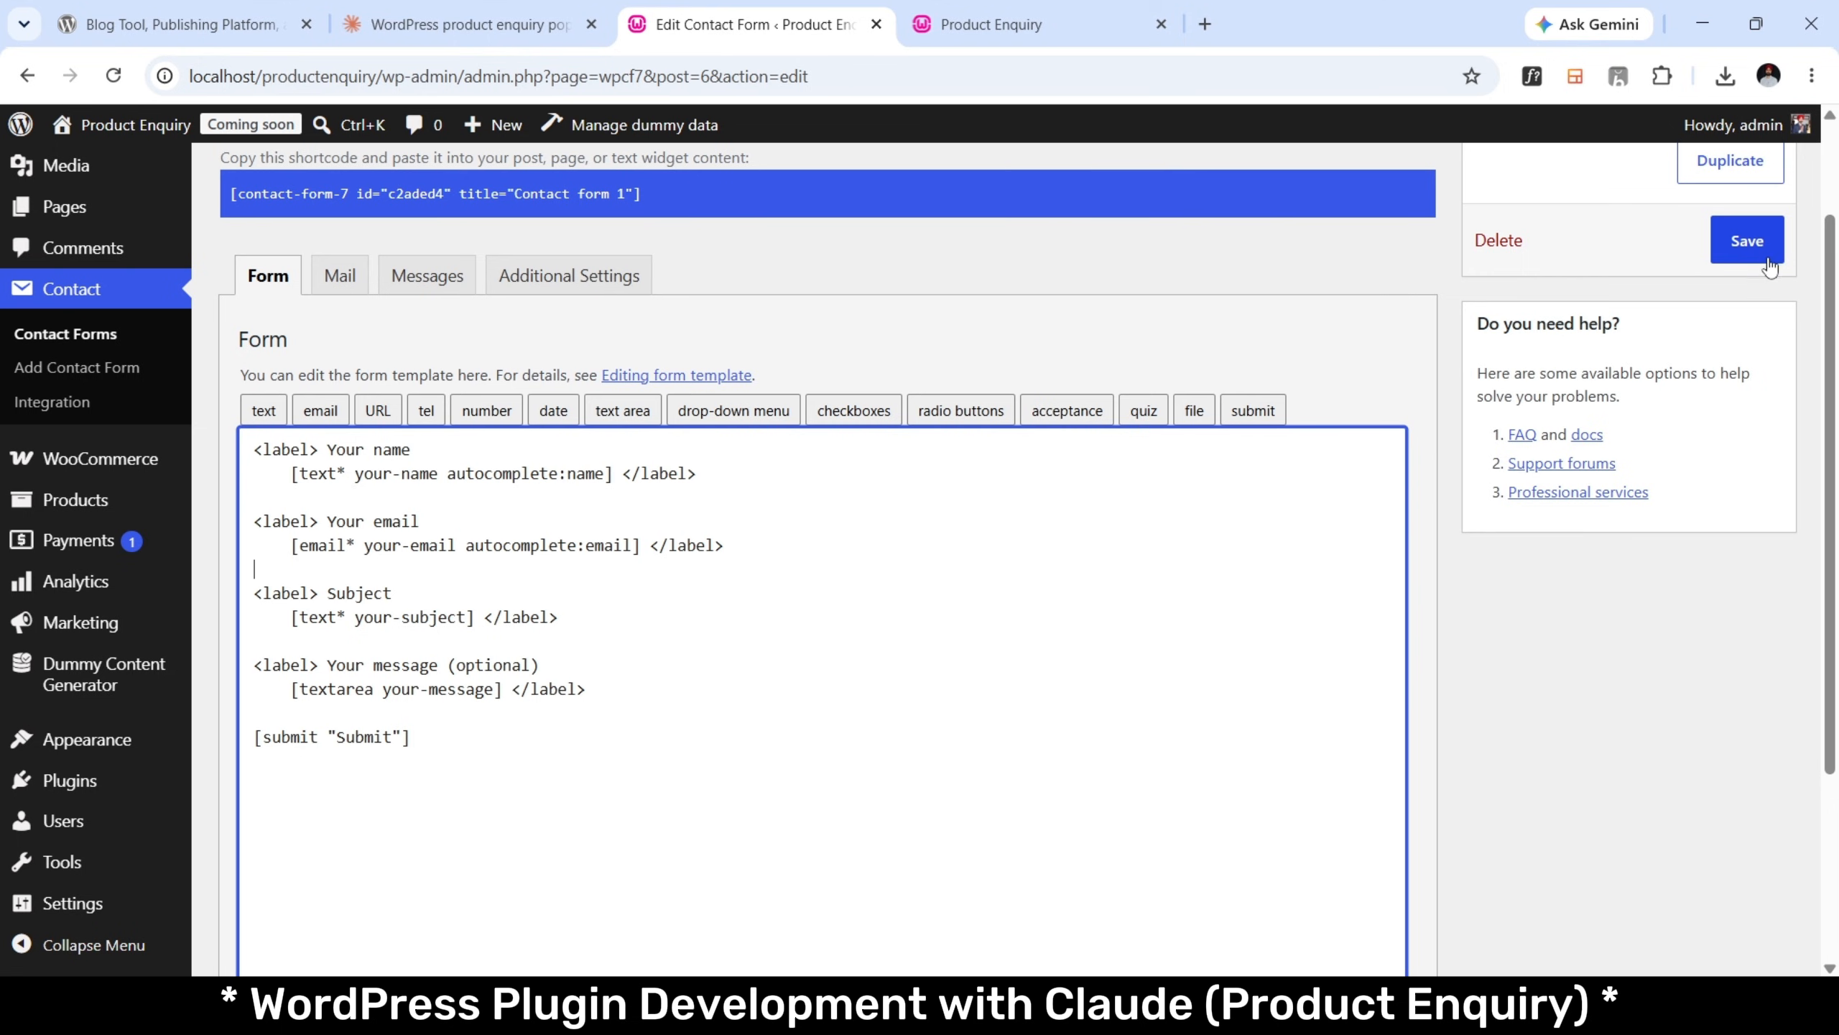
left_click(1747, 240)
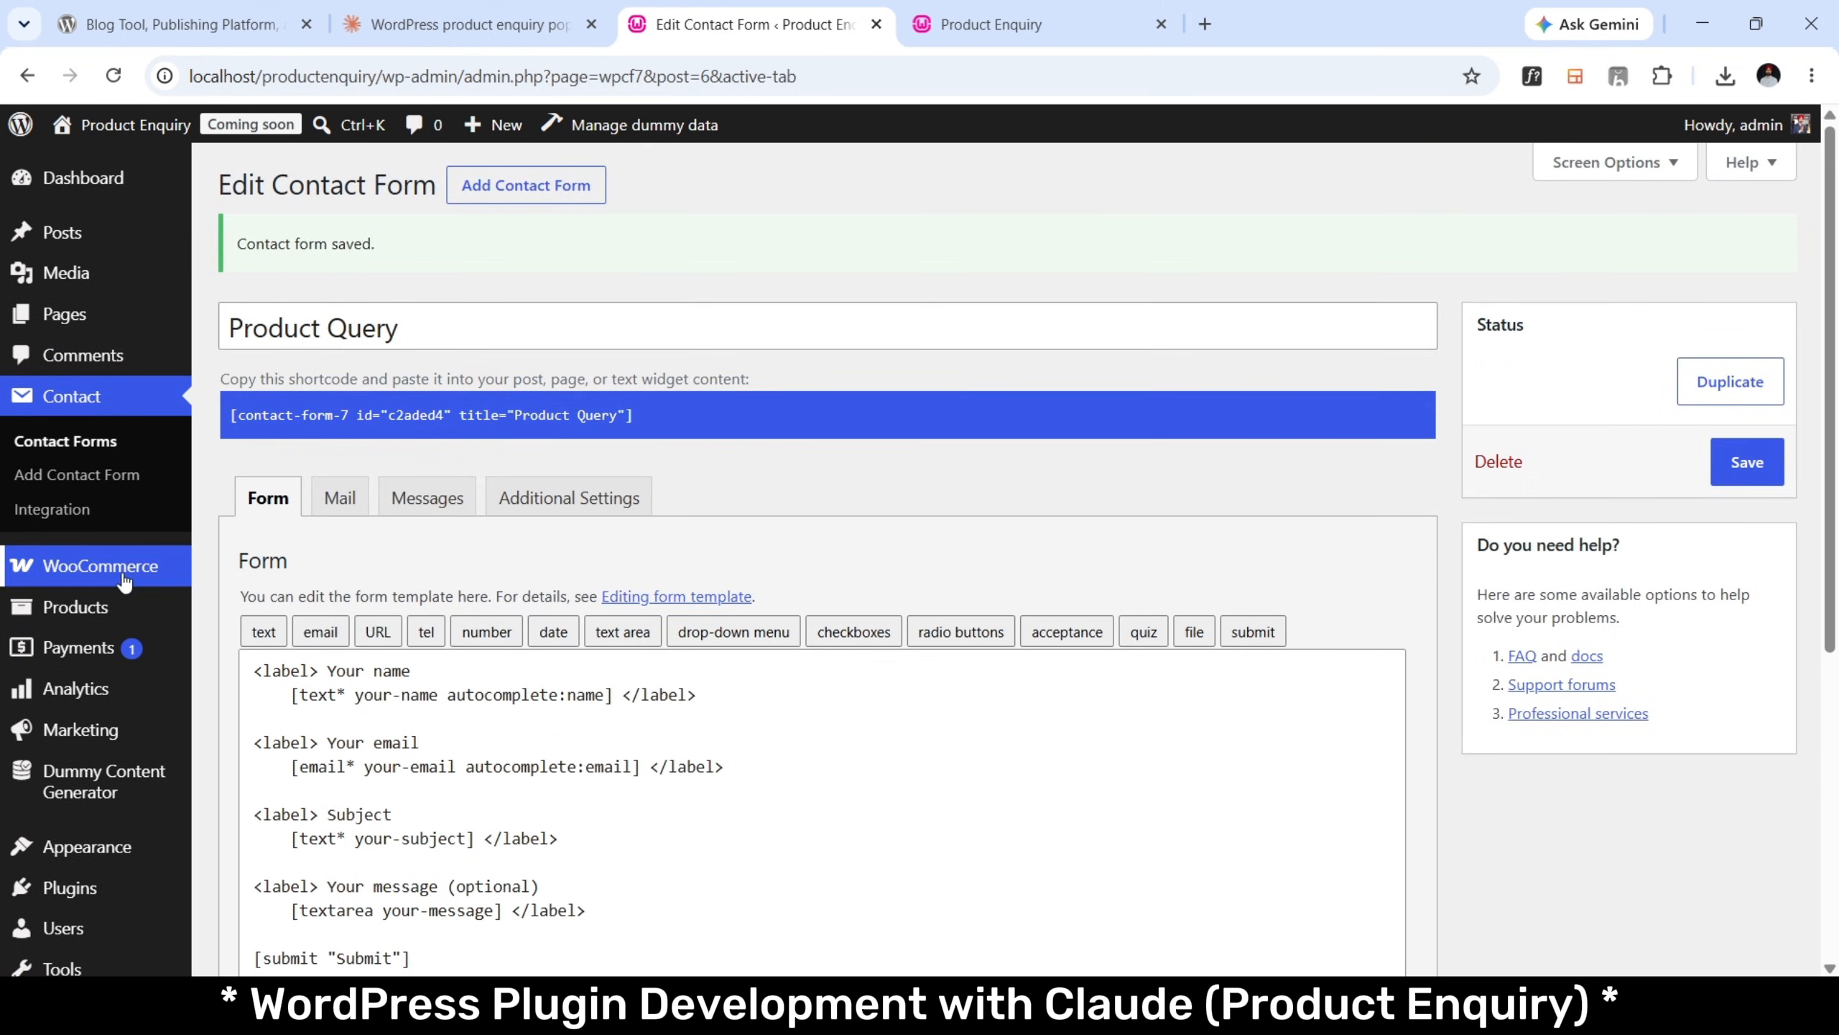
In WooCommerce's Product Enquiry settings, choose Product Query as the contact form and keep it shown on all products.
mouse_move(125, 580)
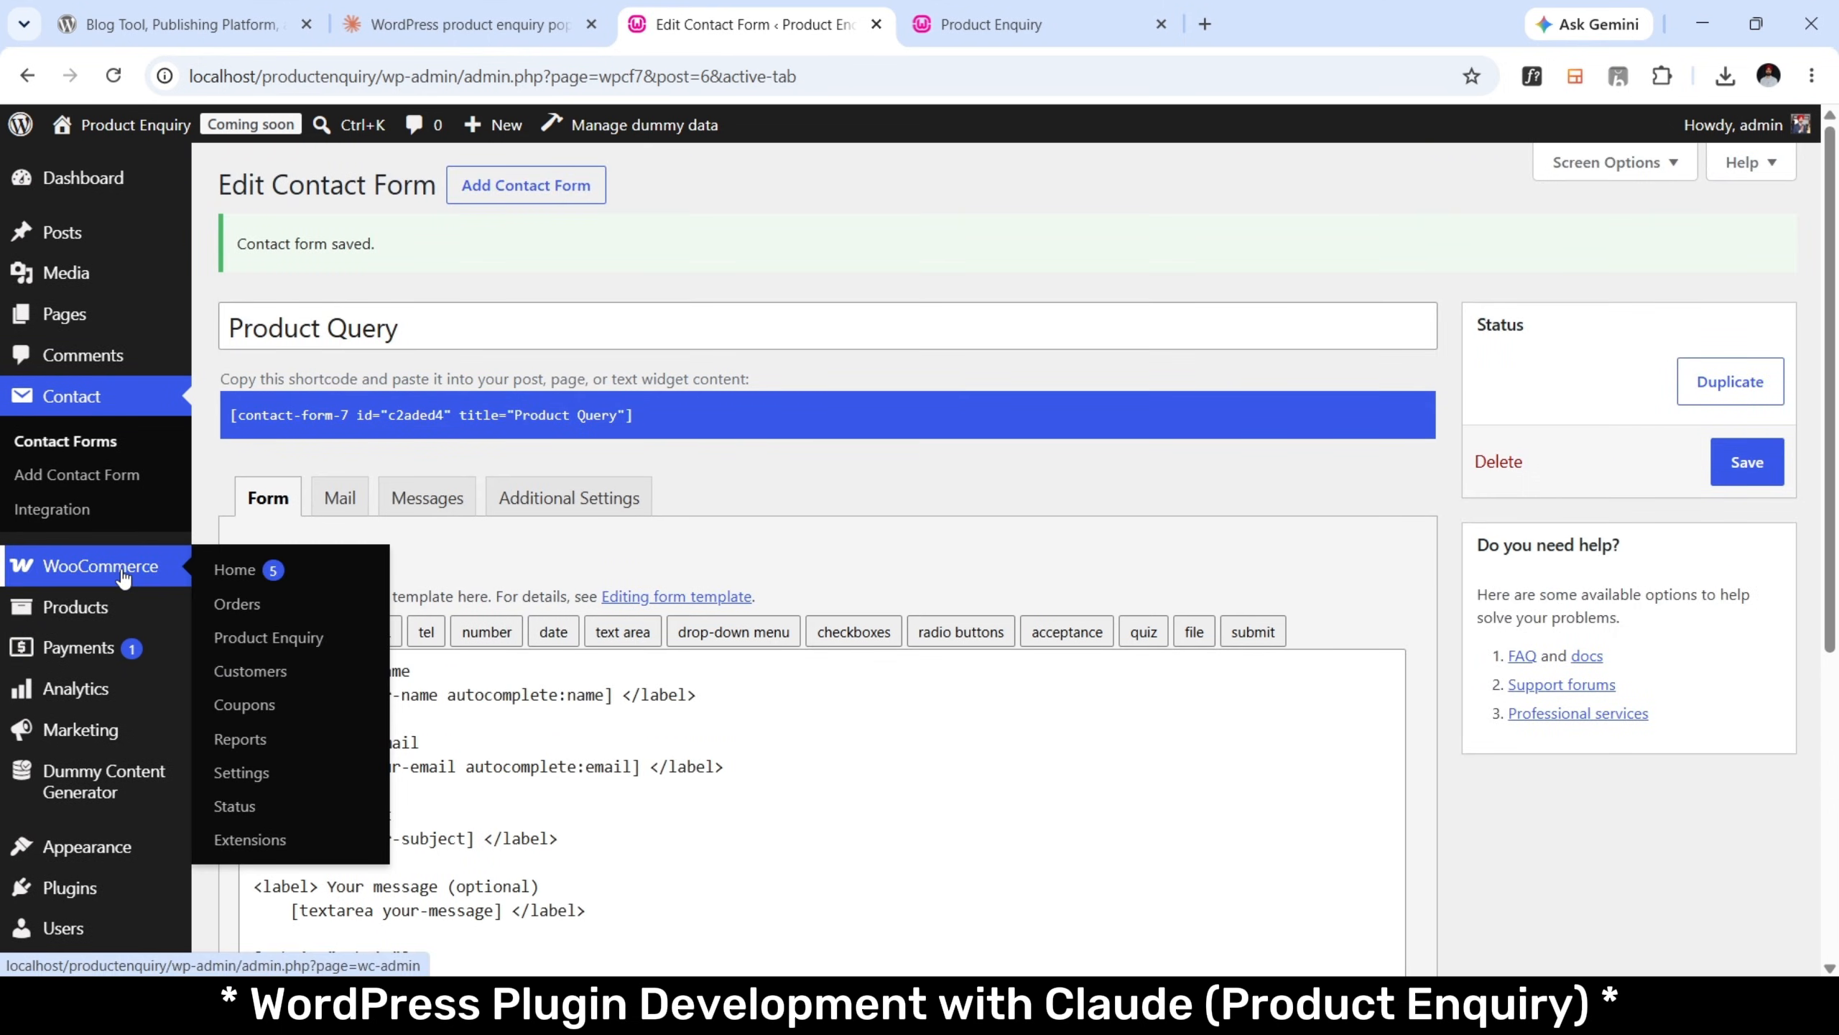
left_click(311, 638)
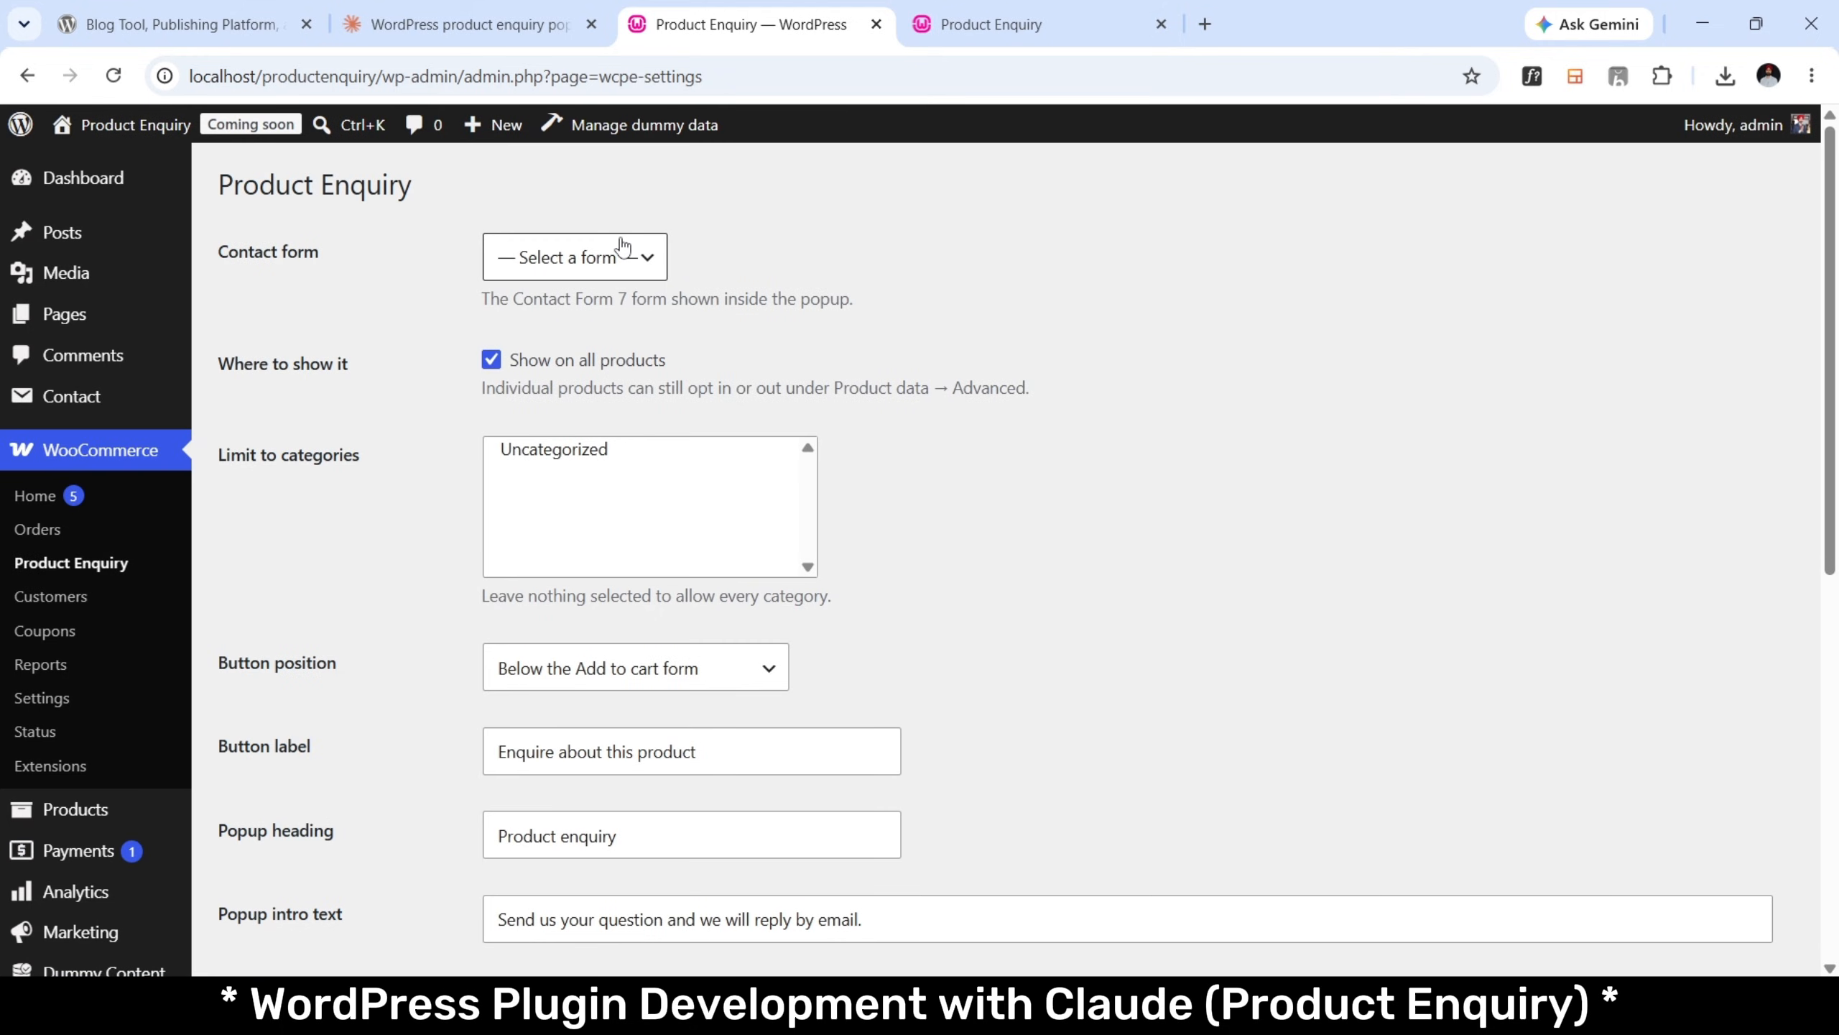
left_click(623, 247)
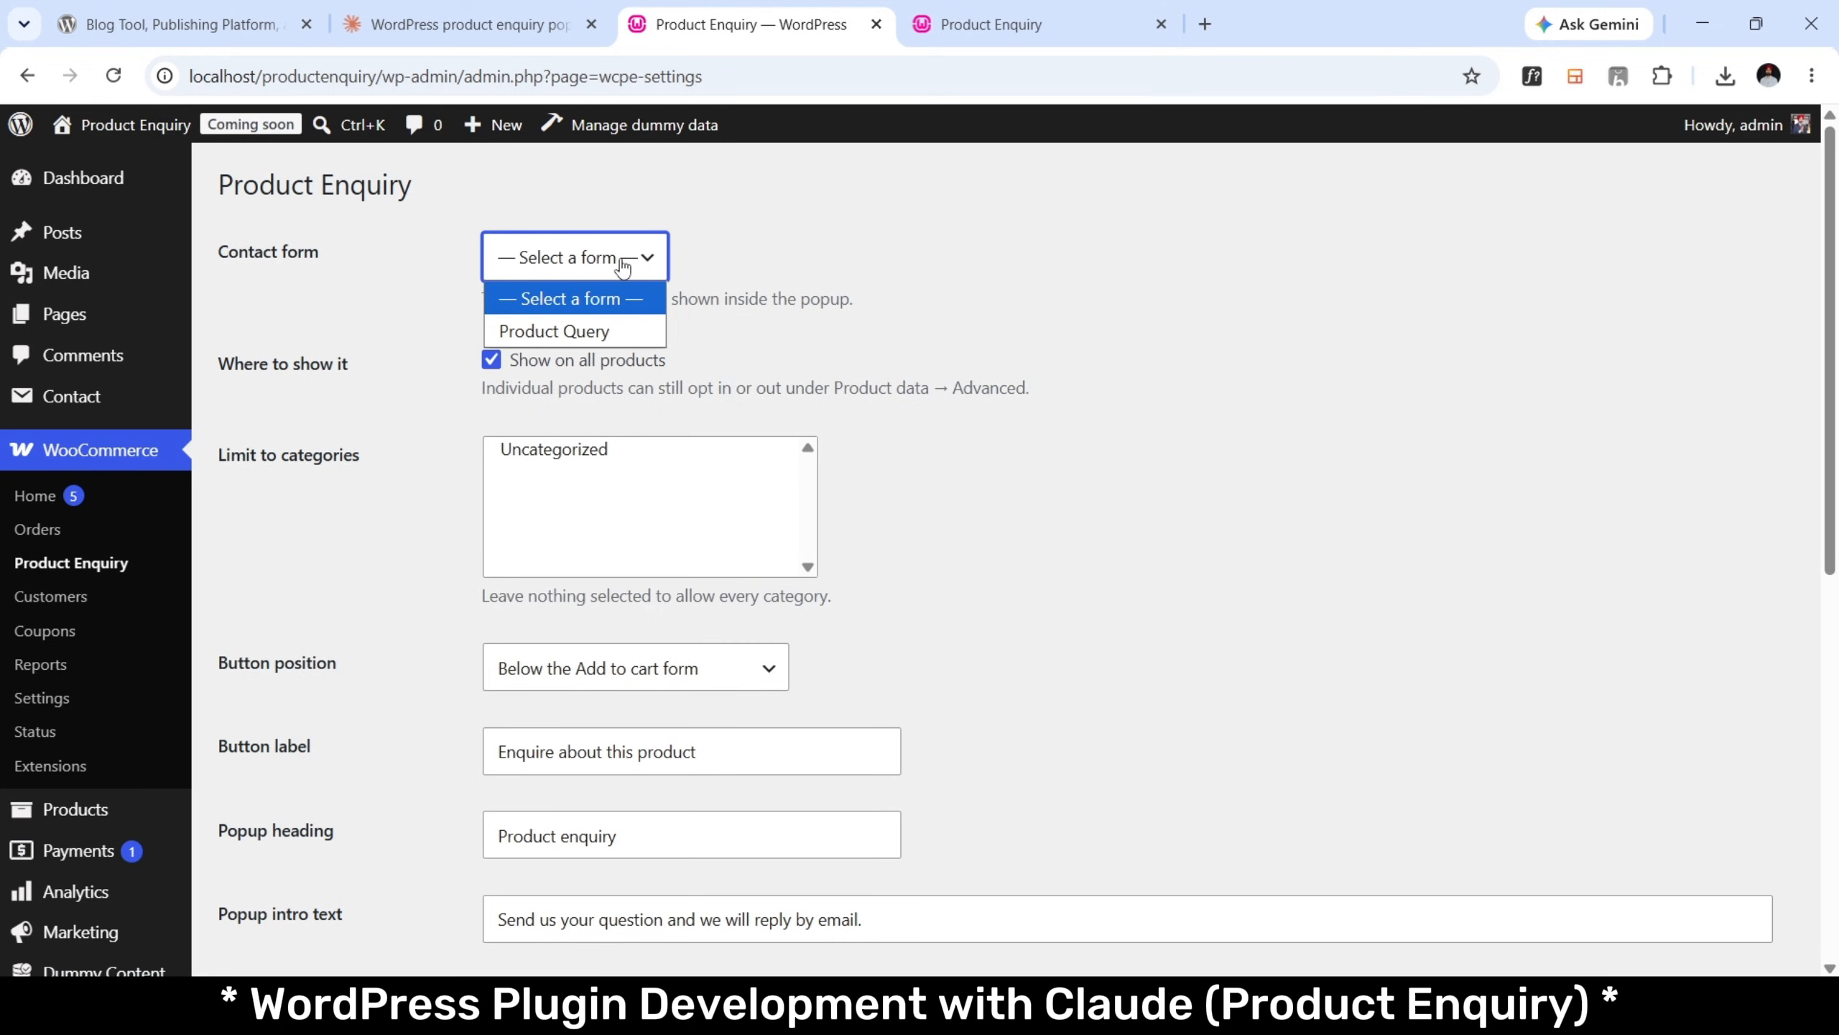
left_click(630, 358)
left_click(631, 358)
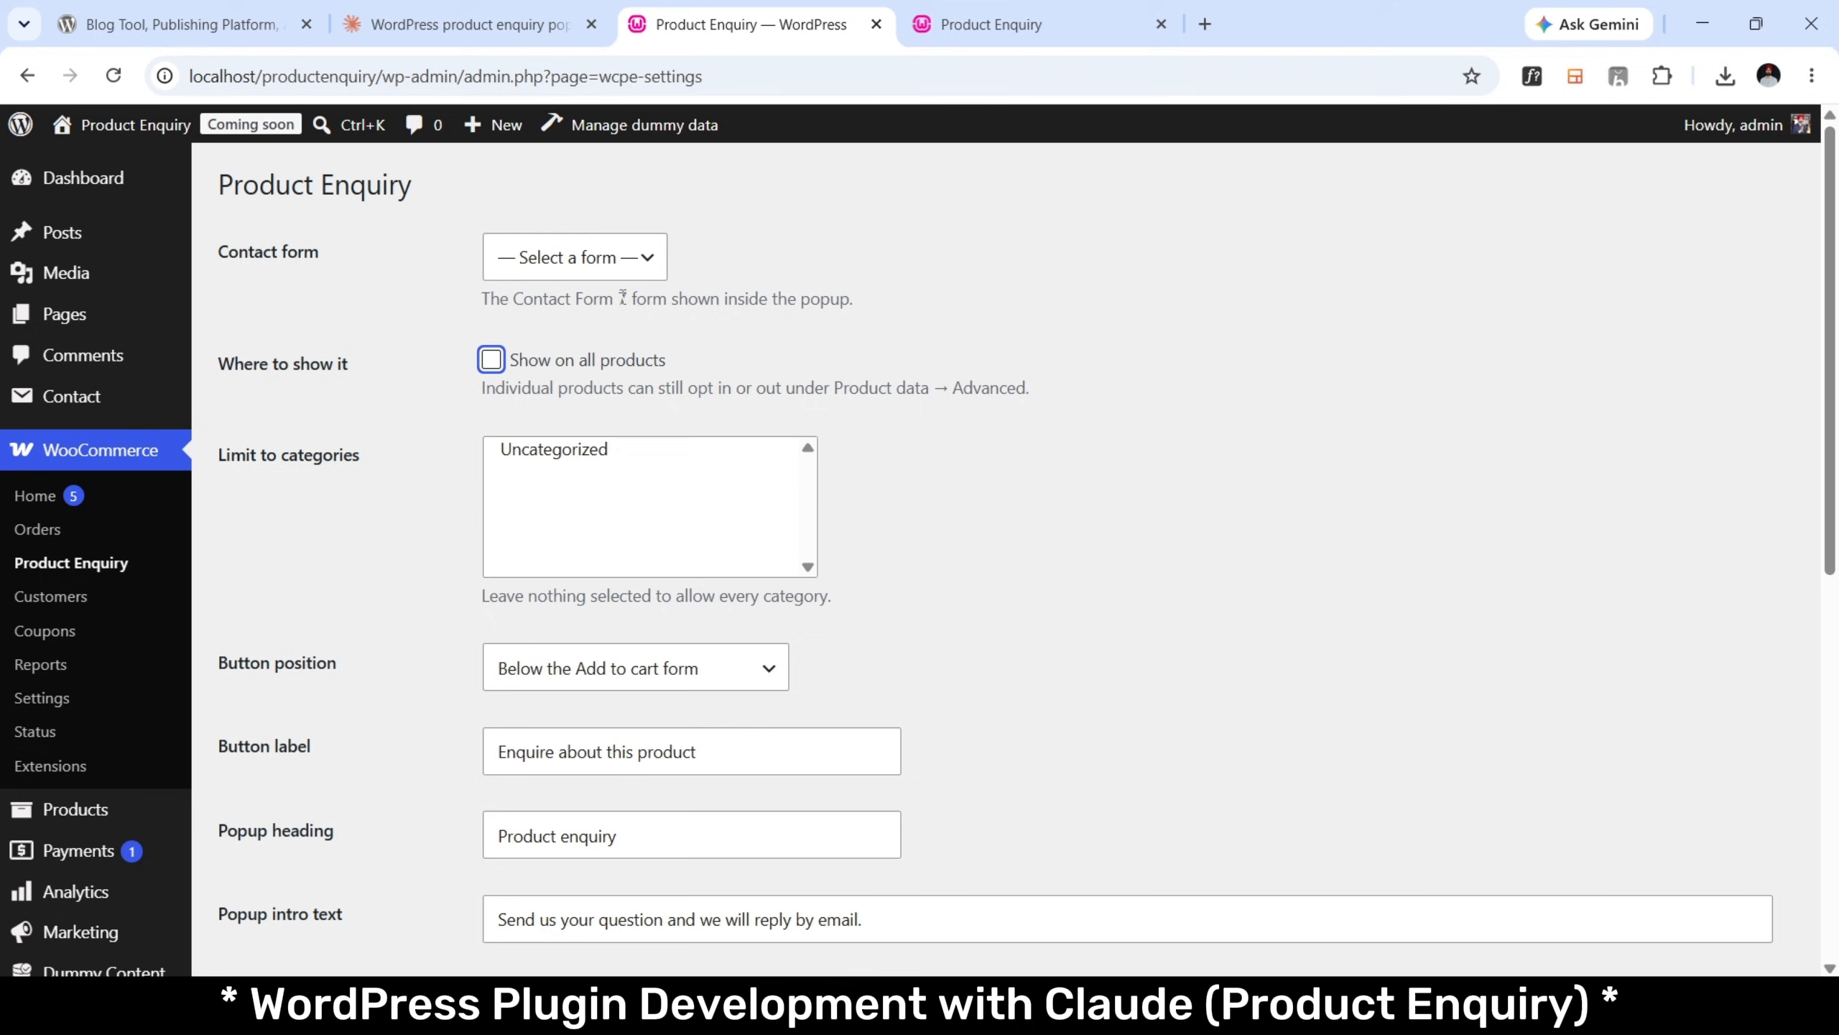
left_click(637, 255)
left_click(625, 321)
left_click(547, 357)
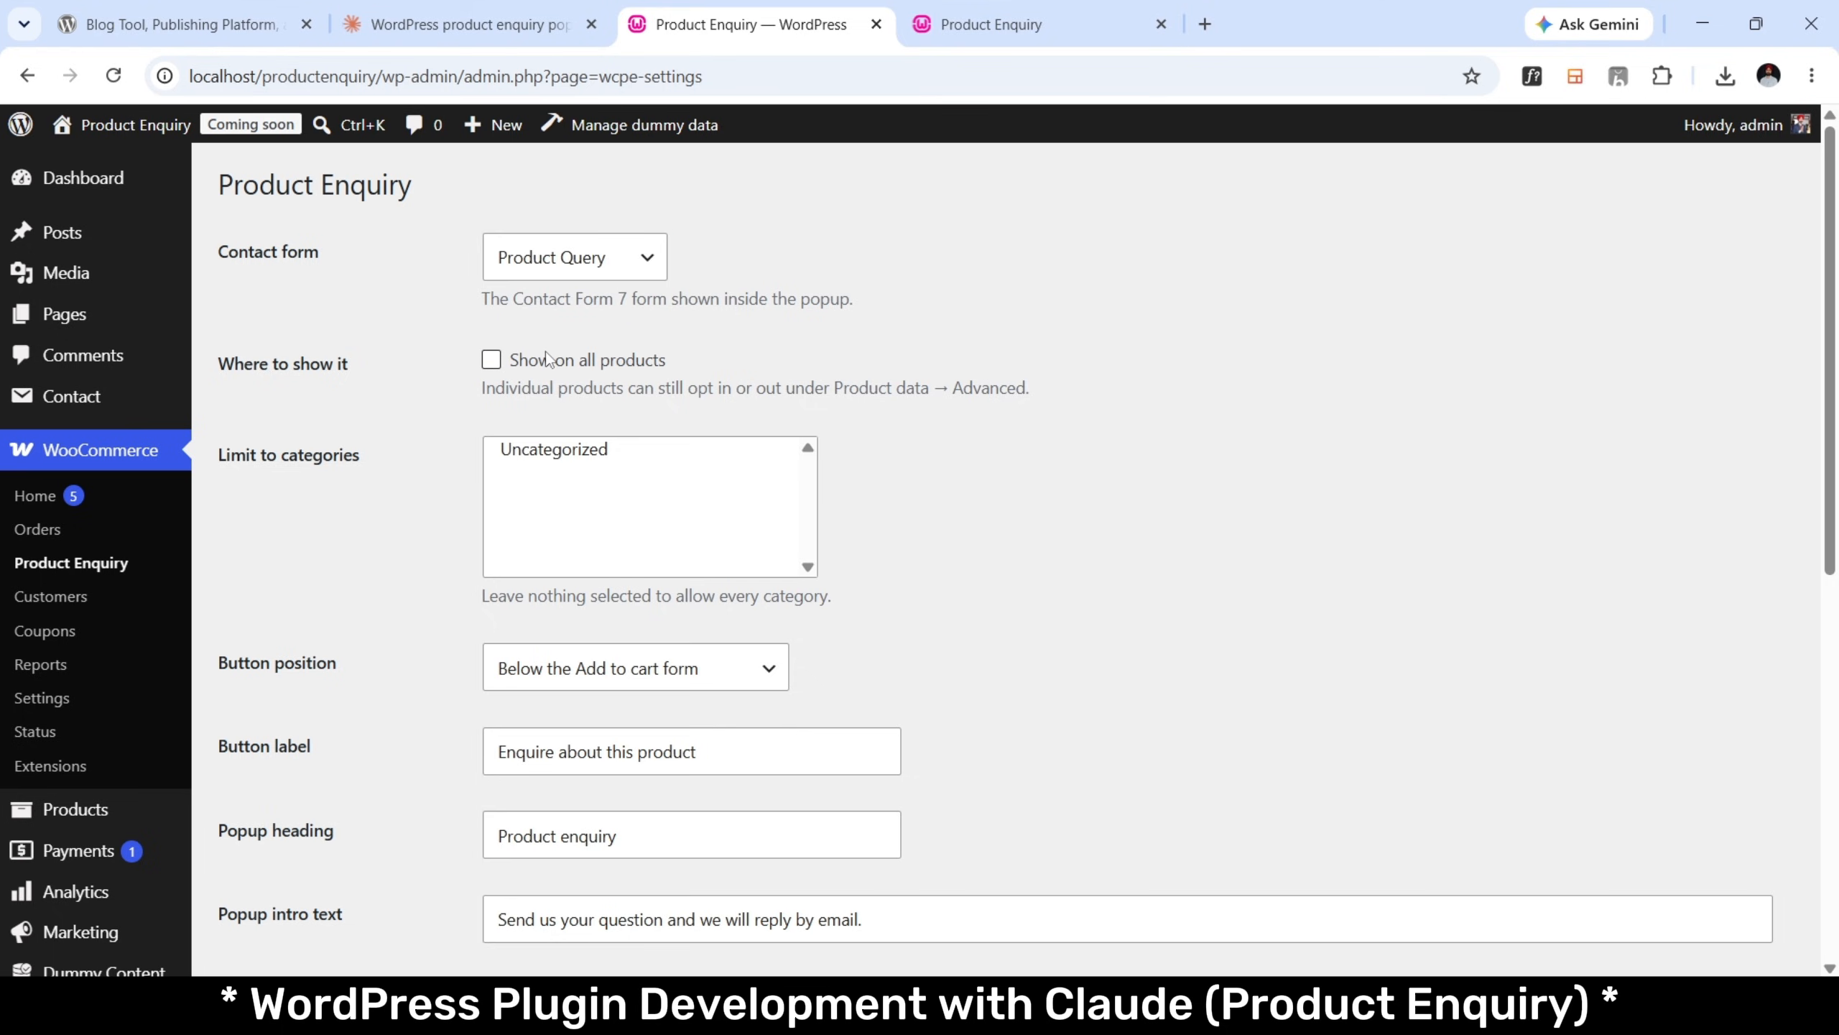
Limit the product enquiry button to the Uncategorized category and look over the button position choices and popup heading.
left_click(589, 464)
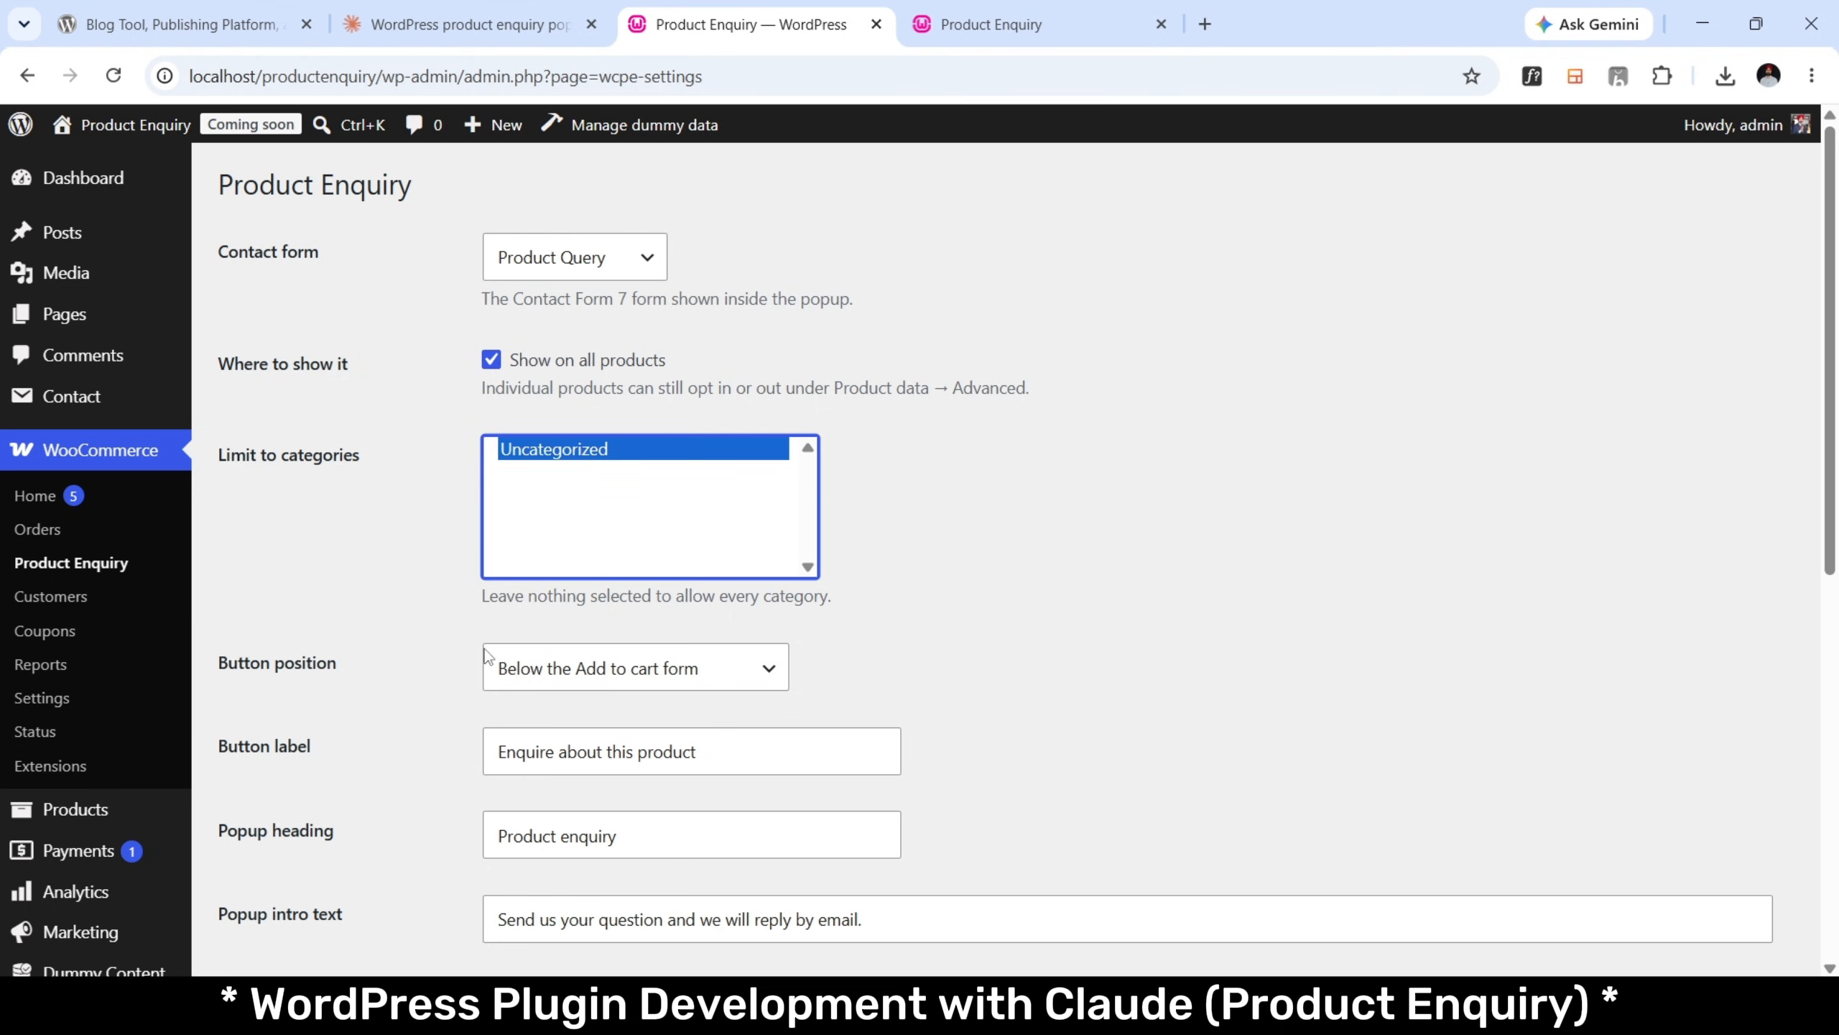
scroll(562, 553, "down", 1)
left_click(624, 544)
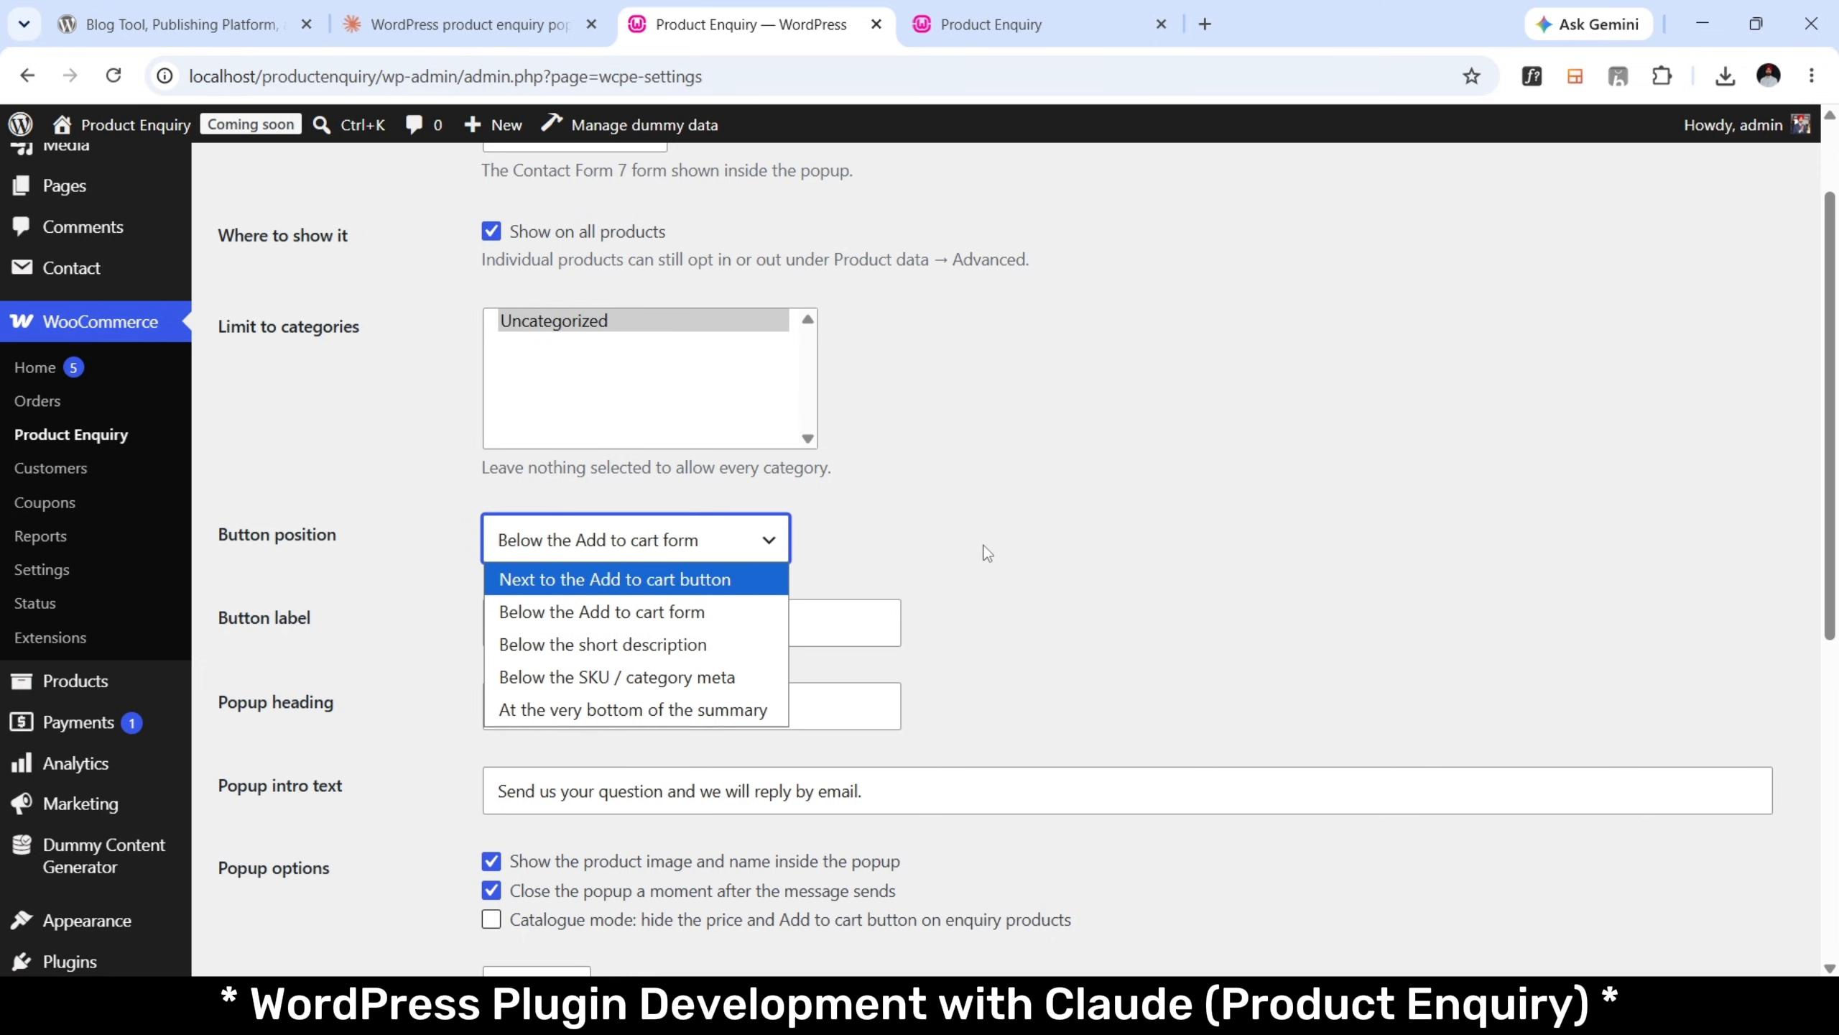
scroll(985, 550, "down", 2)
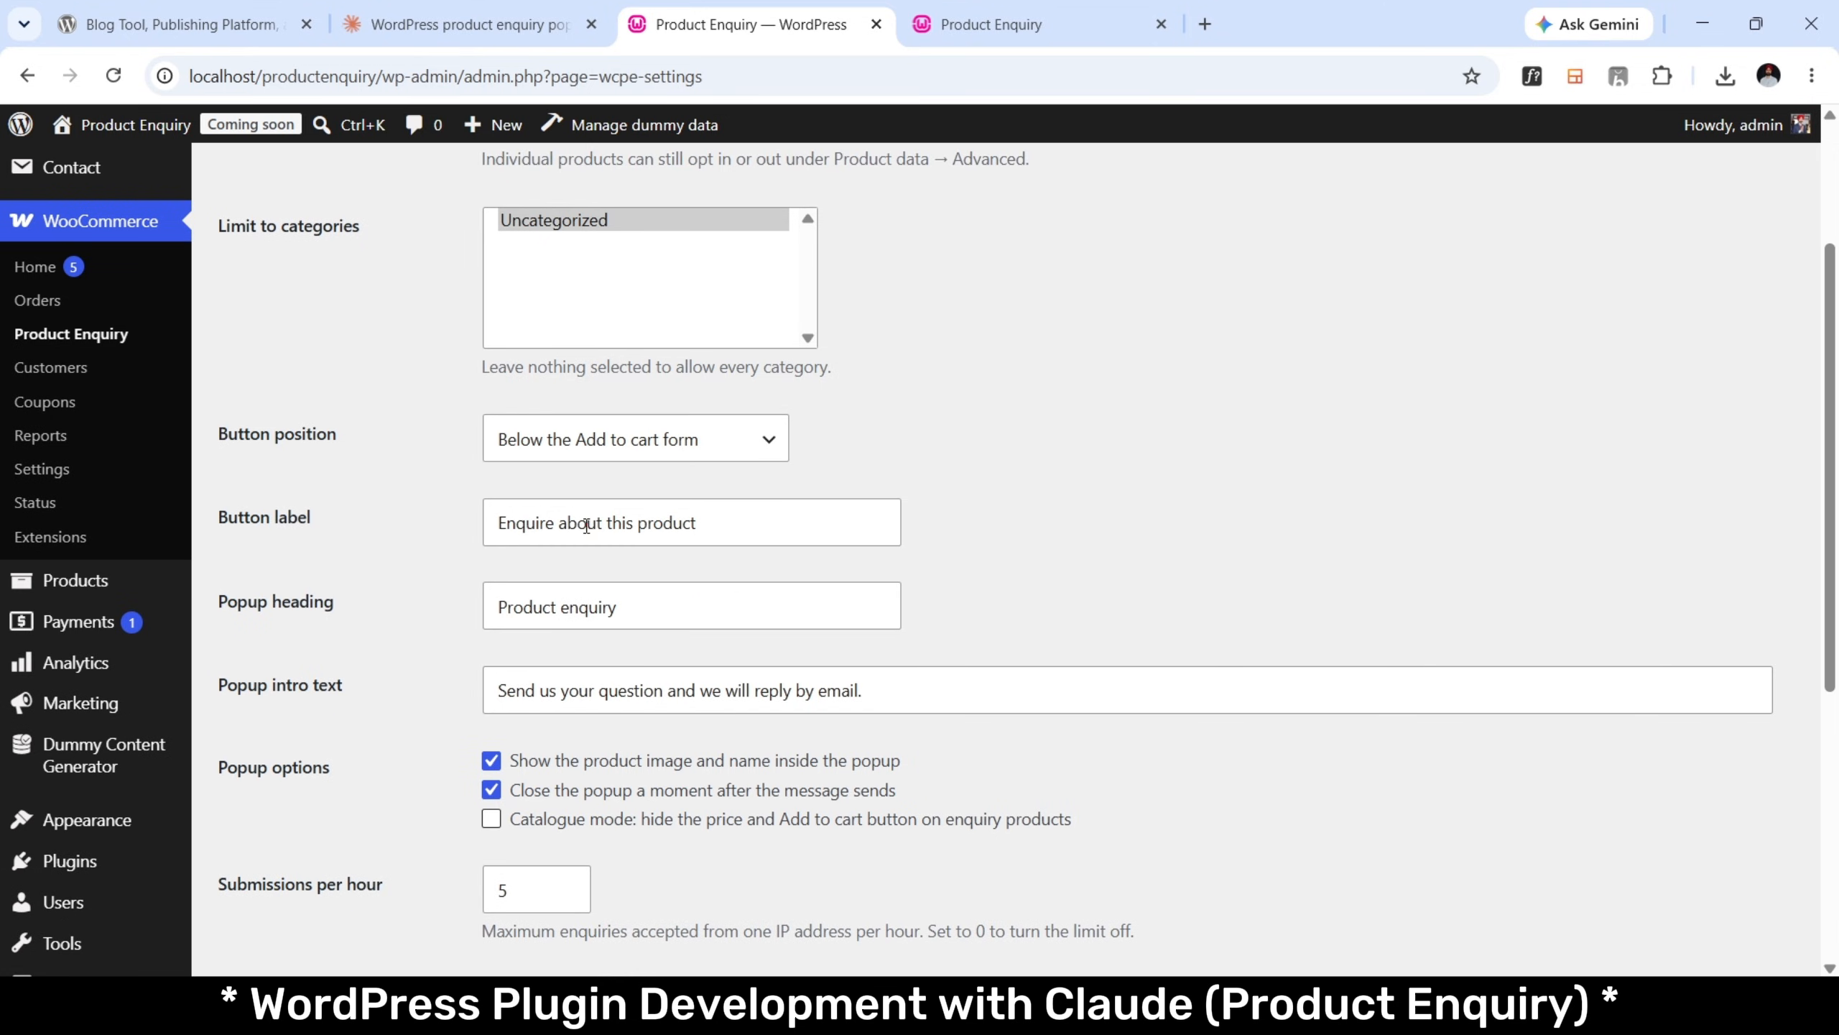
left_click(685, 595)
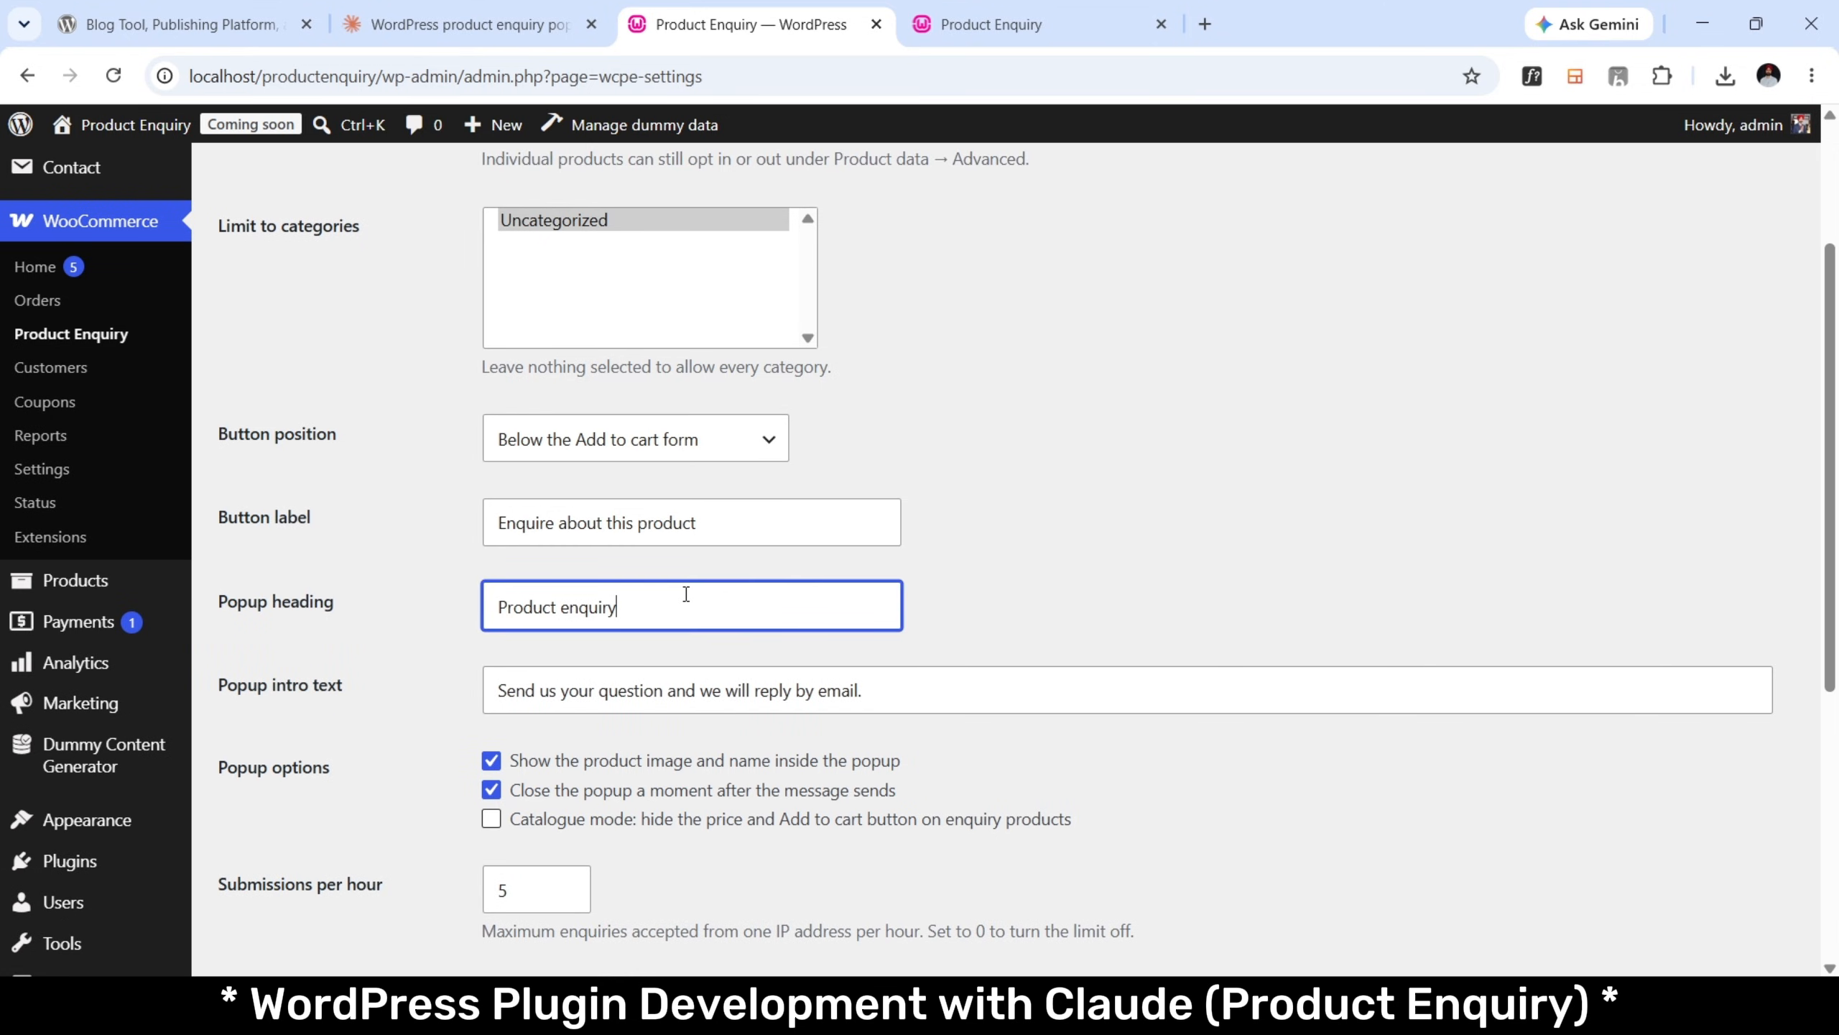
Review the popup options and hourly submission limit, keep their defaults, and save the Product Enquiry settings.
scroll(949, 586, "down", 3)
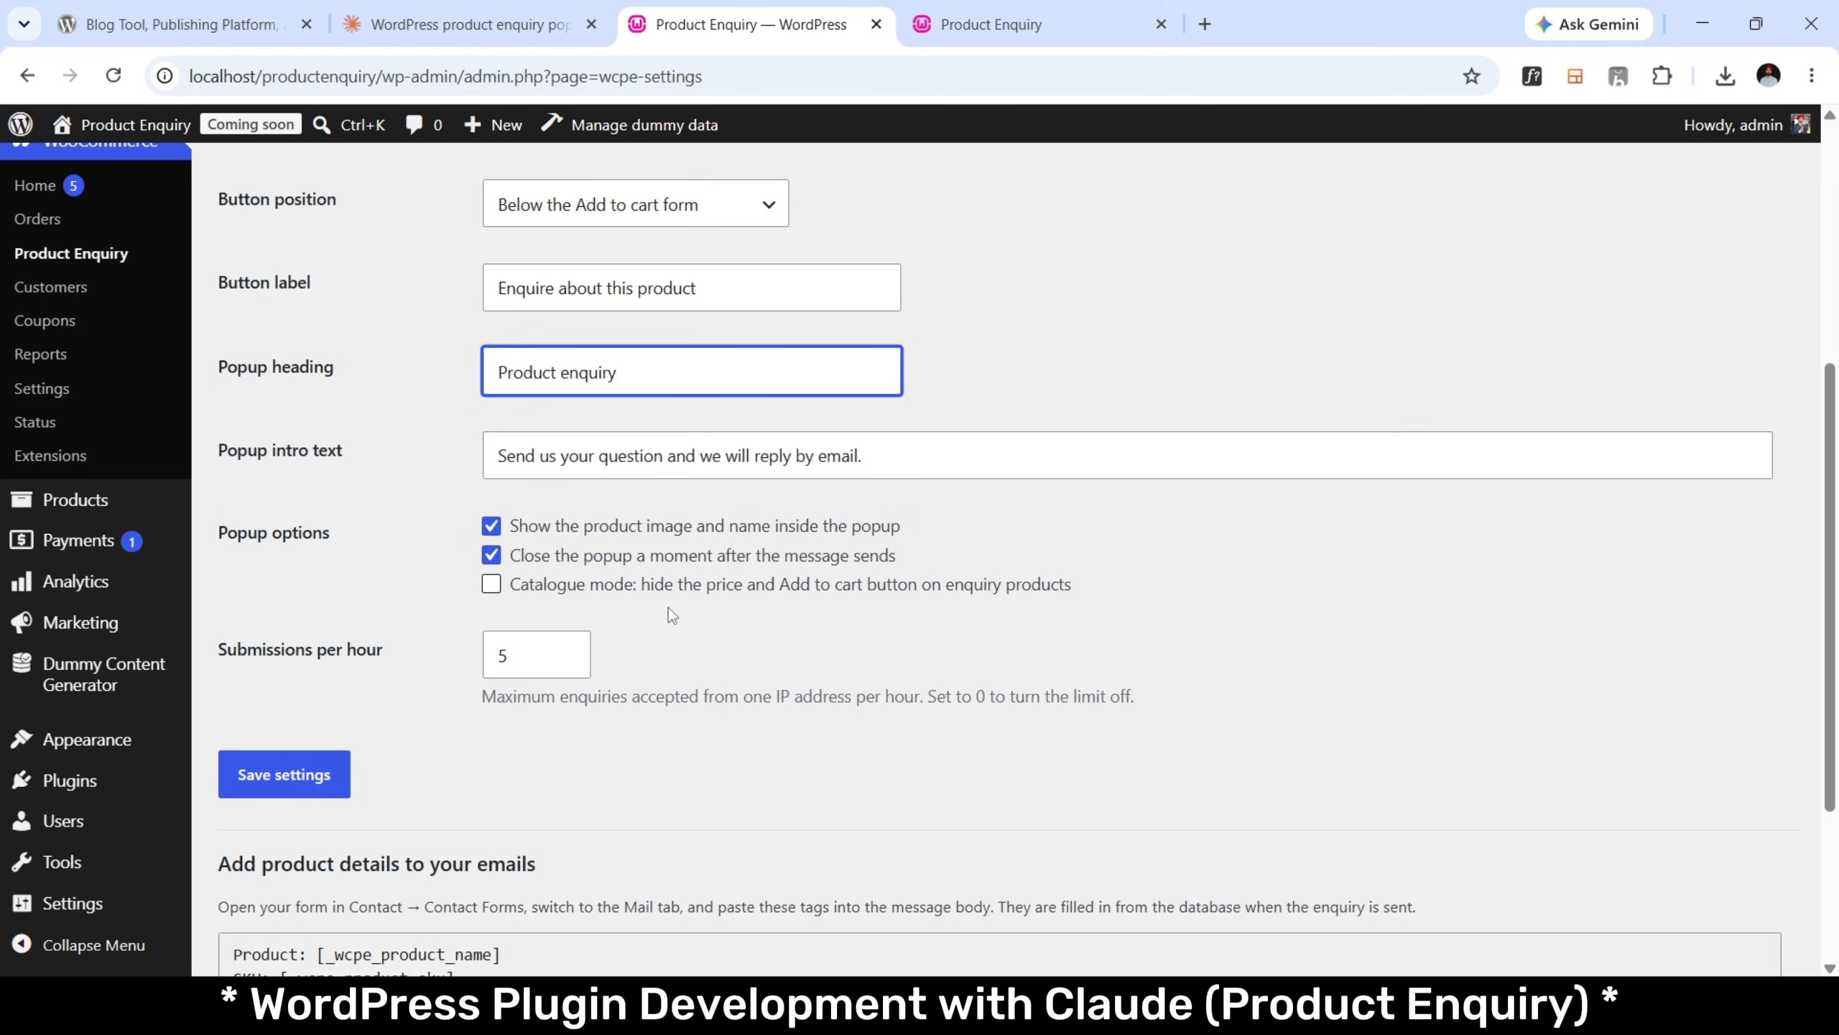
left_click_drag(514, 650, 486, 651)
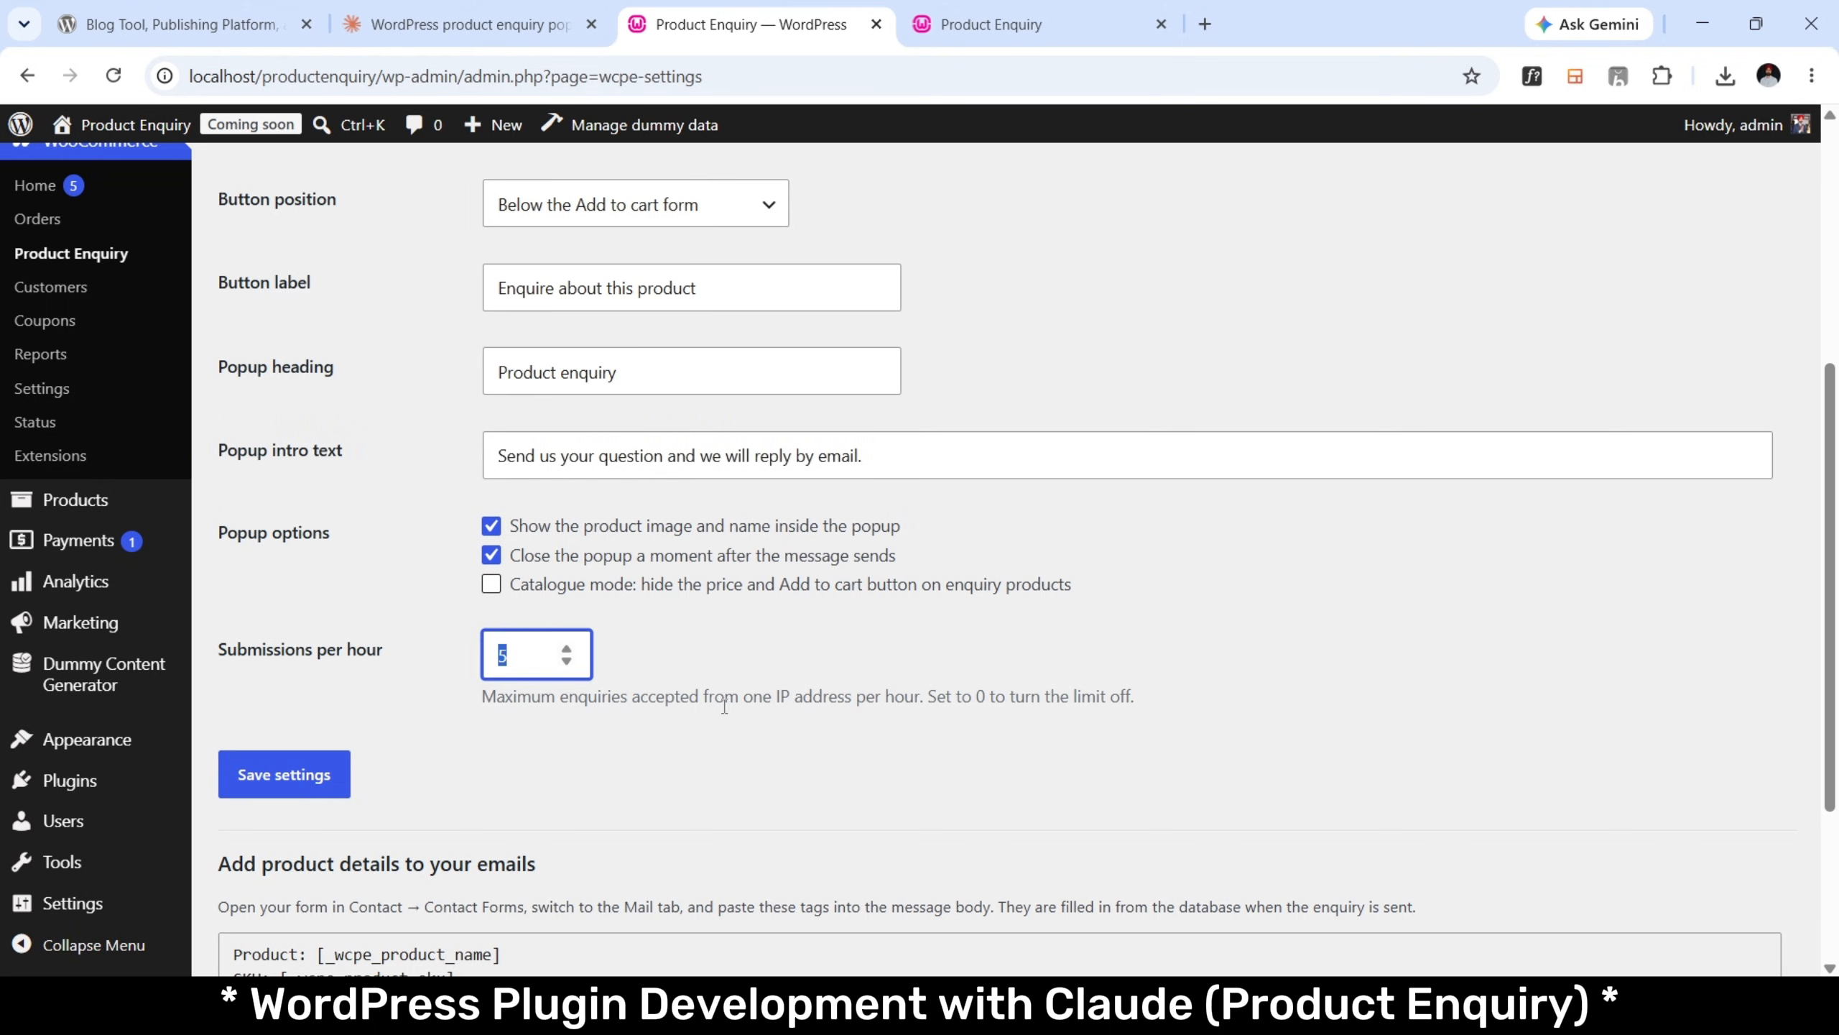
left_click_drag(776, 701, 859, 705)
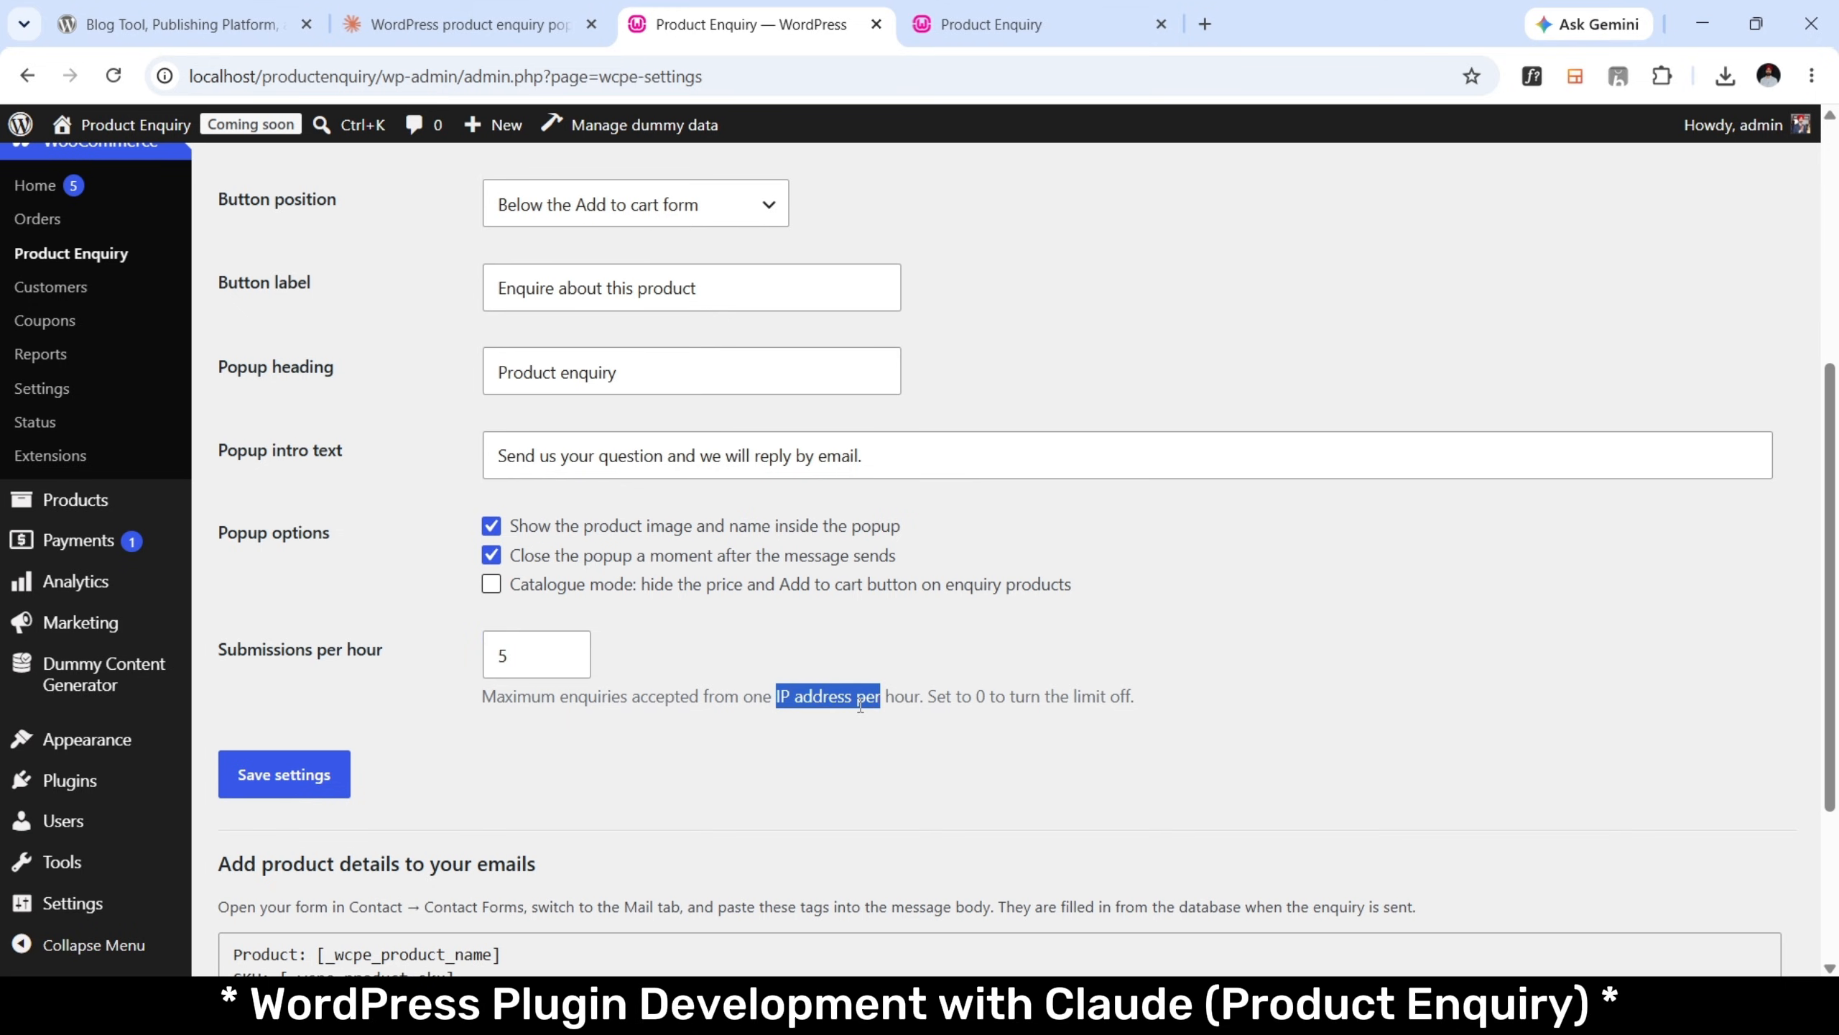
left_click(860, 705)
scroll(860, 705, "down", 3)
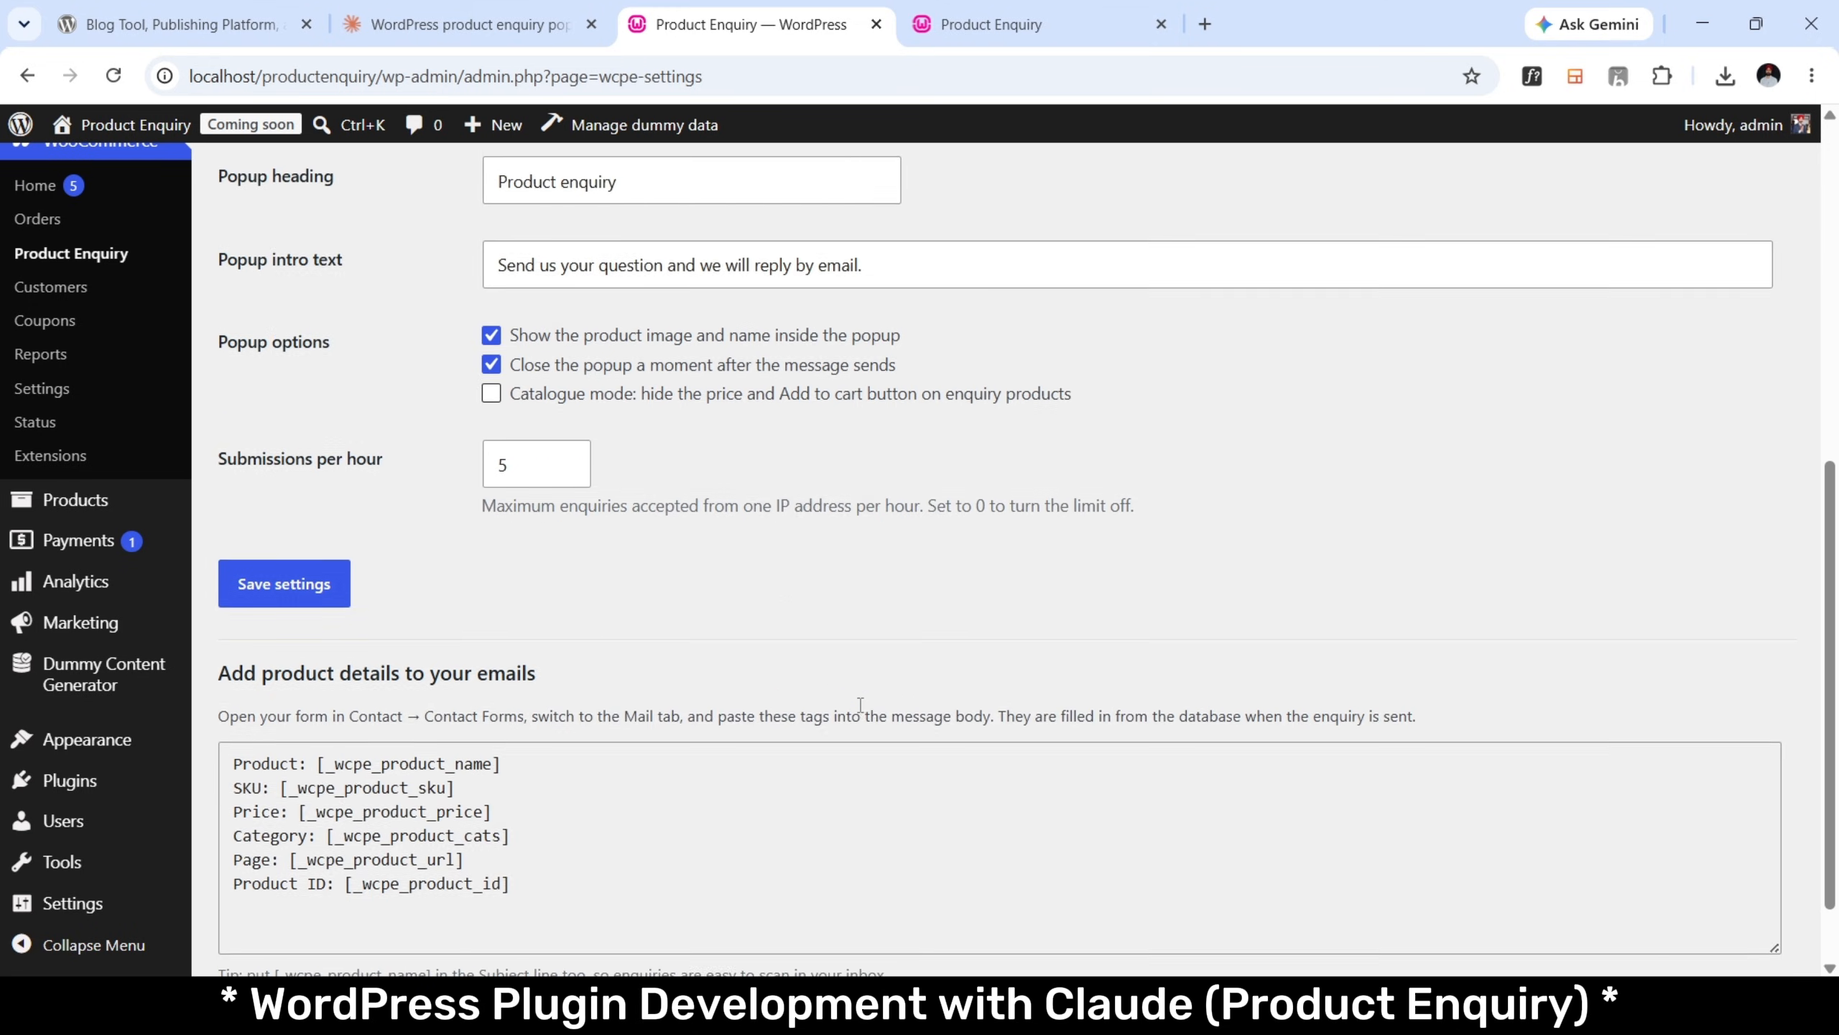
left_click(326, 589)
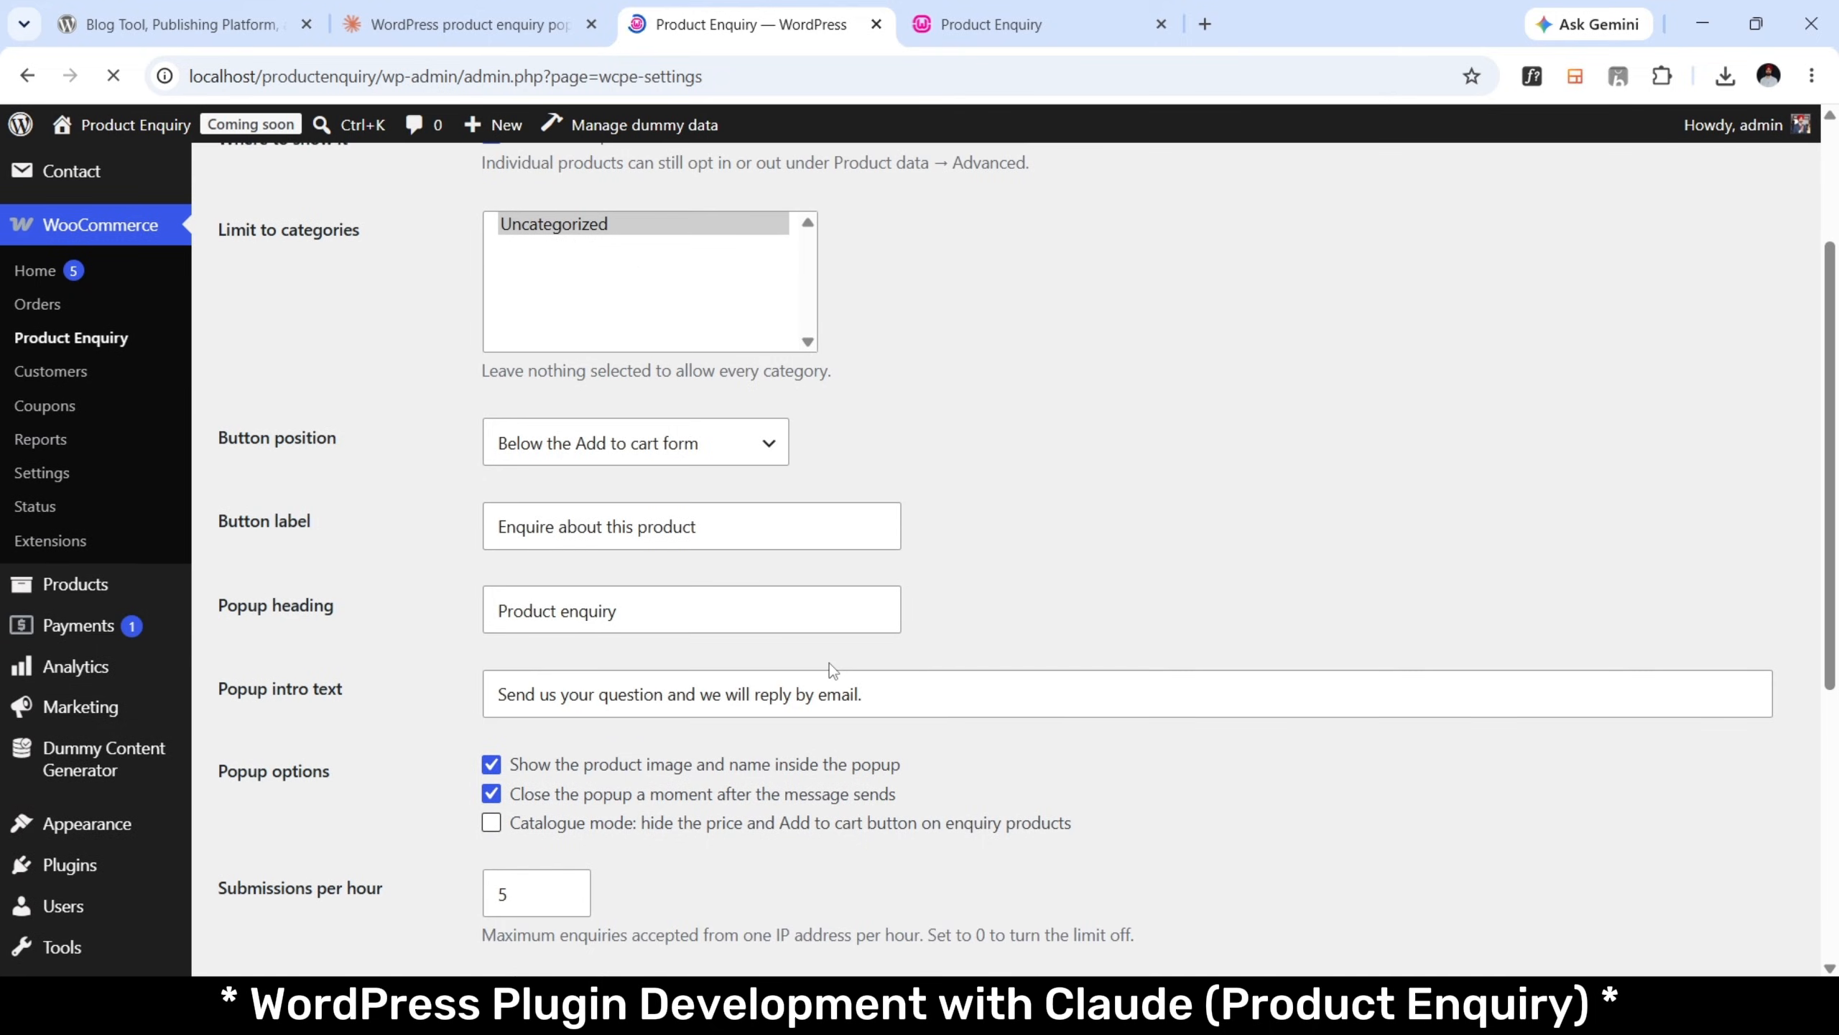
On the storefront's Shop page, open the Aliquid sunglasses product and try its "Enquire about this product" button.
left_click(975, 11)
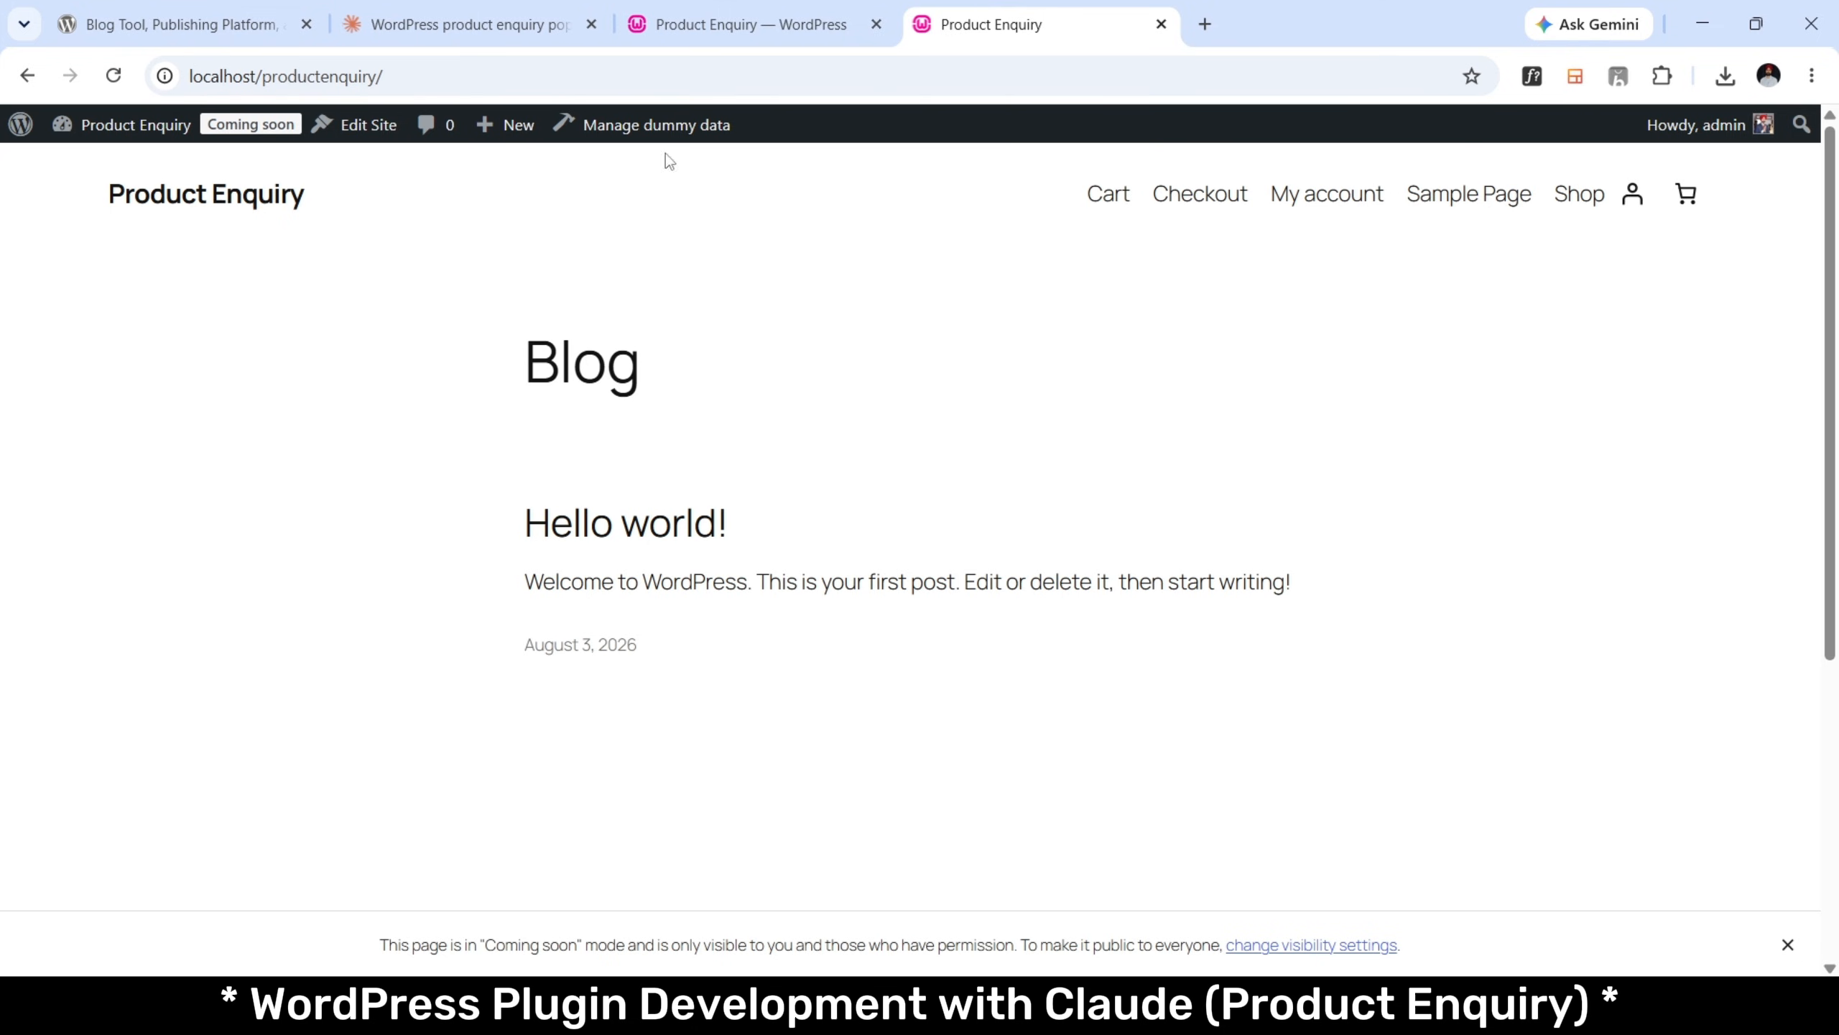
left_click(1581, 197)
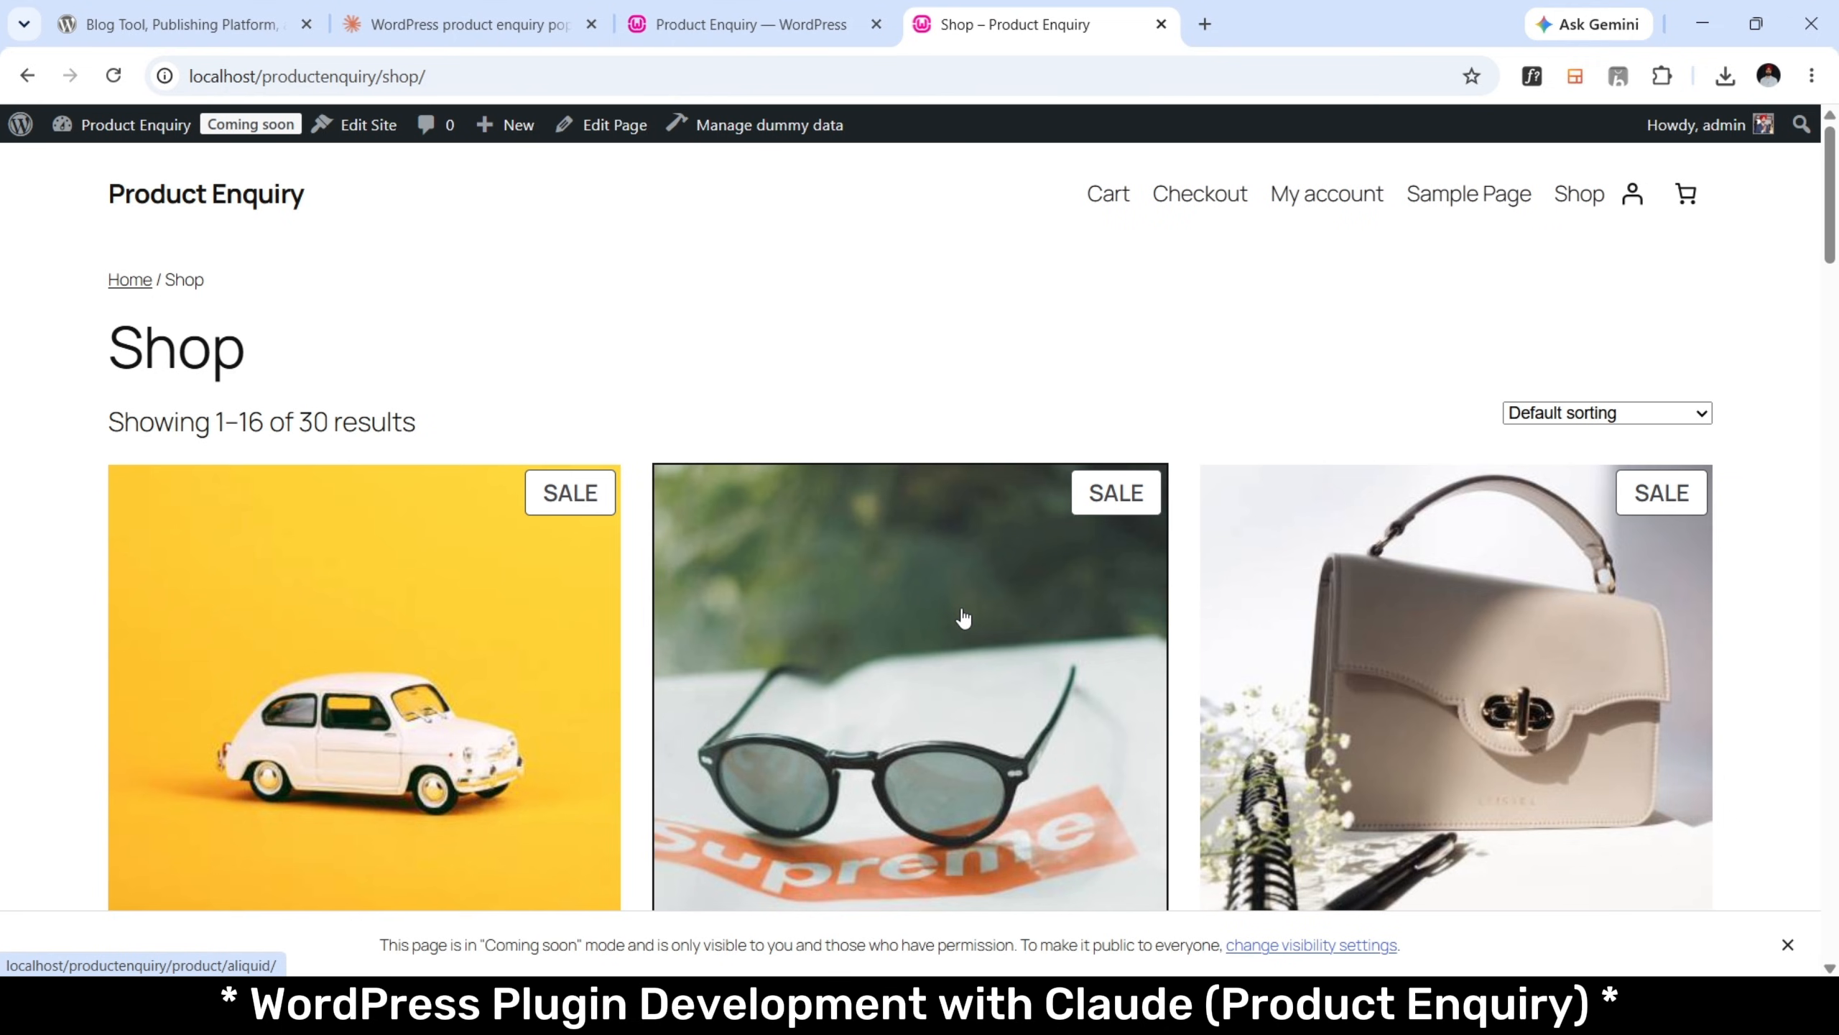
left_click(963, 617)
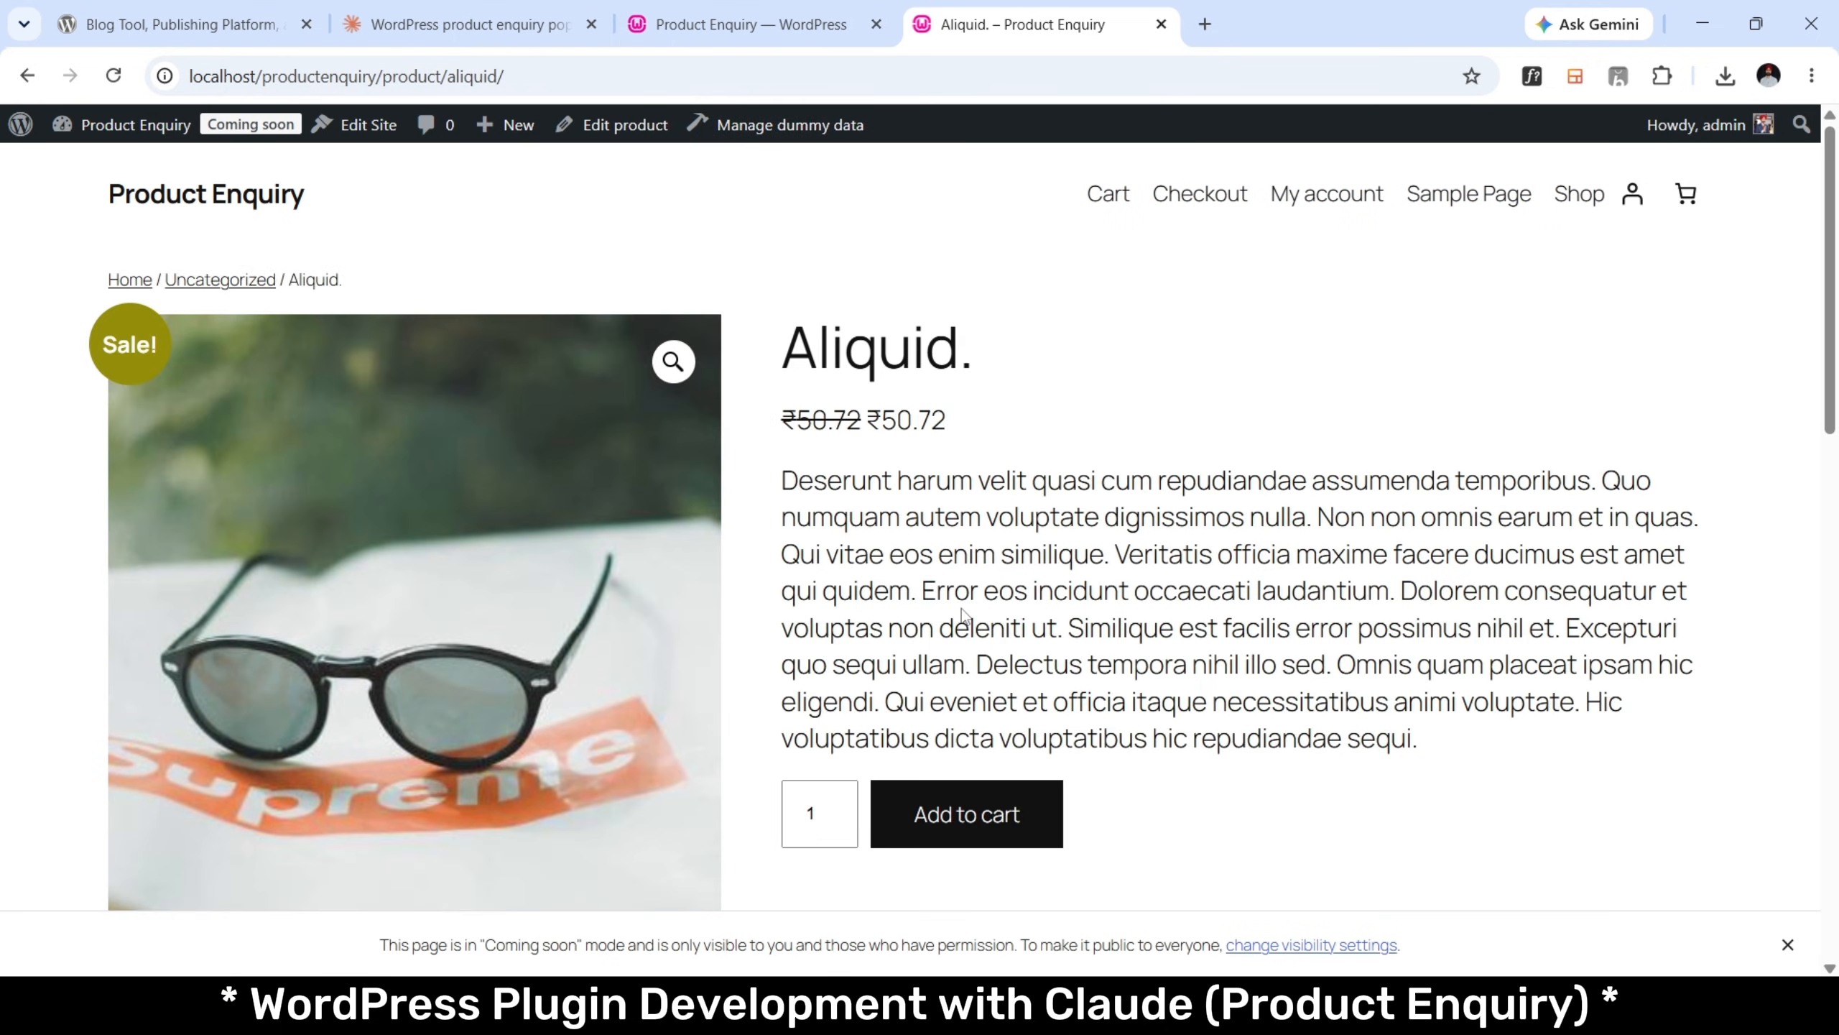
scroll(963, 617, "down", 4)
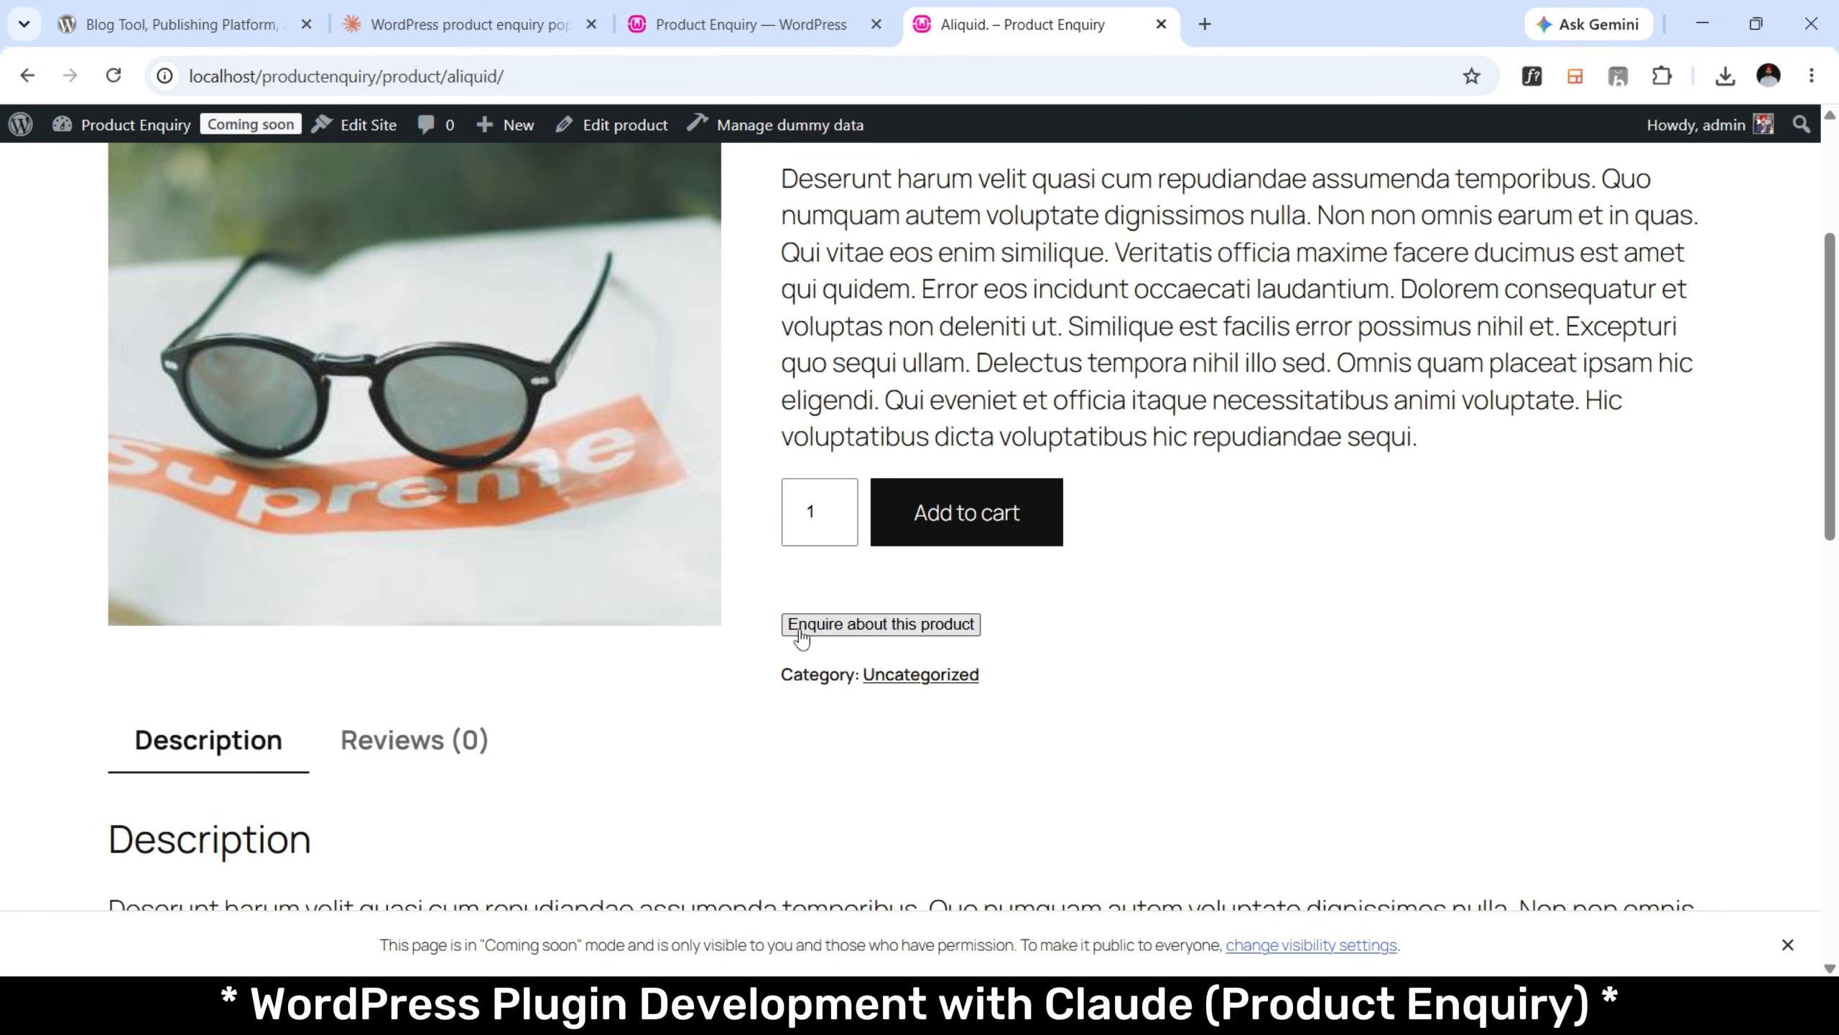
left_click(871, 630)
scroll(871, 616, "down", 10)
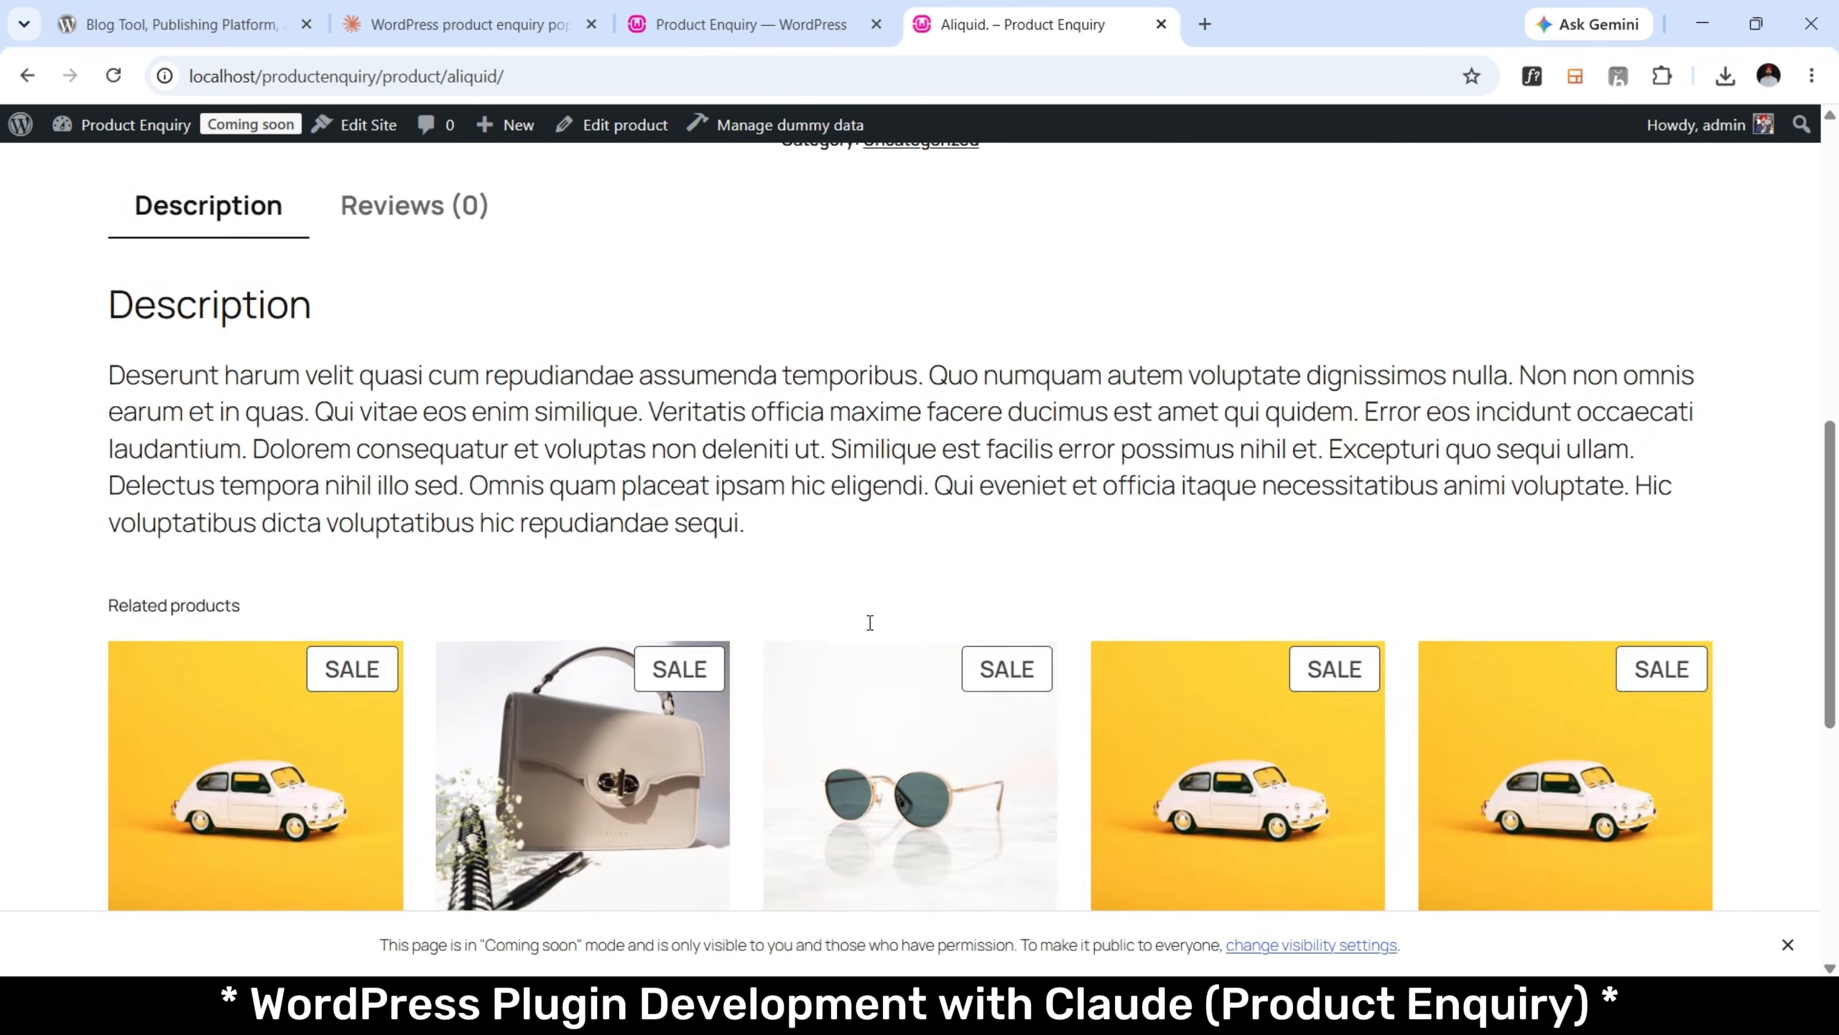
Open localhost/productenquiry in a new Incognito window to view the site as a logged-out visitor.
key("ctrl+shift+n")
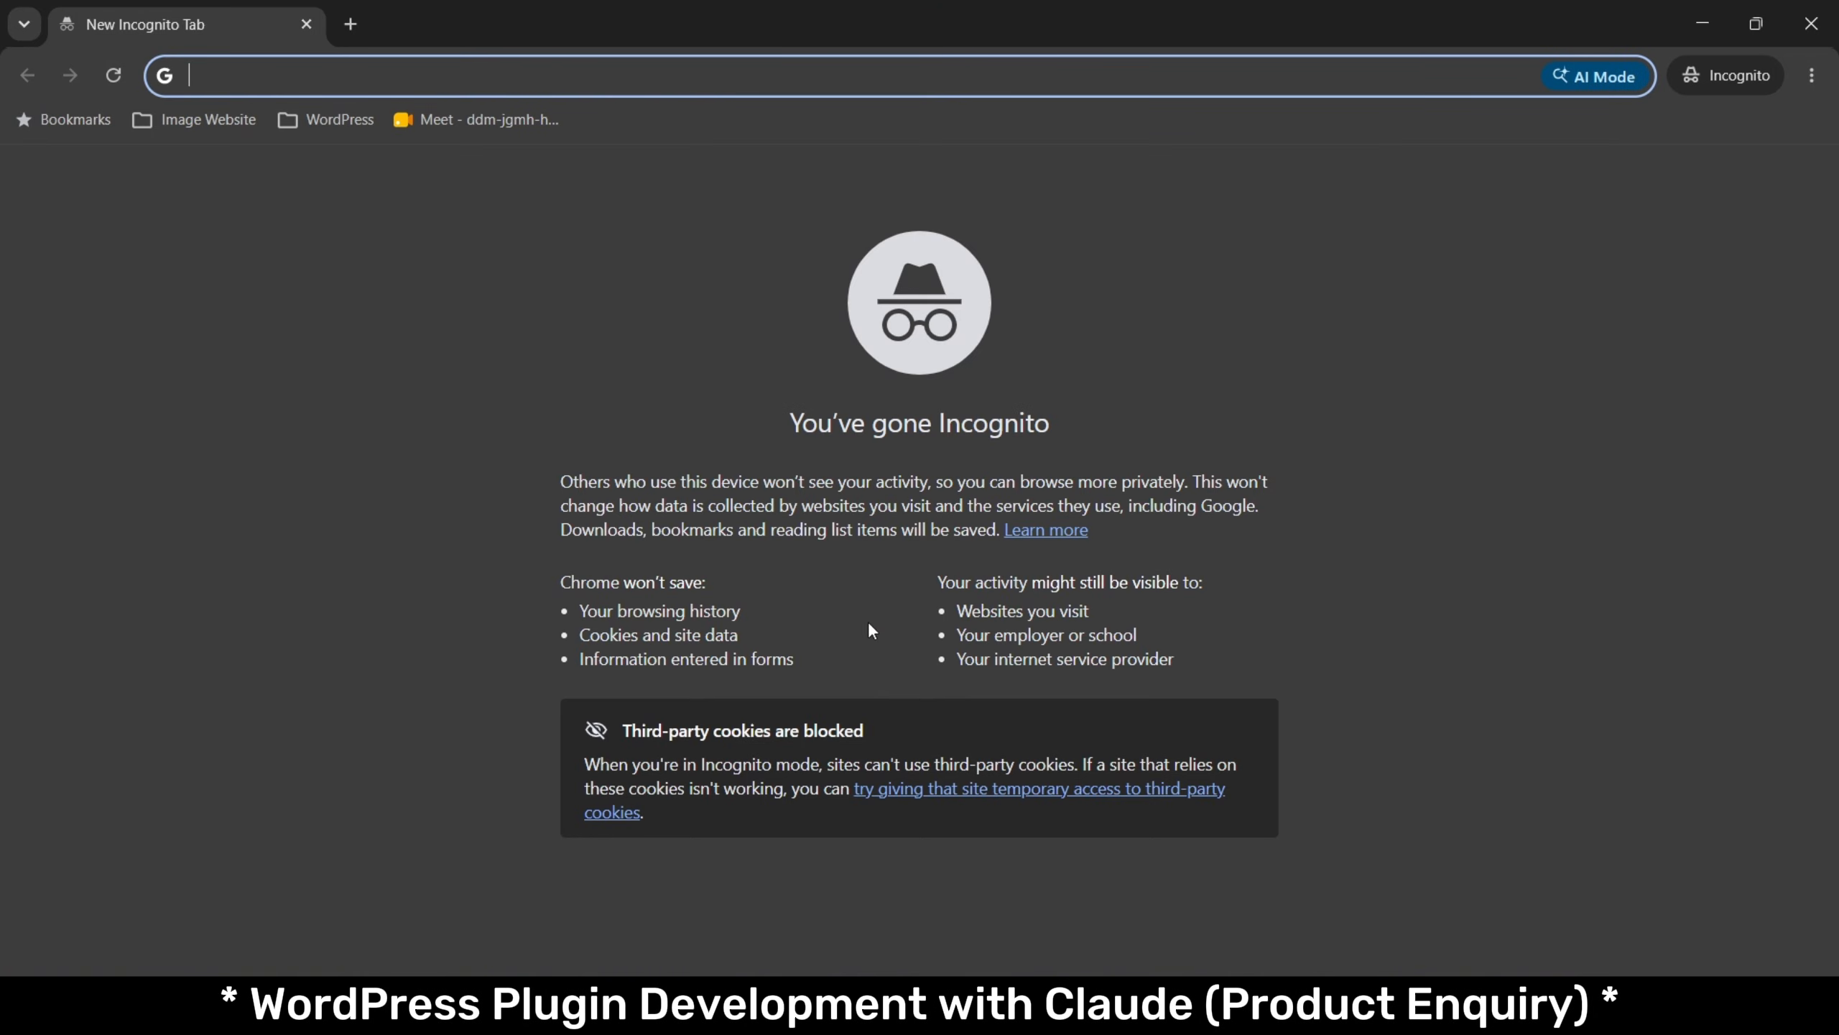
type("localhost/phpmyadmin5.2.3/")
key("Right")
key("ctrl+shift+Left")
type("p")
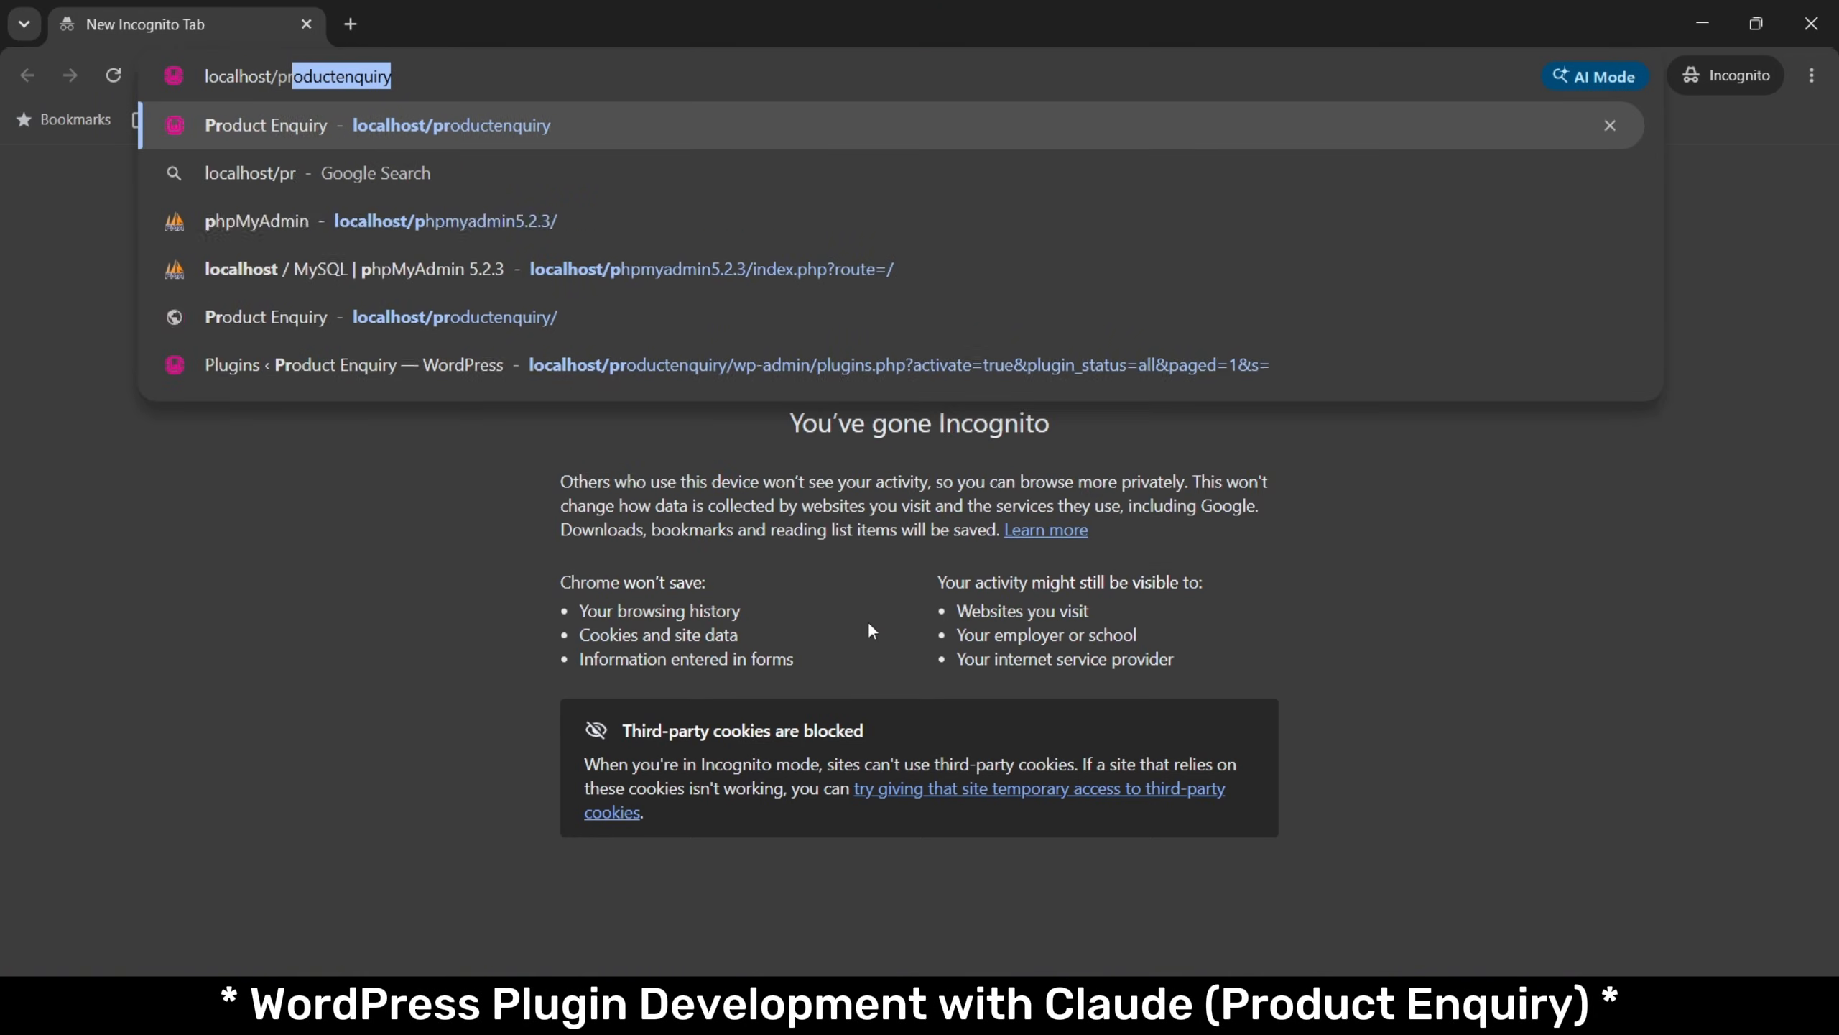
key("Return")
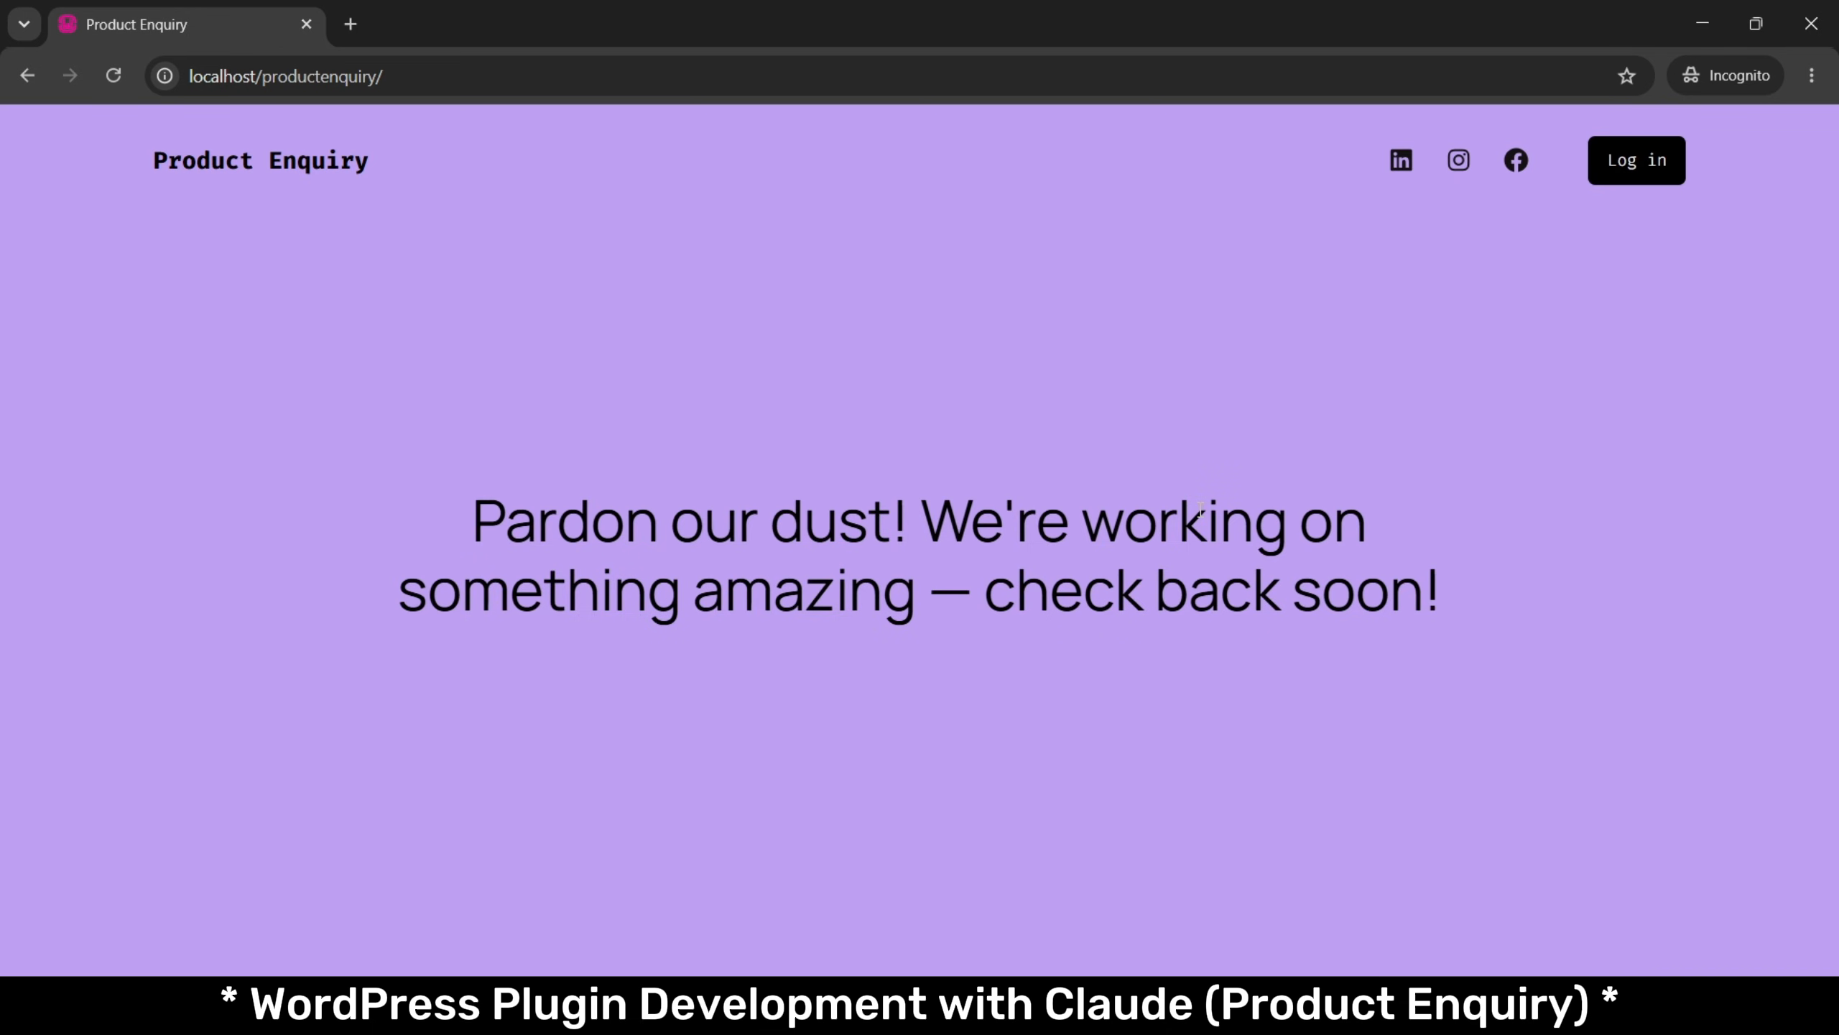
Back in the WordPress admin, set WooCommerce's site visibility to Live and save the change.
key("alt+Tab")
left_click(855, 26)
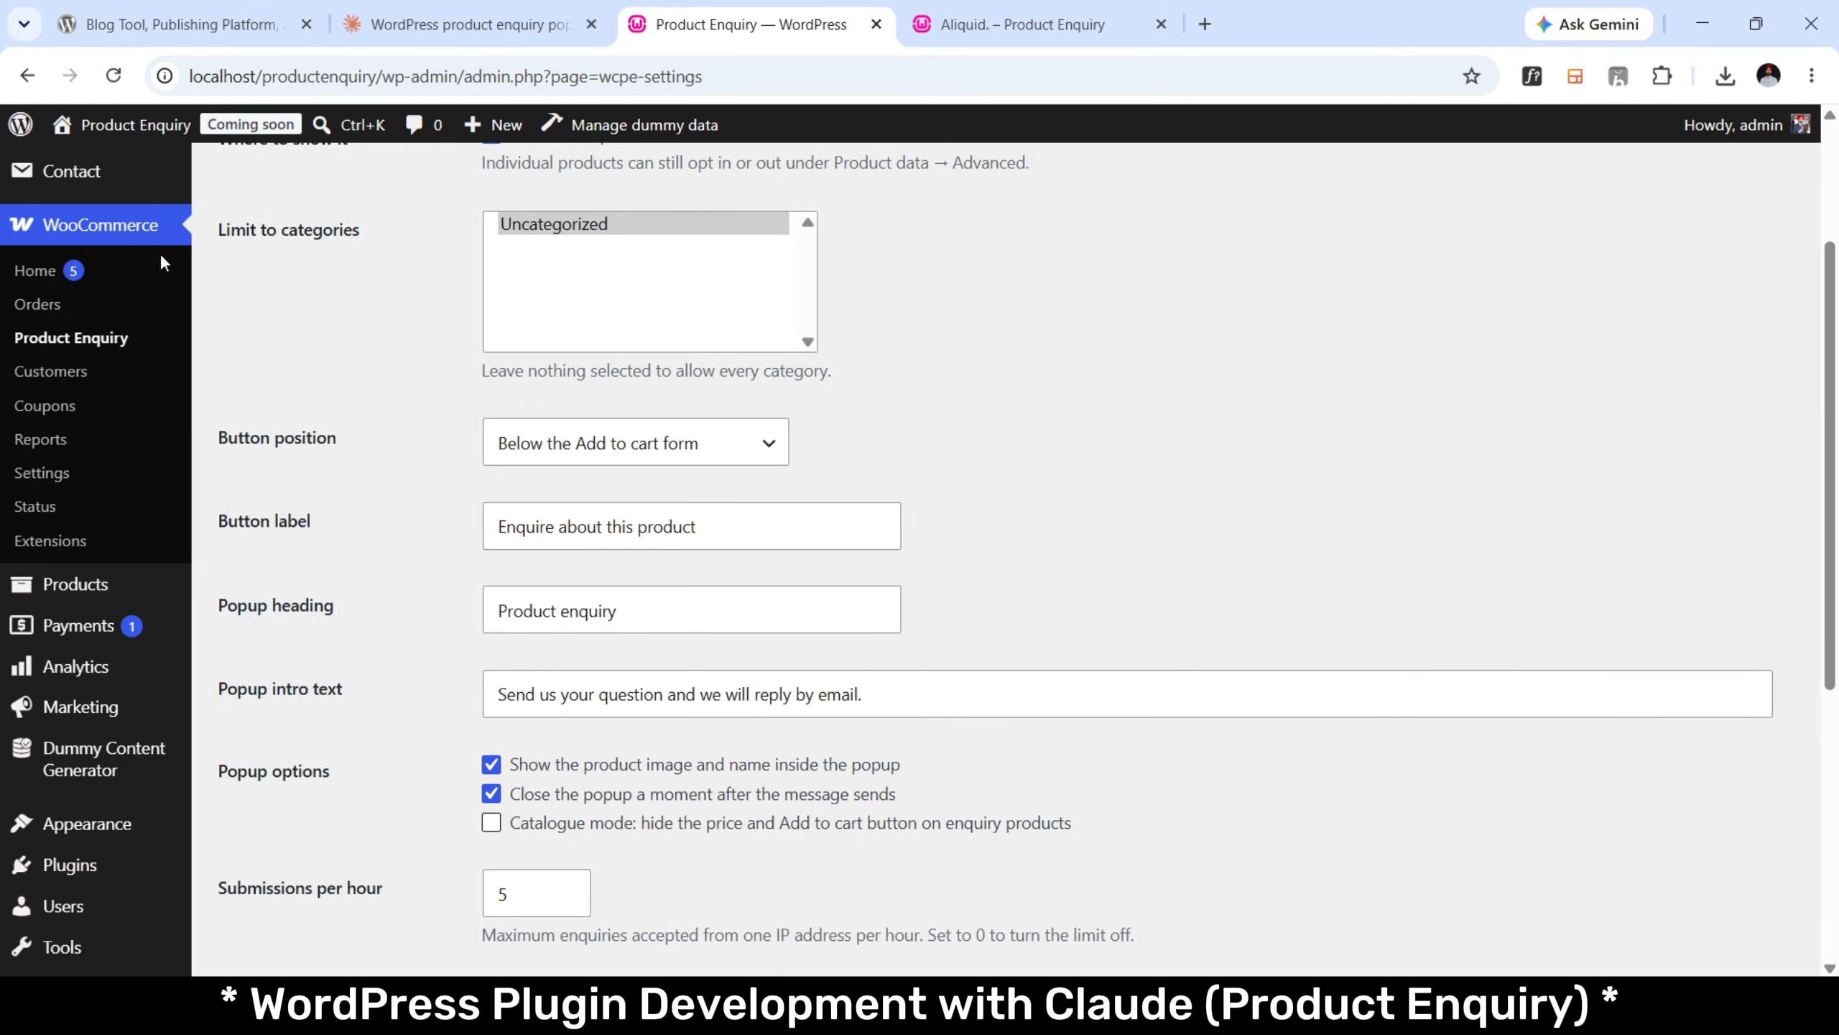
scroll(161, 262, "up", 3)
left_click(214, 125)
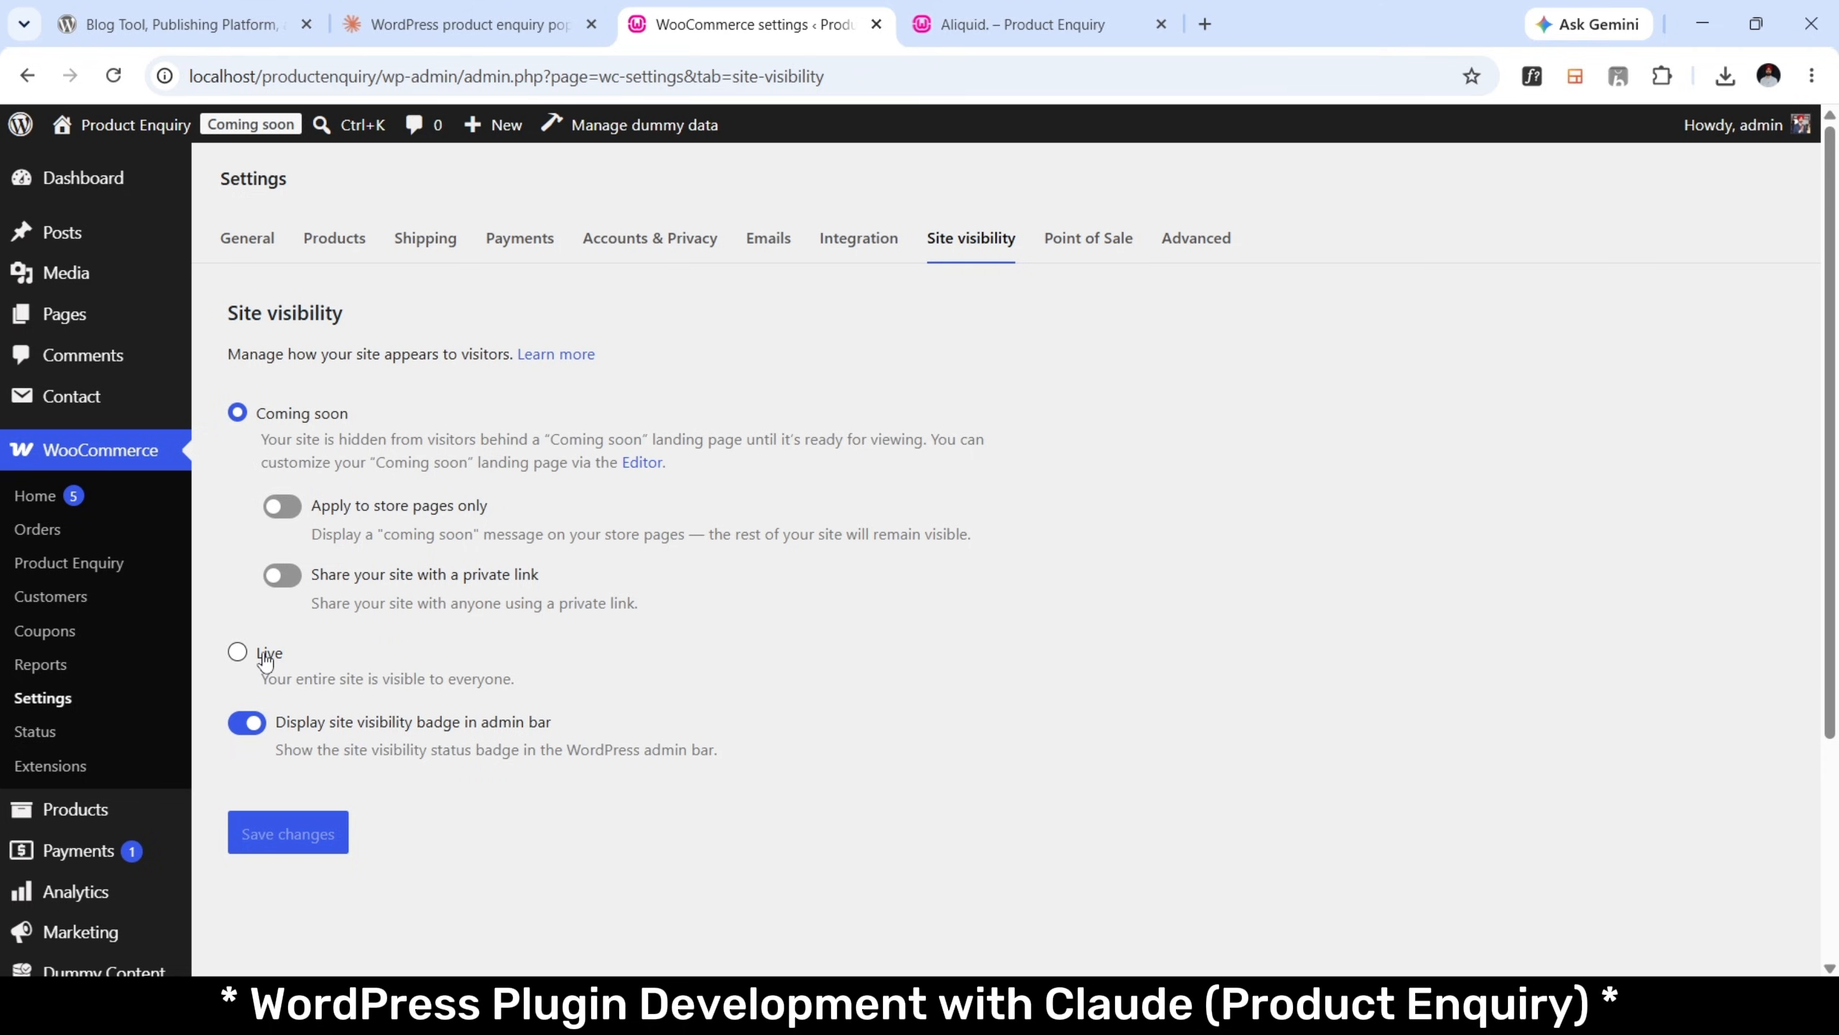
left_click(250, 657)
left_click(316, 709)
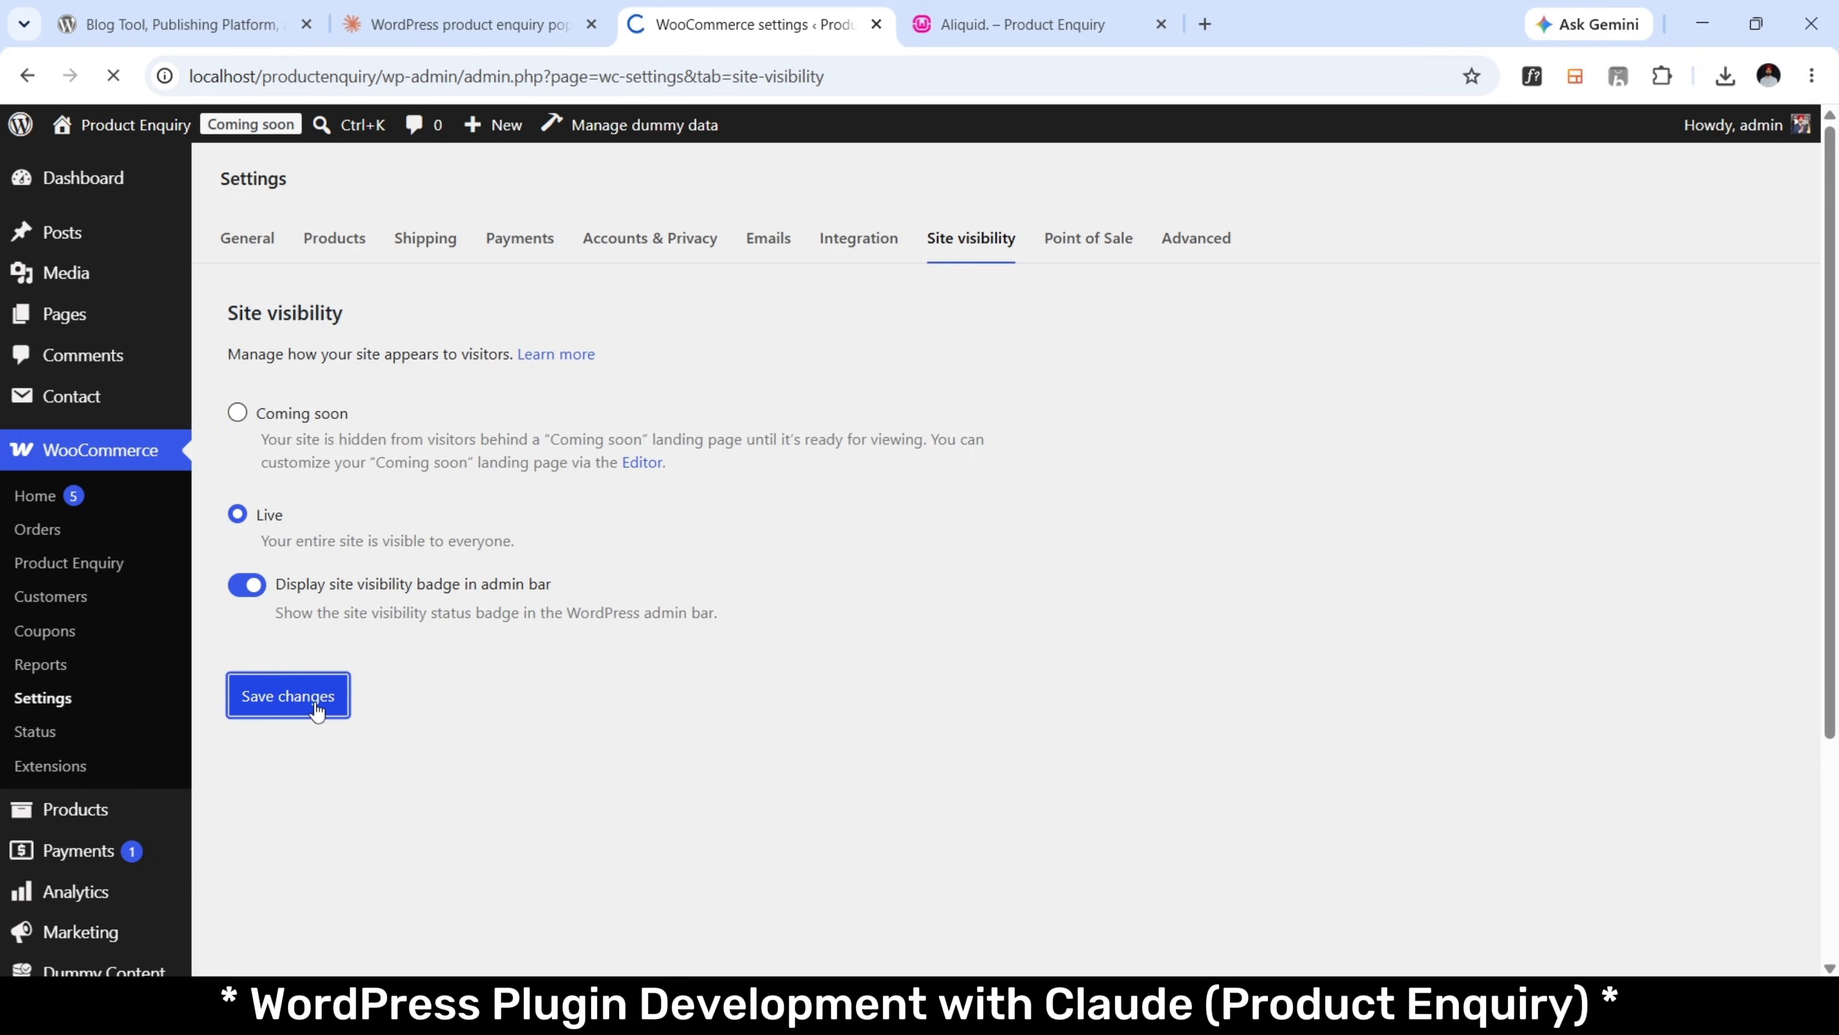
Reload the site in the Incognito window, open the Aliquid product from the shop, and test its "Enquire about this product" button.
key("alt+Tab")
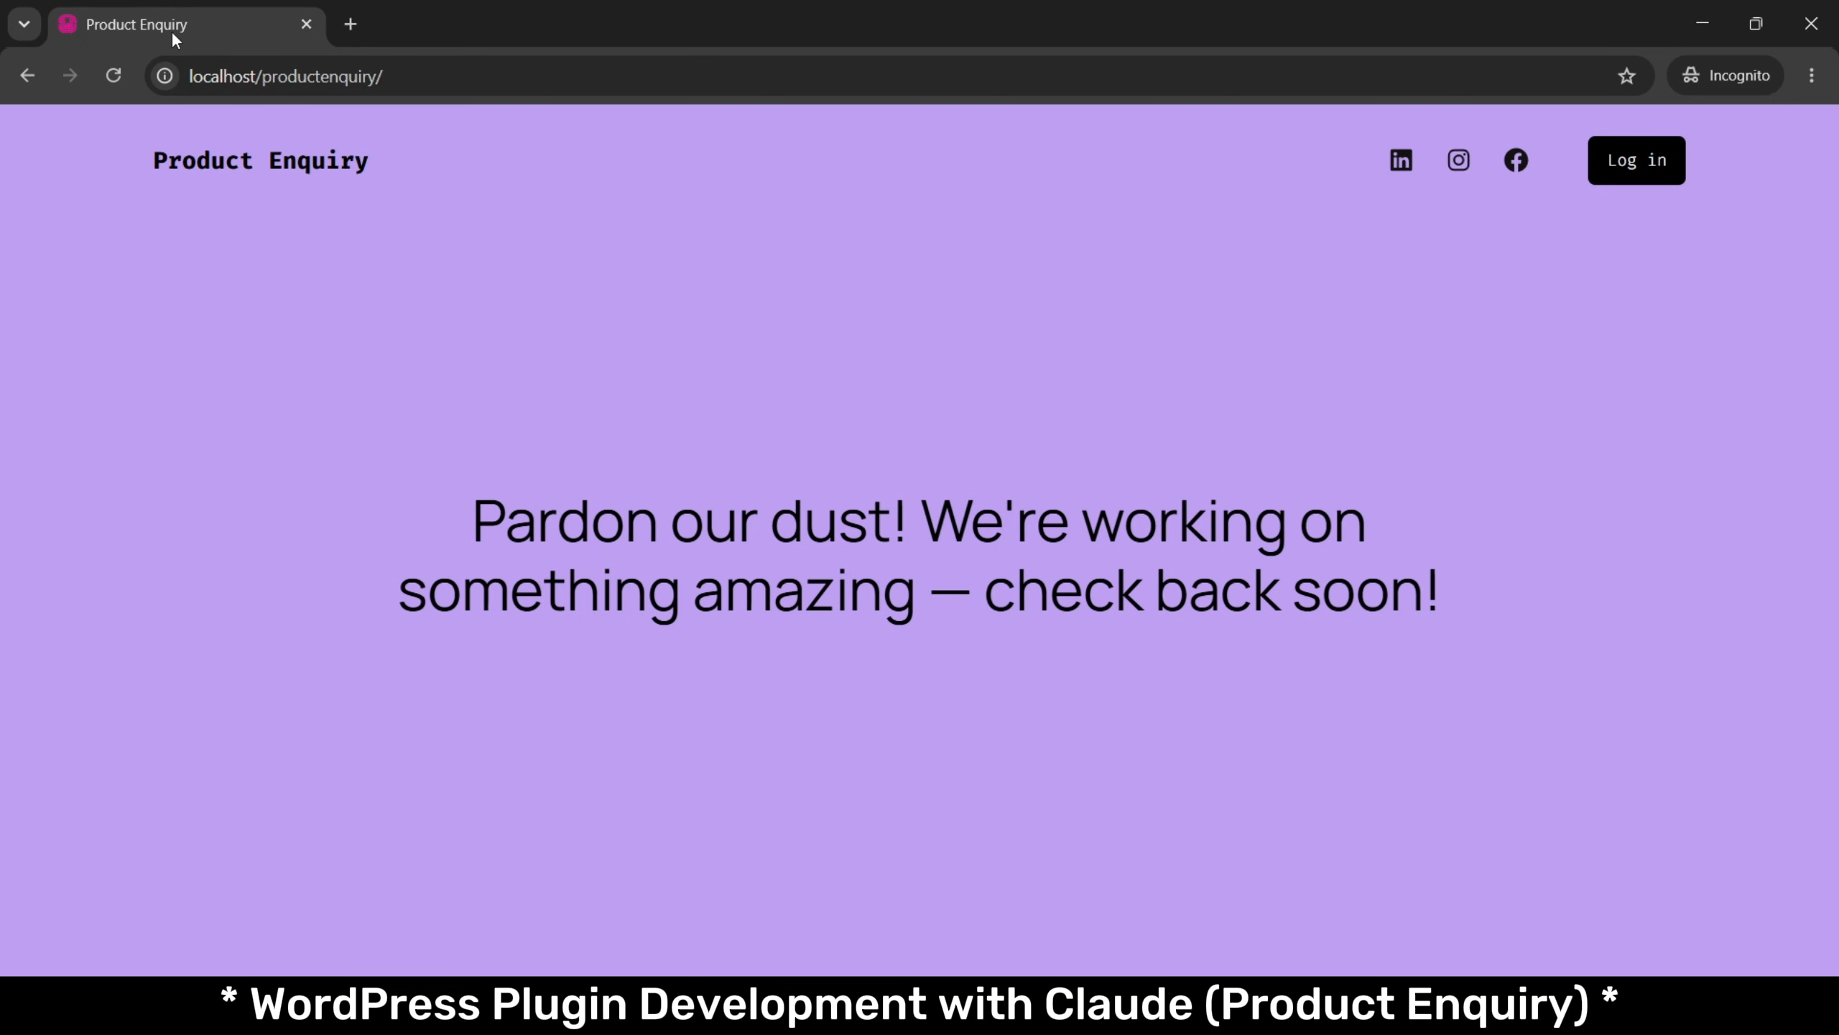
left_click(106, 66)
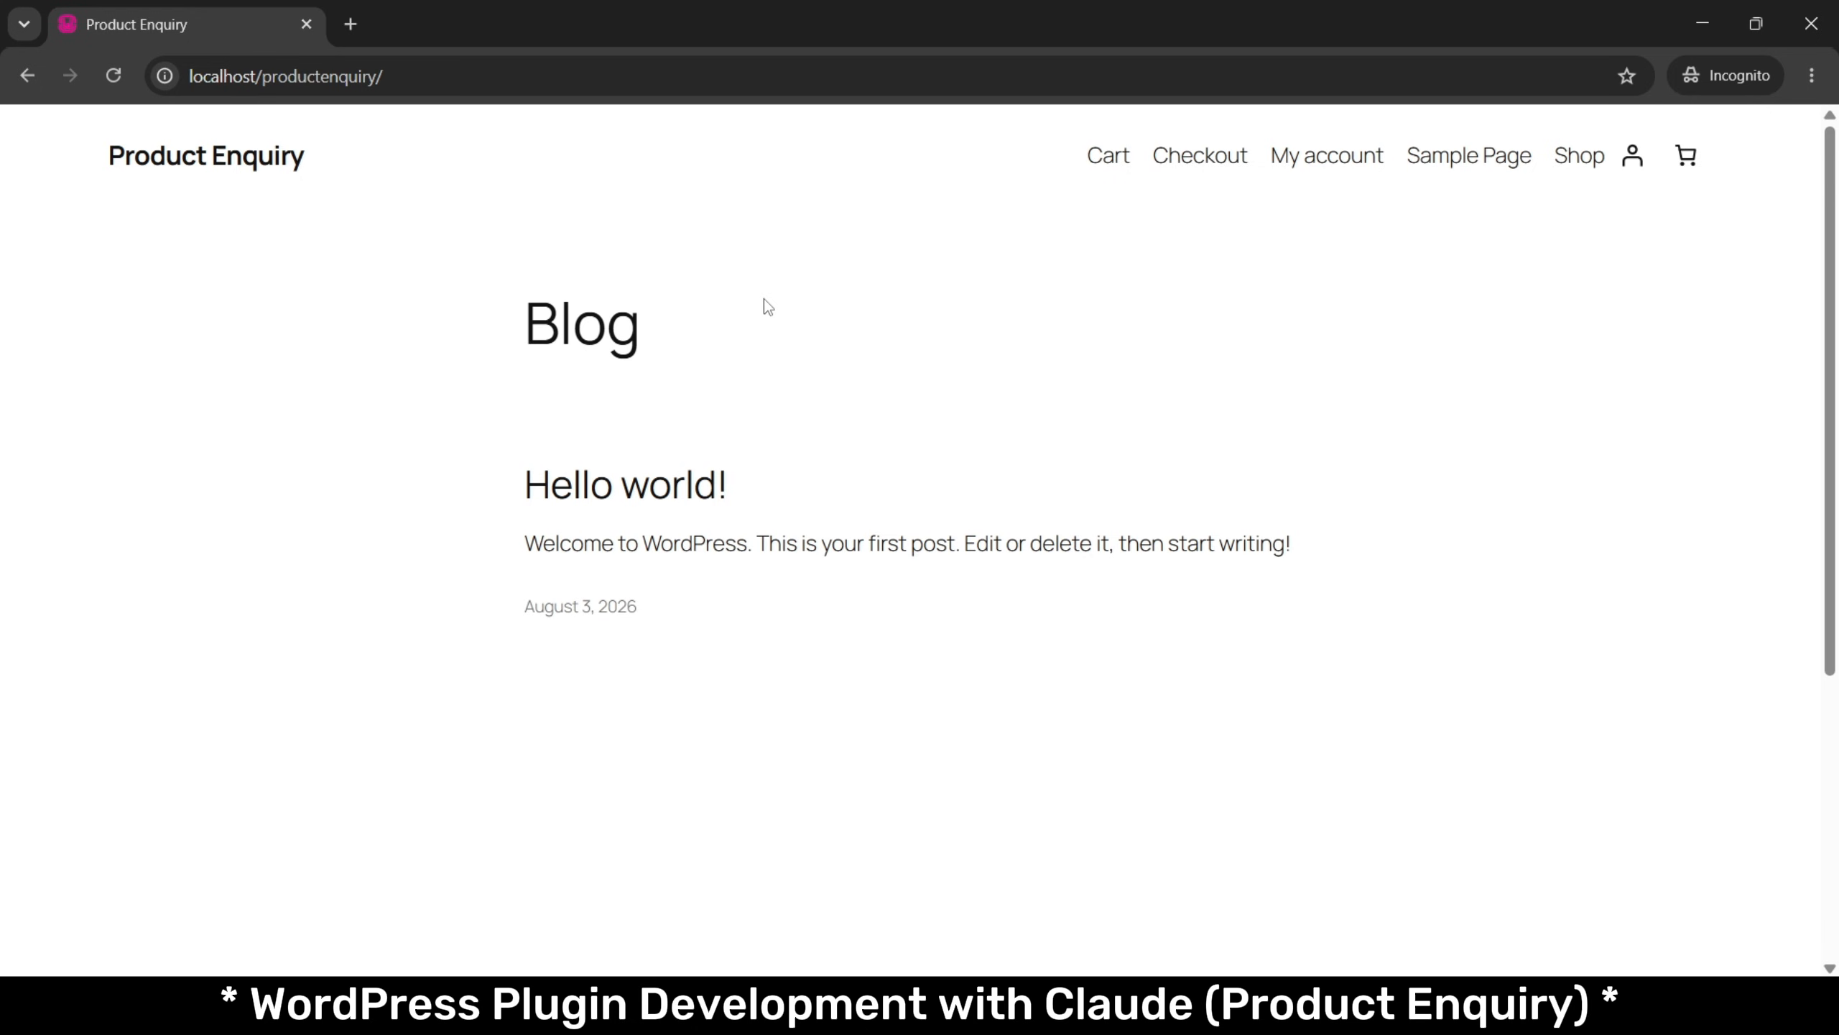
left_click(1590, 161)
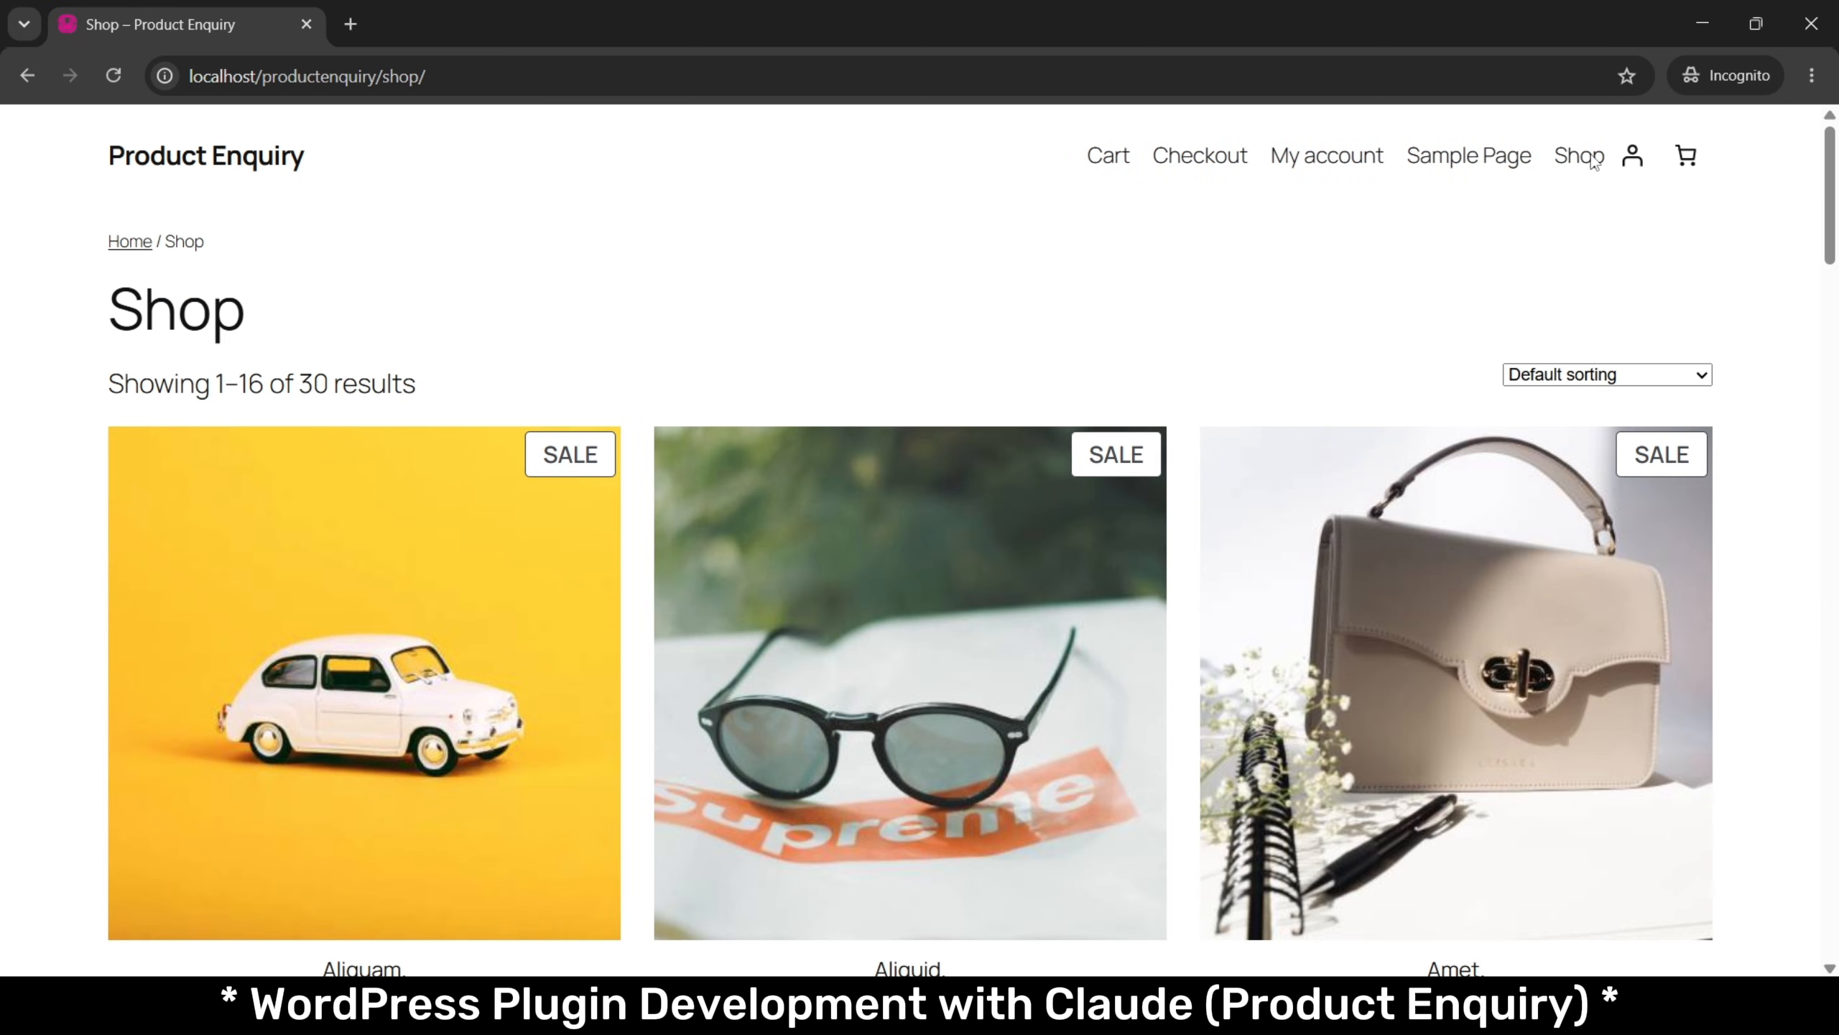
left_click(1092, 550)
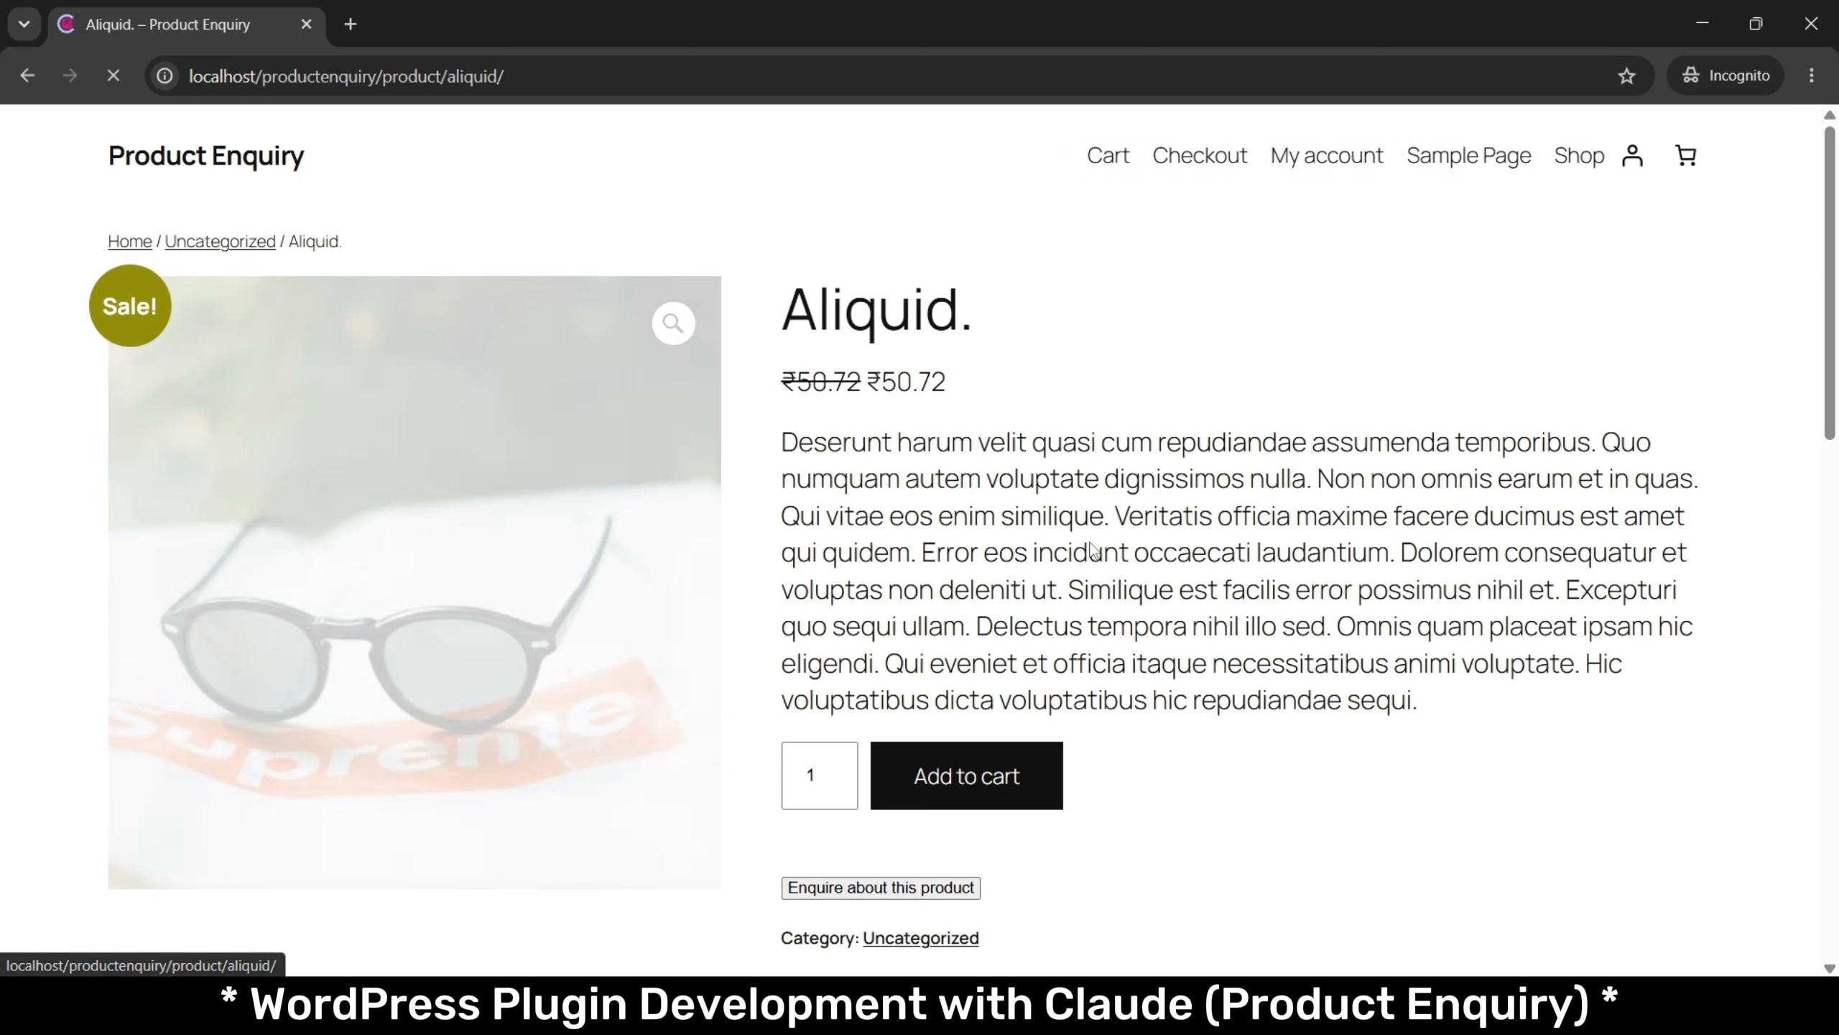
scroll(1092, 549, "down", 2)
scroll(1092, 550, "down", 1)
left_click(929, 658)
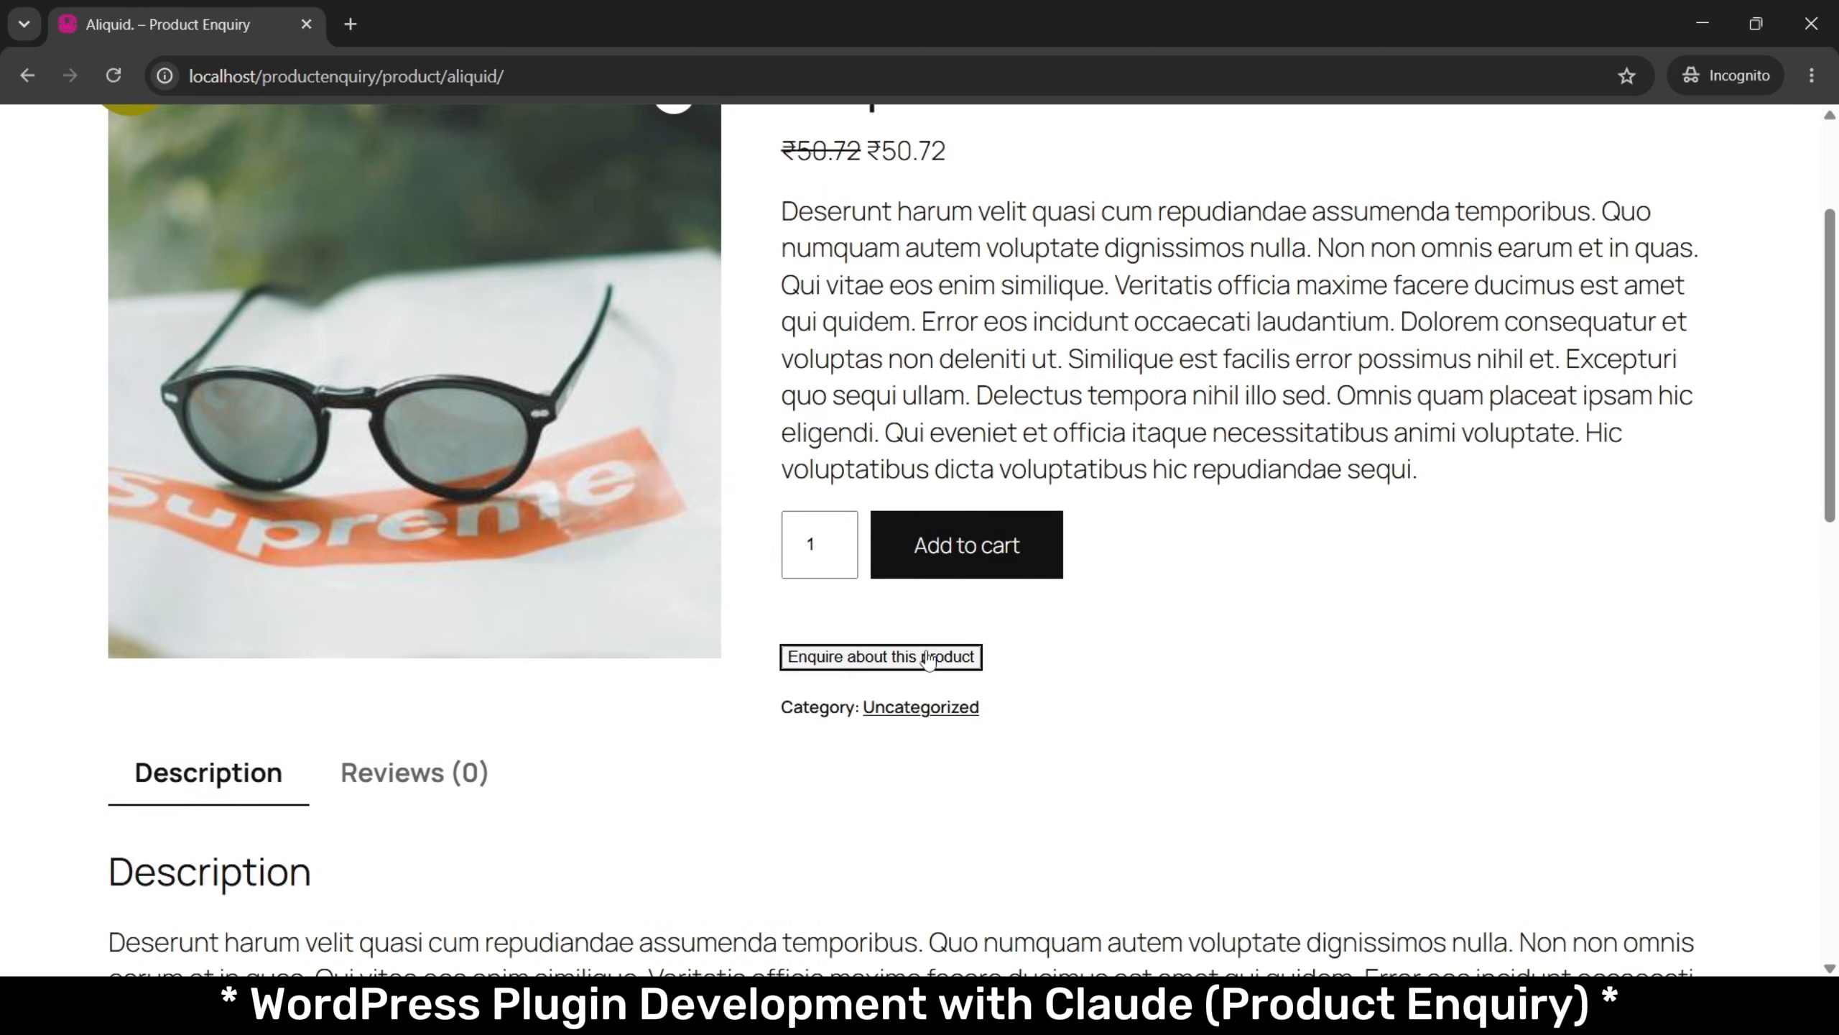
scroll(1159, 408, "up", 3)
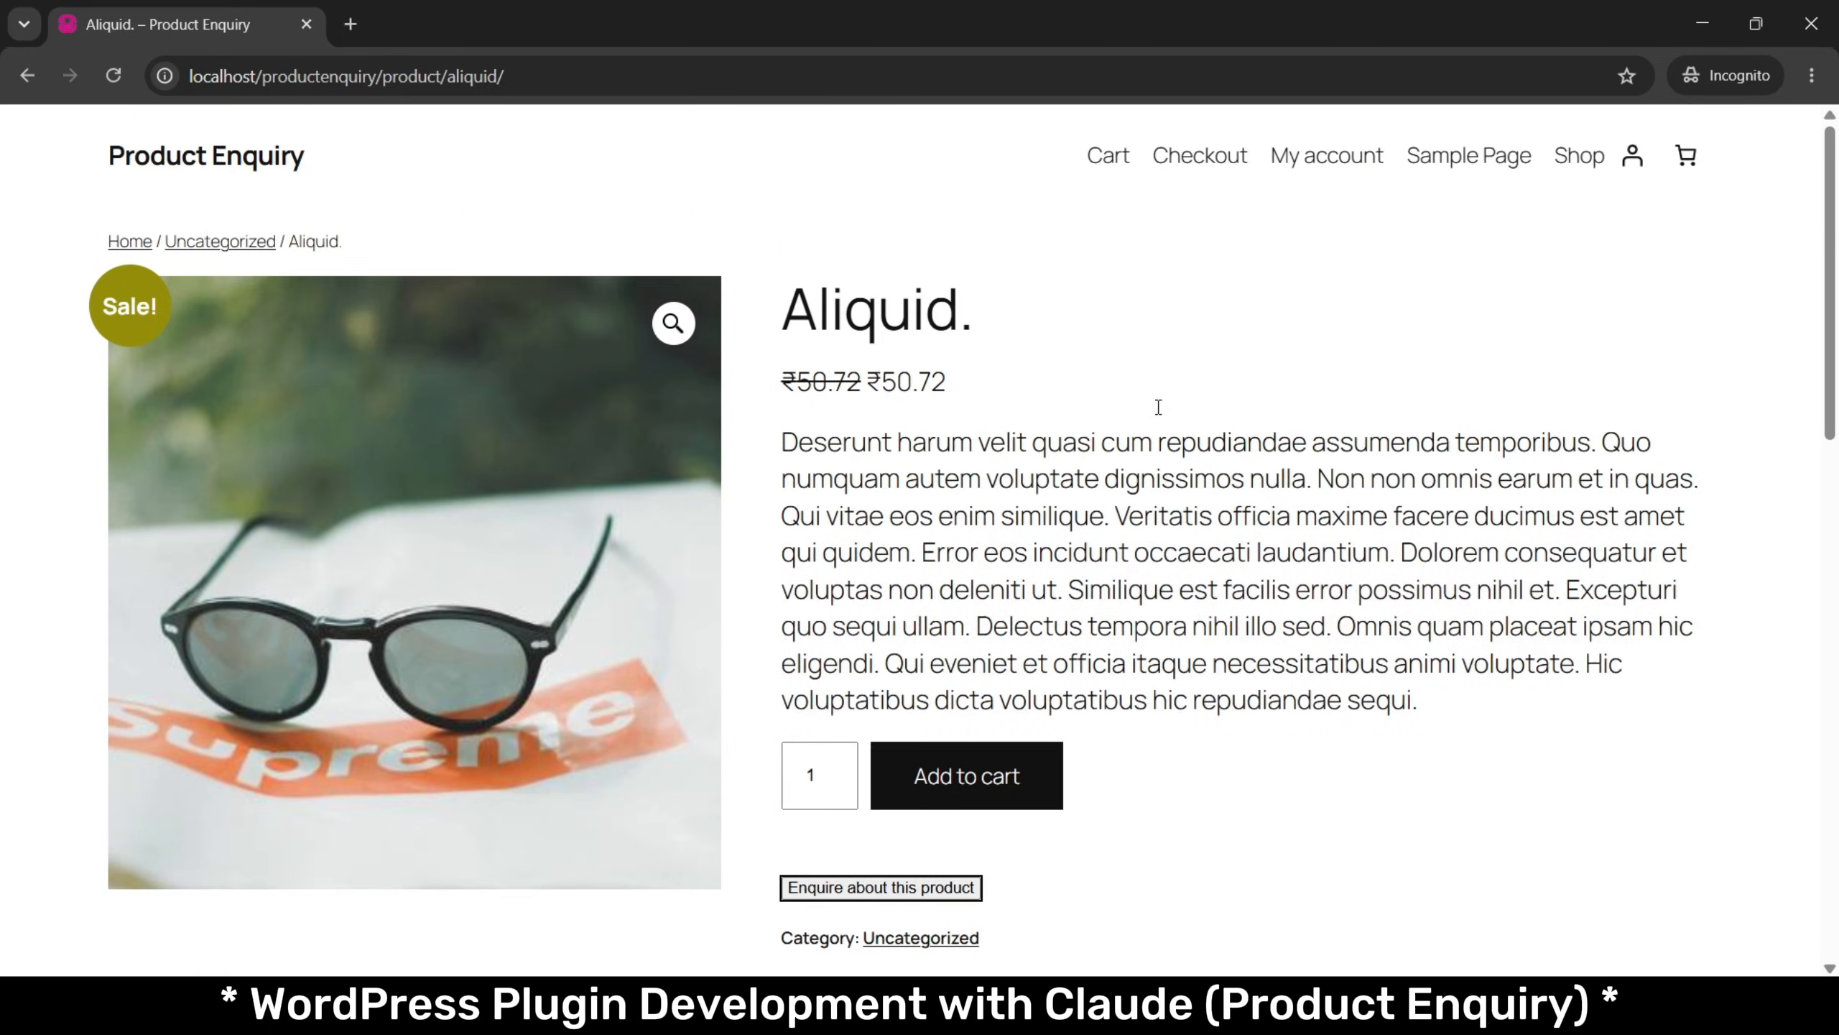
key("alt+Tab")
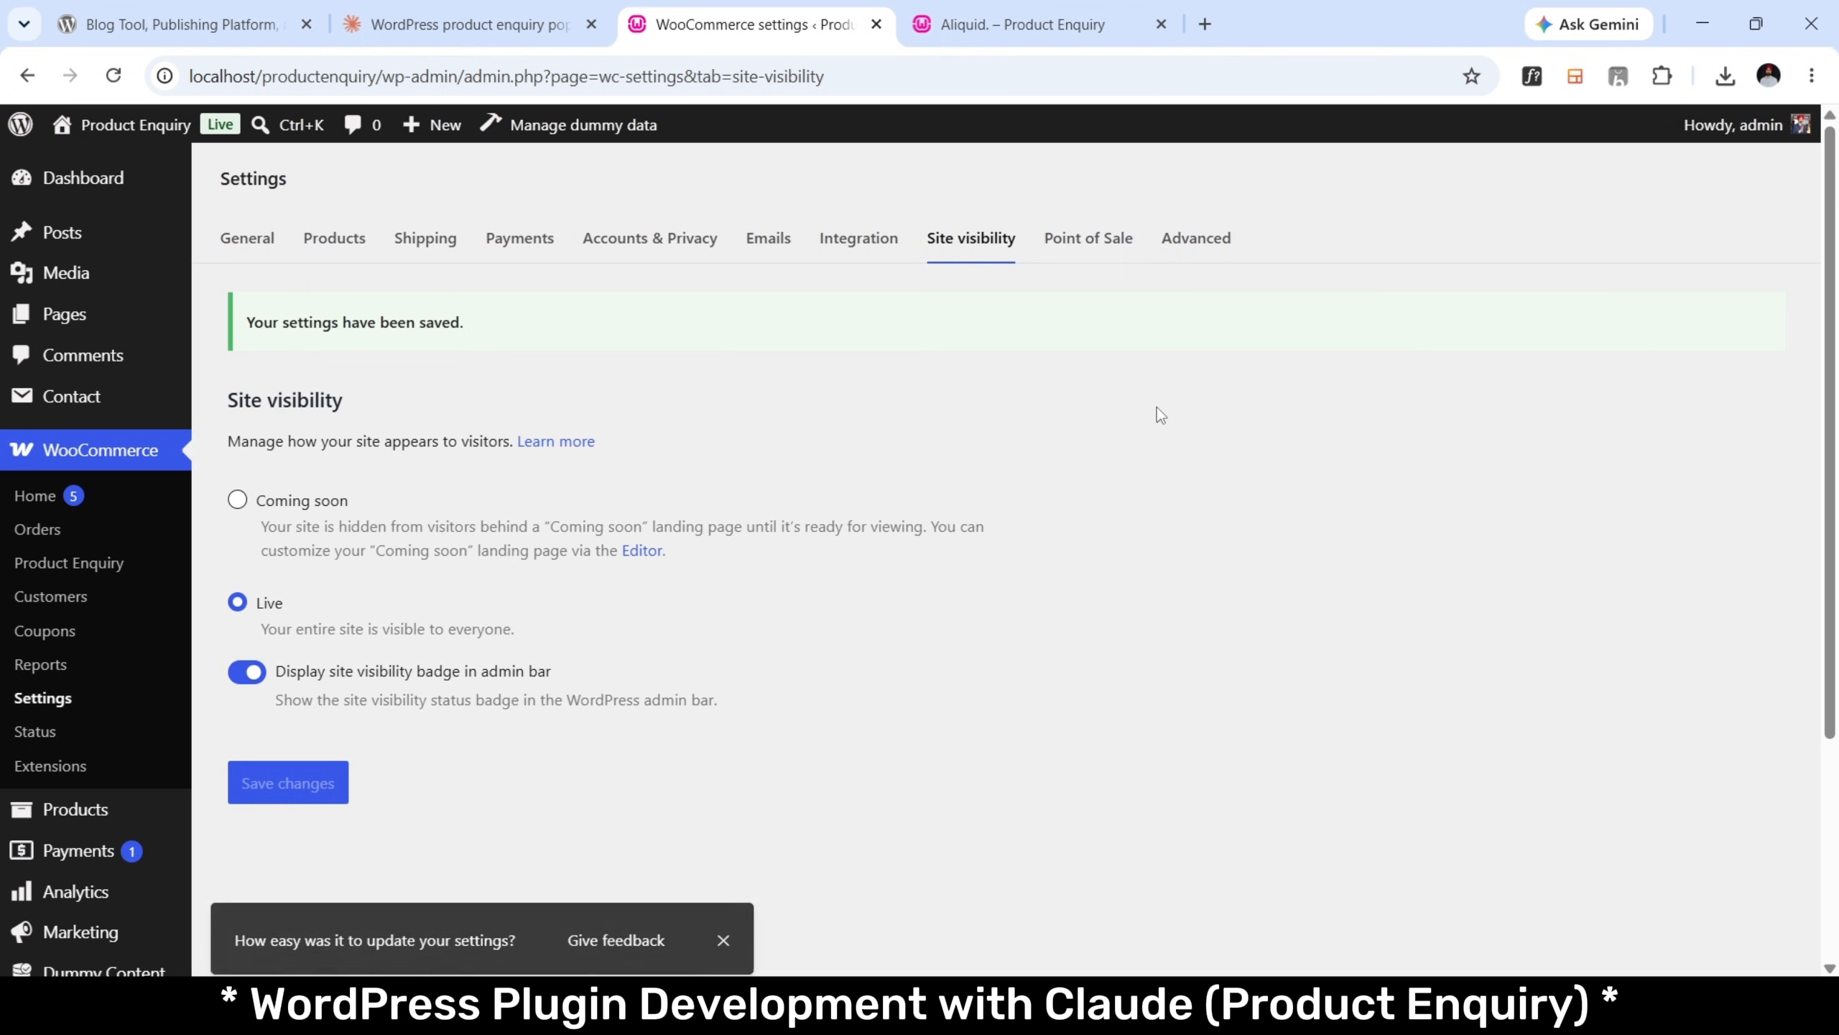
key("alt+Tab")
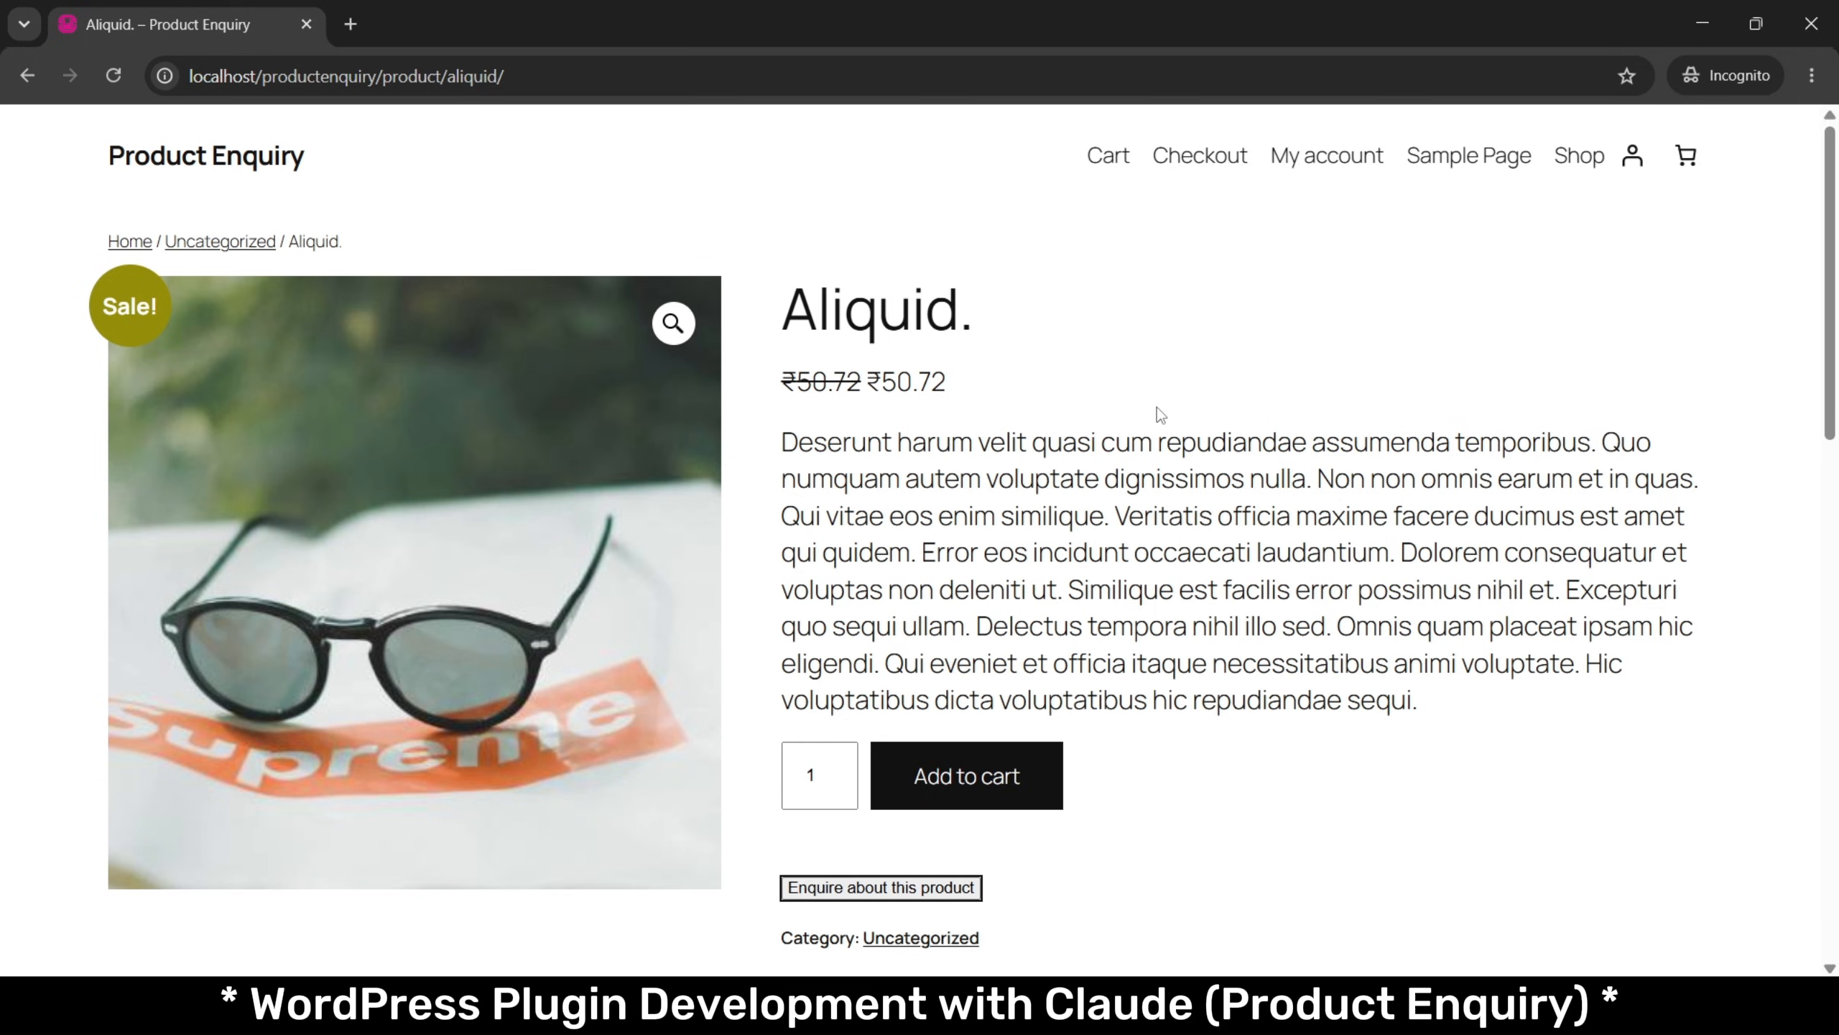
Check the browser console for script errors while triggering the product's enquiry button, and close the developer tools.
key("ctrl+shift+j")
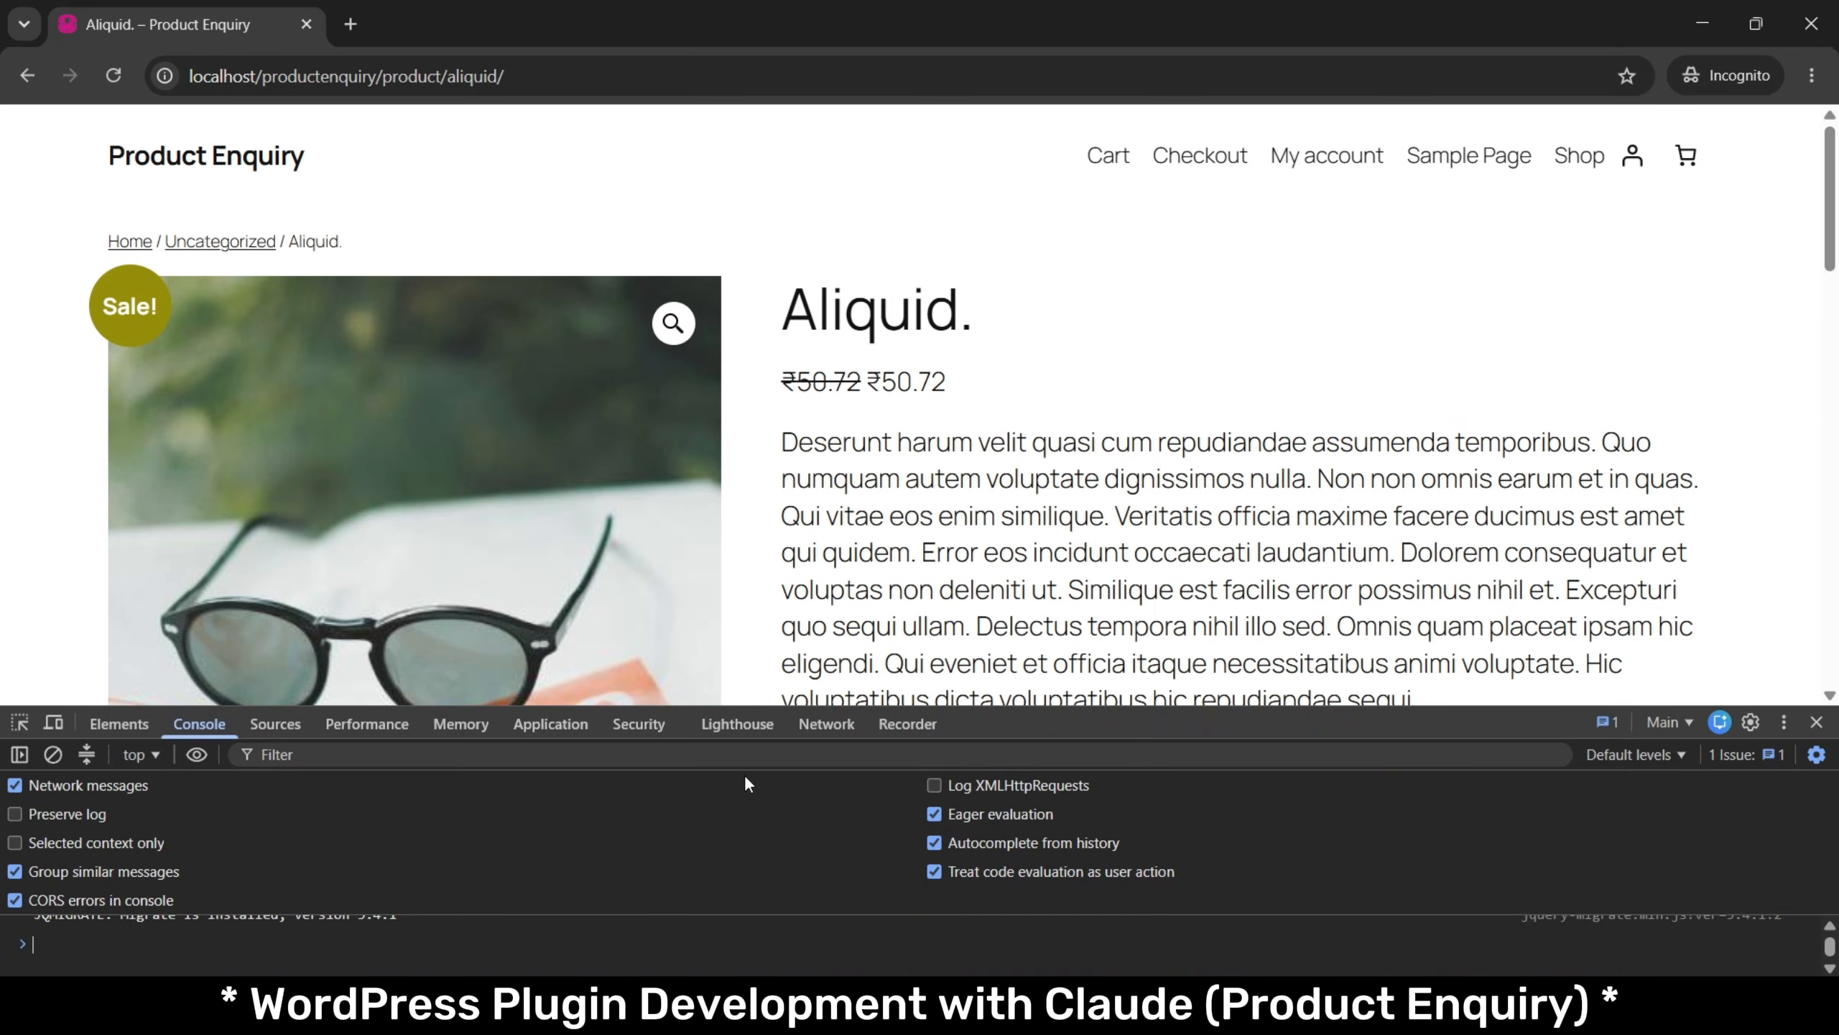
left_click_drag(1073, 709, 1118, 286)
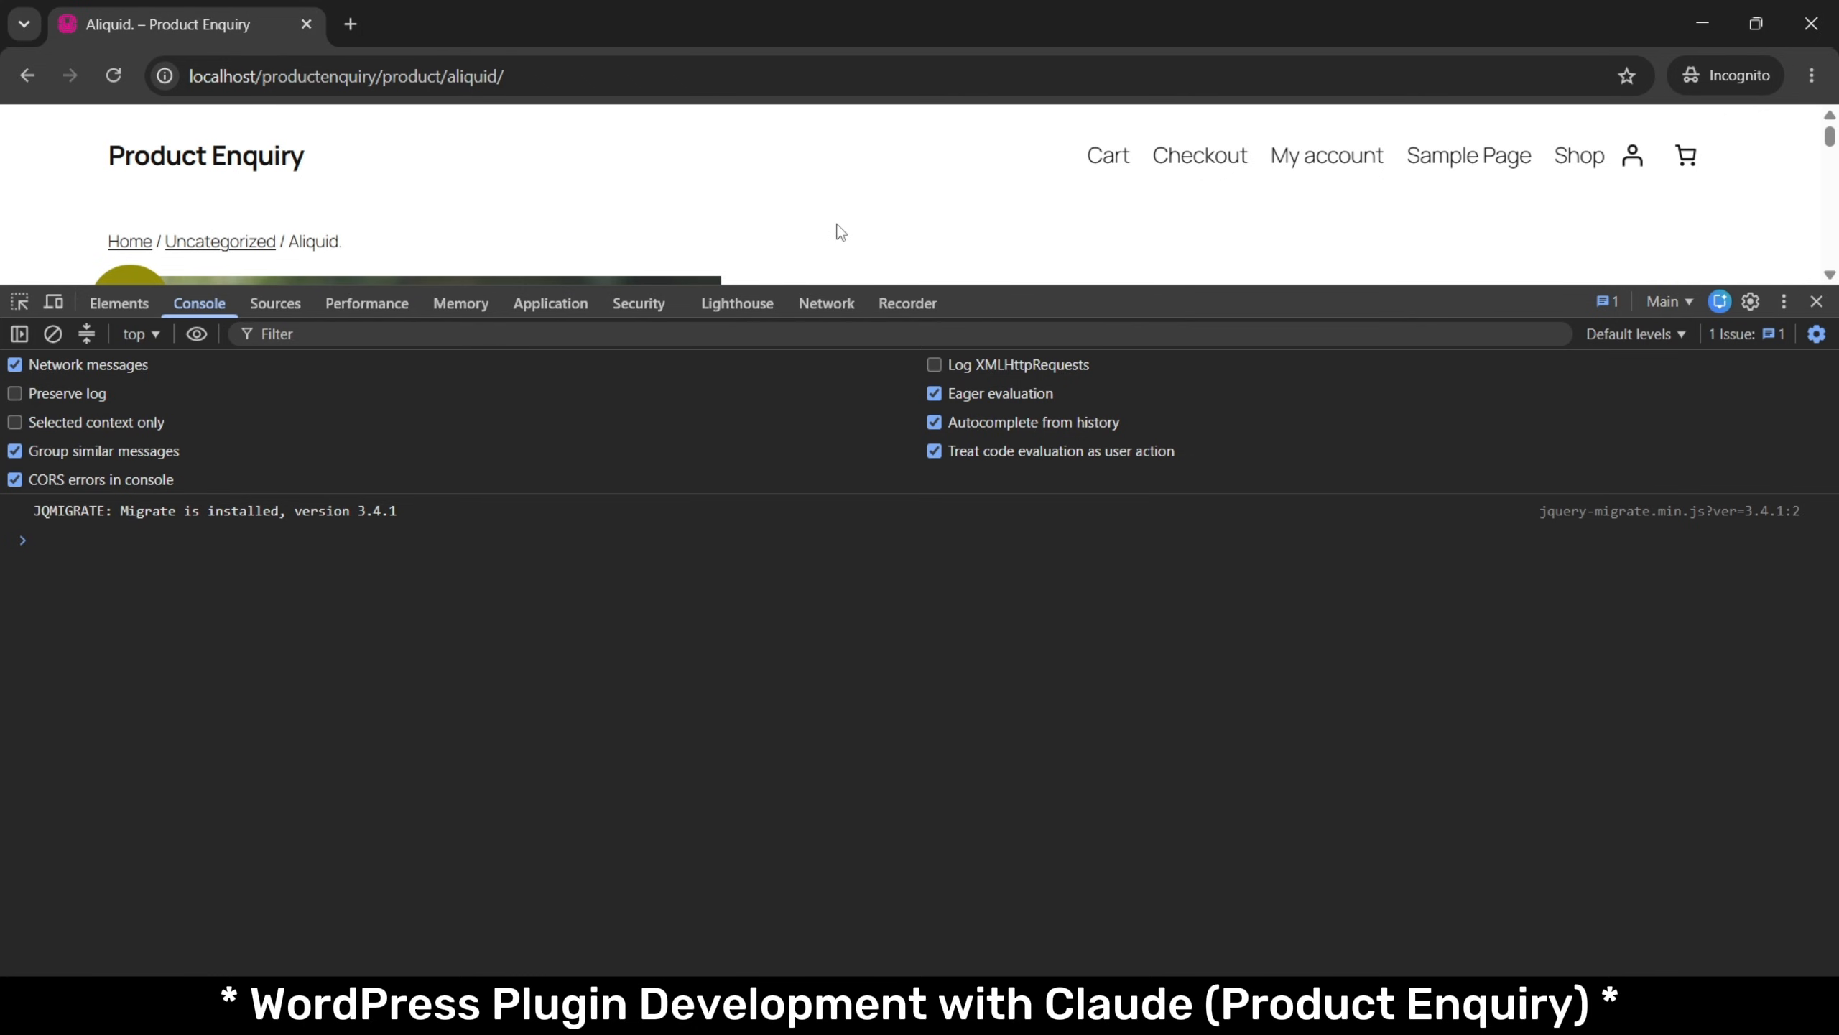
scroll(839, 231, "down", 2)
scroll(840, 231, "down", 5)
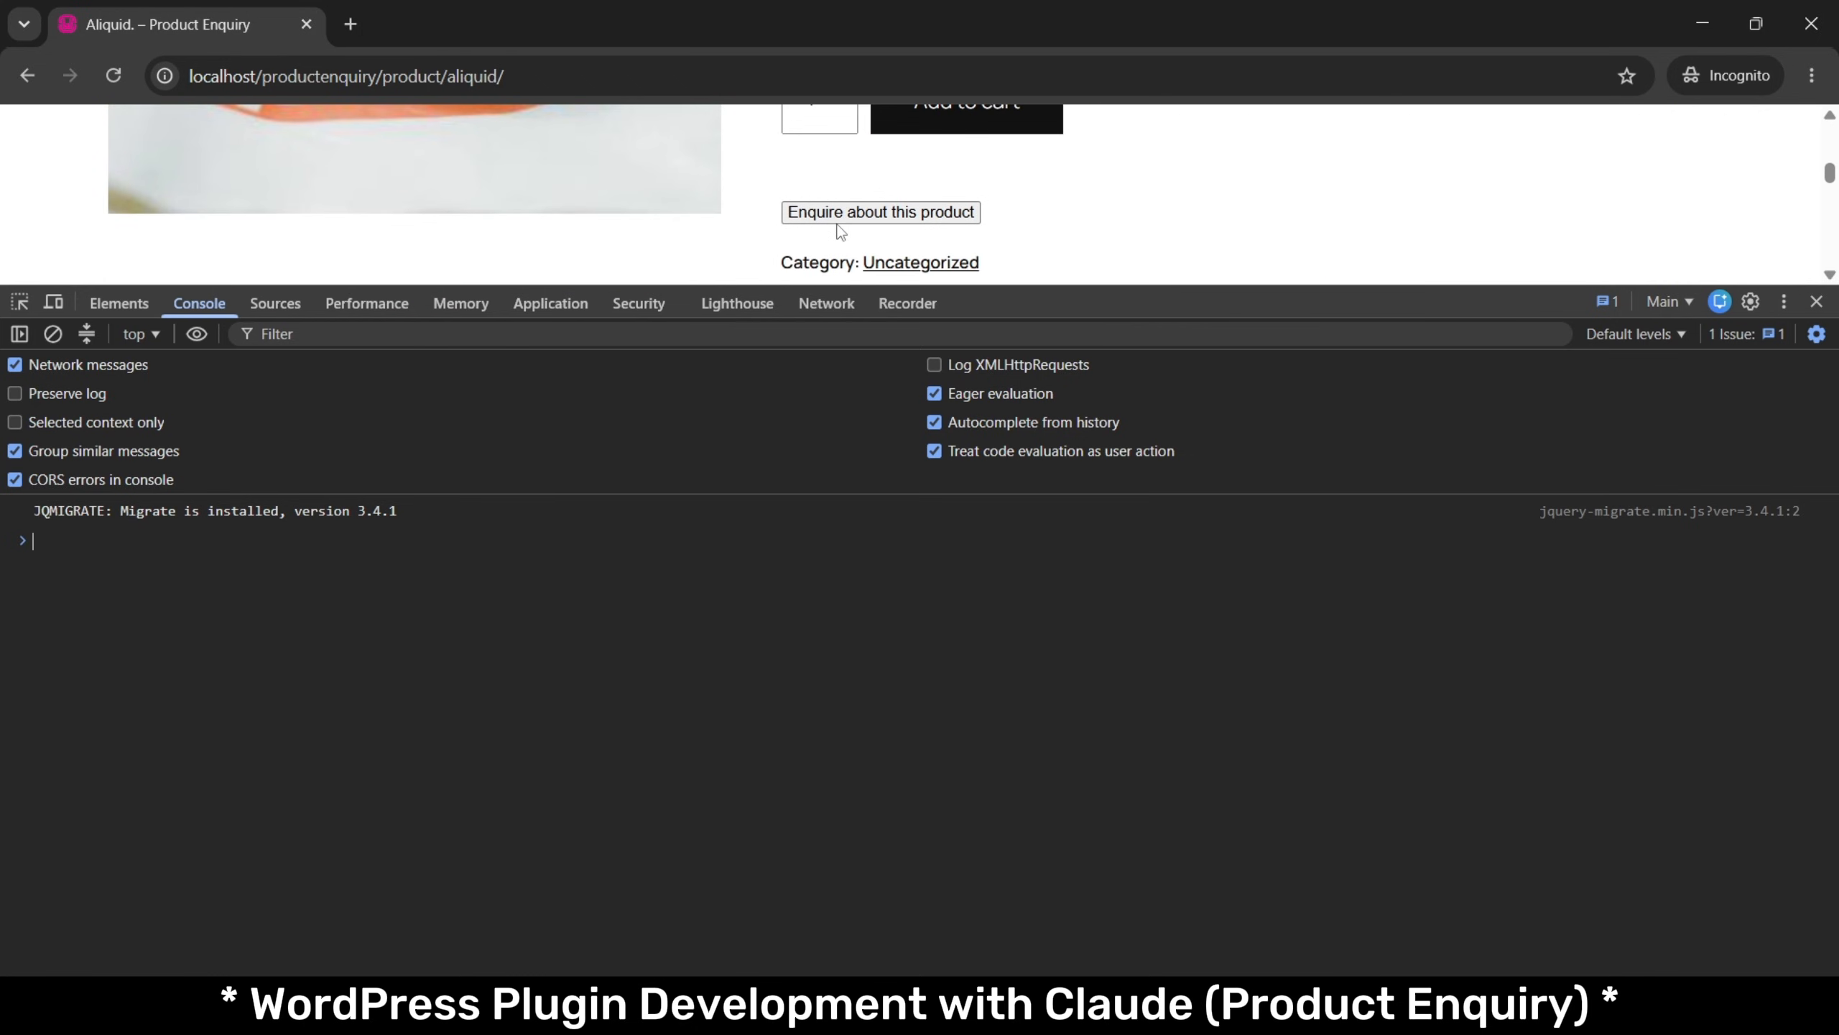
left_click(895, 214)
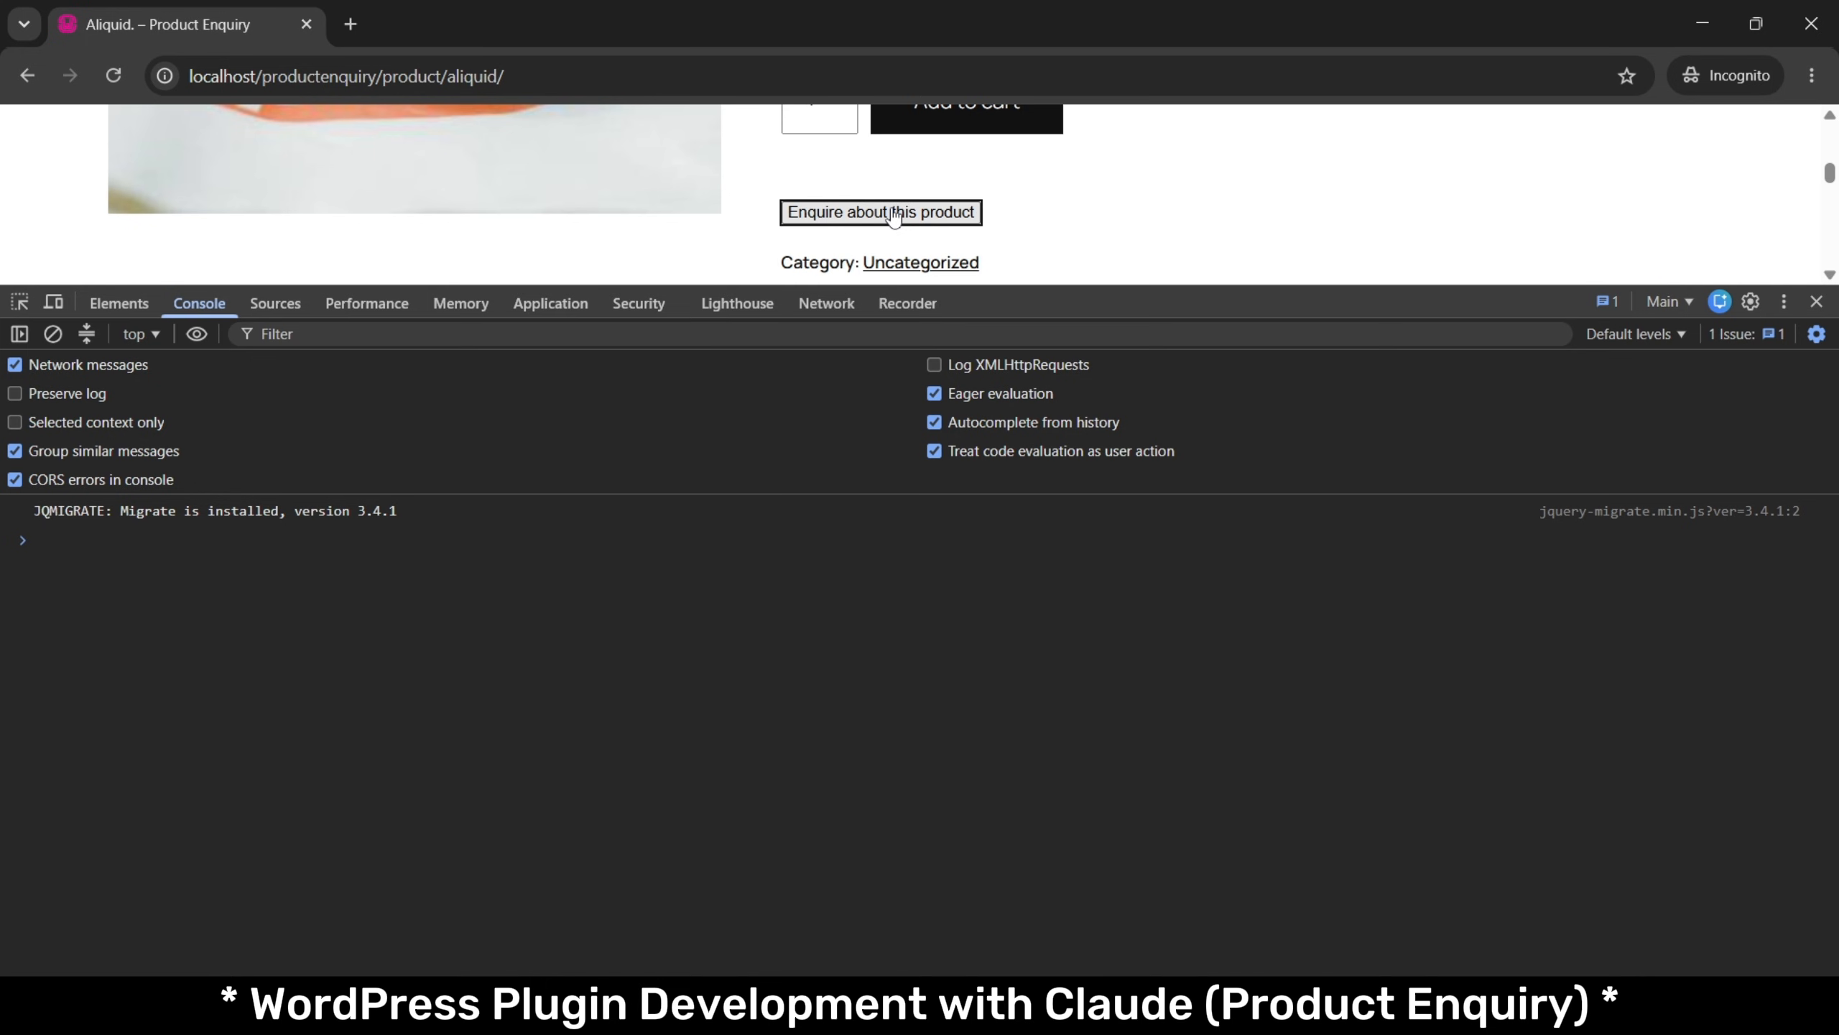
left_click(1816, 301)
left_click(1480, 446)
scroll(1480, 446, "up", 5)
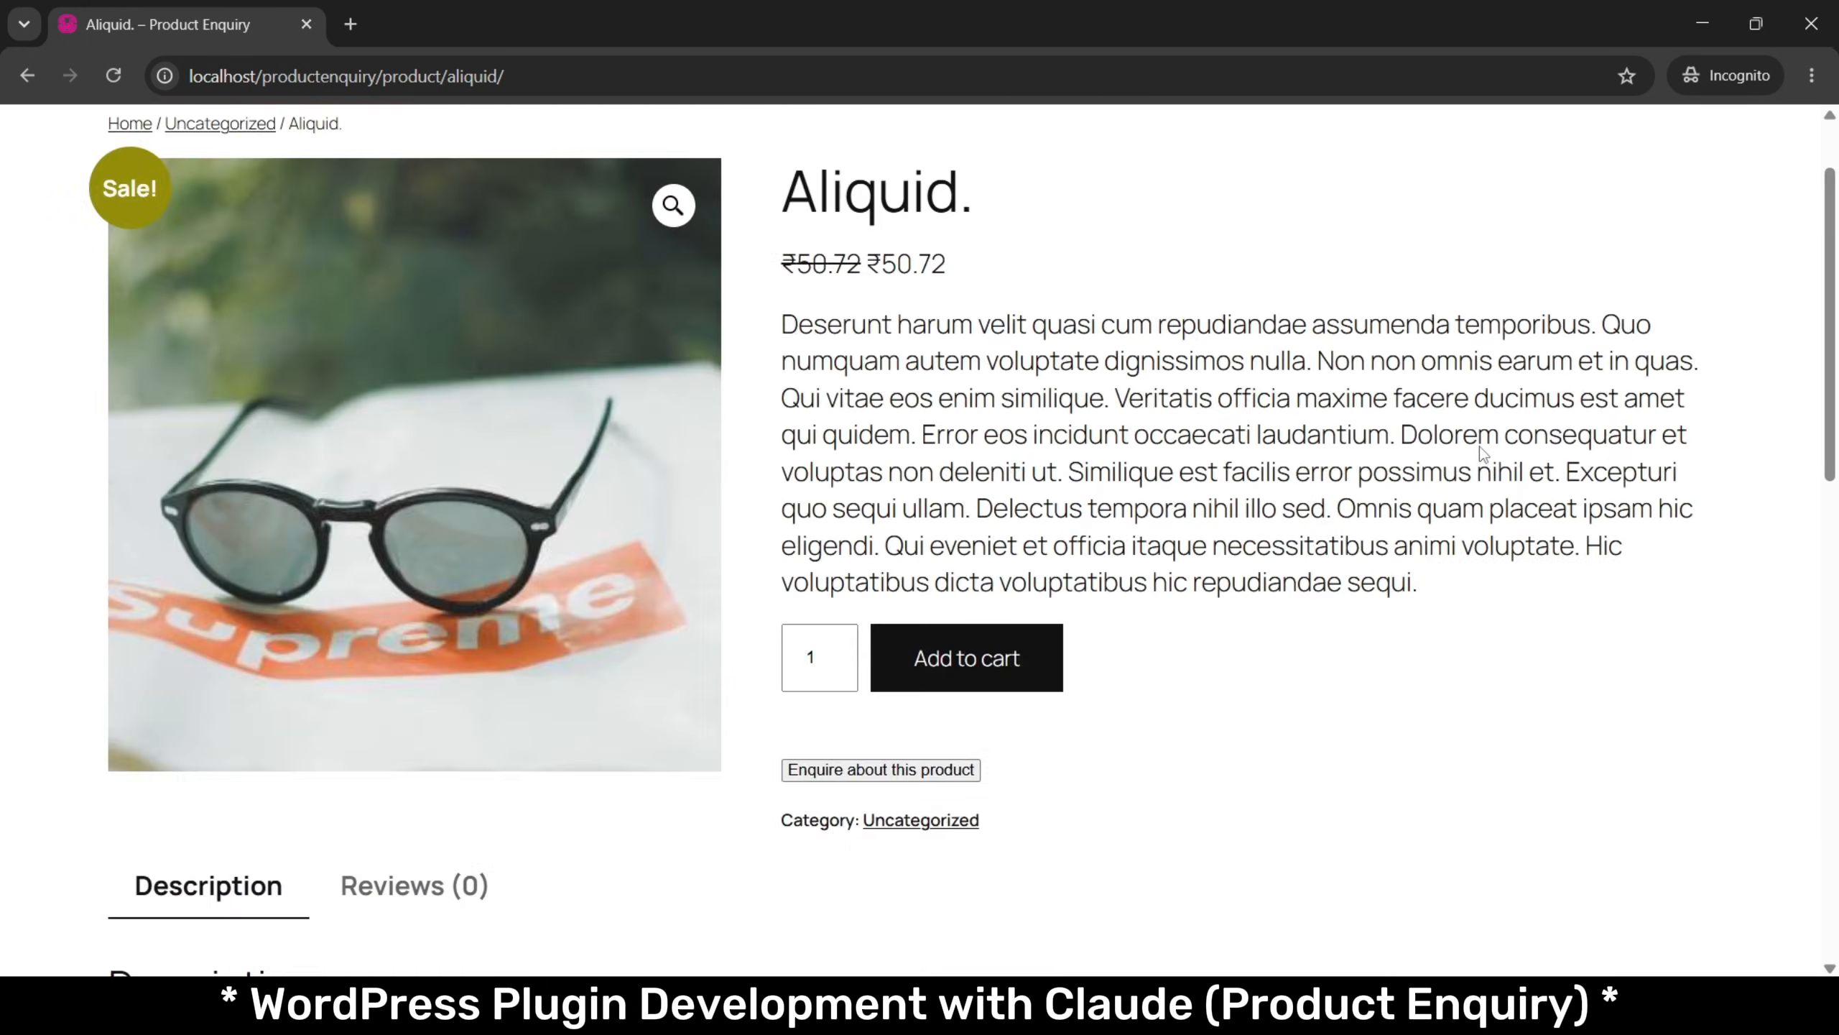
Back in the Claude chat, send the message "When I click on the button it's not opening the popup/form".
key("alt+Tab")
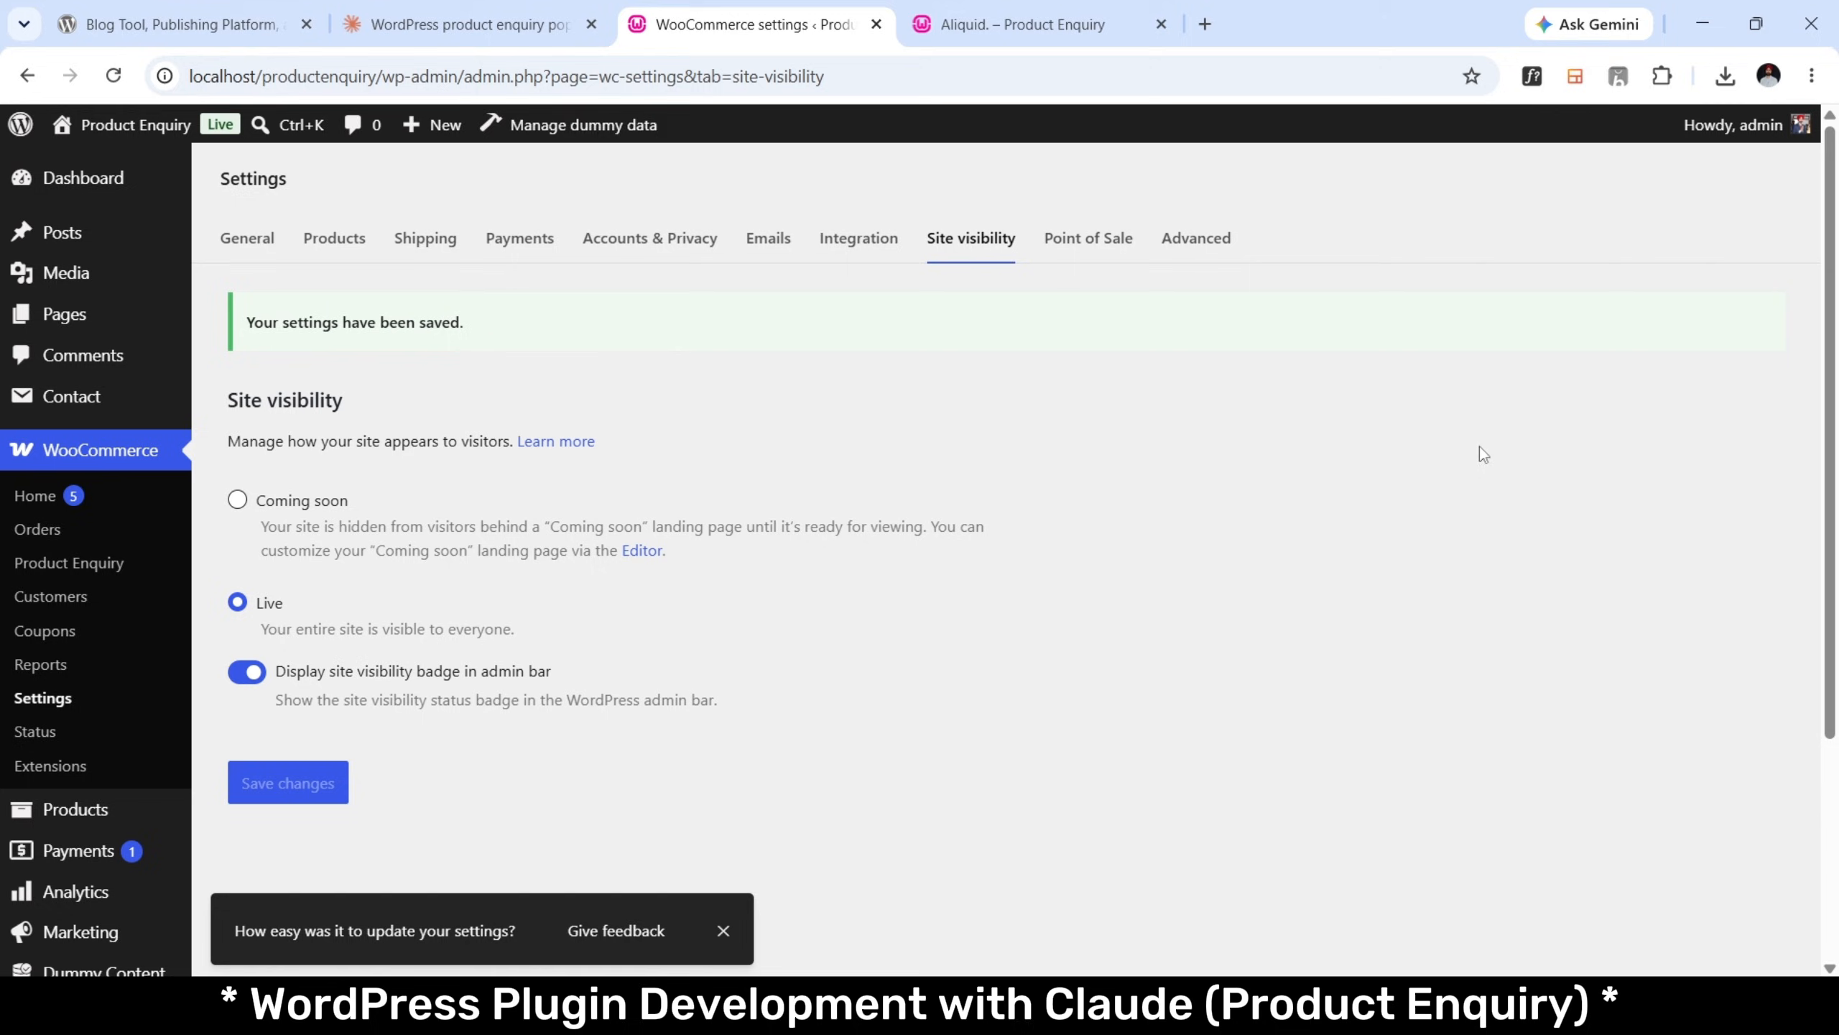
left_click(425, 16)
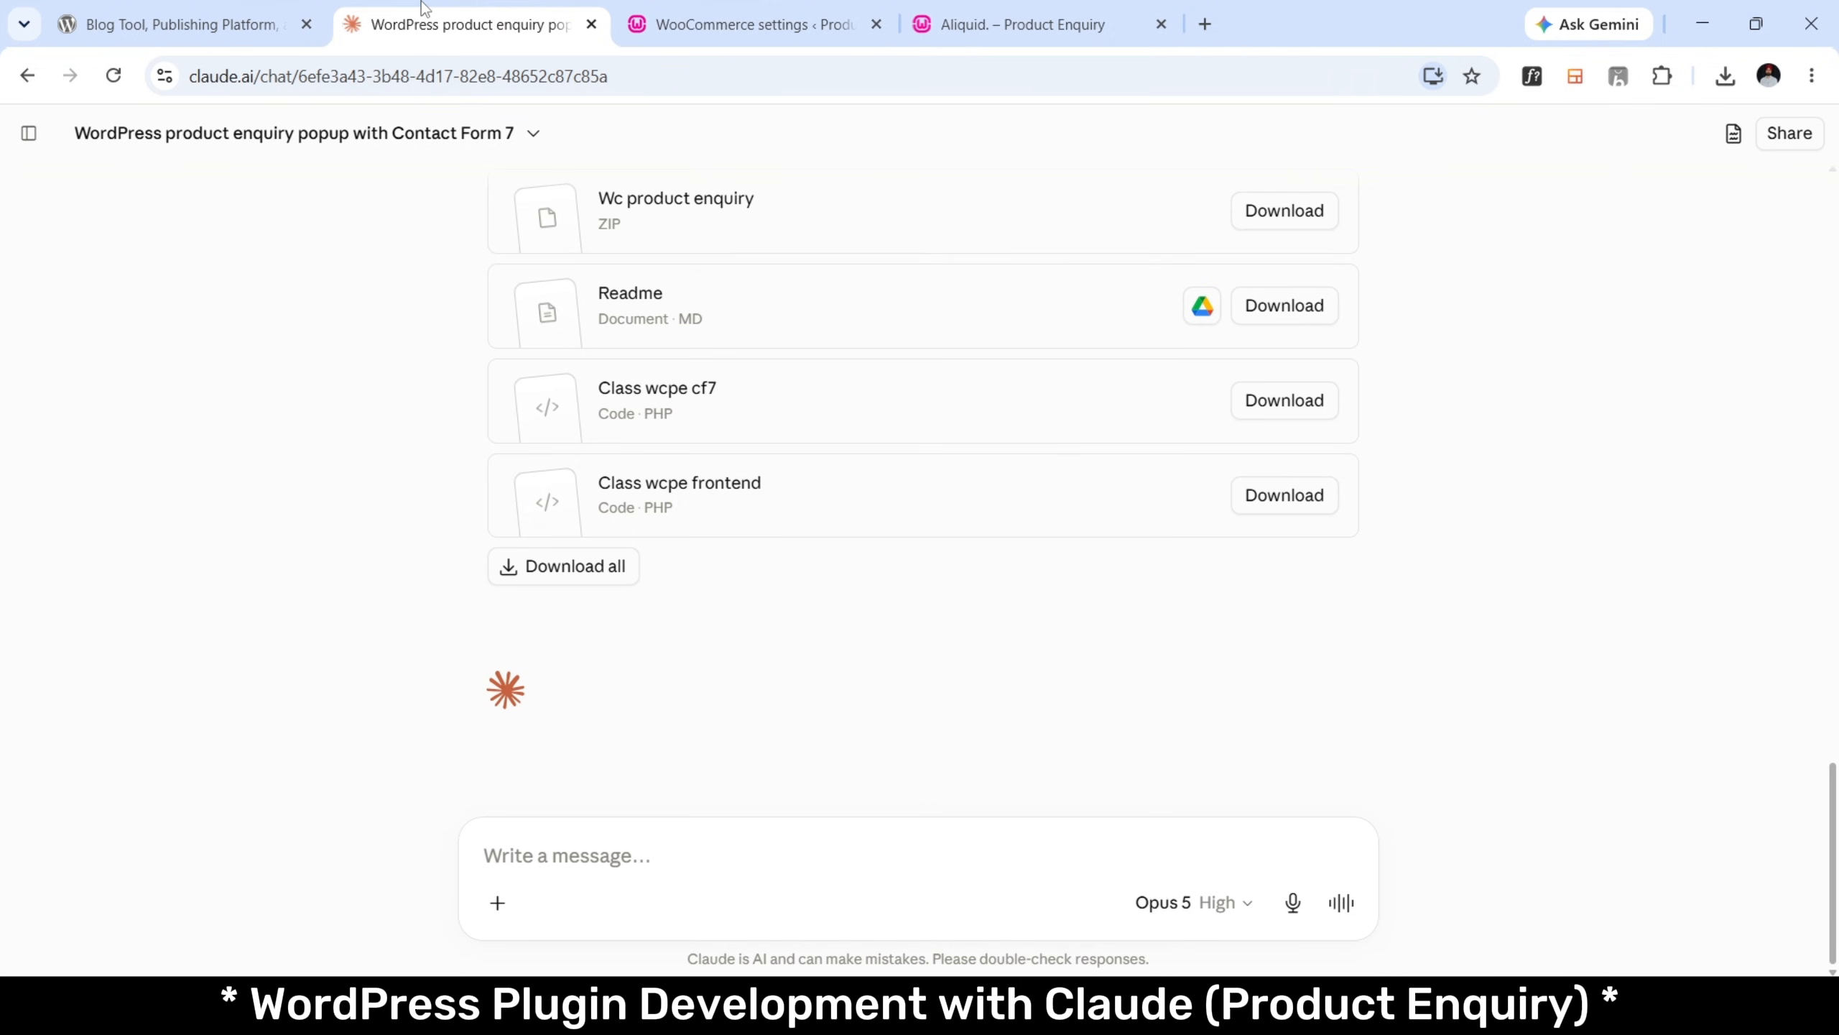
left_click(616, 857)
type("When I cl")
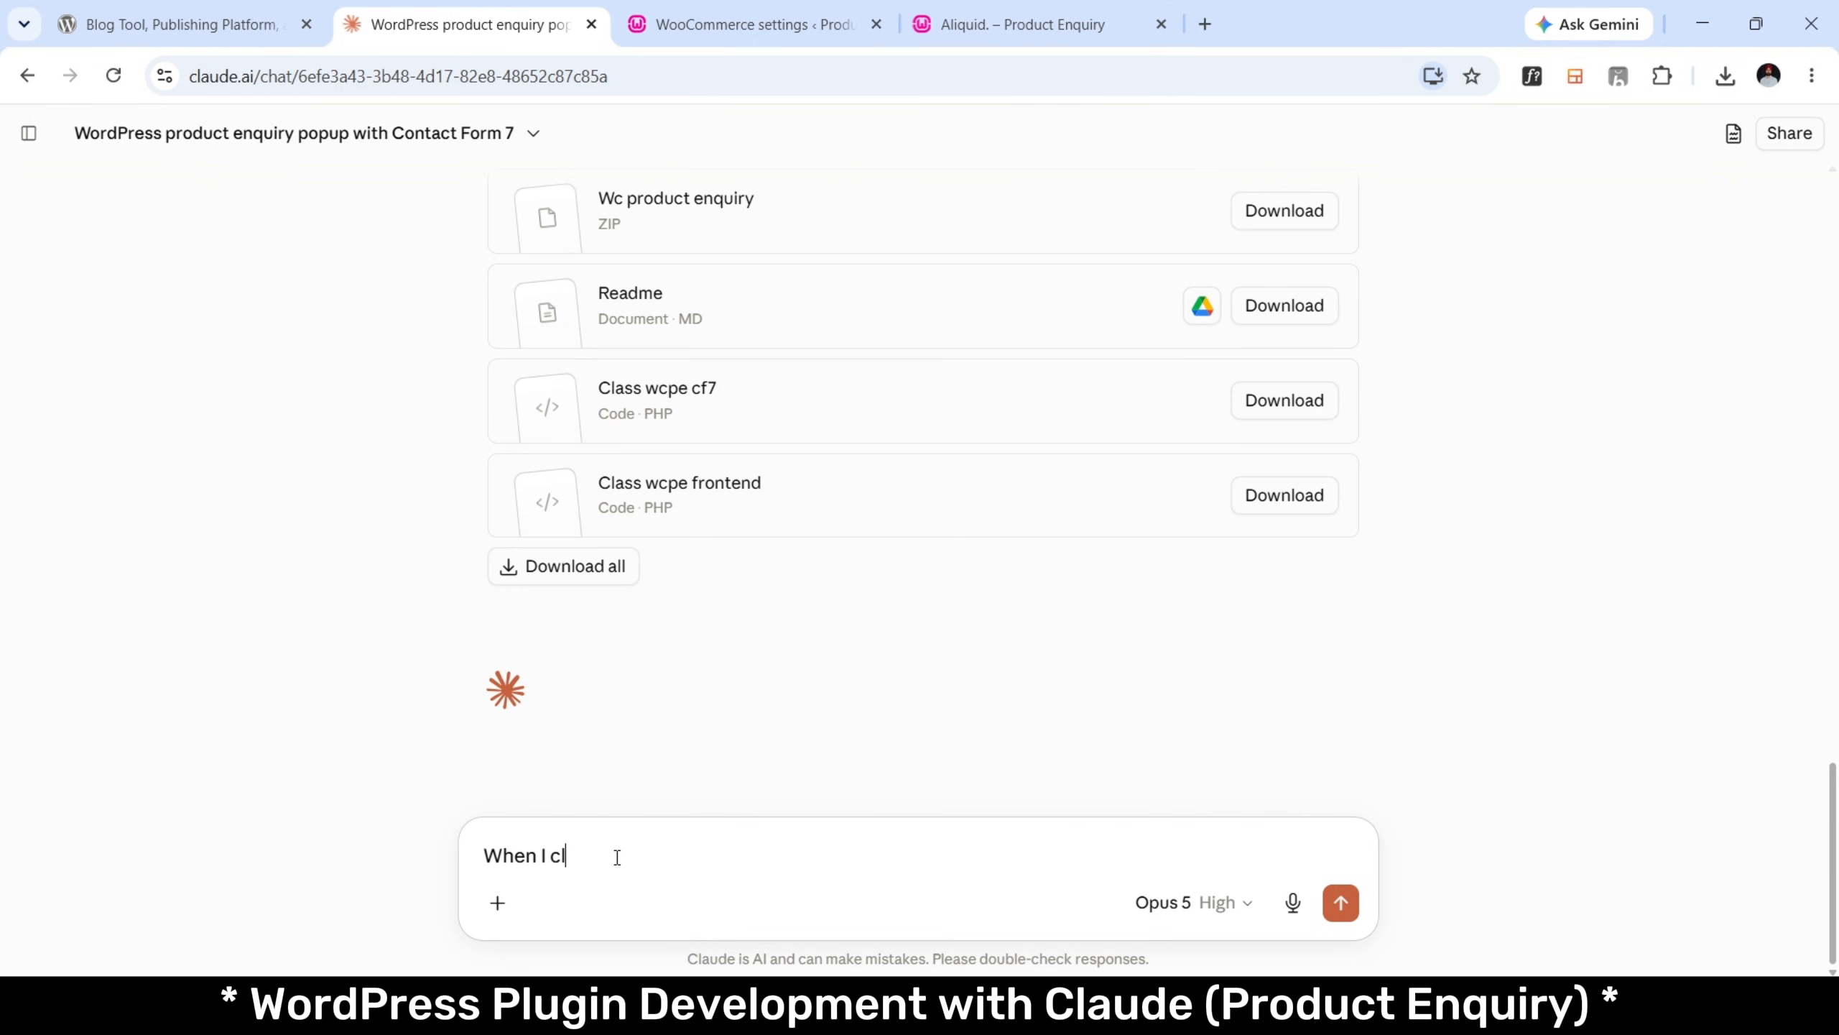
type("ick on the button it's not openi")
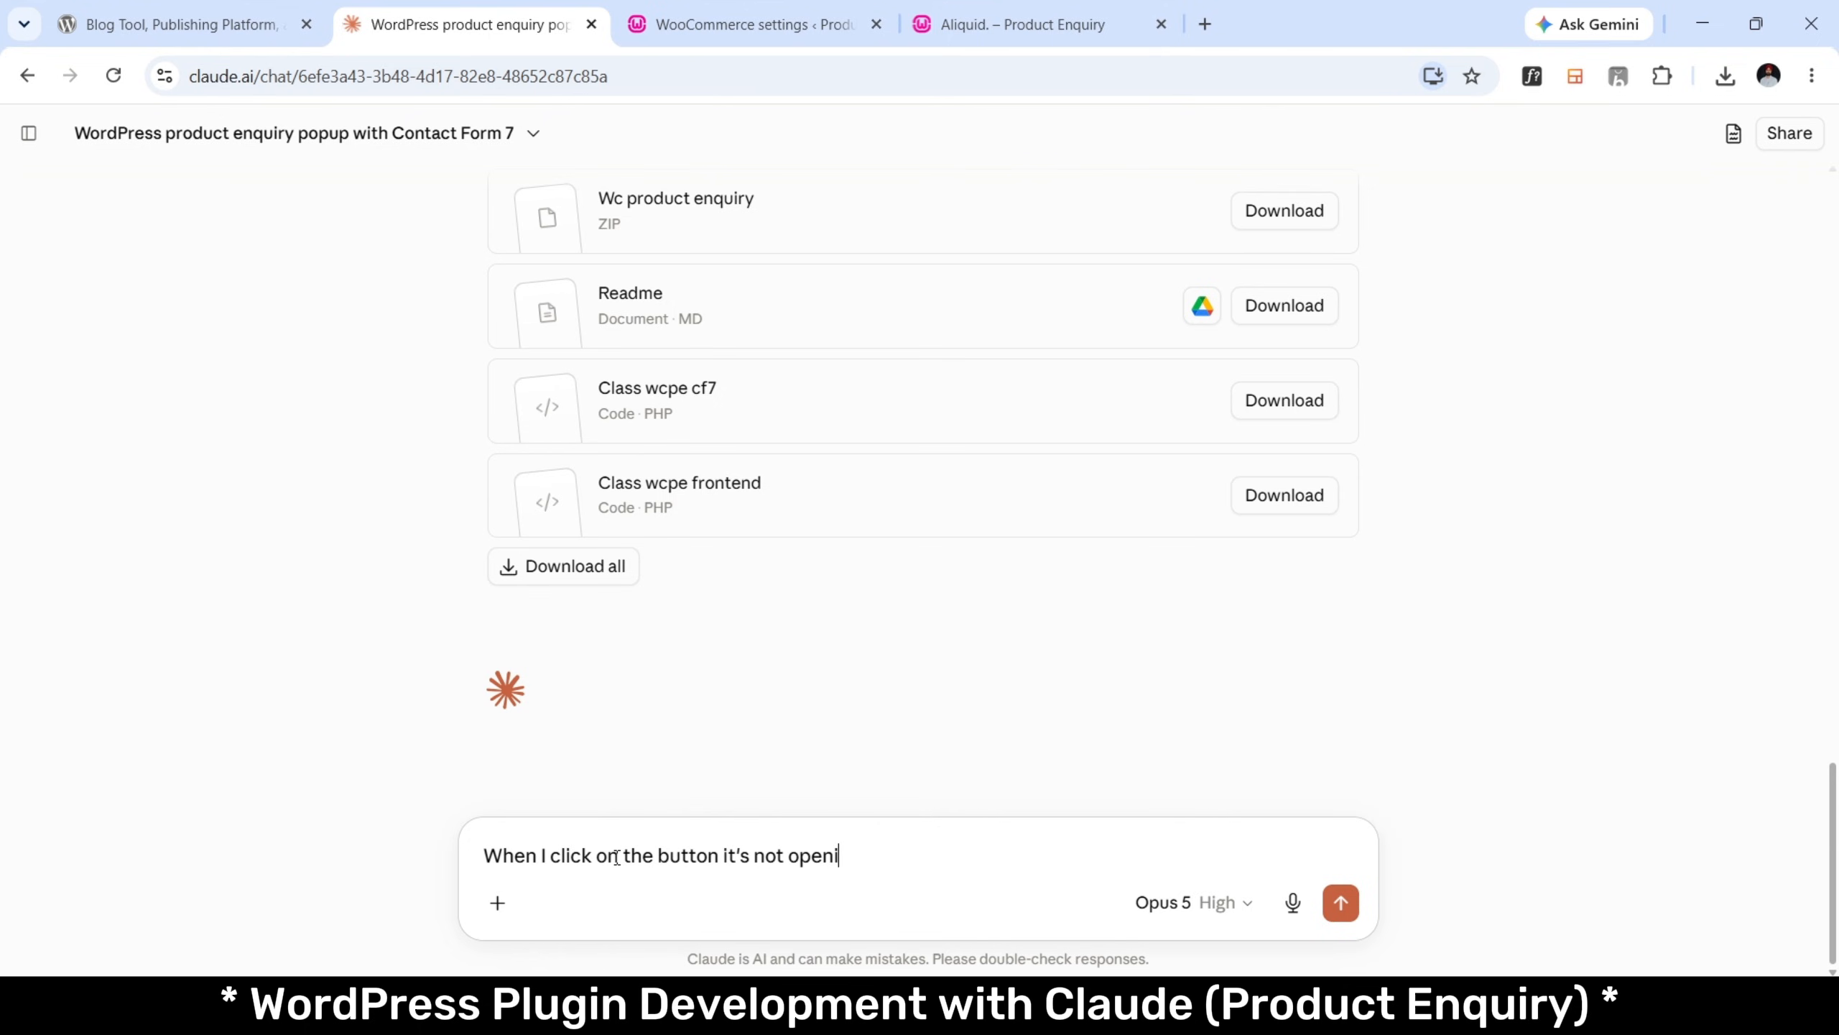
type("ng the popup/form")
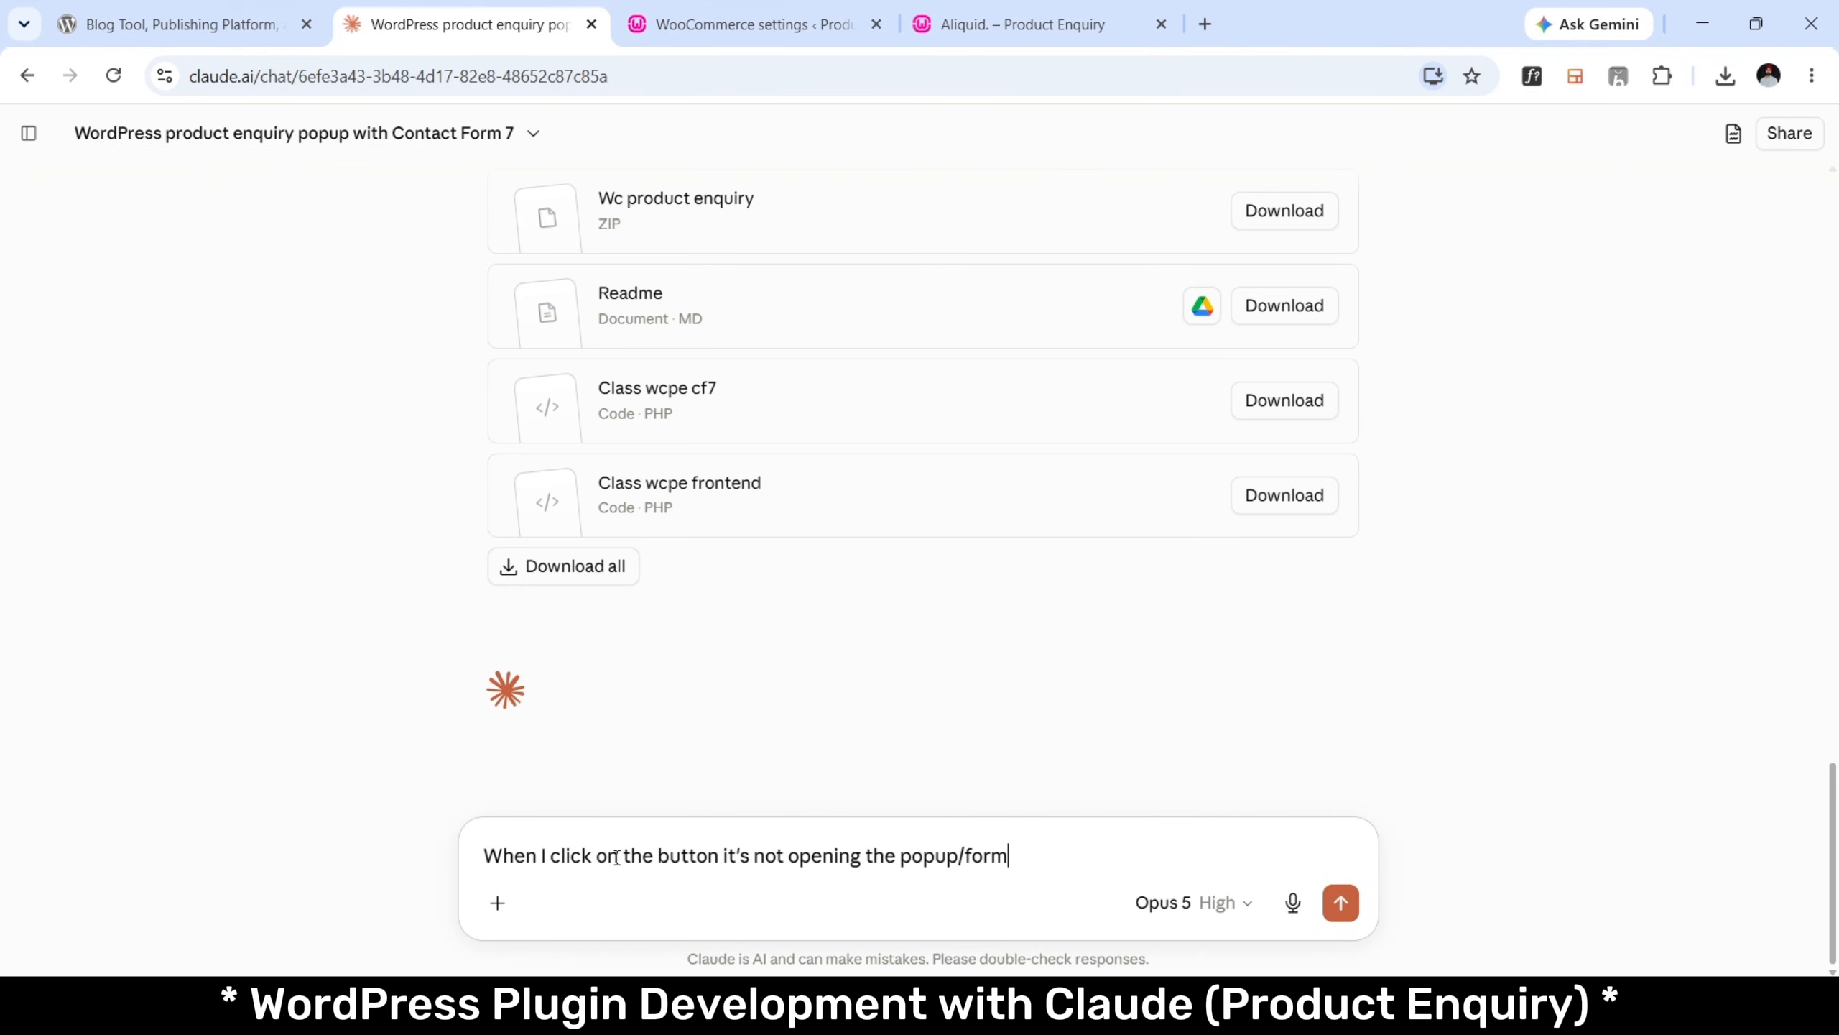
key("Return")
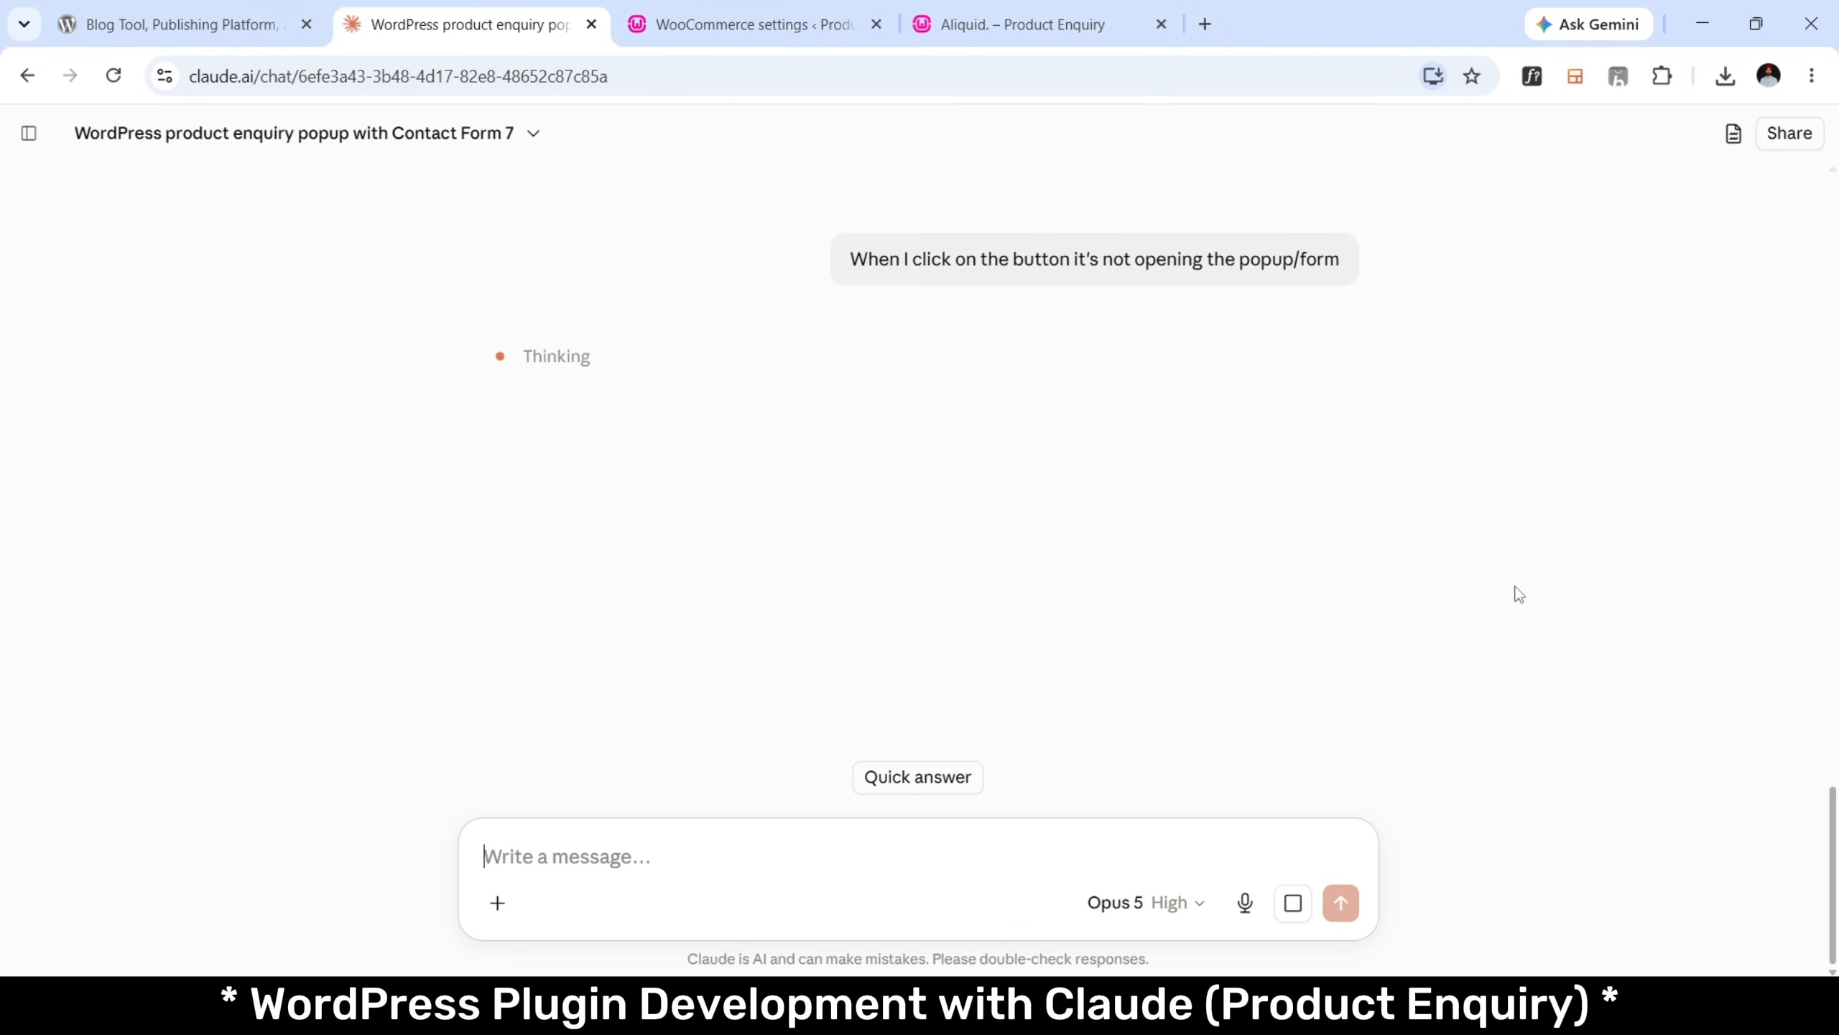
Open the generated Readme at full size, read its install instructions, and copy the block of product mail tags.
scroll(1514, 592, "up", 5)
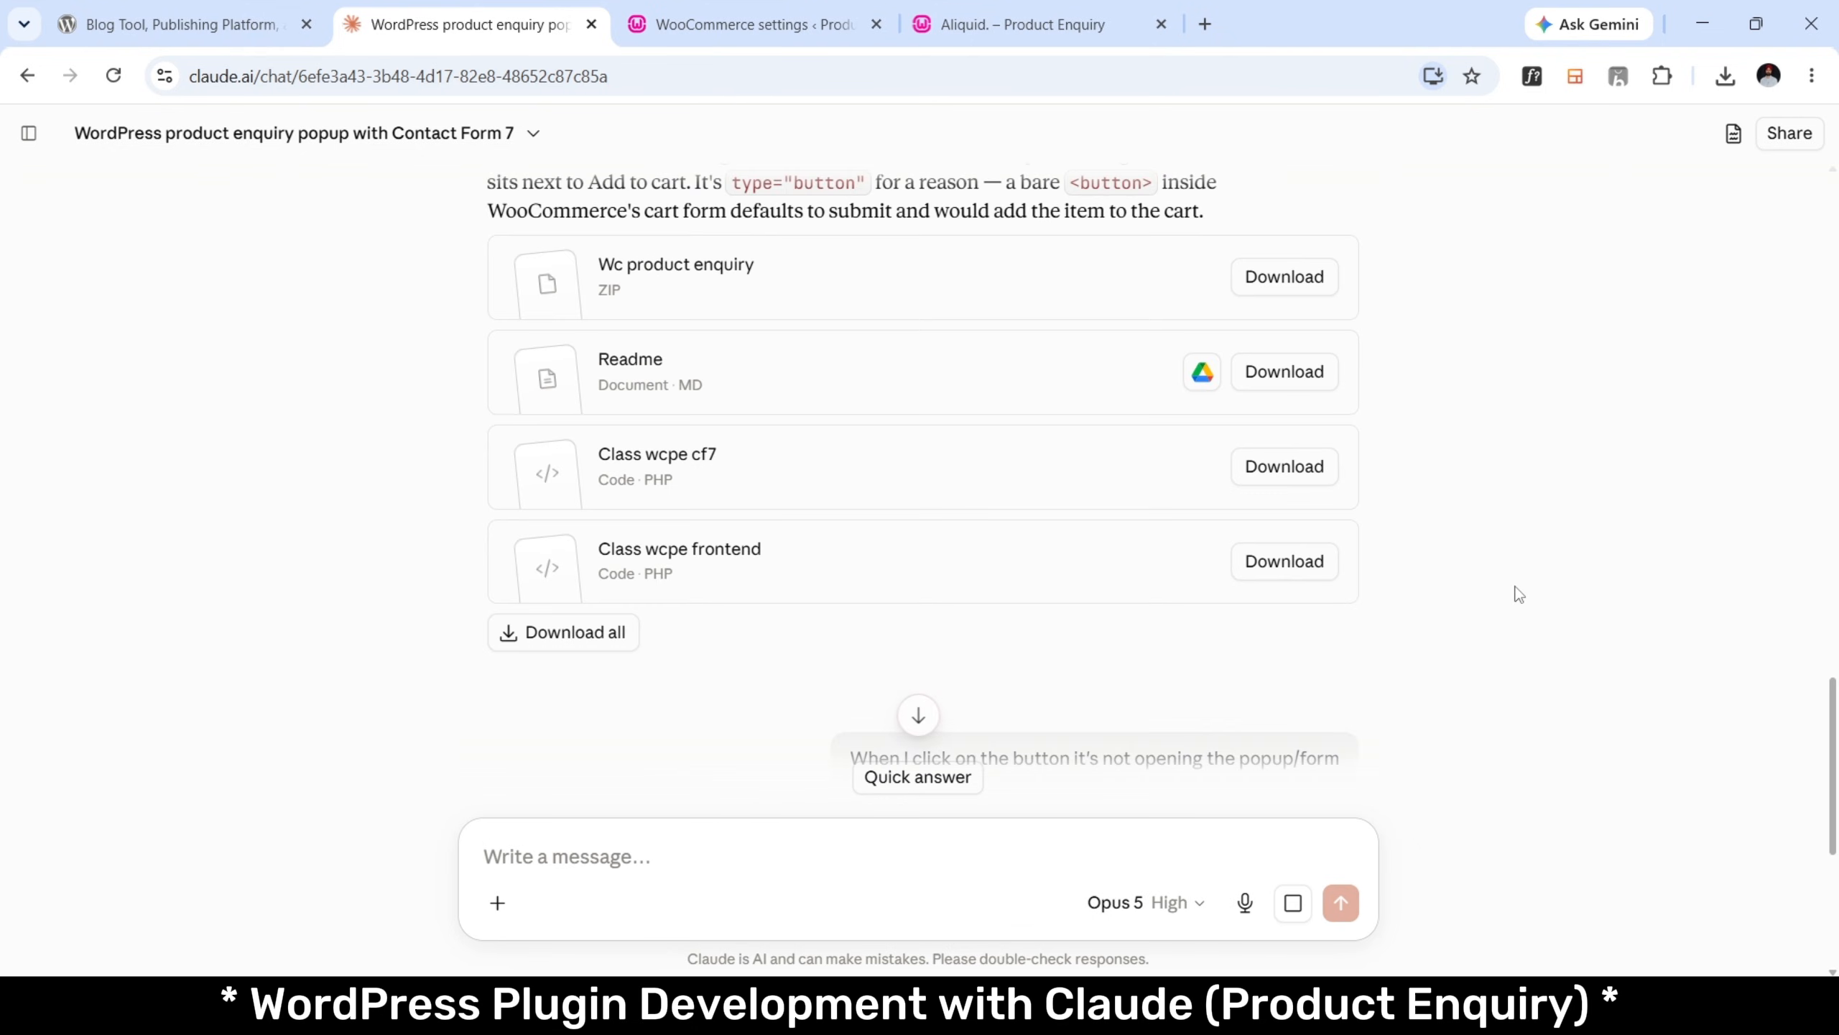
left_click(707, 390)
left_click(1764, 145)
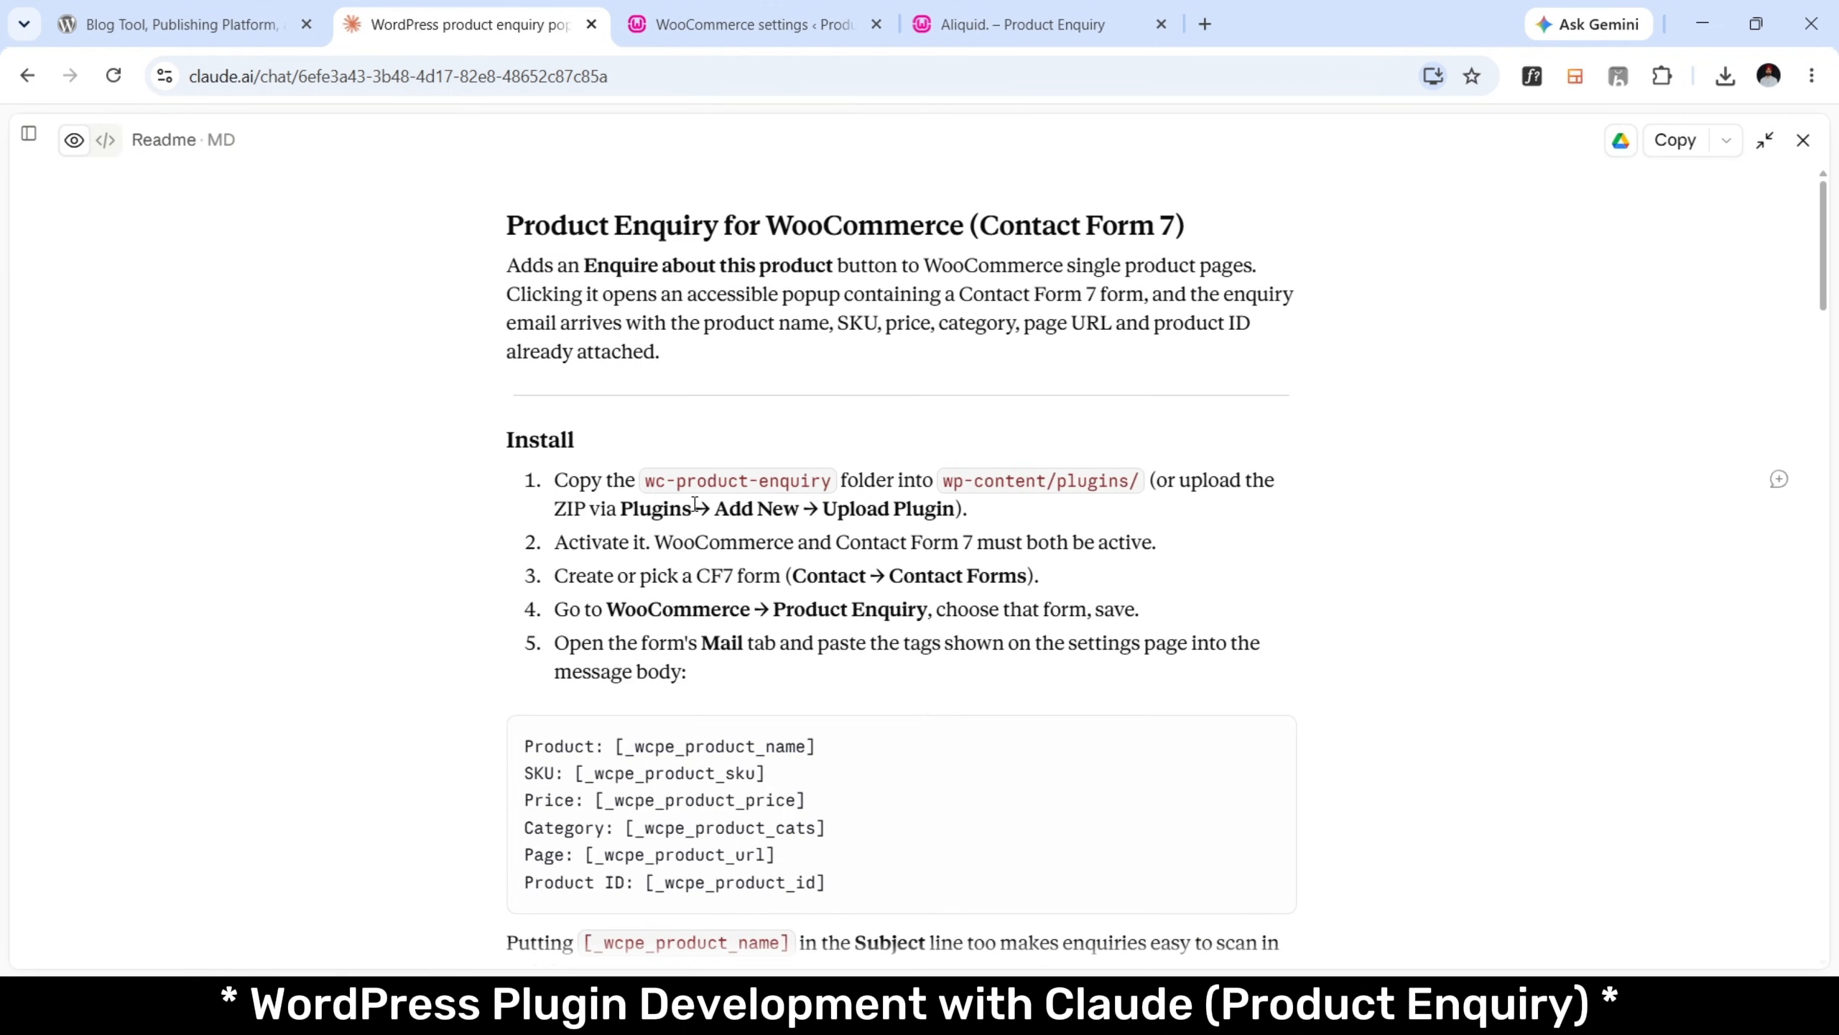
left_click_drag(695, 505, 802, 505)
left_click(803, 505)
scroll(802, 505, "down", 1)
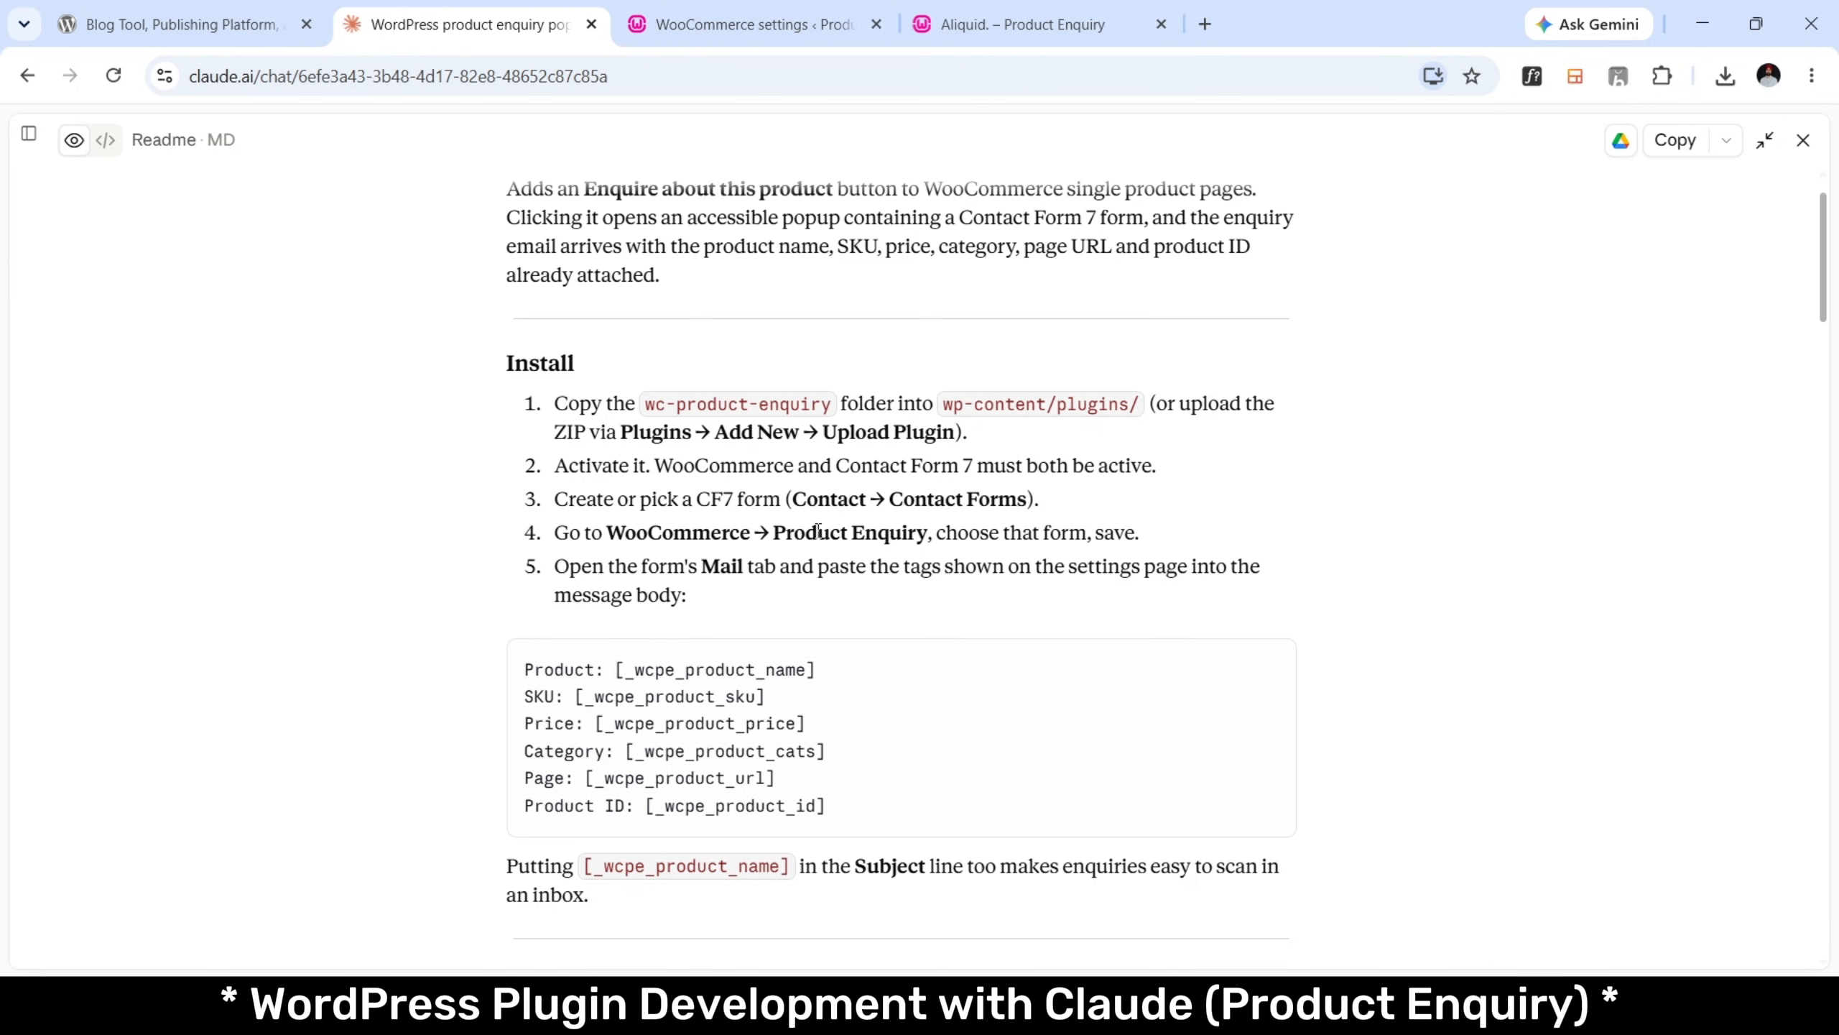
scroll(818, 530, "down", 1)
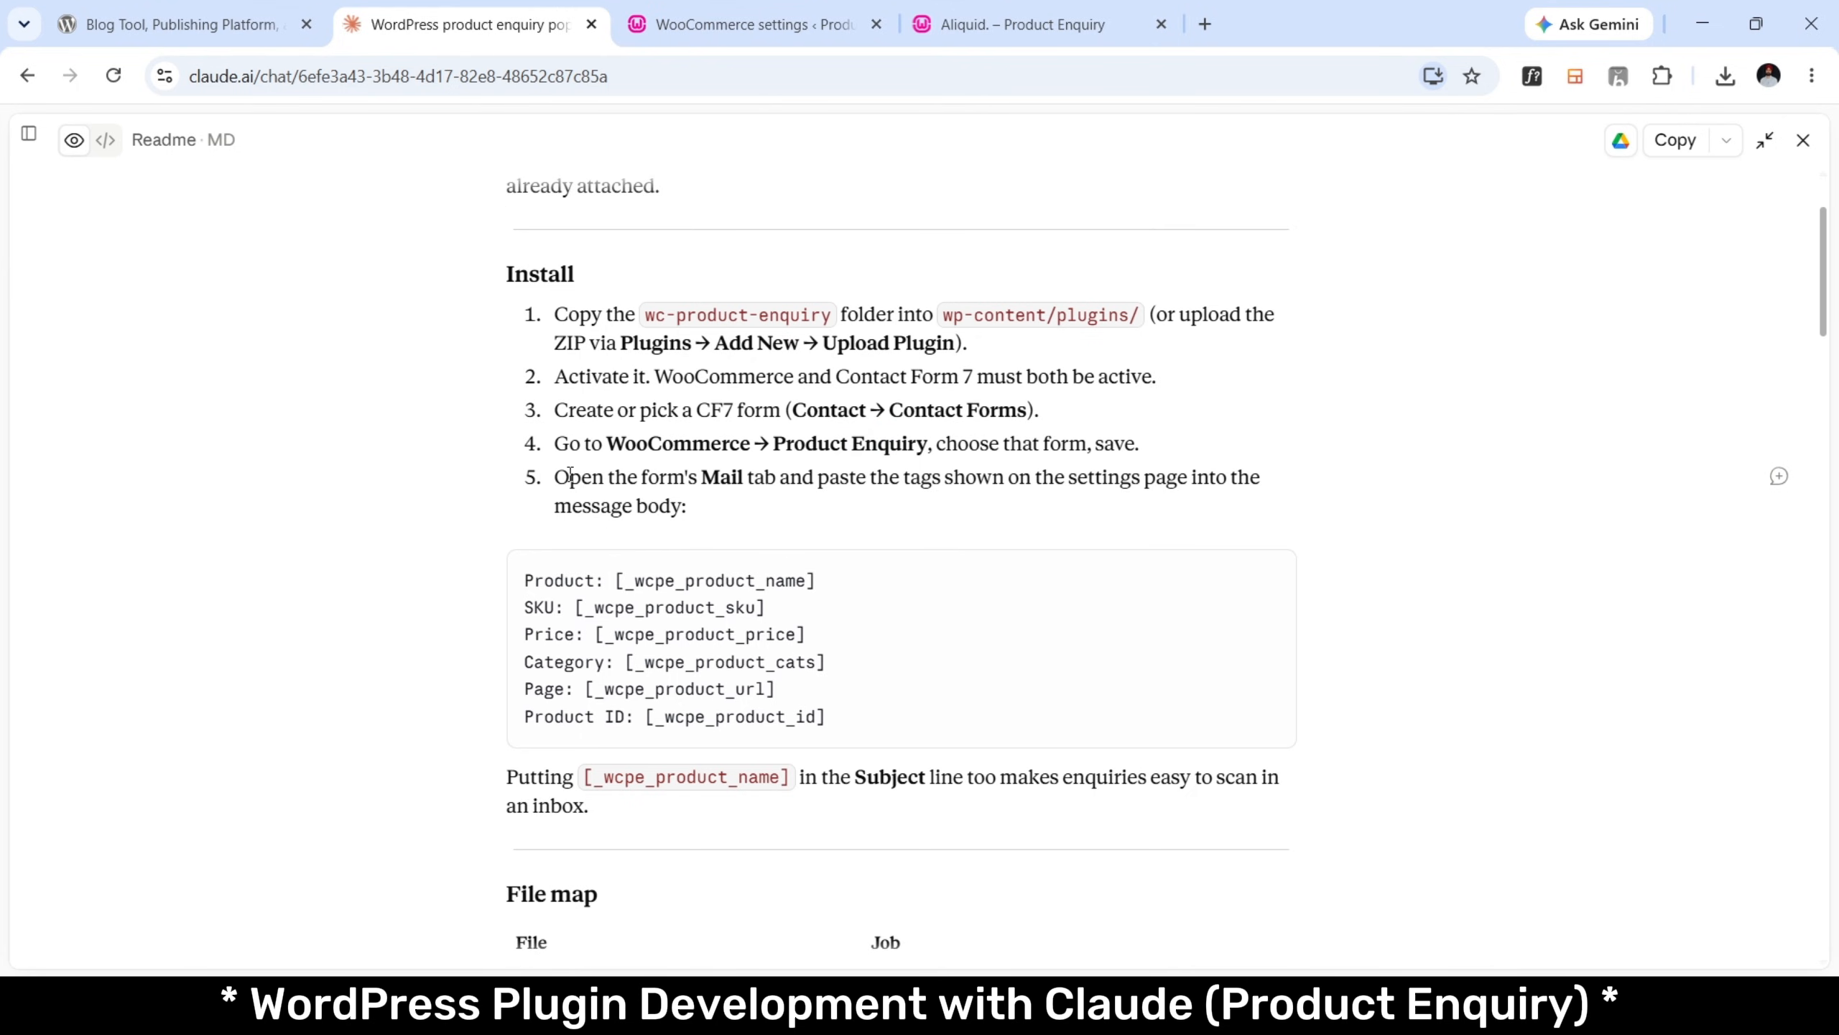
left_click_drag(571, 475, 697, 477)
left_click(682, 475)
left_click(1265, 579)
In WordPress, add the copied product mail tags below [your-message] in the Product Query form's mail message body and save the form.
left_click(755, 9)
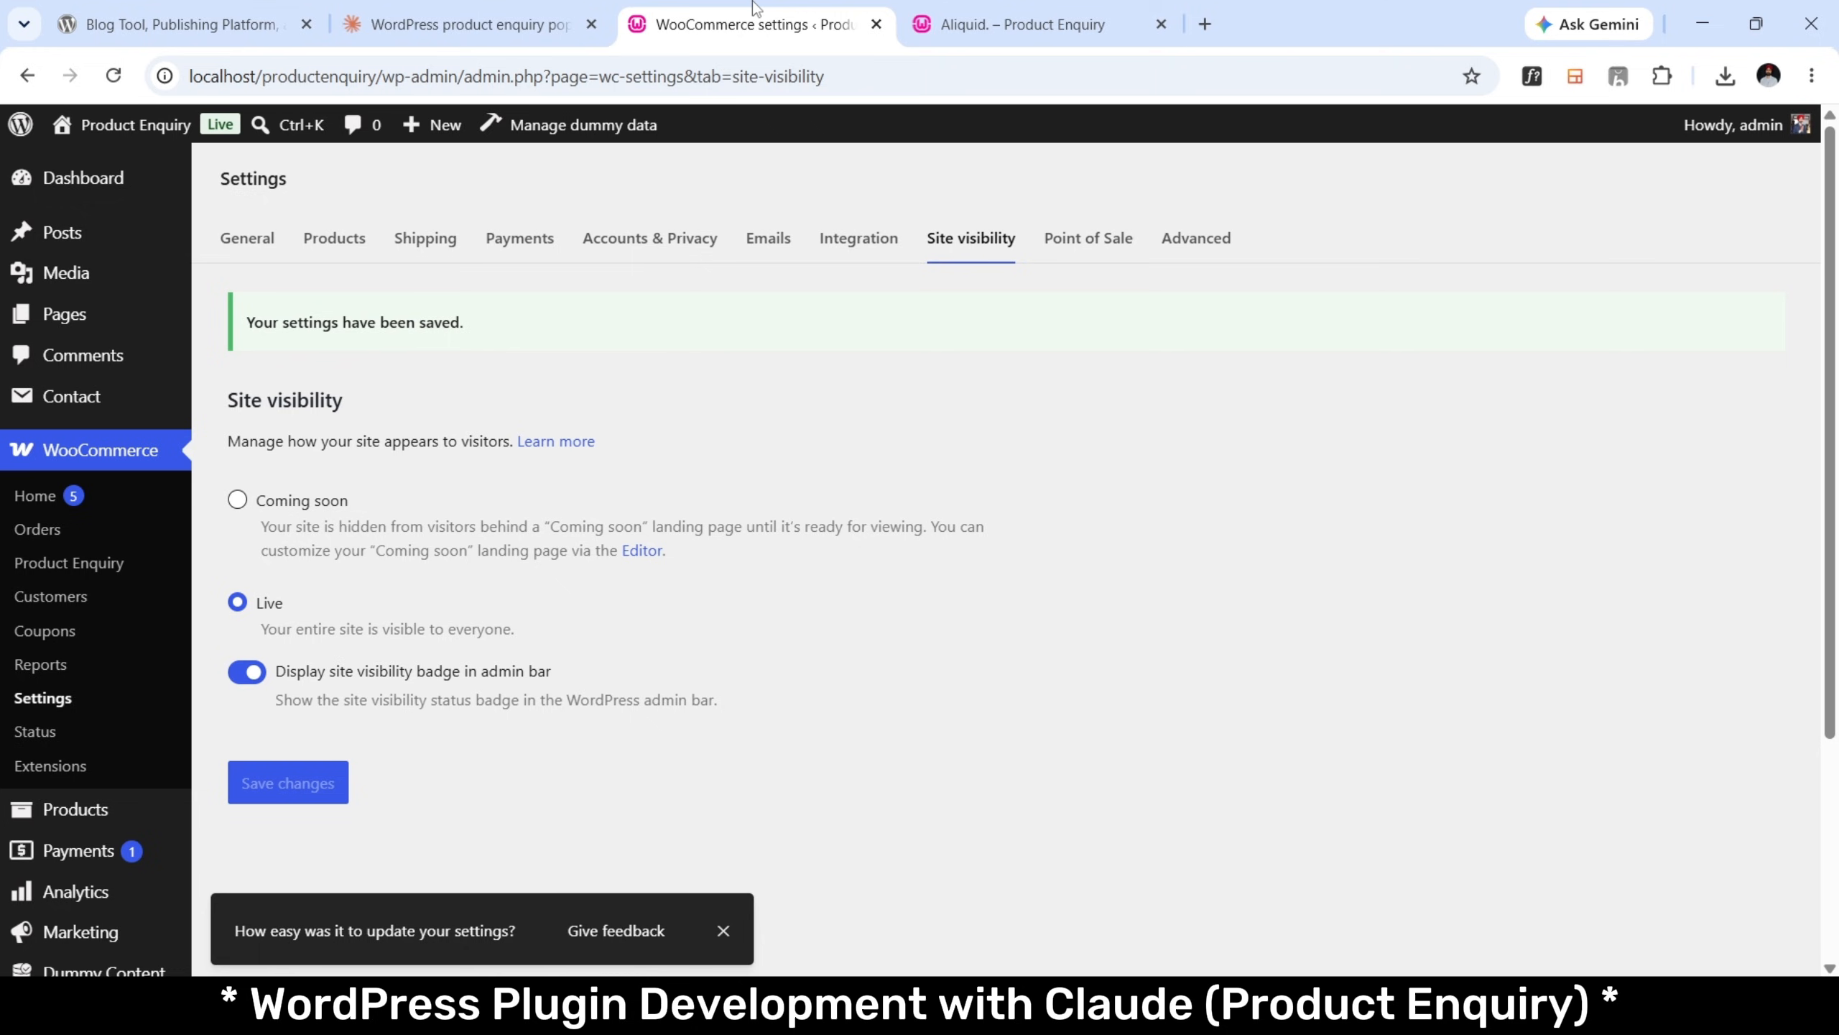
left_click(116, 402)
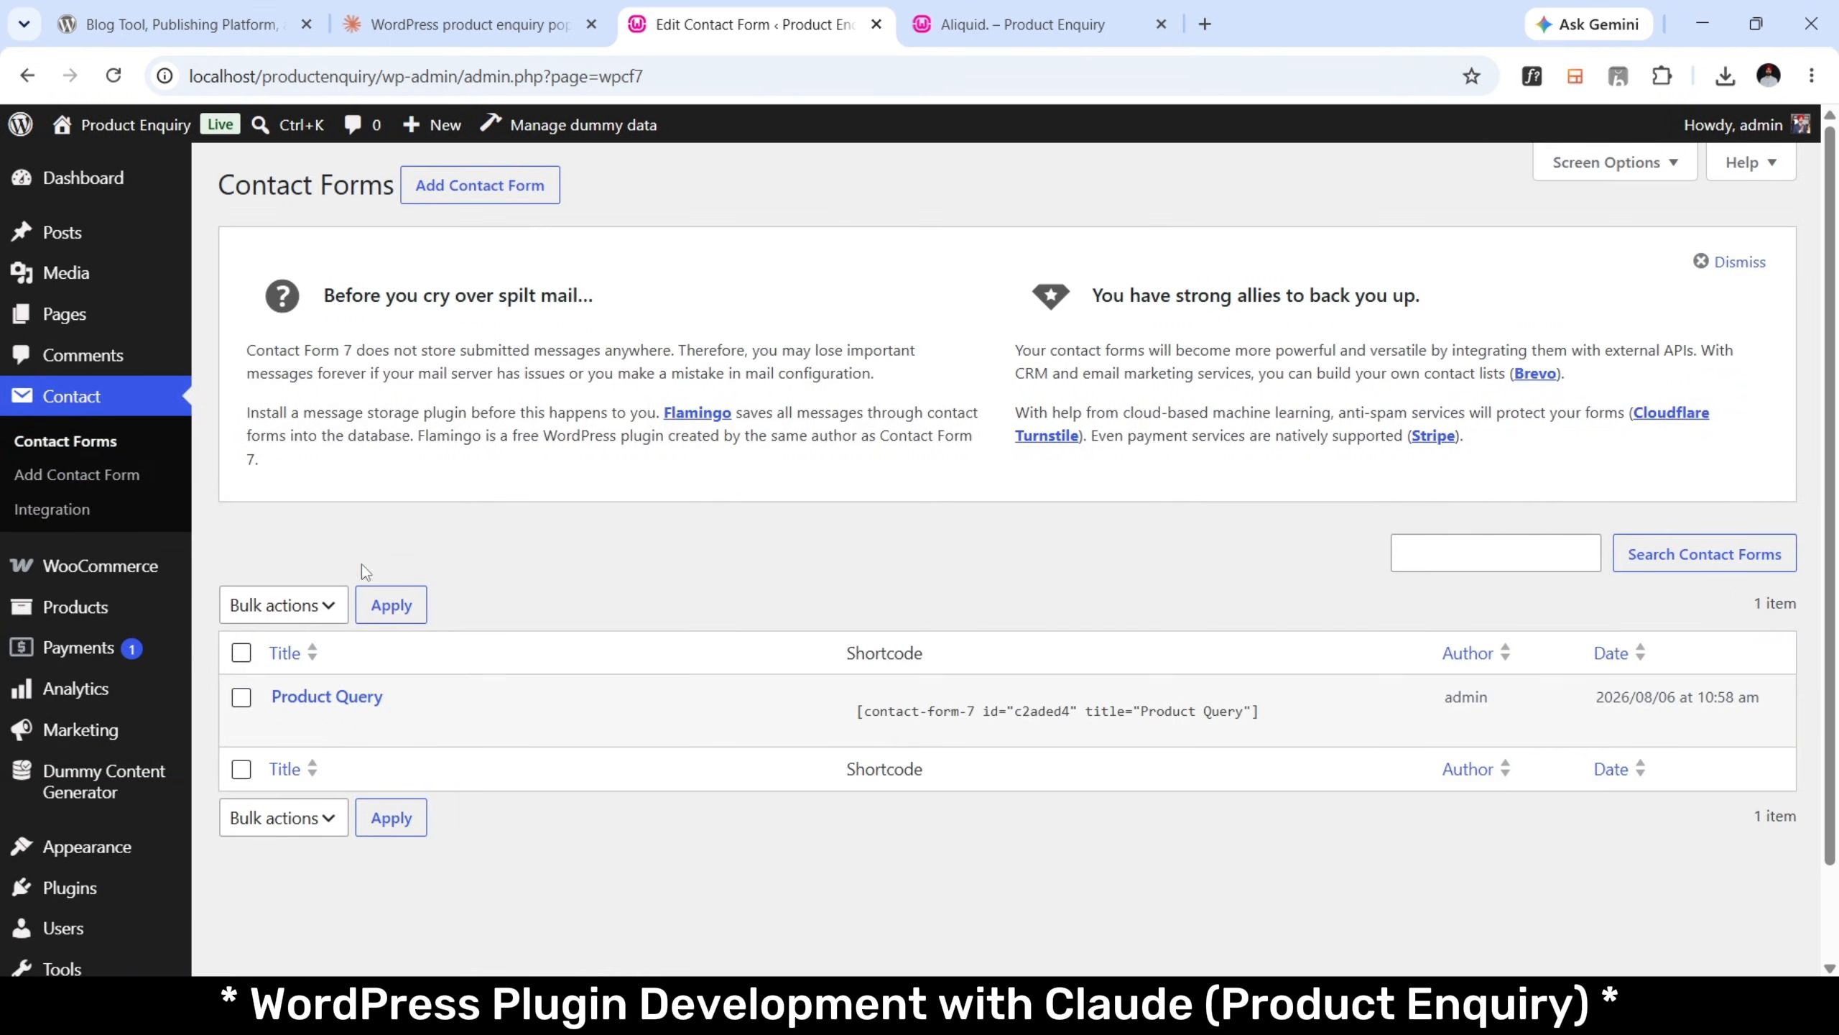
left_click(285, 727)
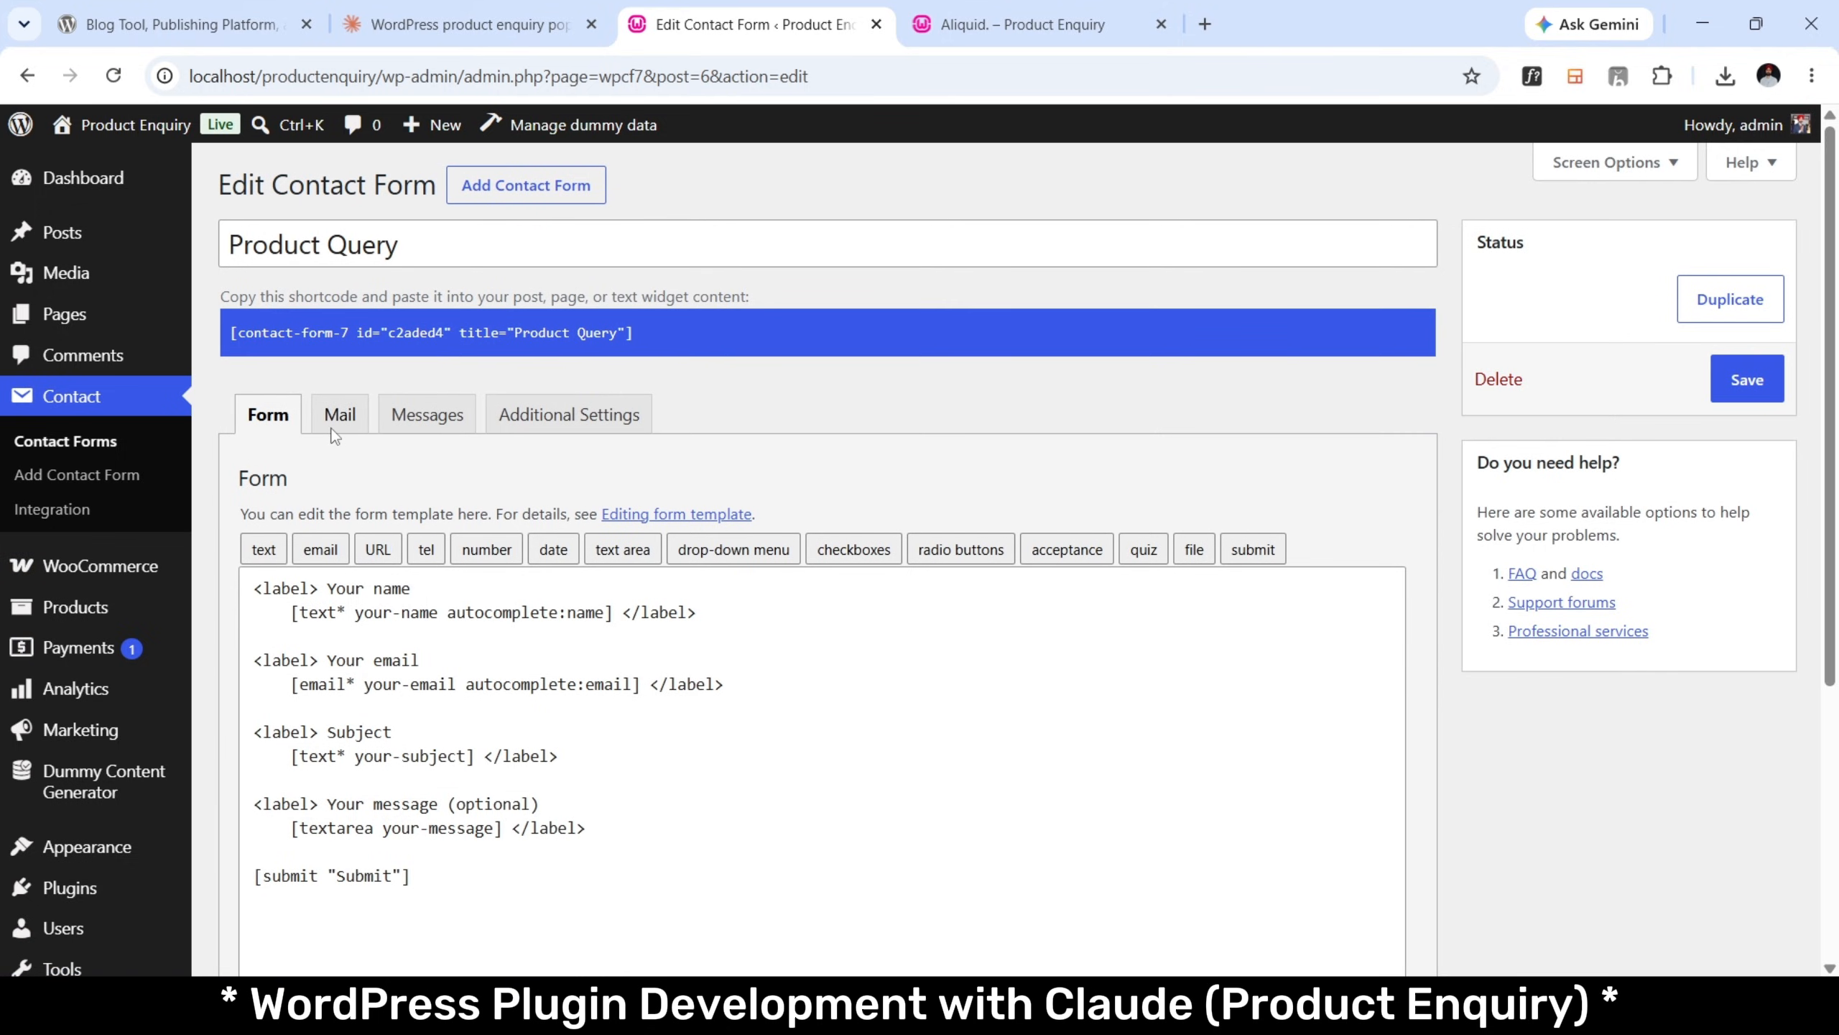
left_click(334, 434)
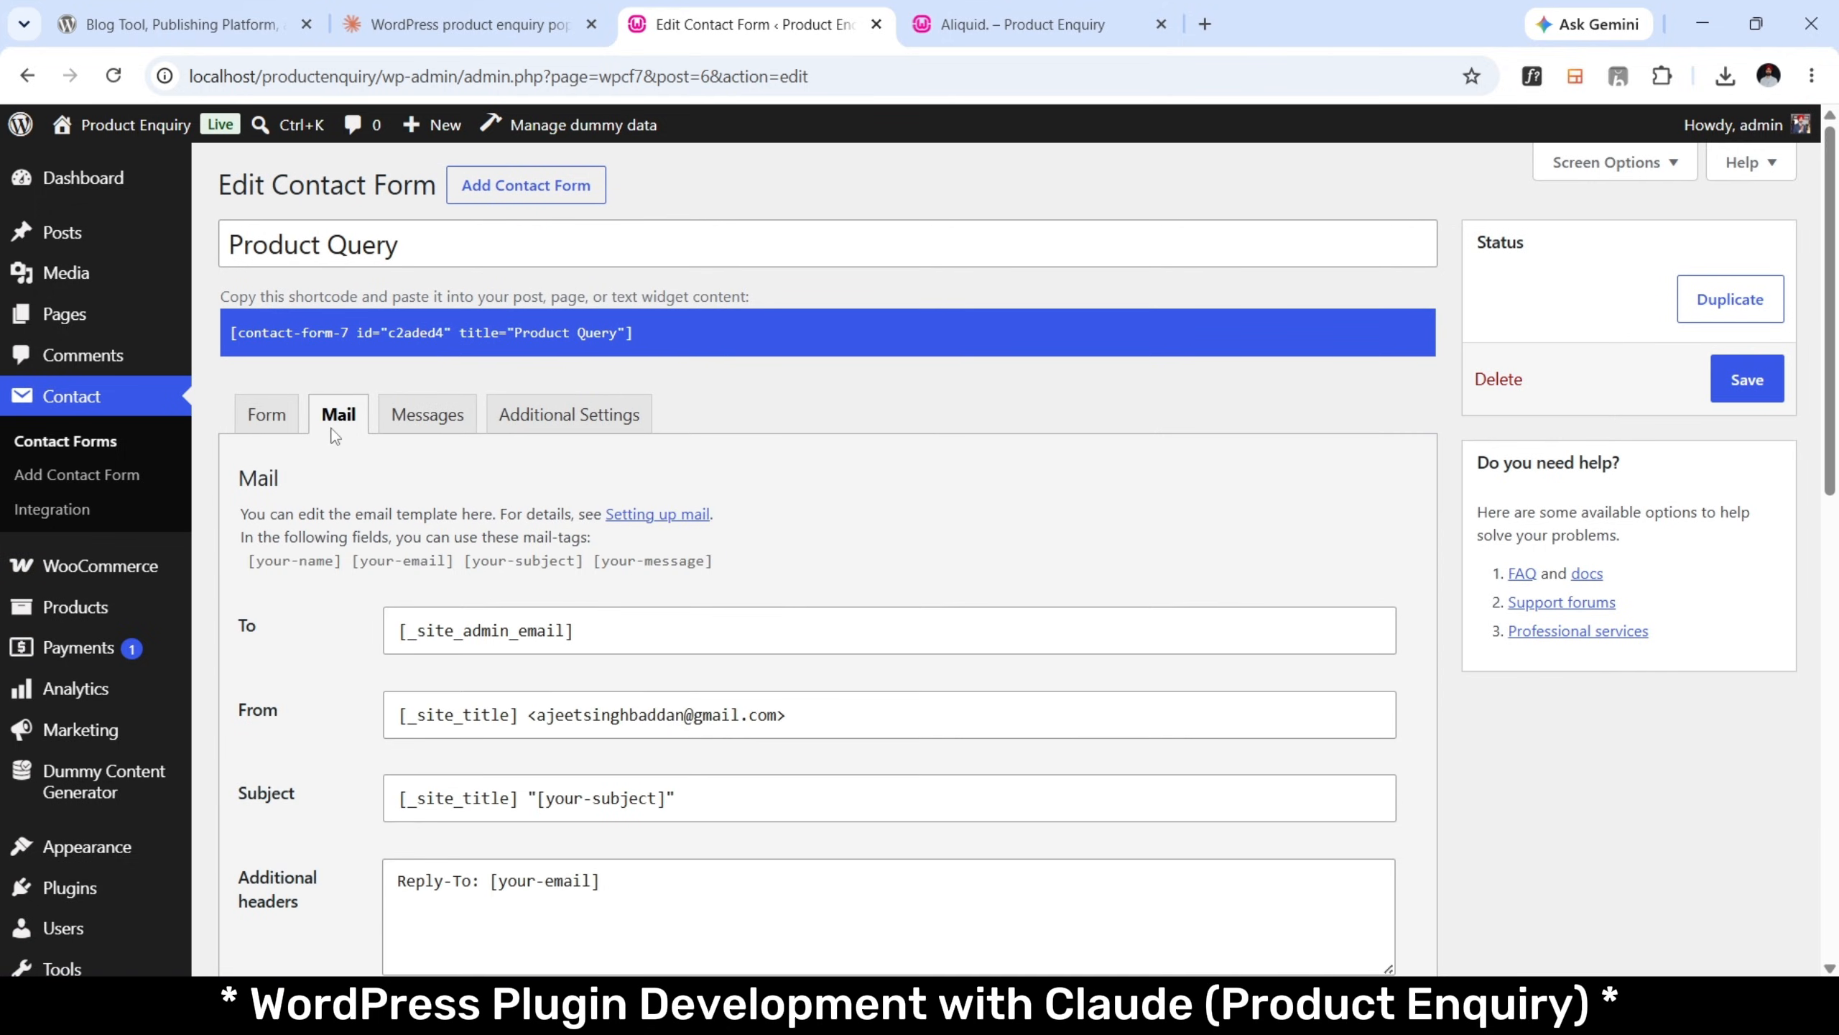
scroll(485, 665, "down", 5)
left_click(485, 667)
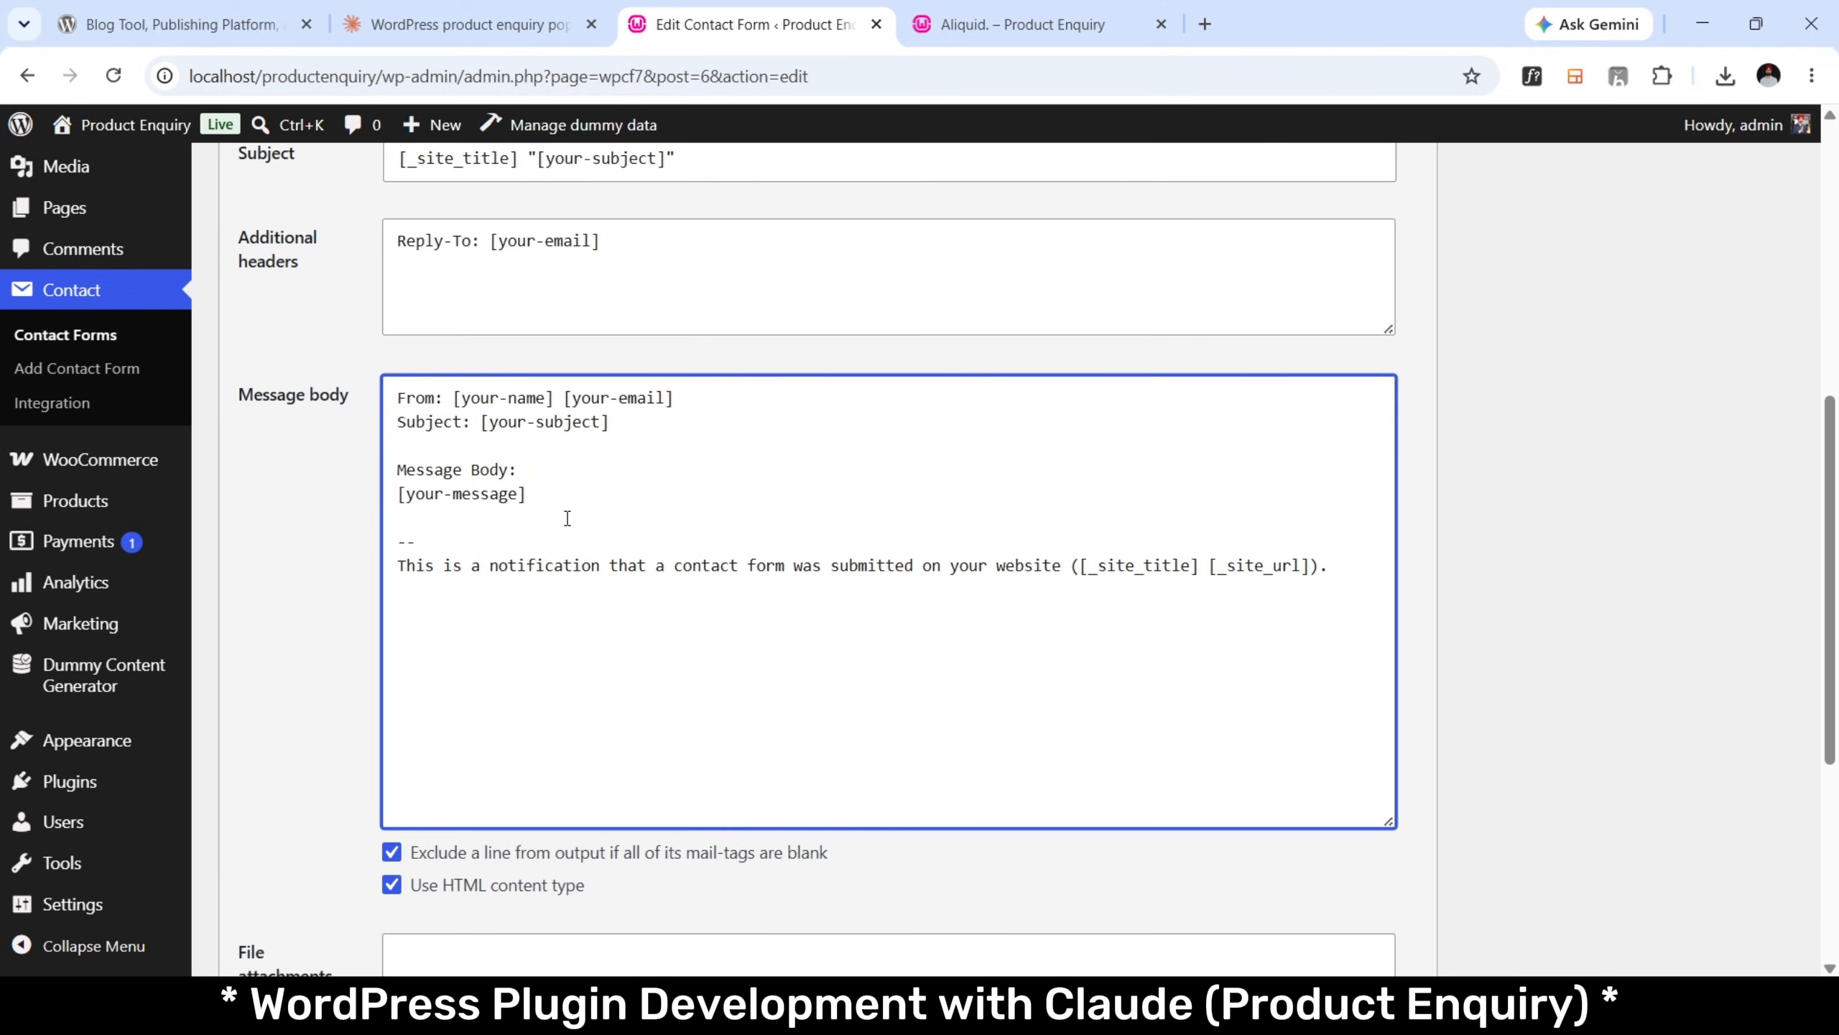
key("ctrl+v")
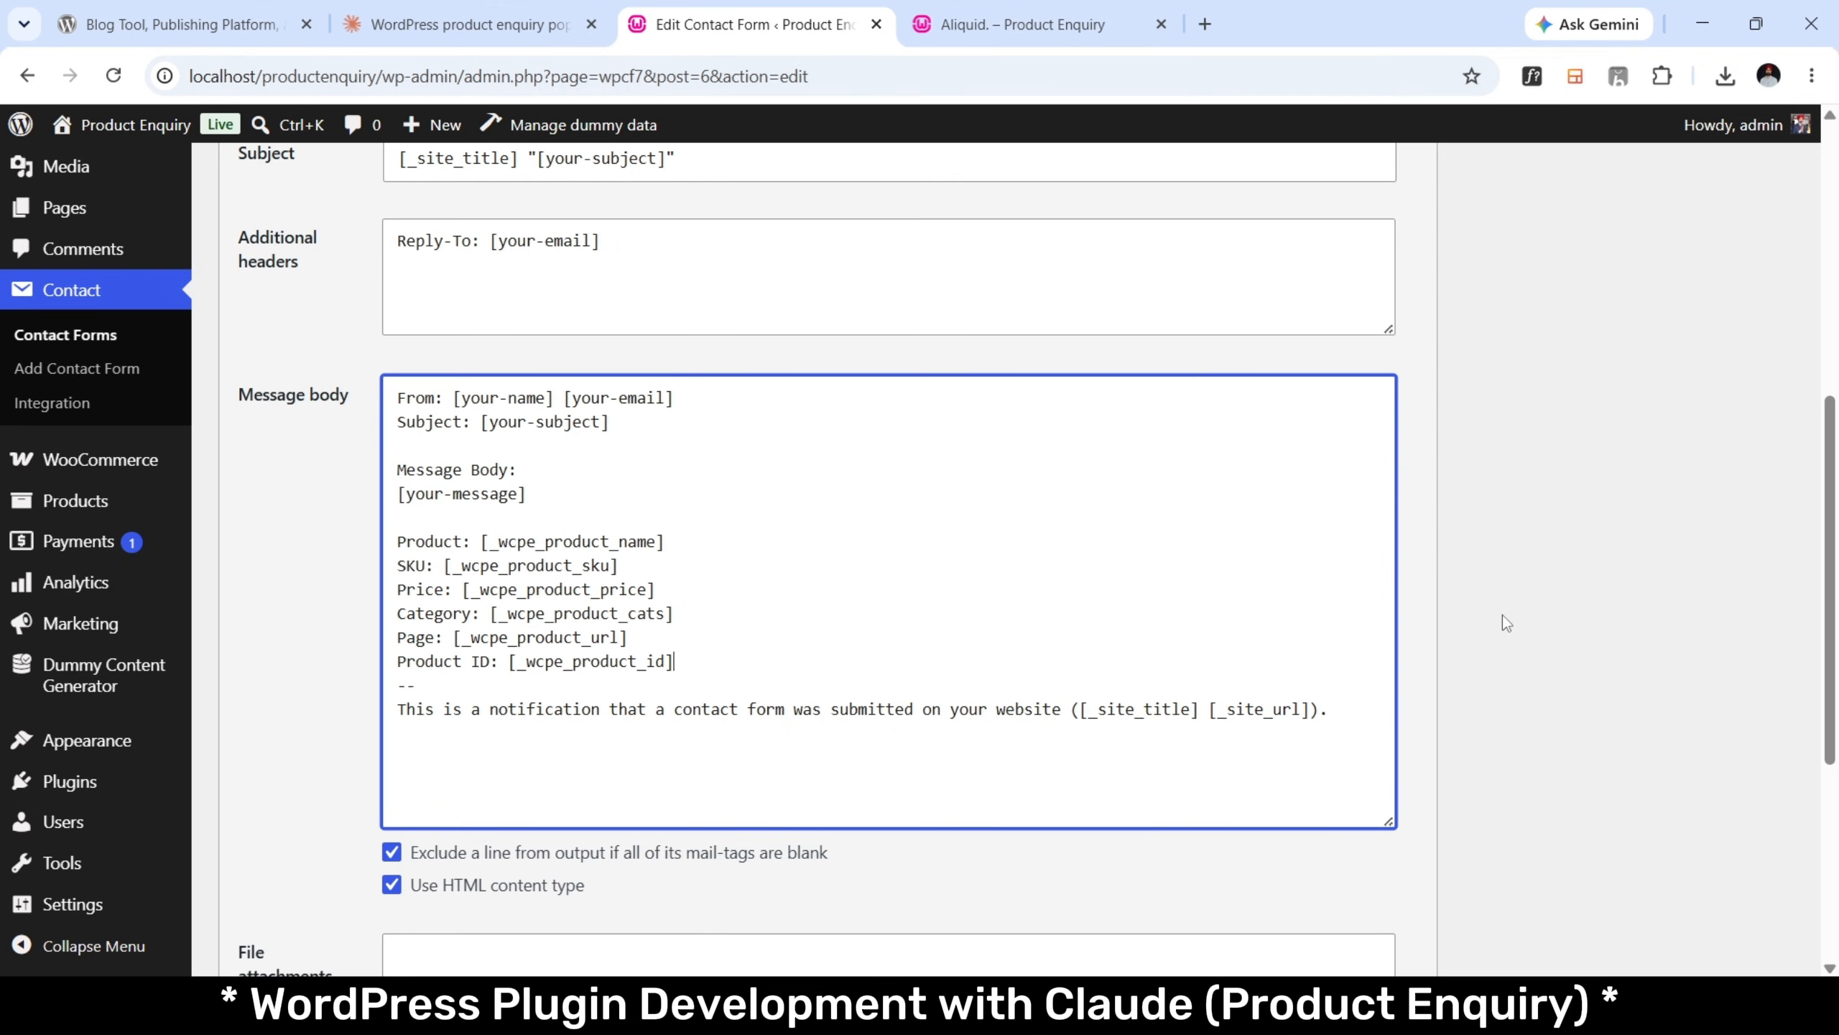
scroll(1503, 625, "down", 5)
left_click(259, 836)
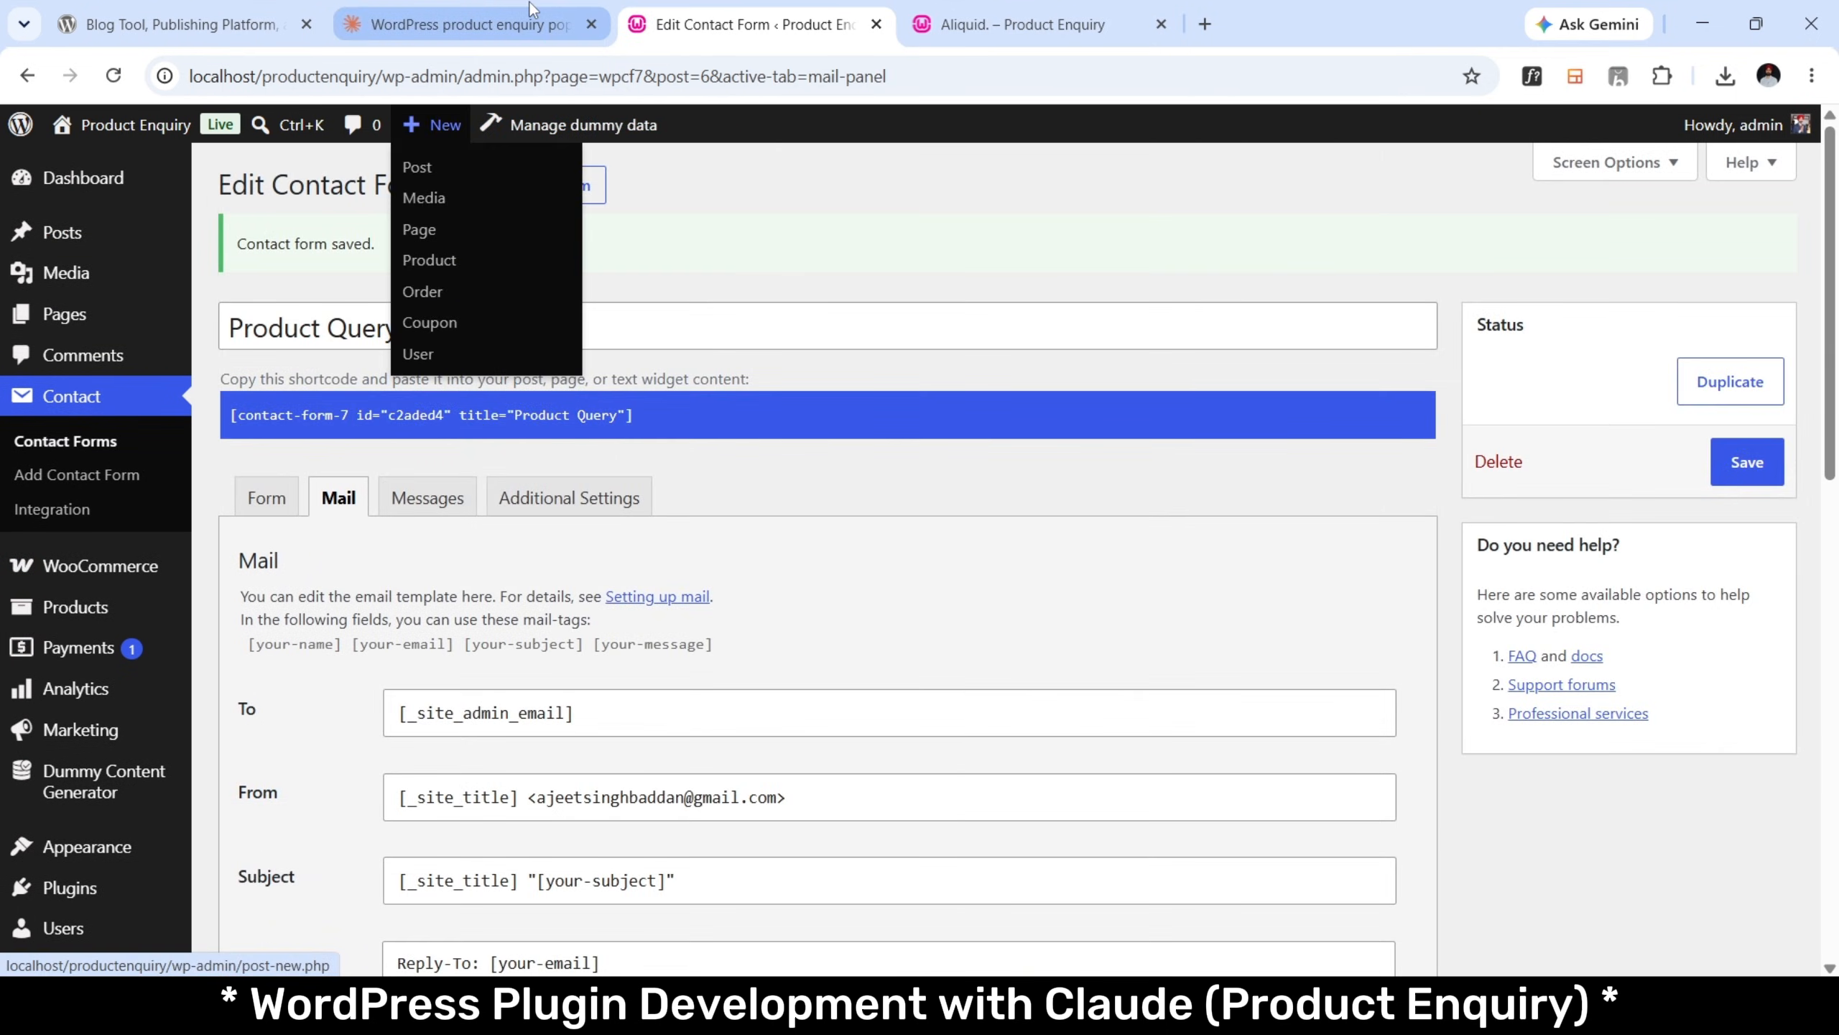
Copy [_wcpe_product_name] from the Readme, replace the Product Query form's mail subject with it, and save the form.
left_click(532, 10)
scroll(732, 523, "down", 4)
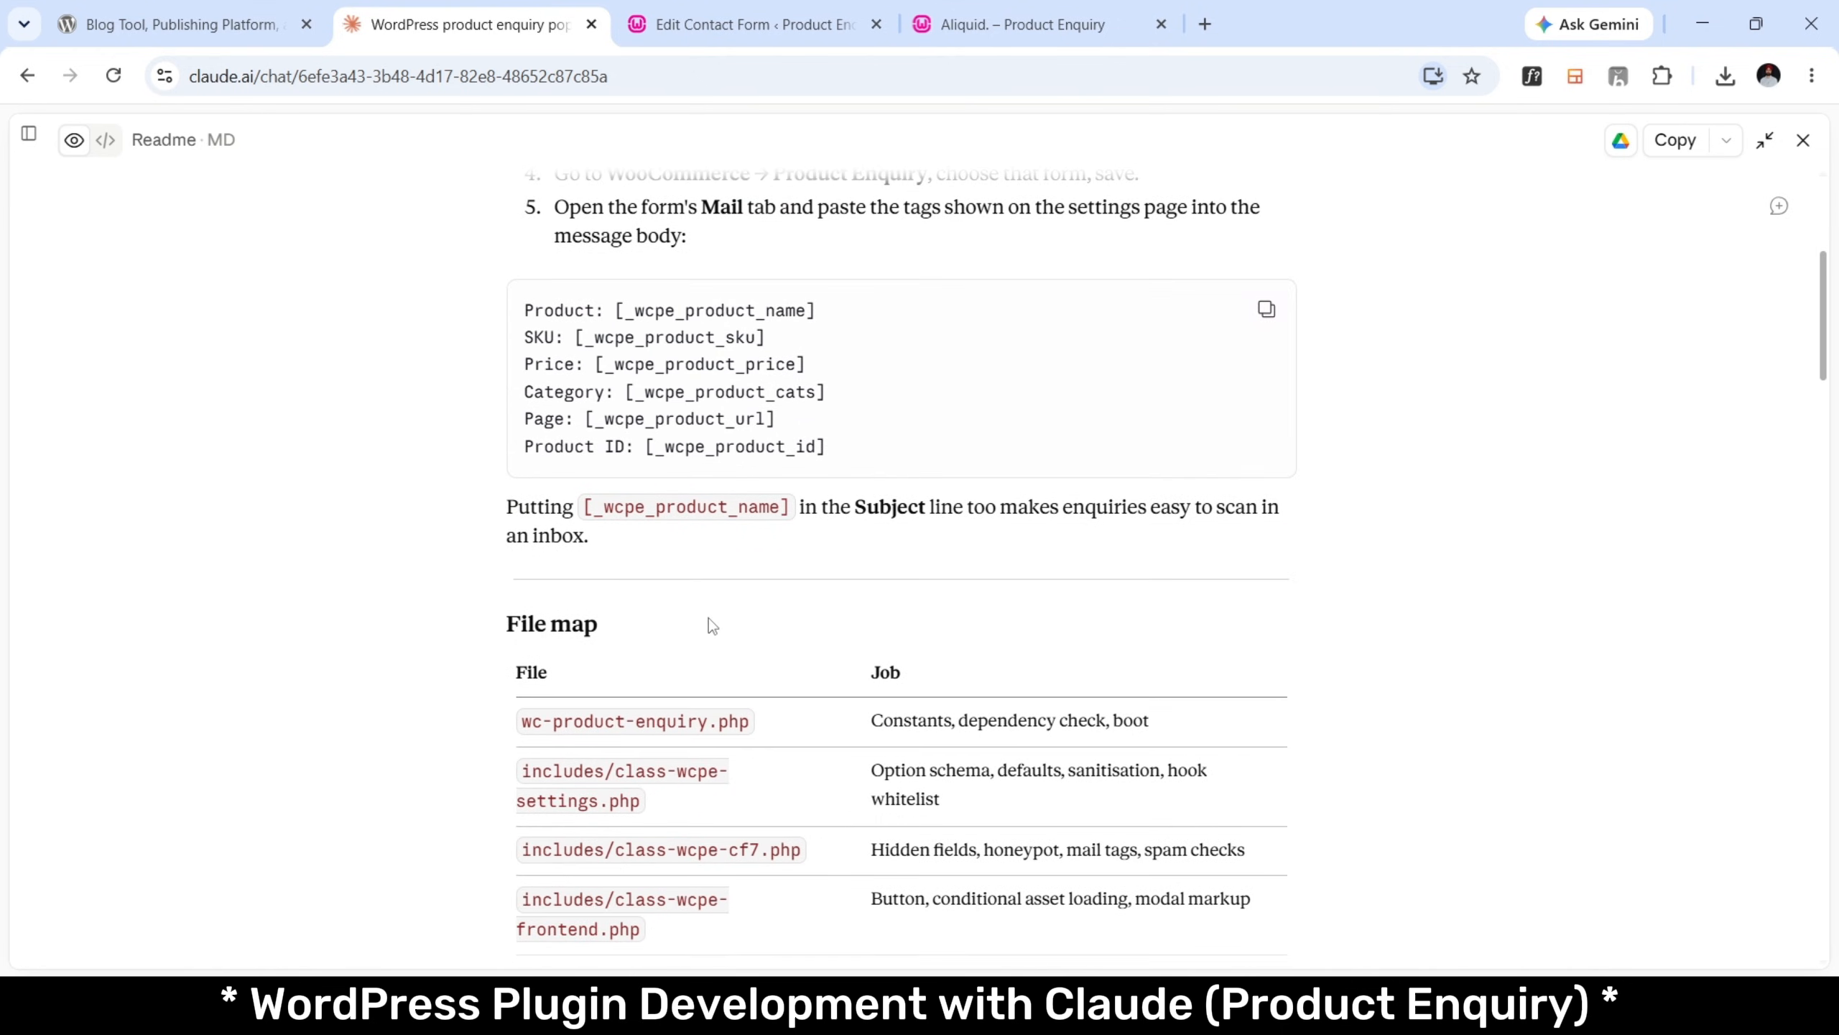
left_click_drag(593, 505, 719, 507)
left_click(719, 507)
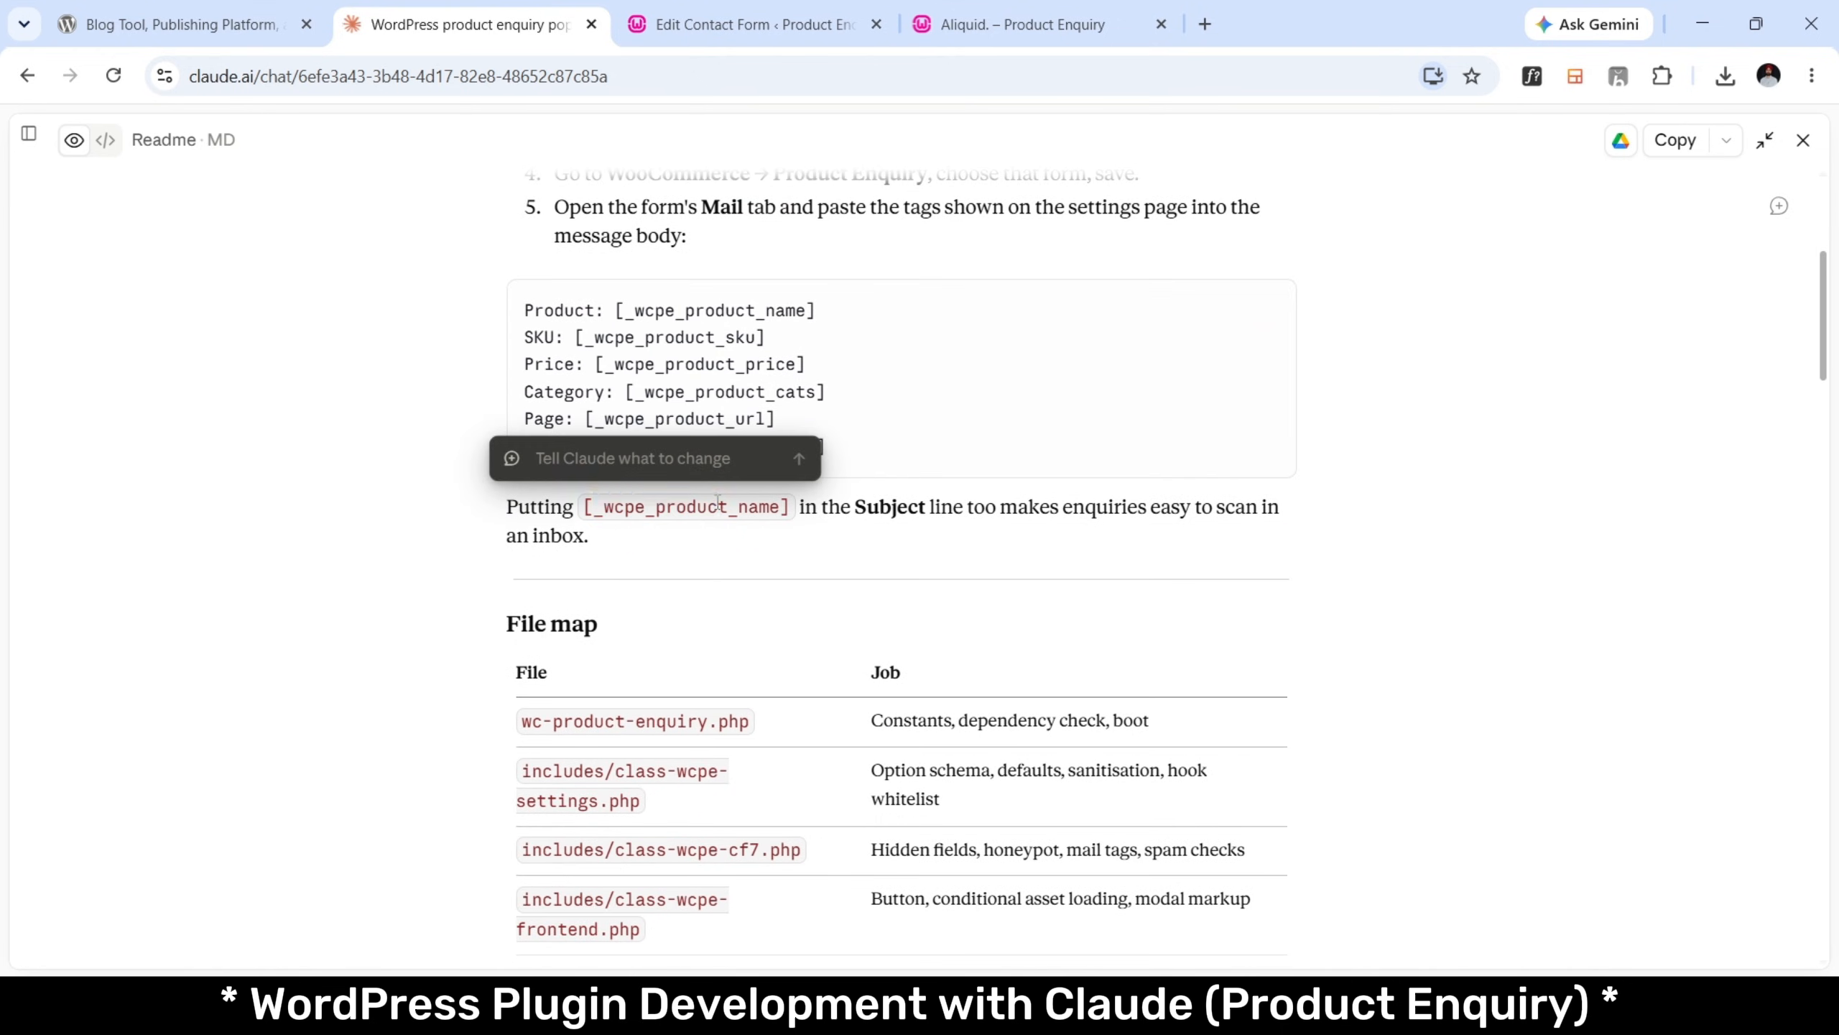
scroll(719, 505, "down", 1)
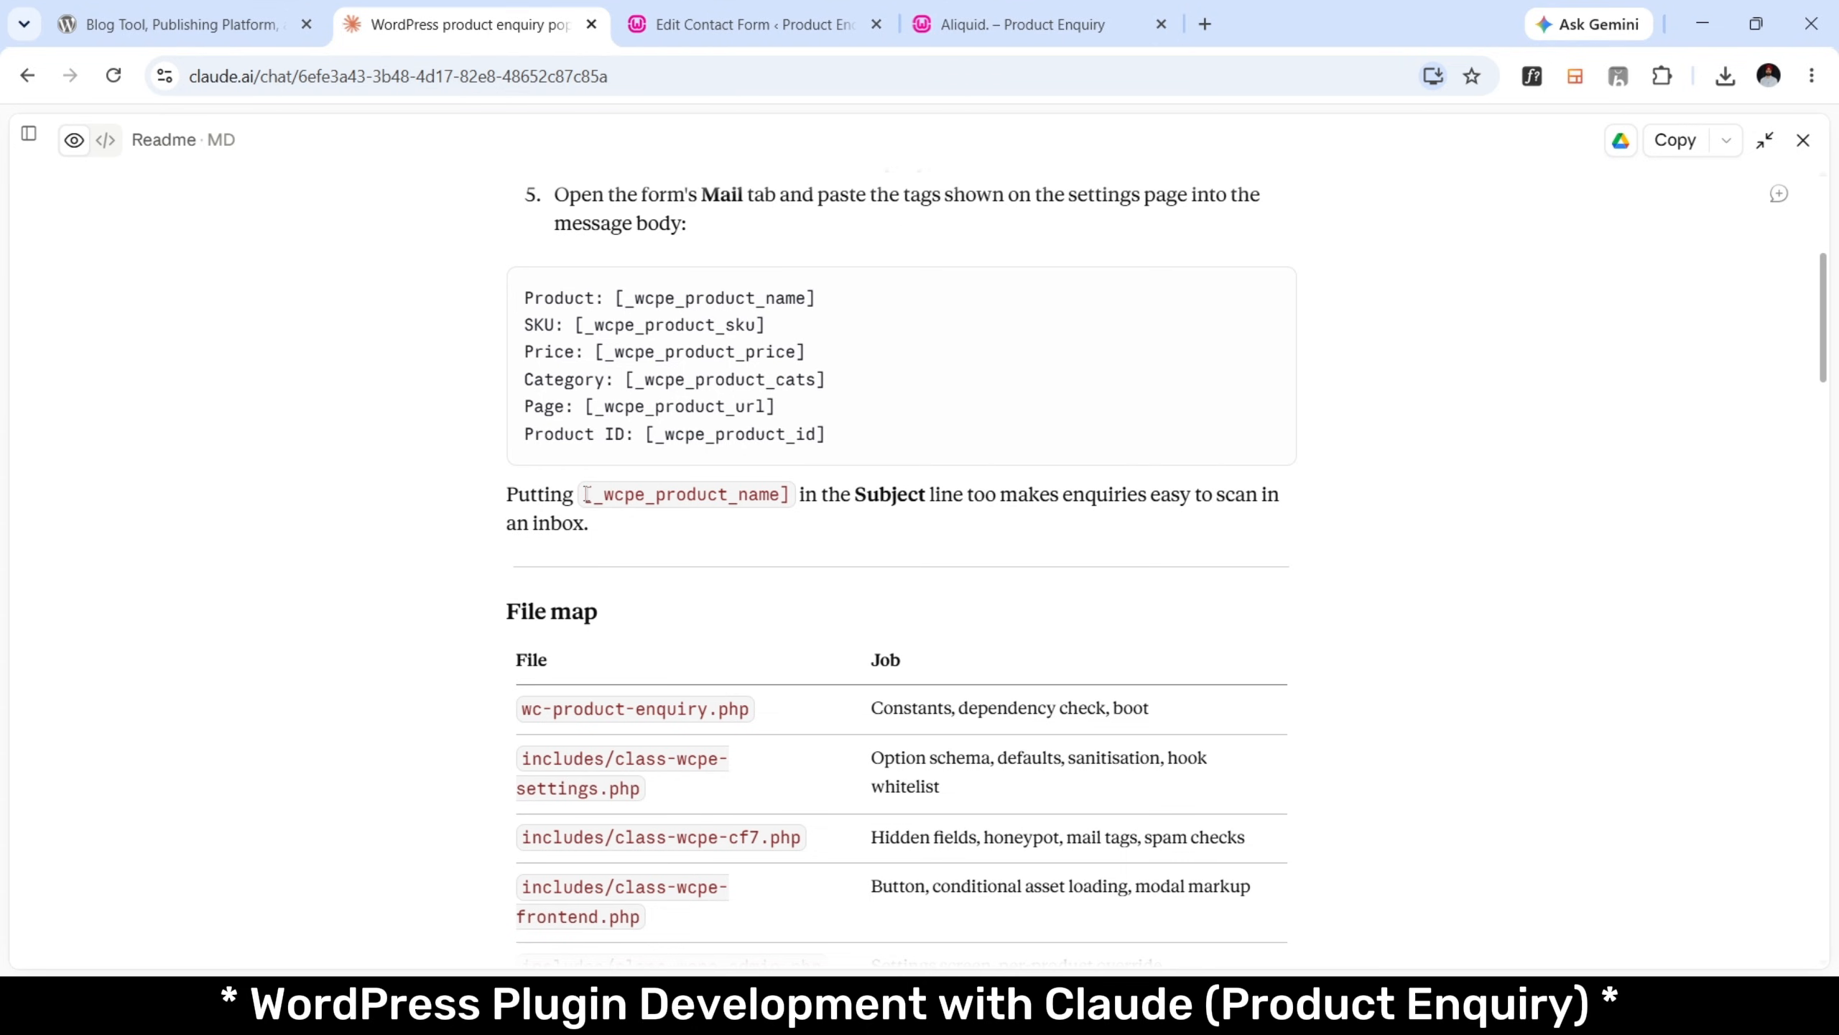
left_click_drag(586, 495, 789, 500)
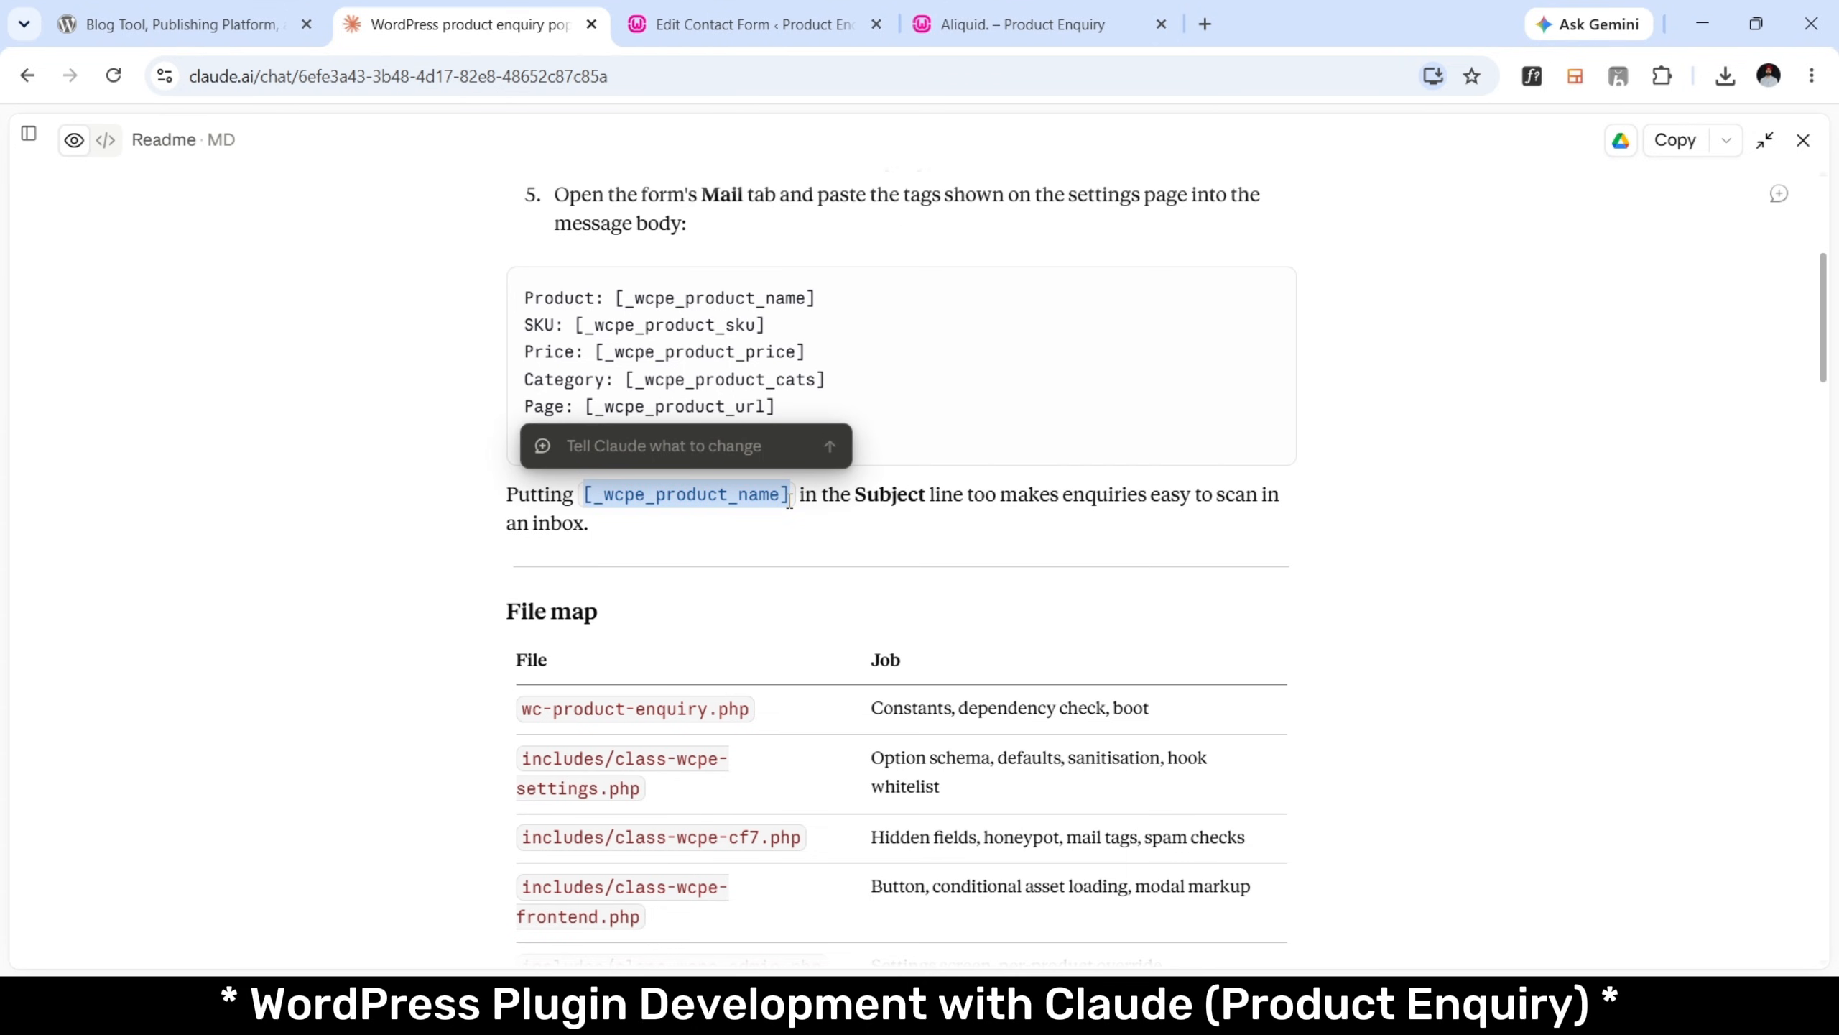
left_click(753, 24)
scroll(673, 586, "down", 3)
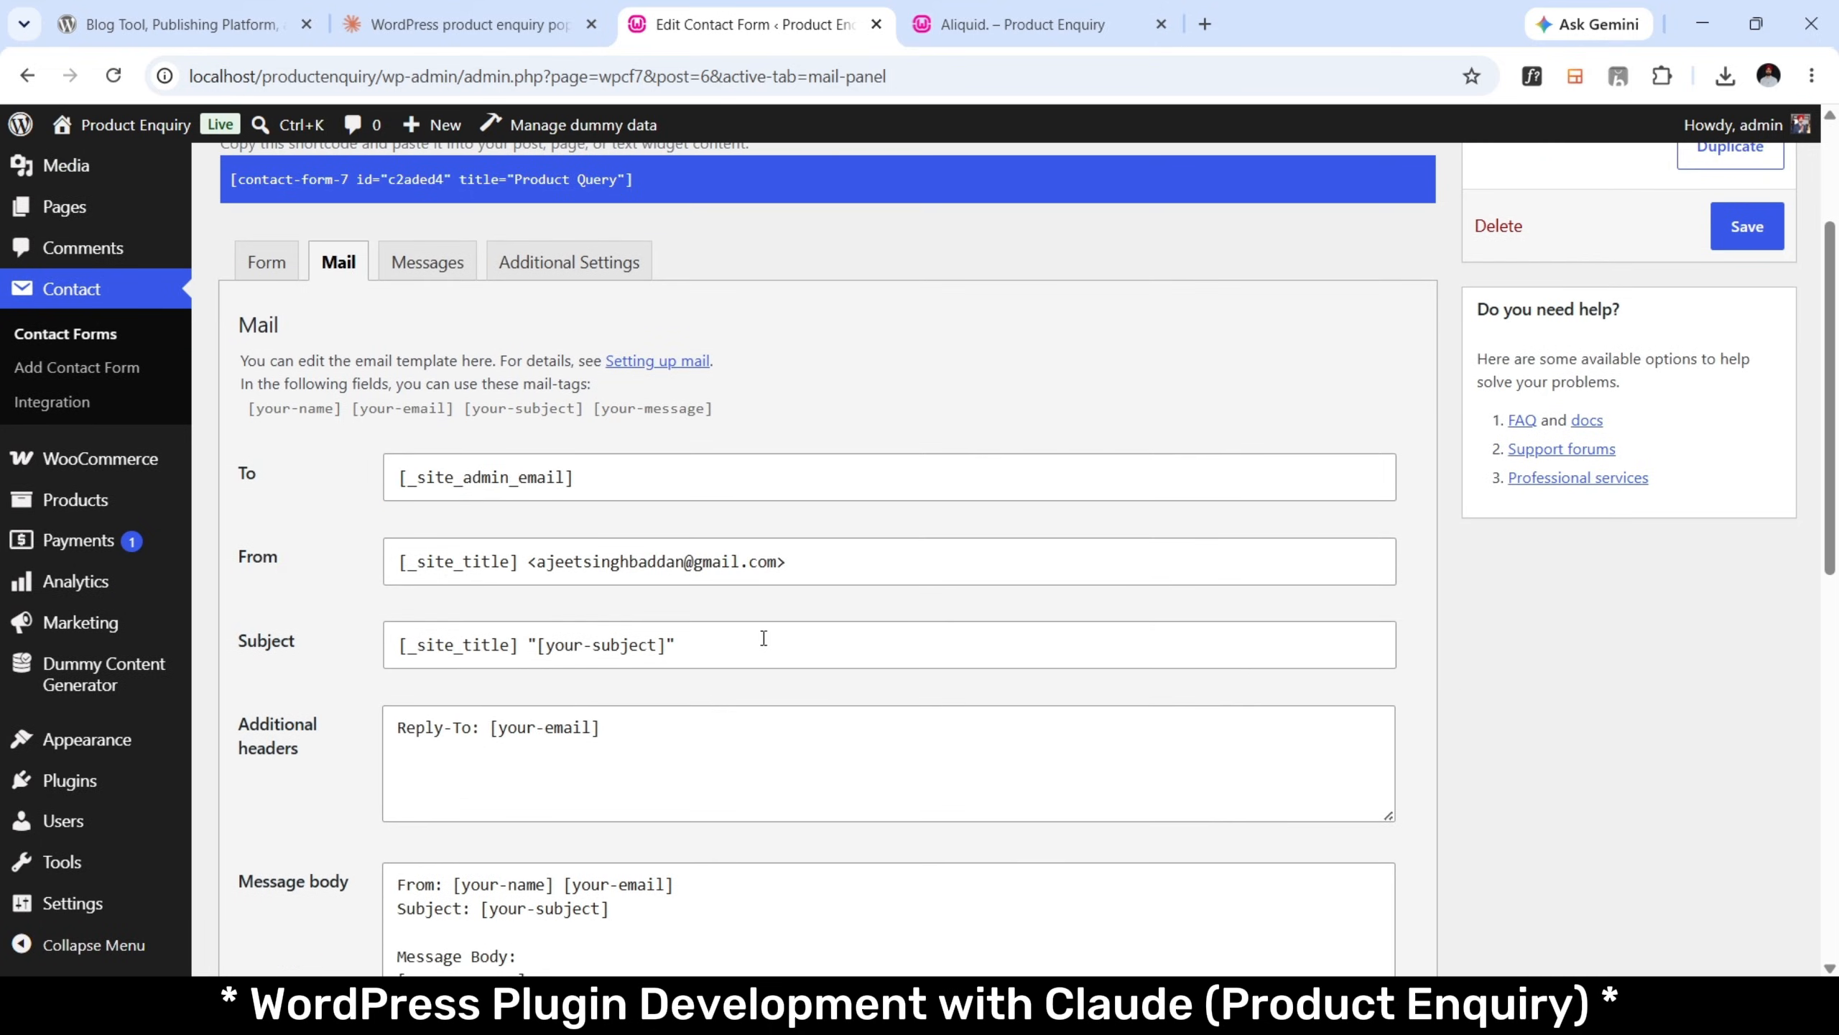
triple_click(761, 638)
key("ctrl+v")
left_click(1745, 227)
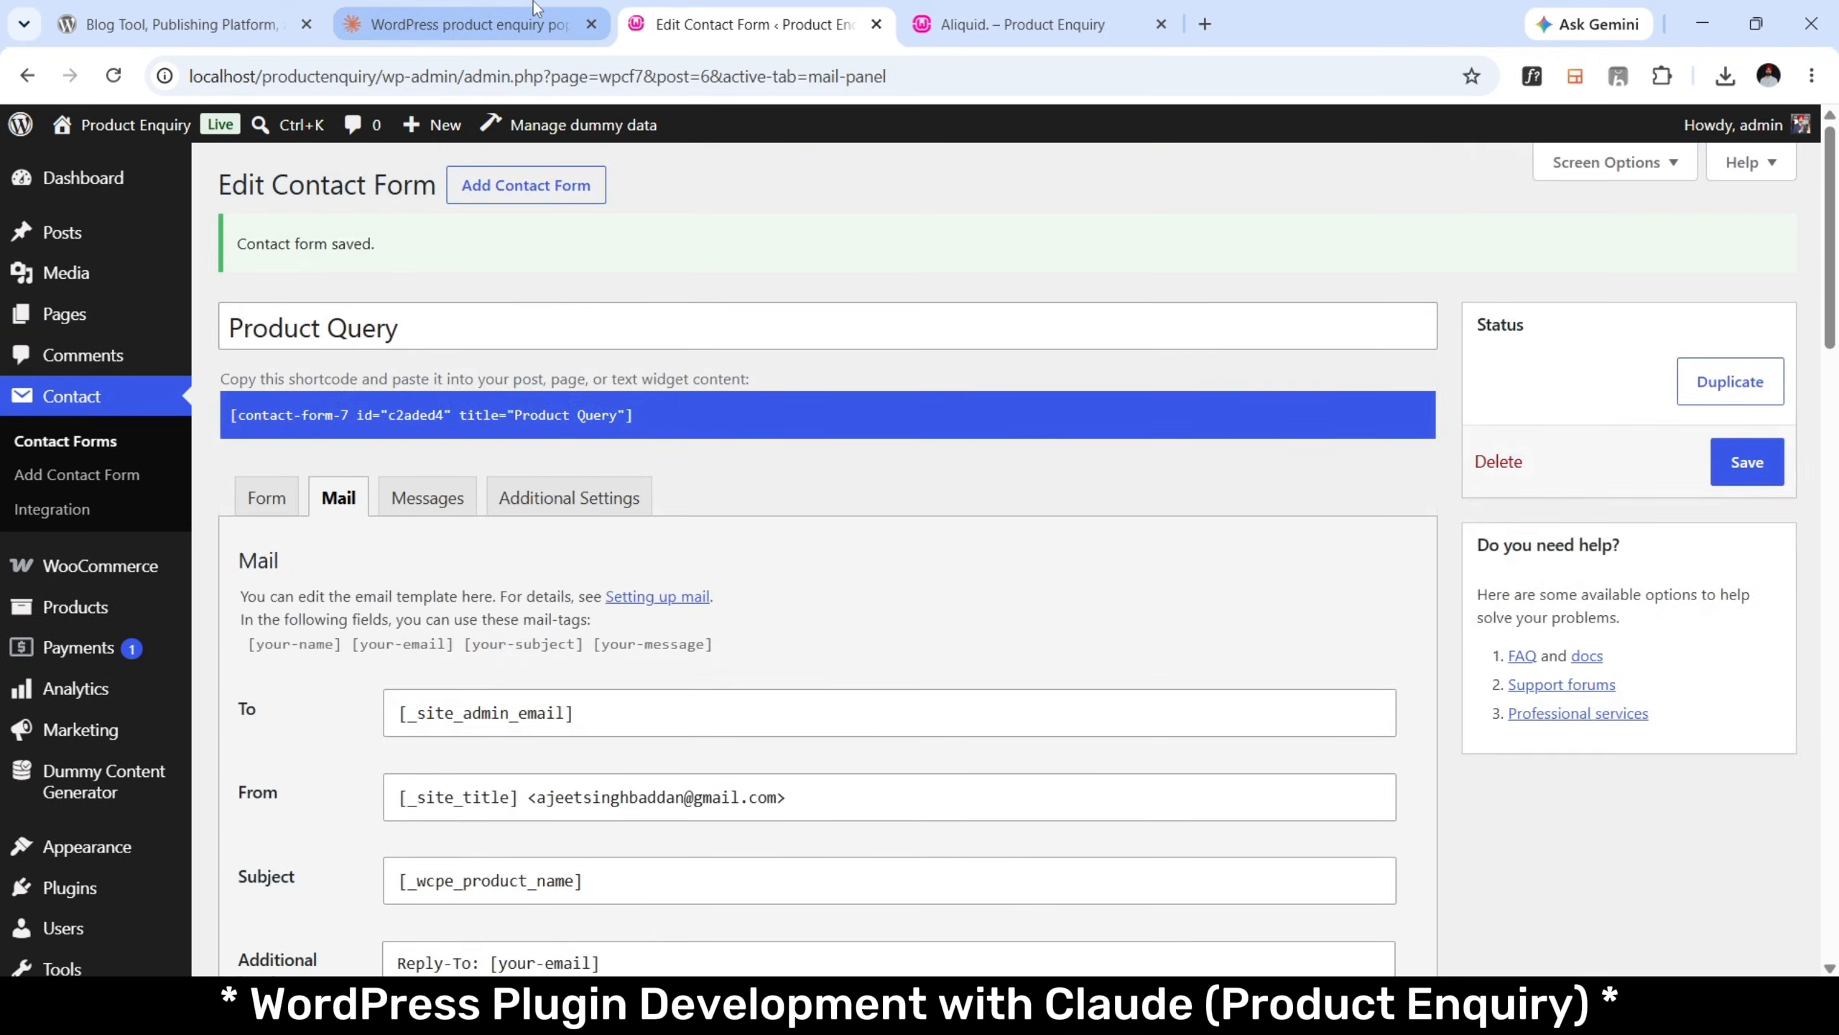
Return to the Readme and review its file map, the product data flow to the inbox, and the security decisions.
left_click(539, 10)
left_click(924, 638)
scroll(924, 638, "down", 2)
scroll(924, 635, "down", 9)
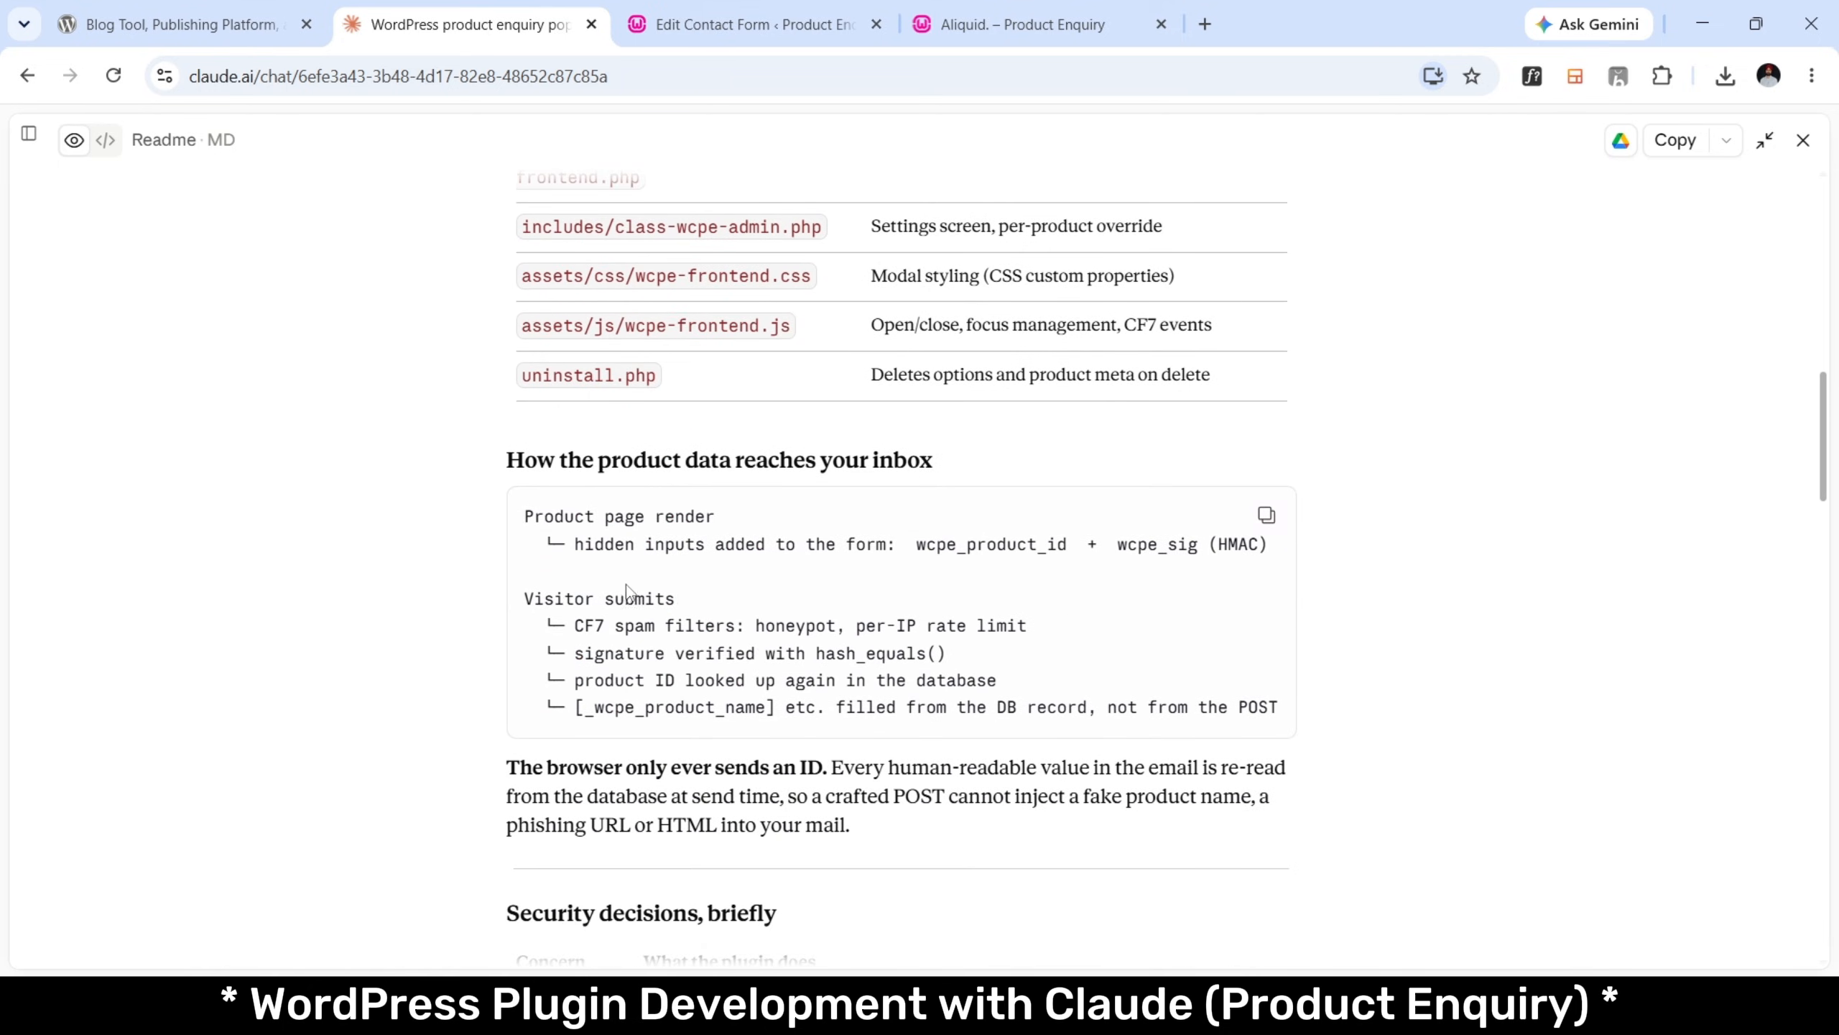
left_click_drag(593, 589, 872, 709)
left_click(773, 614)
left_click(873, 708)
scroll(873, 710, "down", 11)
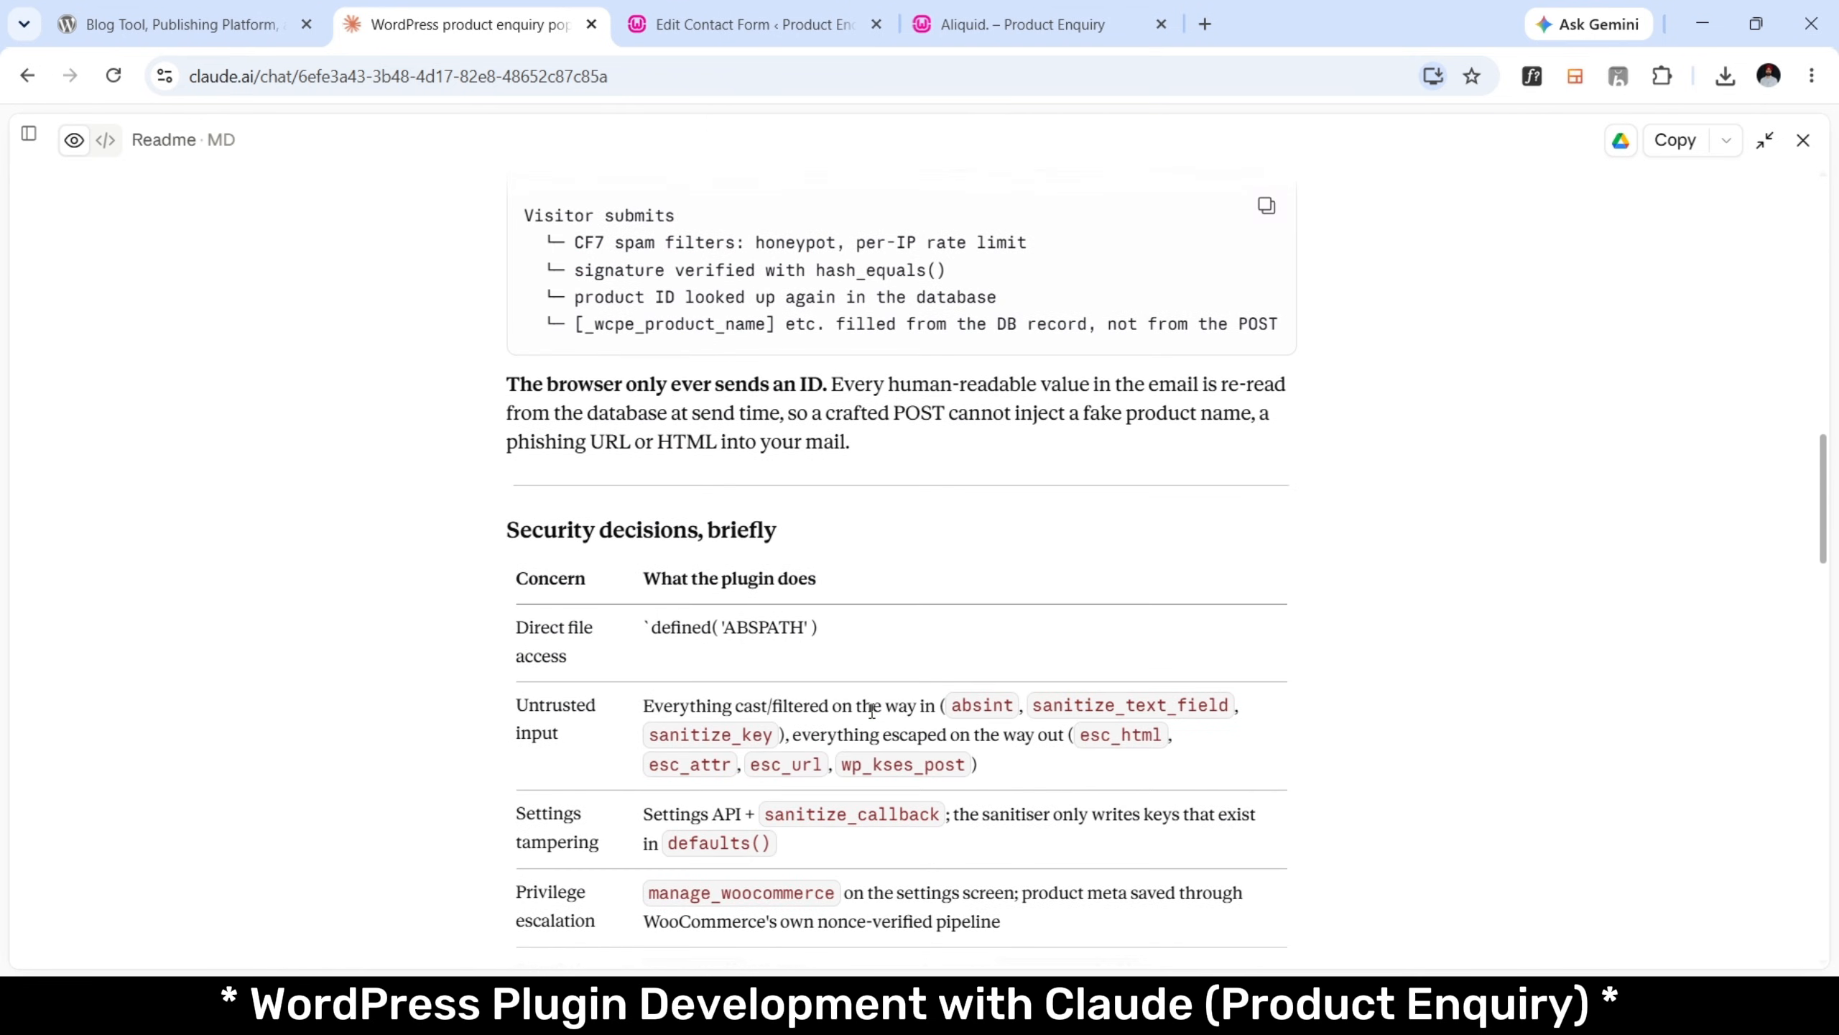
scroll(874, 717, "down", 6)
scroll(871, 710, "down", 15)
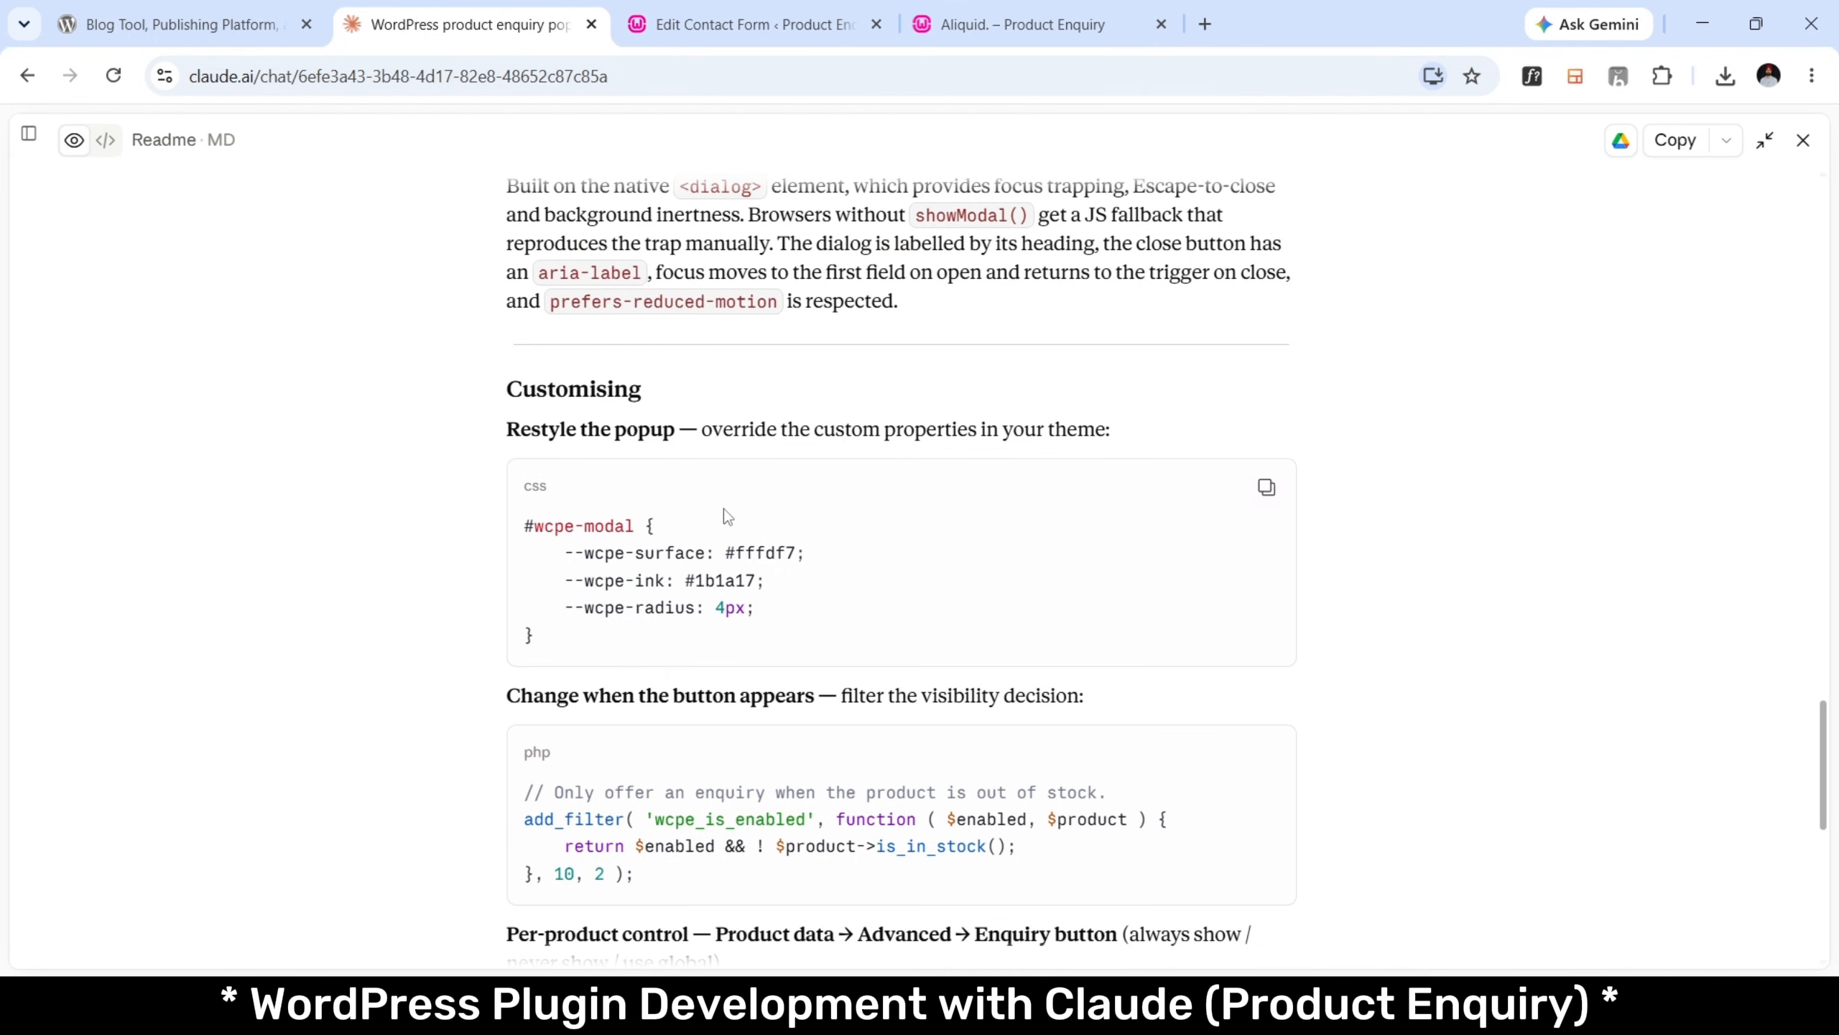
Read the Readme's Accessibility section on the native dialog element, background inertness and the showModal() fallback.
scroll(724, 511, "up", 1)
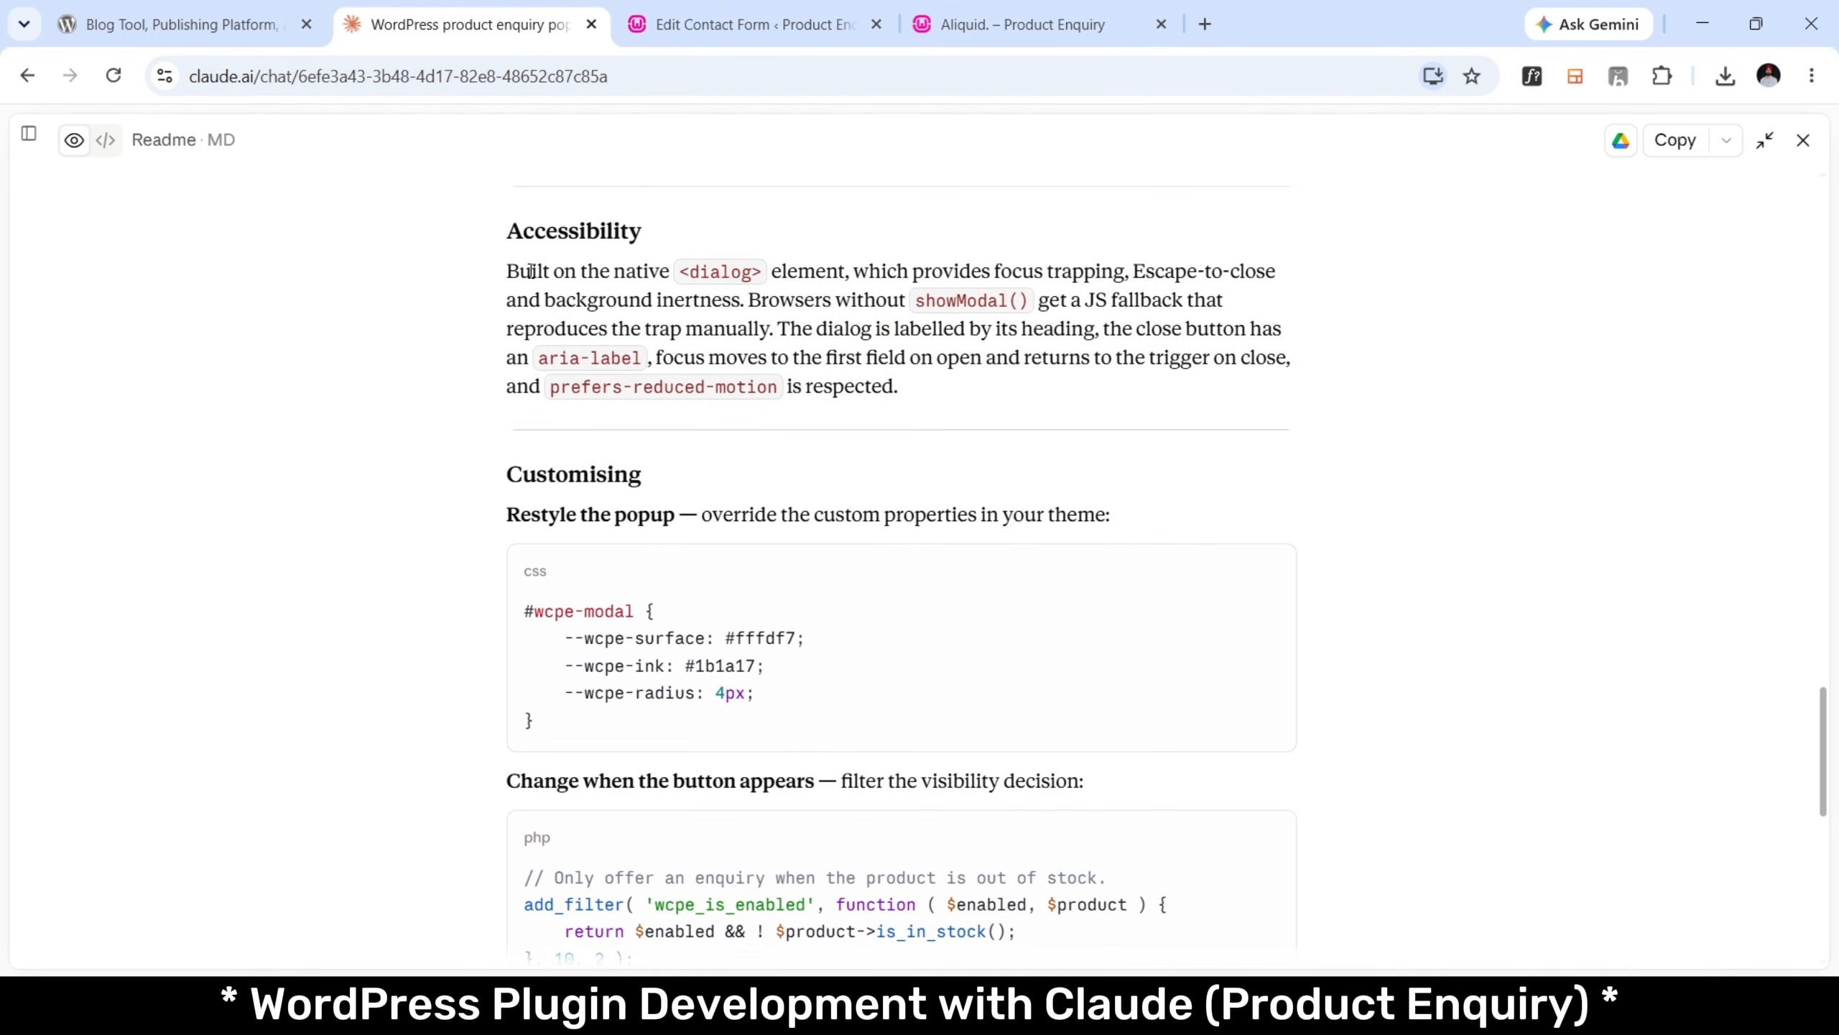
left_click_drag(531, 271, 1100, 273)
left_click(1100, 273)
double_click(633, 301)
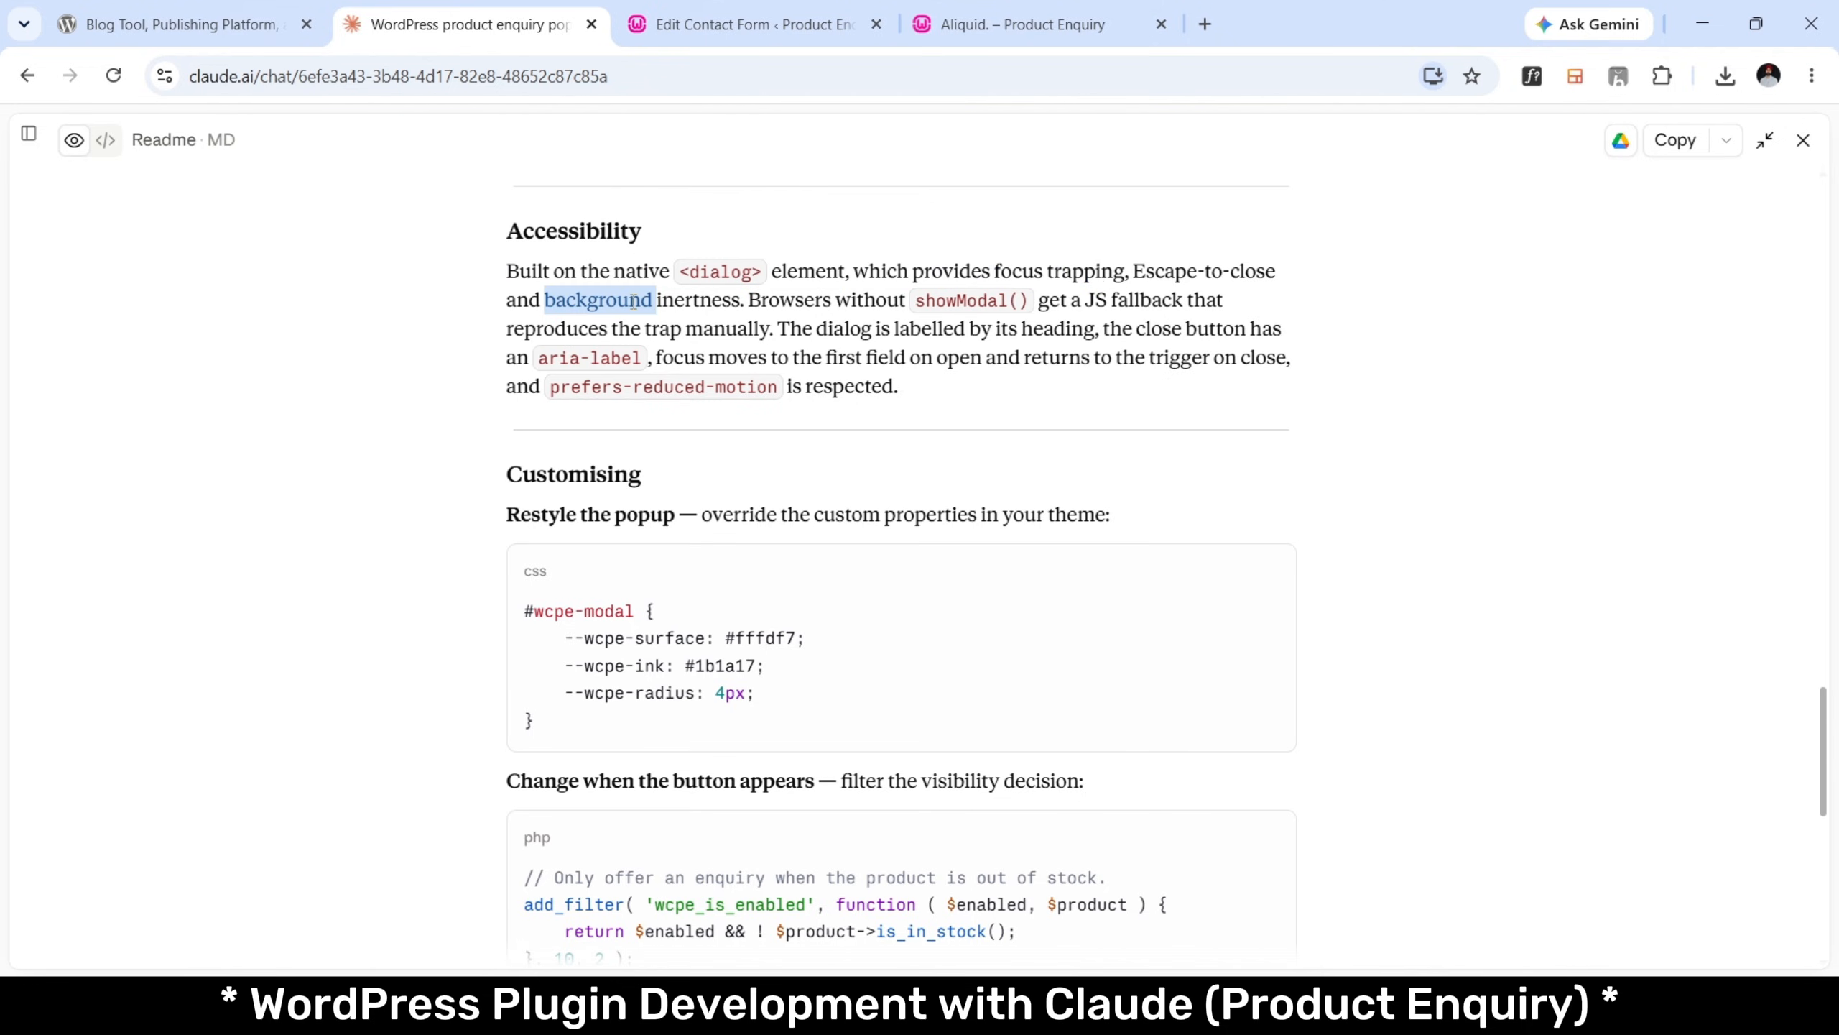
left_click_drag(633, 301, 681, 303)
double_click(846, 301)
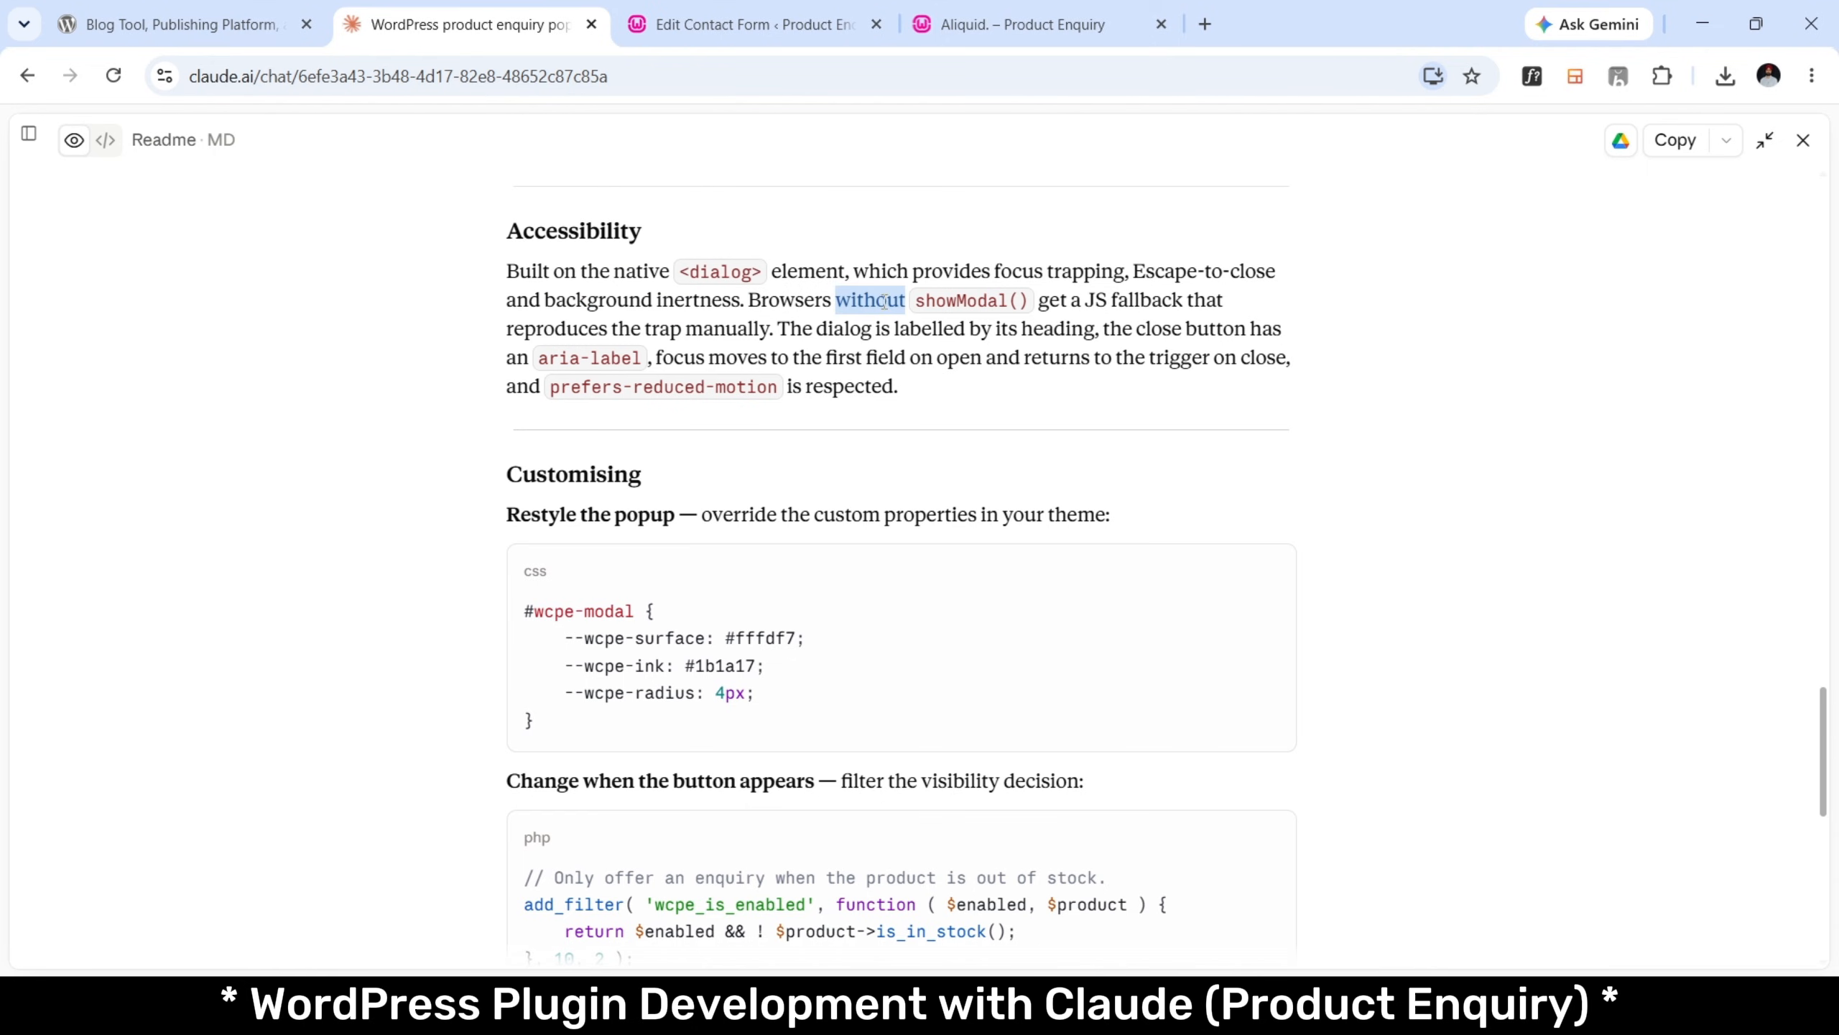
left_click(957, 304)
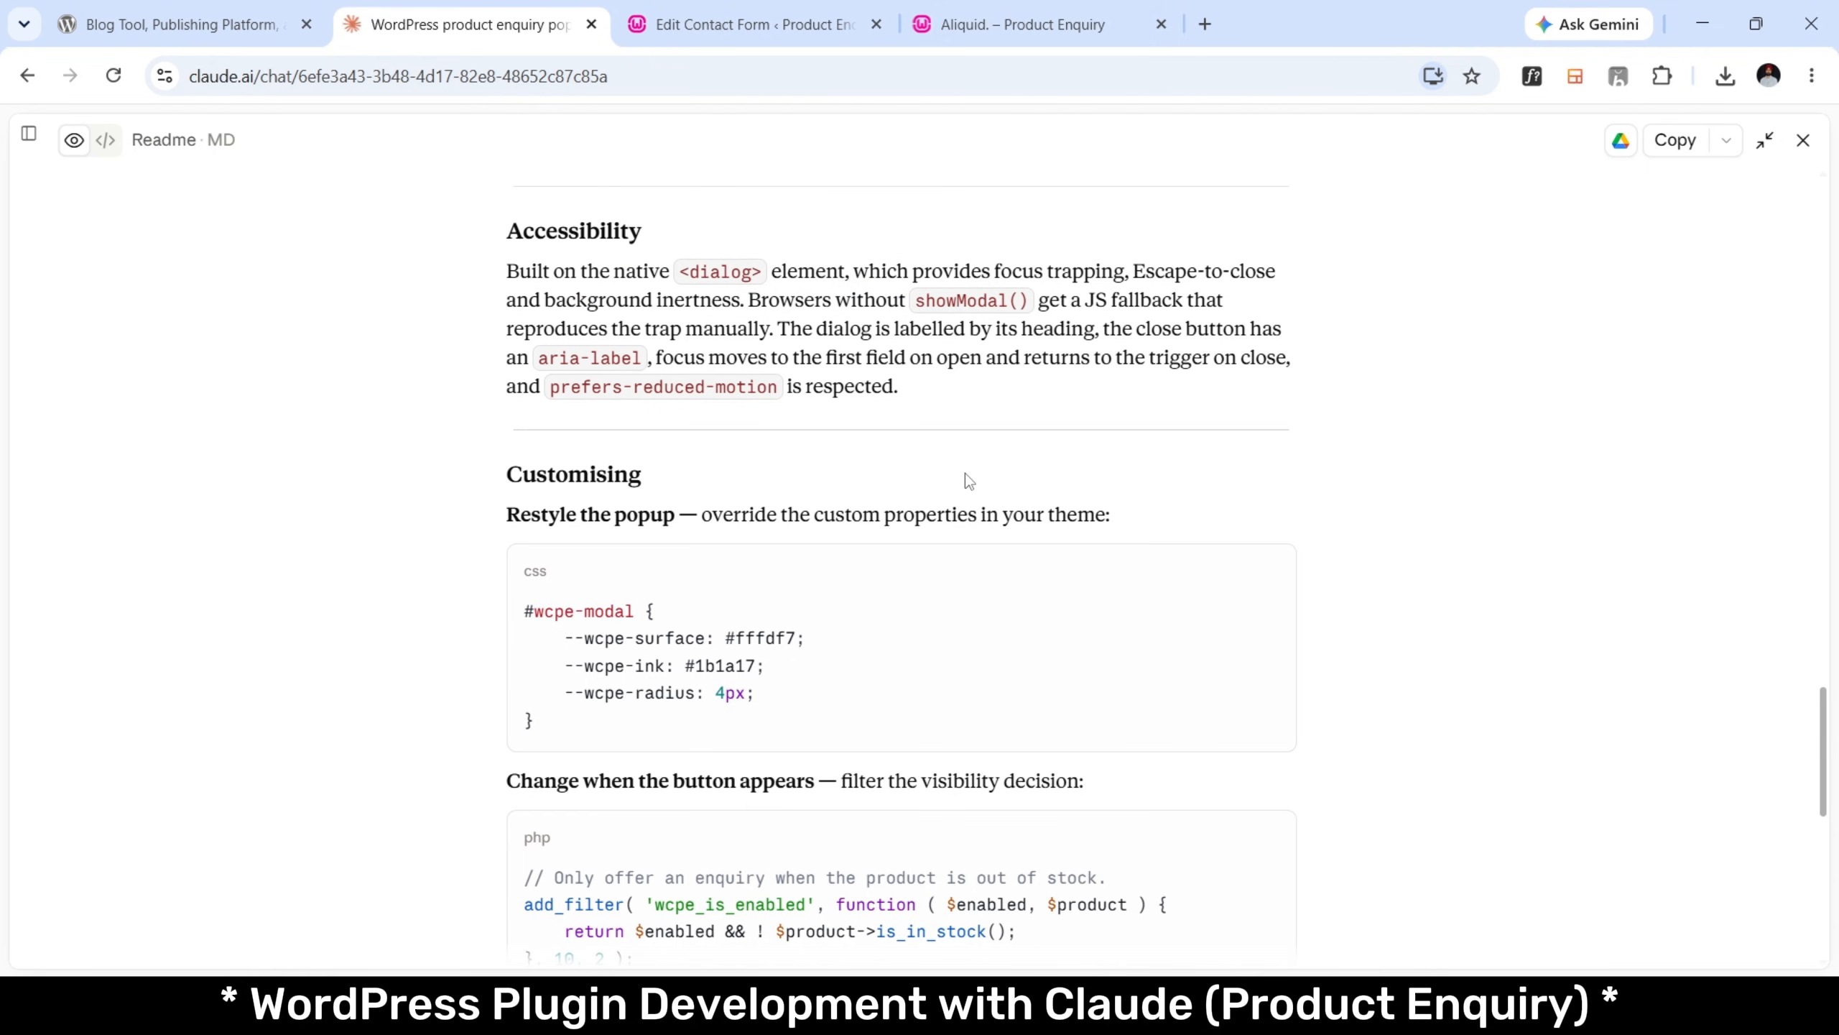
Review the Readme's customising examples, optional extras and testing checklist.
scroll(969, 480, "down", 3)
scroll(970, 480, "down", 2)
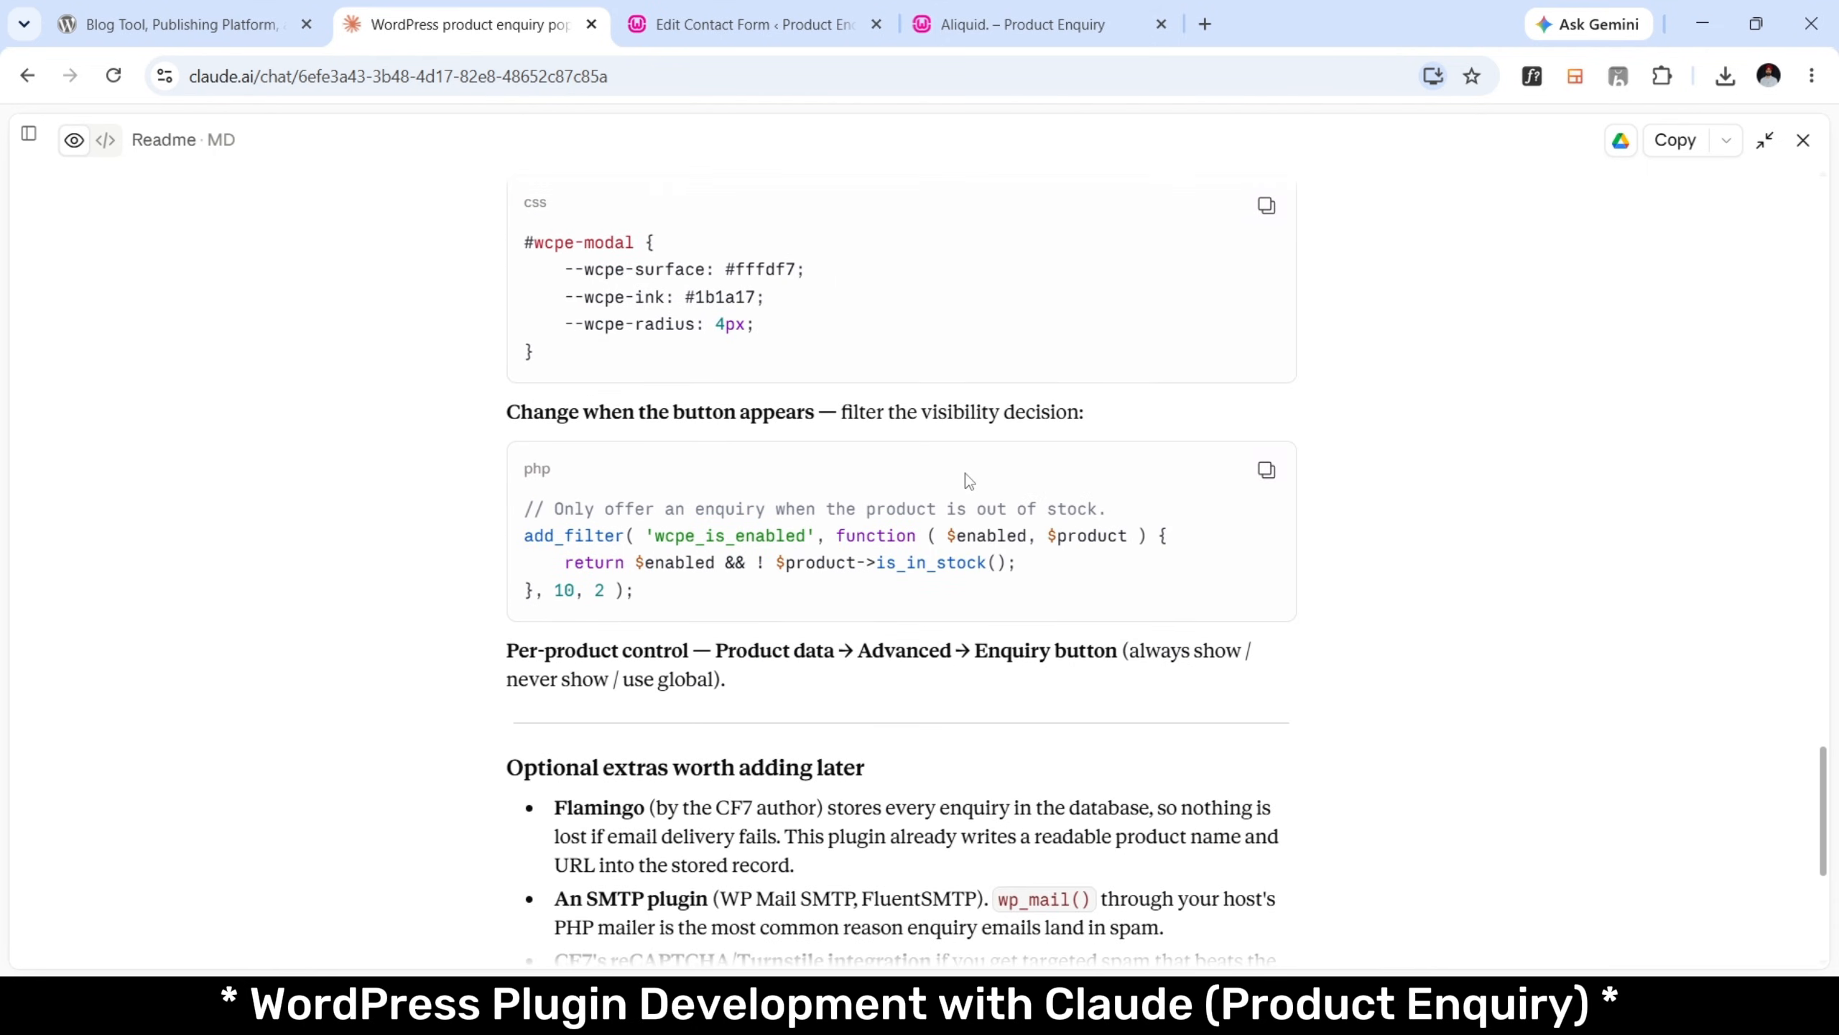
scroll(966, 473, "down", 5)
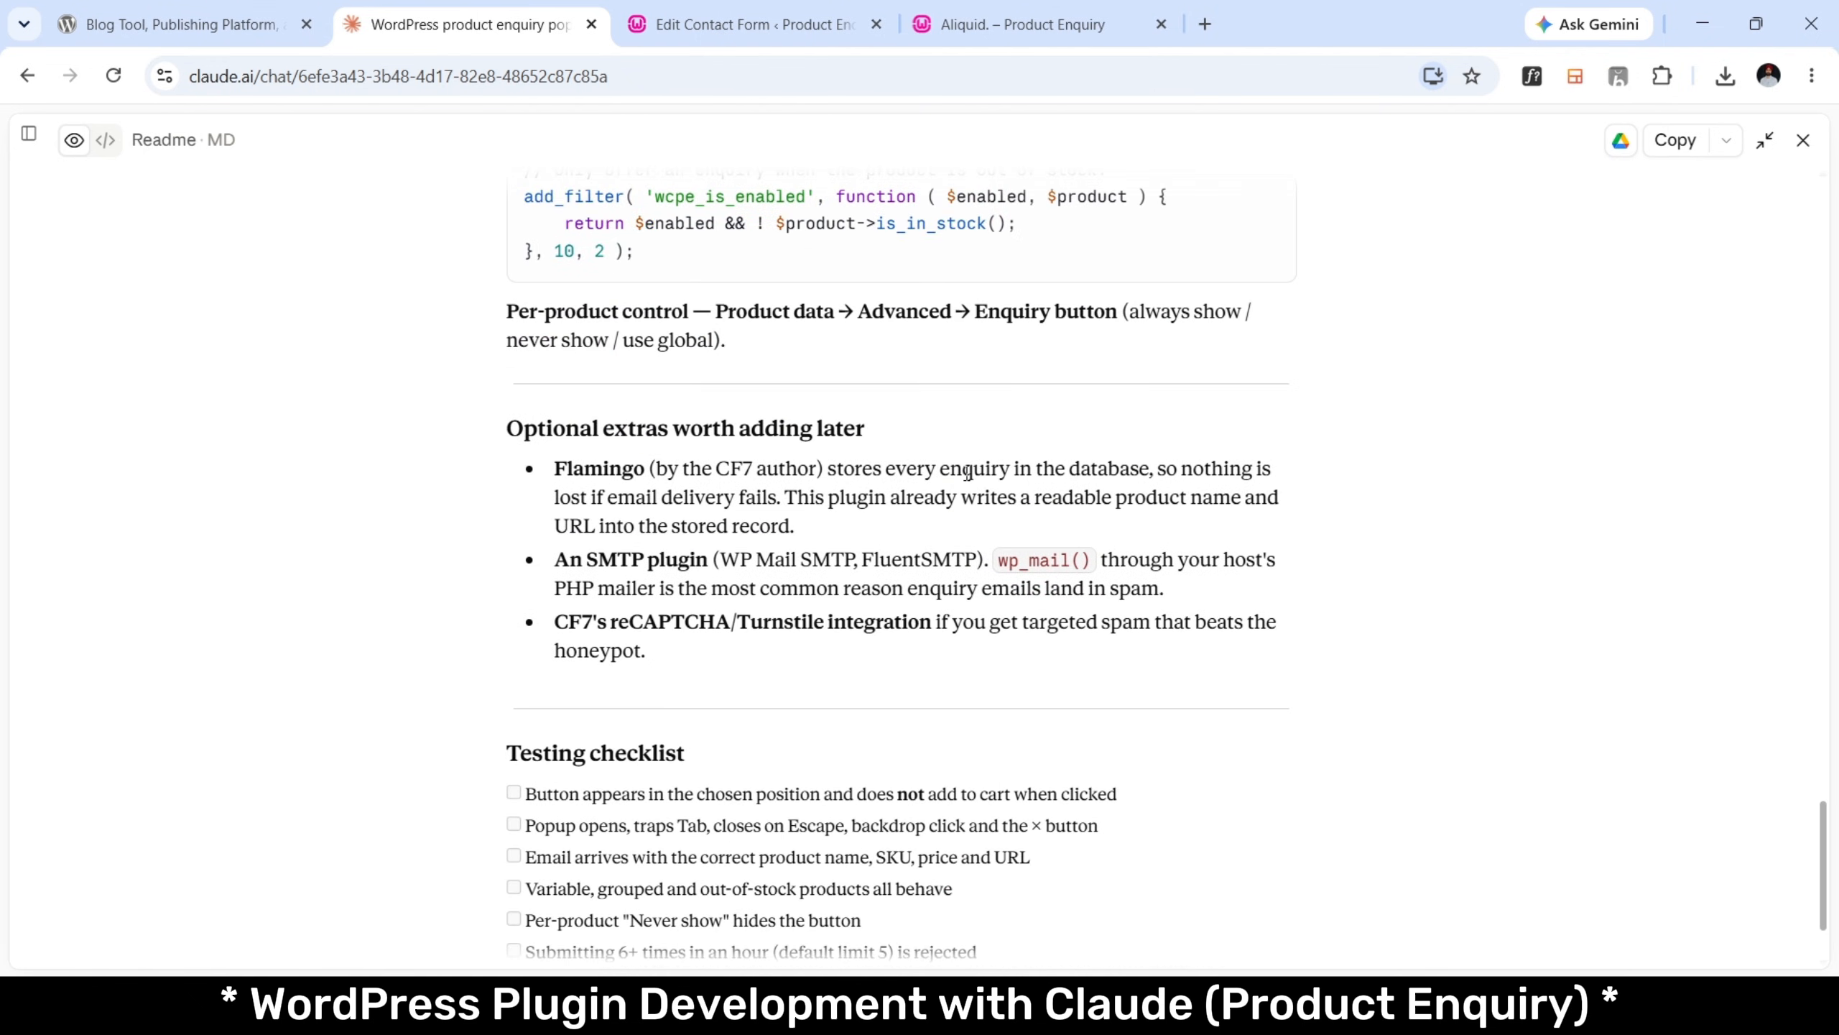
left_click_drag(507, 428, 677, 469)
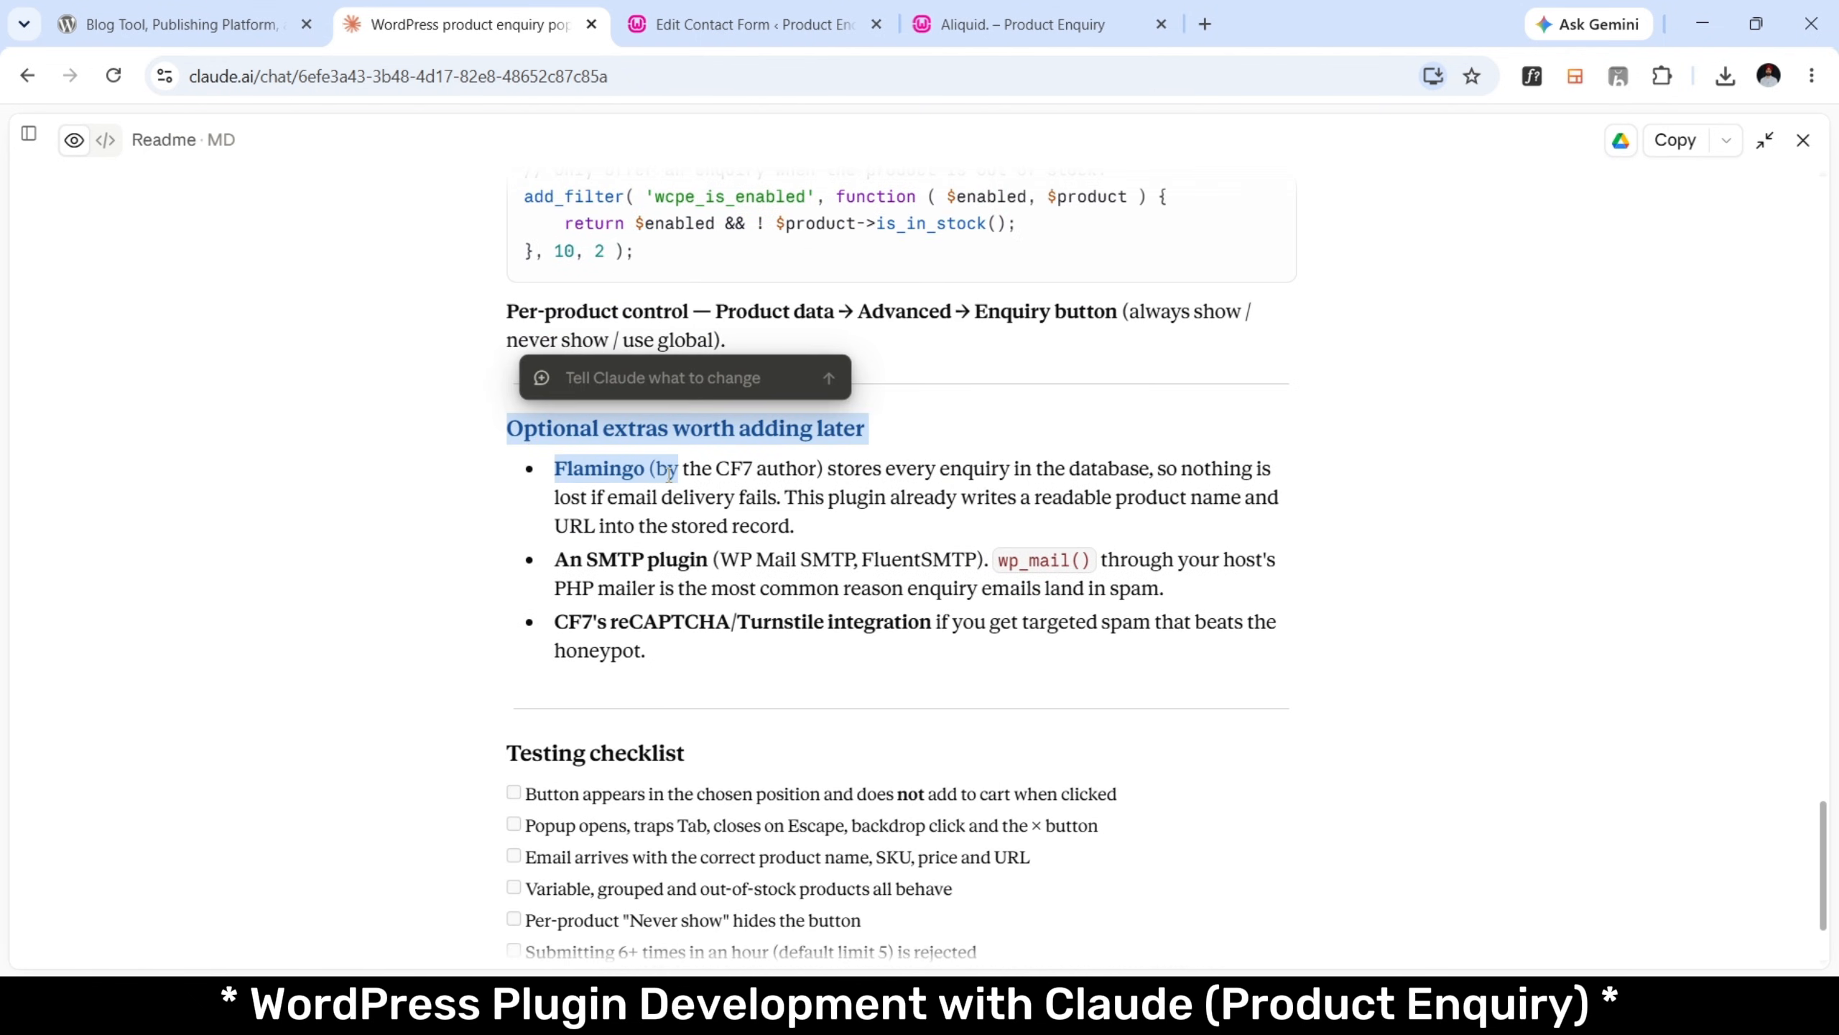
left_click_drag(740, 559, 794, 566)
left_click(794, 566)
scroll(795, 567, "down", 2)
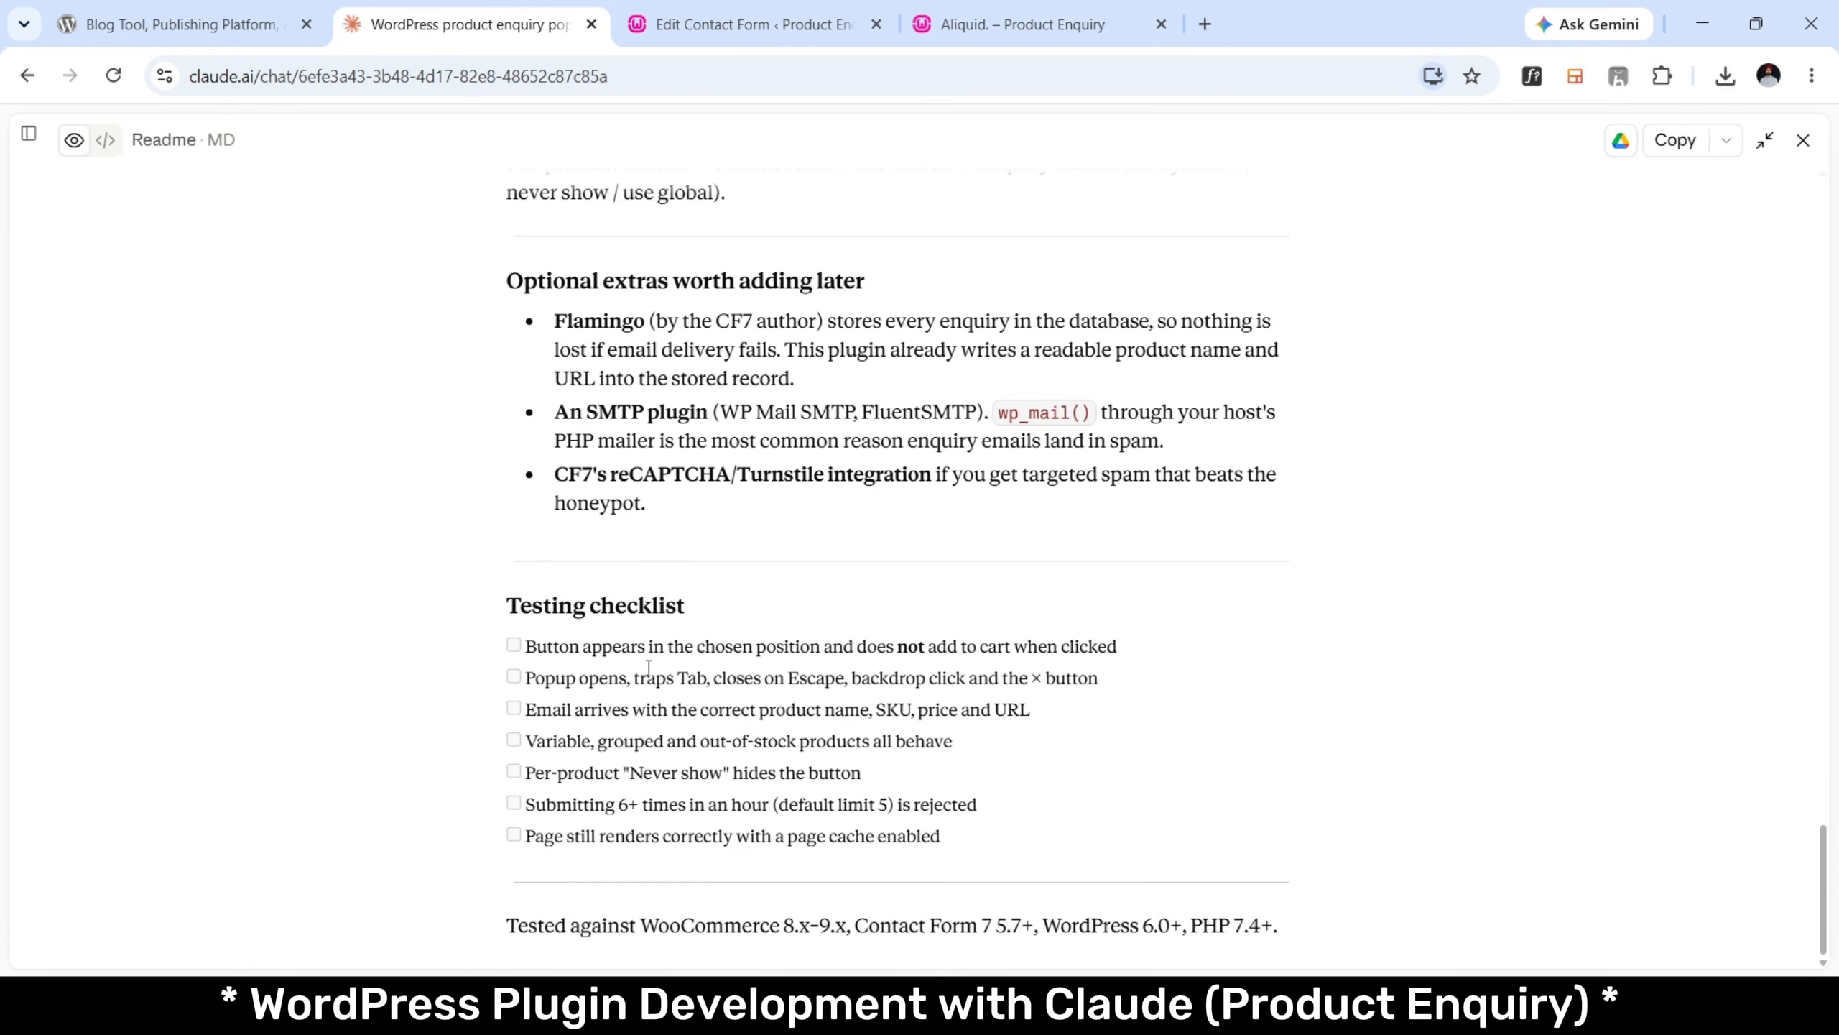
left_click_drag(740, 709, 940, 838)
left_click(1495, 420)
Close the Readme and copy the two-line JavaScript snippet from the 30-second diagnosis section.
left_click(1803, 140)
scroll(1053, 622, "down", 9)
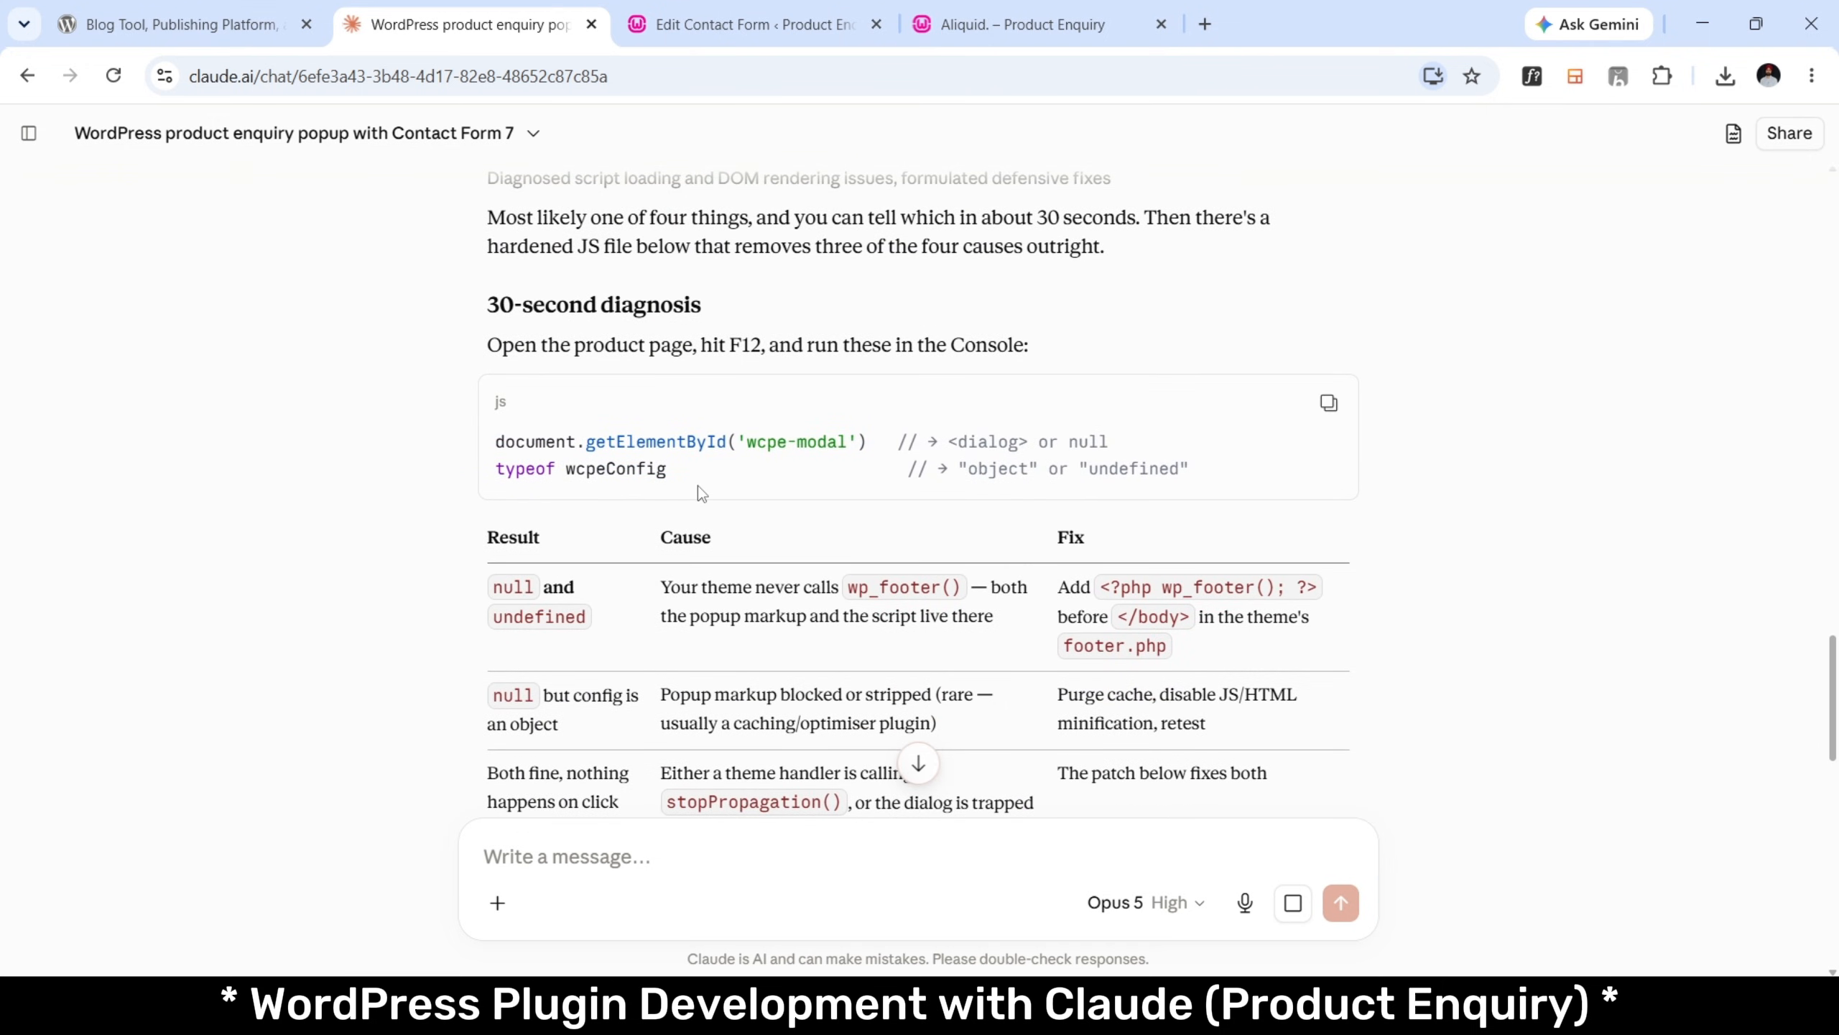
left_click_drag(541, 344, 755, 363)
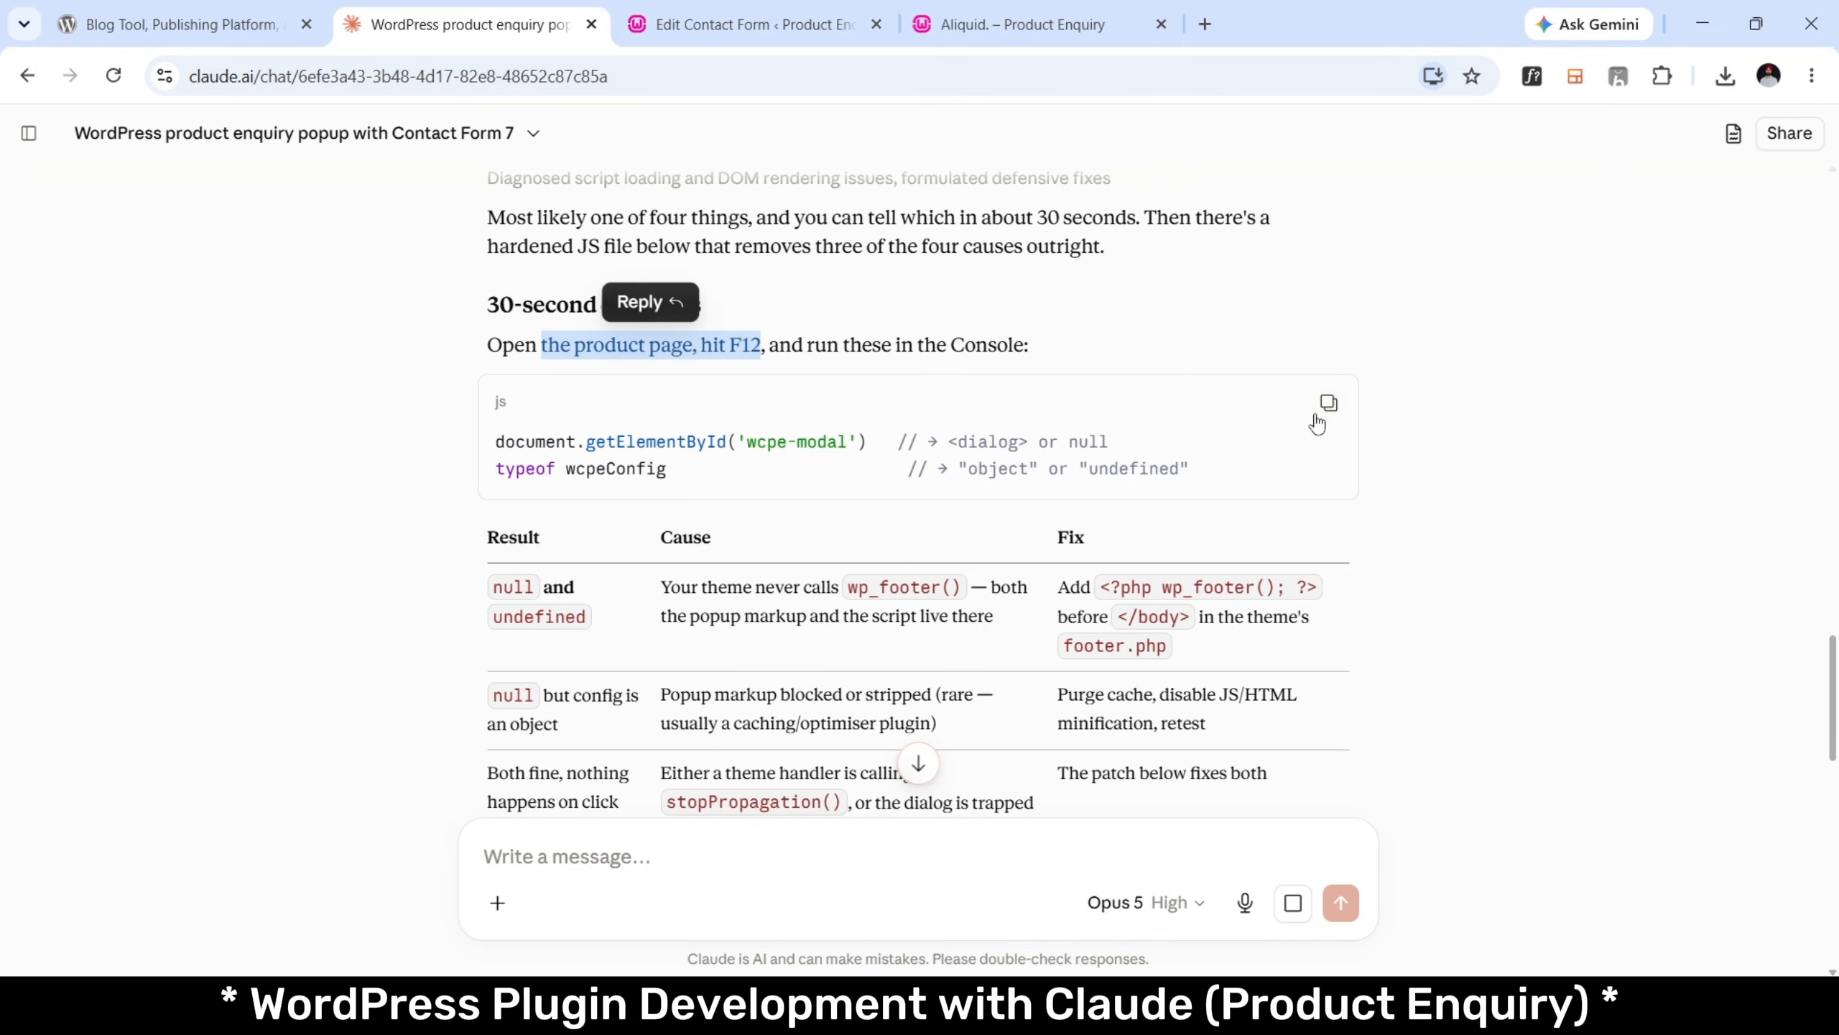
left_click(1327, 403)
Reload the Aliquid. product page and run the copied diagnostic snippet in its developer console.
left_click(1076, 10)
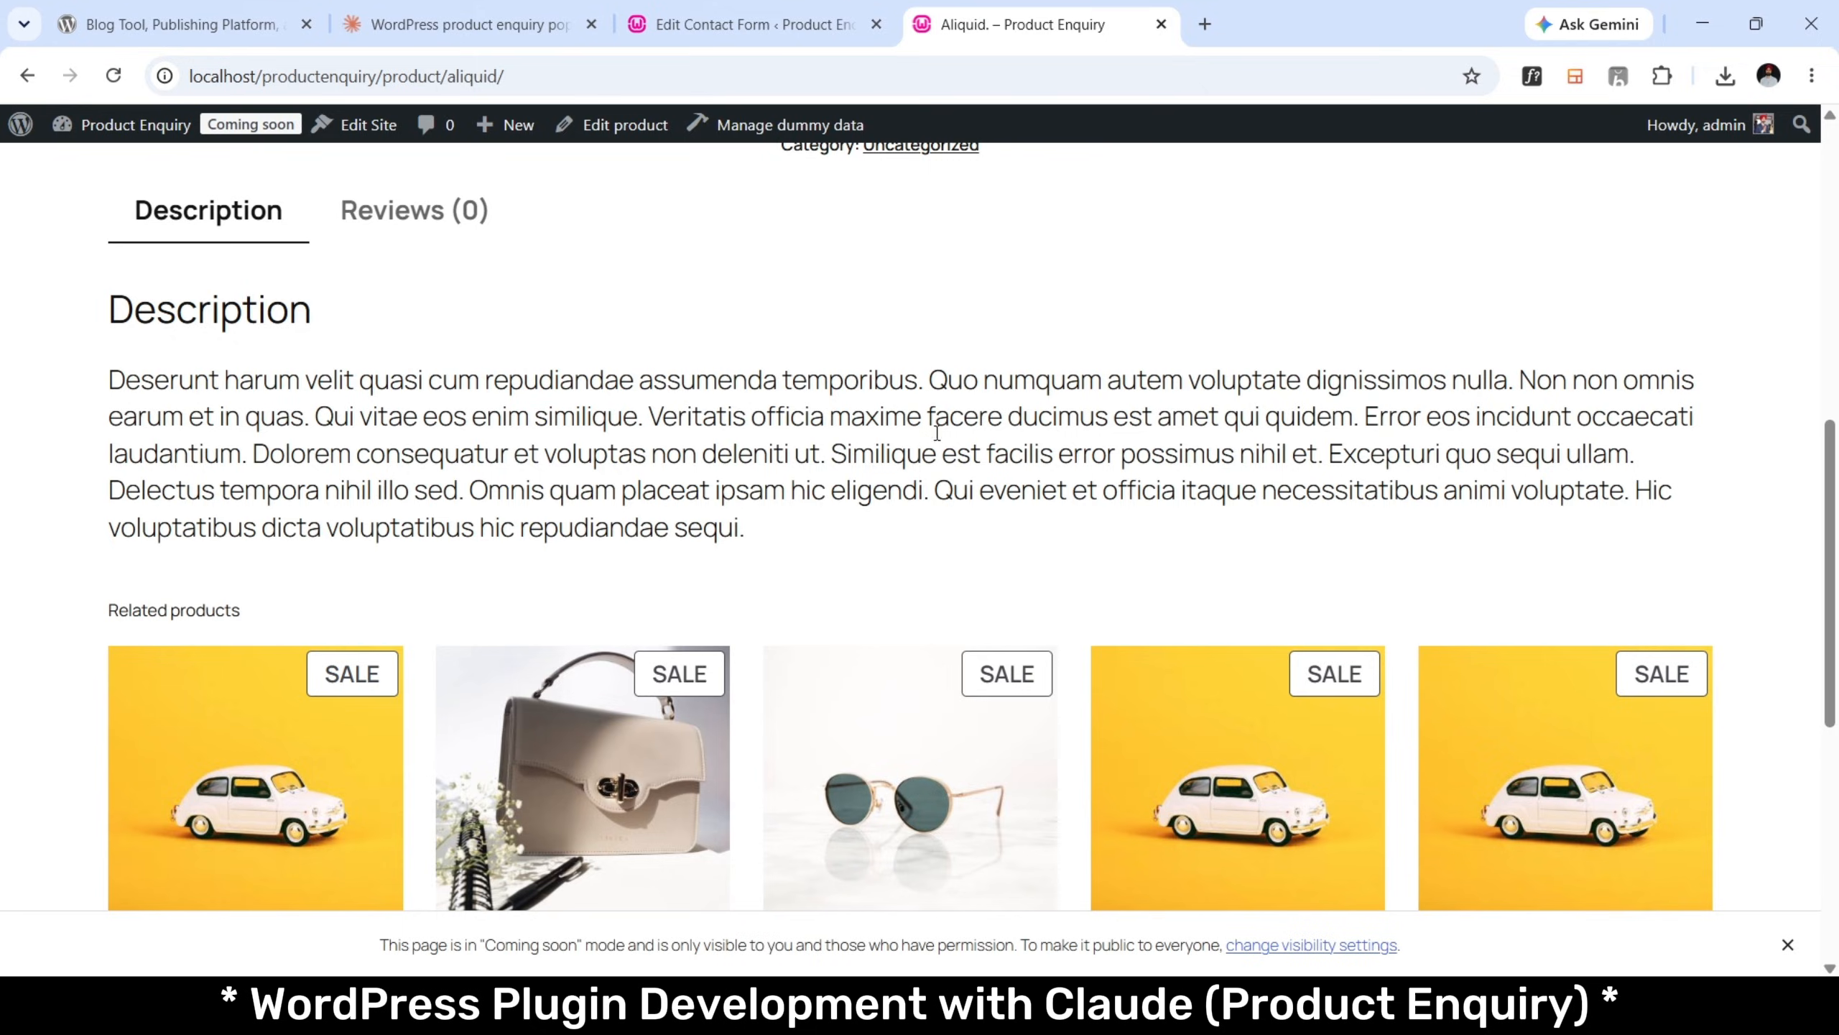
left_click(113, 75)
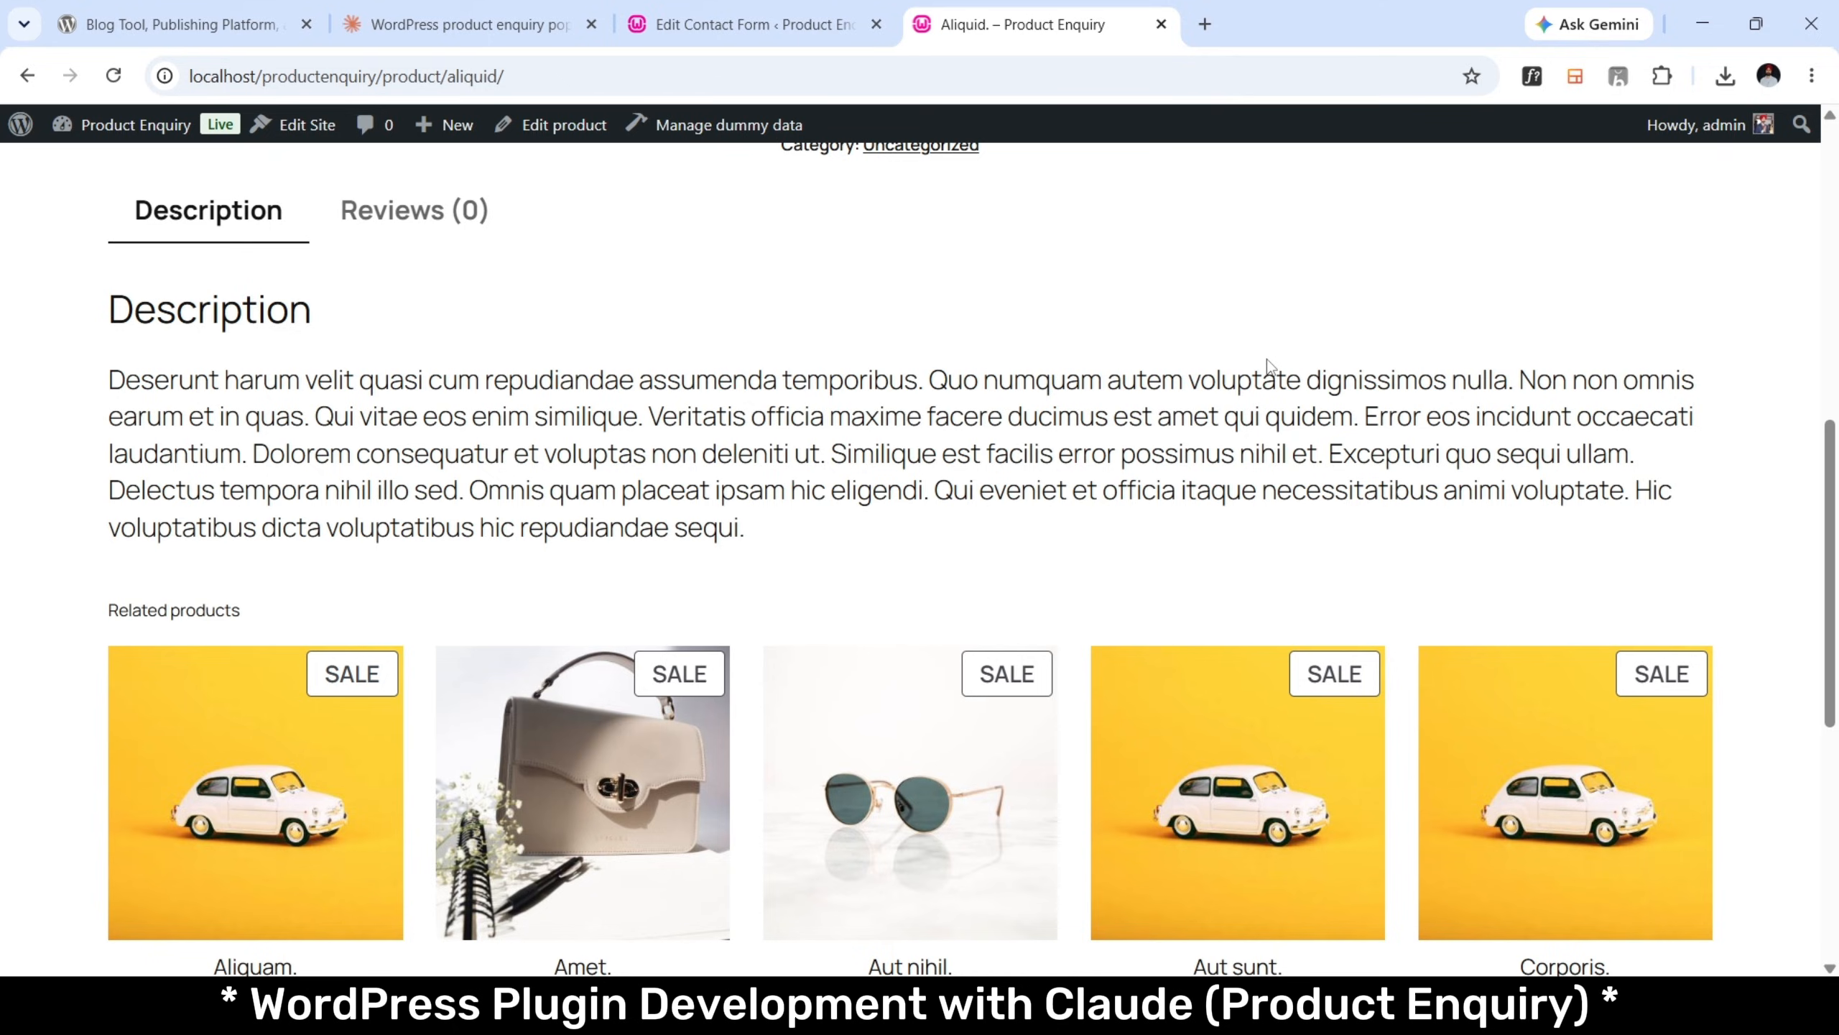
key("ctrl+shift+j")
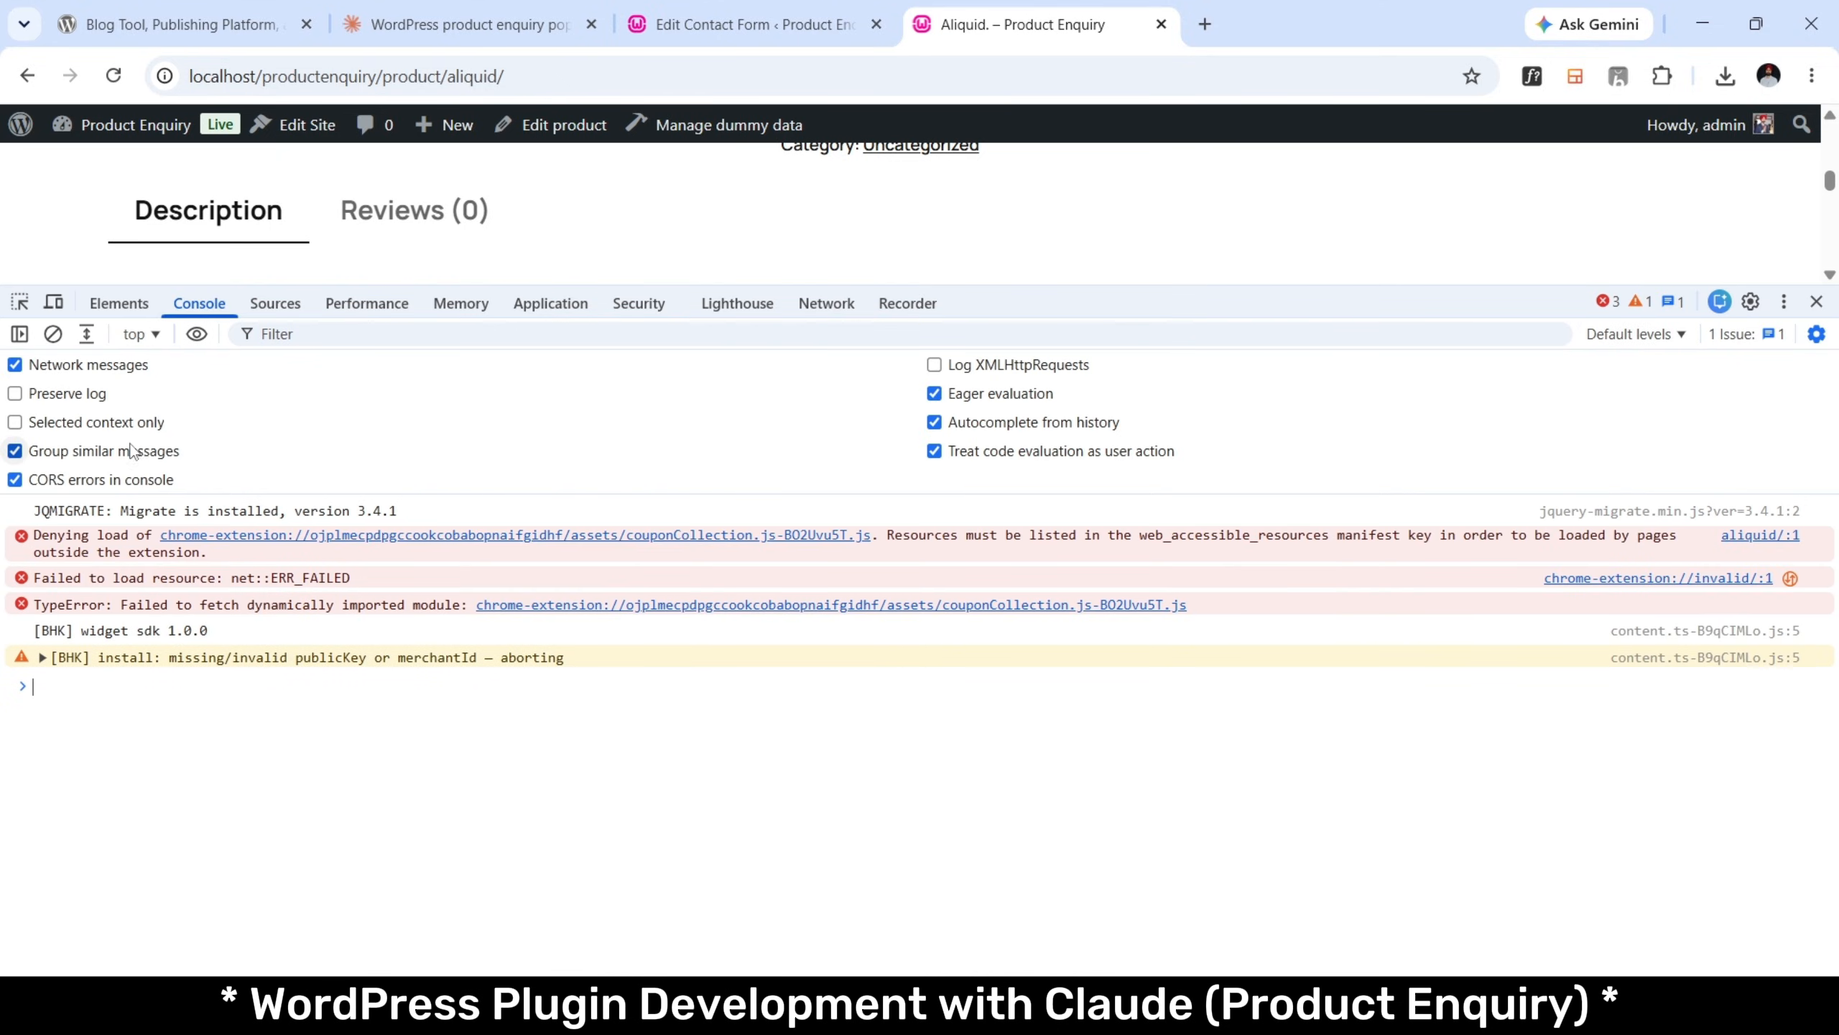
key("ctrl+v")
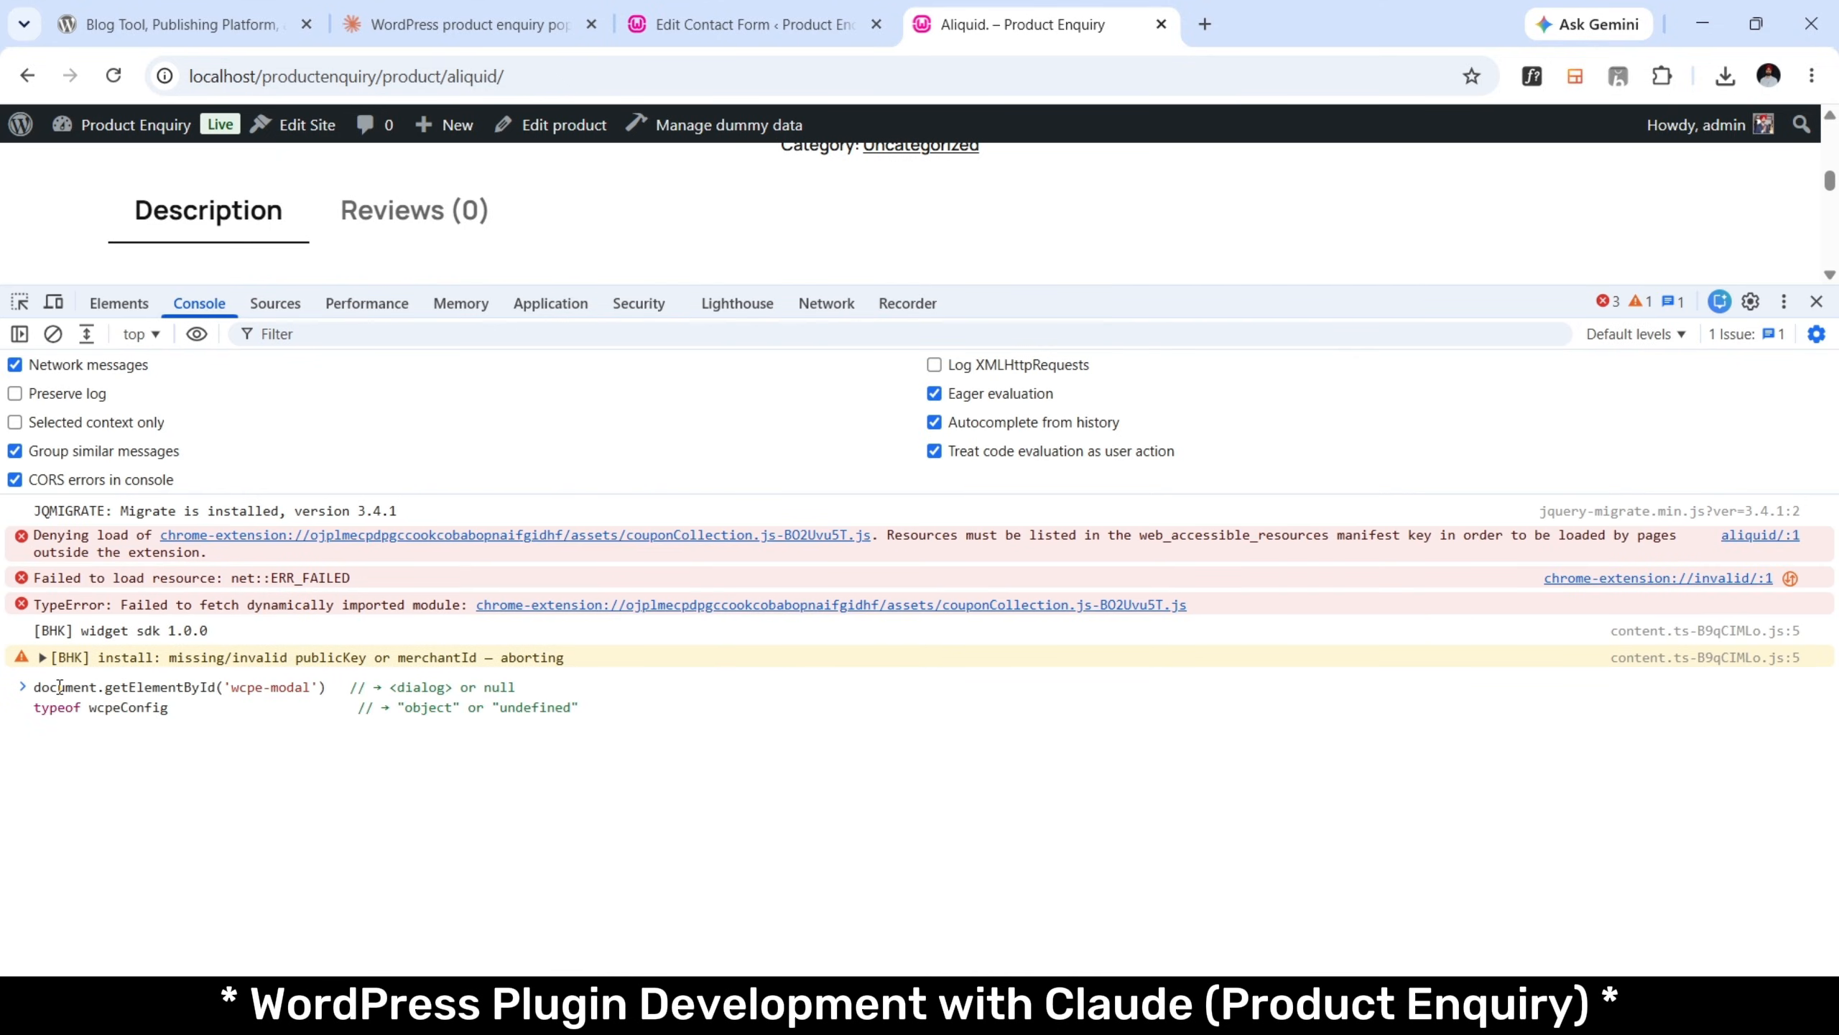
key("Return")
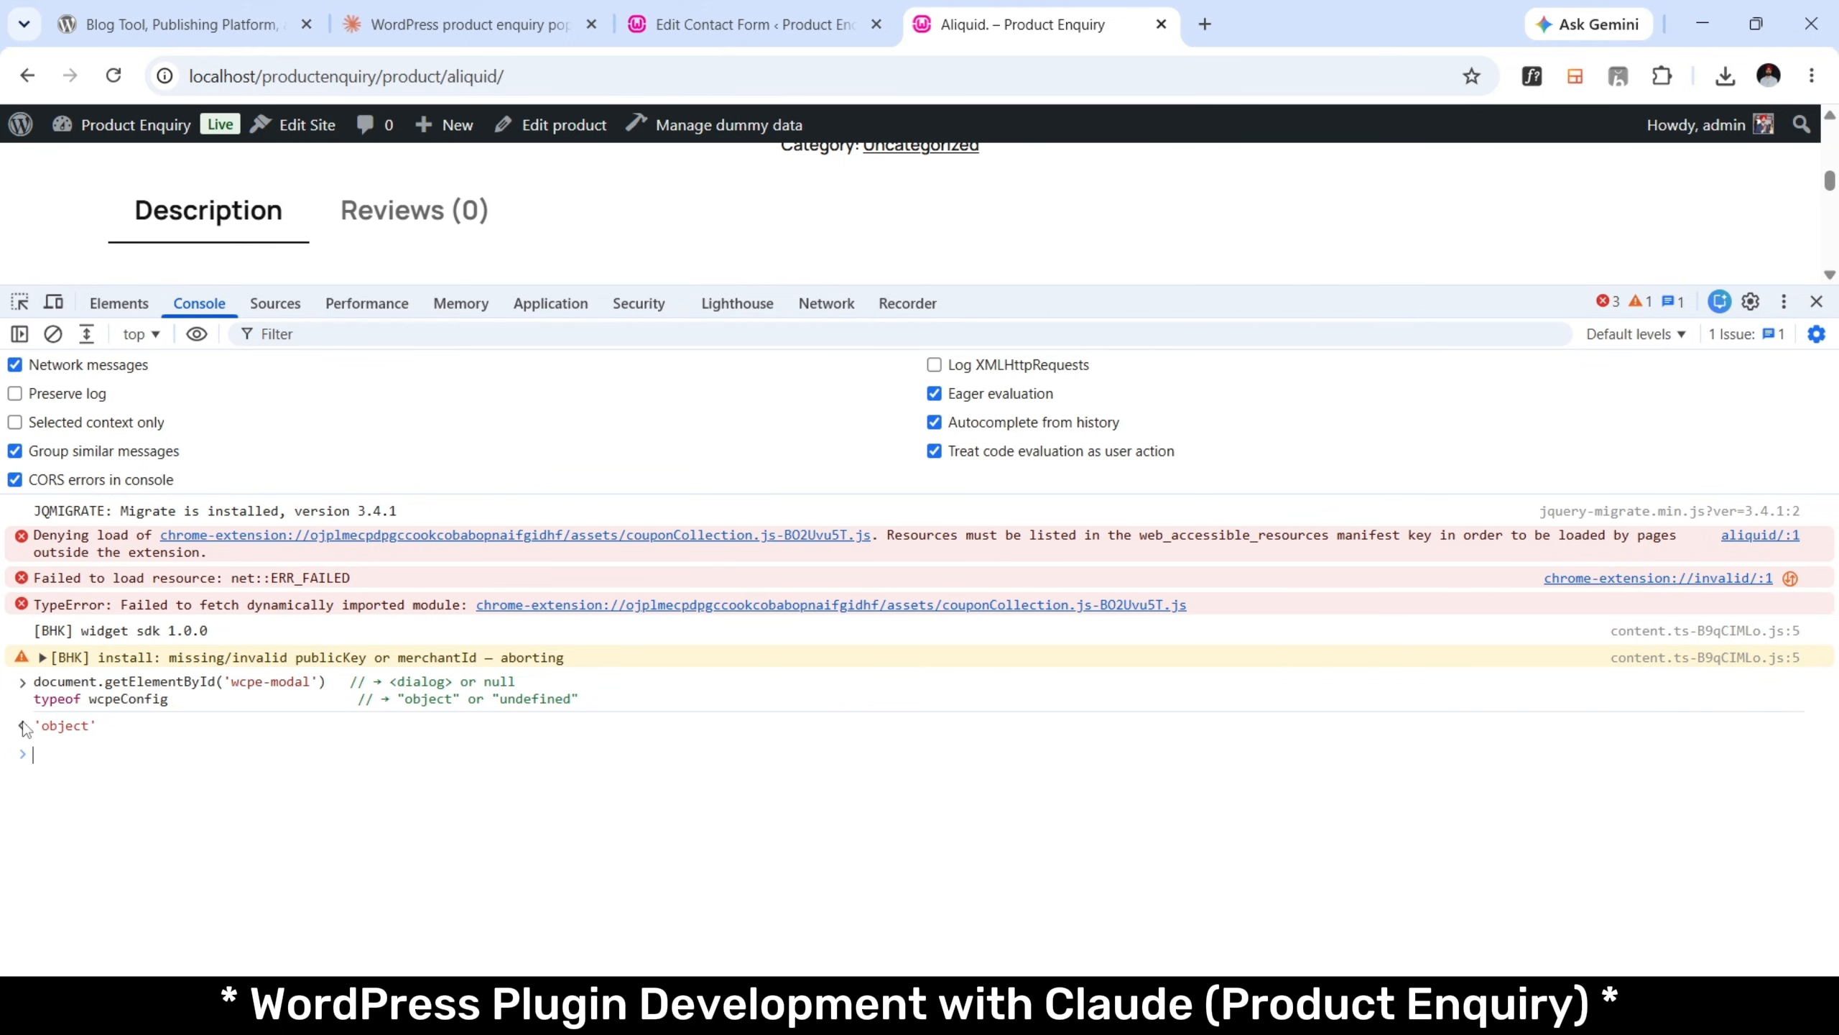
double_click(78, 725)
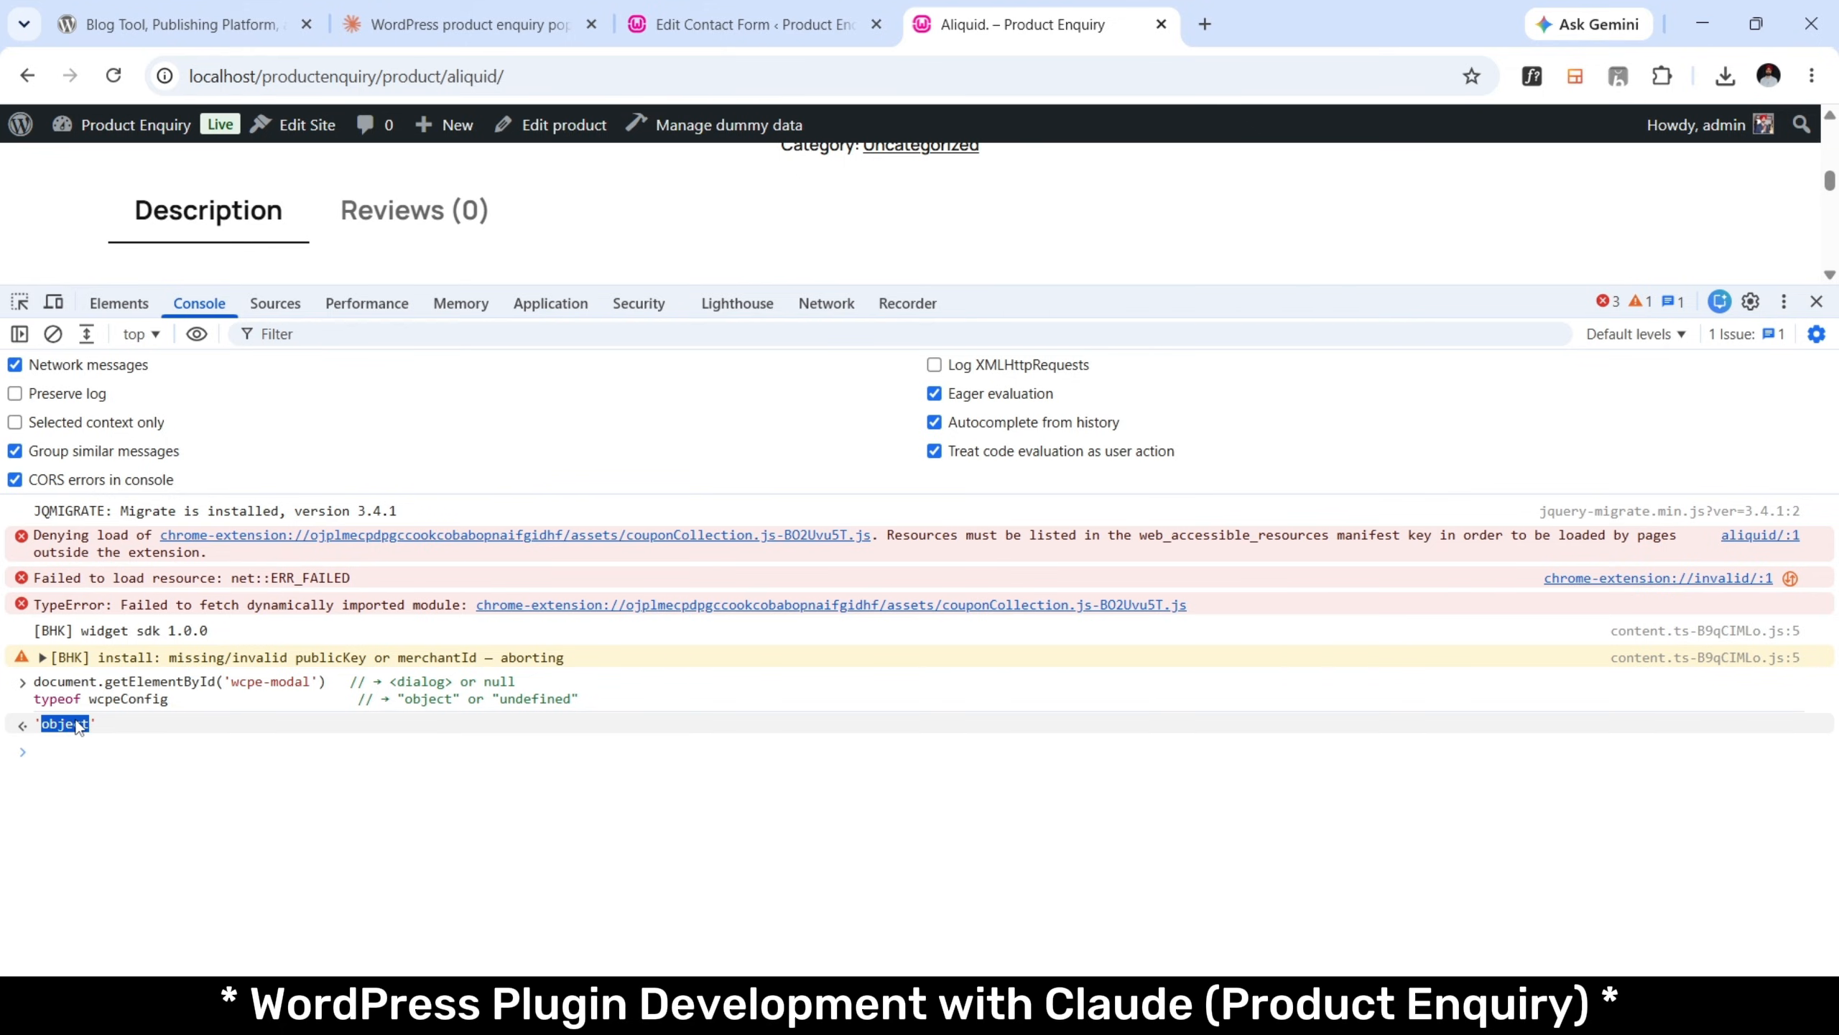
left_click(233, 806)
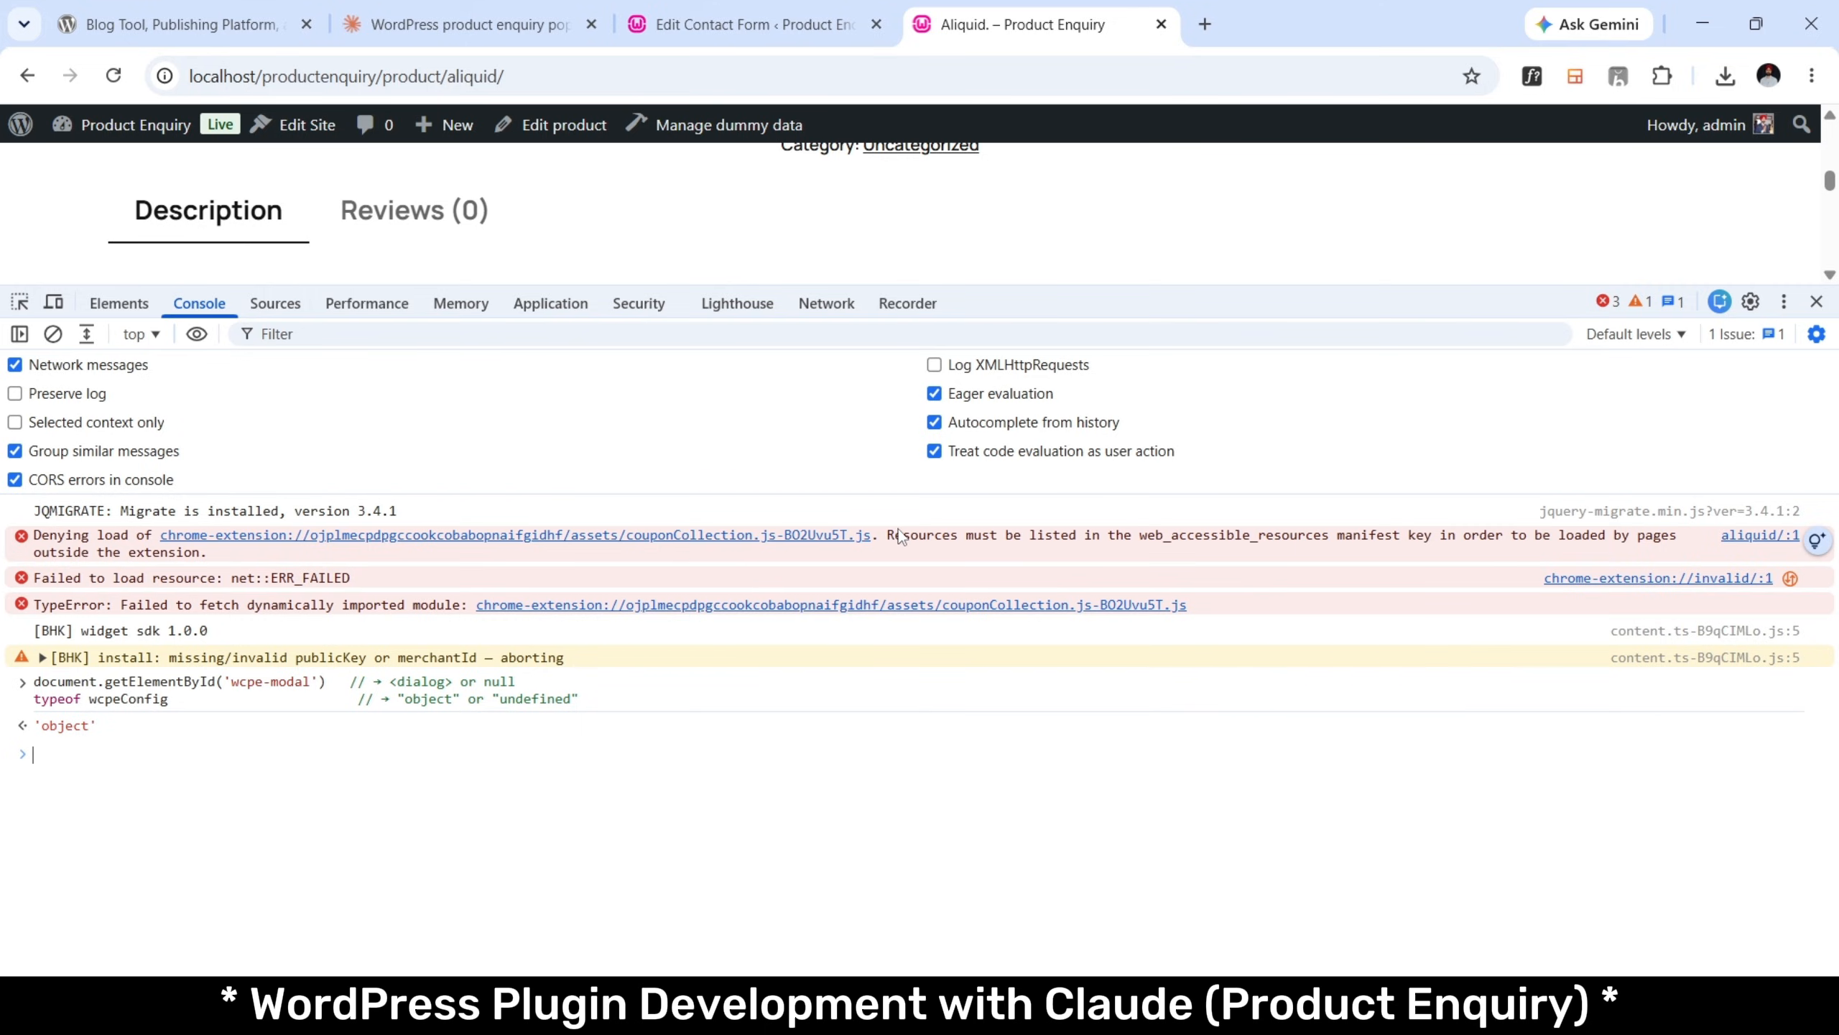
Open localhost/productenquiry in an incognito window, show the developer console and go to the Shop page.
key("ctrl+shift+n")
type("localhost/")
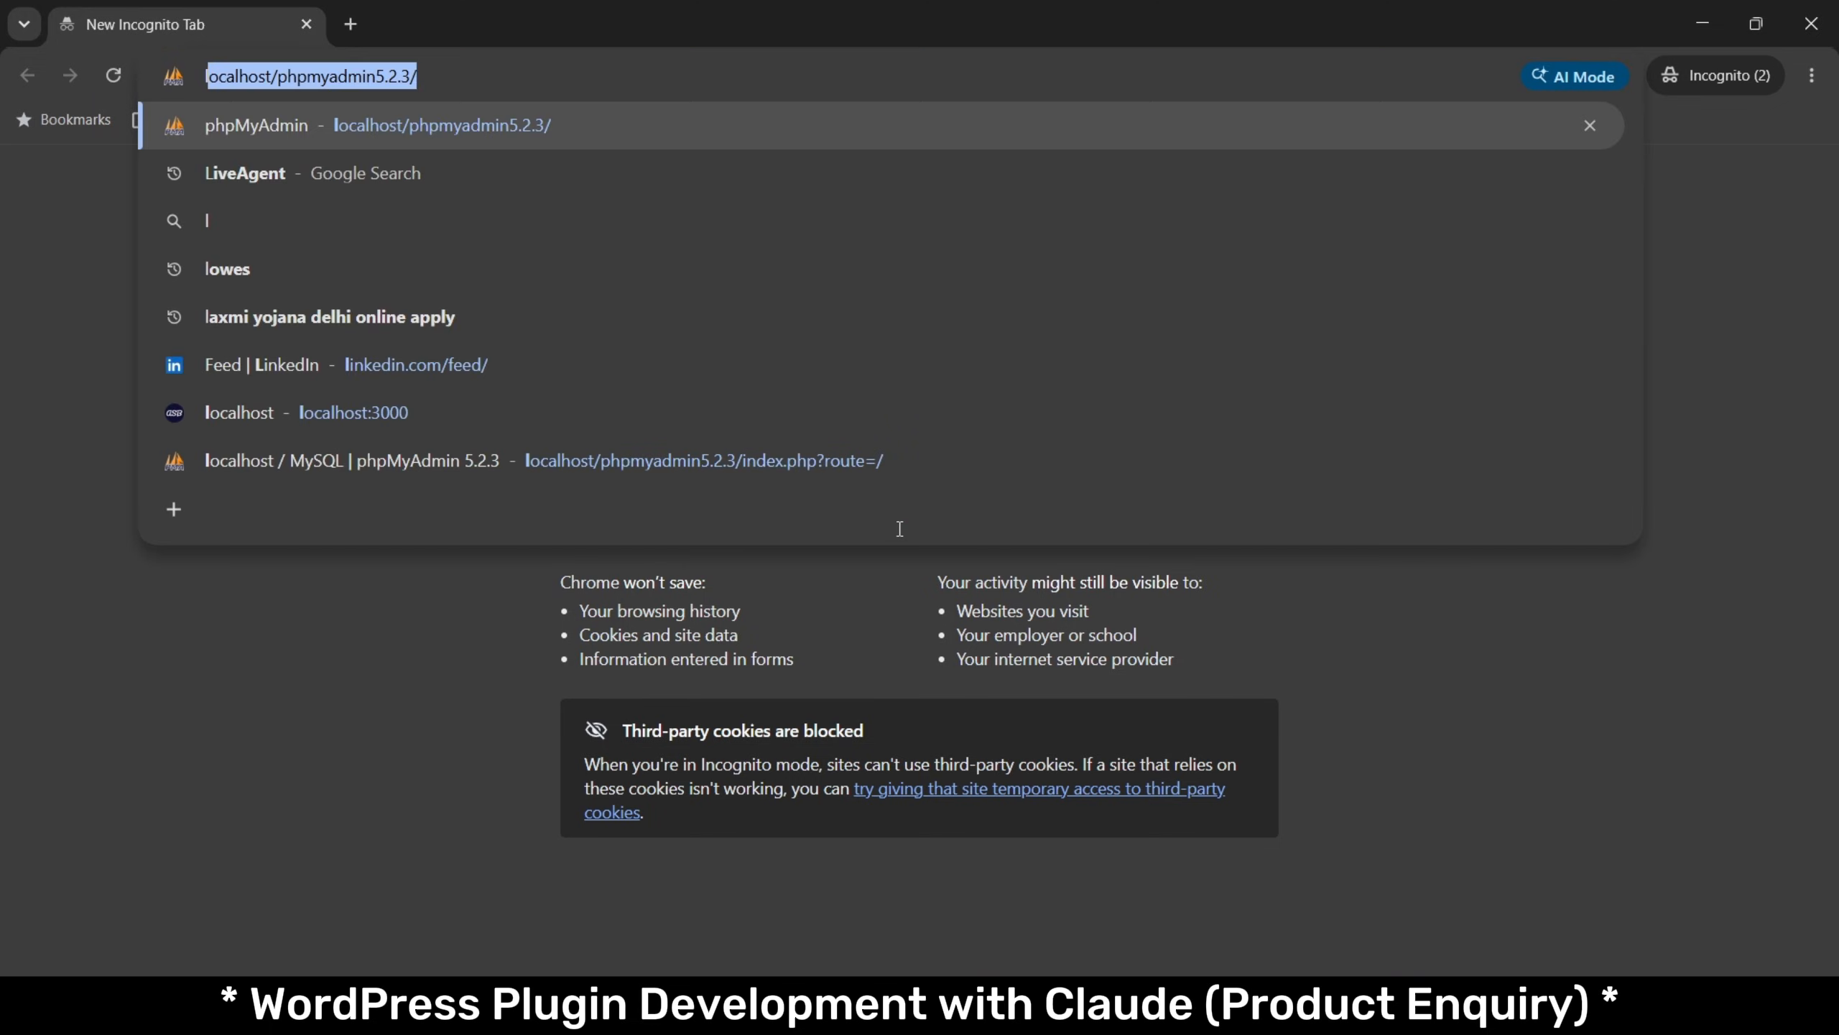
type("productenquiry")
key("Return")
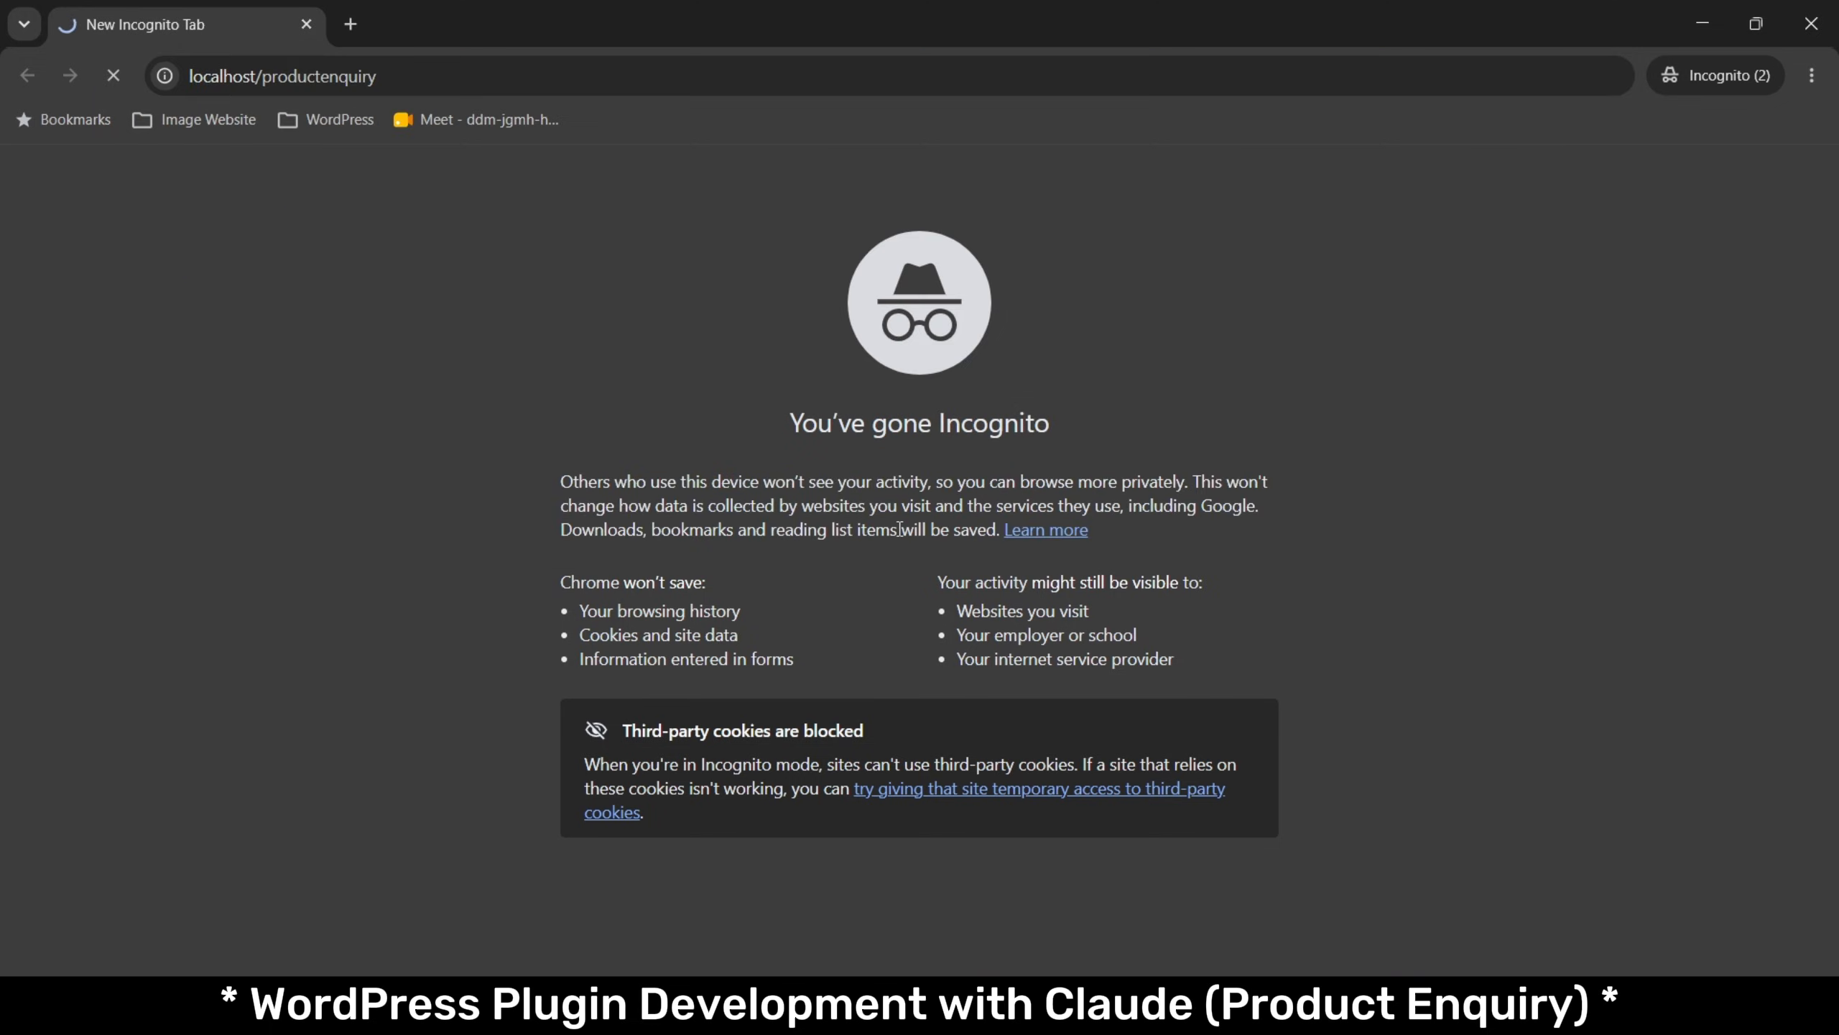
key("F12")
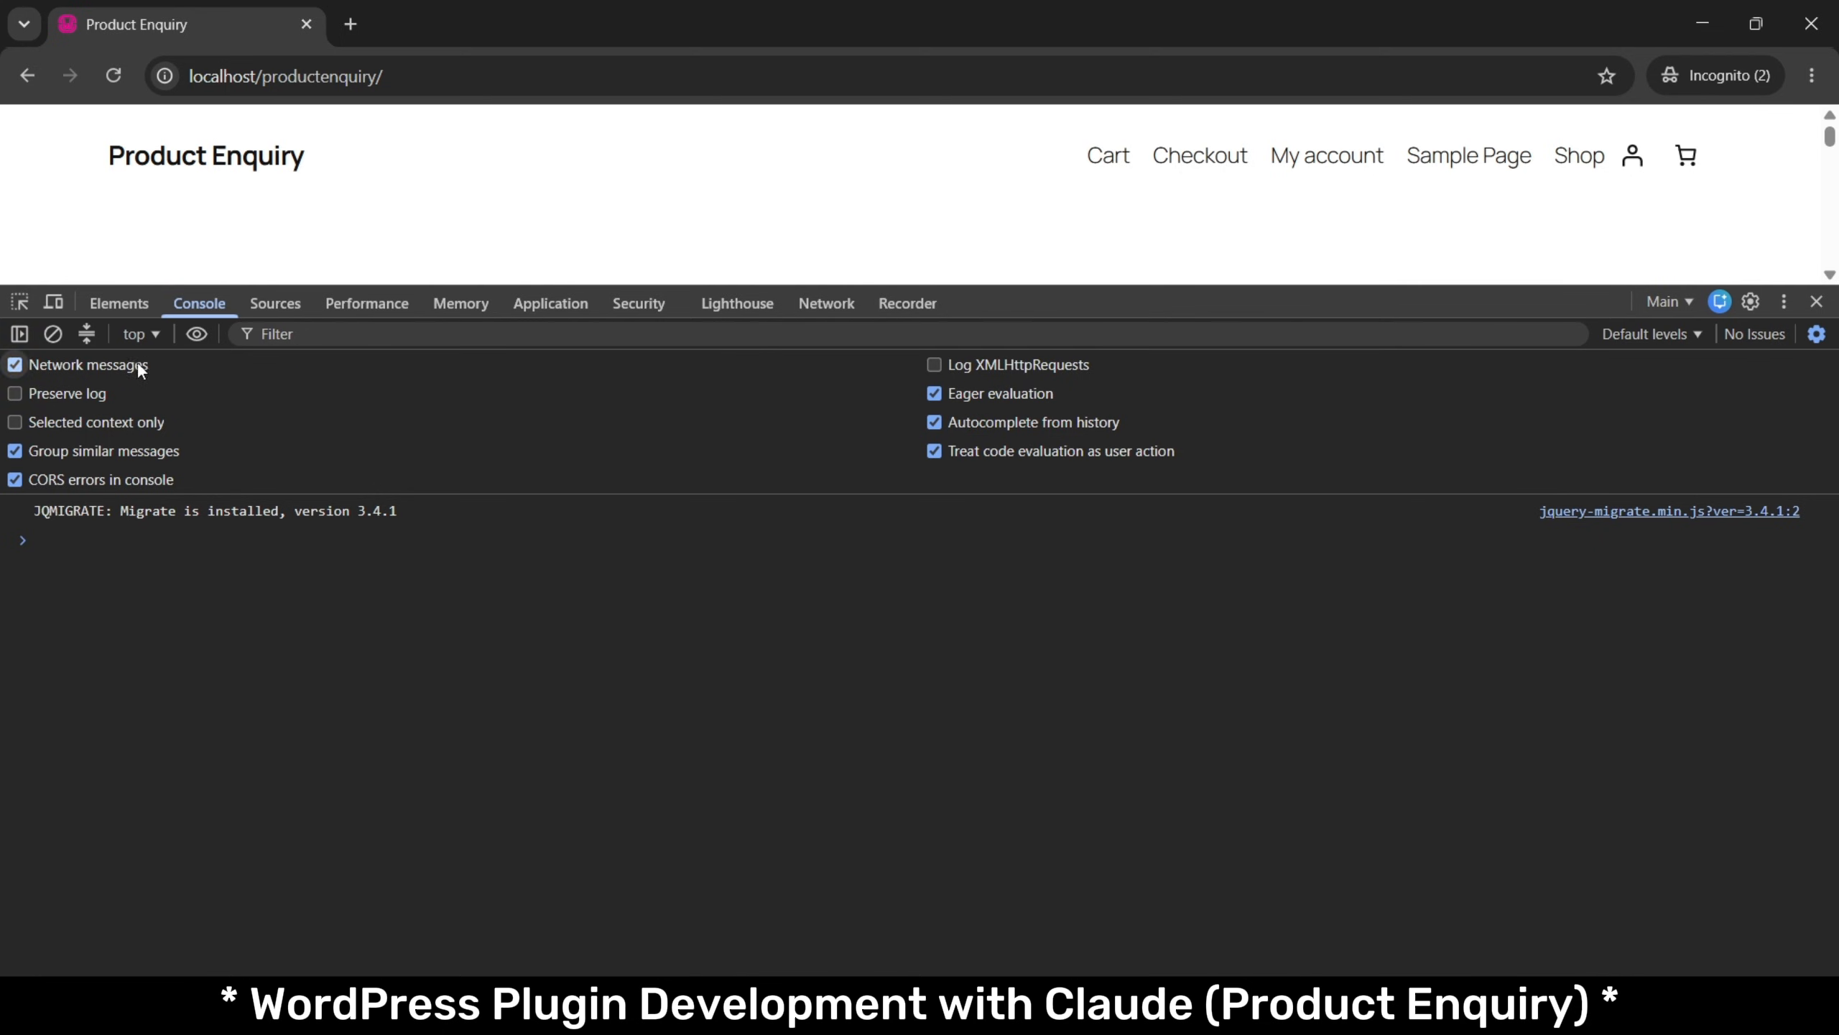
left_click(1591, 168)
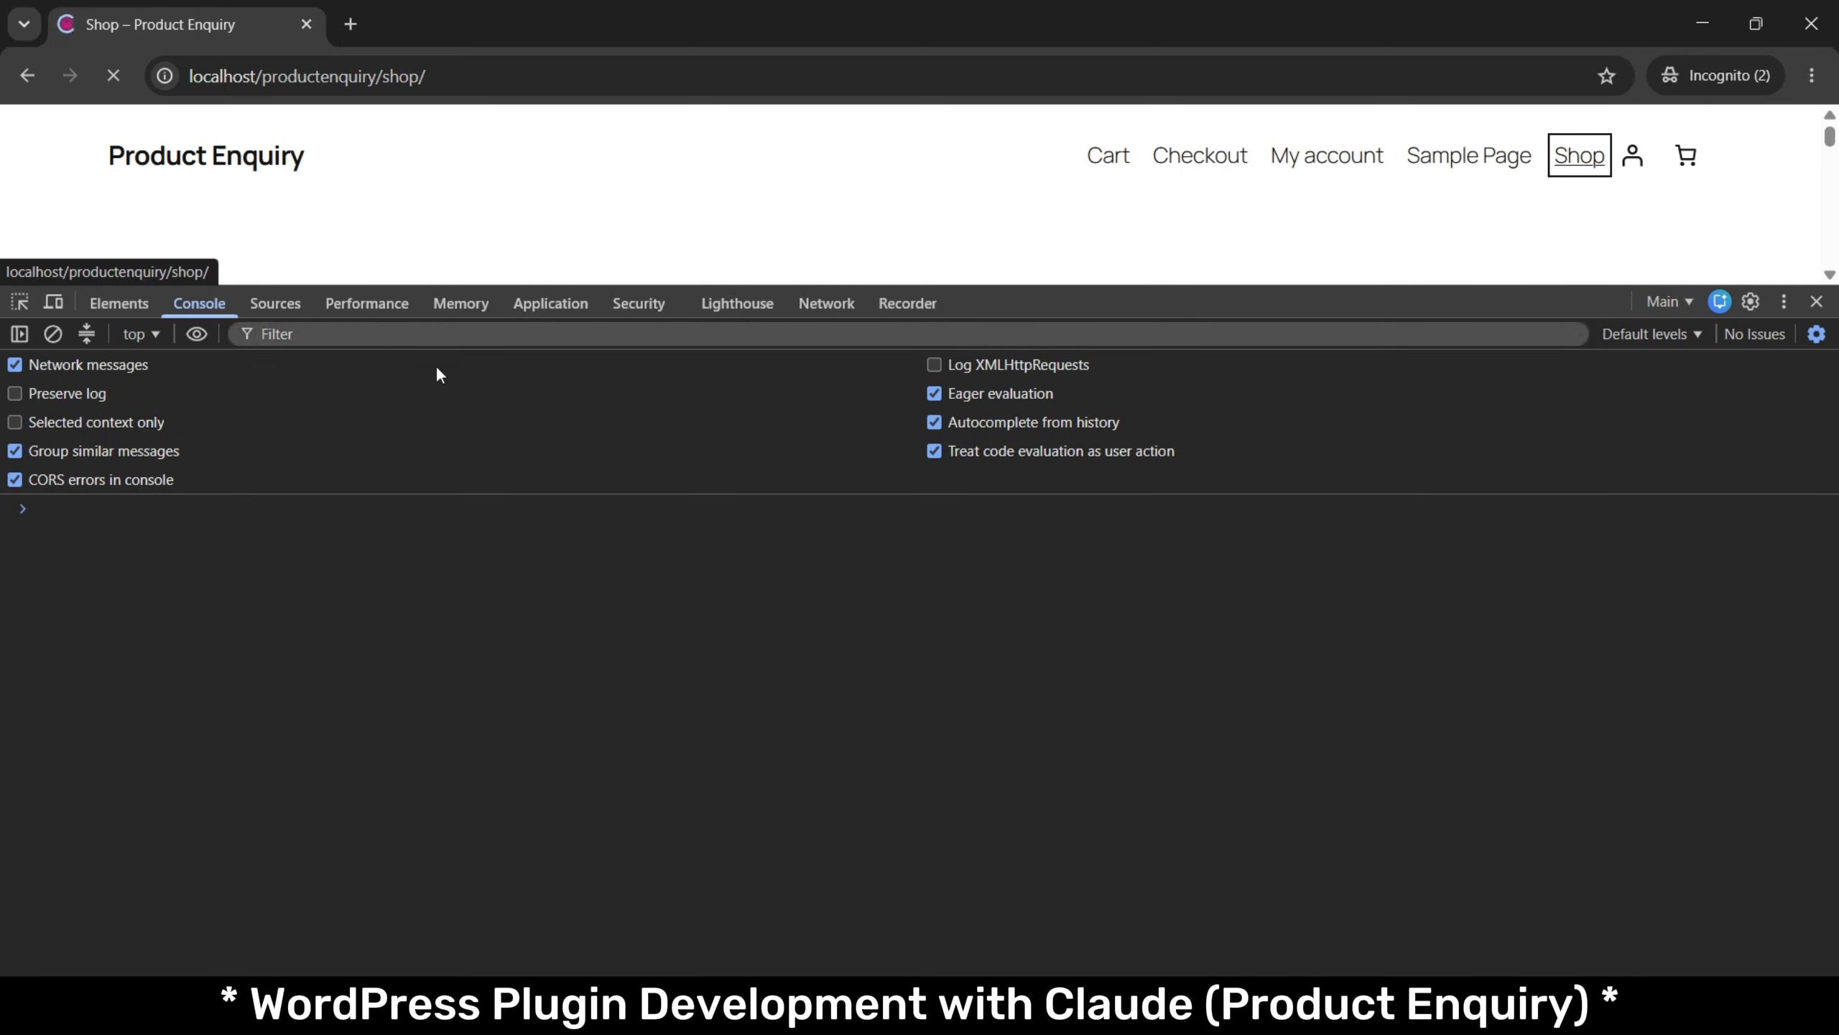
Run the diagnostic snippet in the Shop page's console and select the returned result.
key("ctrl+v")
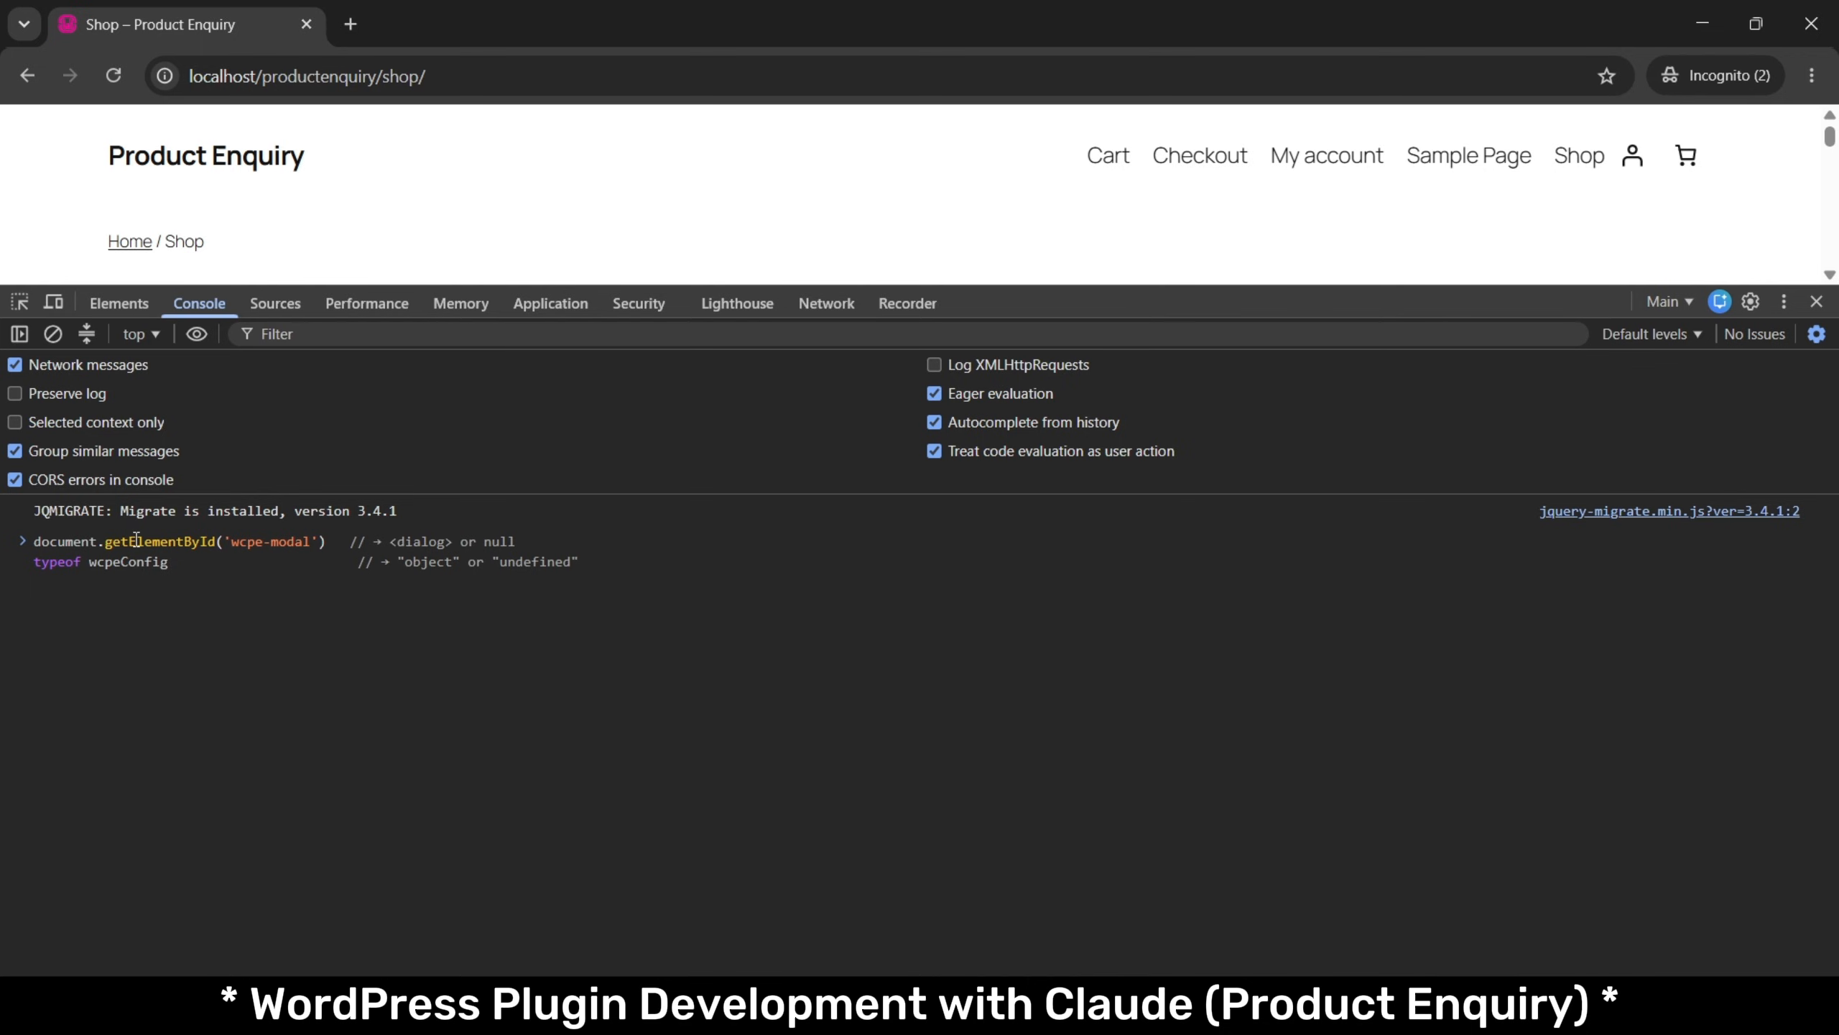
key("Return")
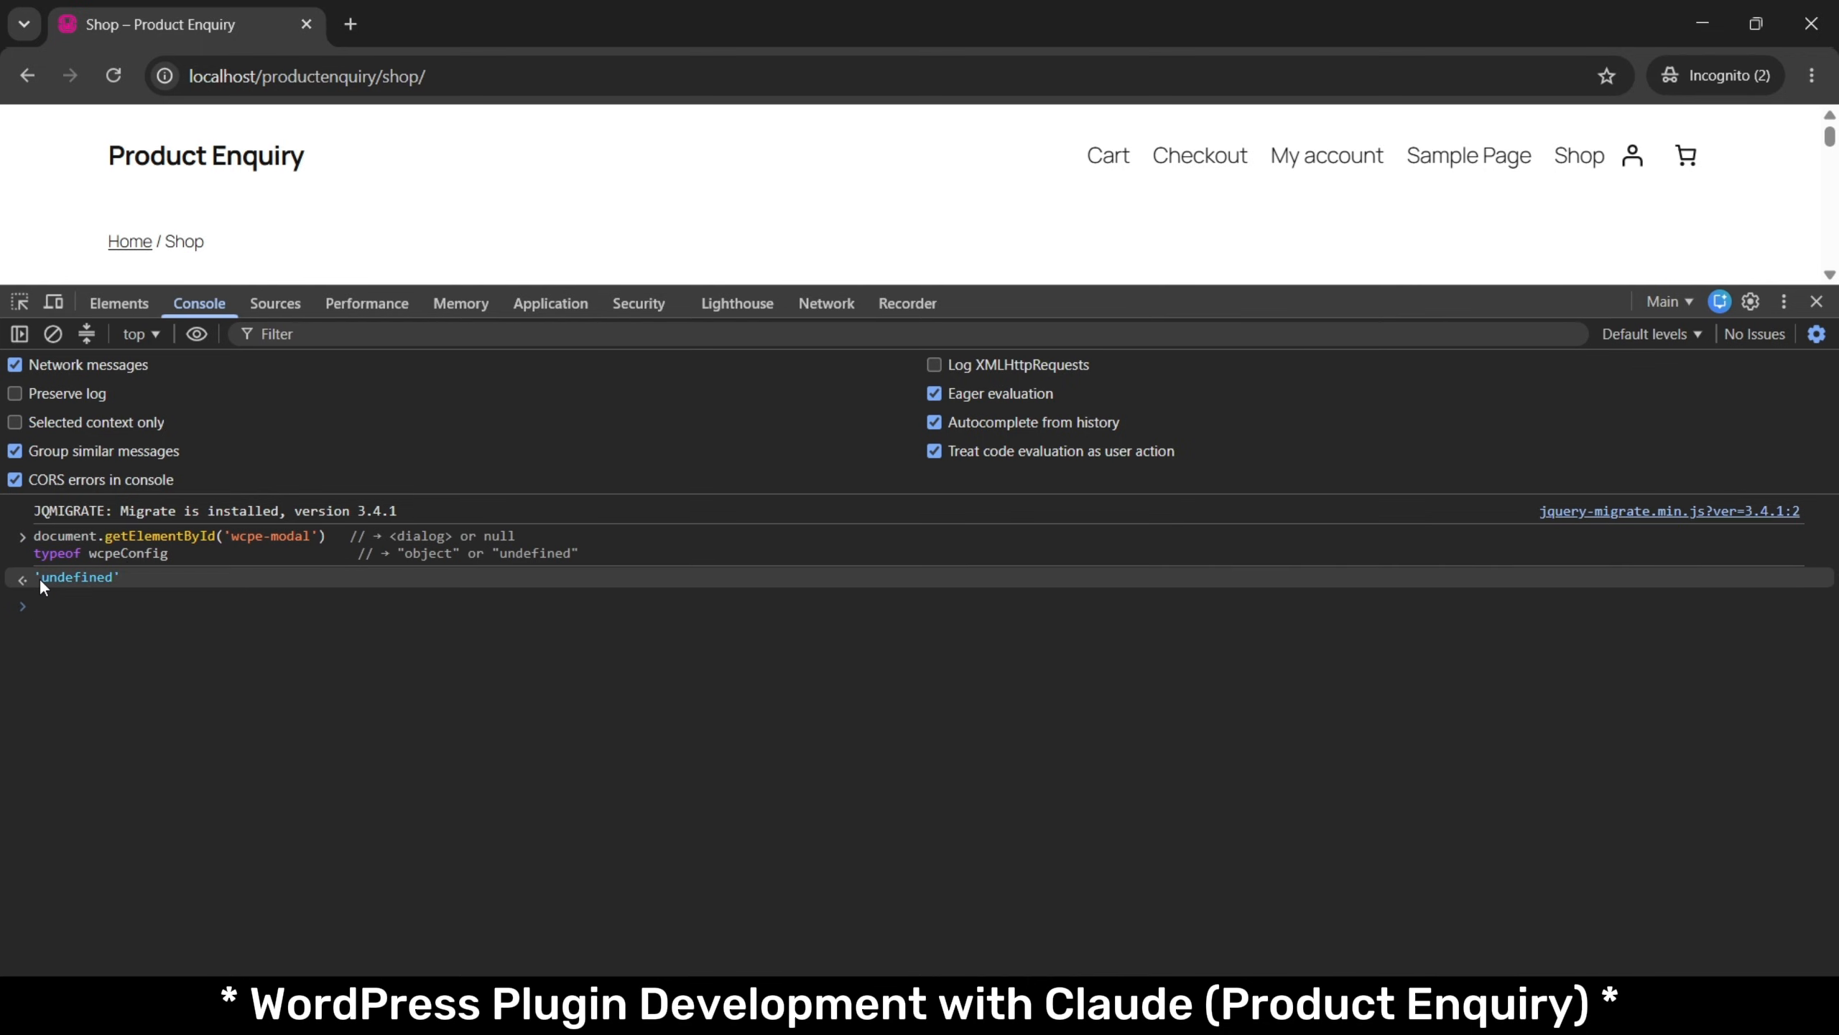
double_click(95, 577)
Open the Aliquid. product page in the incognito window and run the clipboard text in its console.
scroll(974, 210, "down", 3)
left_click(973, 208)
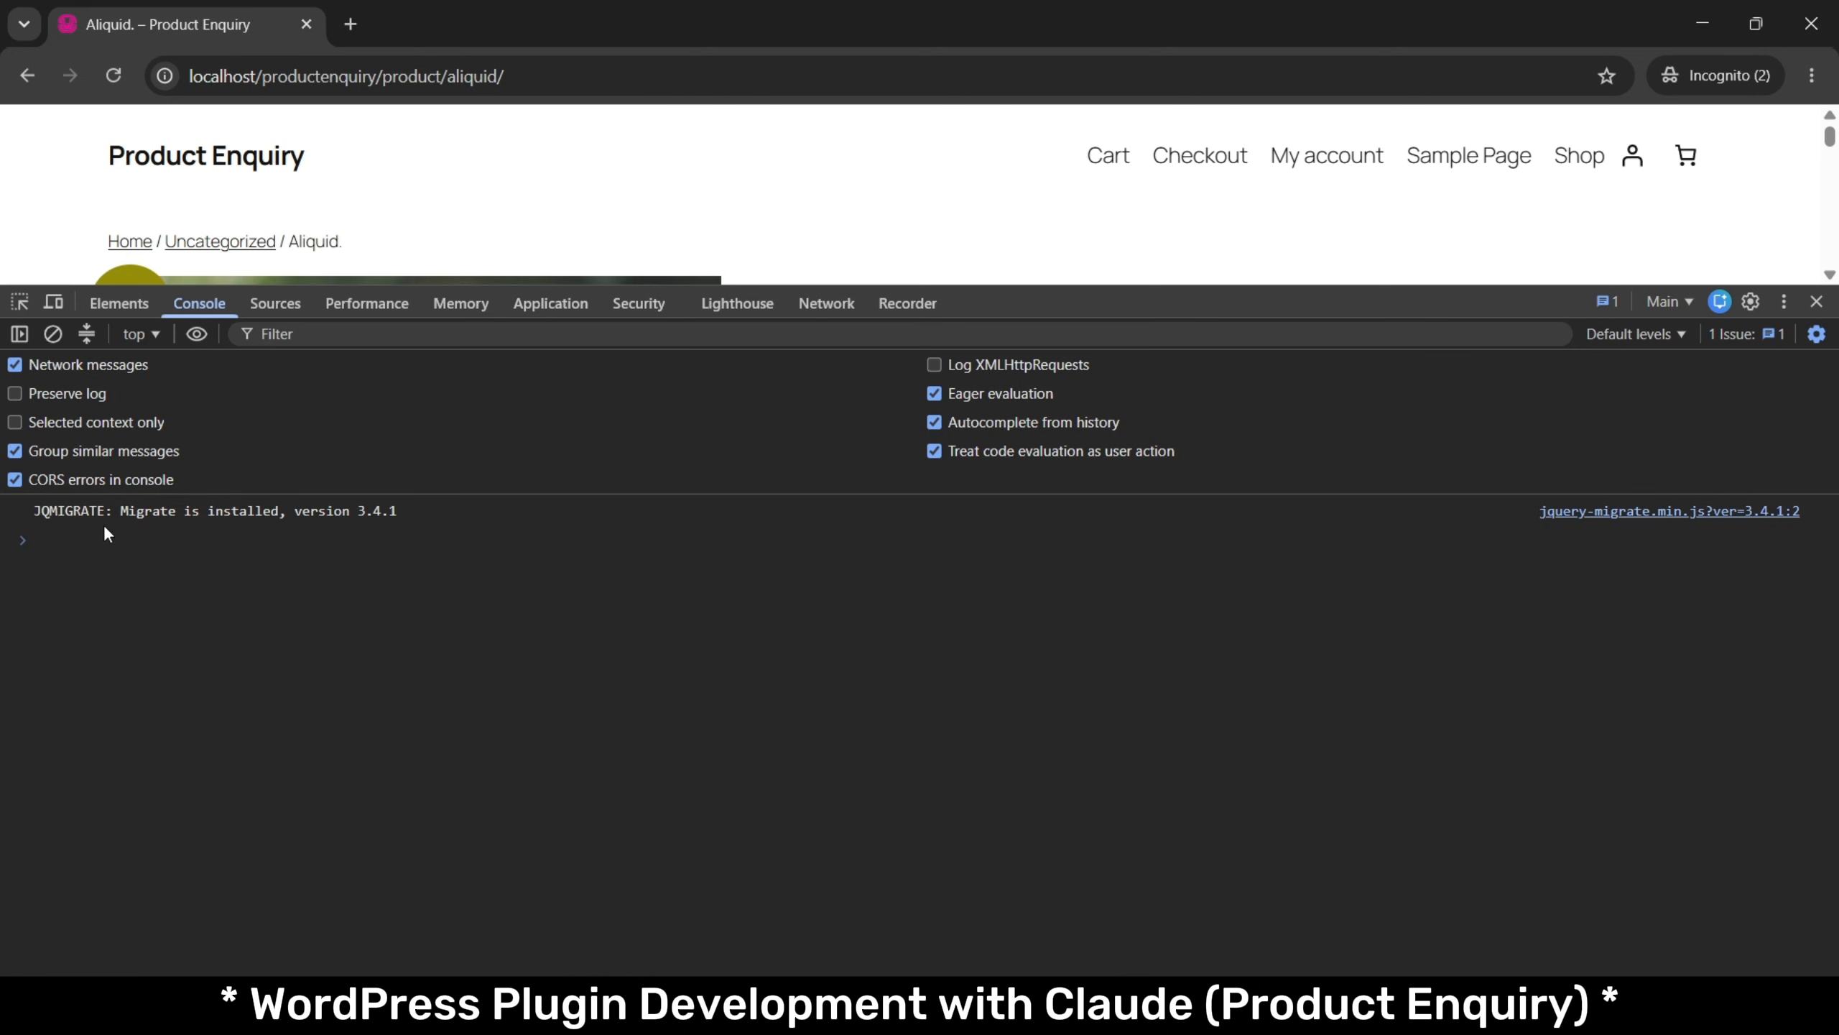
key("ctrl+v")
key("Return")
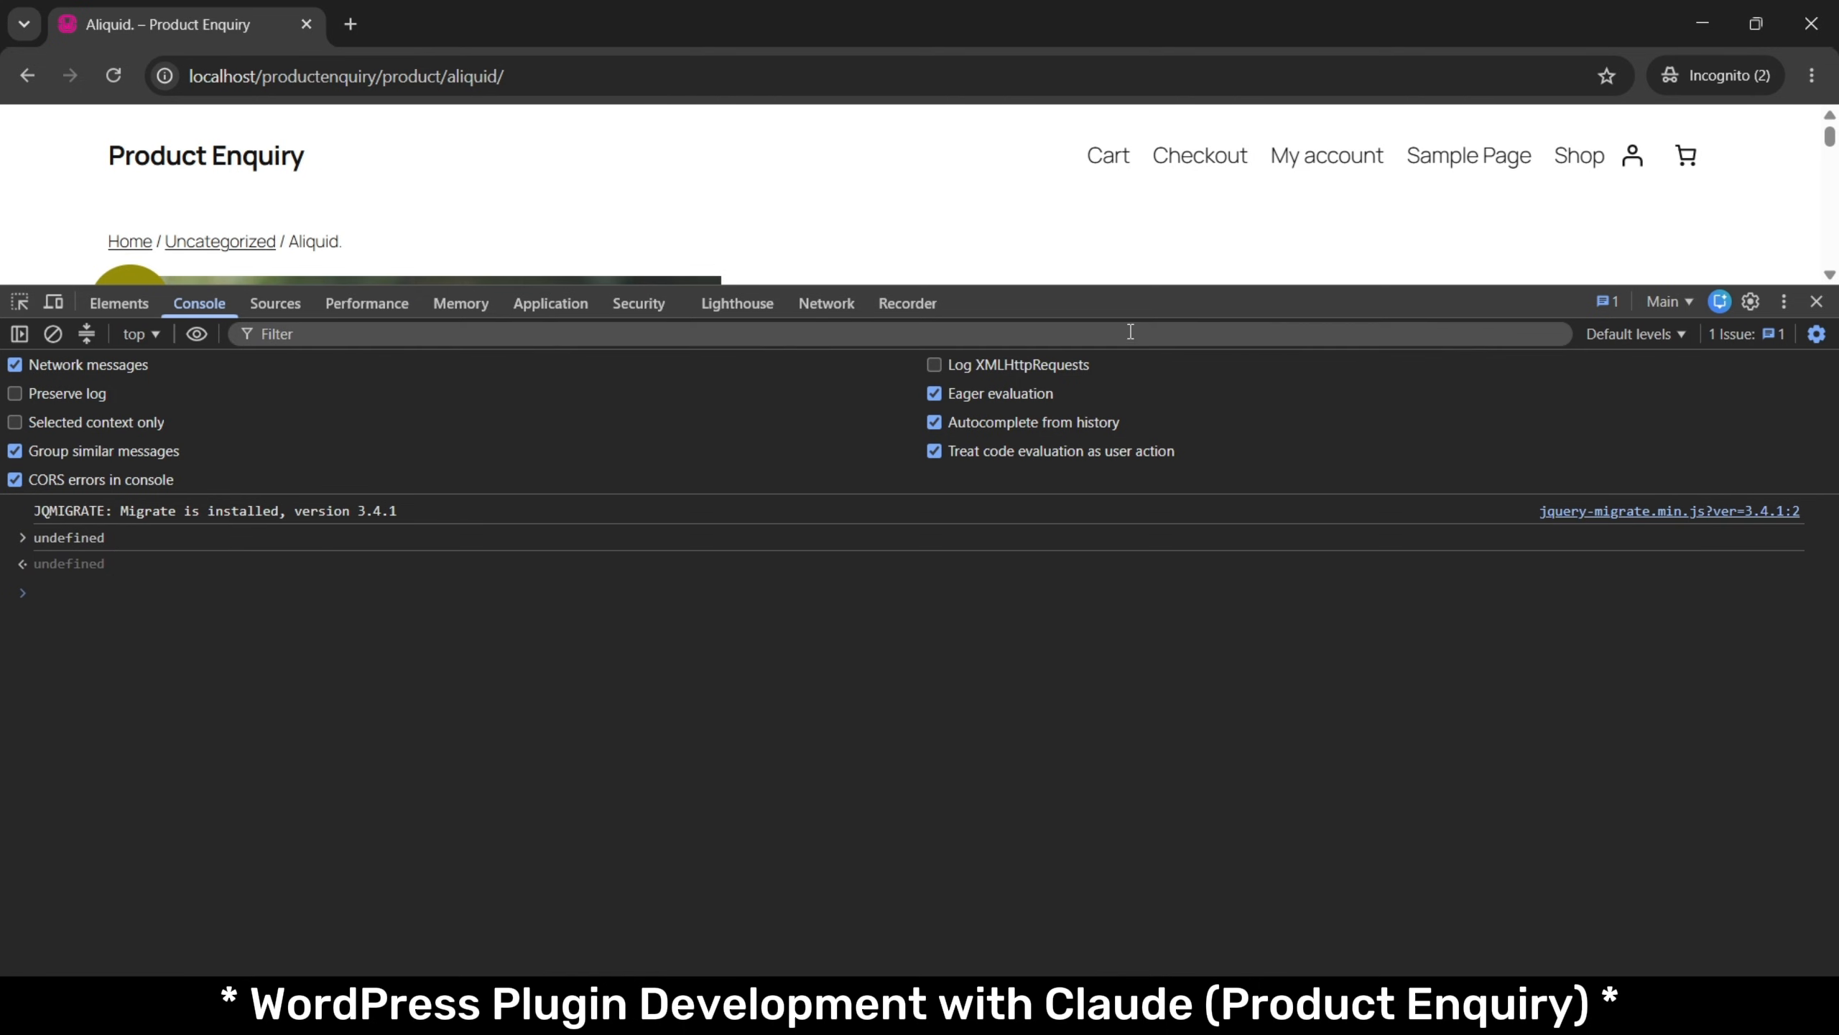
Copy the diagnostic snippet from the Claude chat again and run it in the incognito product page's console.
key("alt+Tab")
left_click(464, 24)
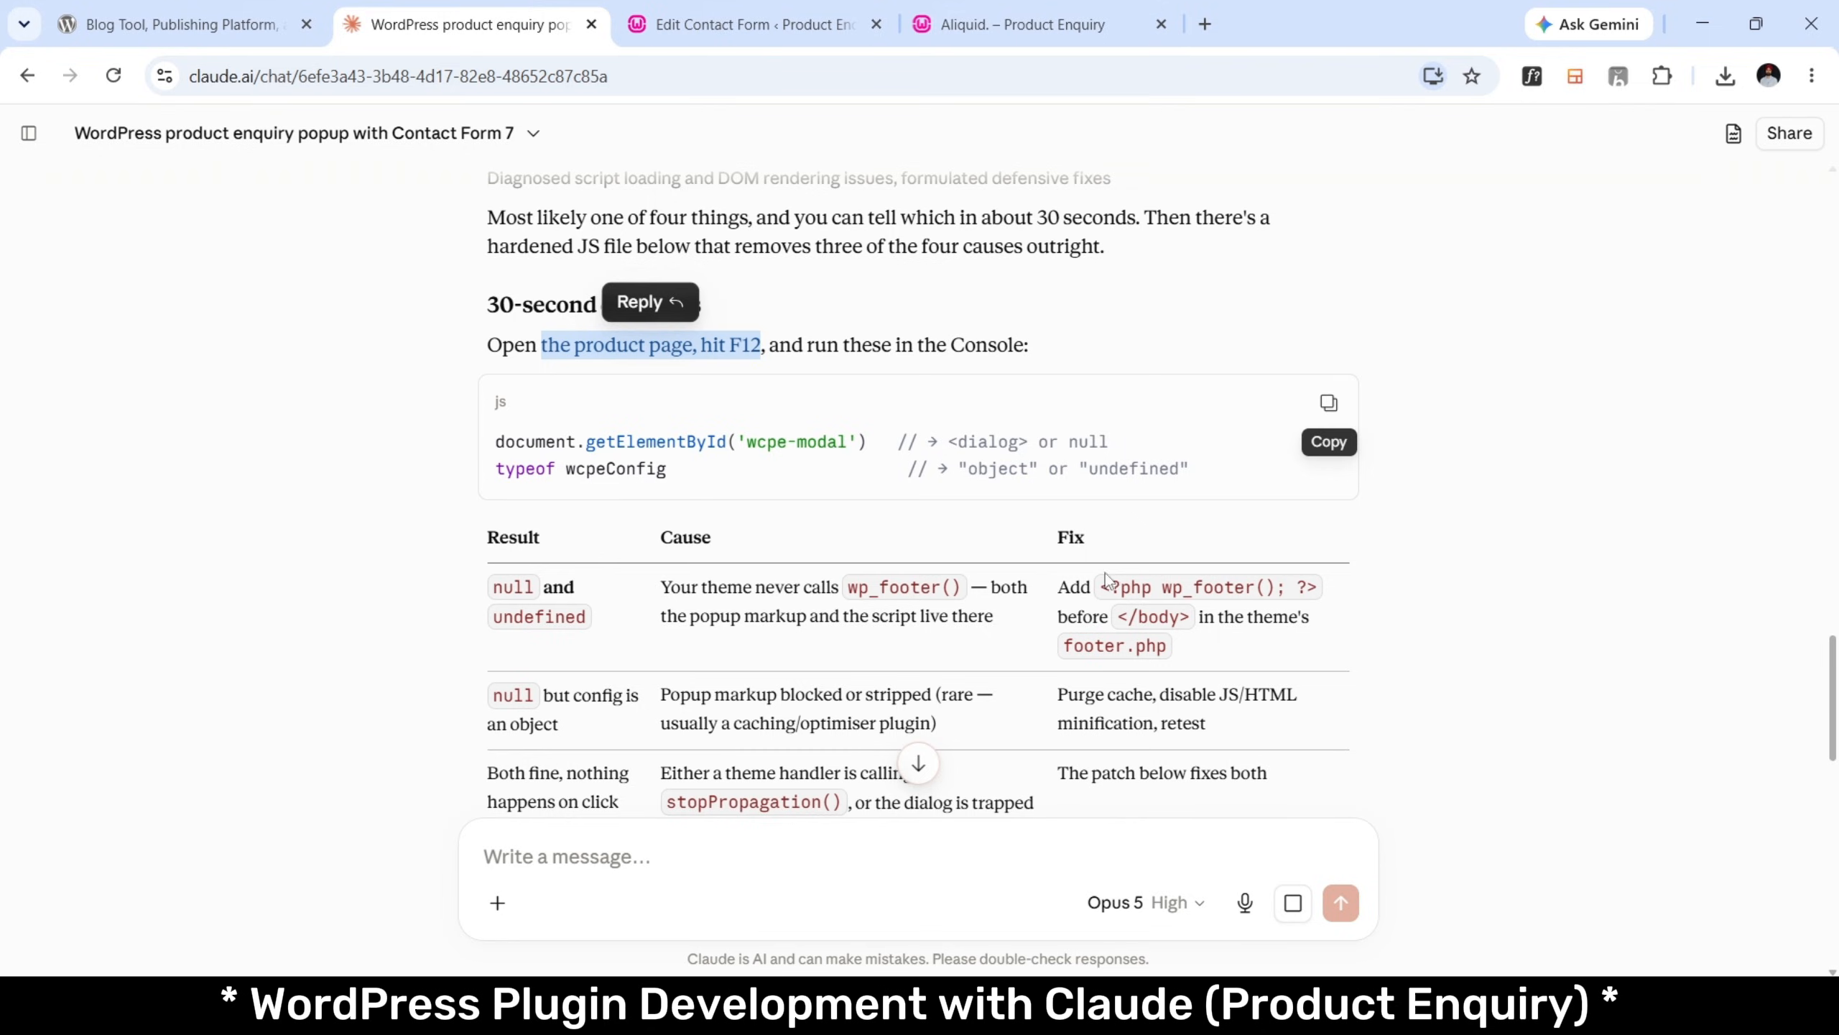
key("alt+Tab")
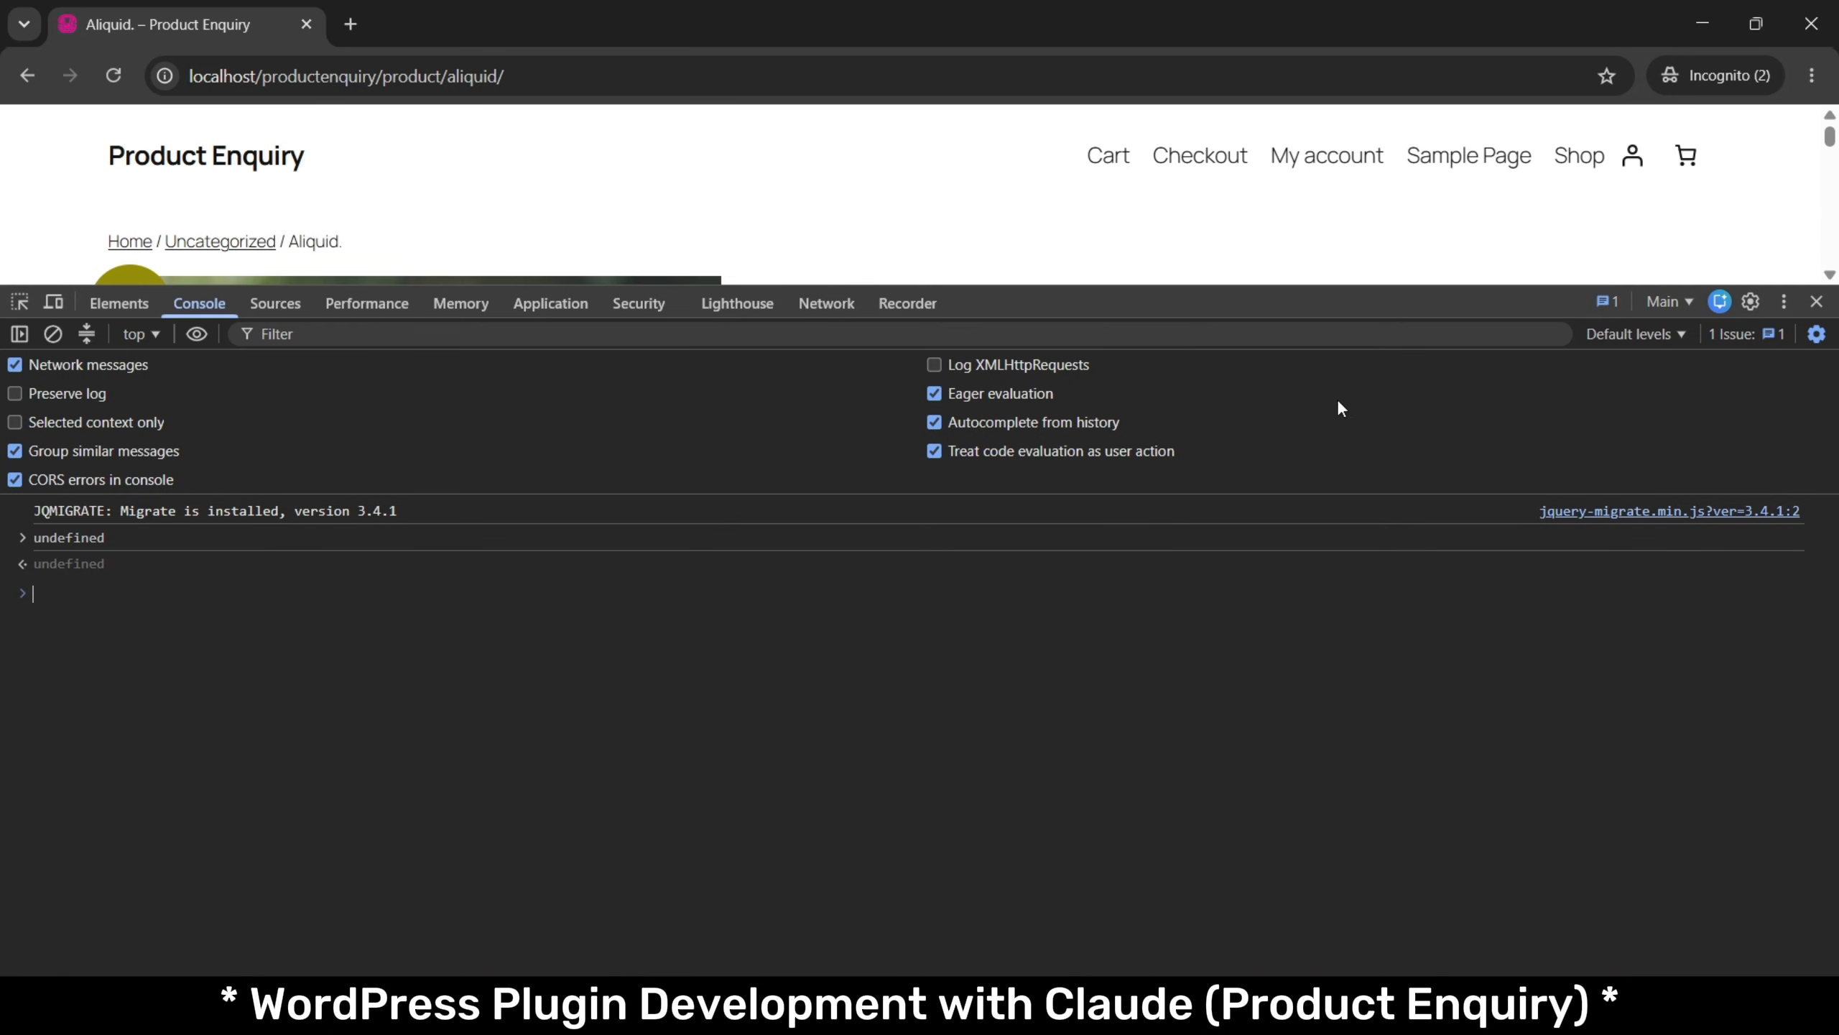
key("ctrl+v")
key("Return")
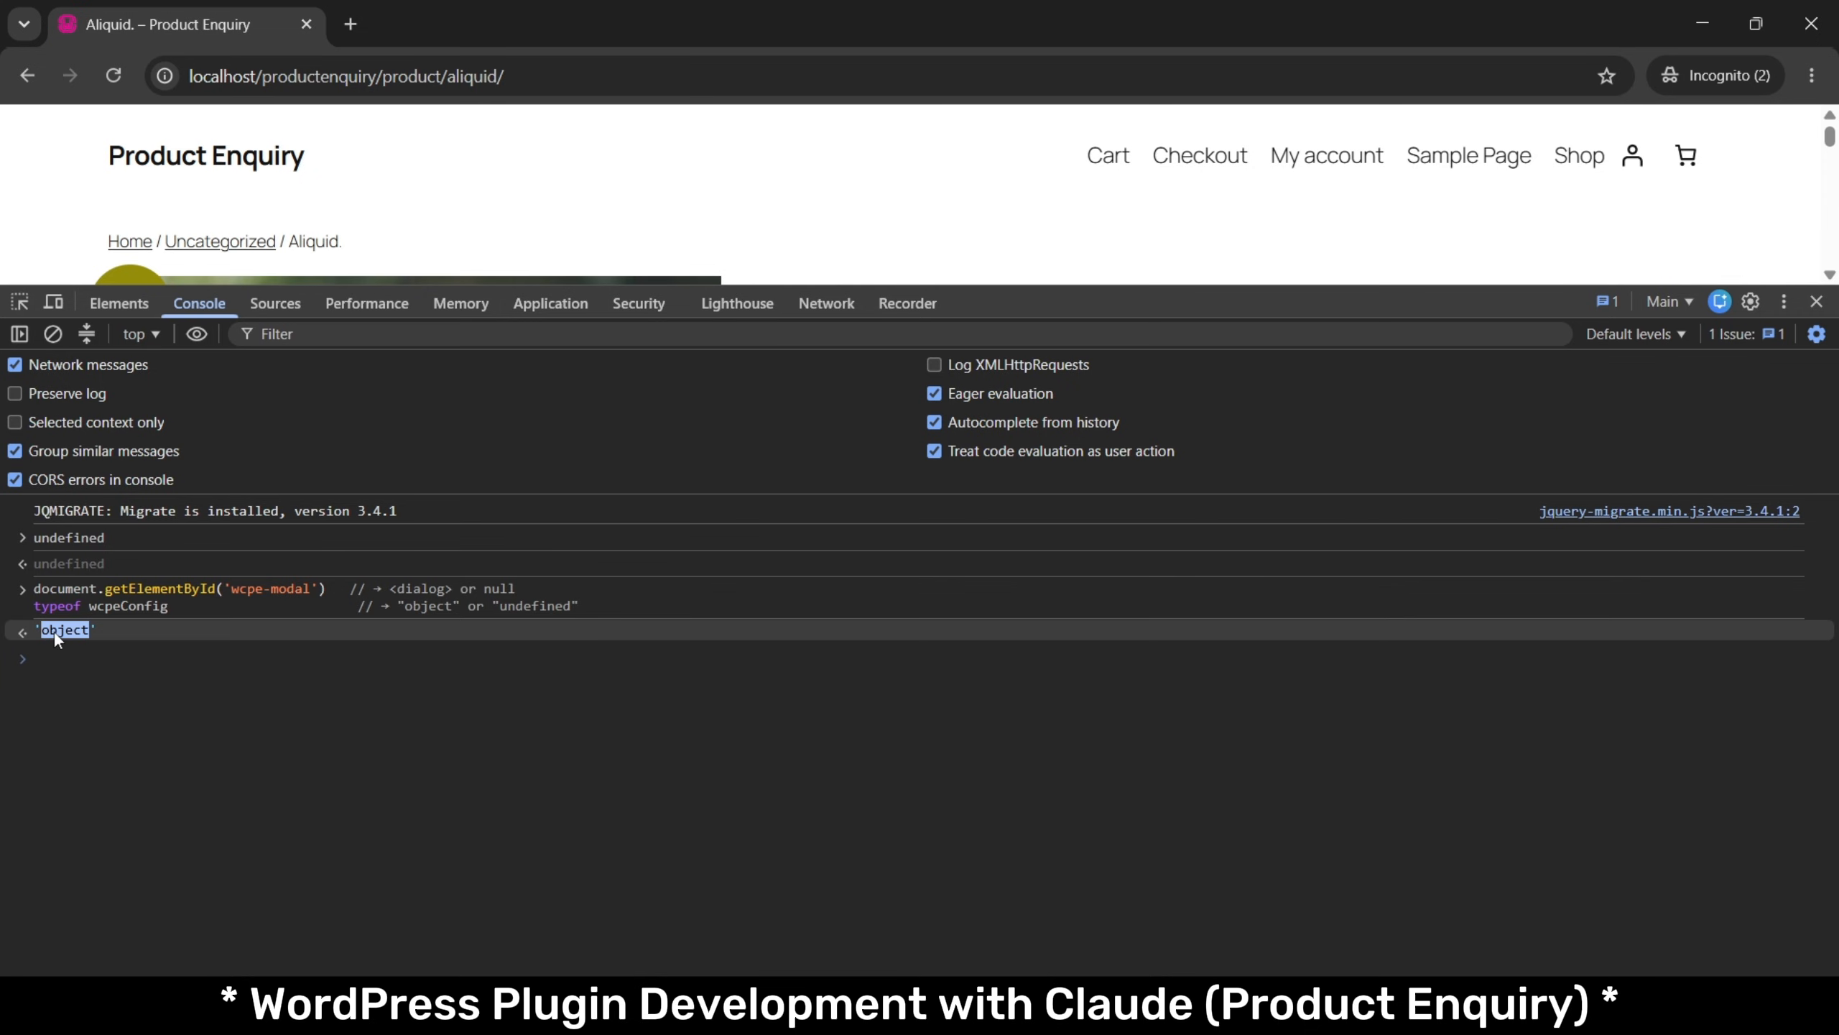
Return to the Claude chat and send the message: It shows "object" in console.
key("alt+Tab")
left_click(777, 608)
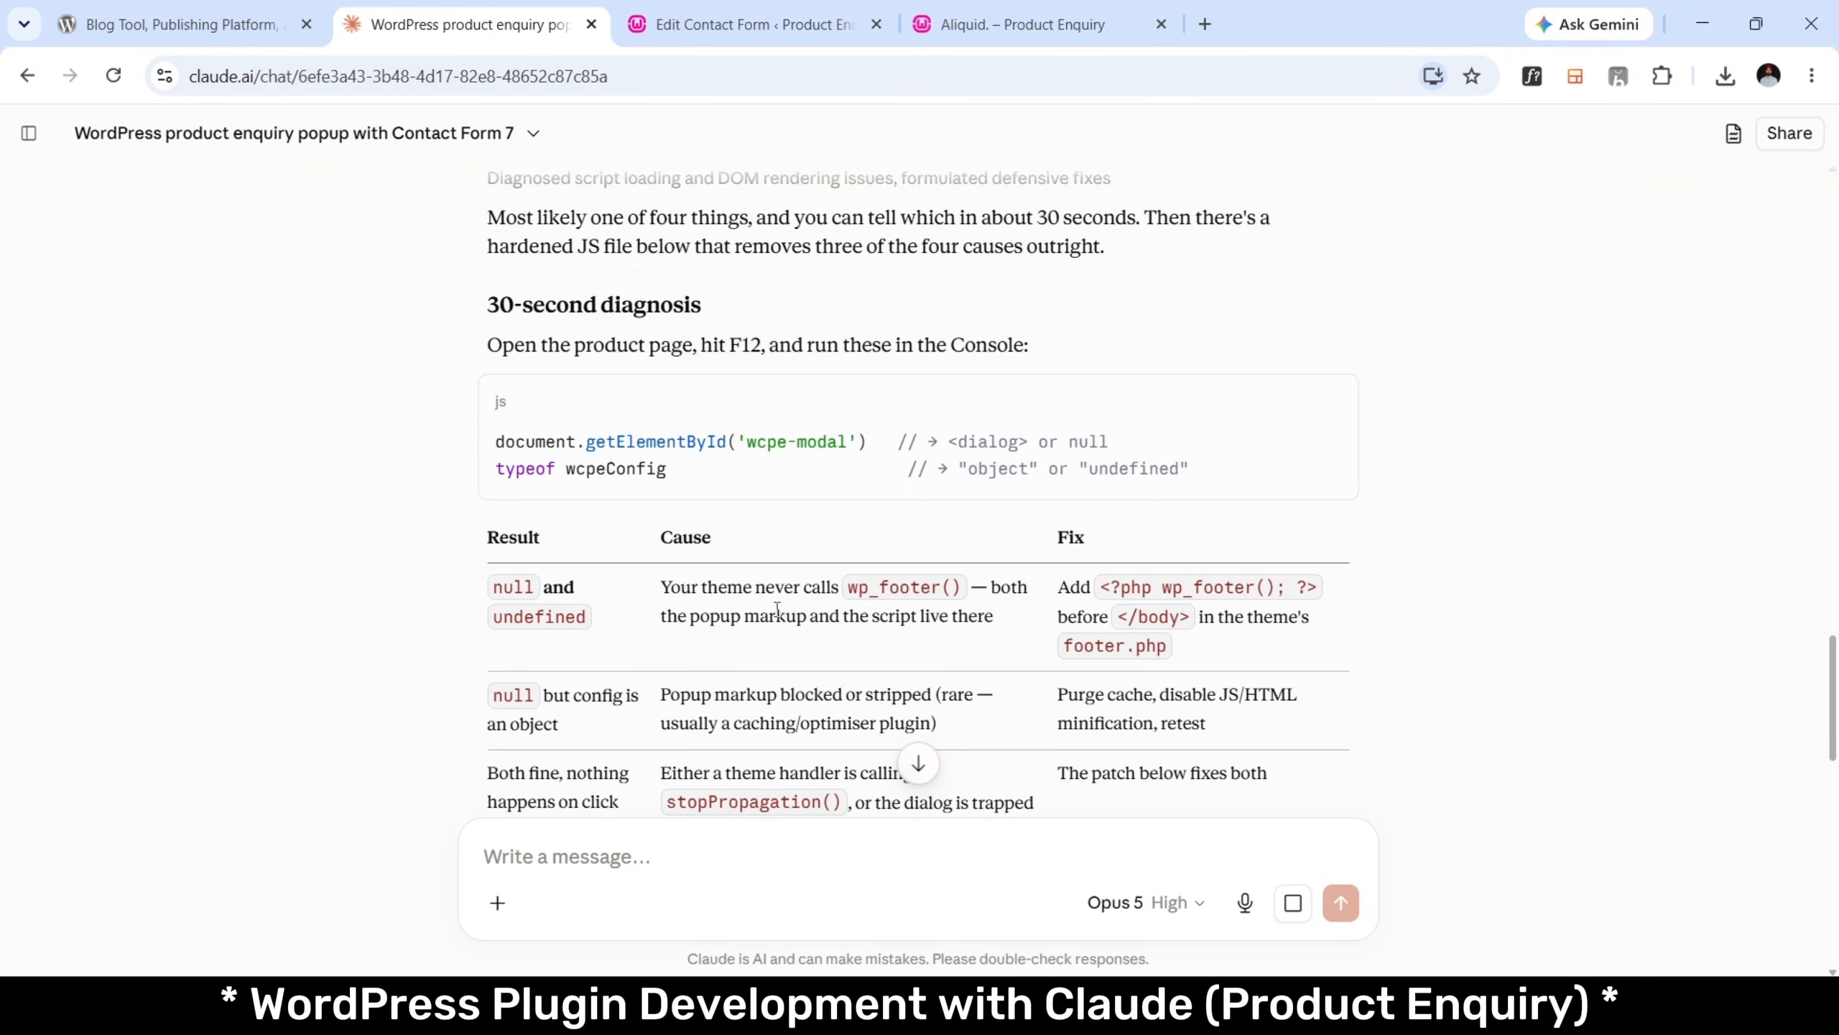
scroll(777, 608, "down", 2)
scroll(612, 571, "down", 8)
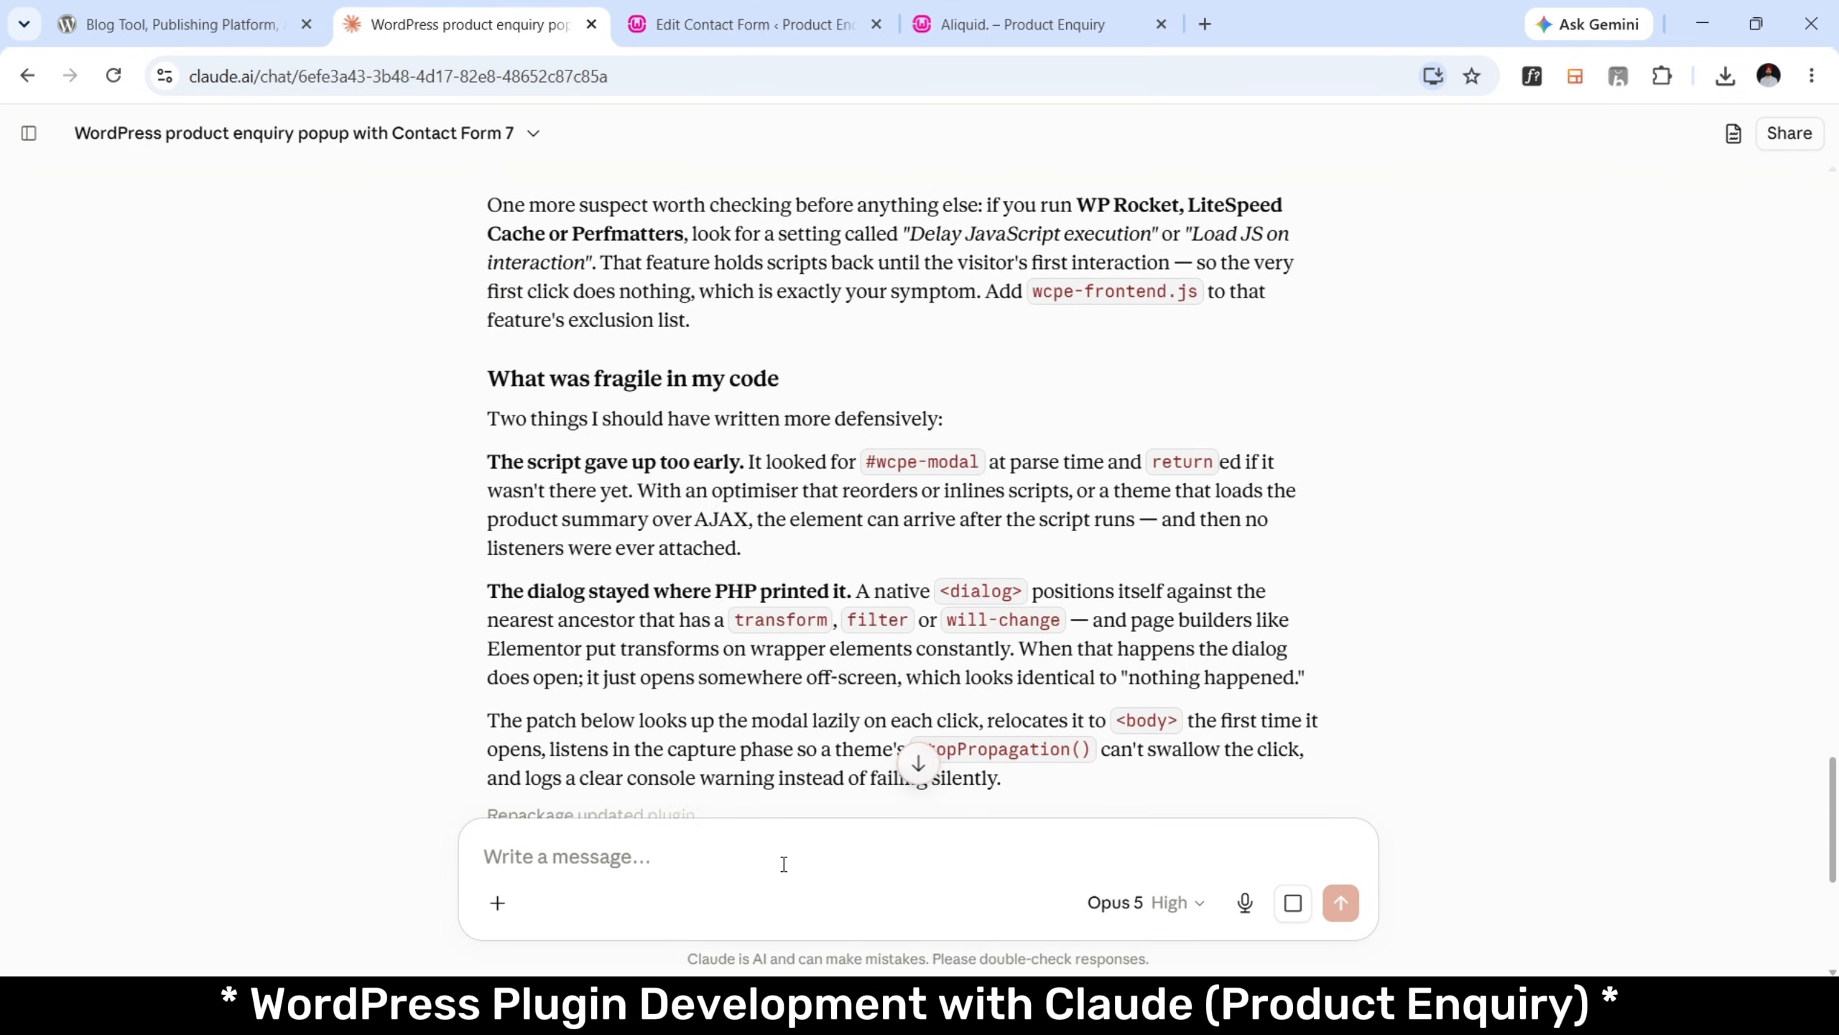
left_click(784, 863)
type("It showin")
key("BackSpace")
key("BackSpace")
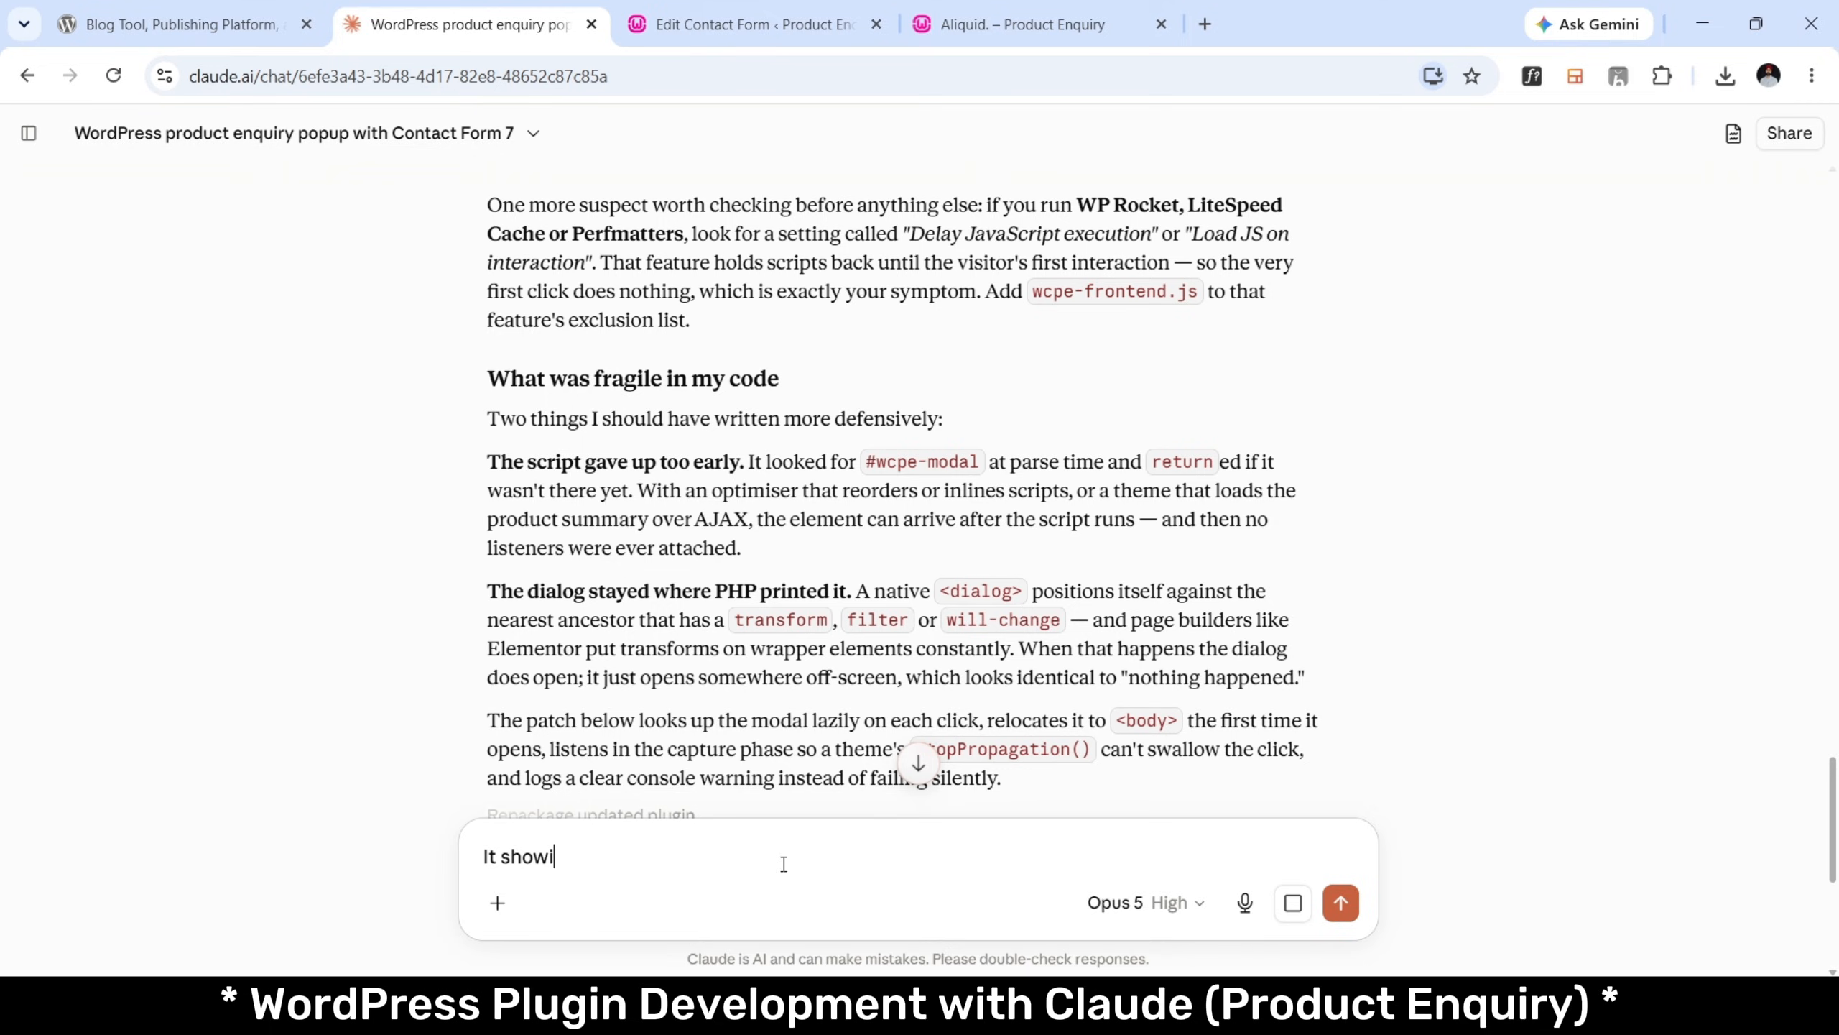
type("s \"object\"")
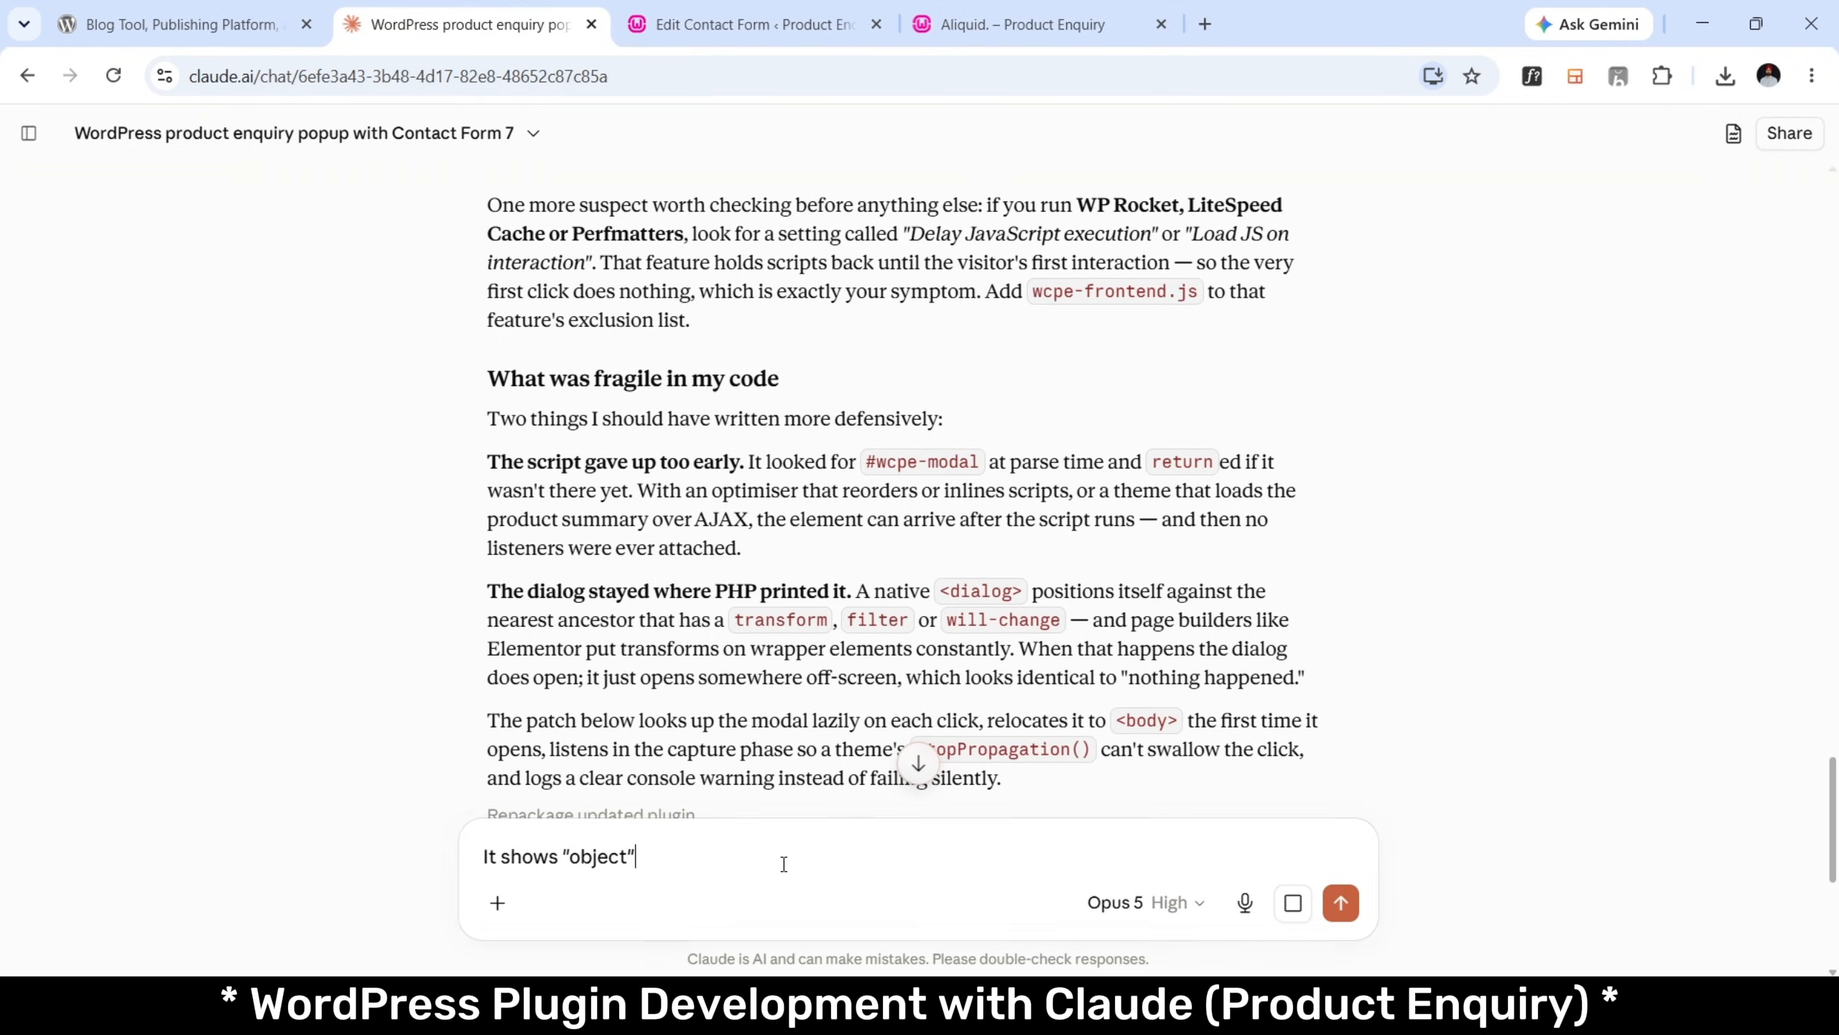
type("in")
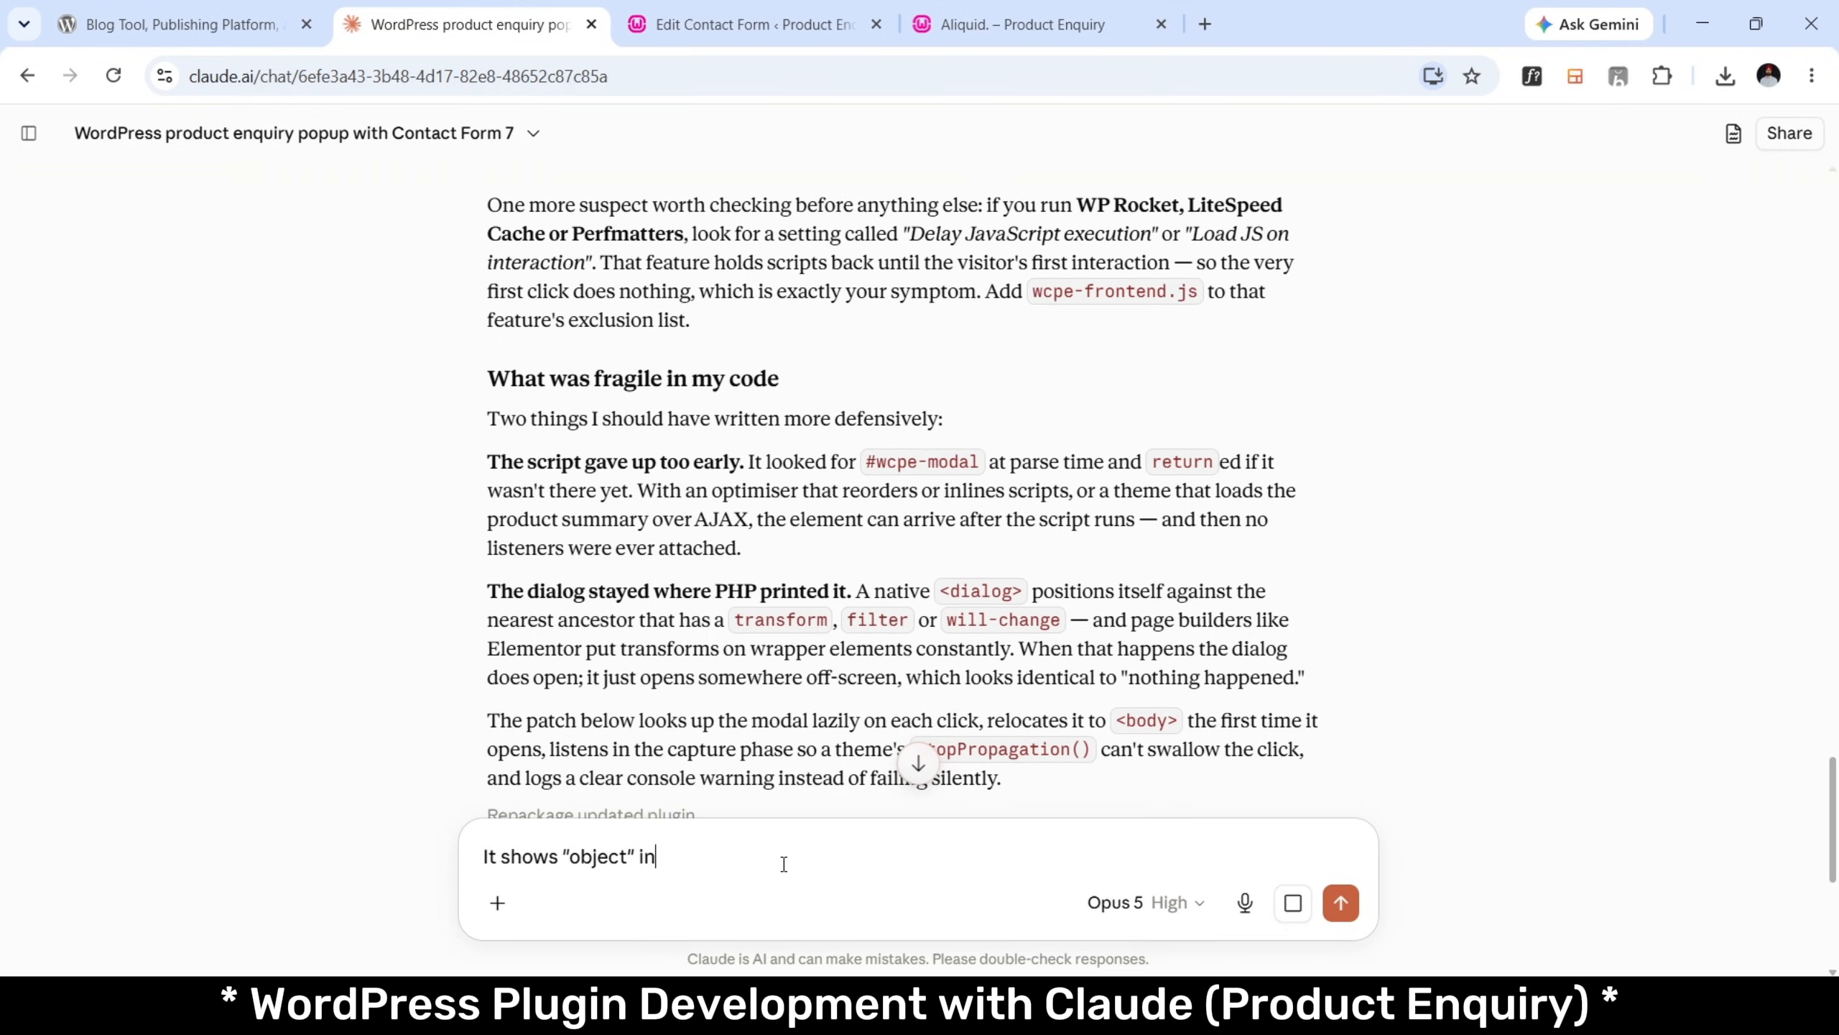
type(" console")
key("Return")
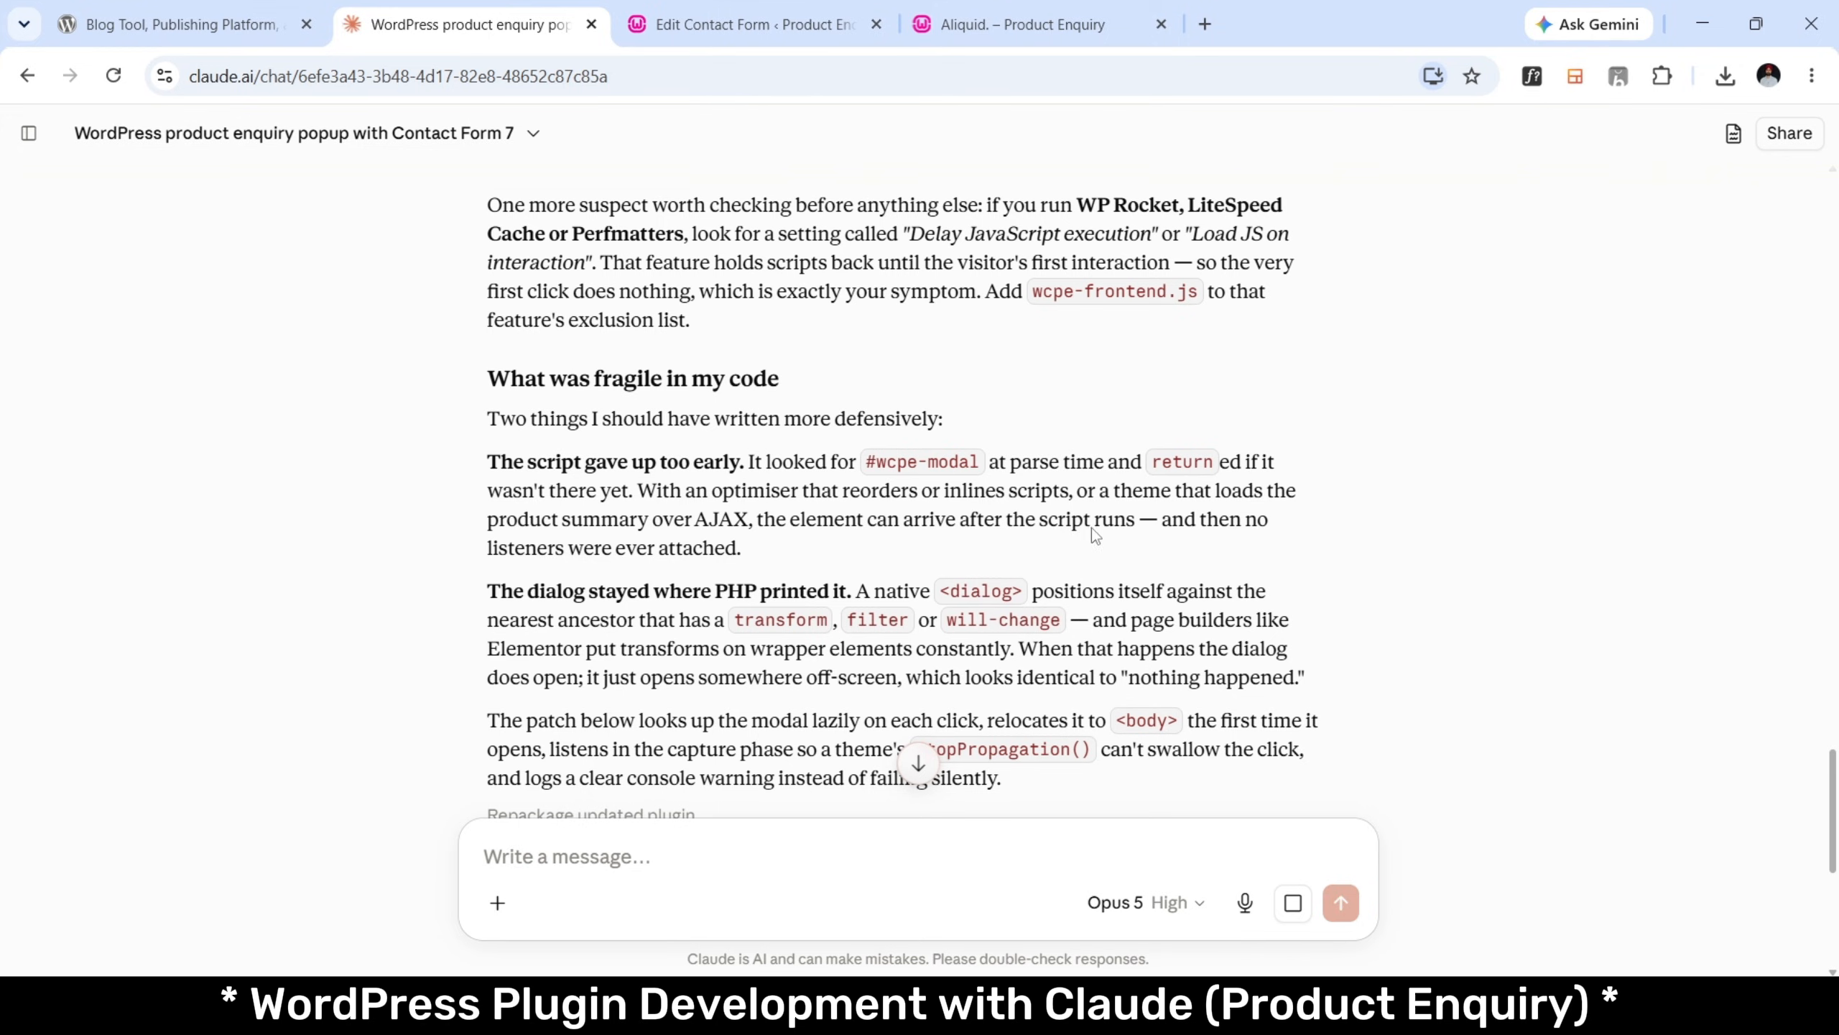
Reread the 30-second diagnosis and its results table, especially the wp_footer() cause and its fix.
scroll(1119, 511, "up", 8)
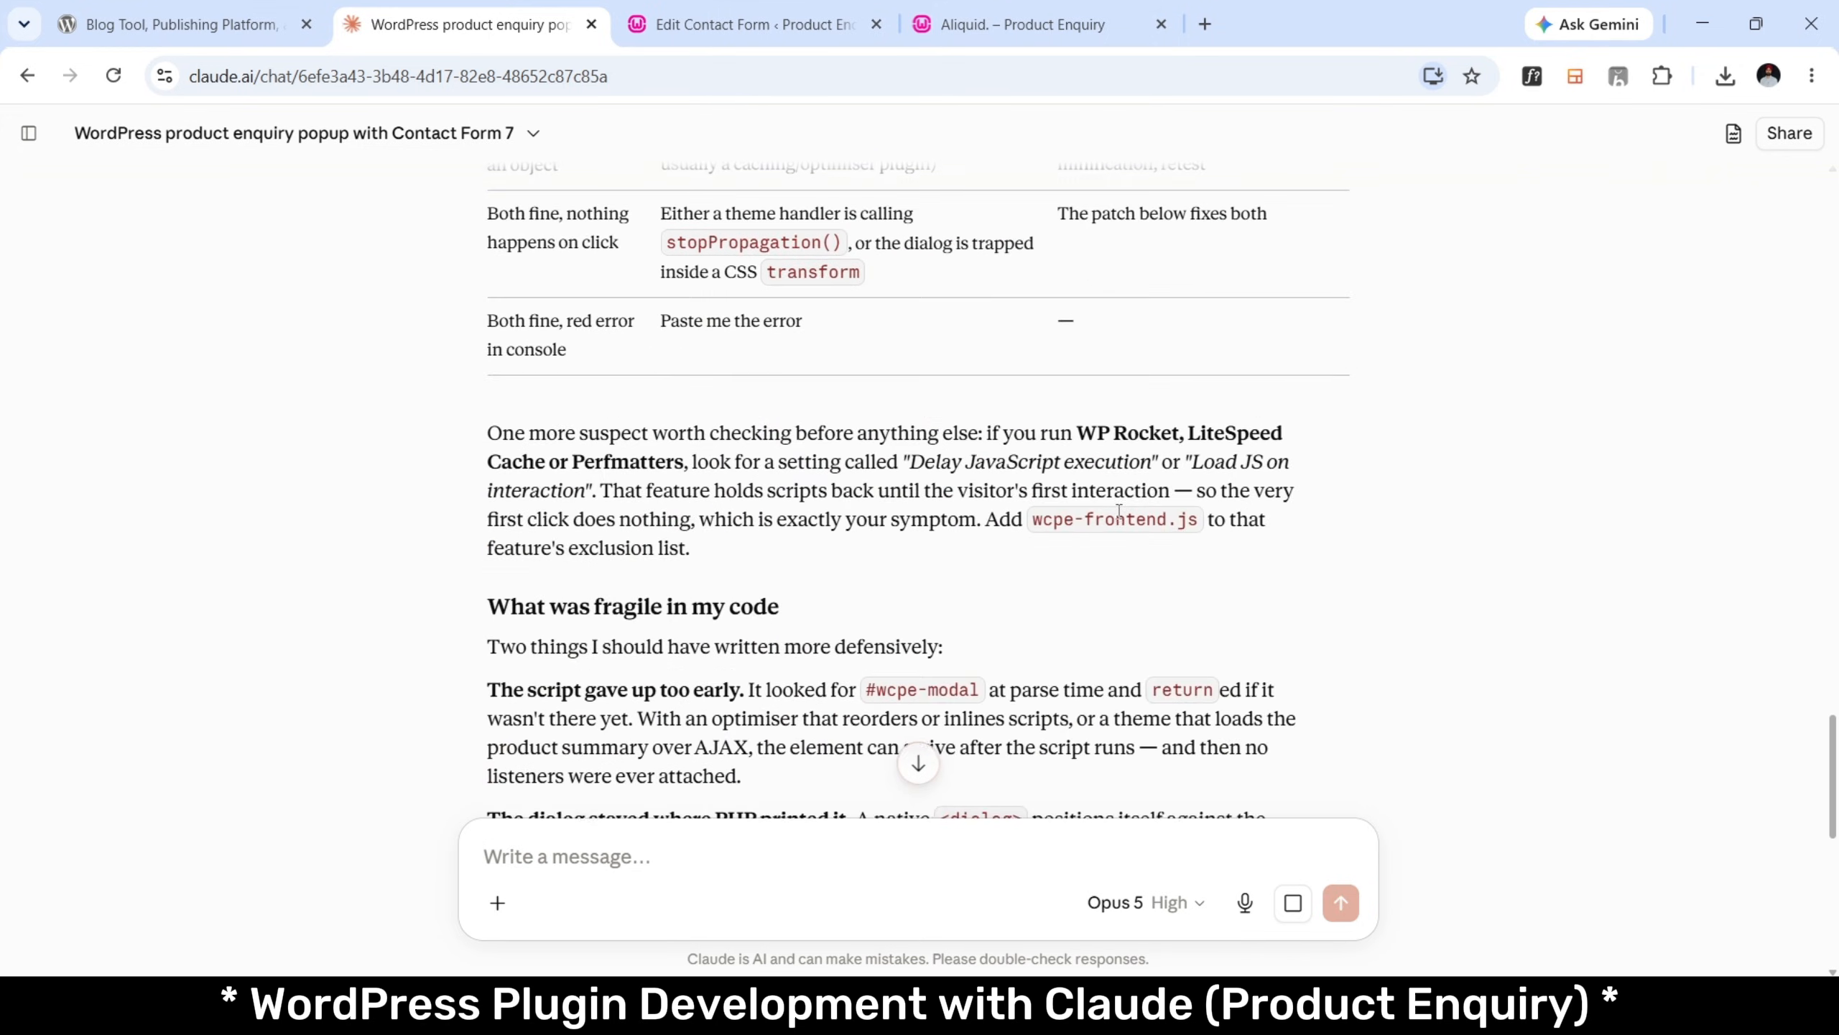
double_click(1119, 516)
left_click(1148, 511)
scroll(1147, 500, "up", 4)
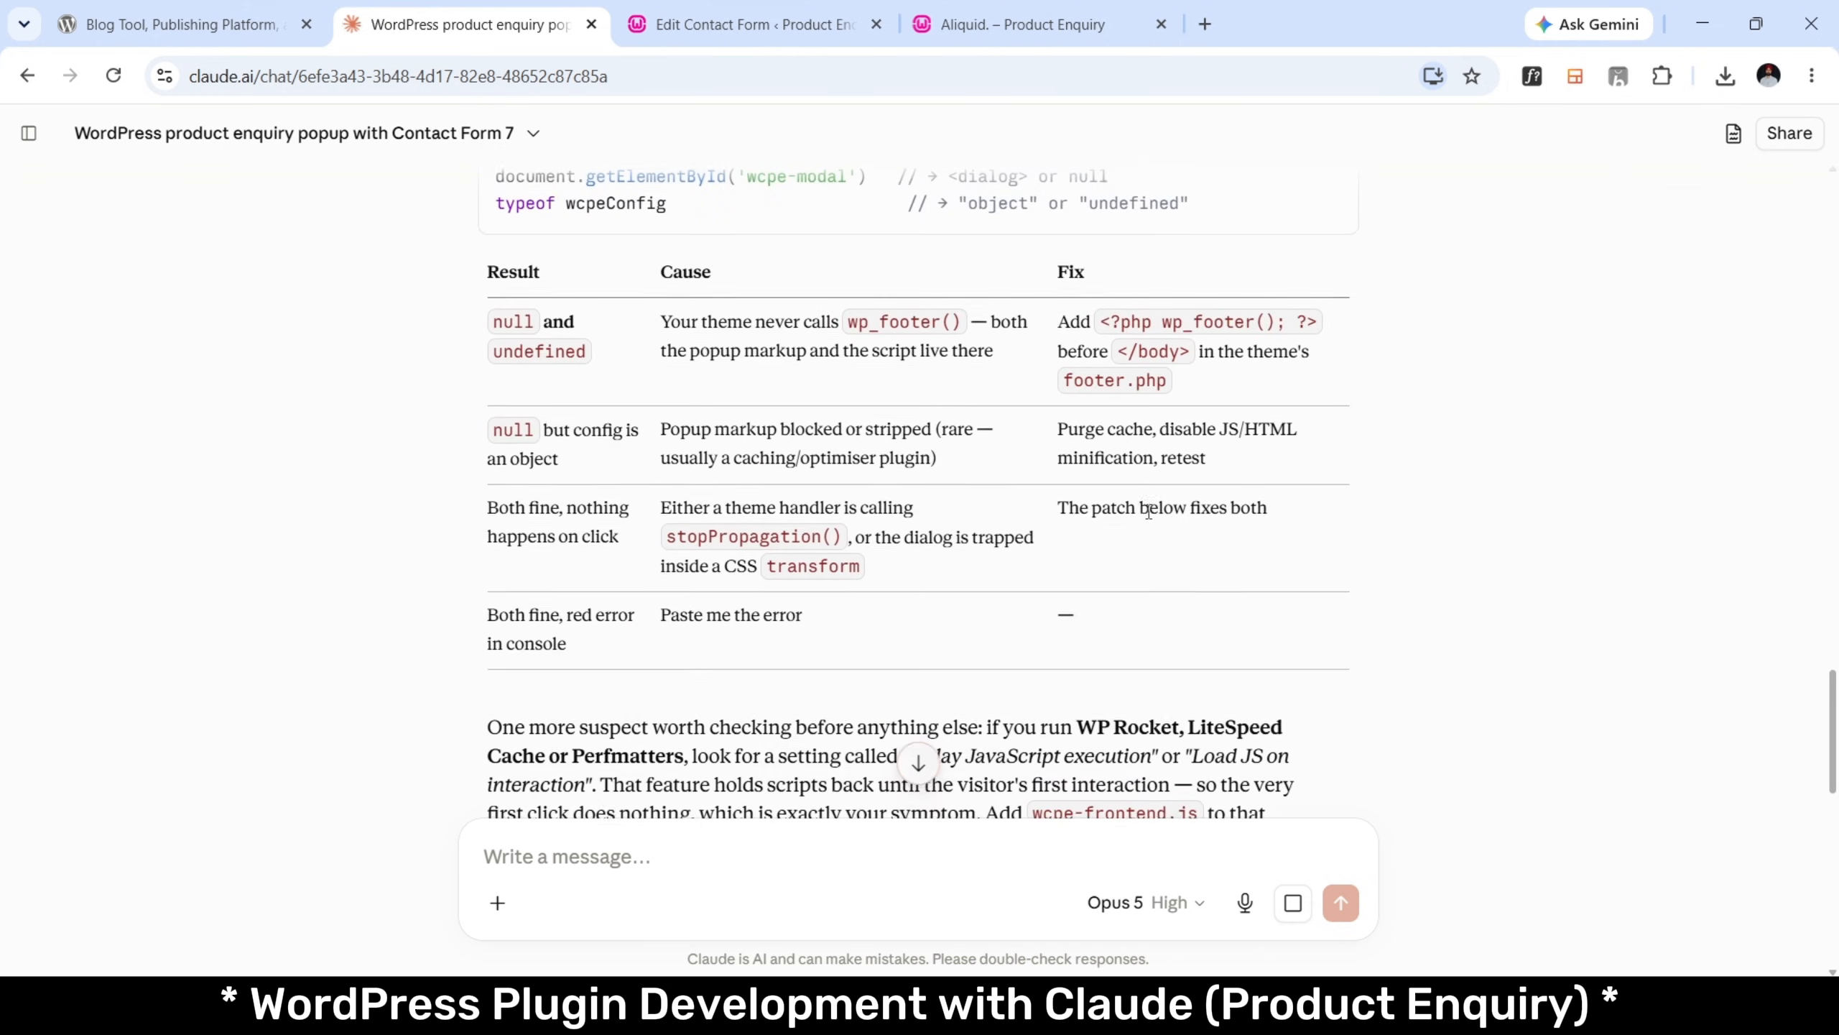
left_click_drag(1105, 326, 1308, 327)
left_click(783, 319)
left_click_drag(754, 319, 941, 324)
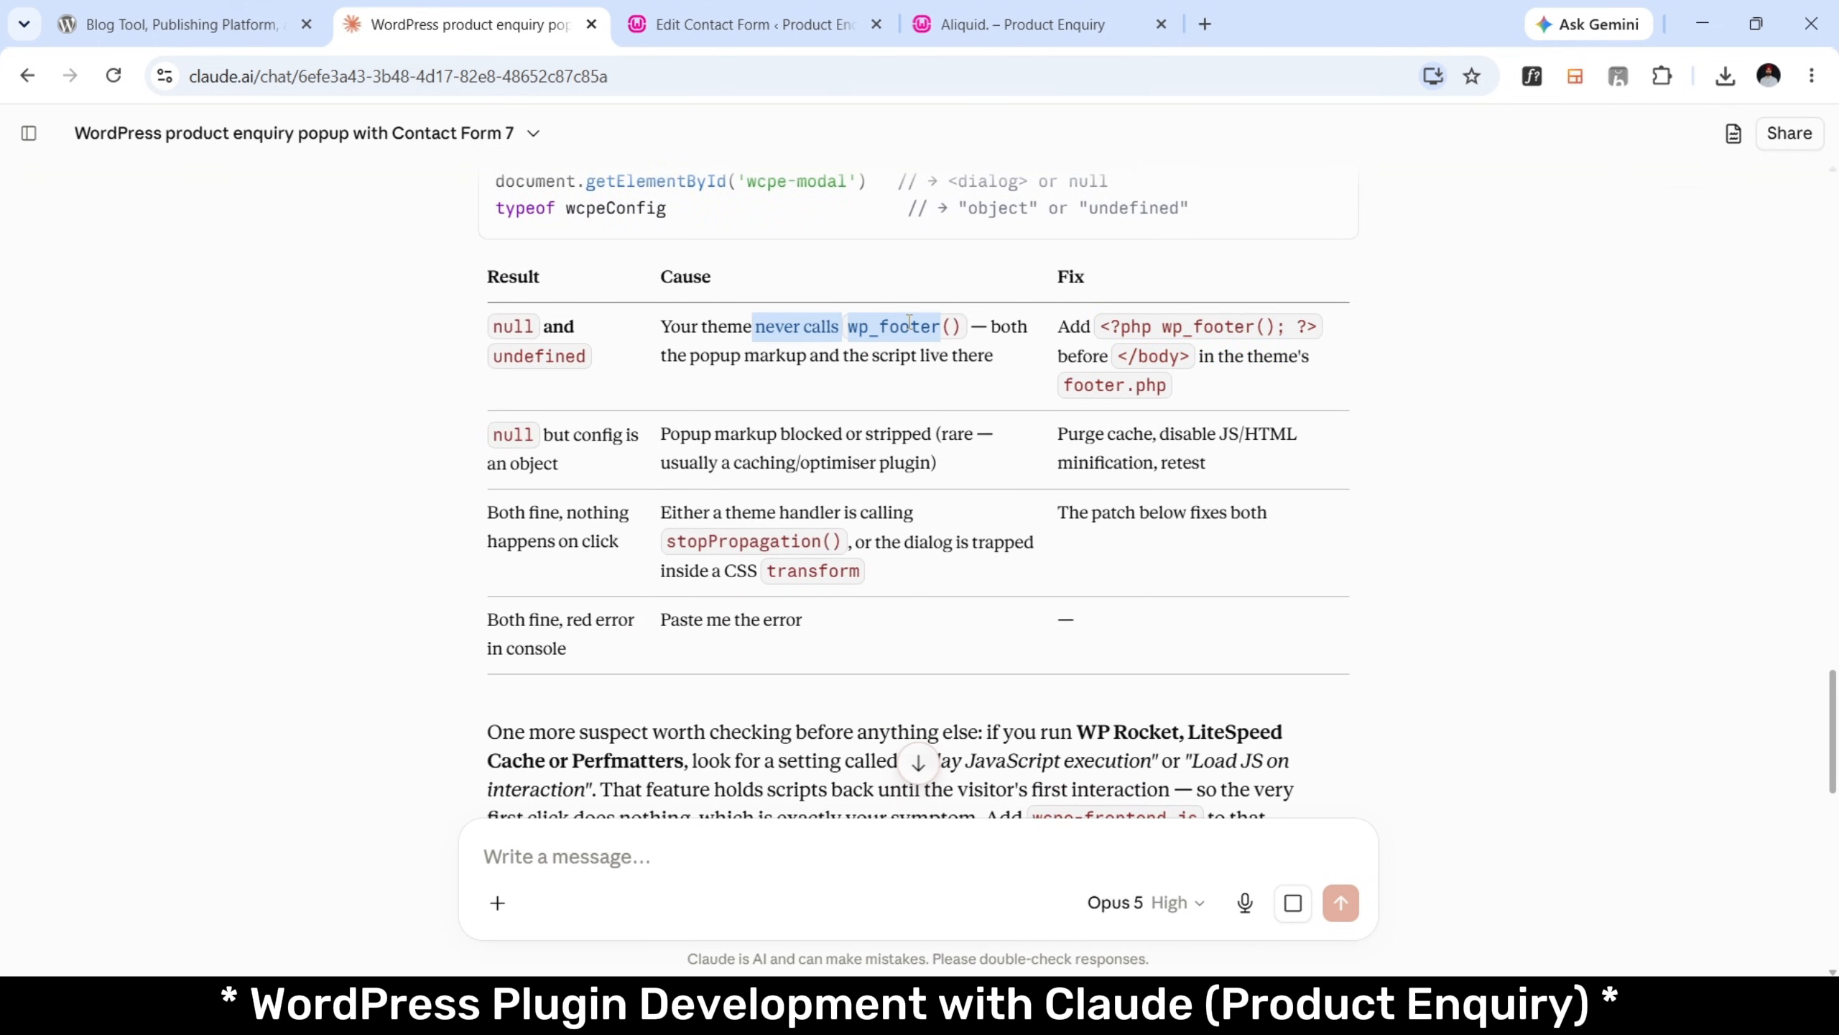
left_click(909, 322)
scroll(908, 322, "up", 2)
scroll(908, 322, "up", 2)
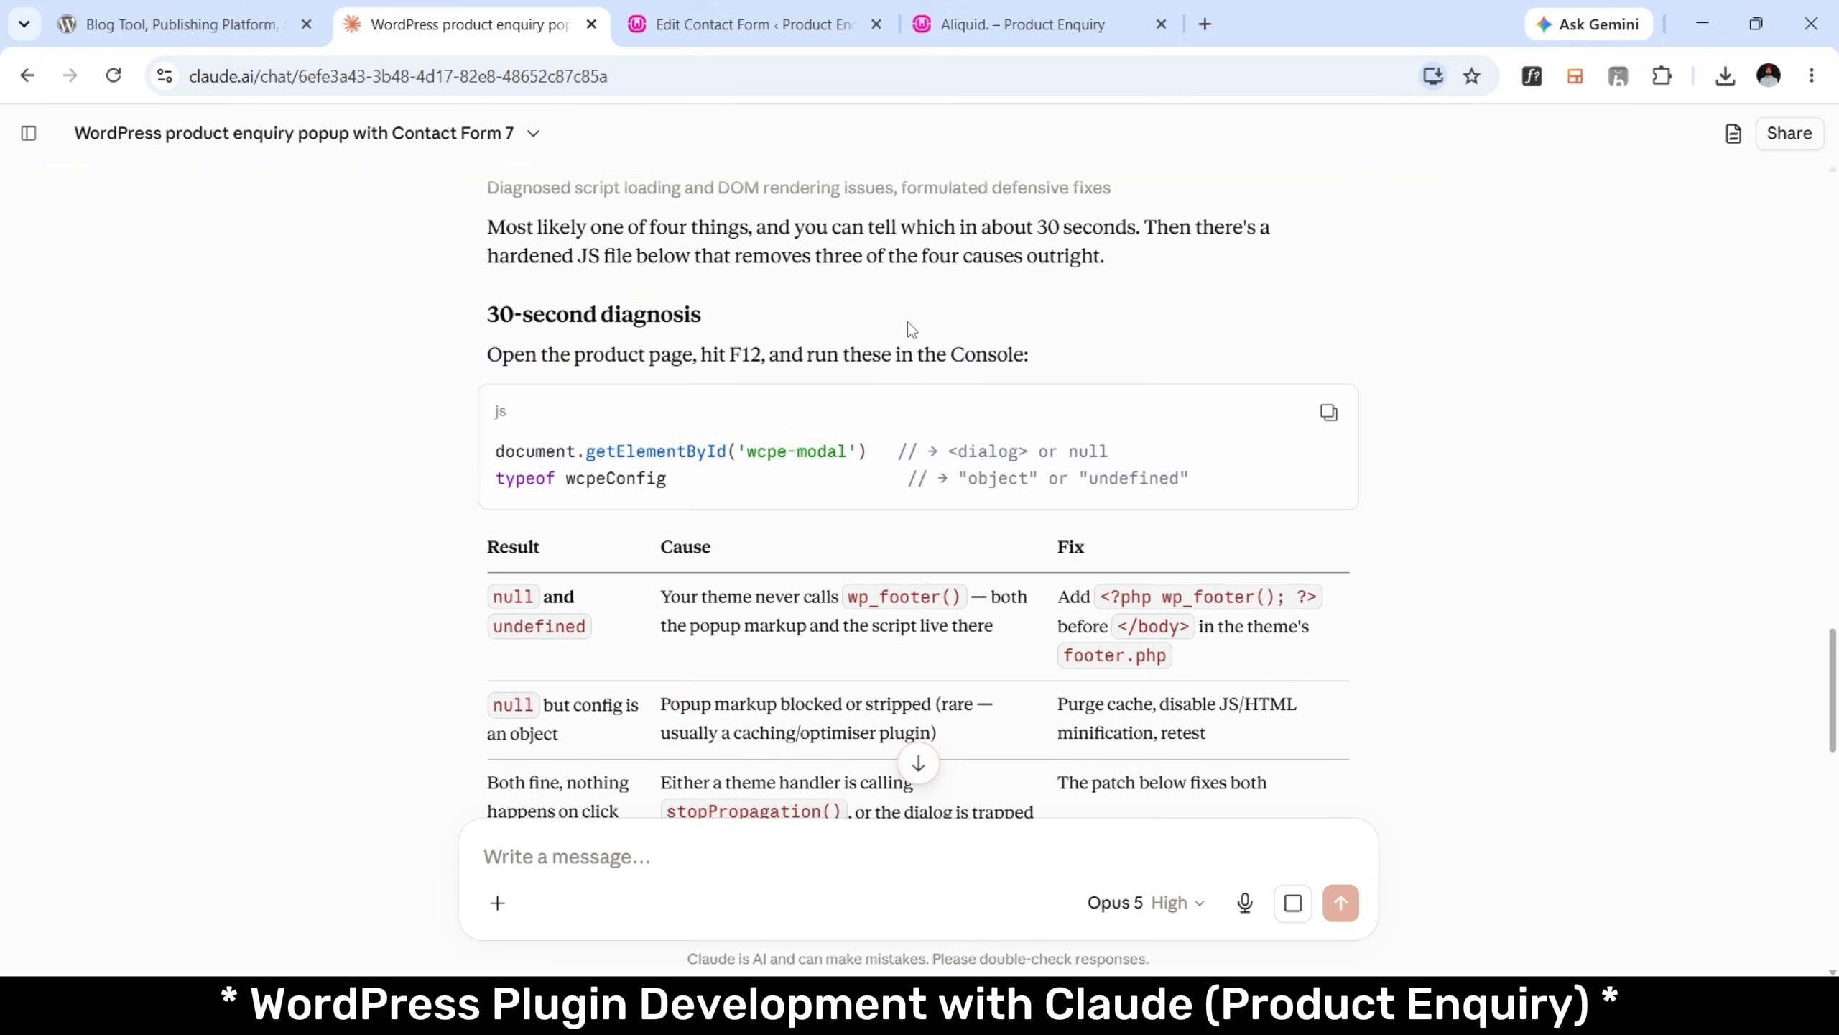
double_click(643, 326)
scroll(692, 326, "down", 6)
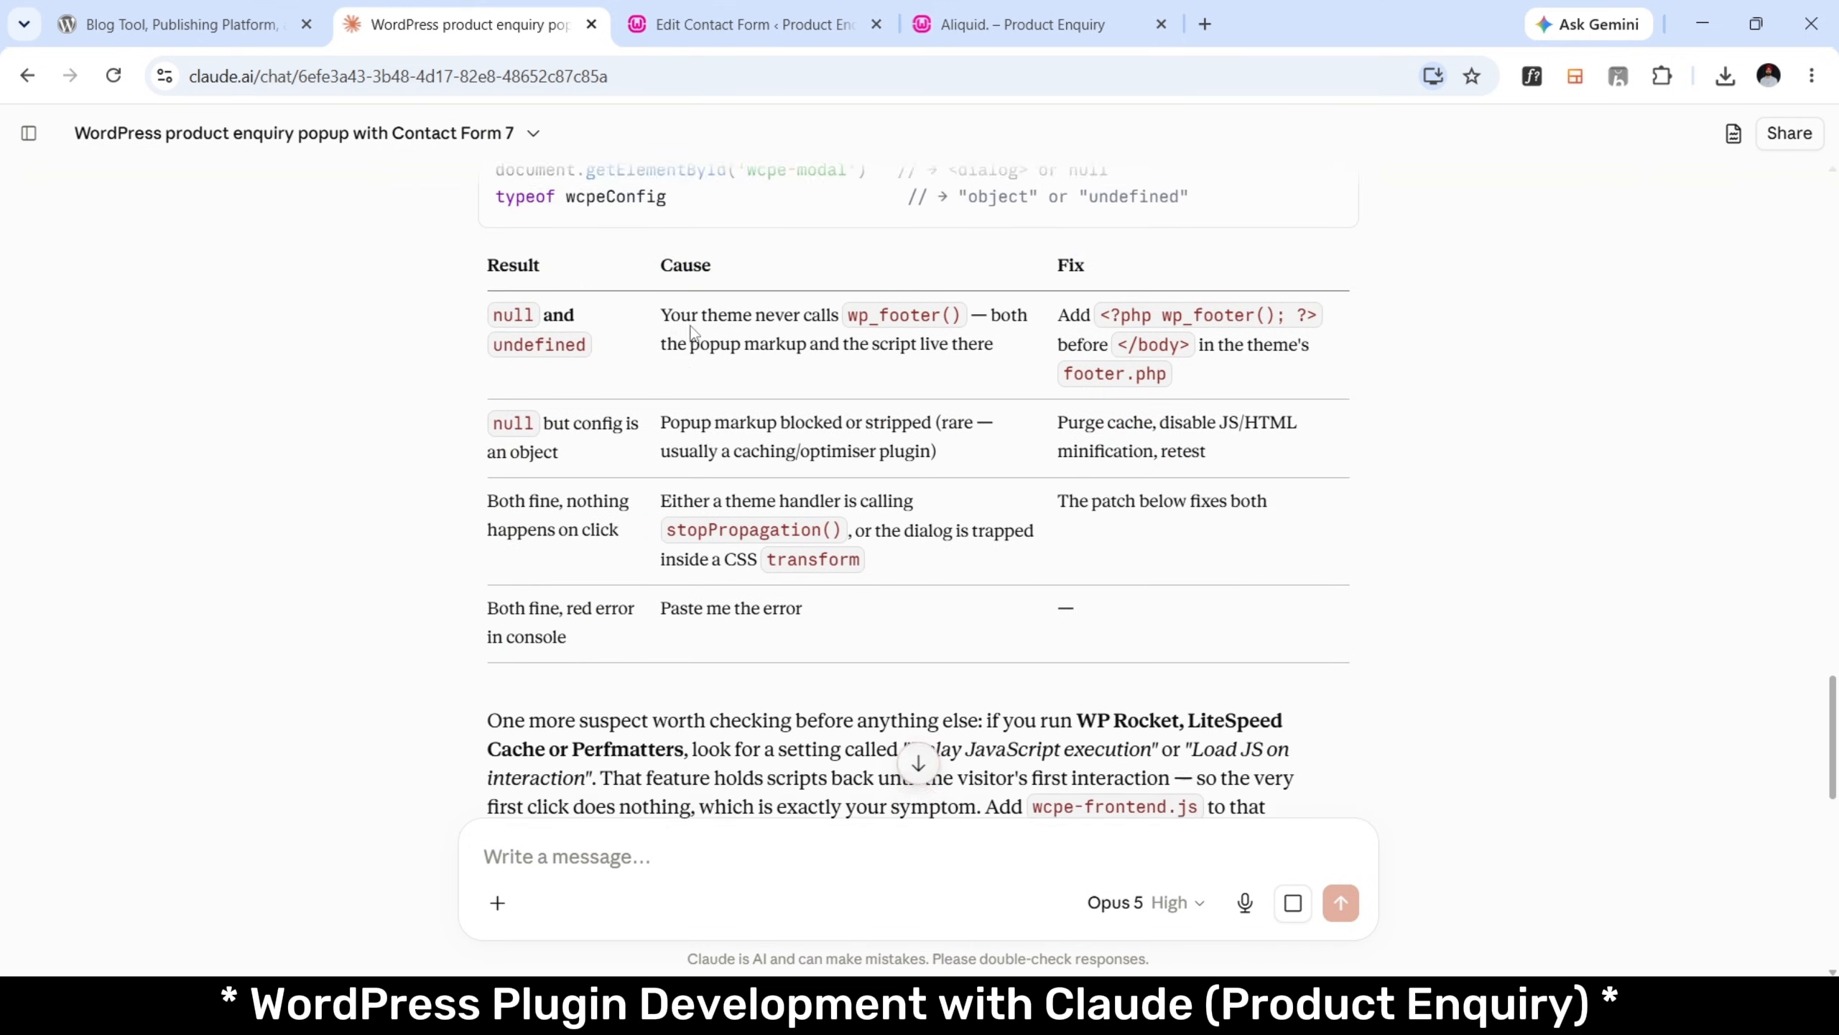
Examine the blocked-markup row of the diagnosis table and the section on what was fragile in the code.
left_click_drag(686, 439, 1085, 411)
left_click(820, 440)
scroll(821, 439, "down", 2)
left_click(1085, 411)
scroll(1085, 411, "down", 7)
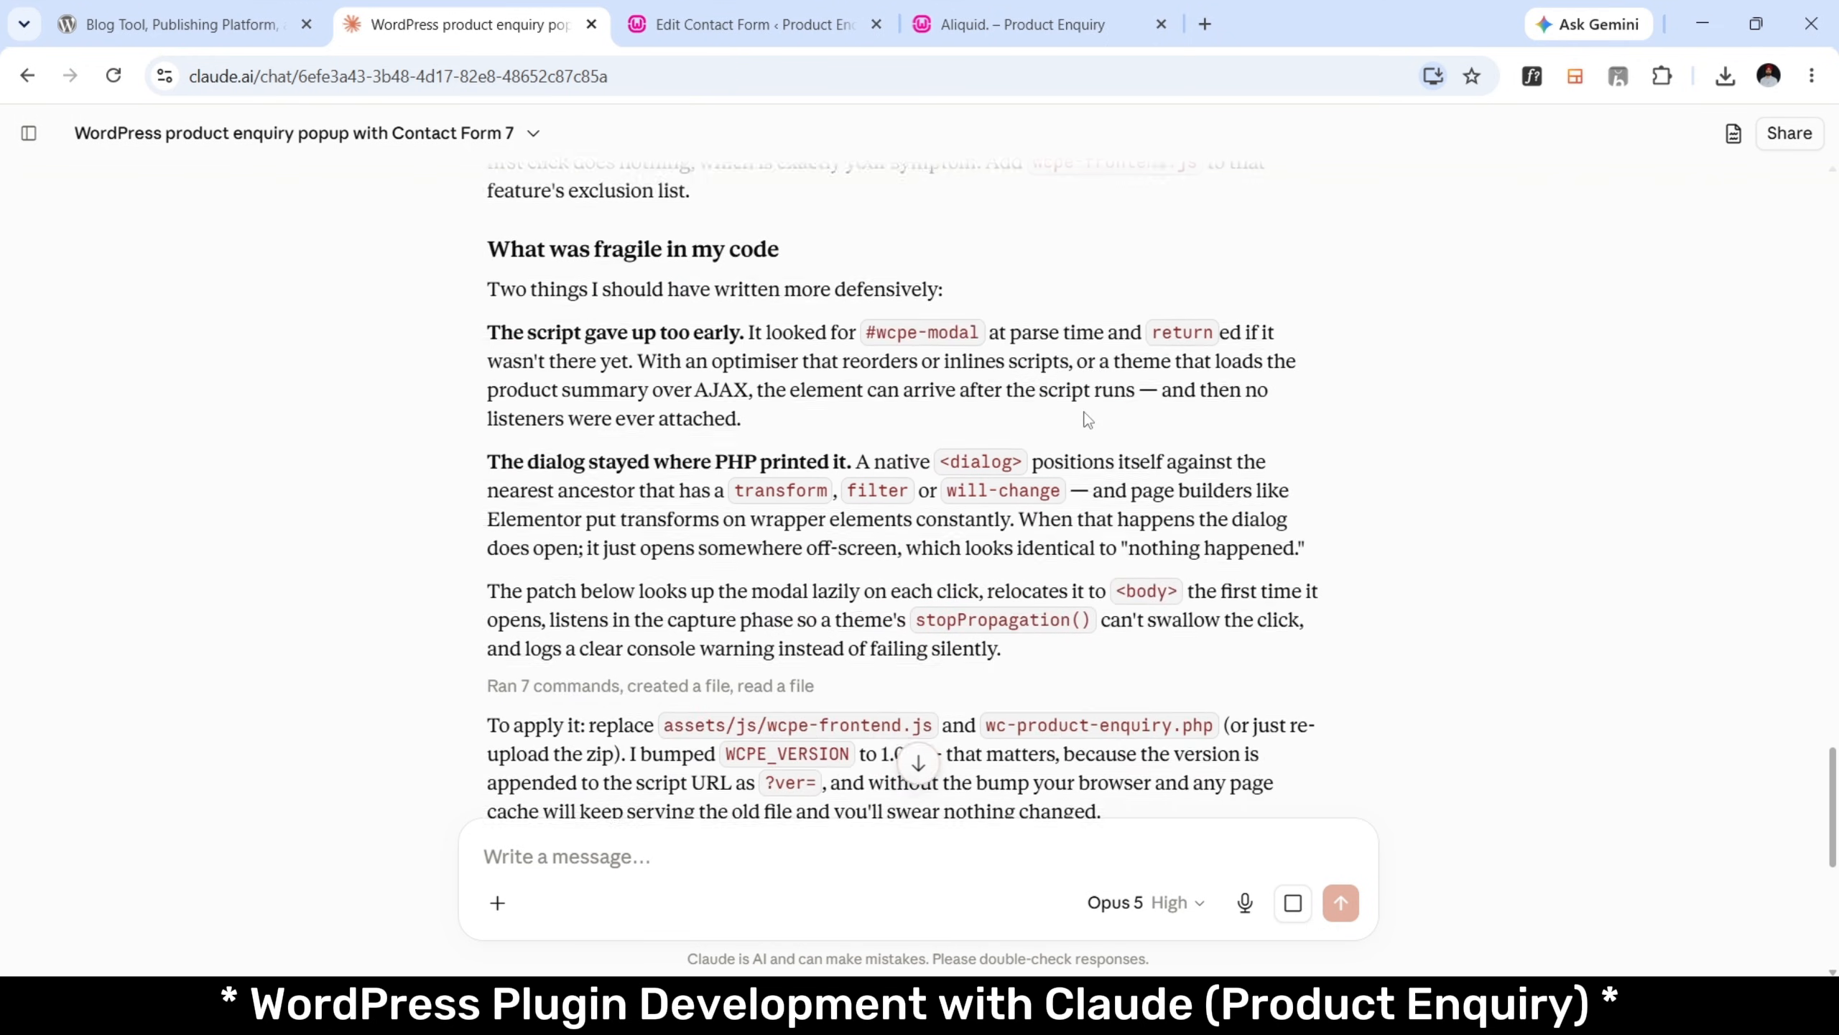
Download the updated Wc product enquiry ZIP from Claude's reply.
scroll(1085, 411, "down", 6)
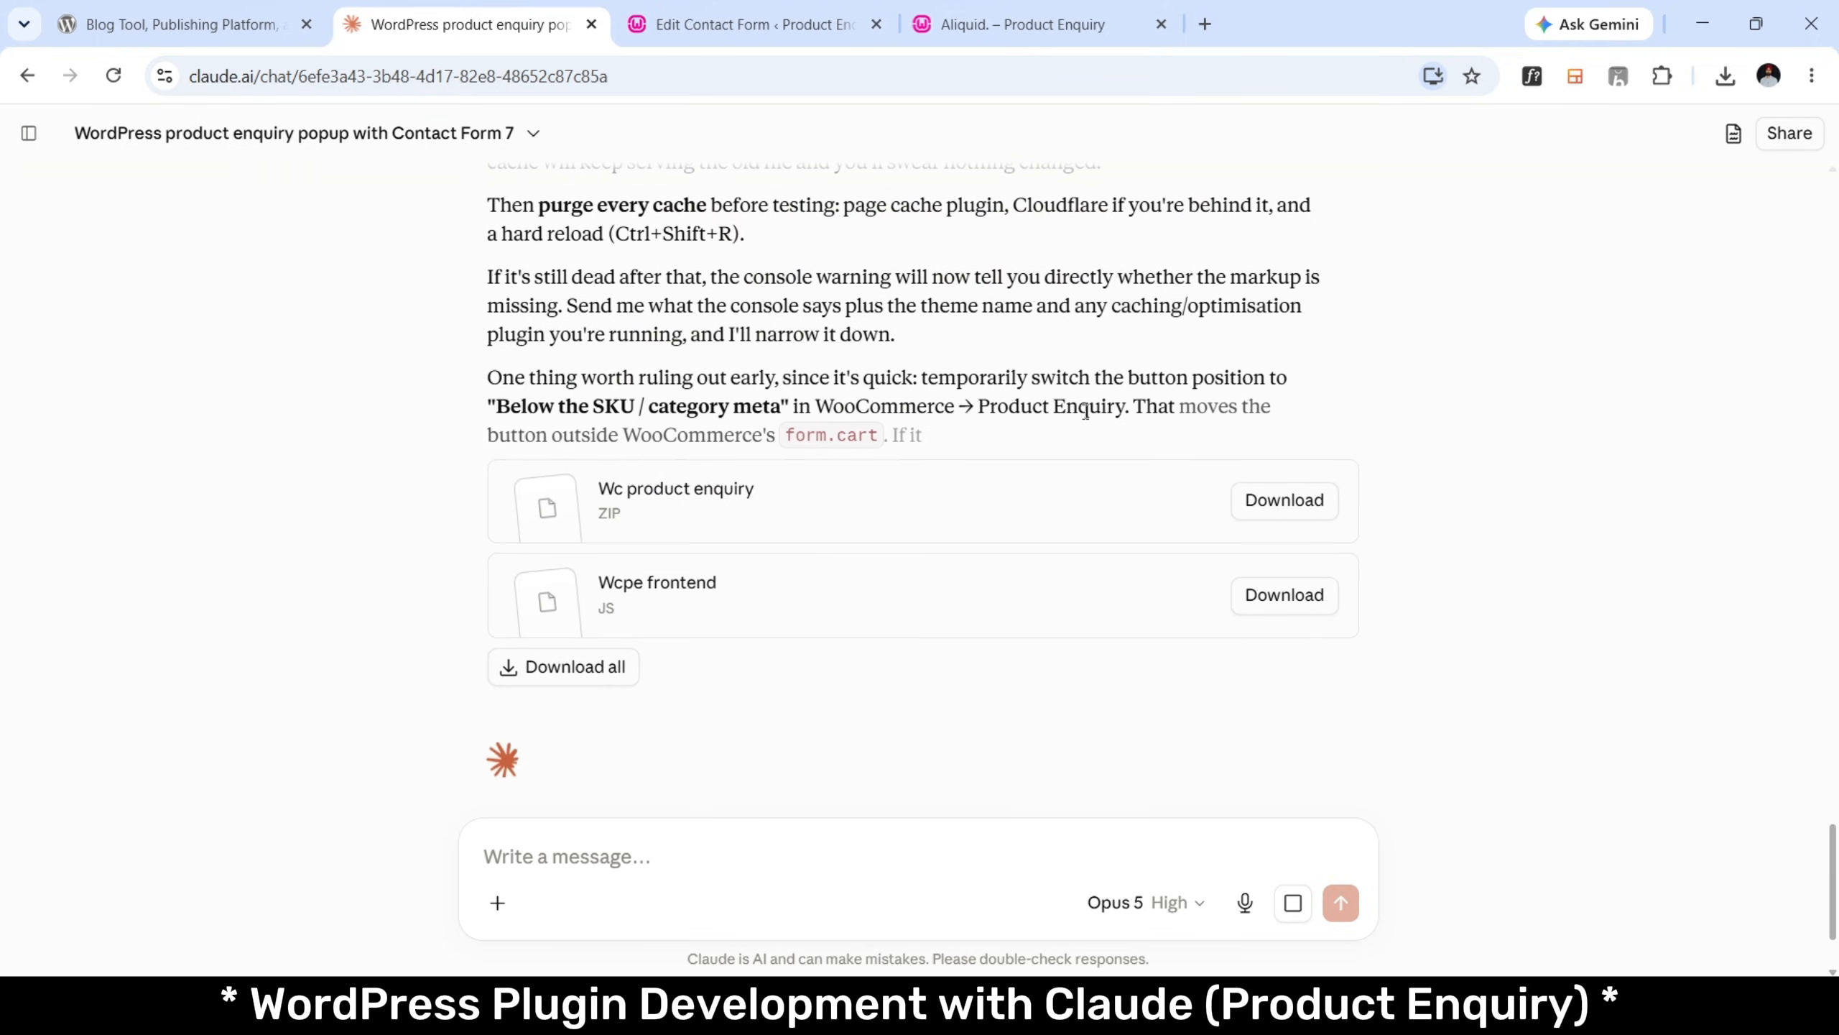
left_click(1293, 571)
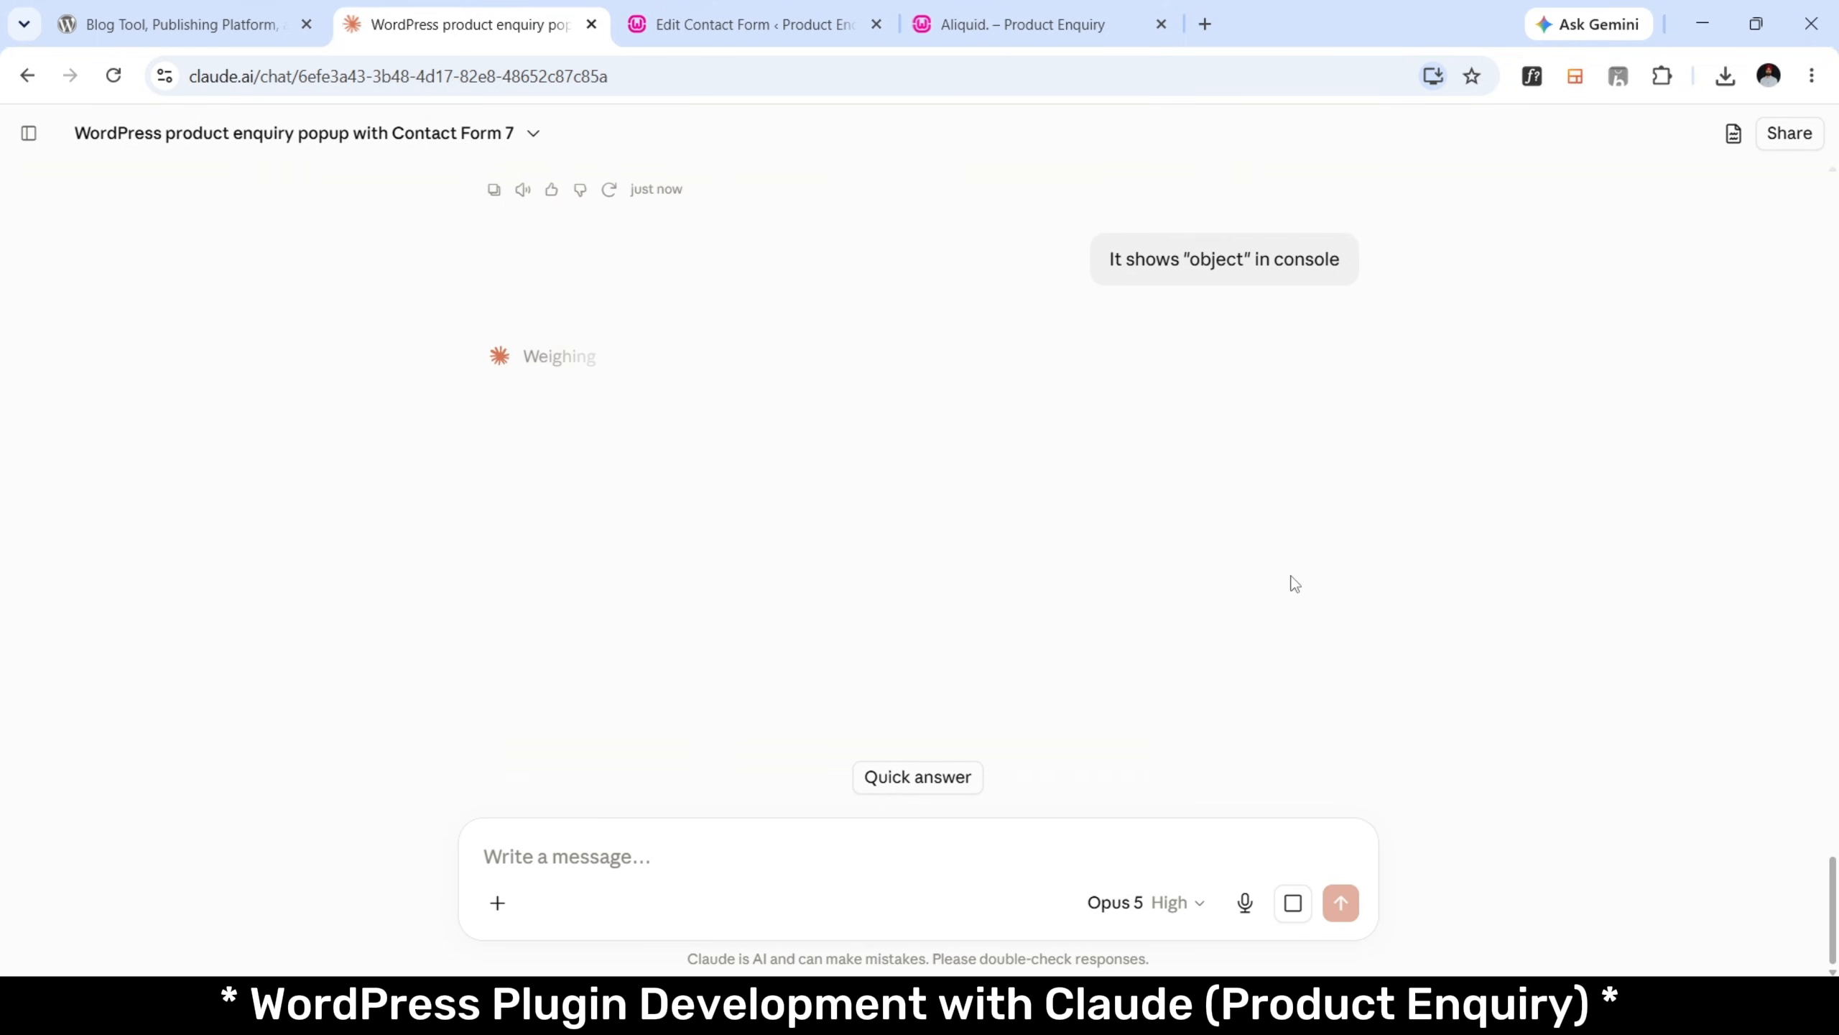
scroll(1294, 584, "up", 7)
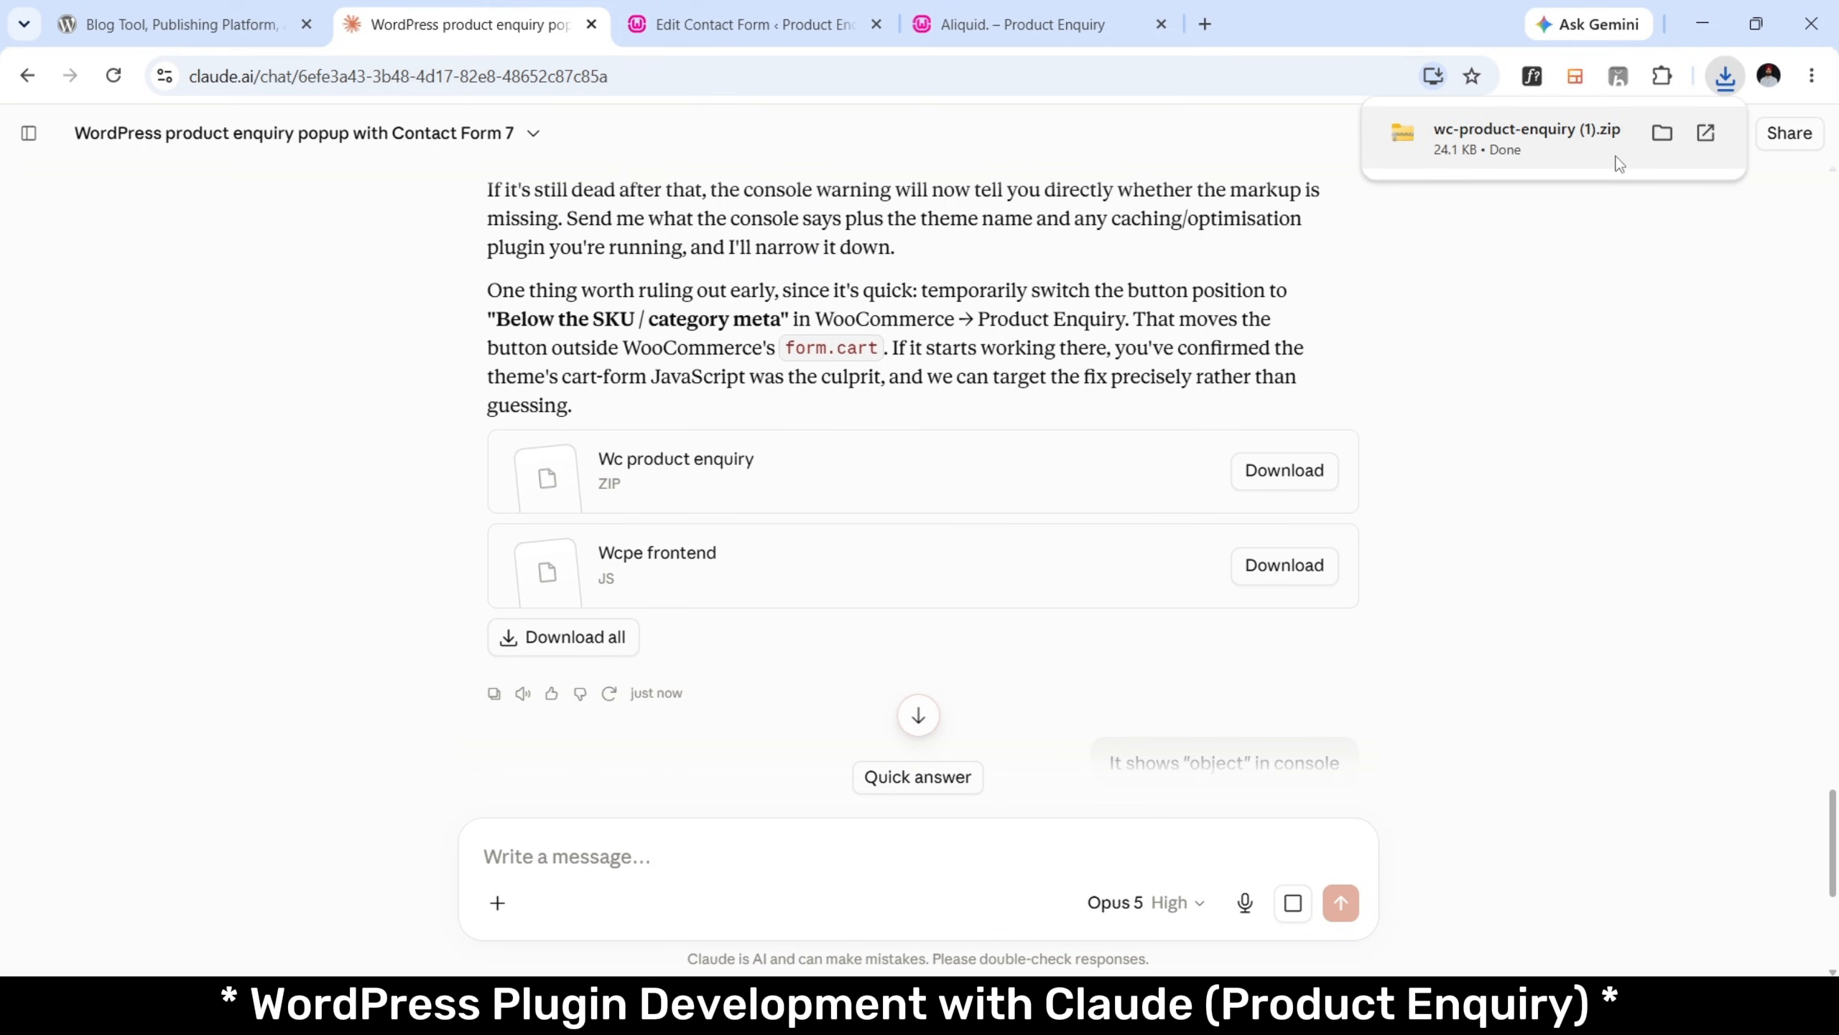
Open the downloaded wc-product-enquiry (1).zip and copy everything inside its wc-product-enquiry folder.
left_click(1656, 141)
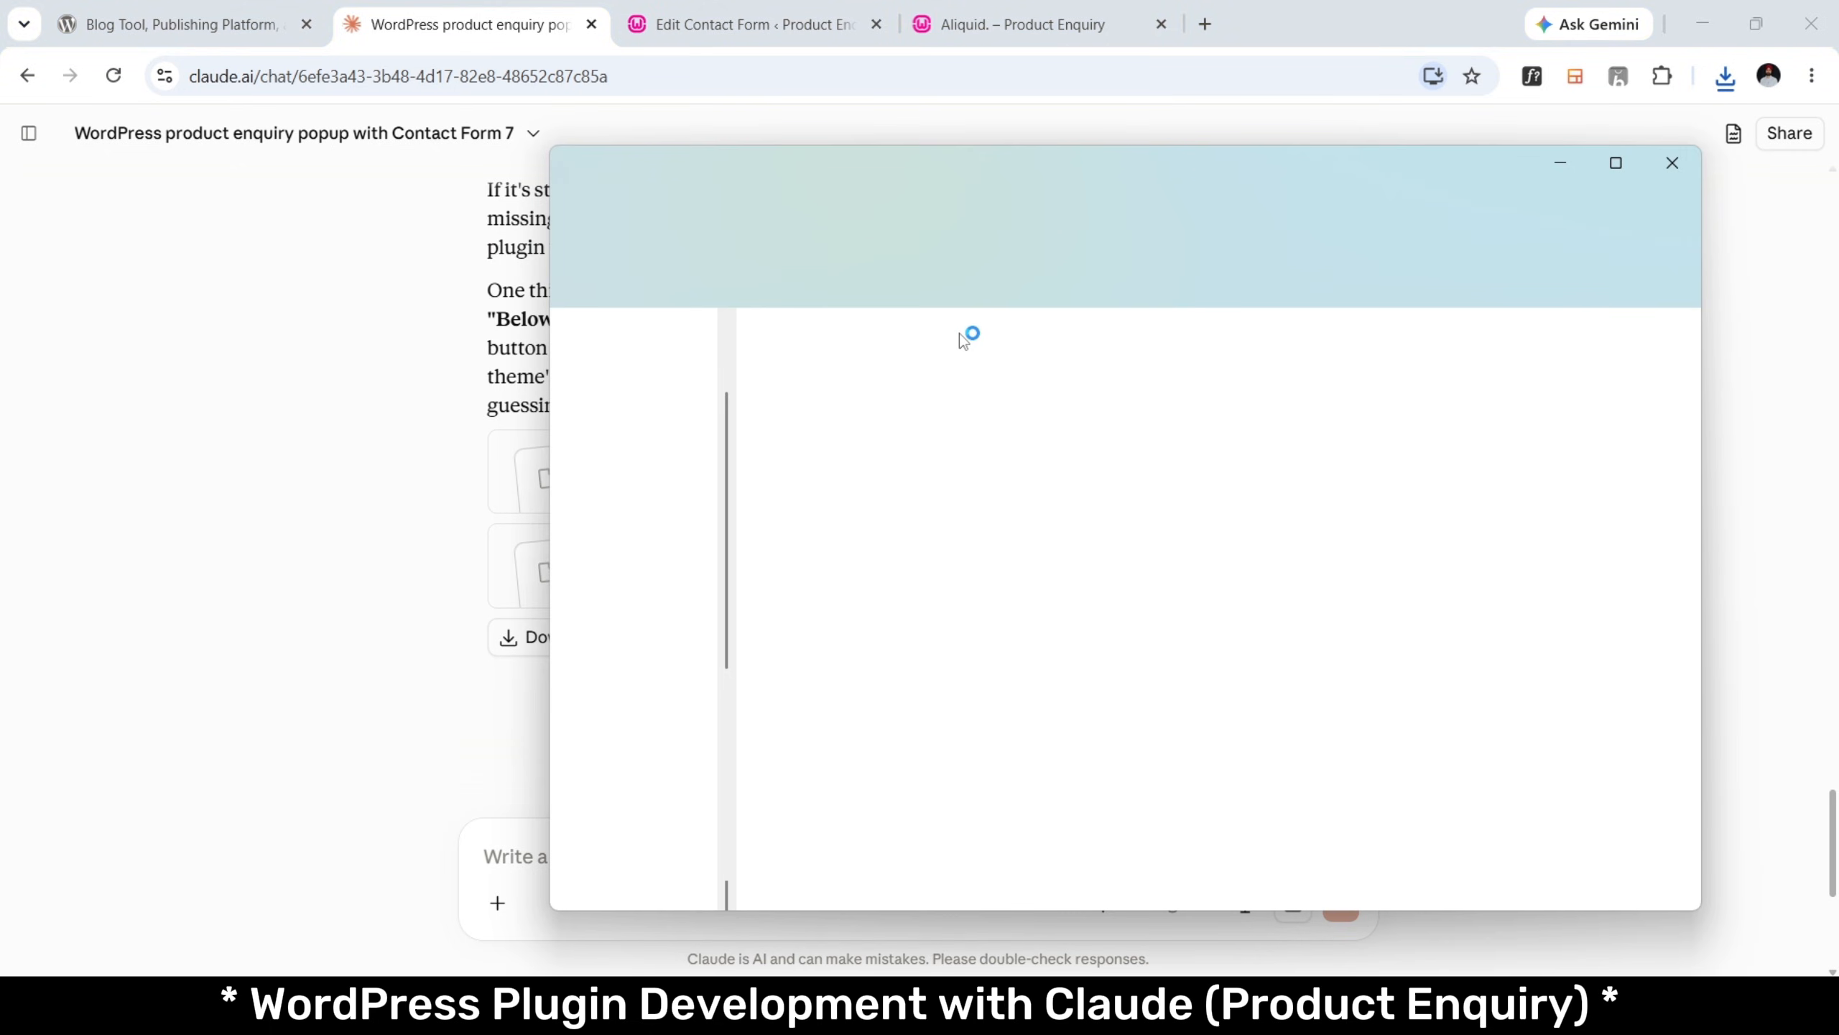
double_click(850, 421)
key("Down")
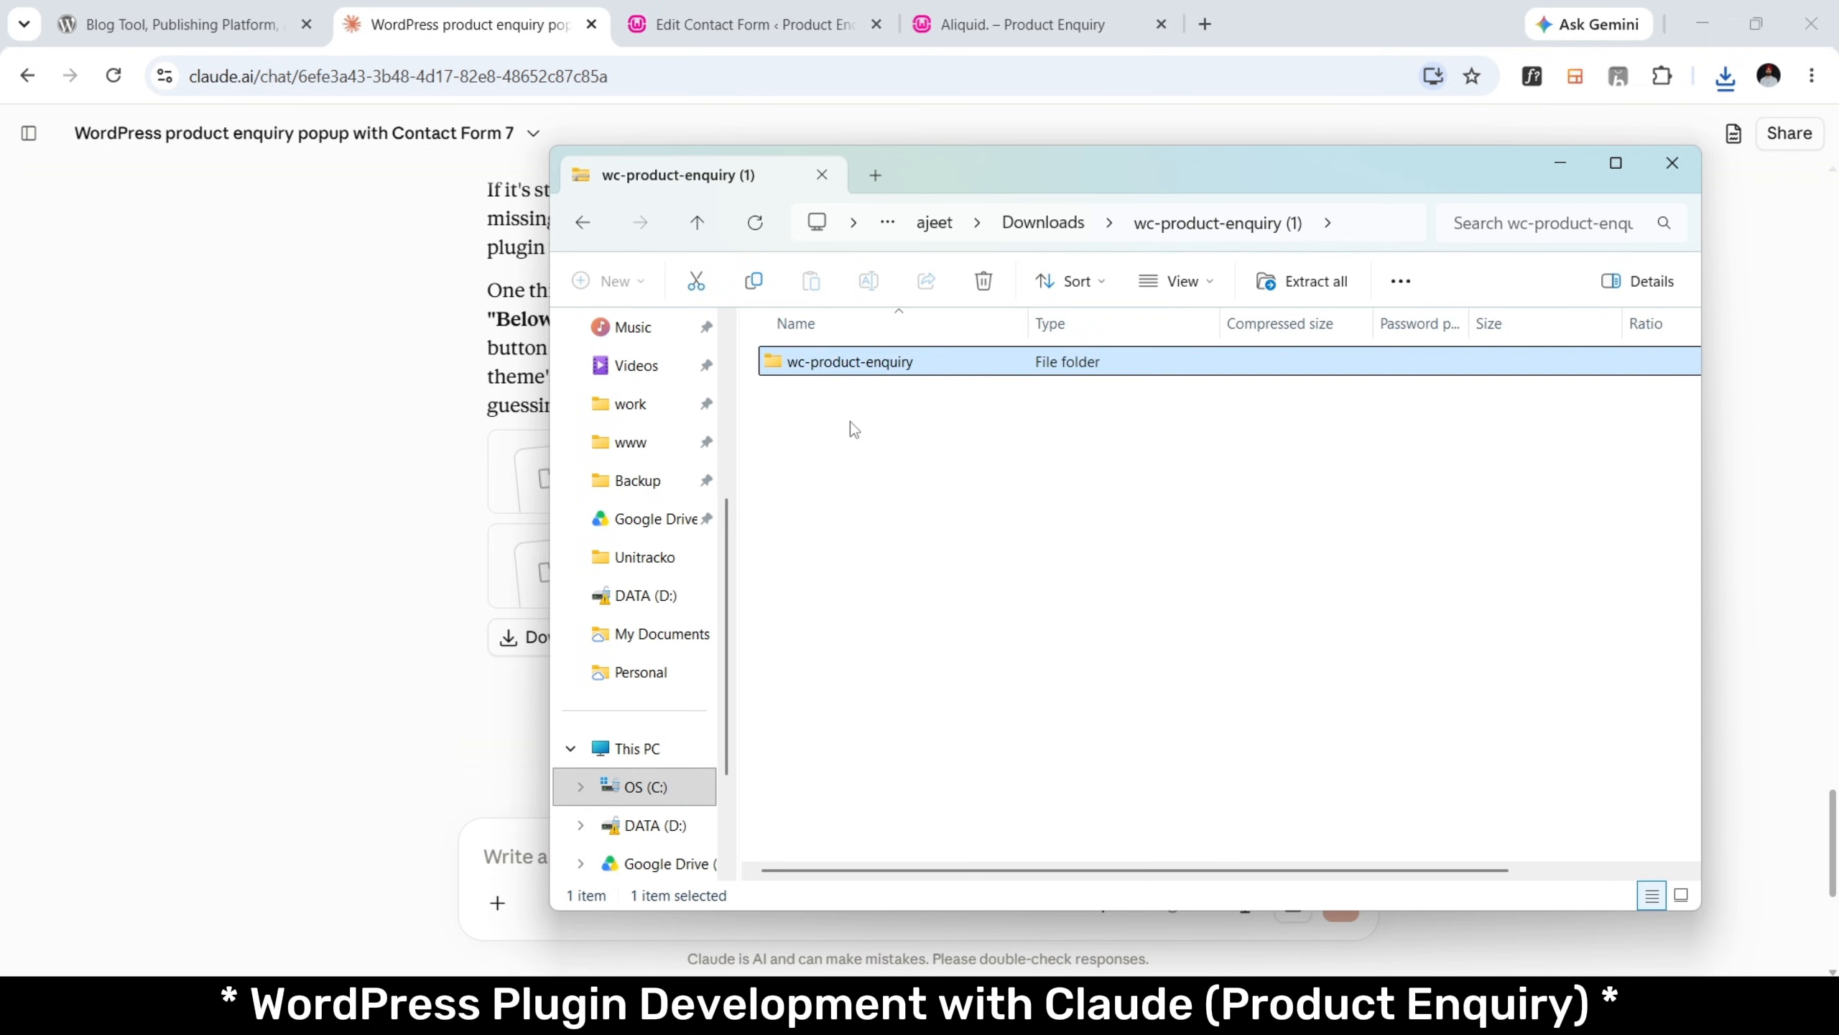
key("Return")
key("ctrl+a")
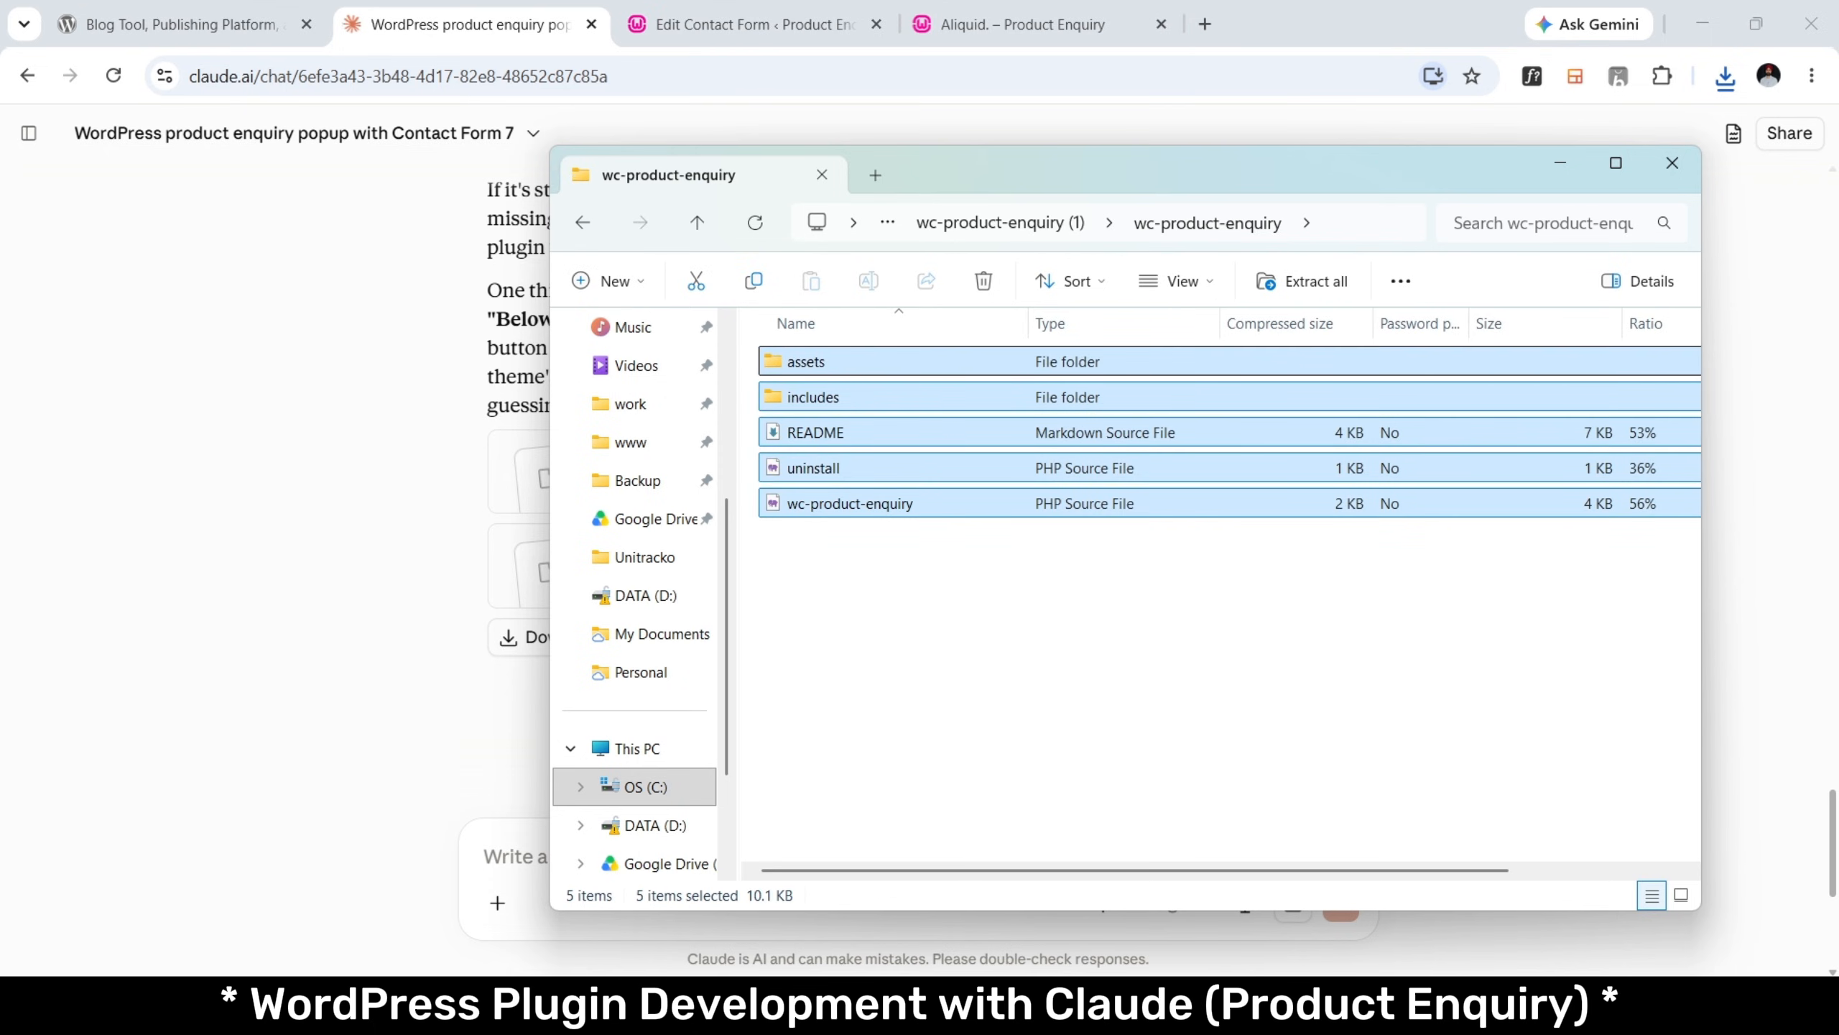
Replace all files in the site's wp-content/plugins/wc-product-enquiry folder with the copied ones.
mouse_move(1079, 1014)
left_click(1010, 877)
key("Return")
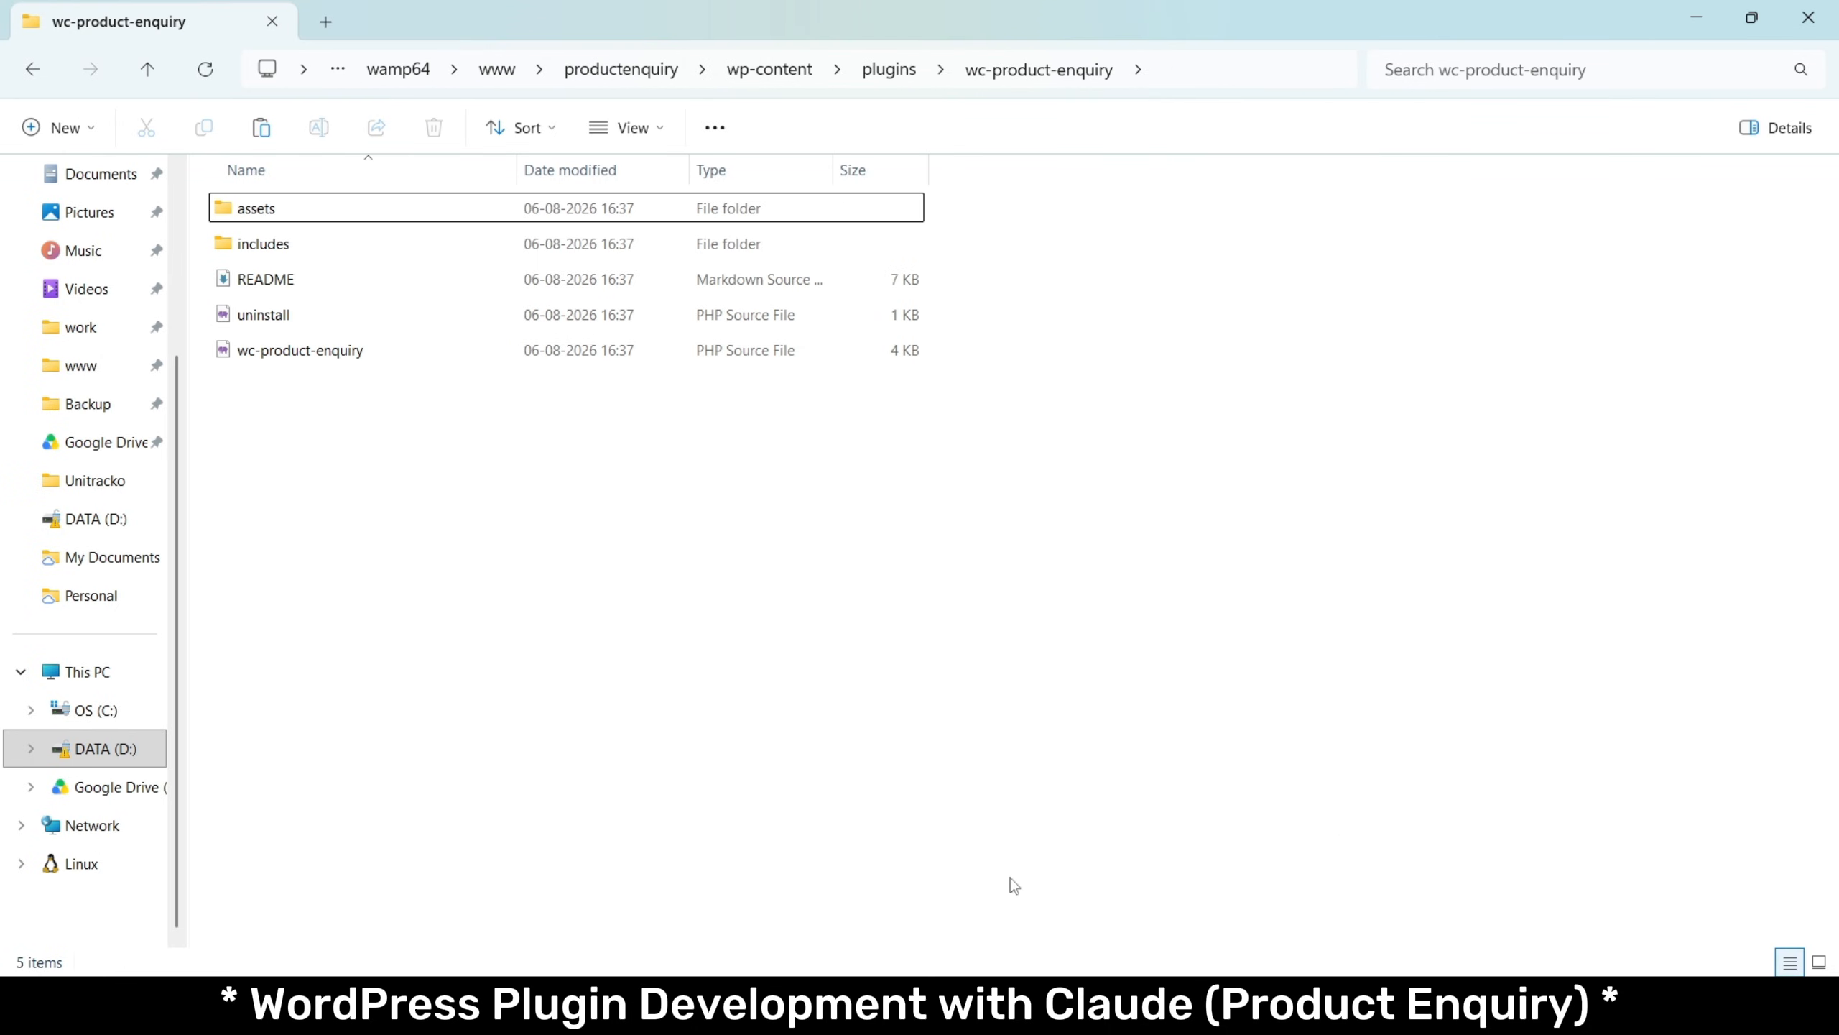
key("ctrl+a")
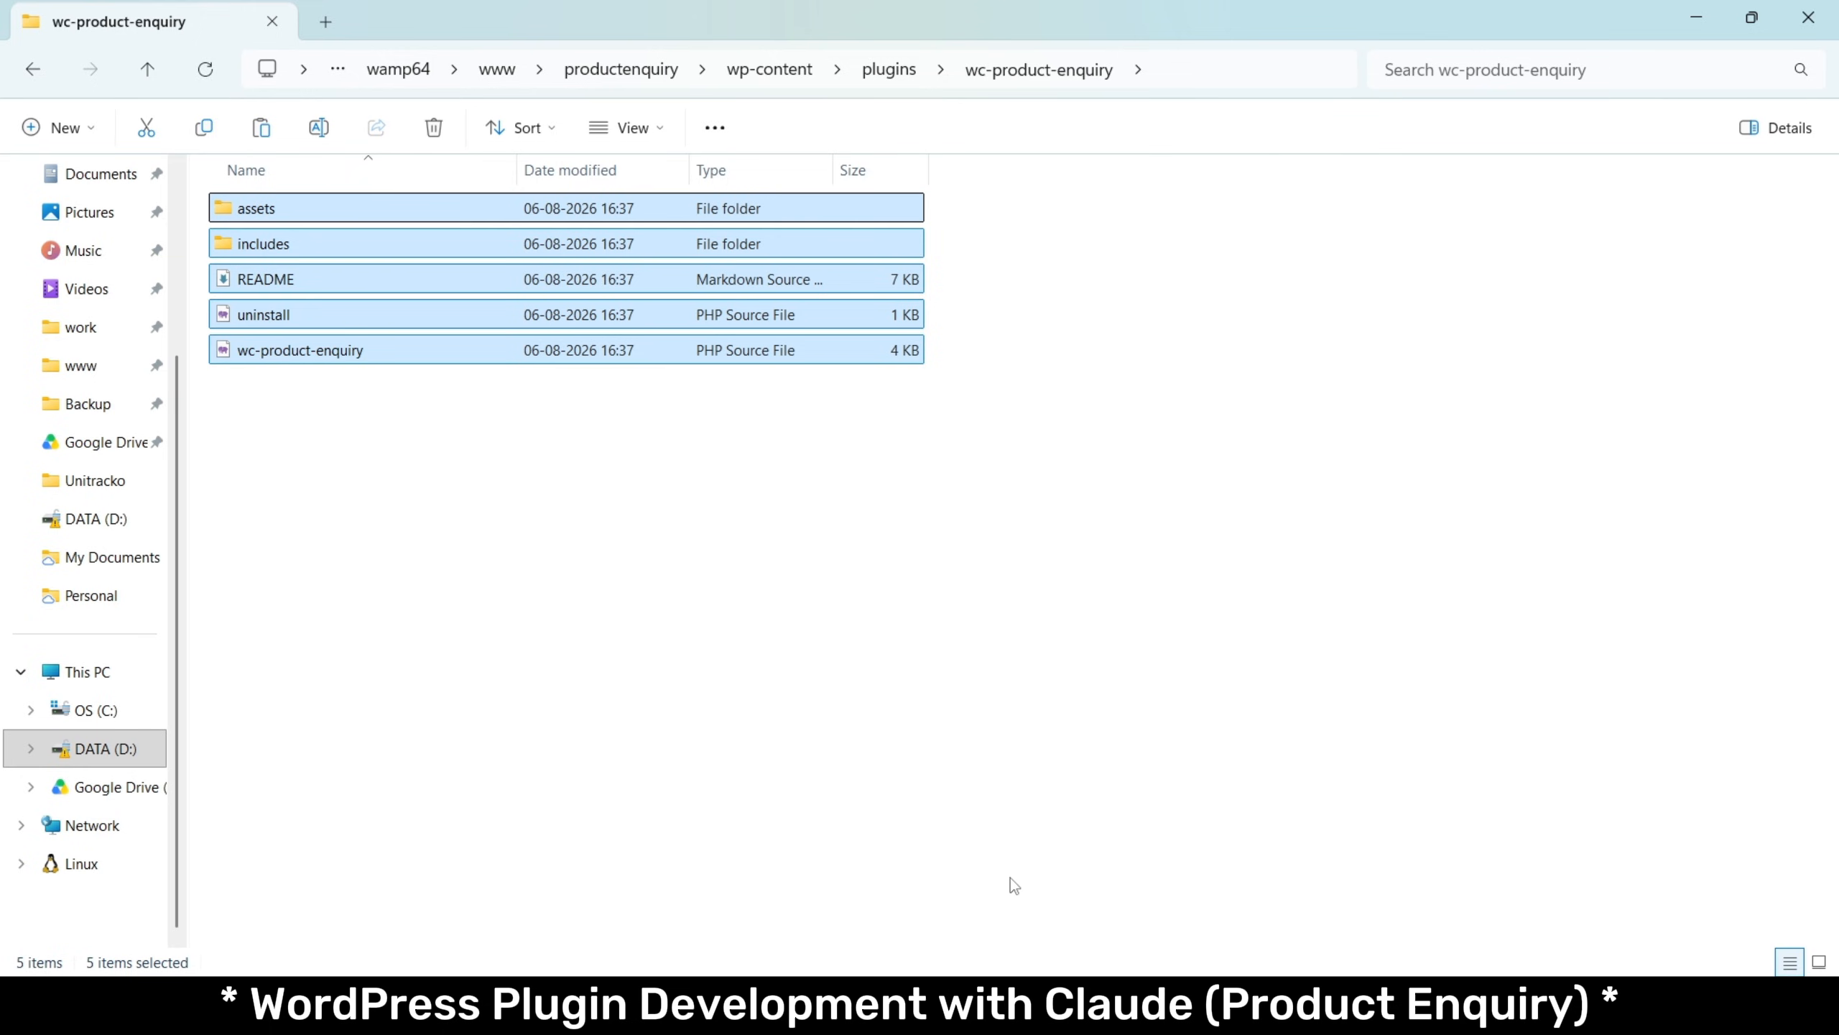
key("Delete")
key("ctrl+v")
Switch back to the logged-in Chrome window, reload the Aliquid. product page and close the developer tools.
left_click(1187, 1007)
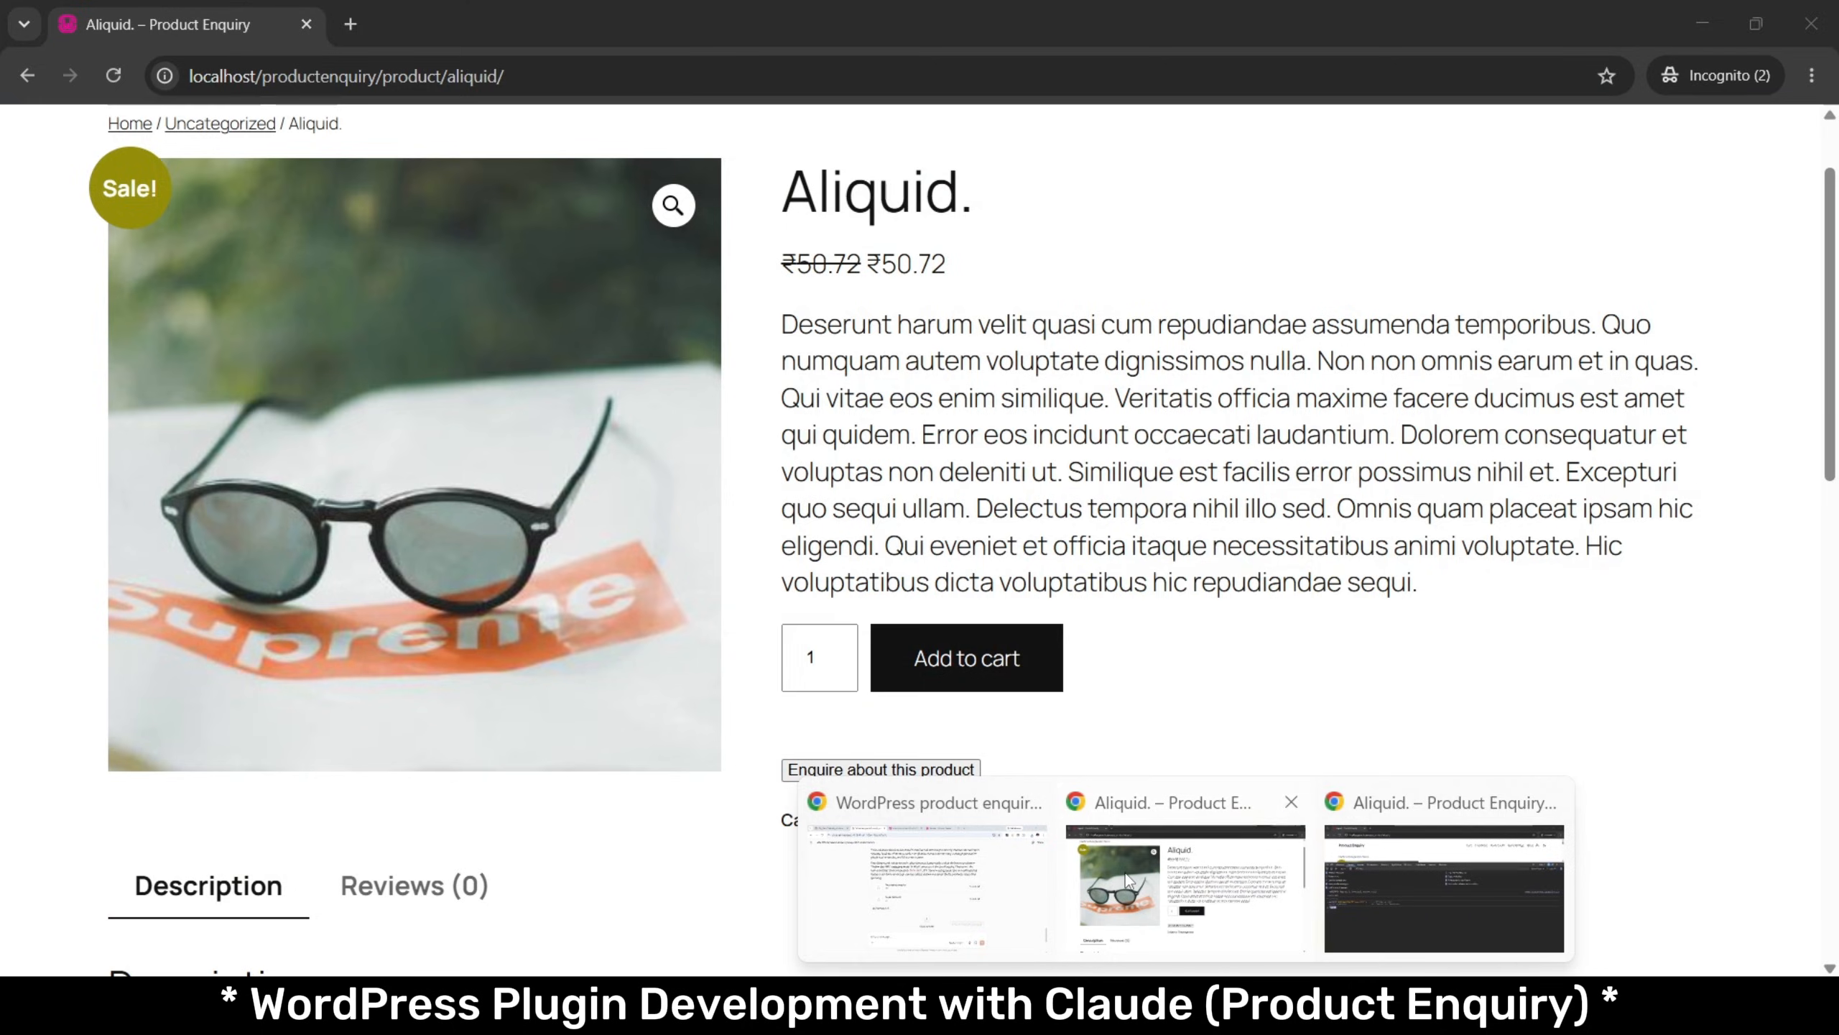
left_click(1119, 882)
key("alt+Tab")
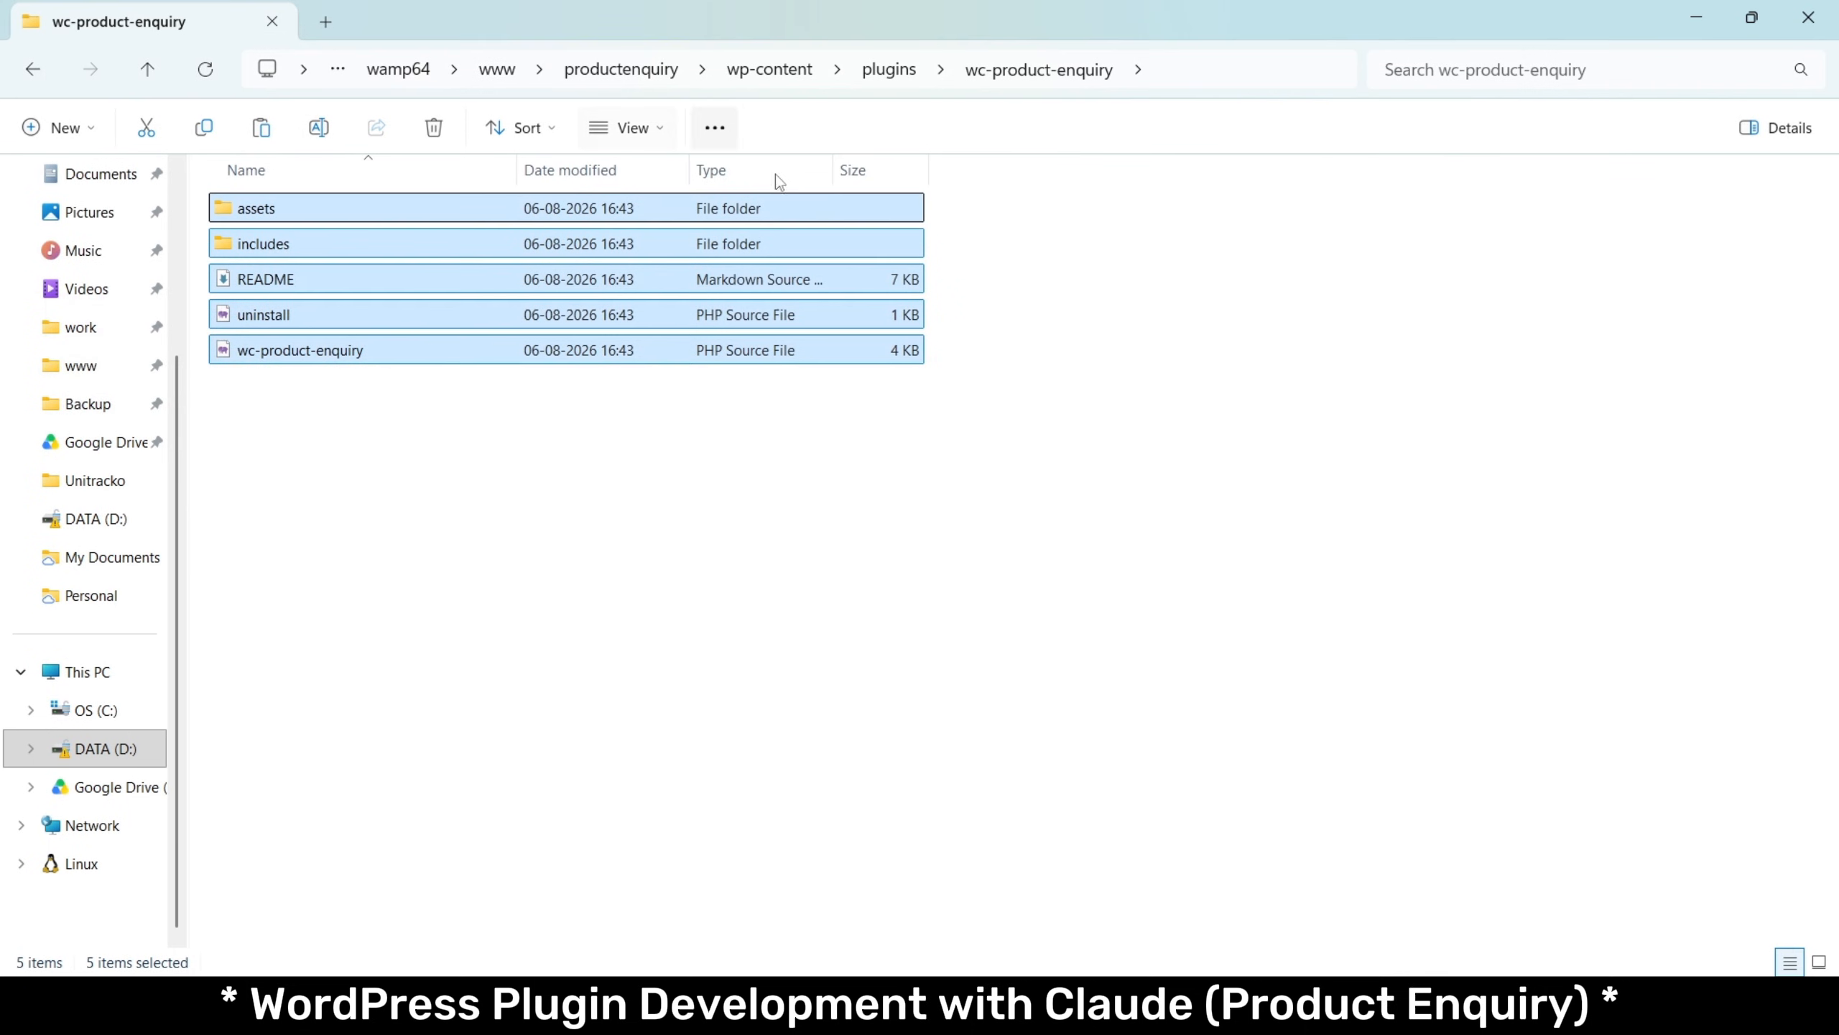
key("alt+Tab")
key("Tab")
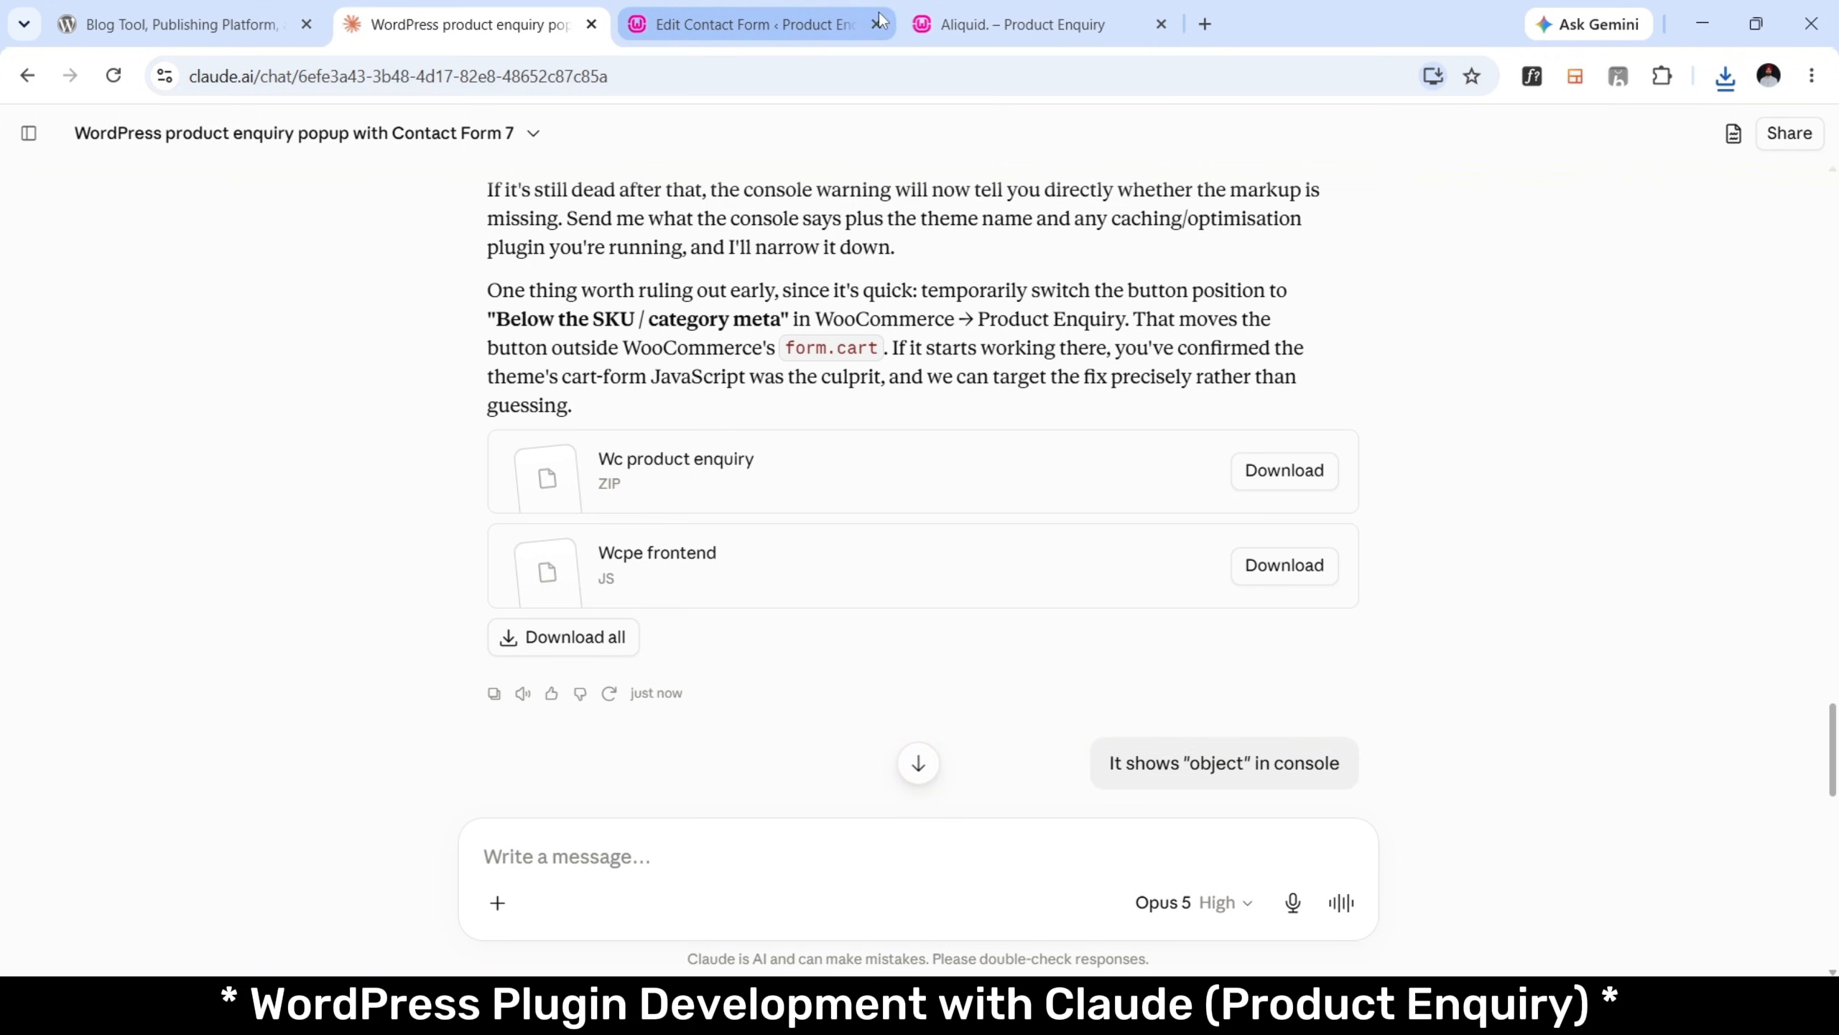
left_click(1008, 17)
key("F5")
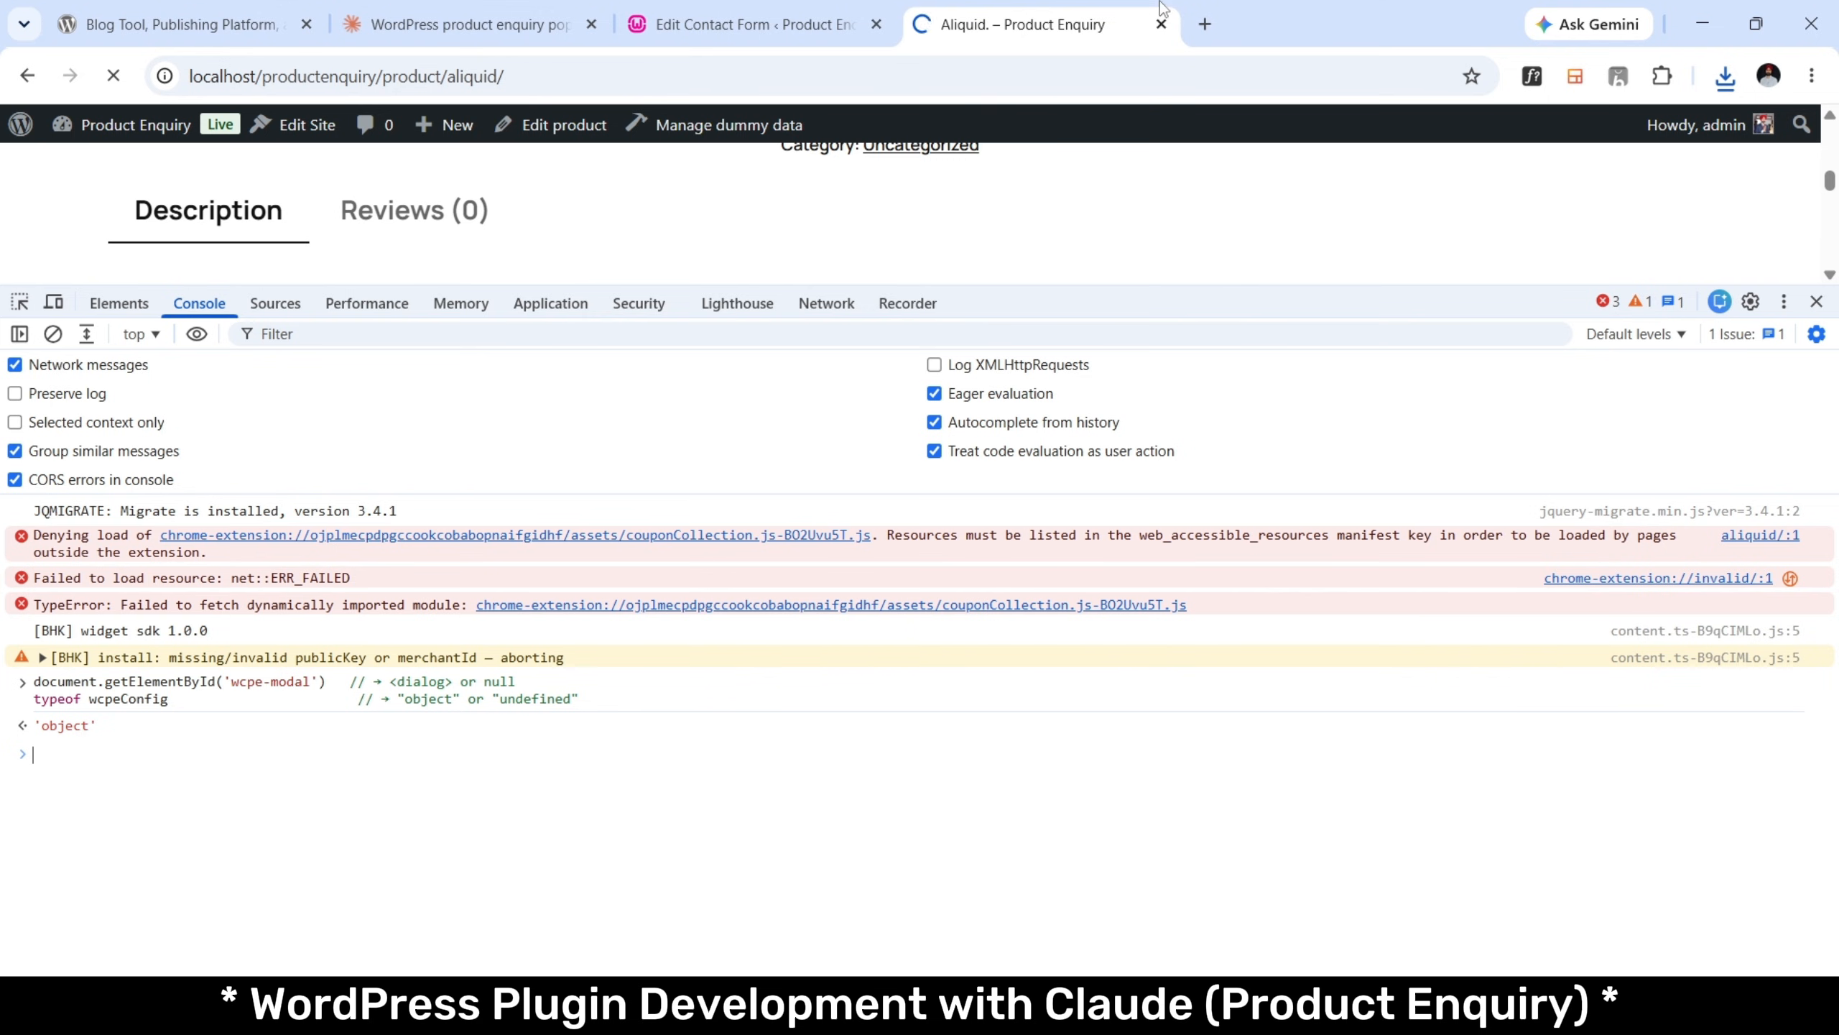
left_click(1817, 301)
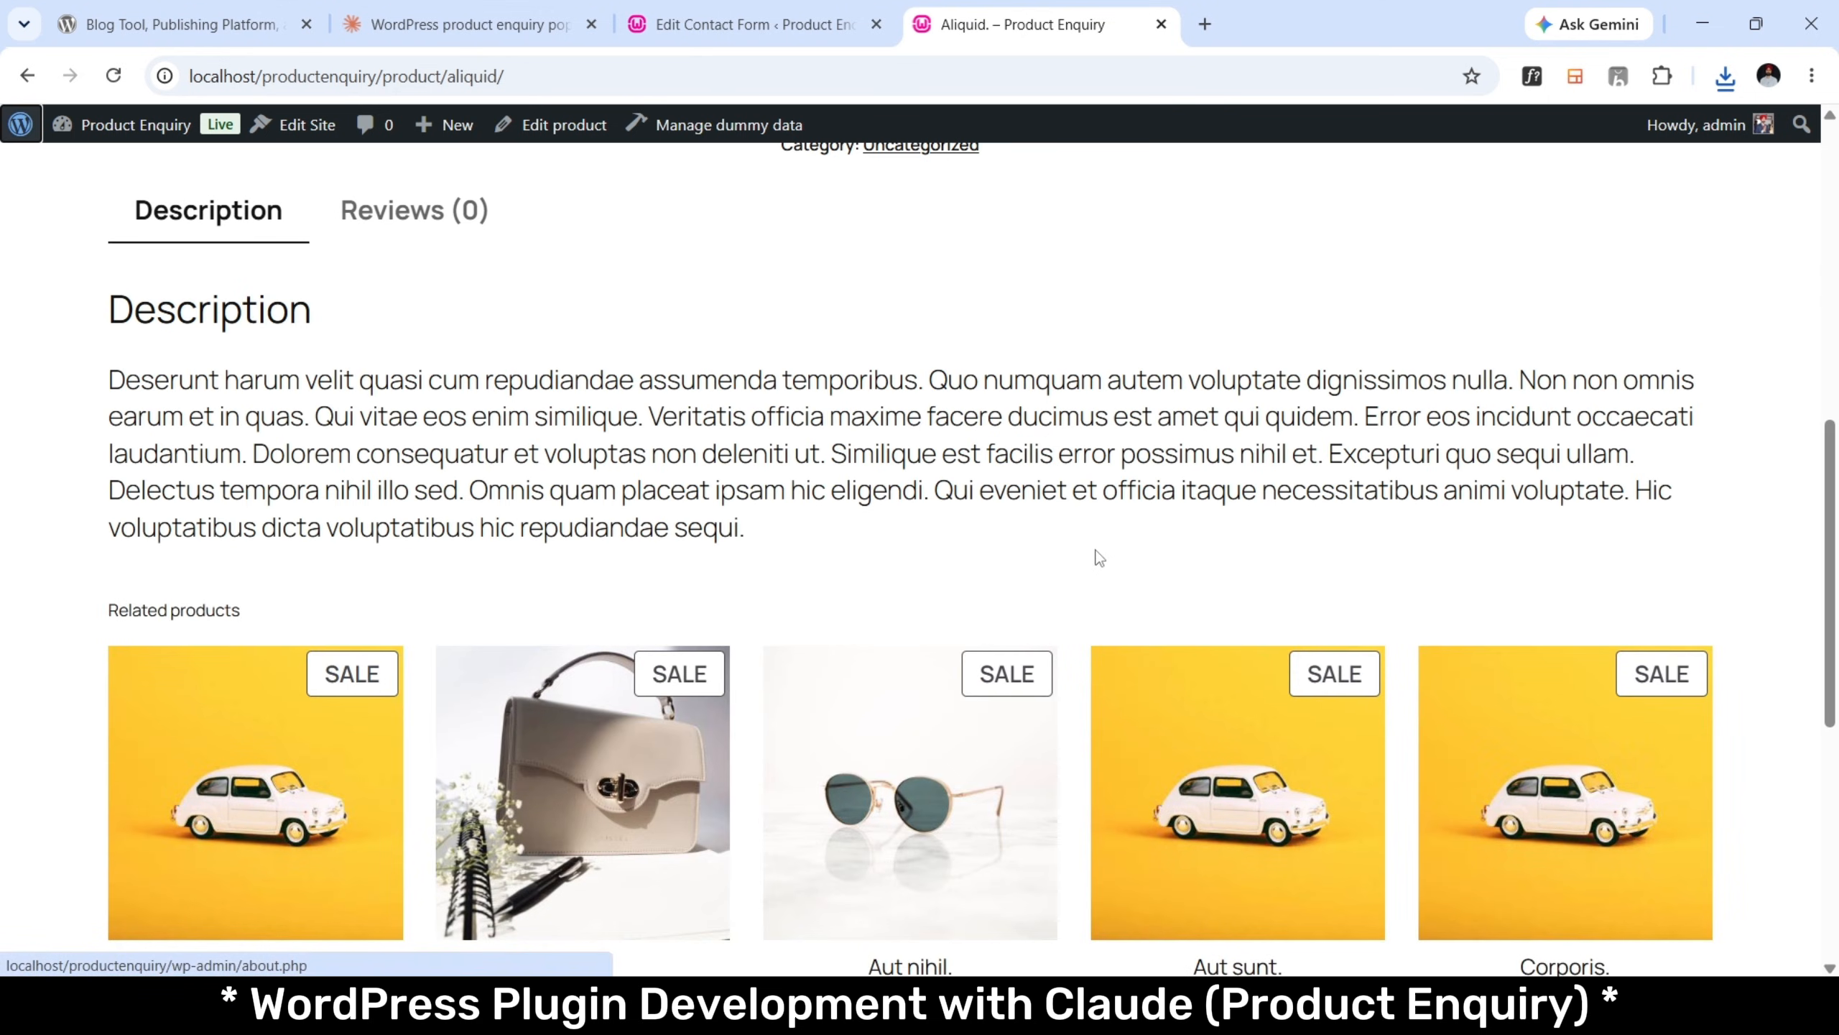
Open the product enquiry popup on the Aliquid. page and check the product name in its header.
scroll(1096, 554, "up", 6)
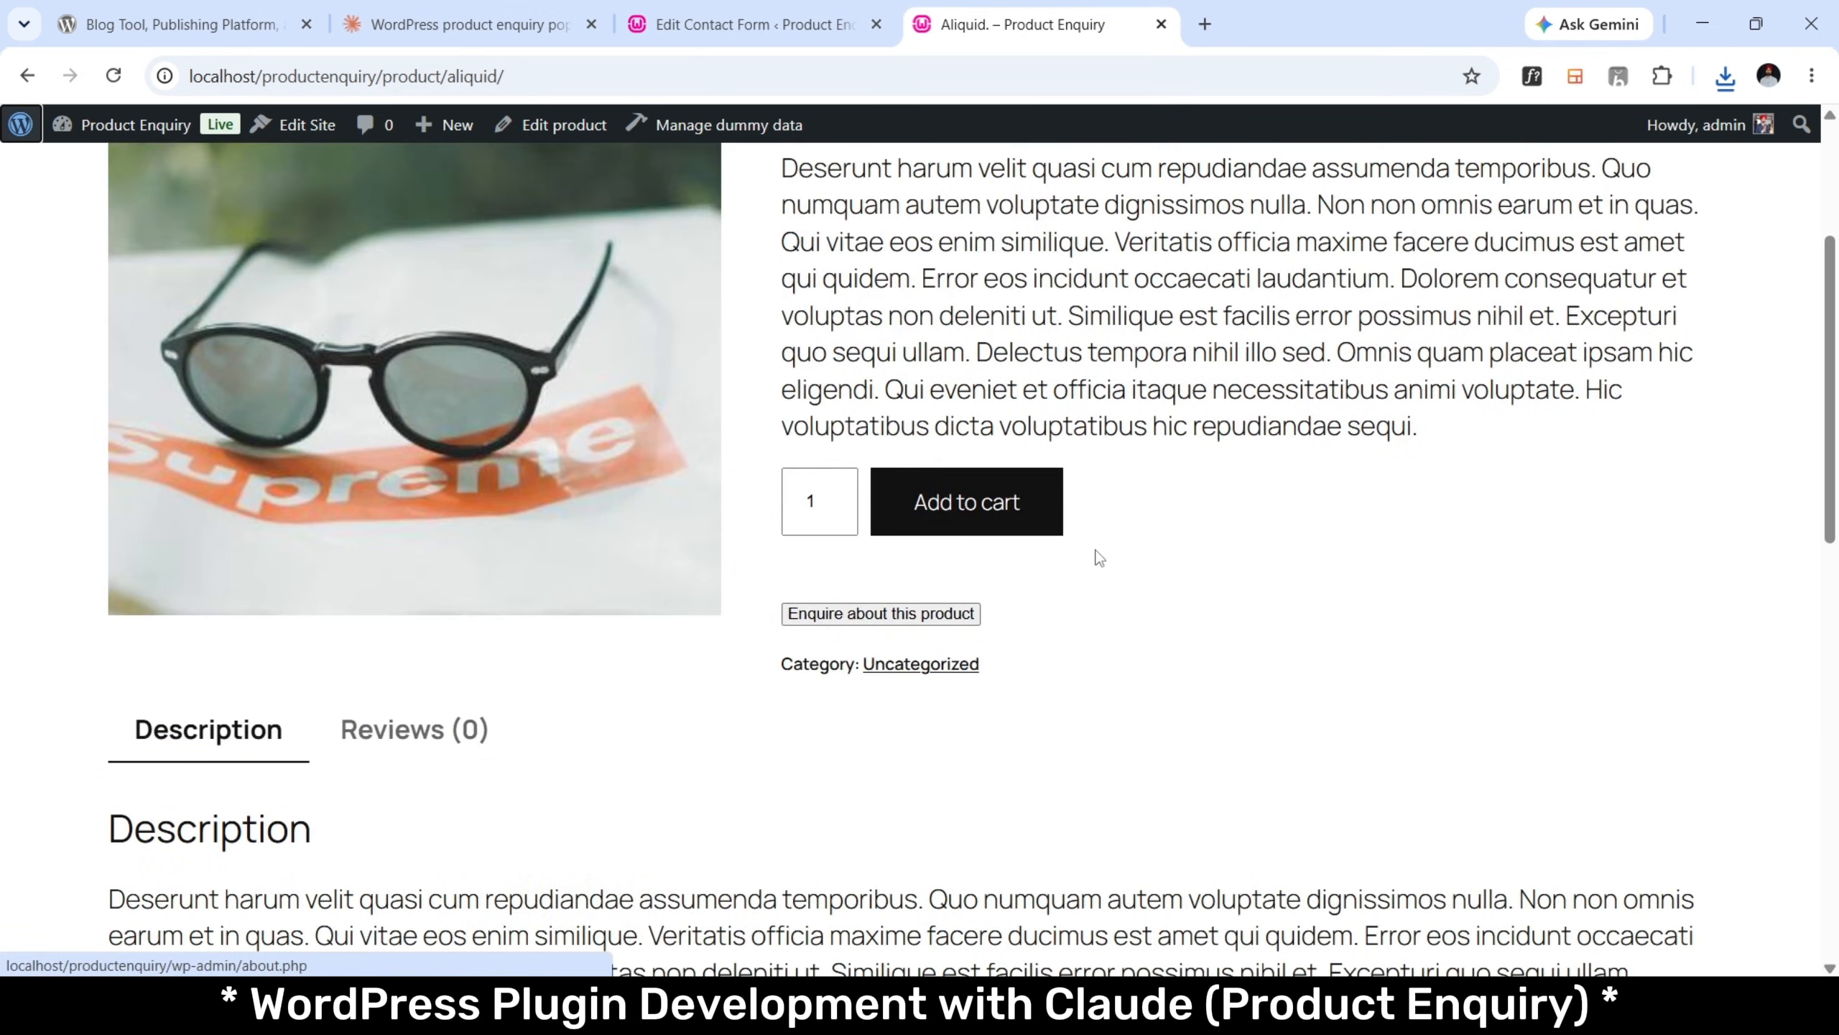
left_click(894, 615)
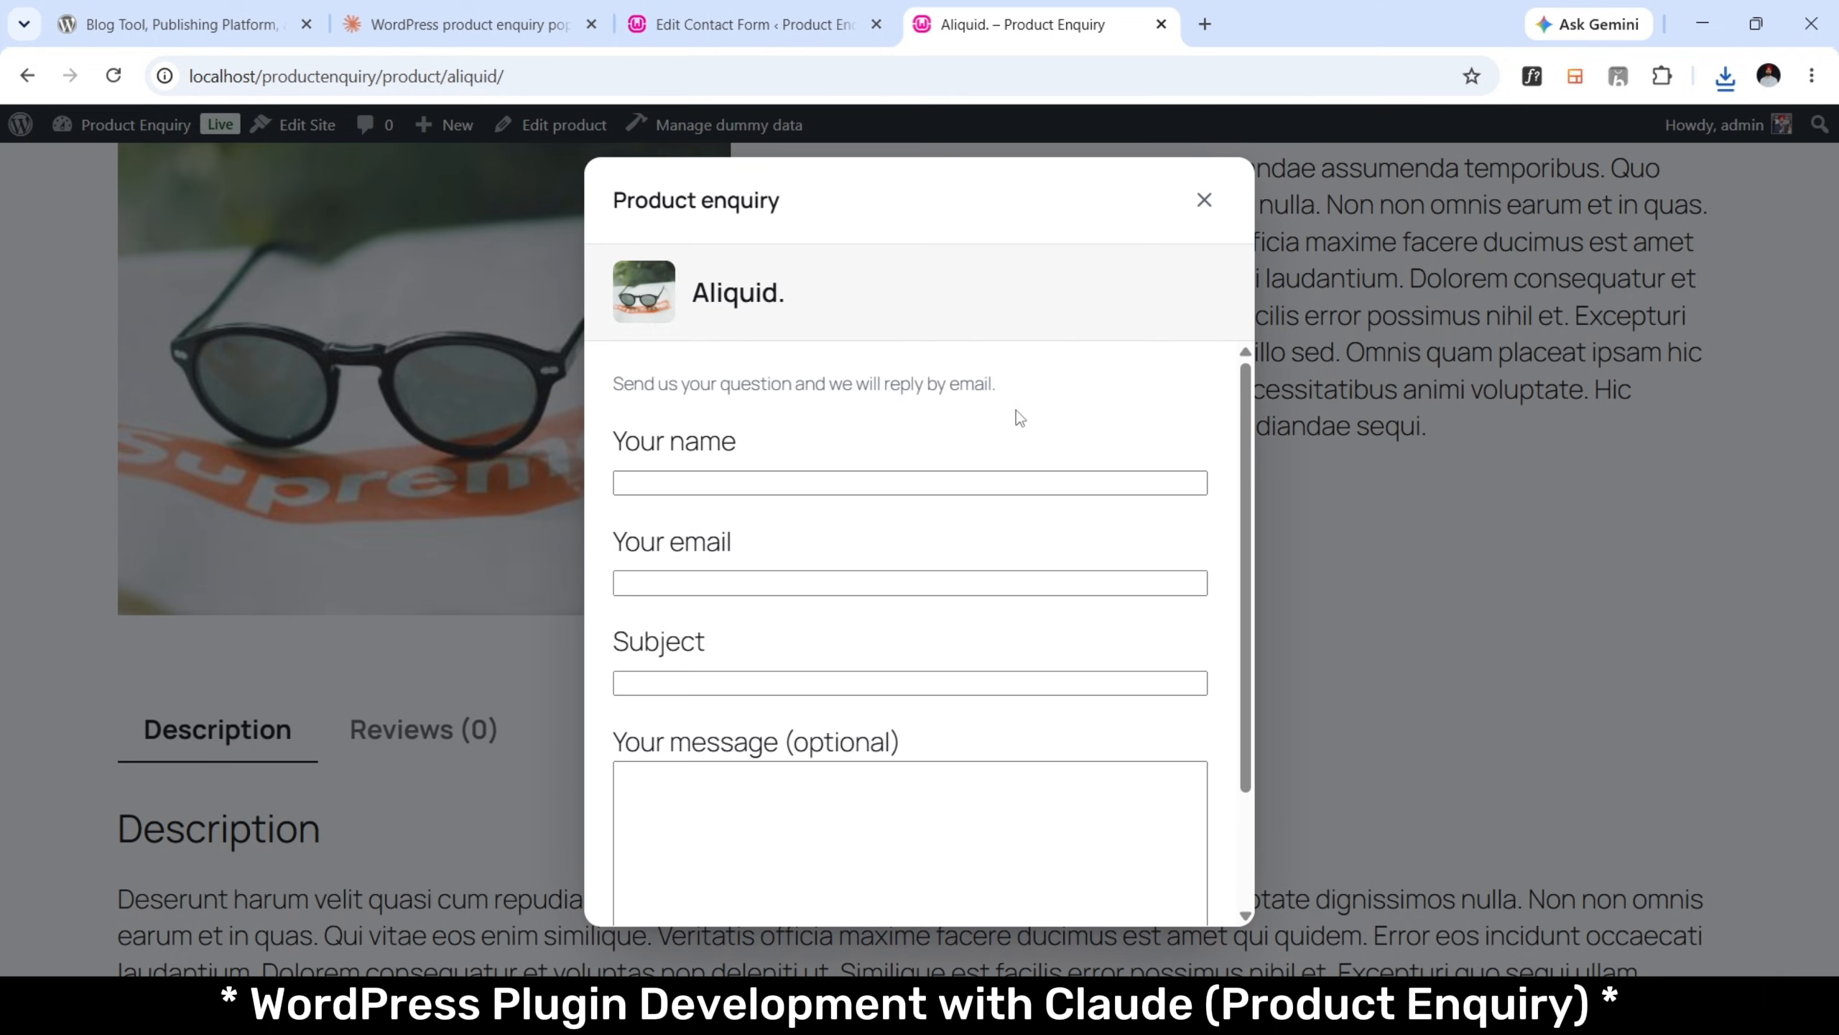
double_click(734, 289)
left_click(733, 289)
Fill in the enquiry form with the saved name and email, subject "Product Testing" and message "Let me know, how it works?".
left_click(806, 478)
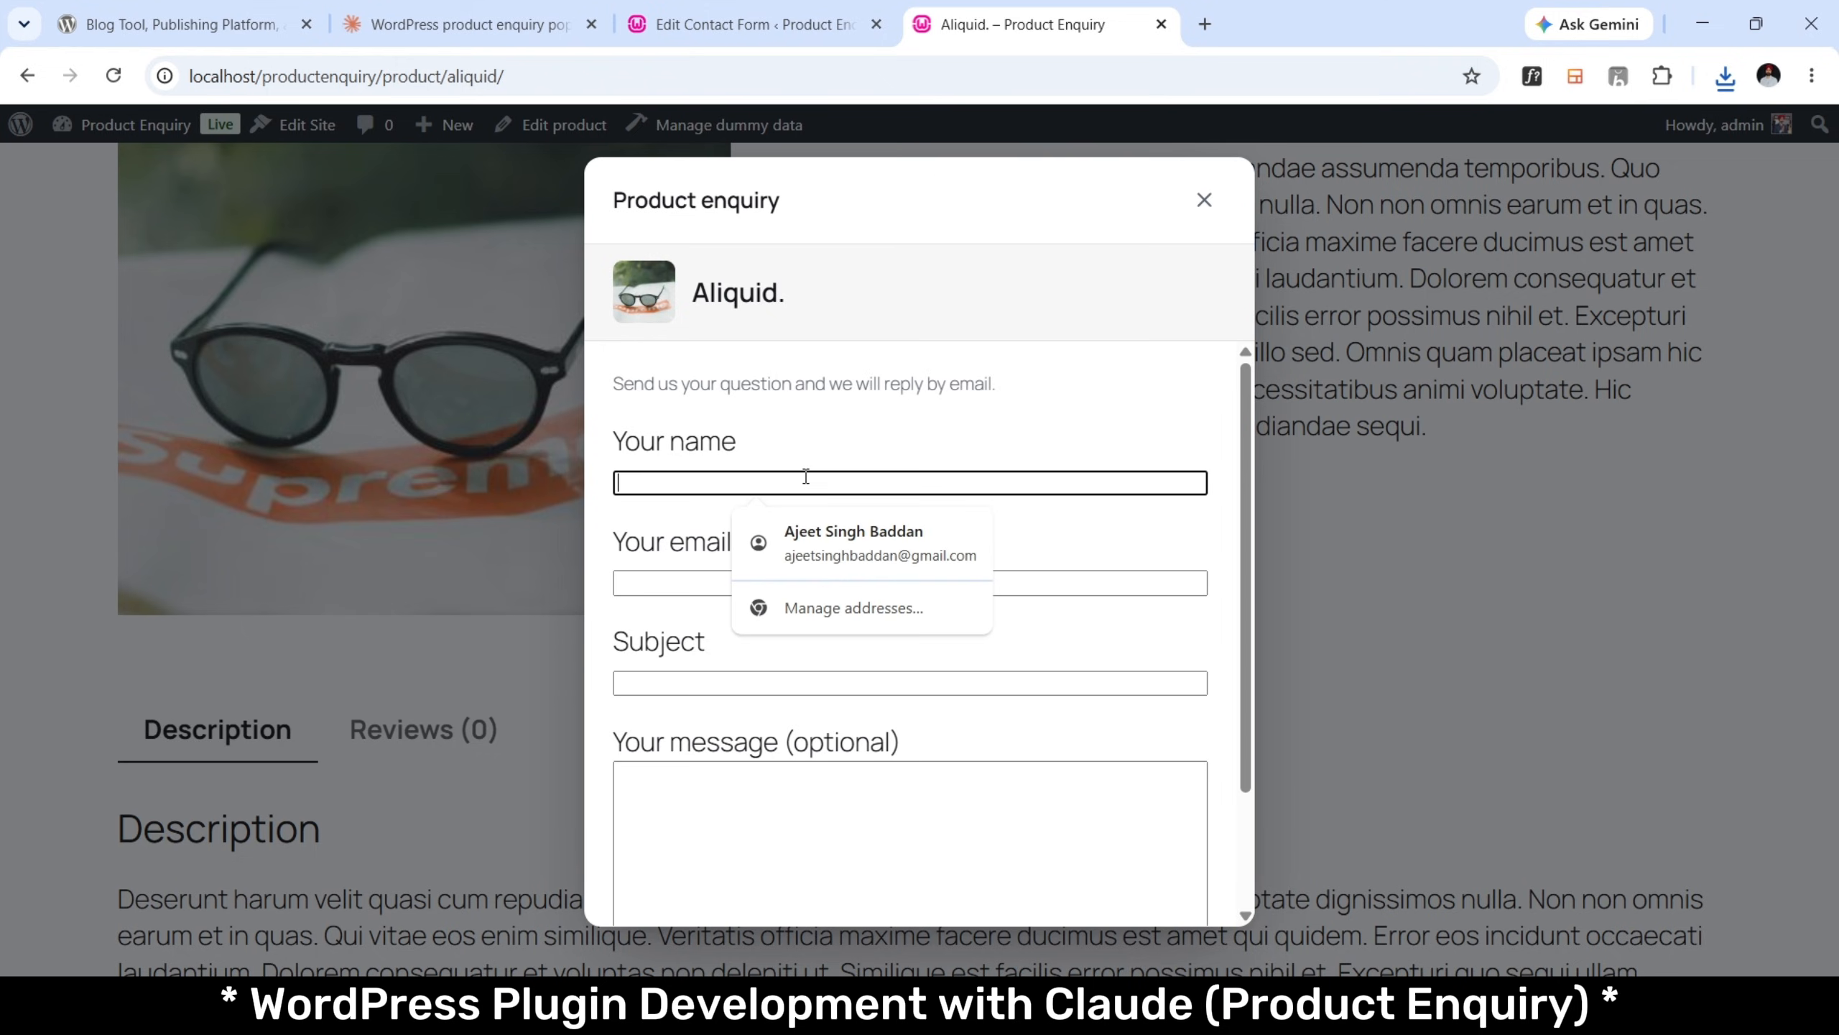
left_click(886, 537)
left_click(899, 675)
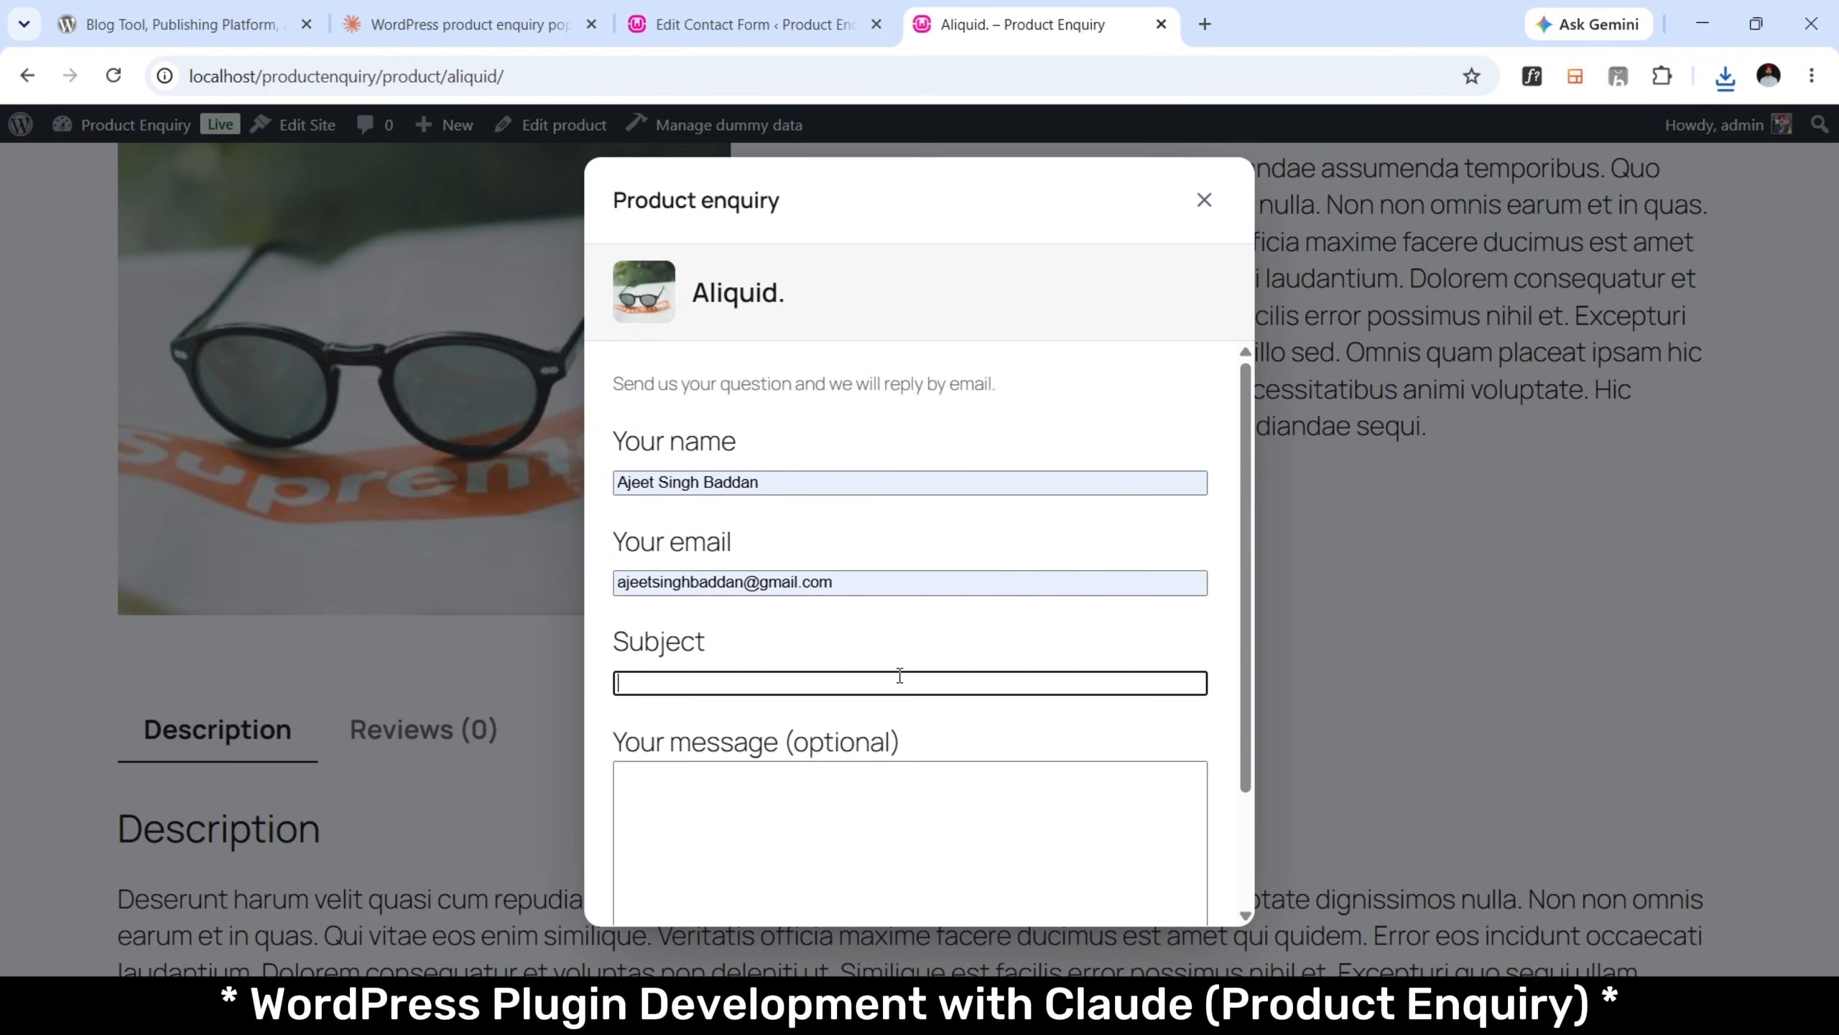
type("Product Testing")
key("Tab")
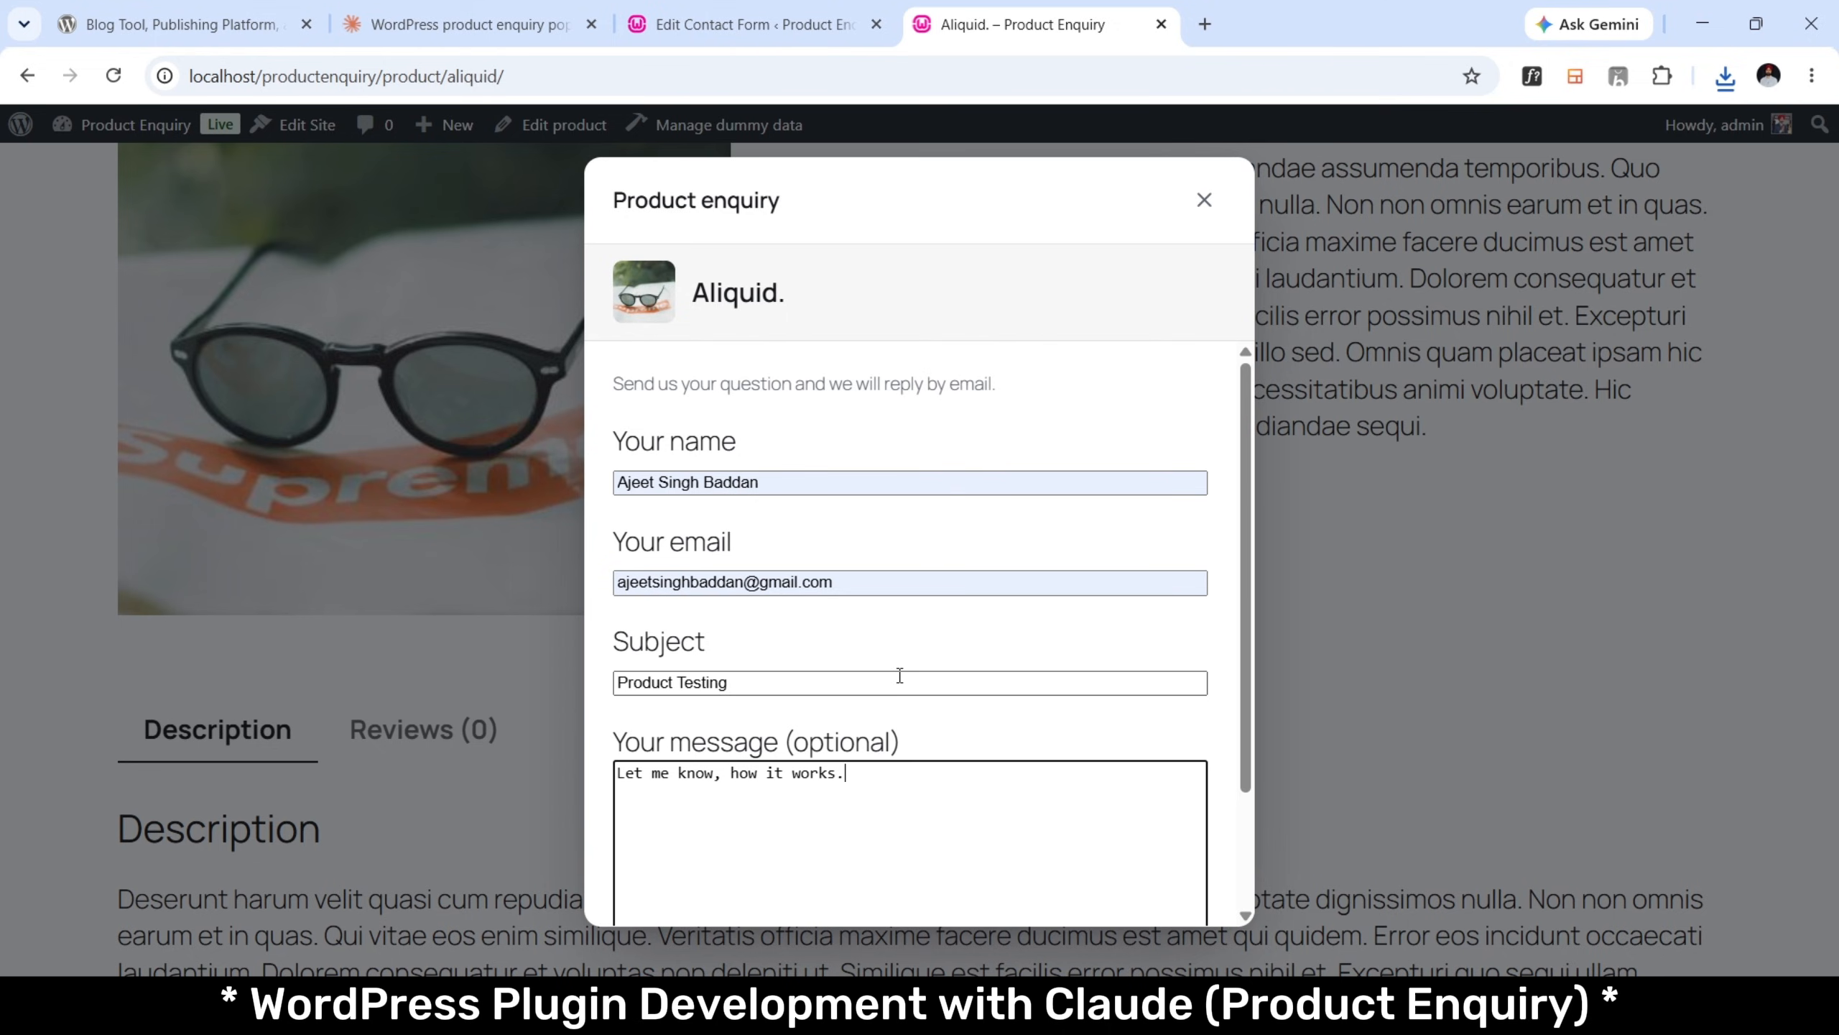
Submit the product enquiry form and check the response below it.
scroll(900, 675, "down", 2)
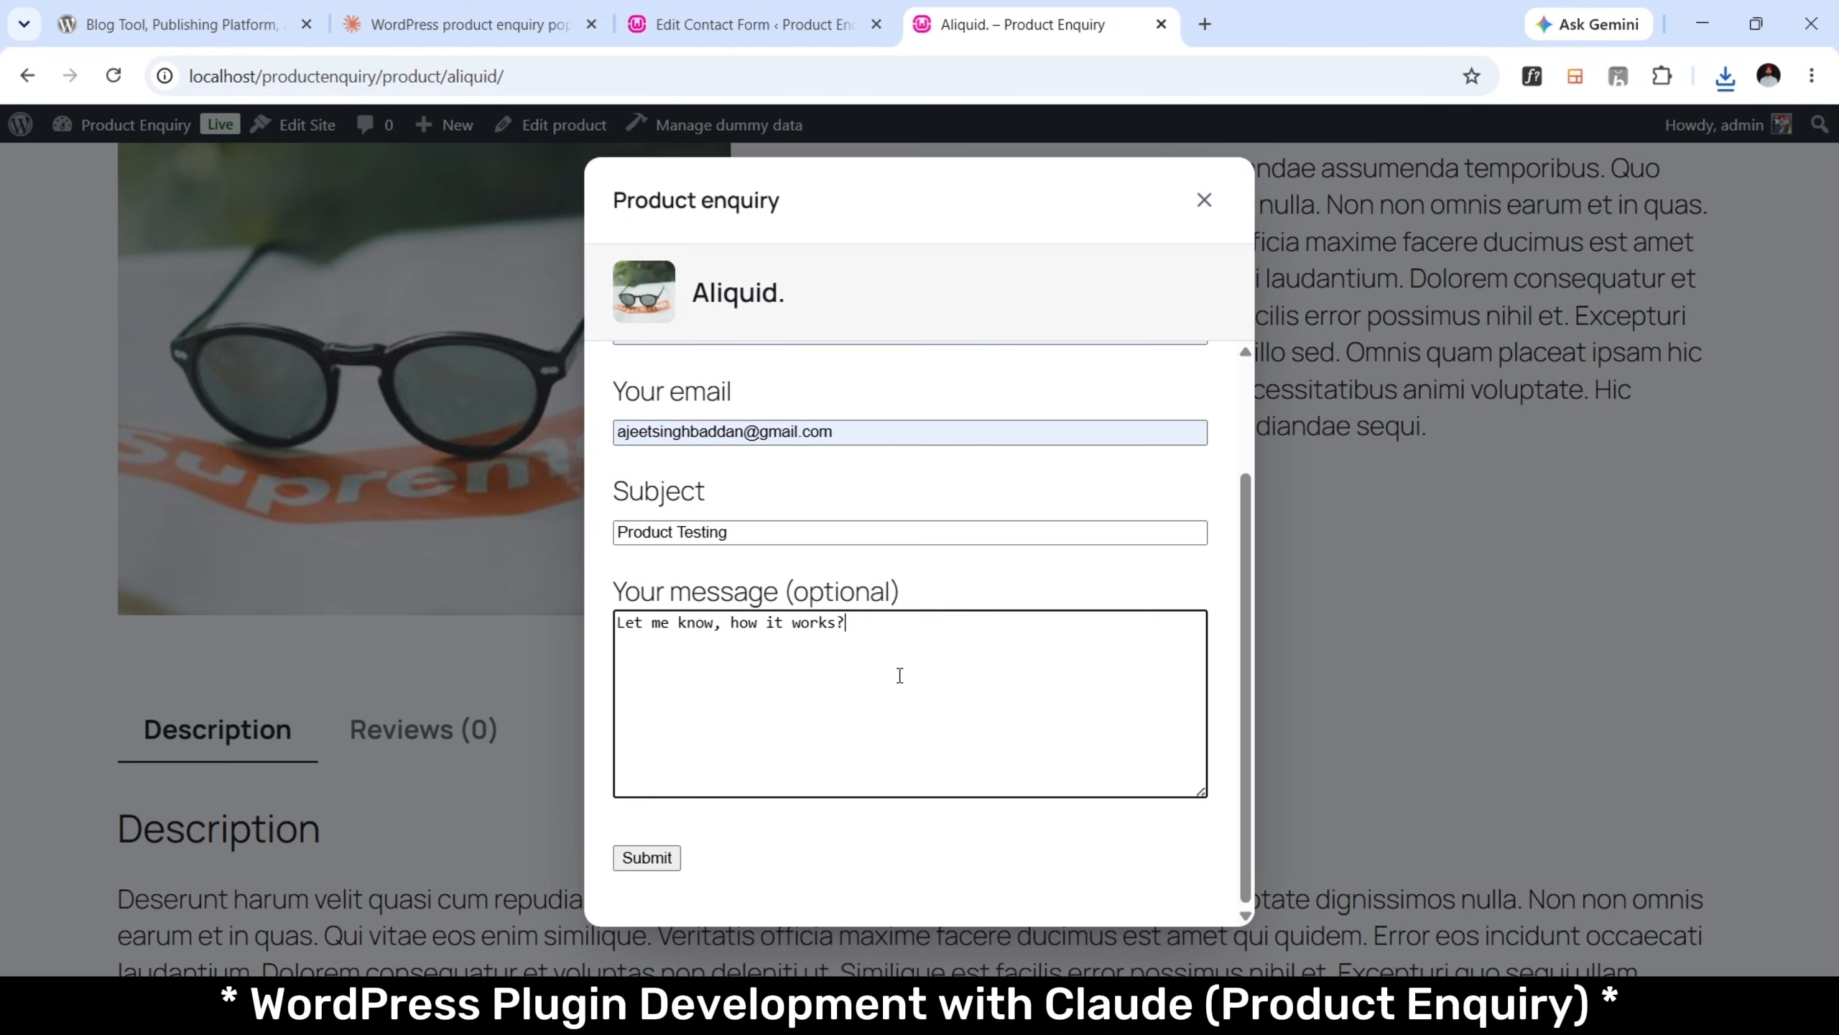
left_click(648, 860)
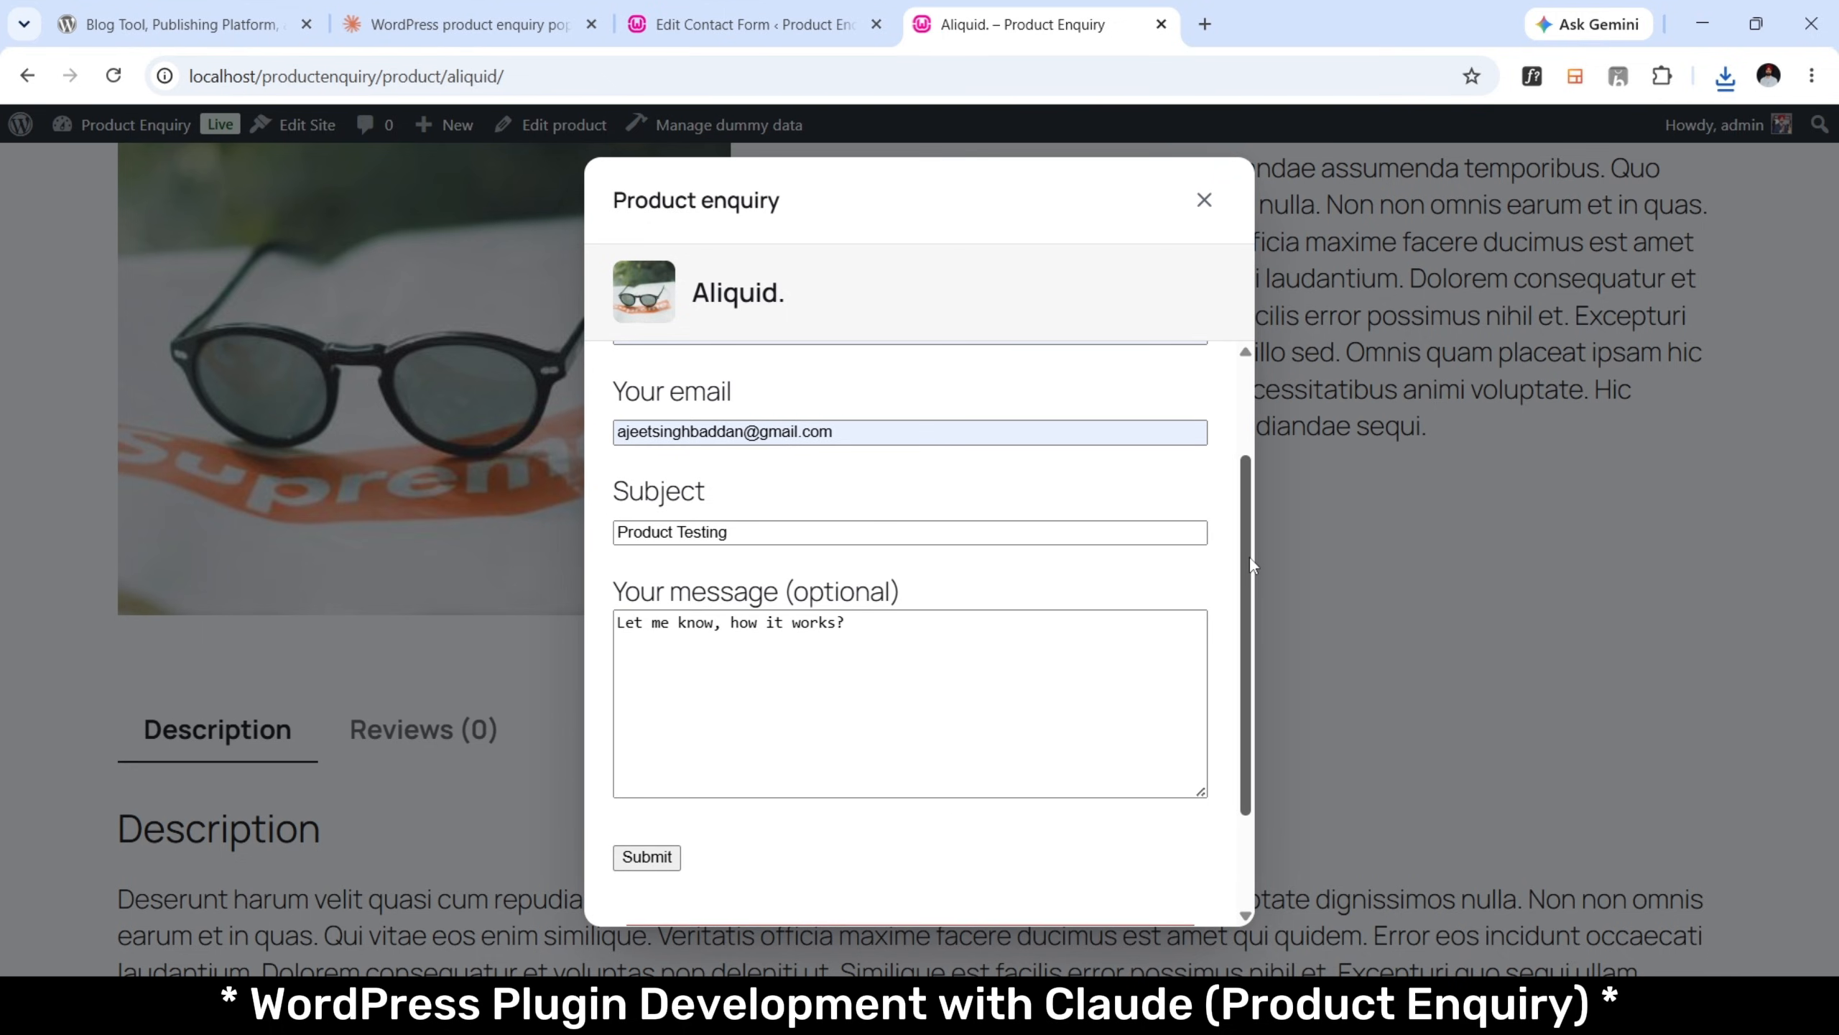
scroll(1109, 430, "up", 2)
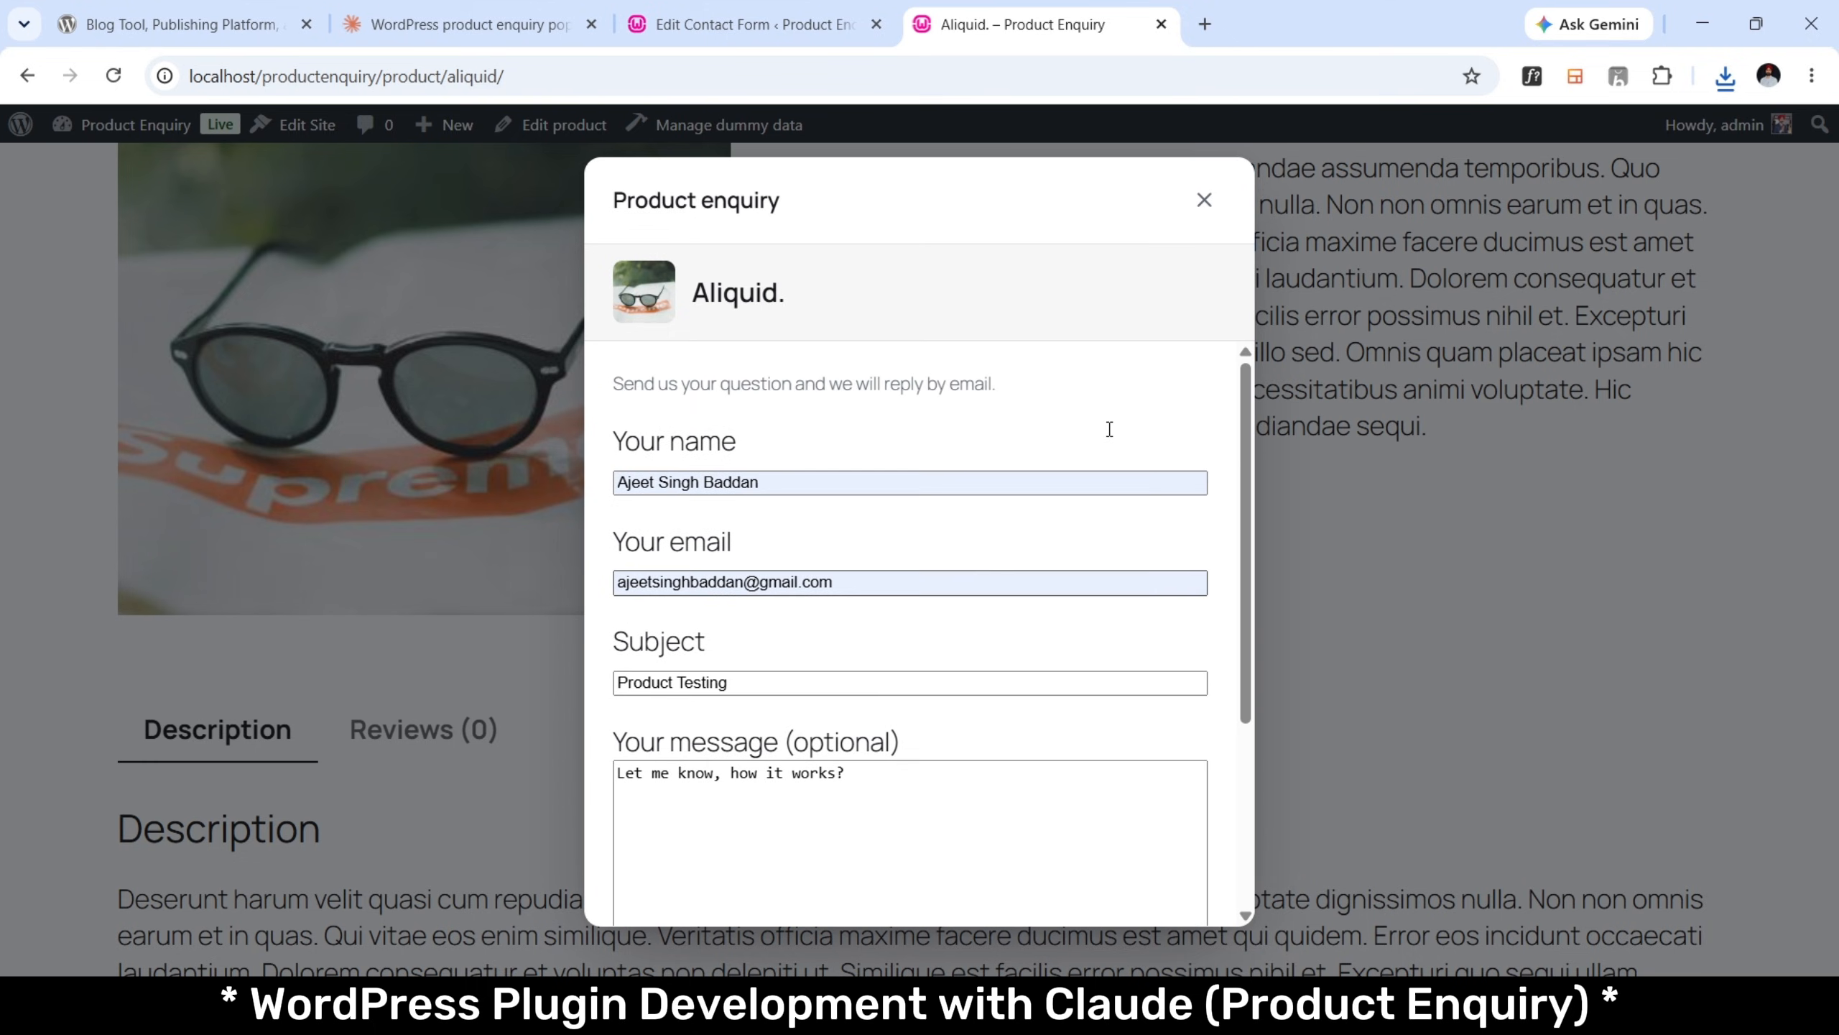
scroll(1109, 430, "down", 4)
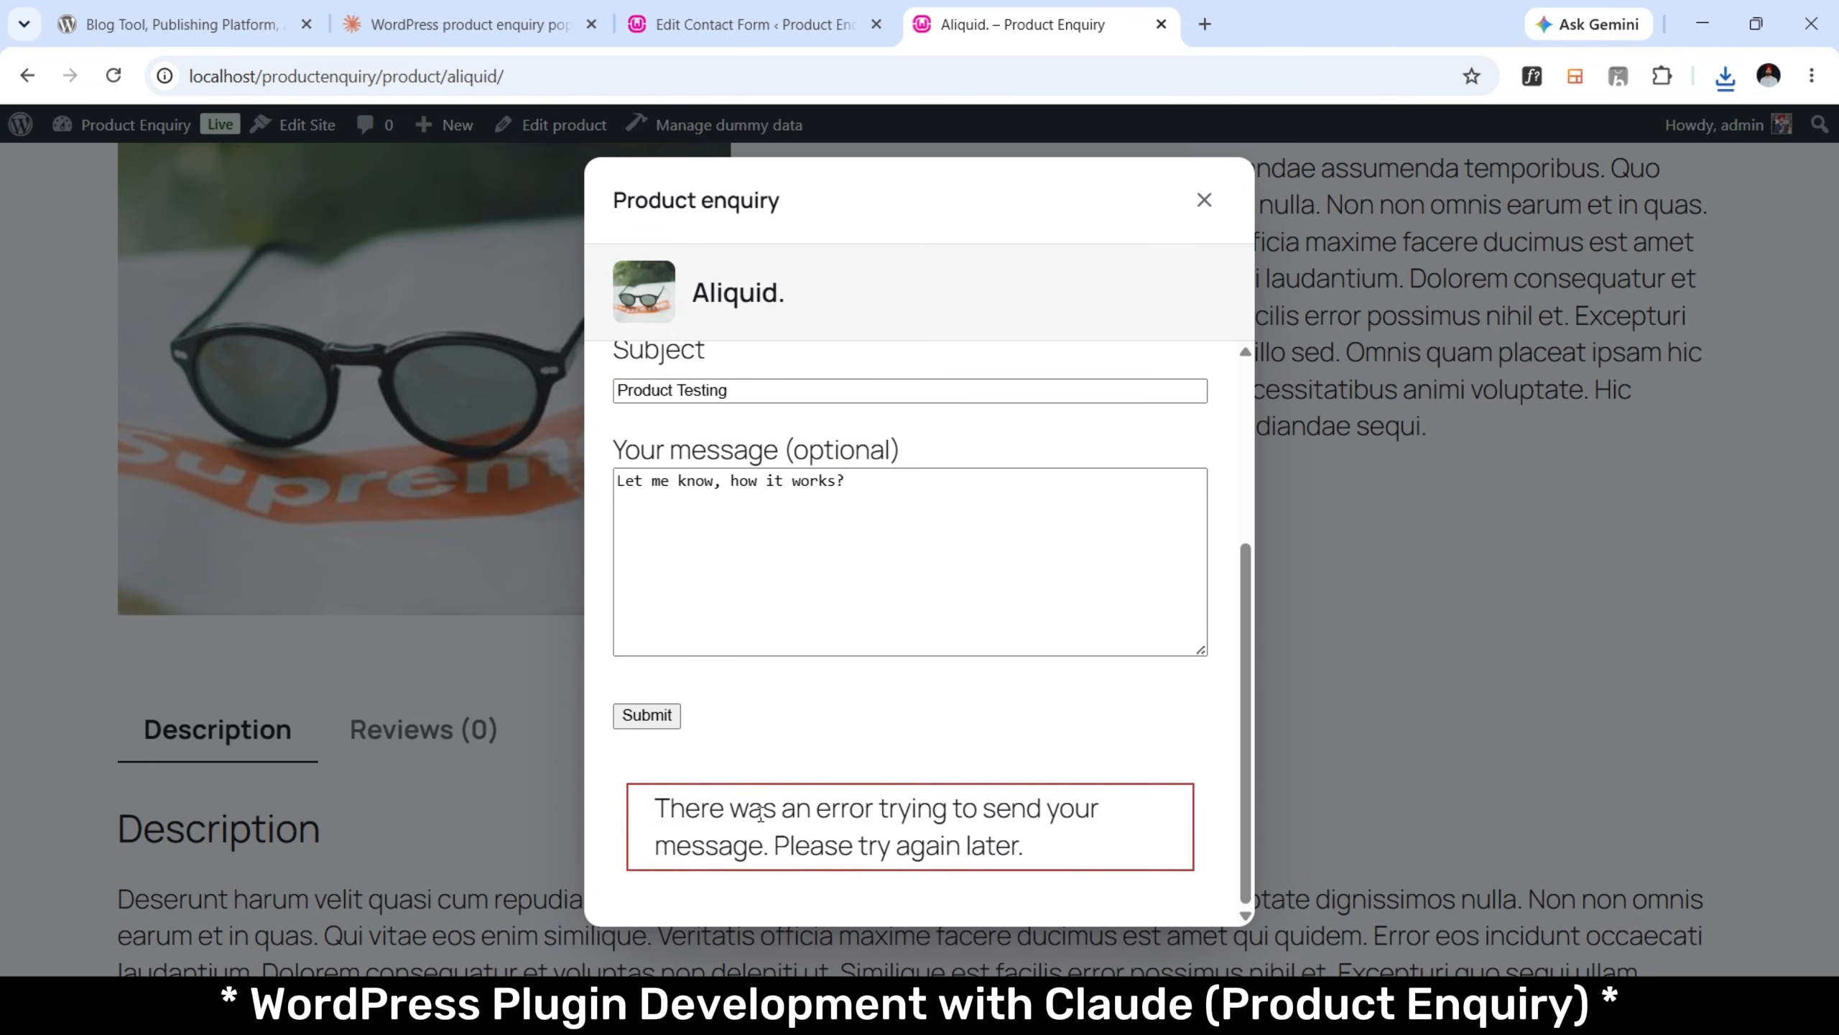
Review the Product Query form's mail settings and Claude's latest reply through to its end, returning to the product popup.
left_click(746, 24)
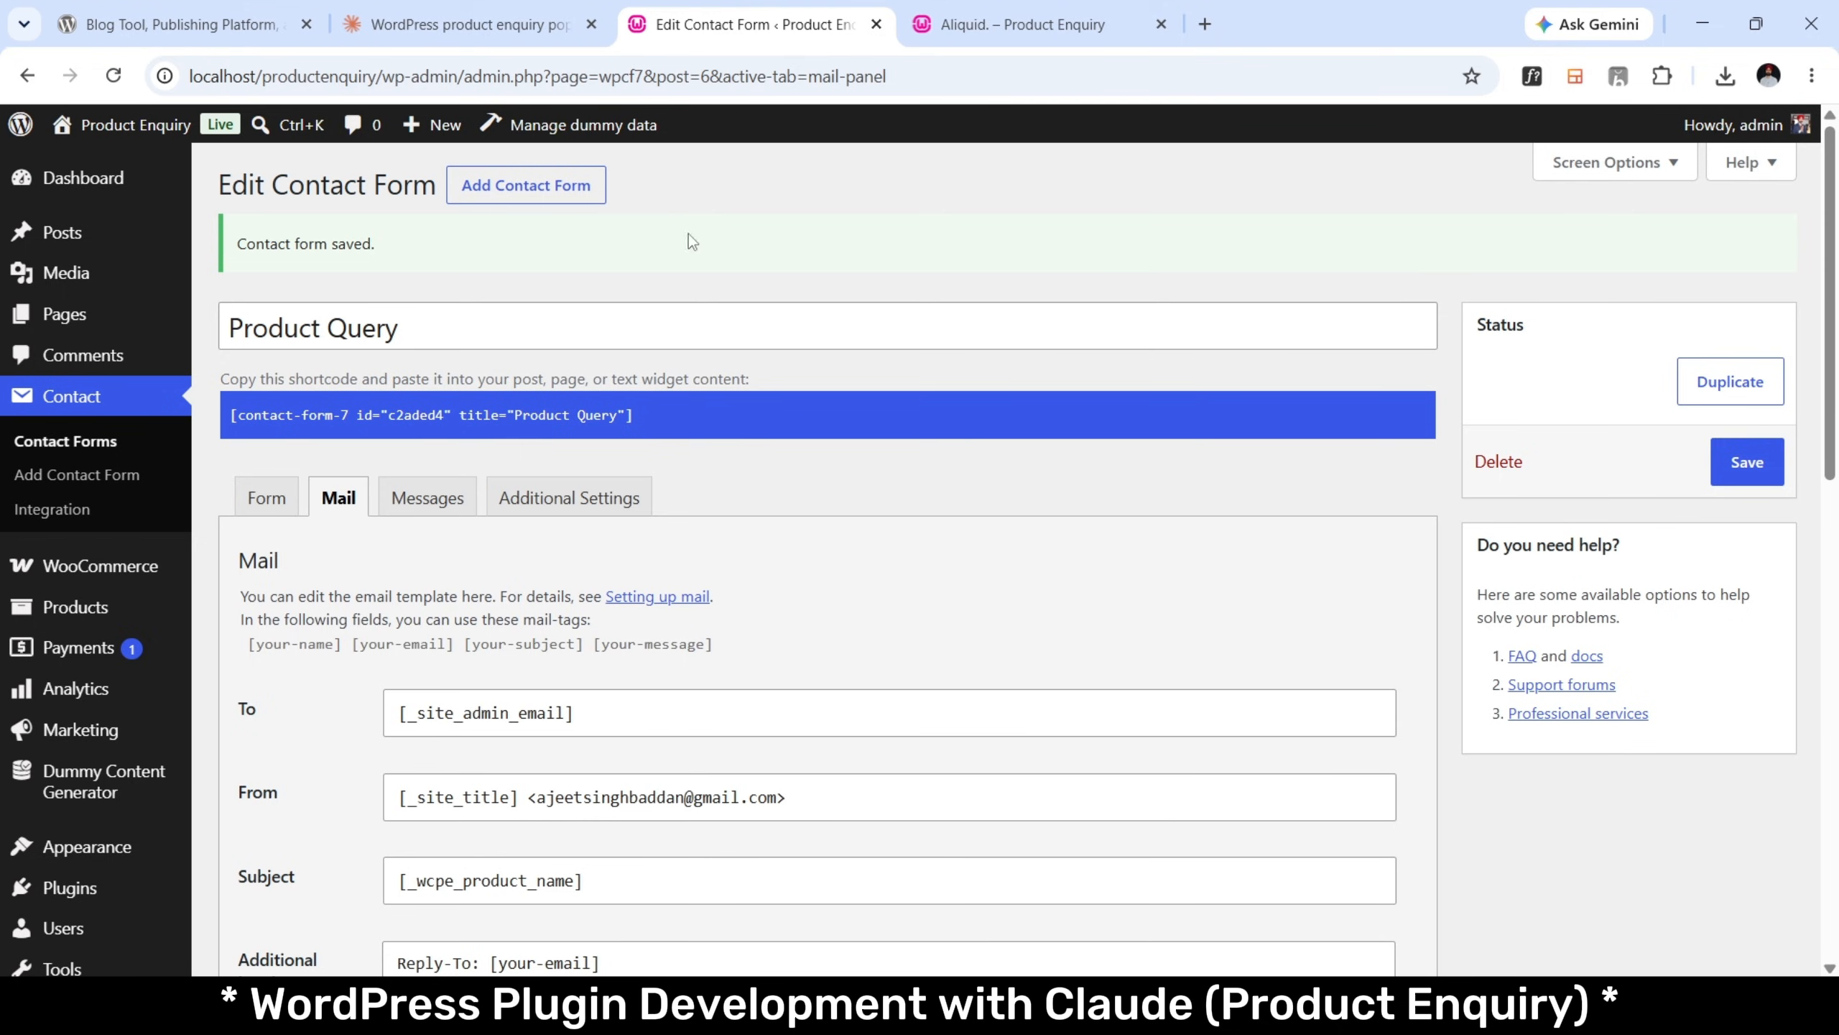
left_click(470, 23)
scroll(799, 562, "down", 10)
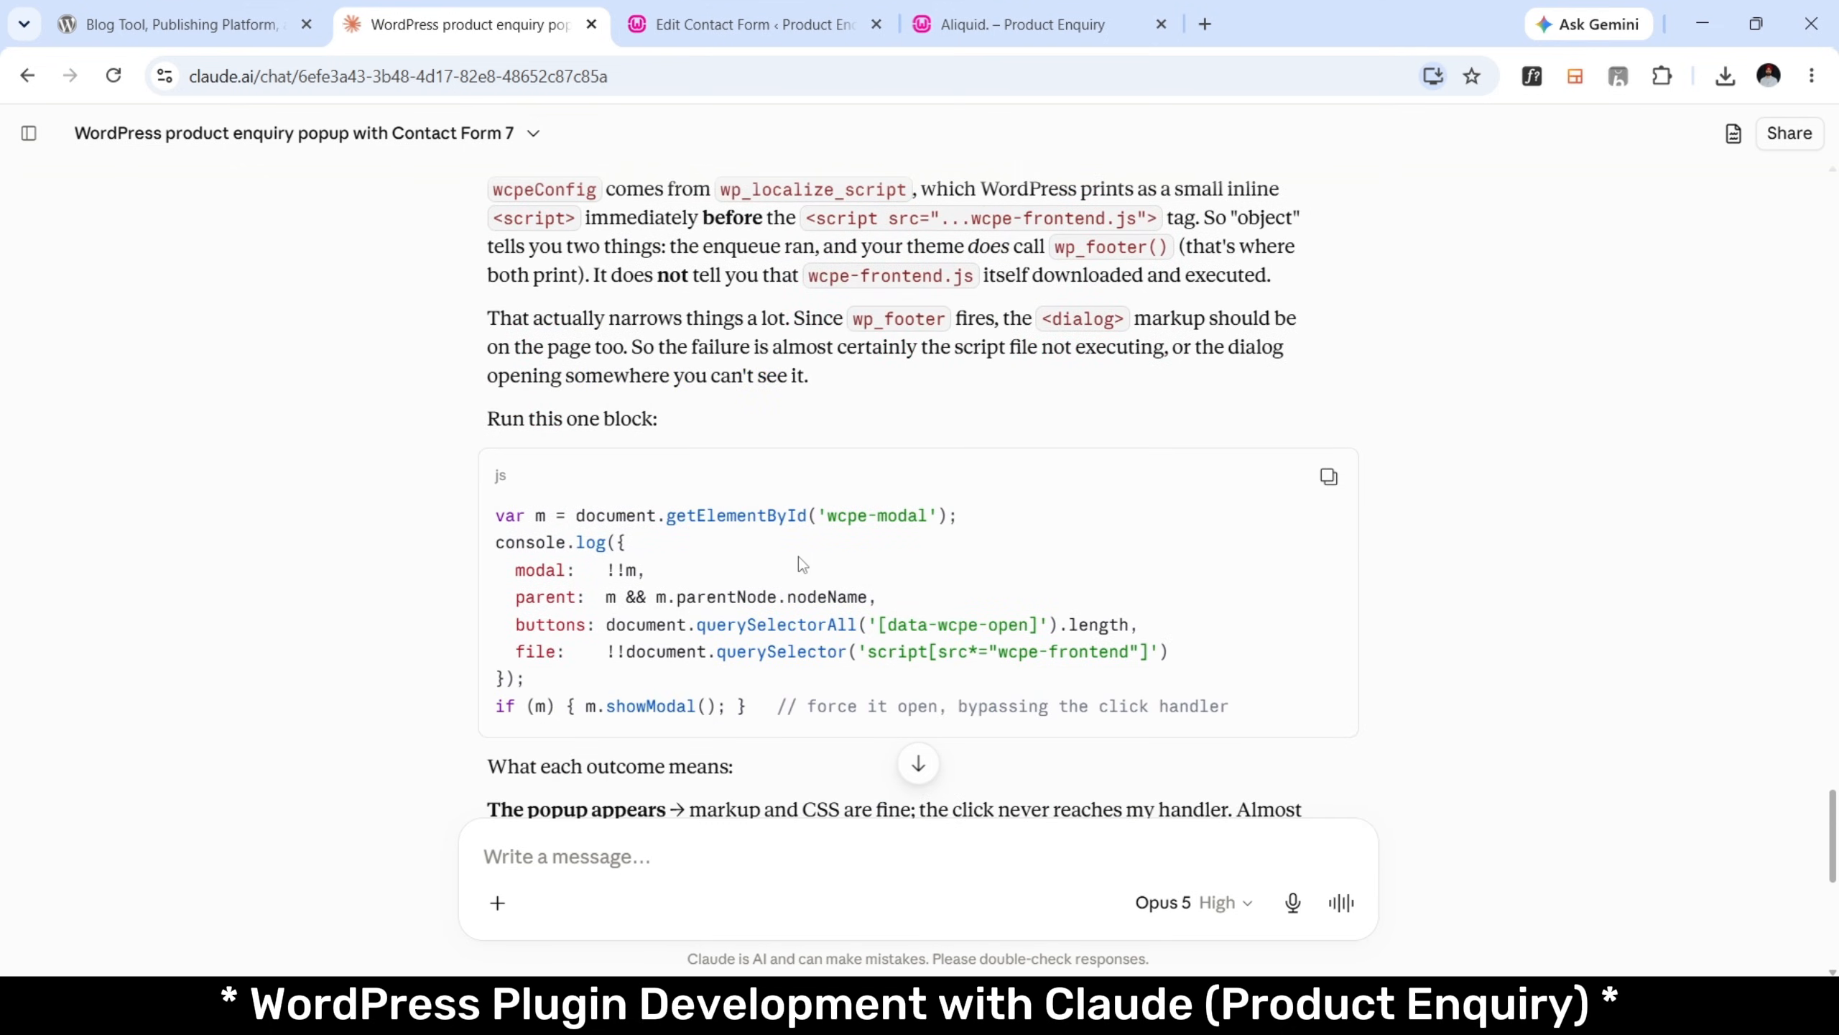
scroll(799, 556, "up", 2)
scroll(799, 556, "down", 10)
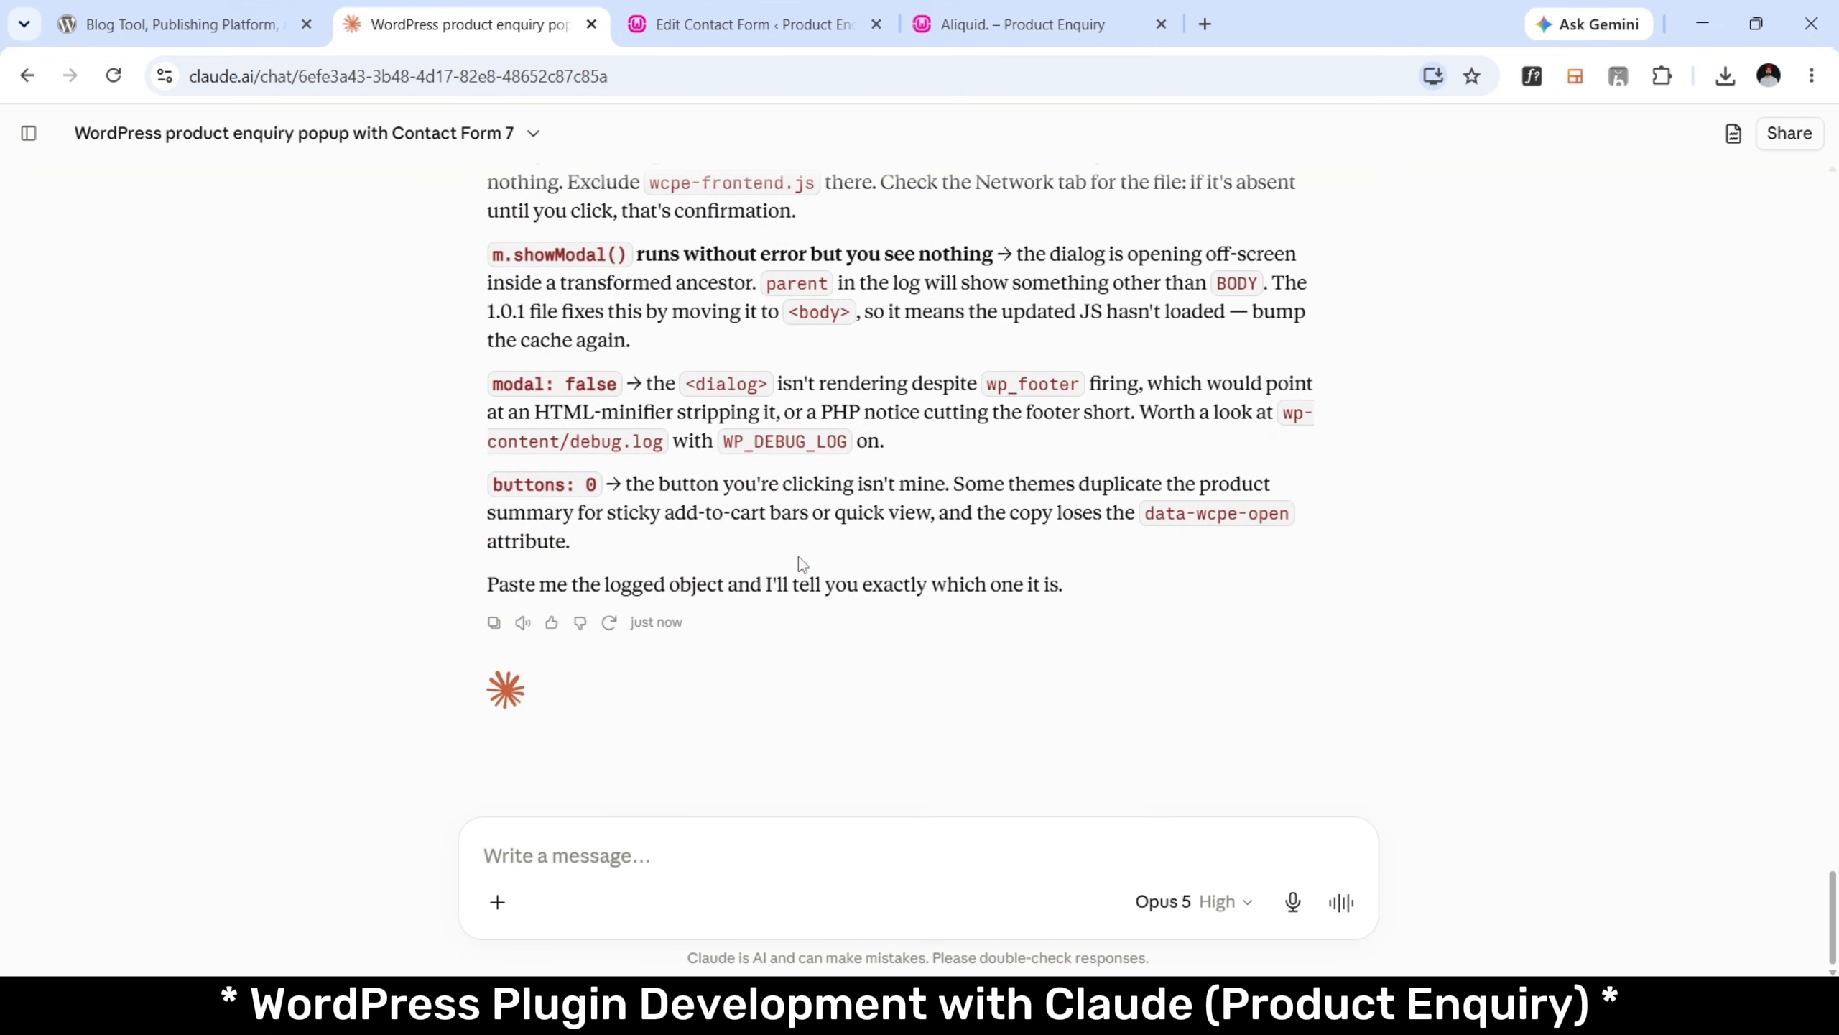
left_click(1021, 23)
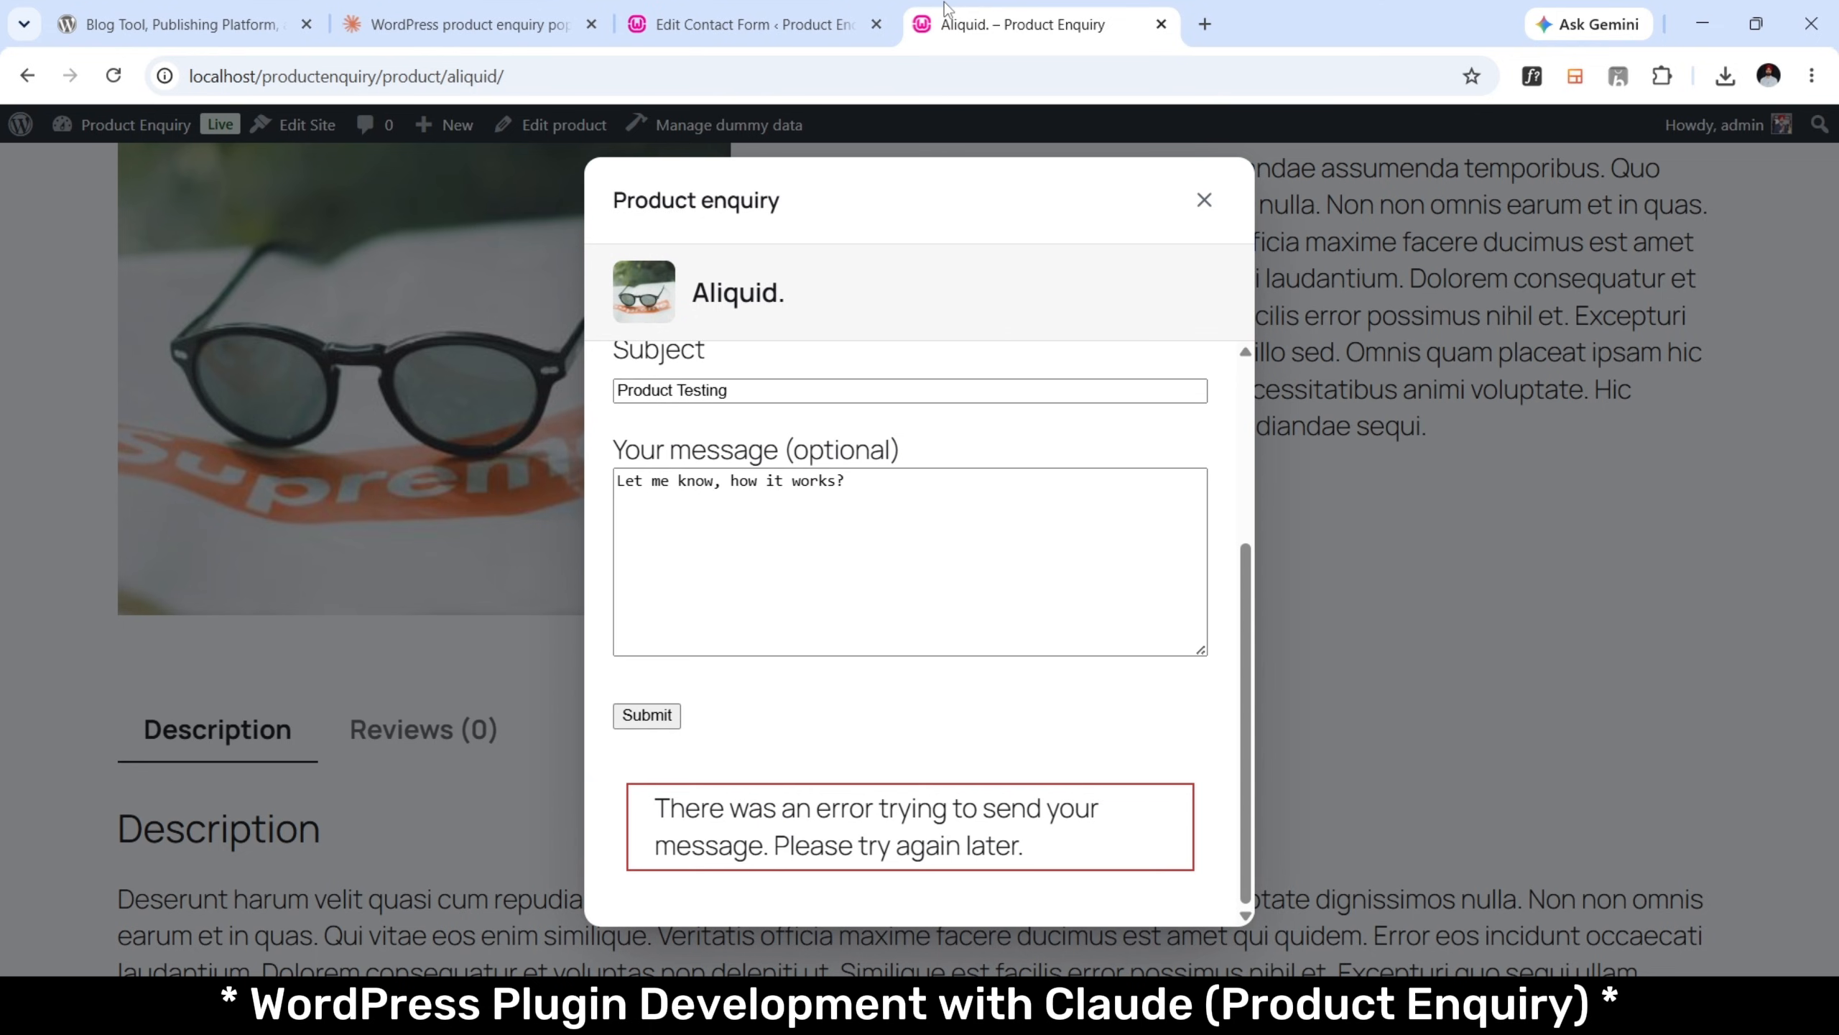
Return to the Claude chat and send the message: One more thing, I want the design to be inherited from the theme.
left_click(471, 24)
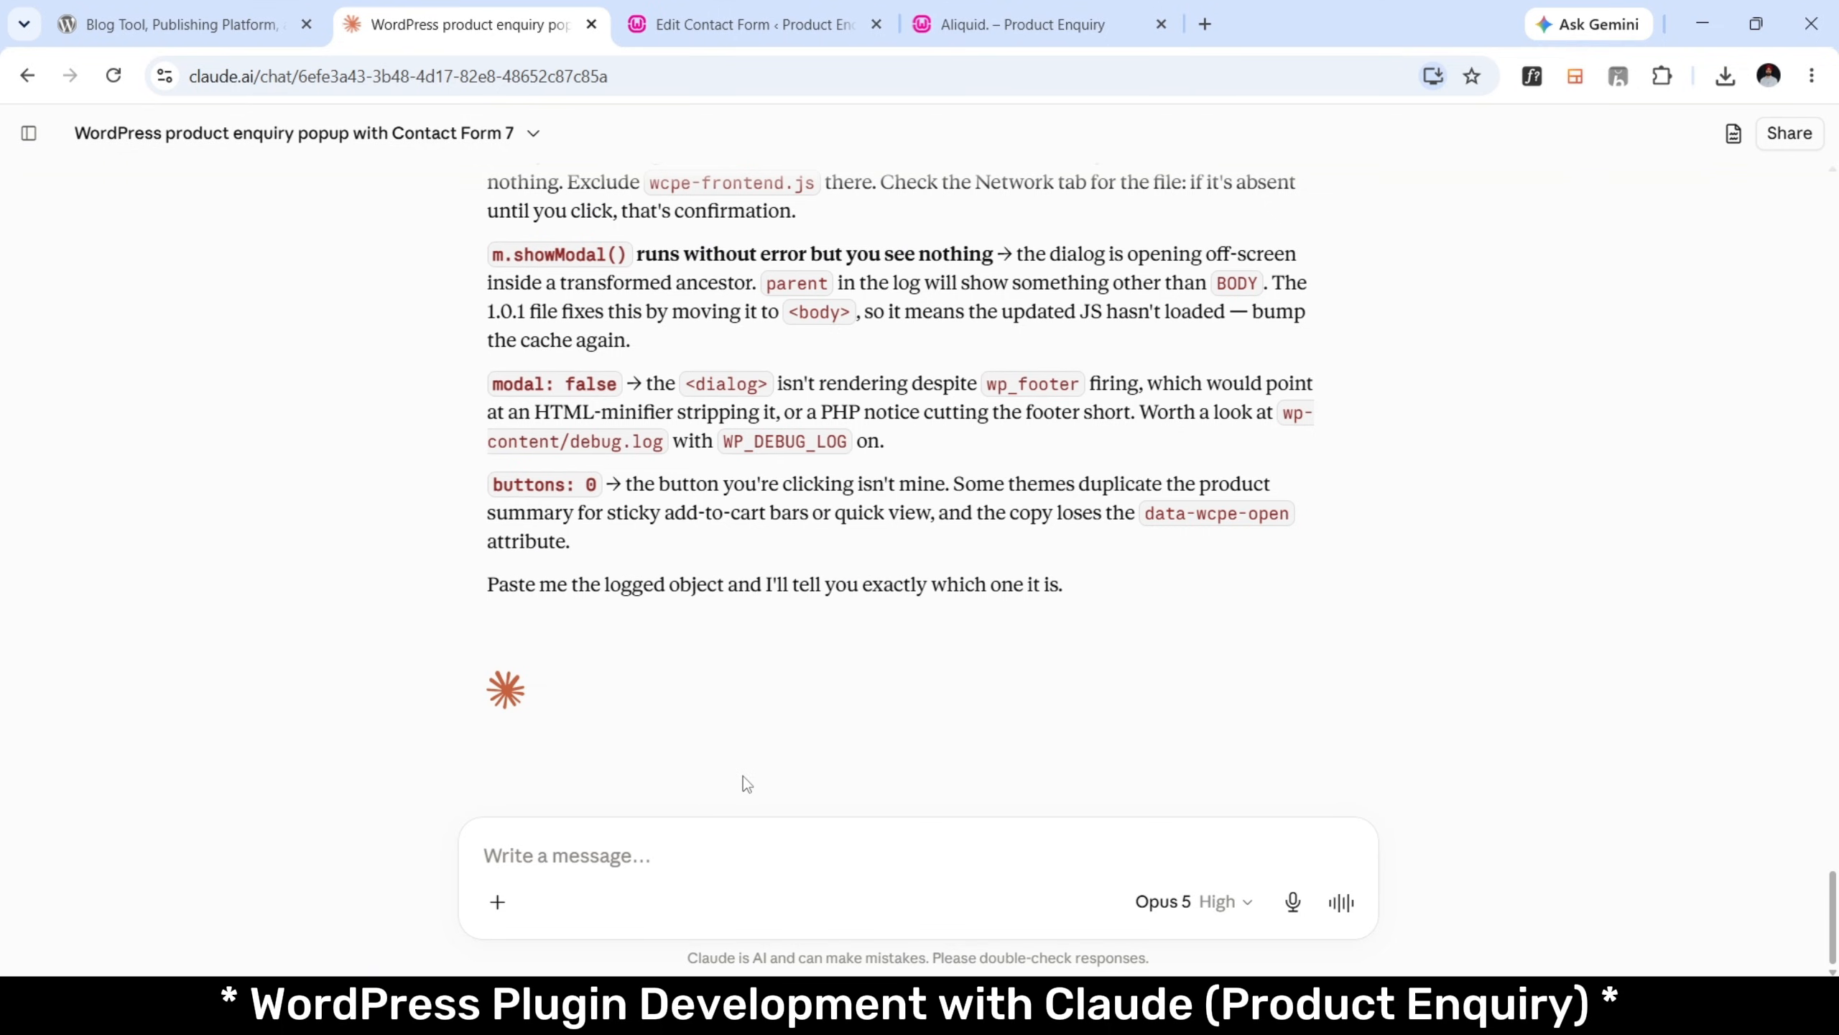
type("On")
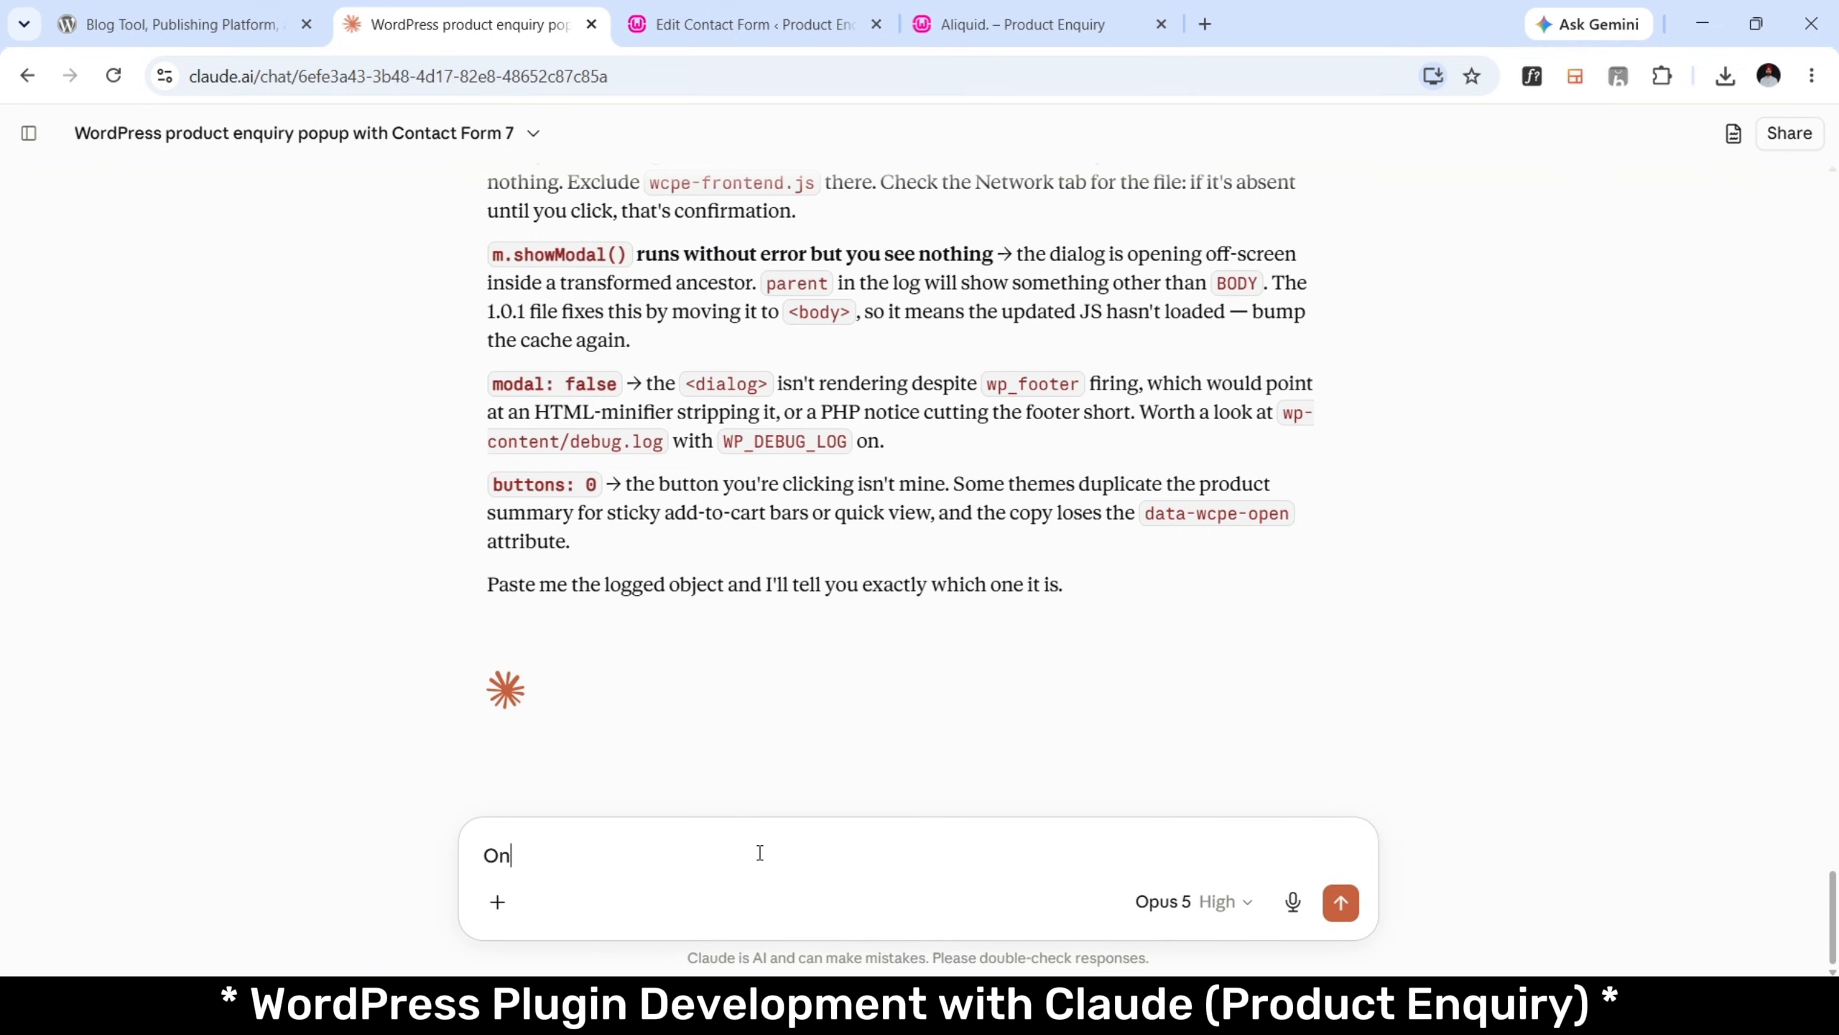
type("w ")
type("more thins")
type("g")
key("BackSpace")
key("BackSpace")
type("g, I want the d")
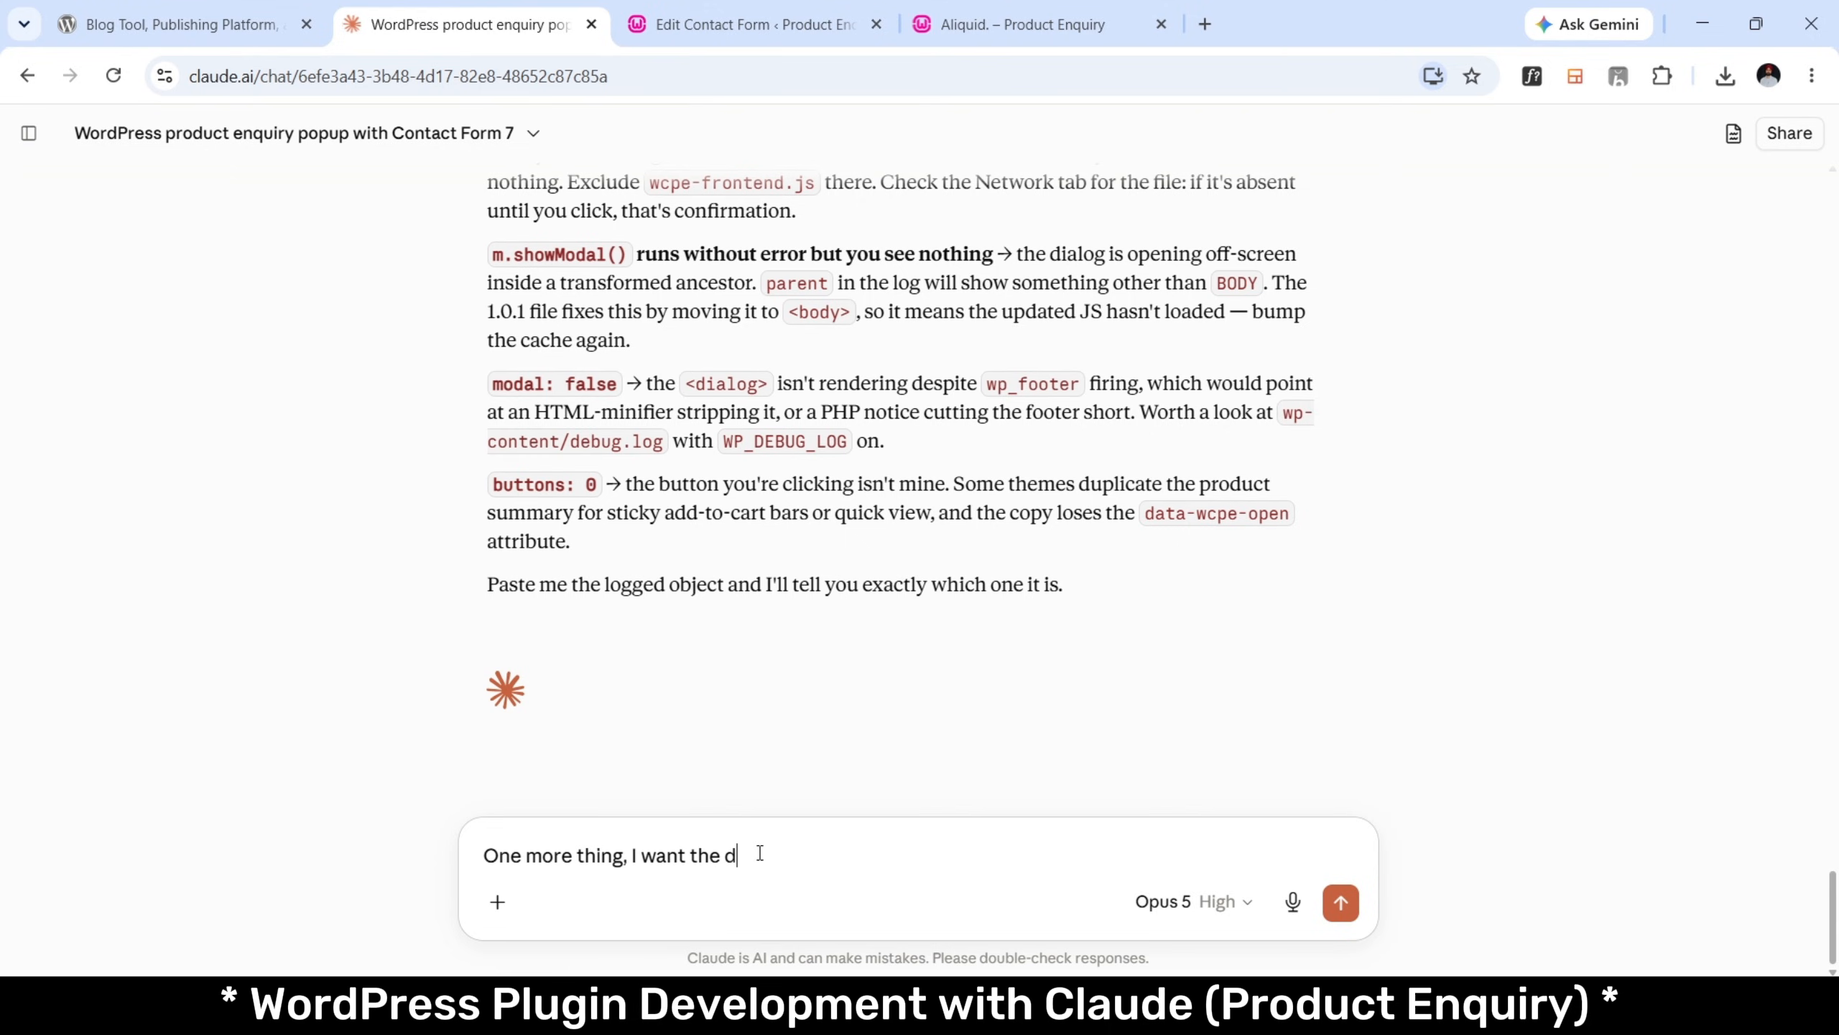
type("esign to be inherited from")
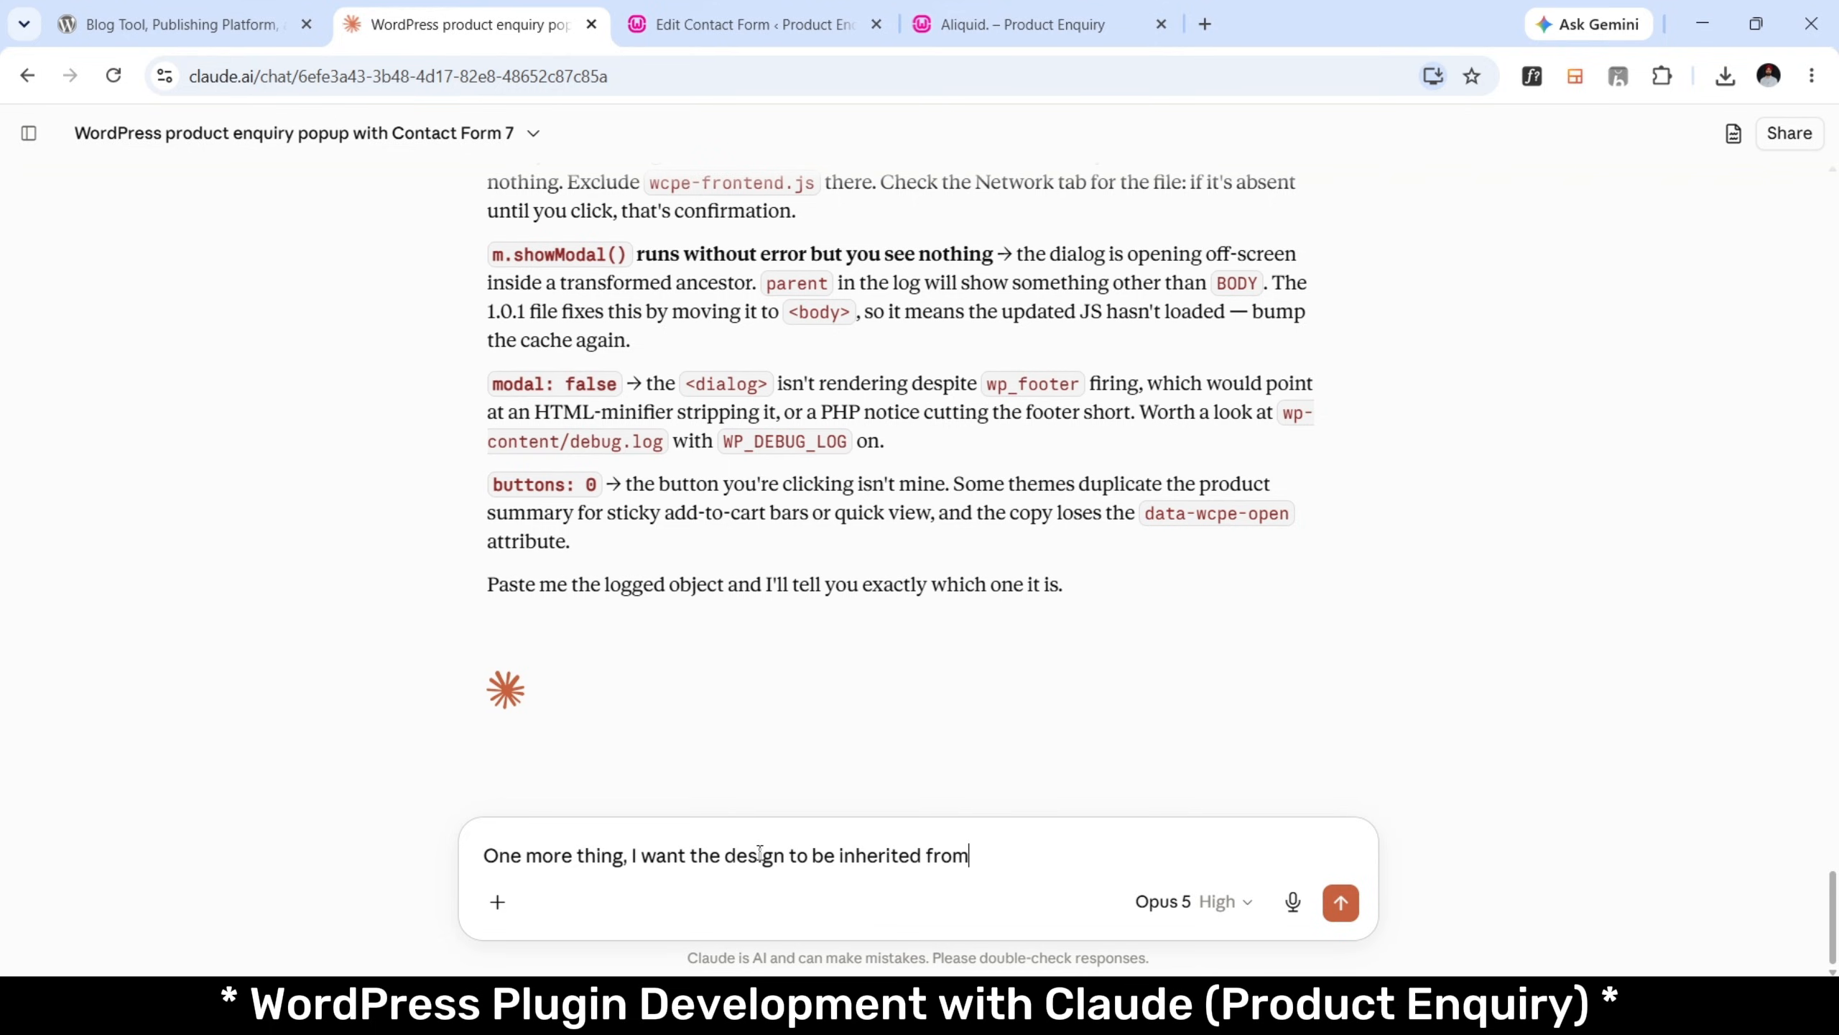
type(" the themem")
key("Return")
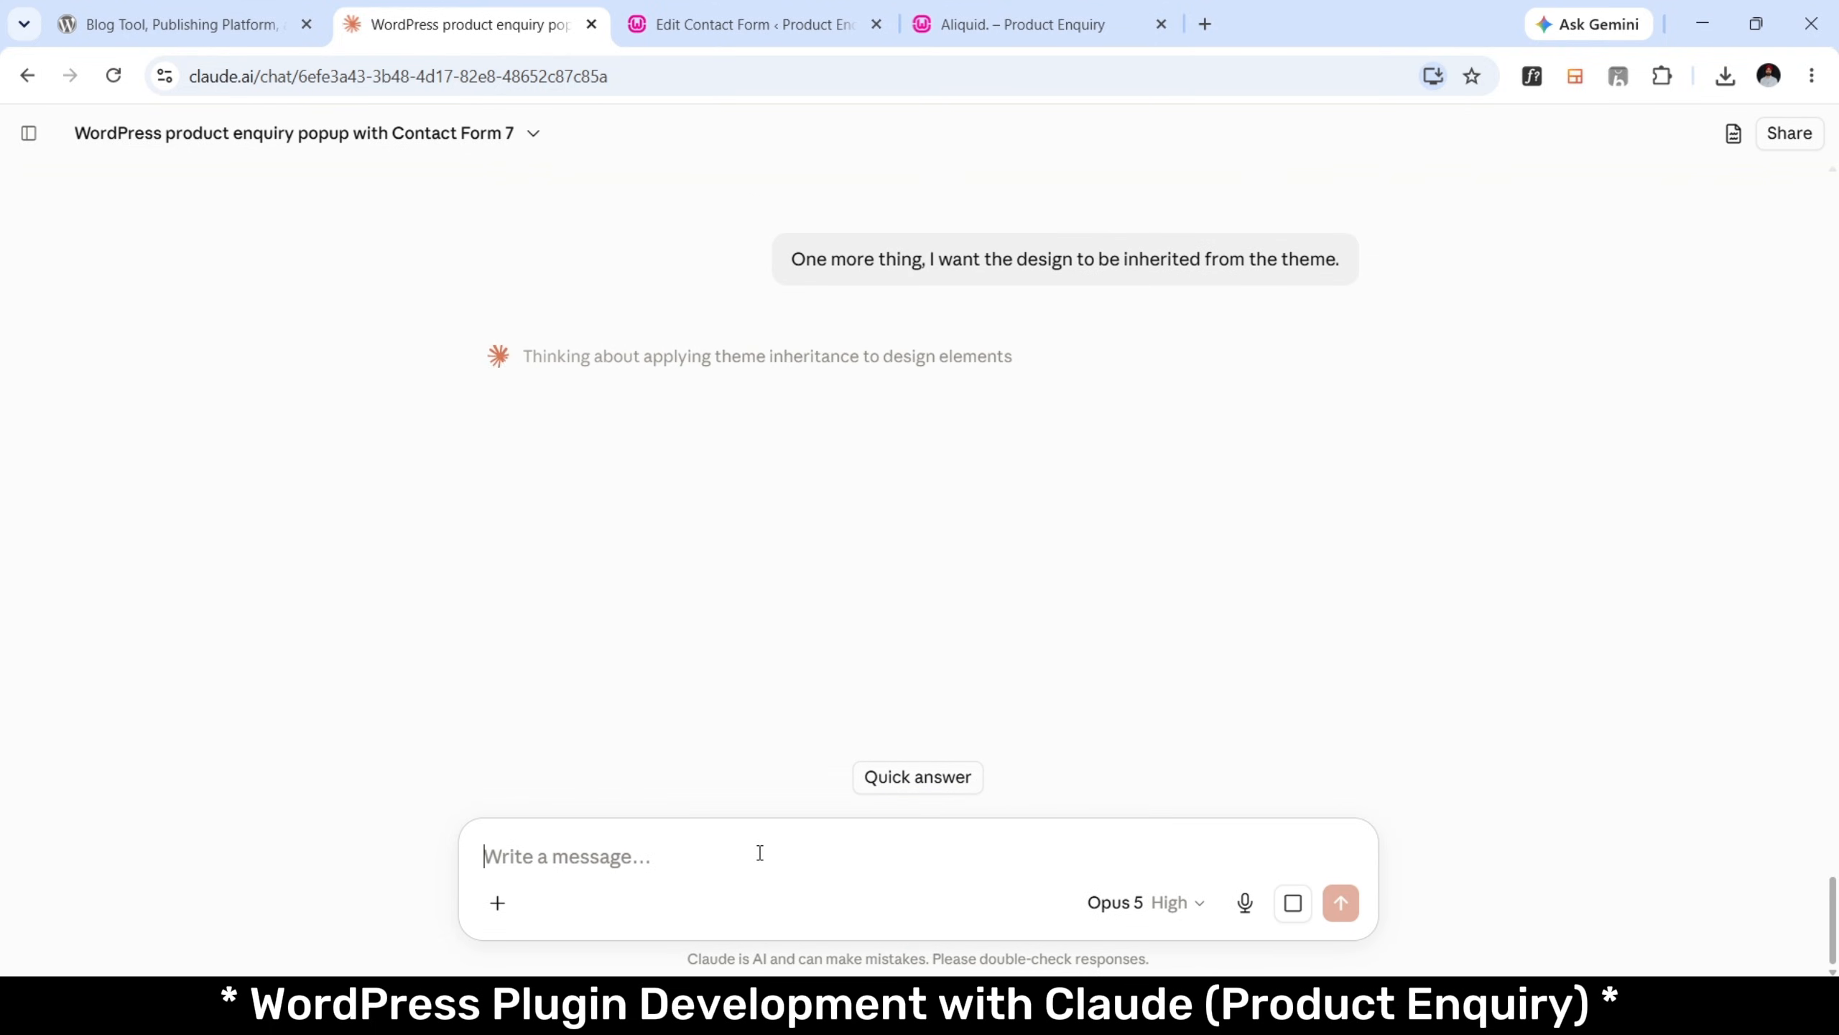
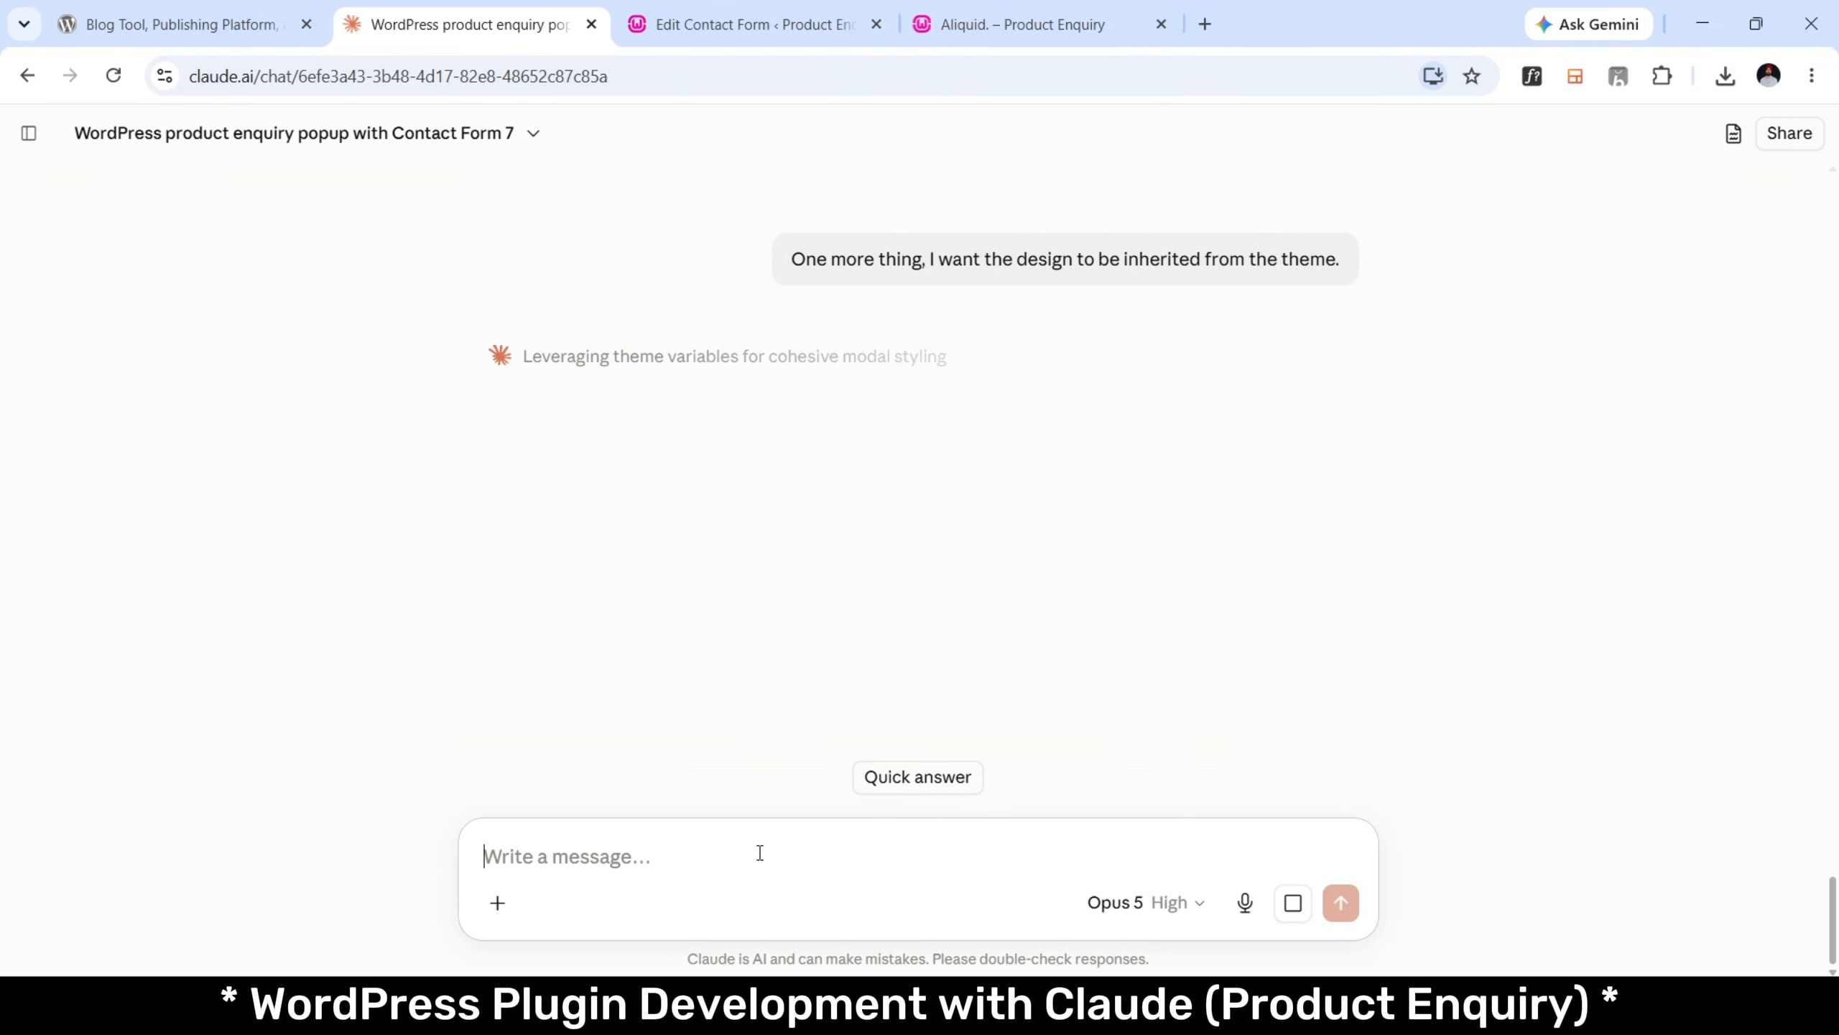
Open the Product Enquiry settings page under WooCommerce in the WordPress admin, checking Claude's progress while it loads.
left_click(809, 9)
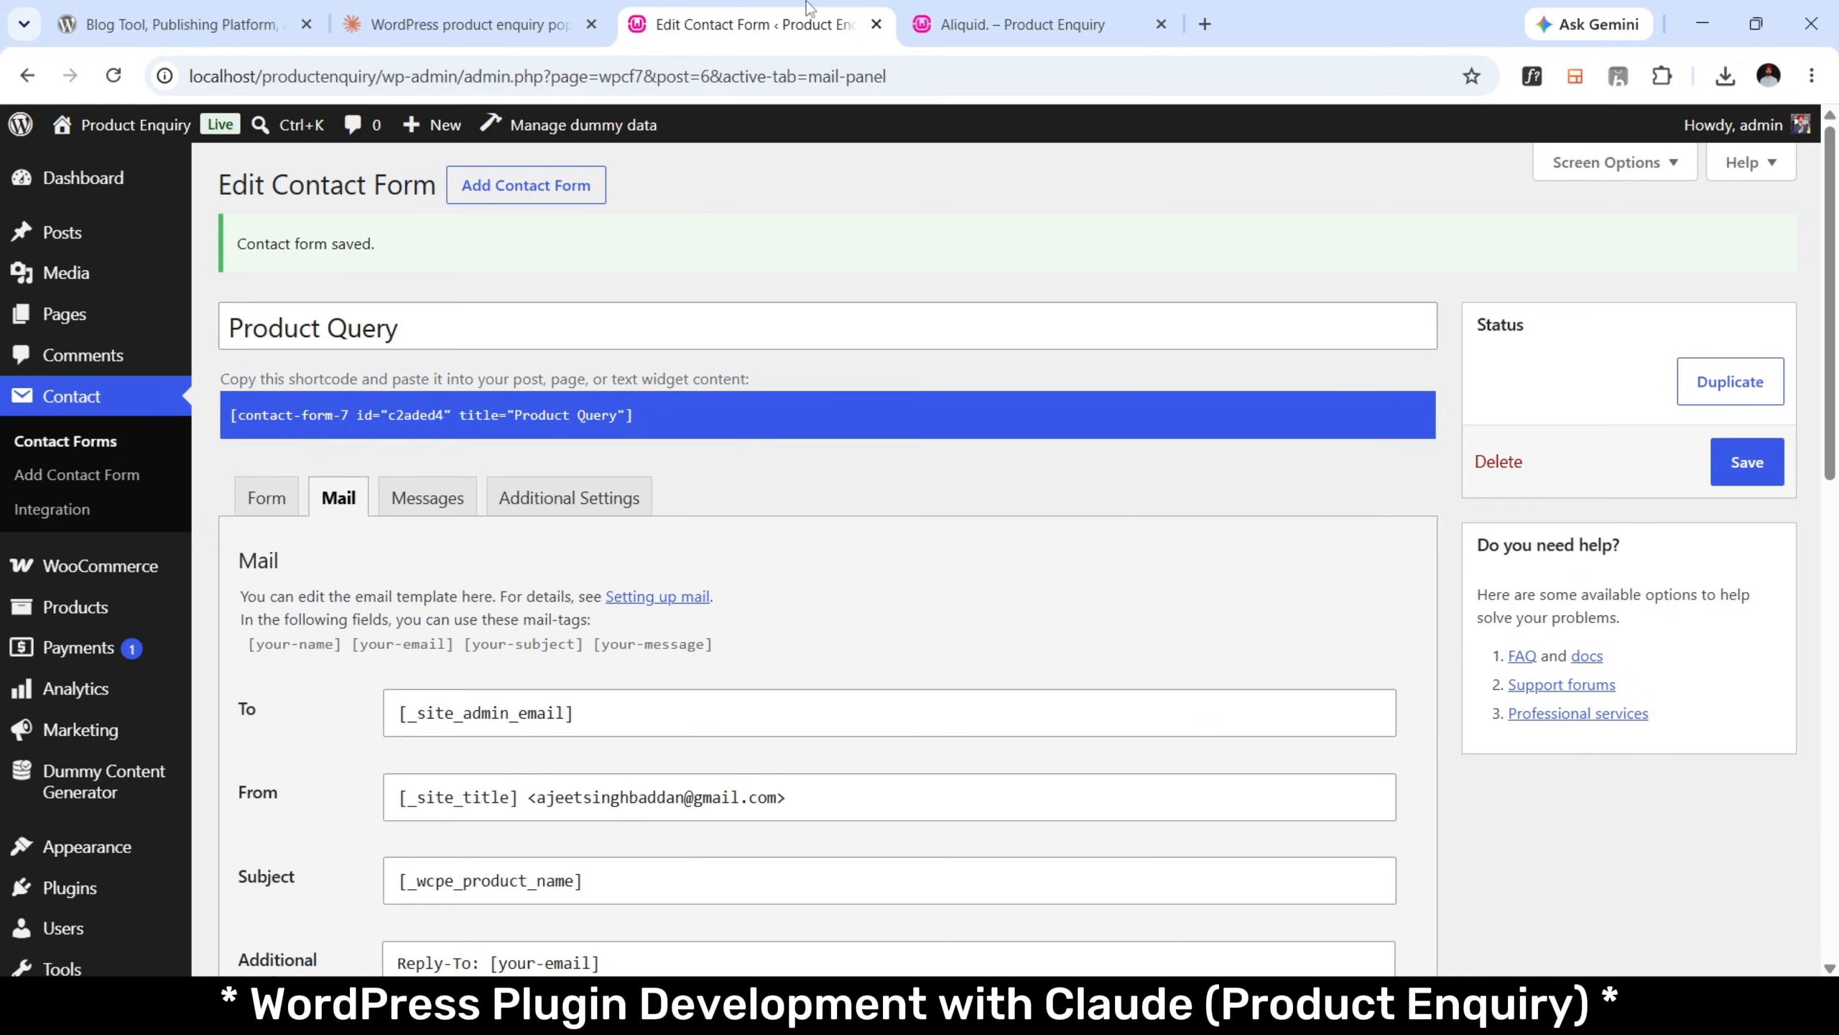
mouse_move(137, 566)
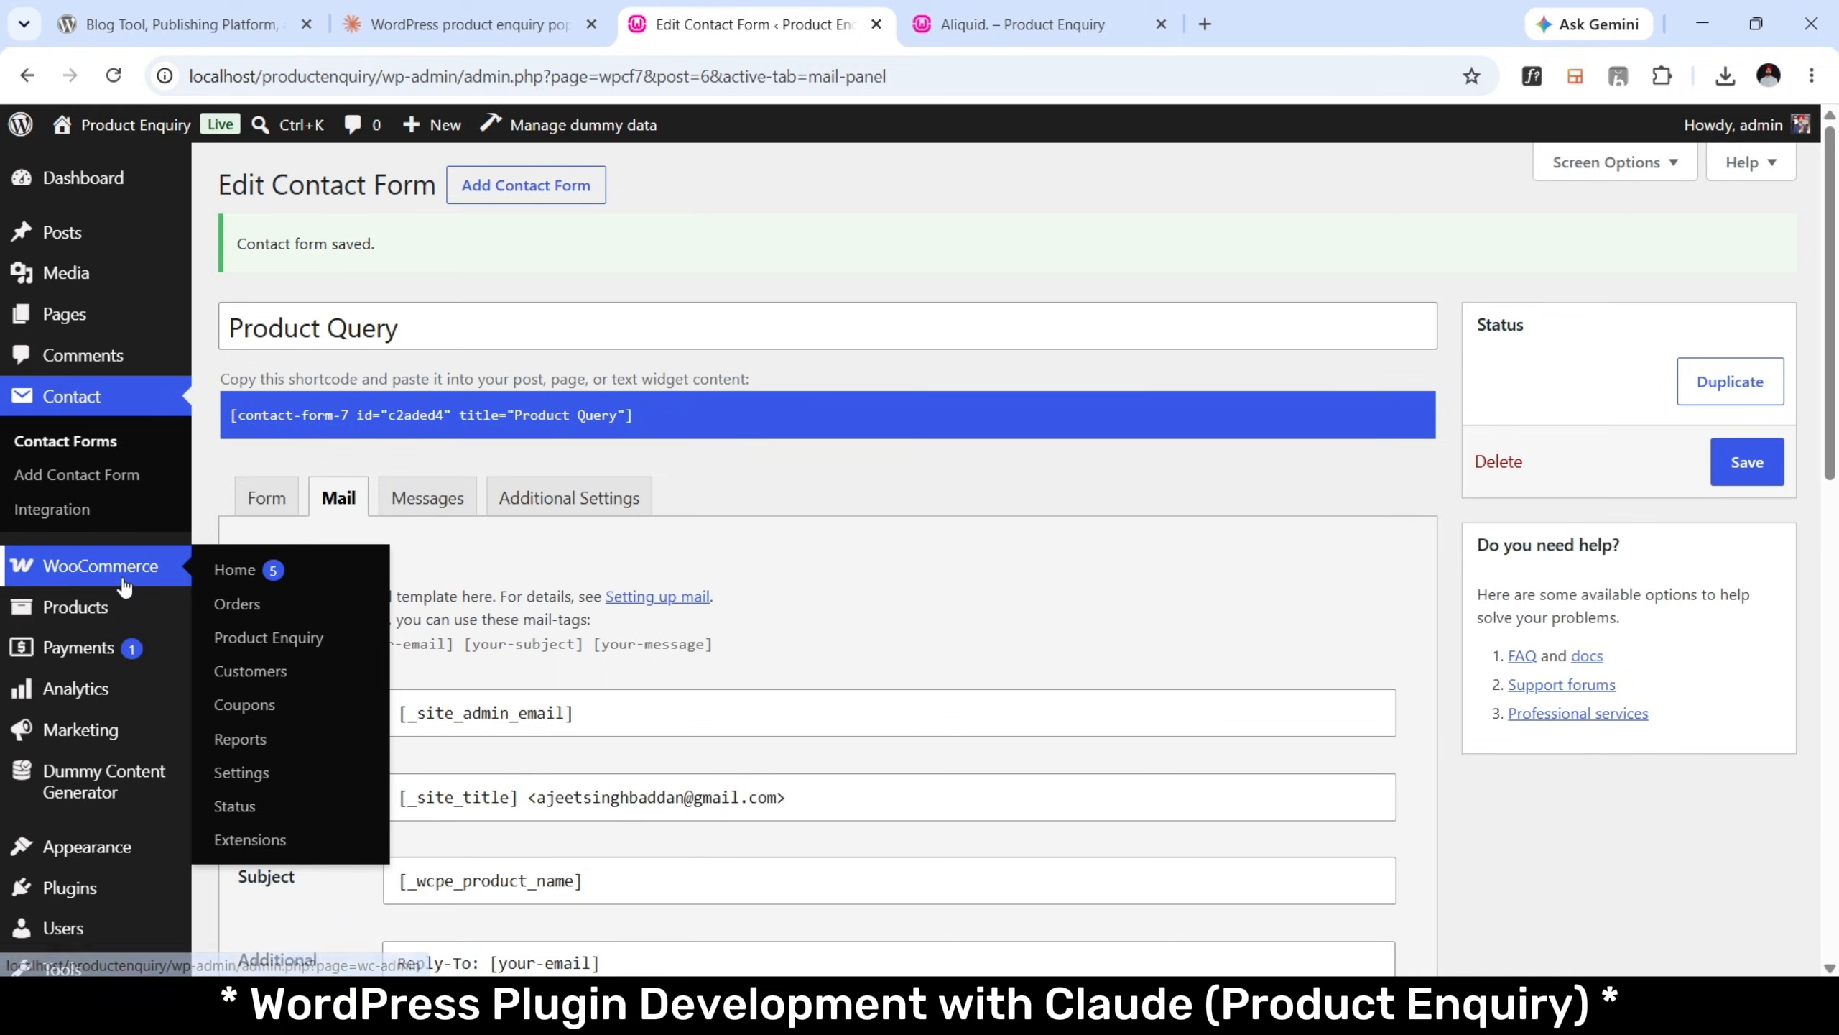
left_click(262, 639)
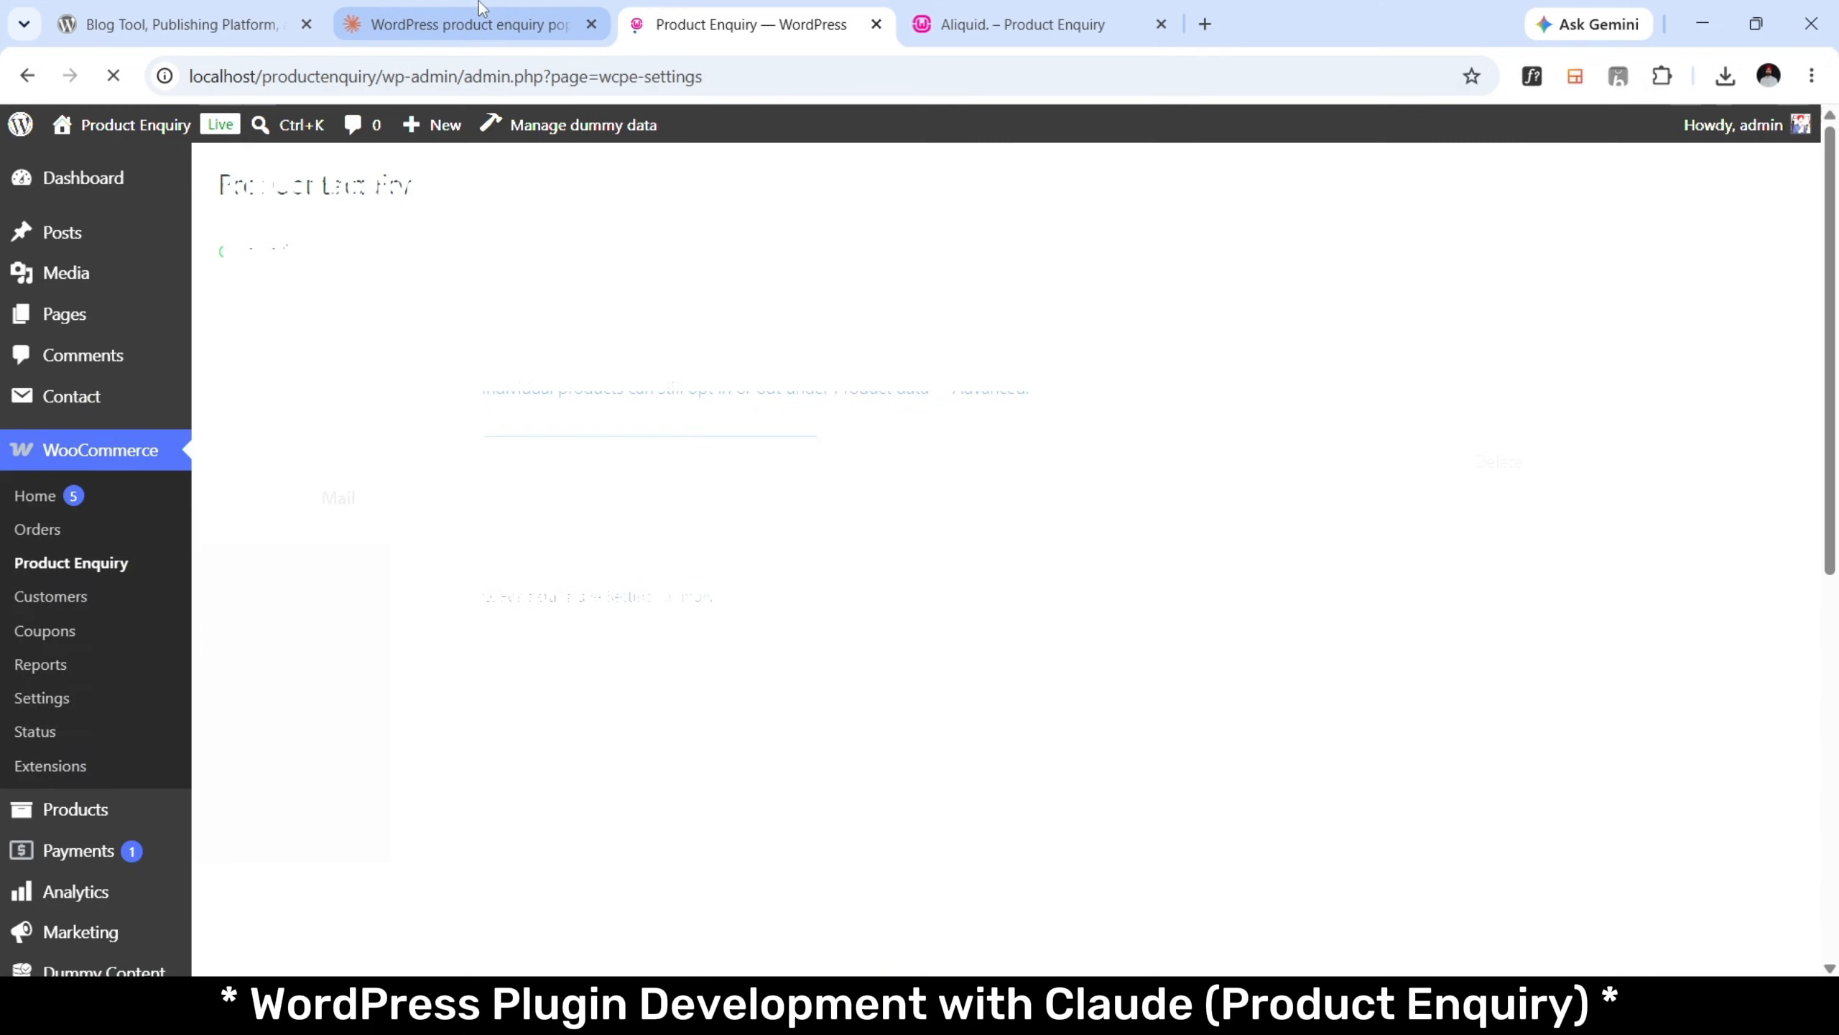
left_click(464, 21)
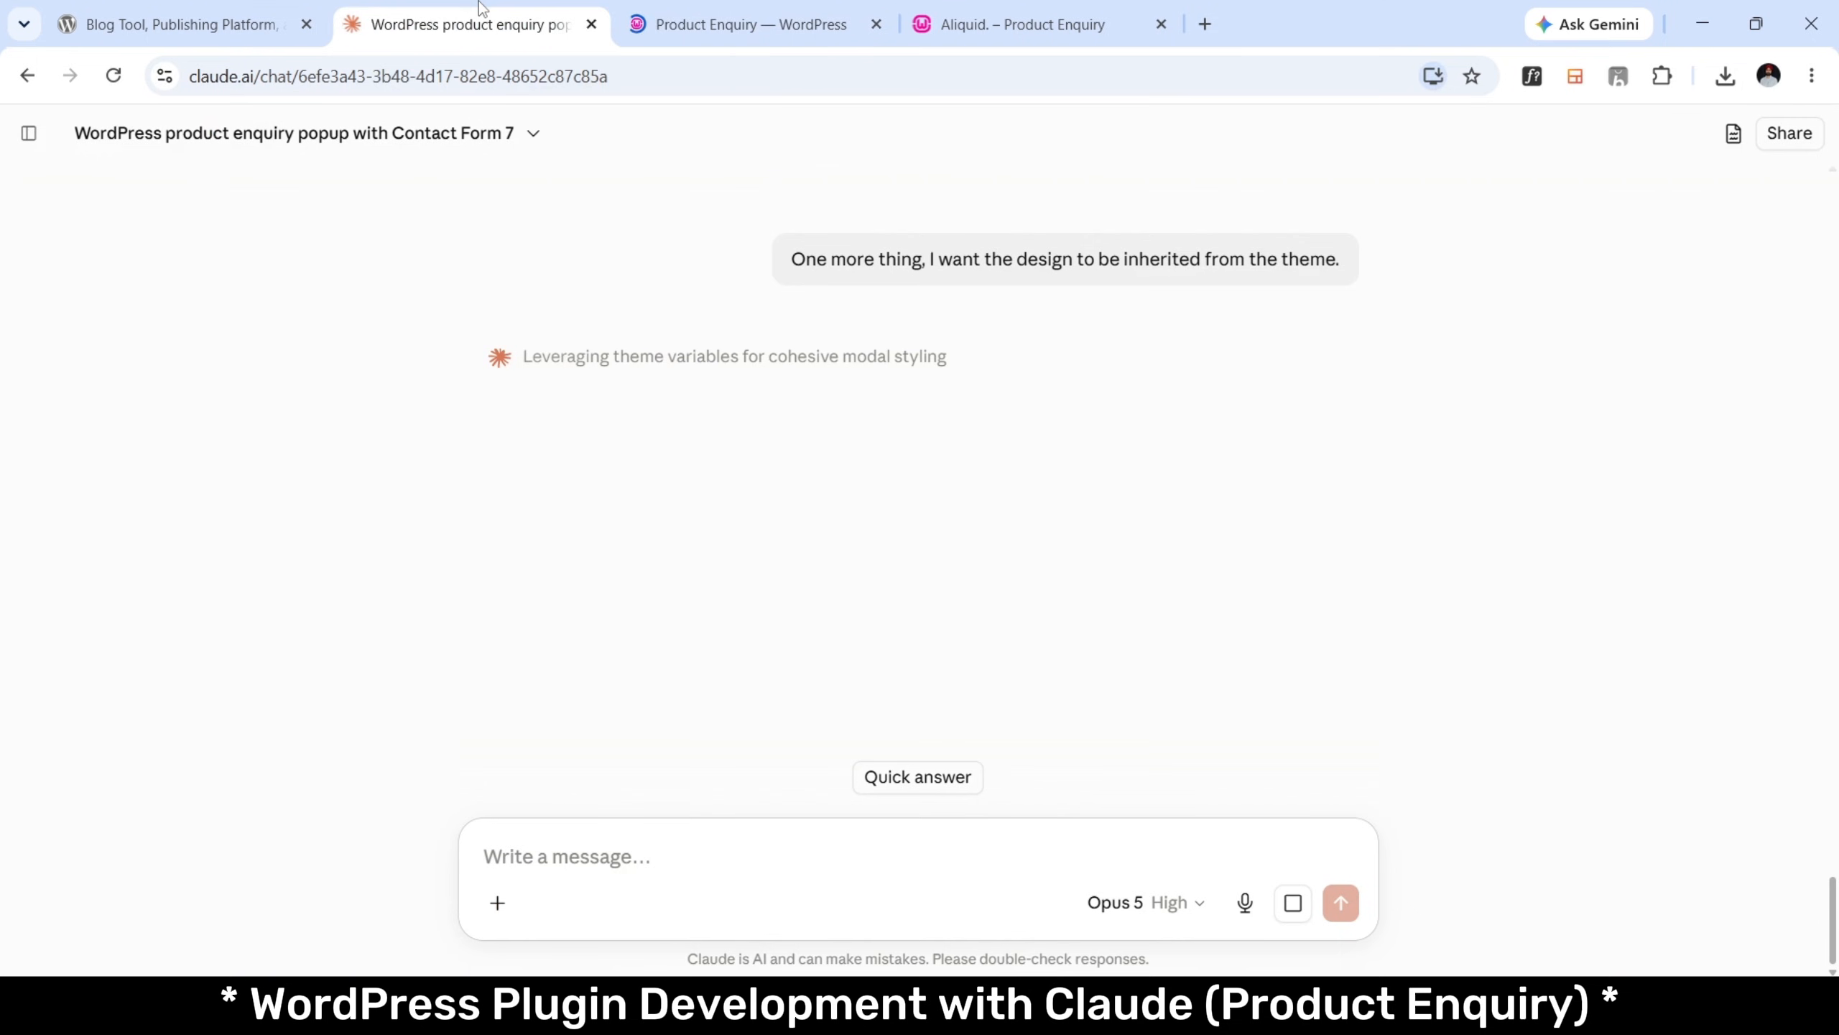
left_click(636, 8)
Set the enquiry button position to Next to the Add to cart button and save the settings.
scroll(895, 499, "down", 5)
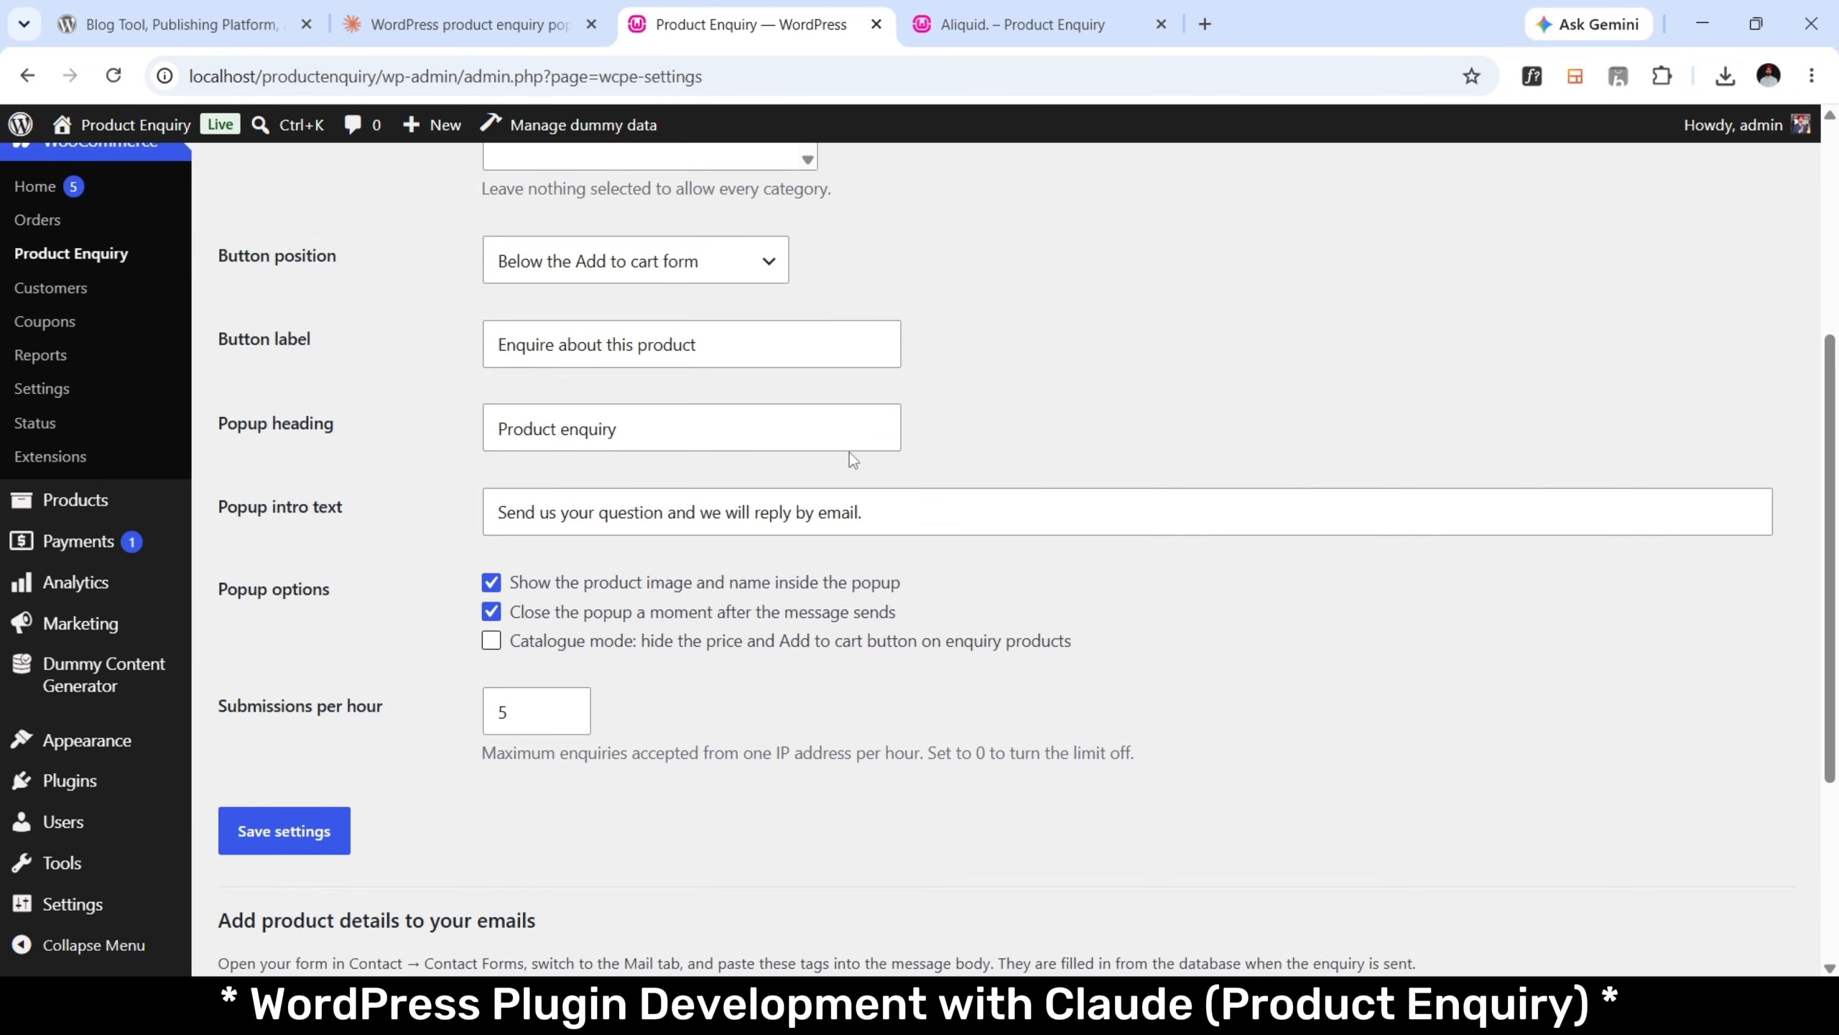
left_click(758, 257)
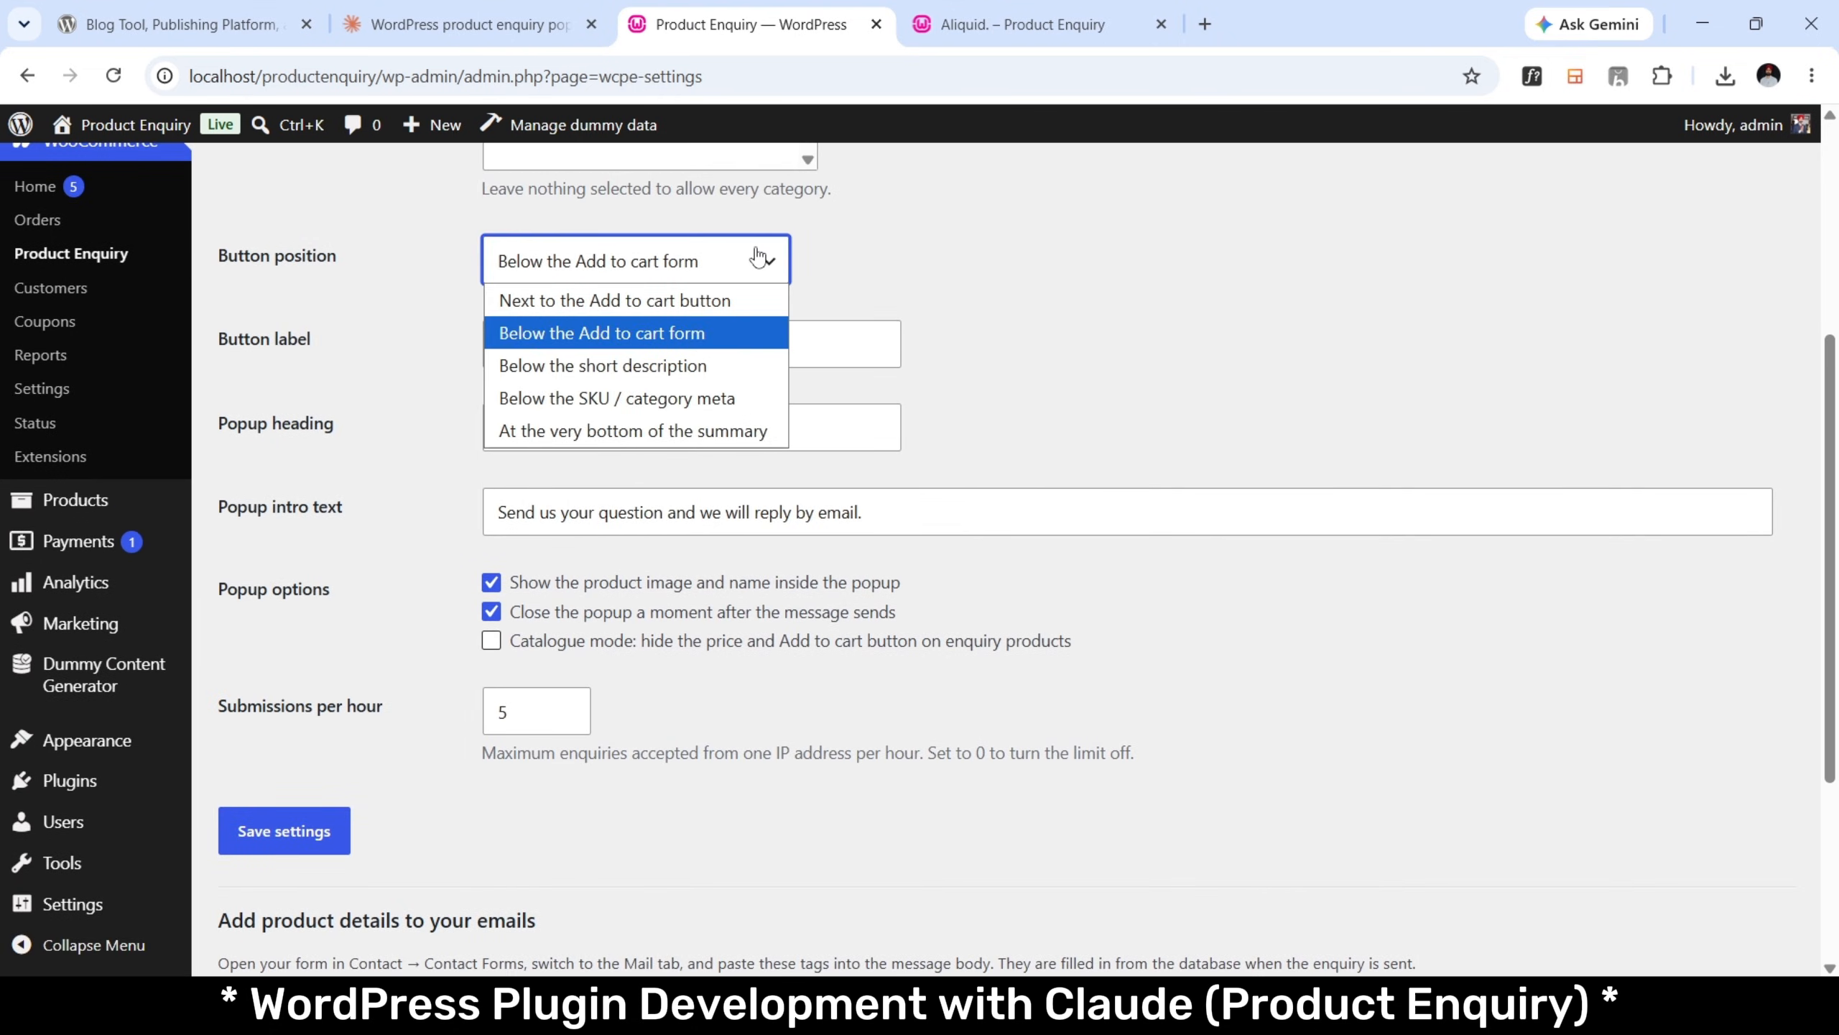
left_click(643, 301)
left_click(319, 830)
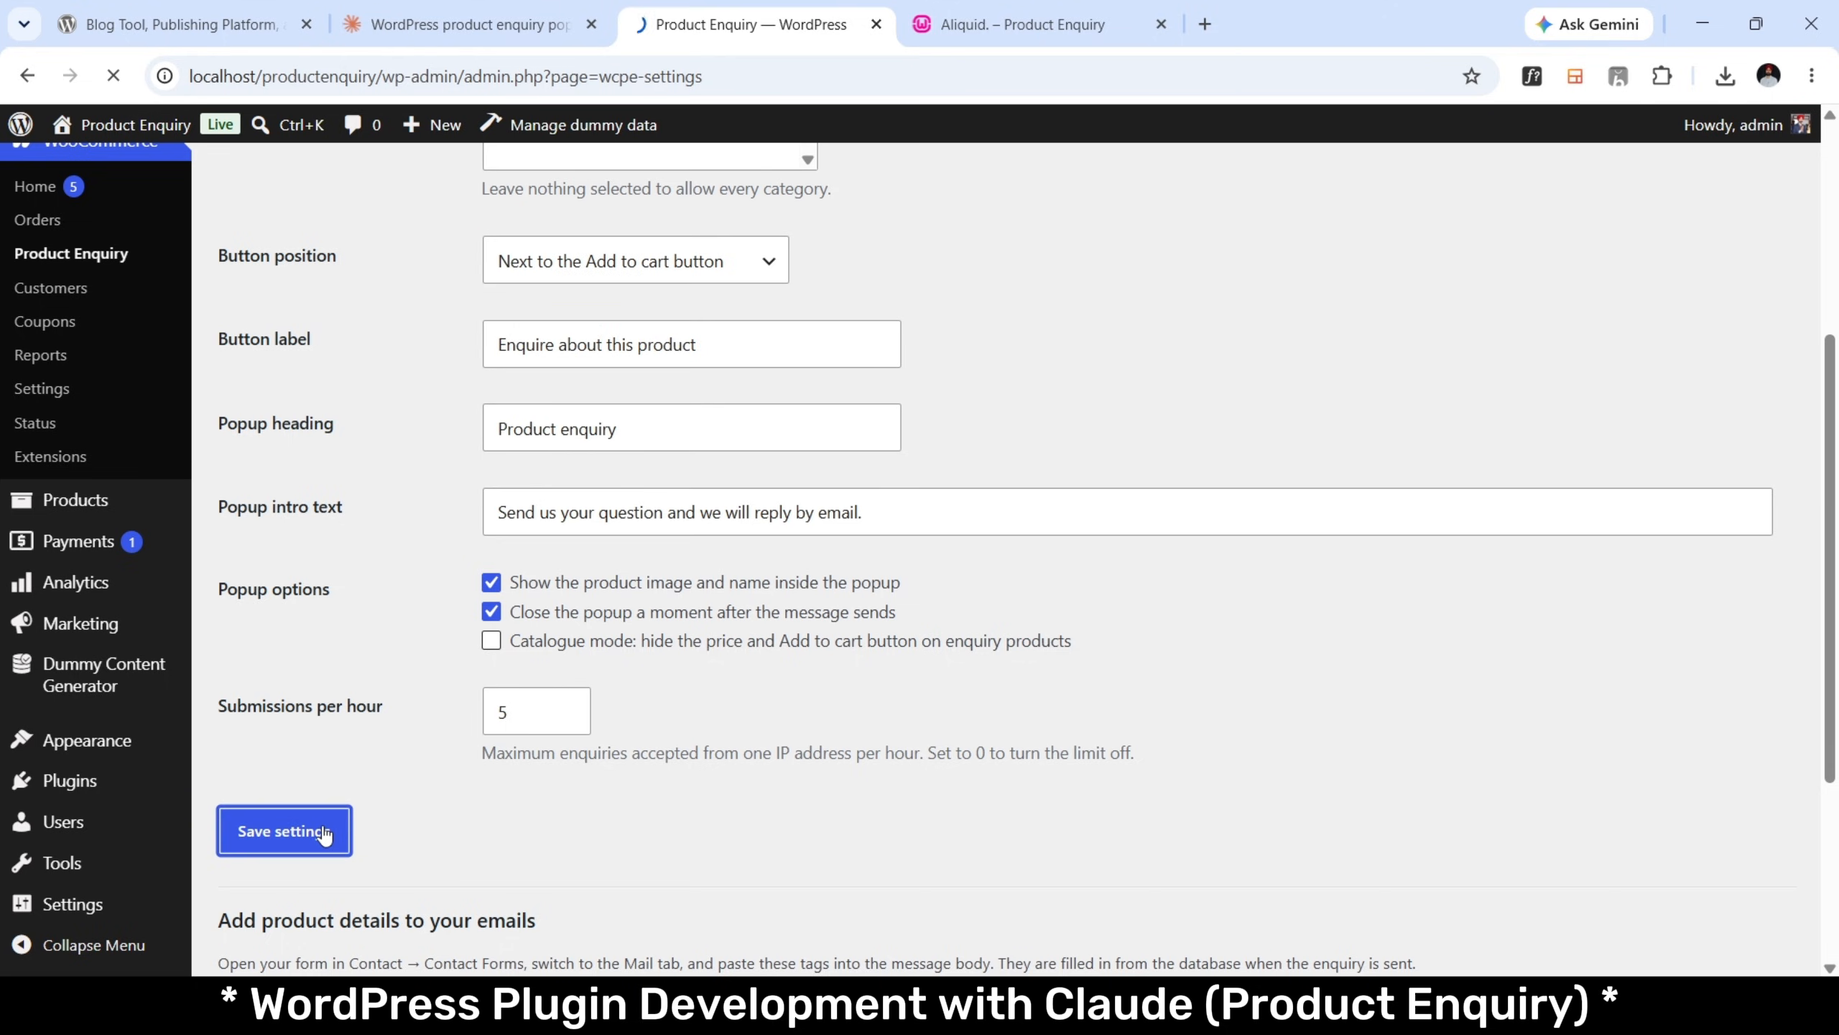
Close the enquiry popup and reload the Aliquid. product page to check the button placement beside Add to cart.
left_click(988, 11)
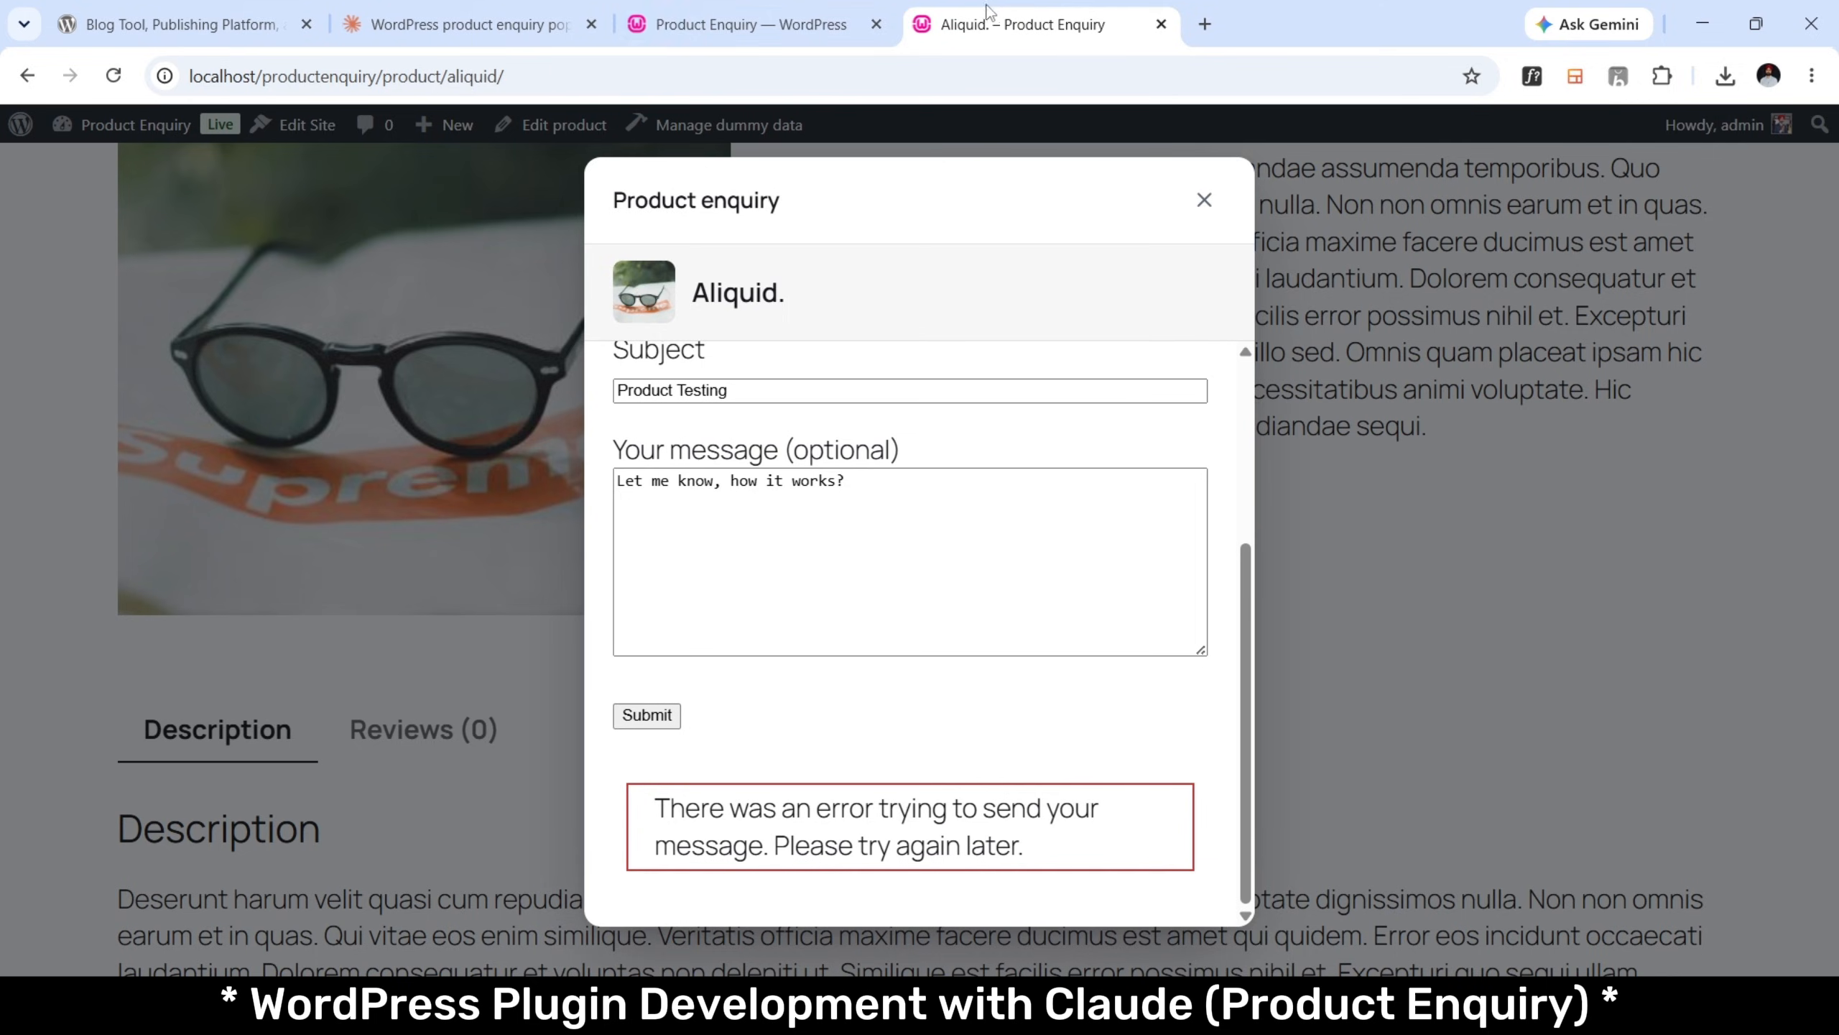
left_click(386, 244)
left_click(113, 75)
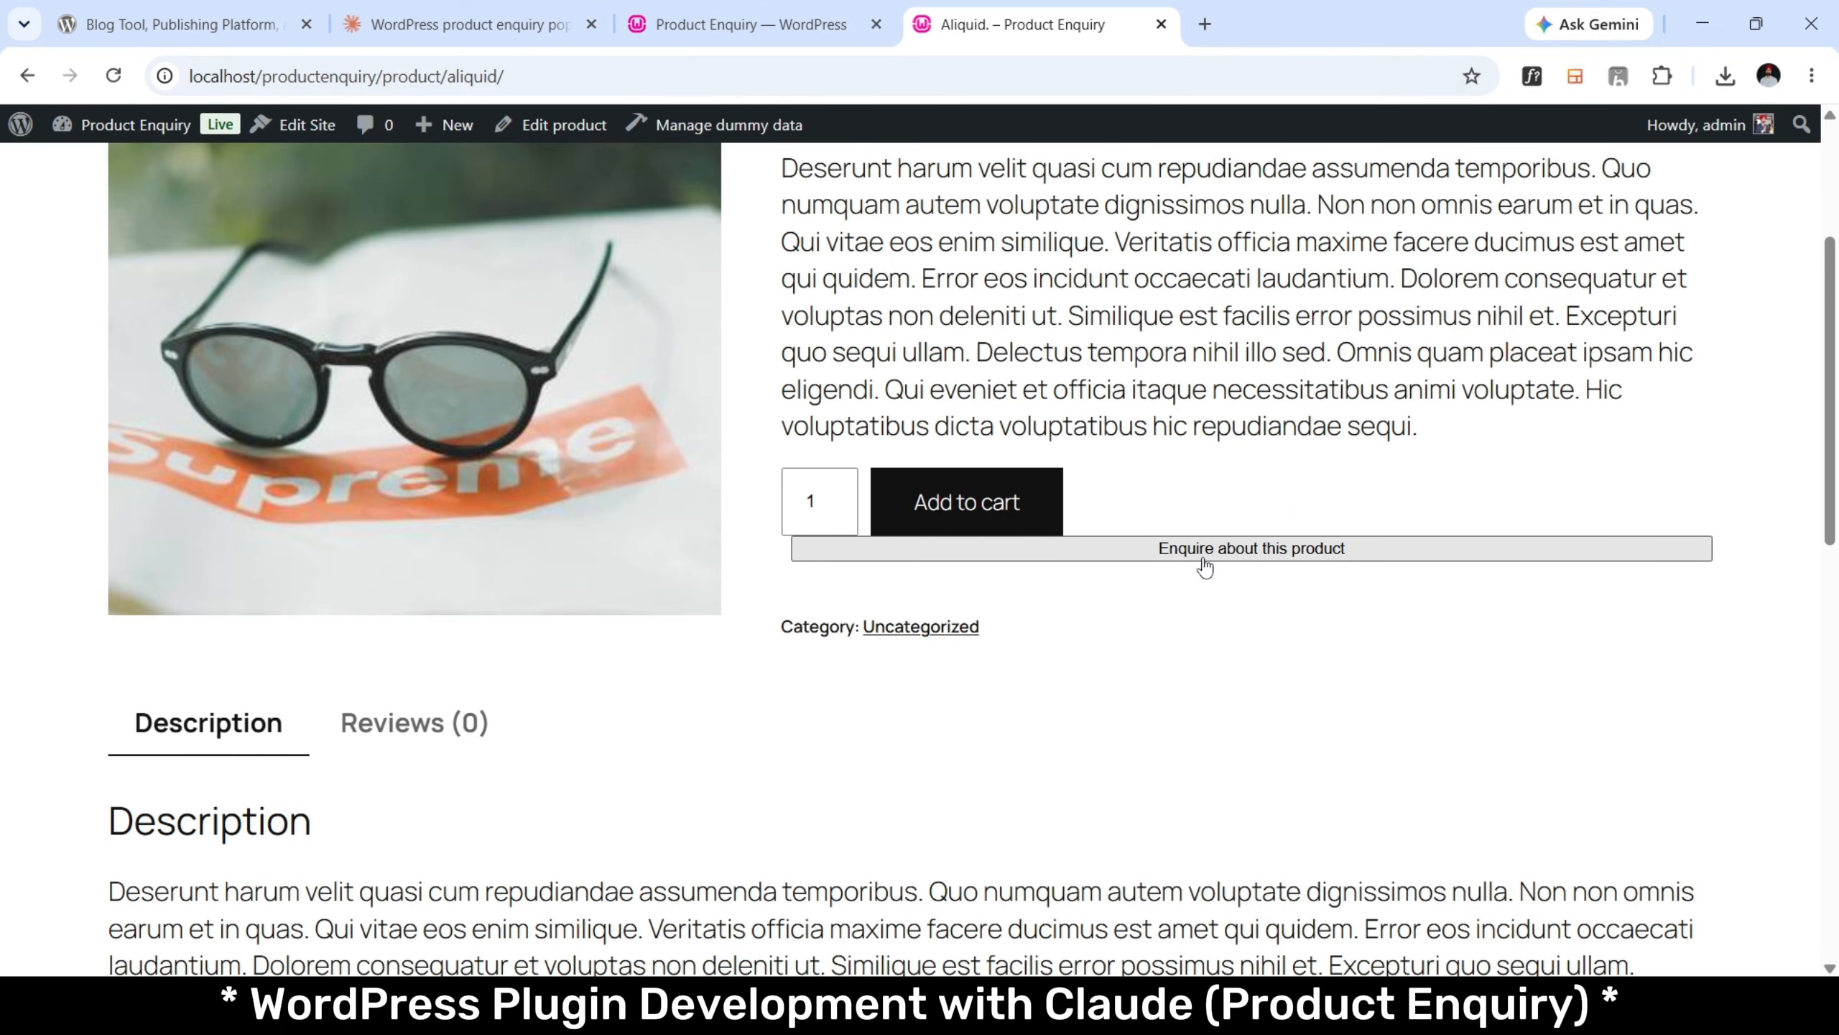
Set the enquiry button position to Below the short description and save the settings.
left_click(770, 10)
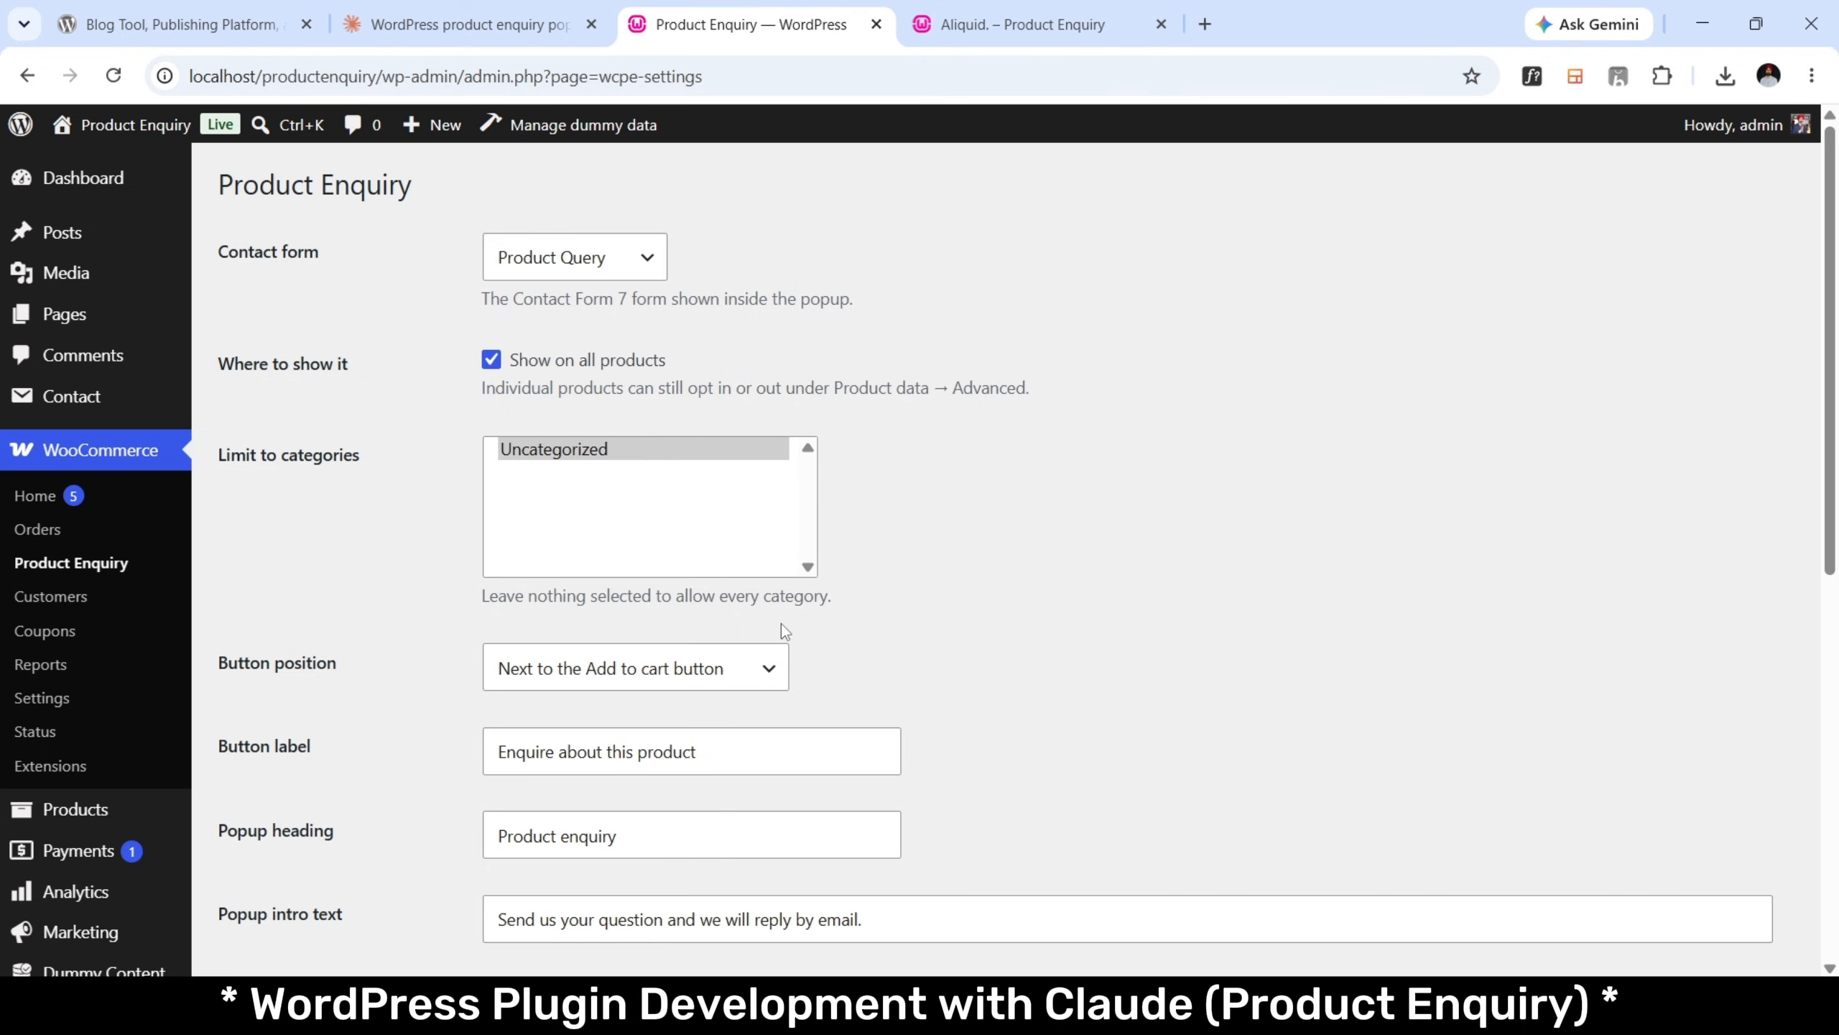
left_click(760, 667)
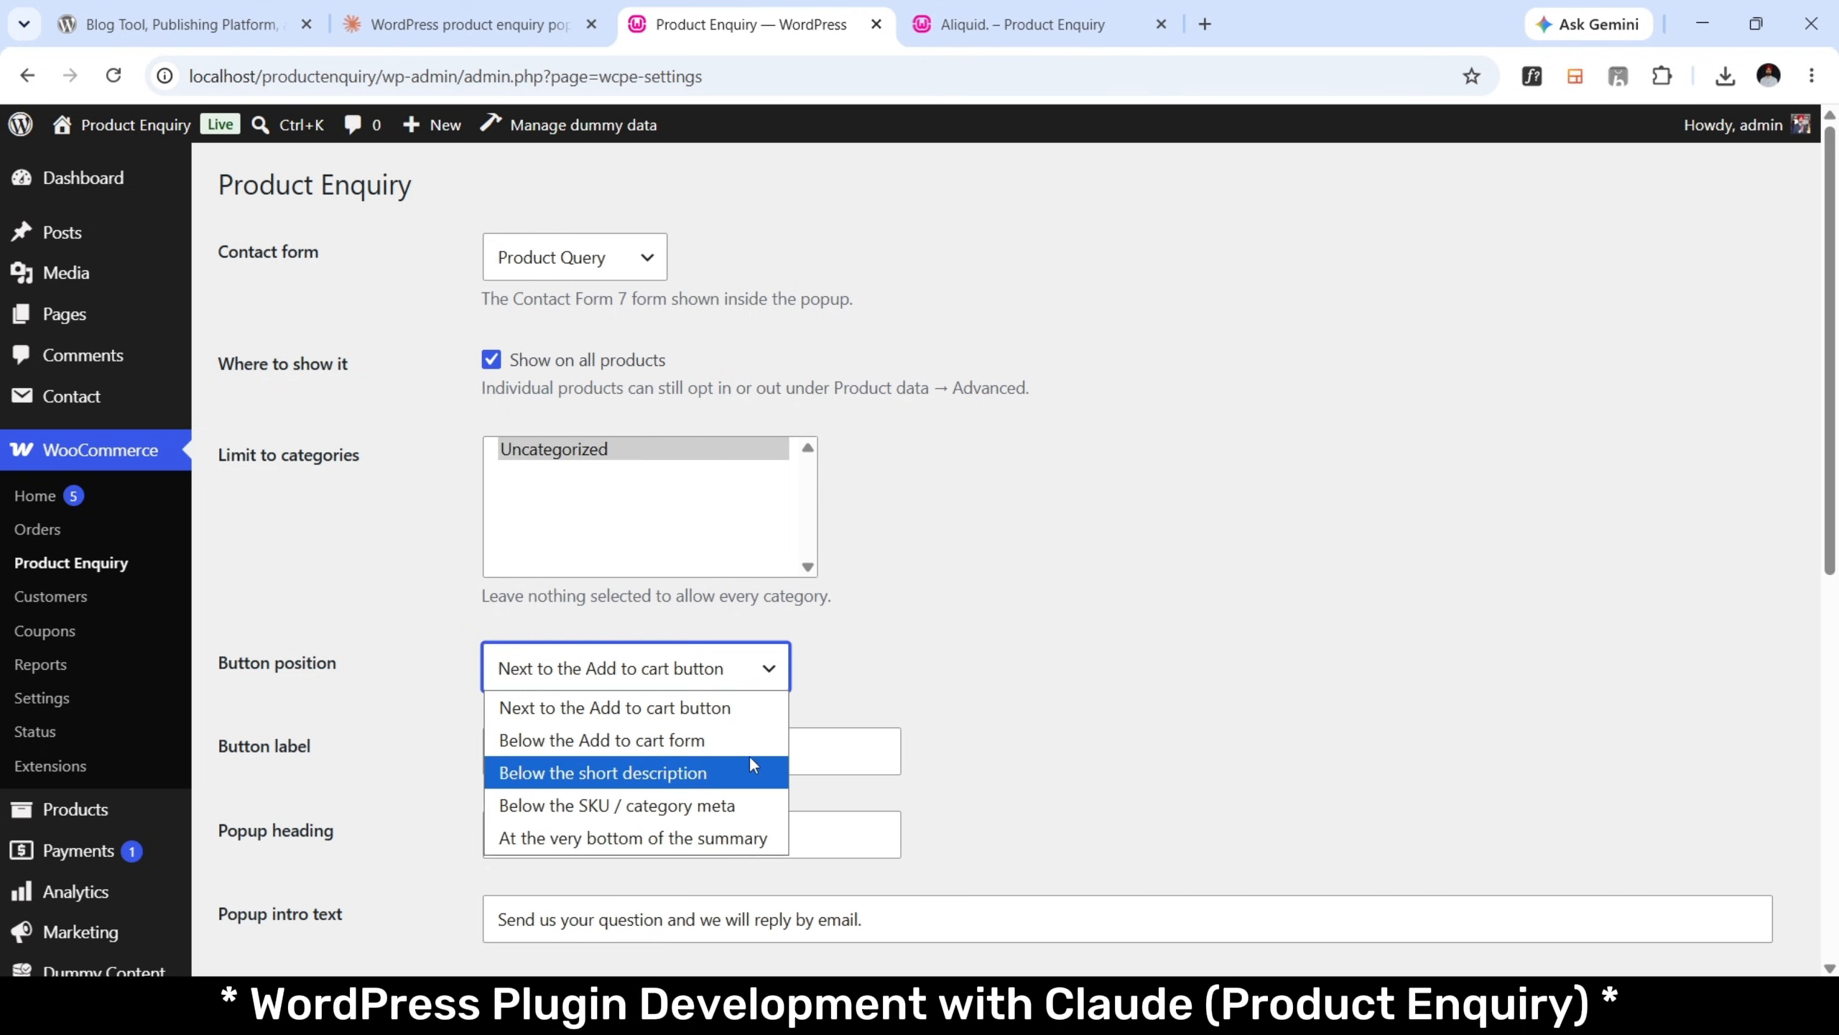
left_click(750, 761)
scroll(956, 552, "down", 6)
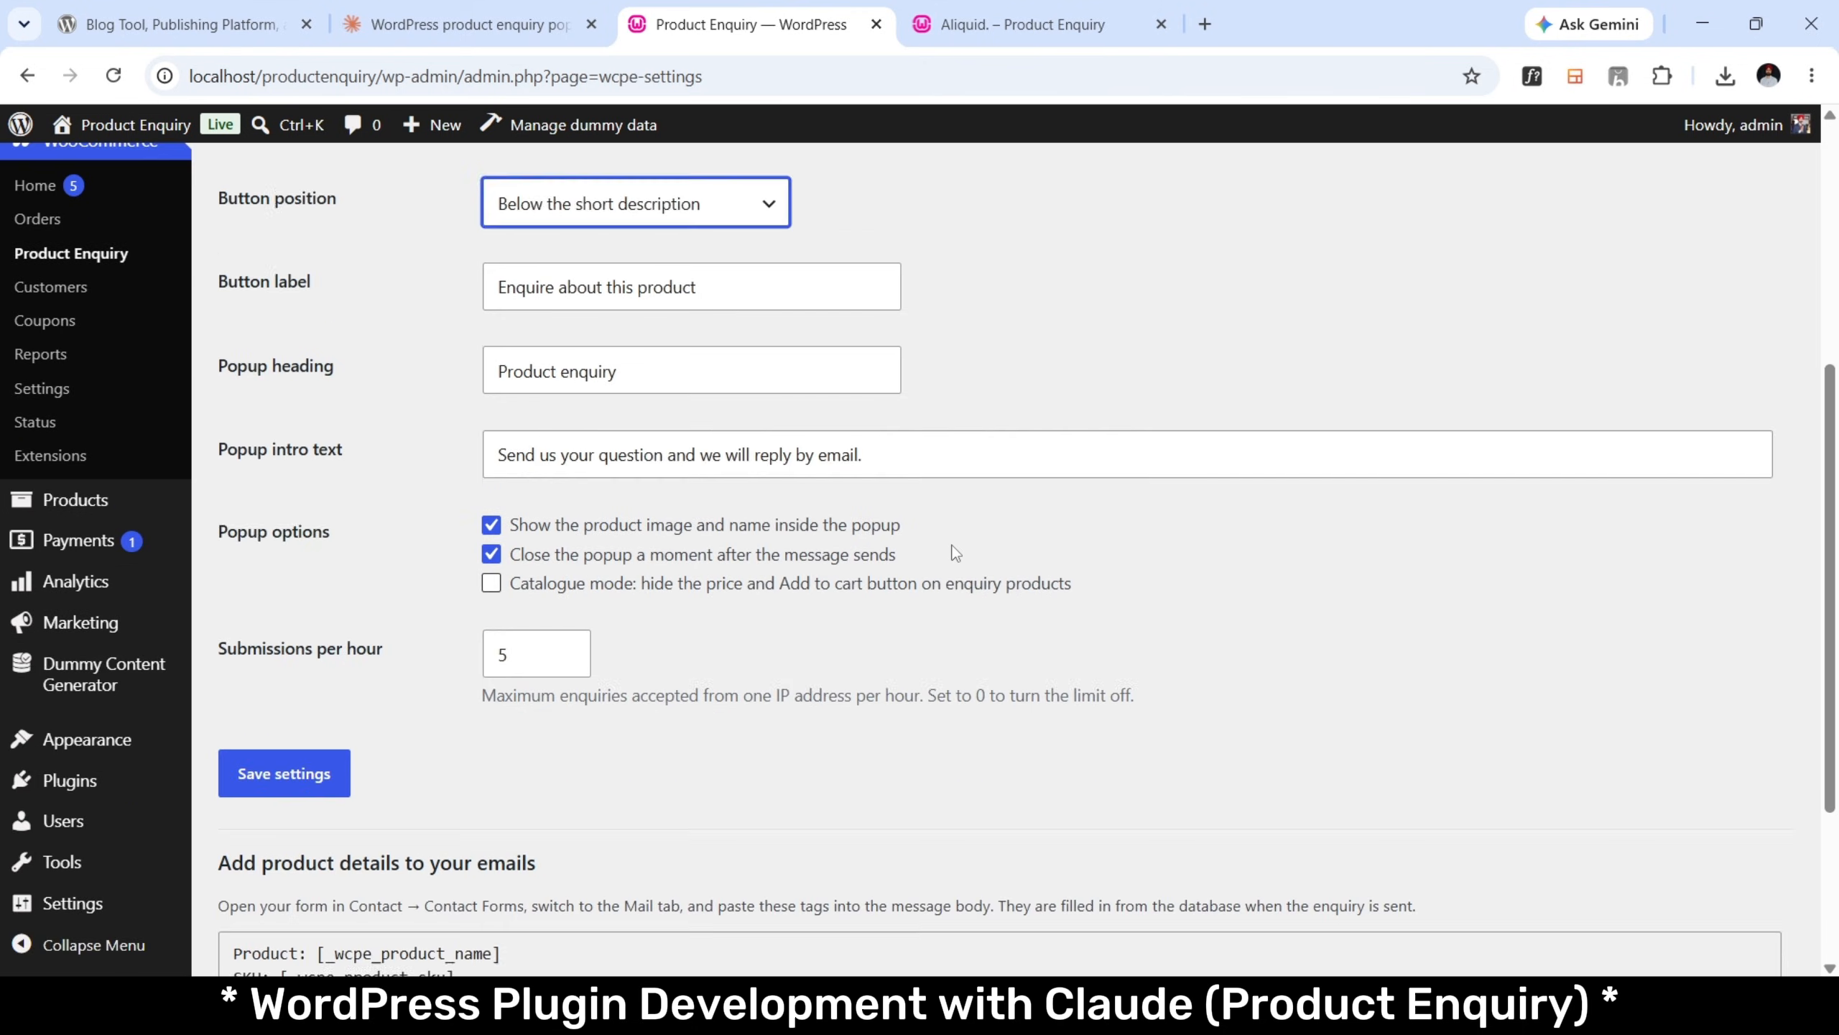
left_click(284, 658)
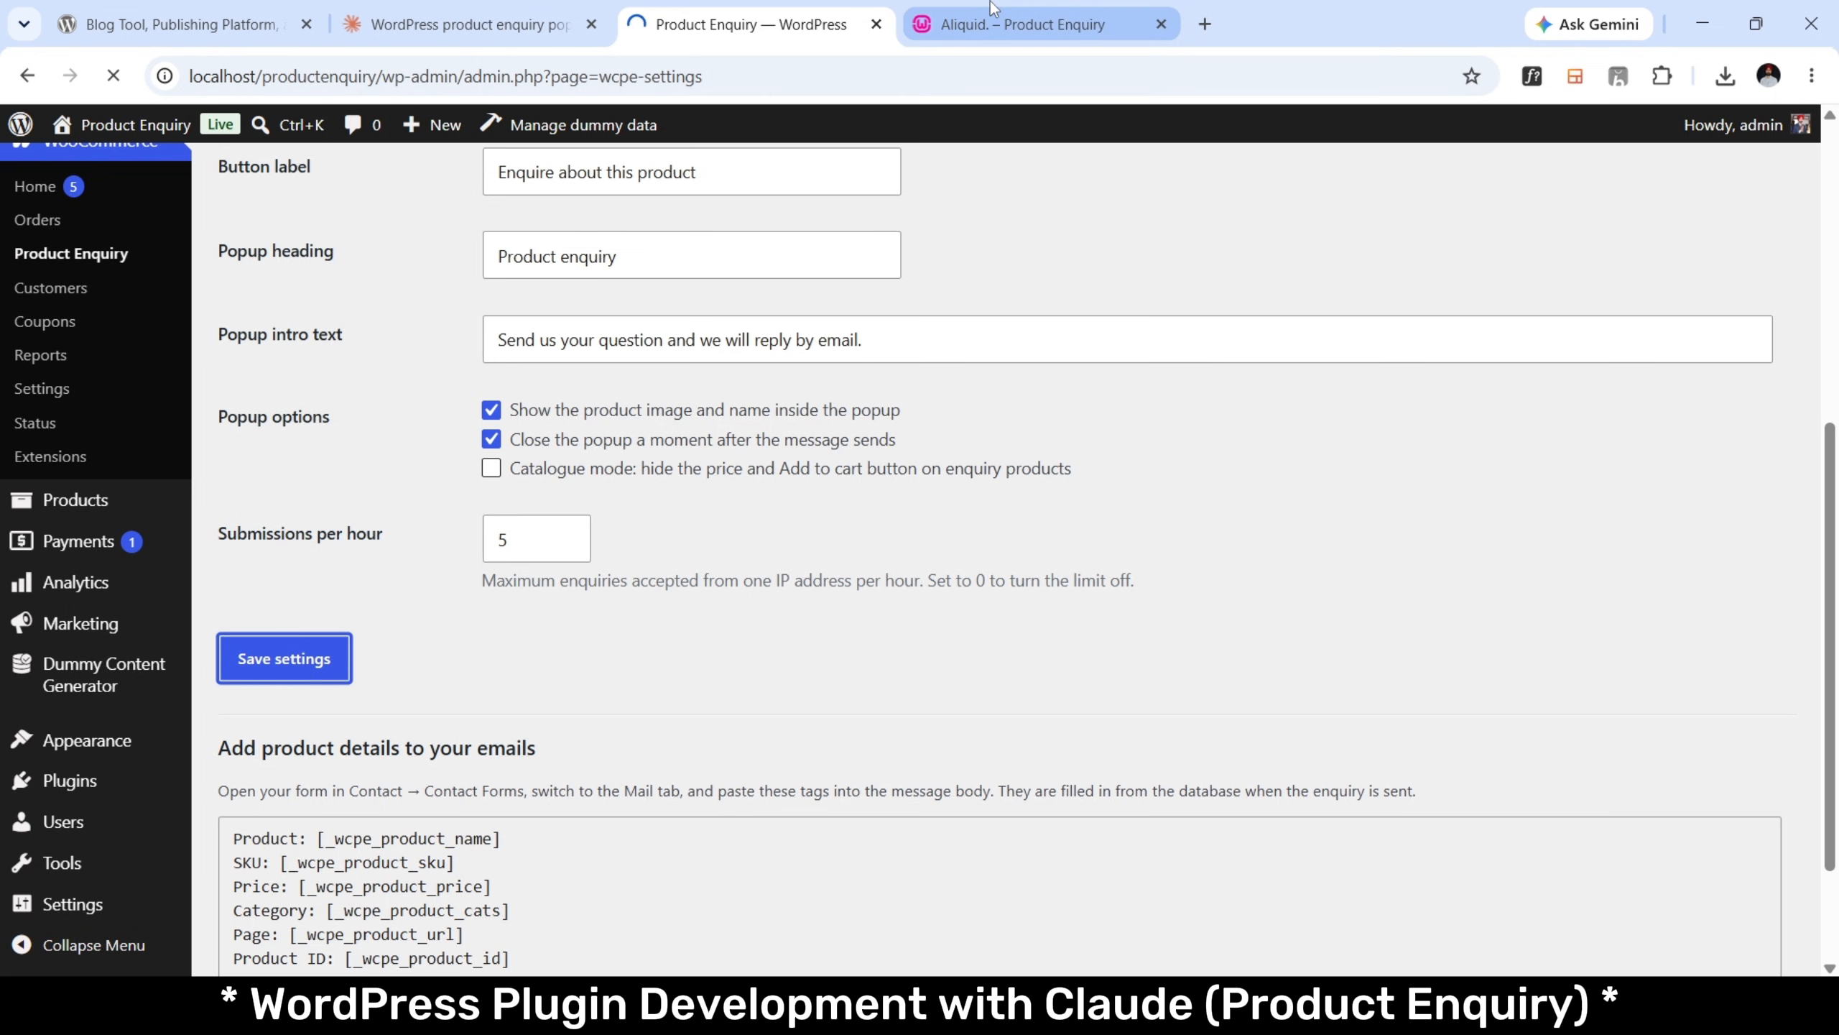
Reload the Aliquid. product page and check the enquiry button placement relative to the short description.
left_click(1014, 25)
left_click(113, 75)
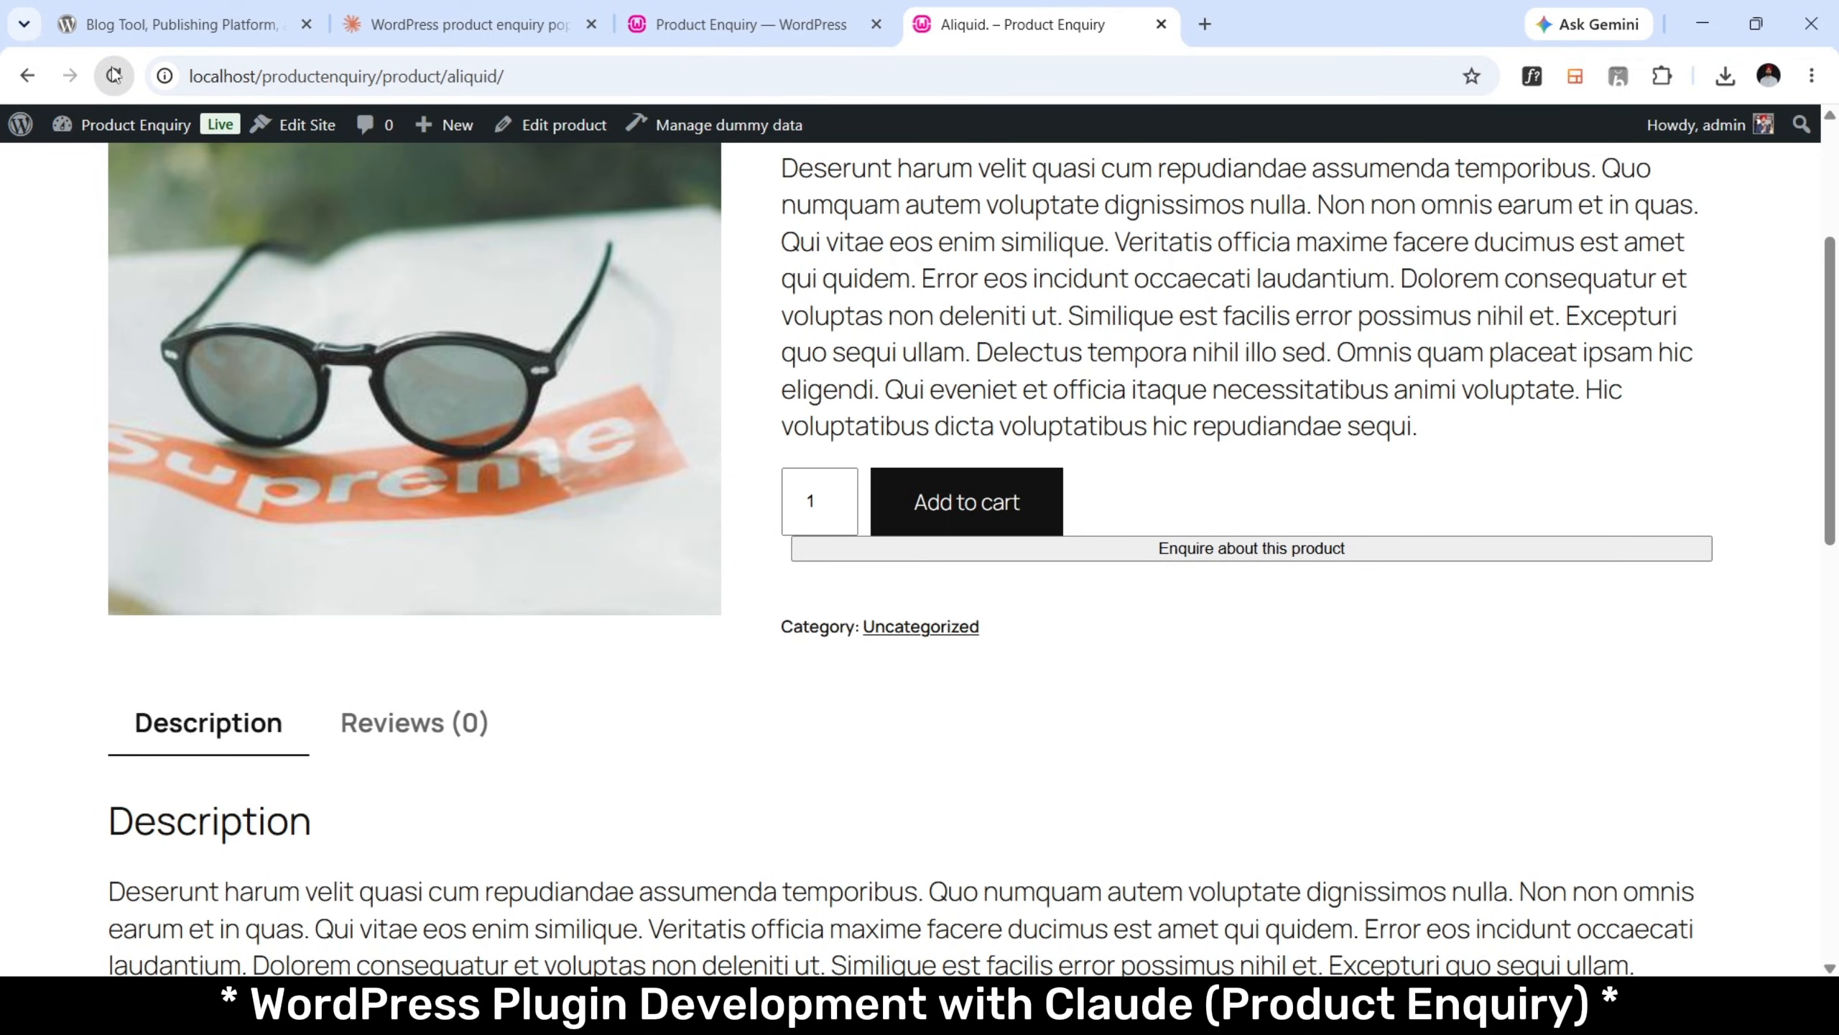
scroll(1086, 348, "up", 2)
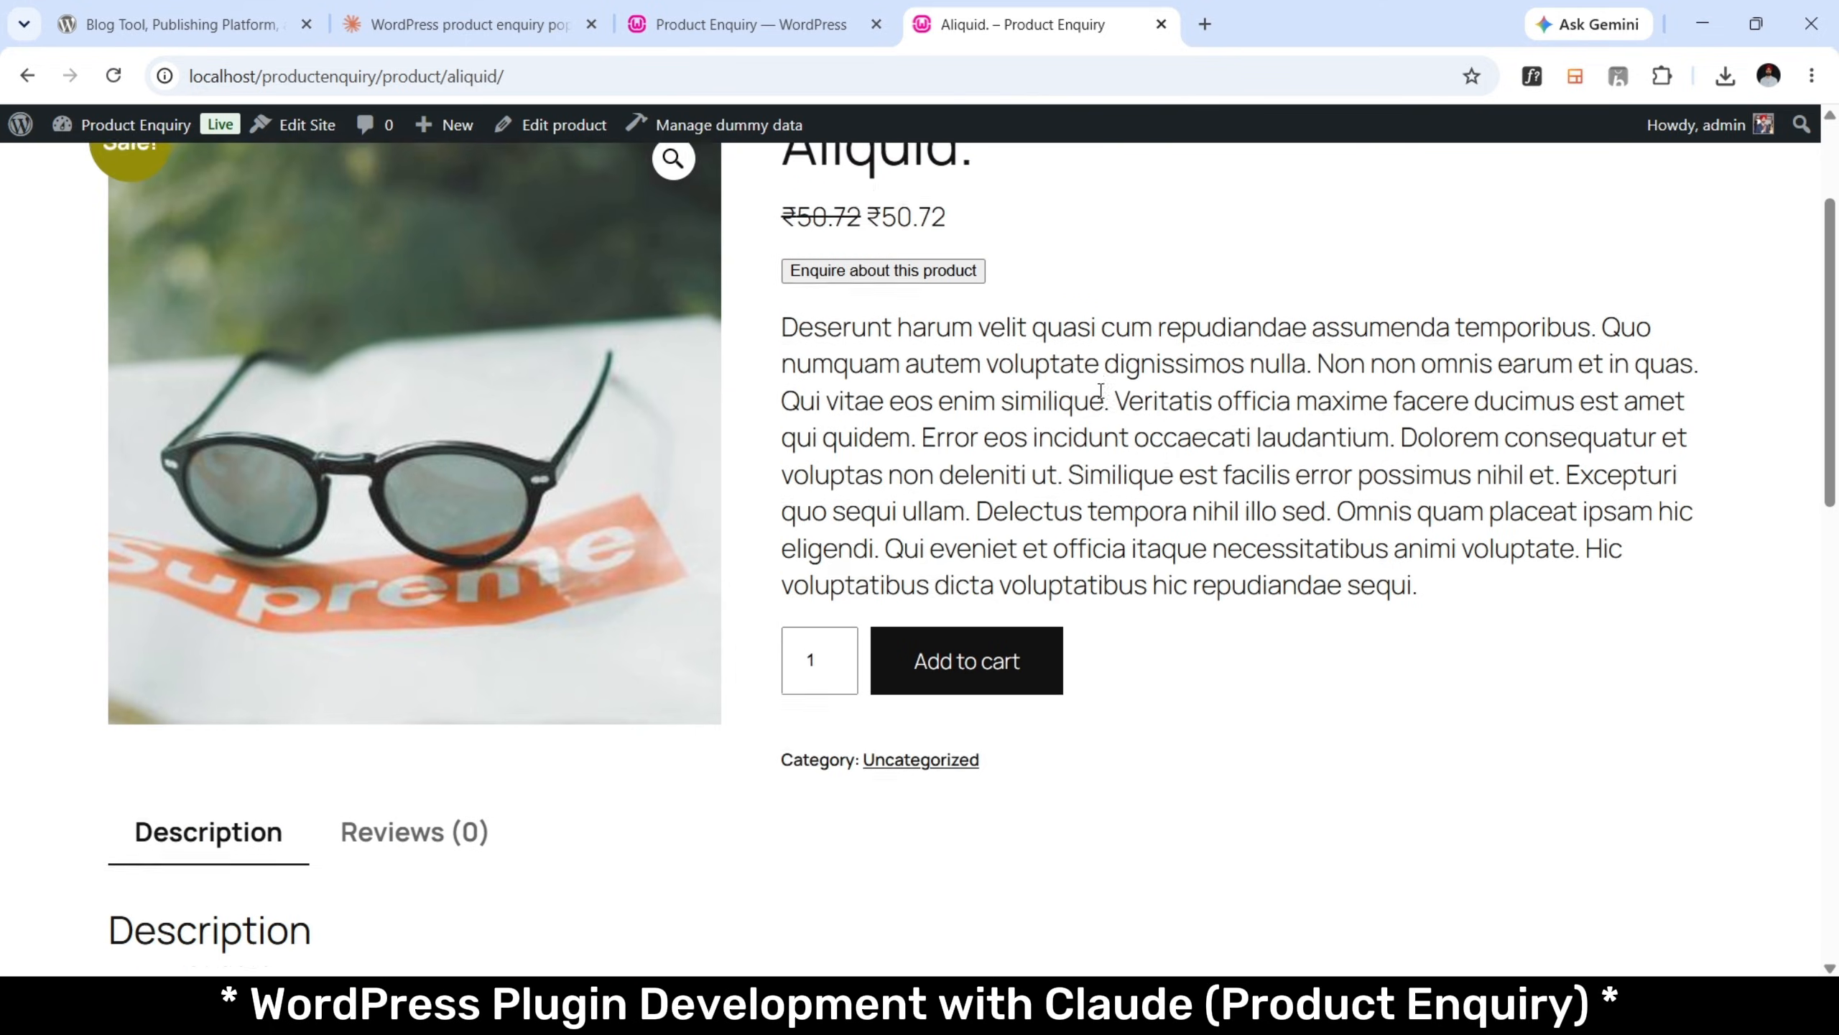
Set the enquiry button position to Below the SKU / category meta and save the settings.
left_click(739, 8)
scroll(752, 661, "down", 2)
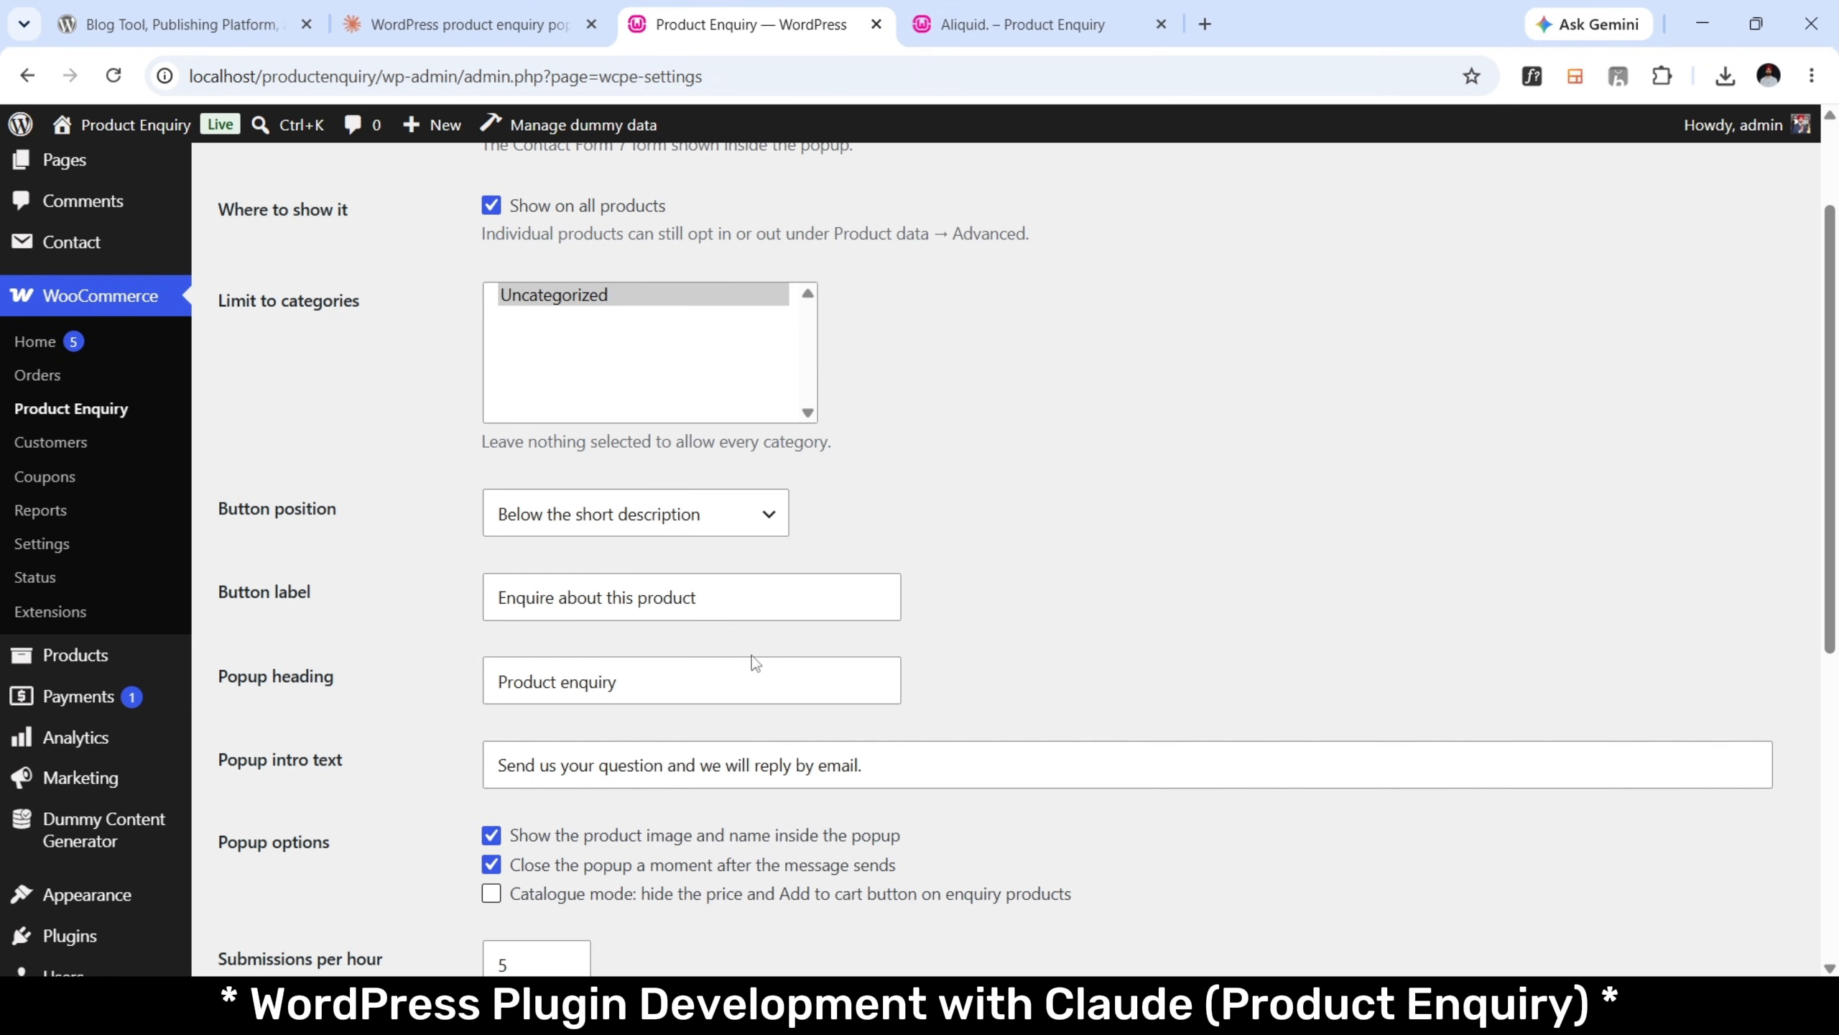
left_click(751, 531)
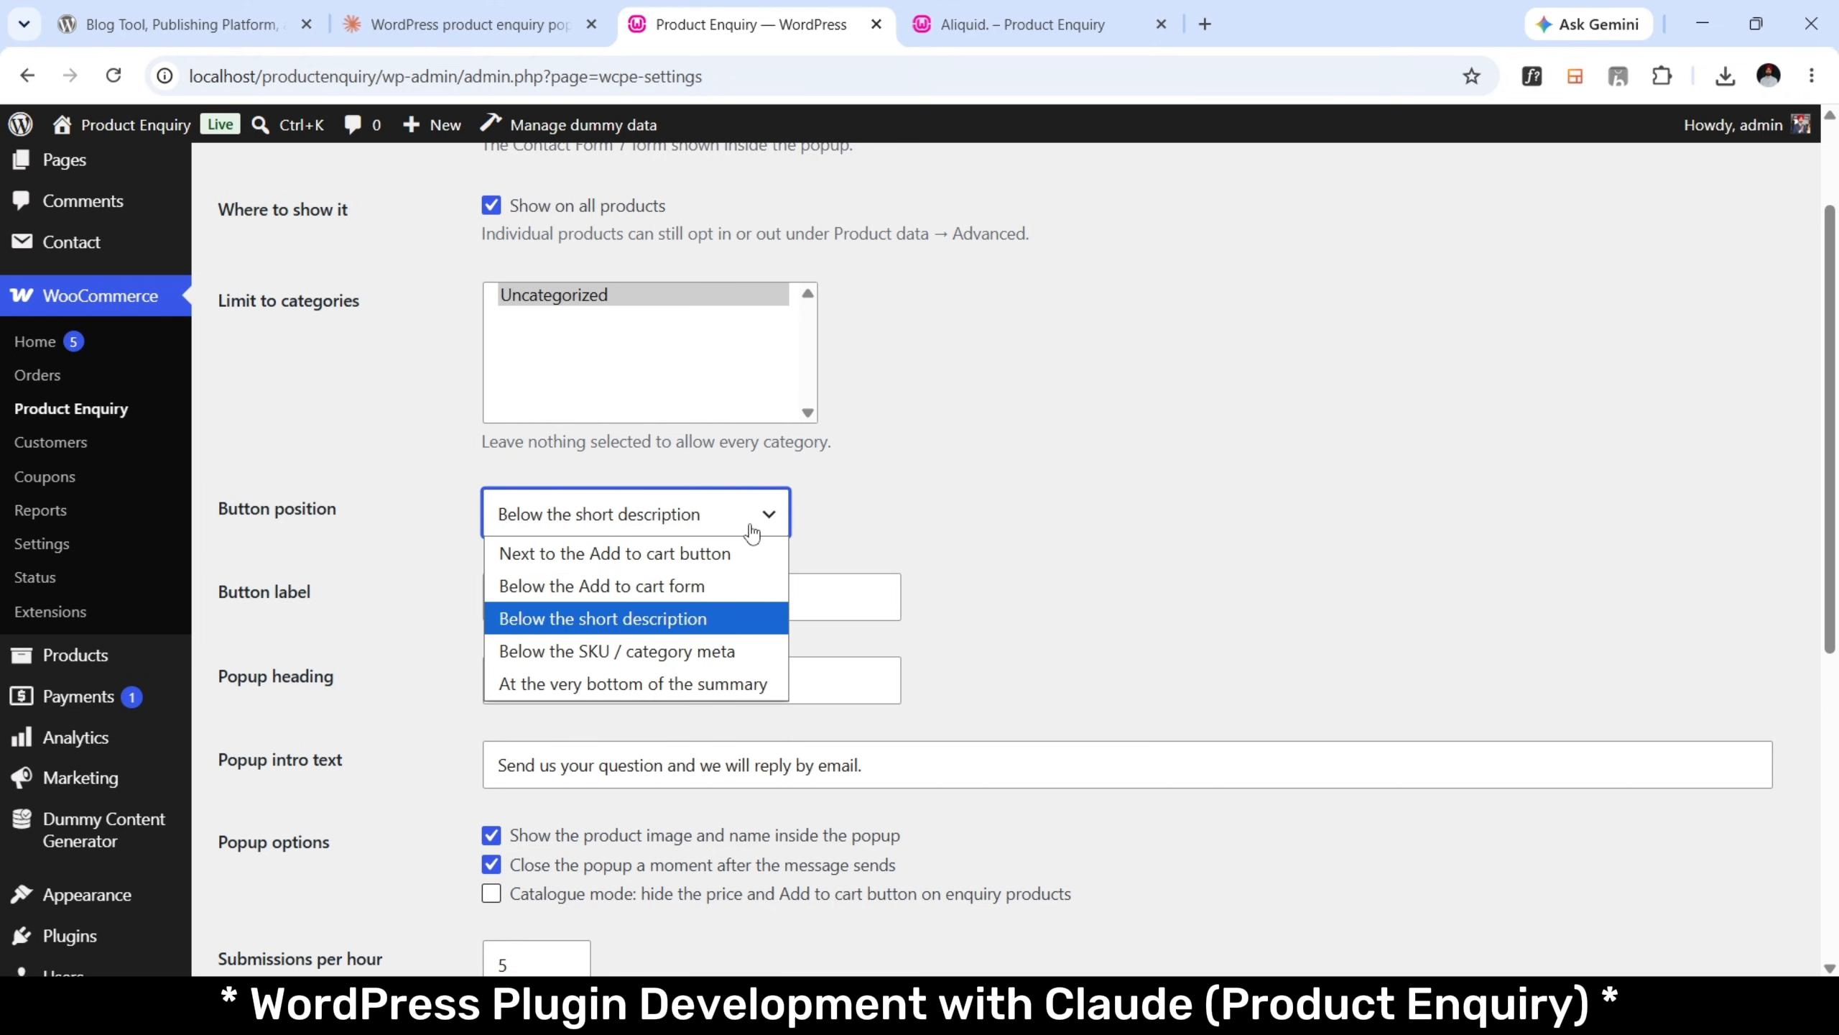
left_click(749, 652)
scroll(355, 779, "down", 8)
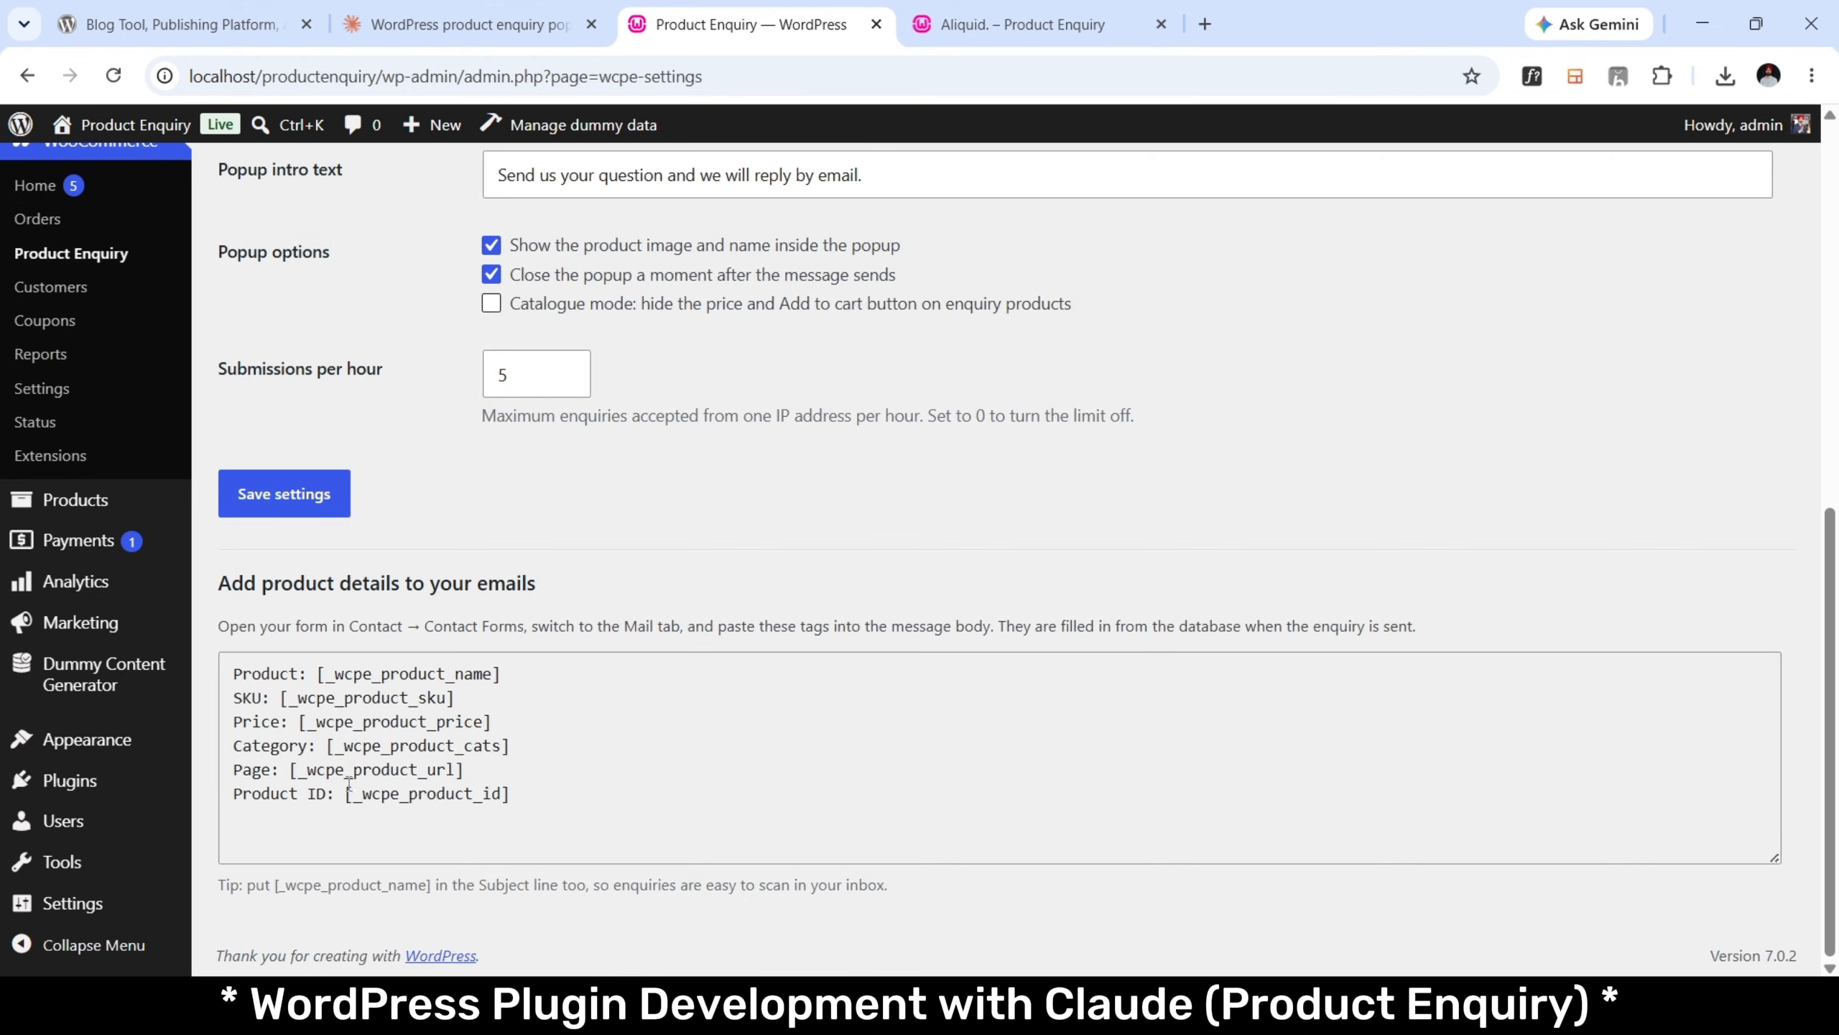
left_click(313, 500)
Reload the Aliquid. product page to check the enquiry button near the category meta, closing the stray blank tab.
left_click(1205, 24)
left_click(941, 7)
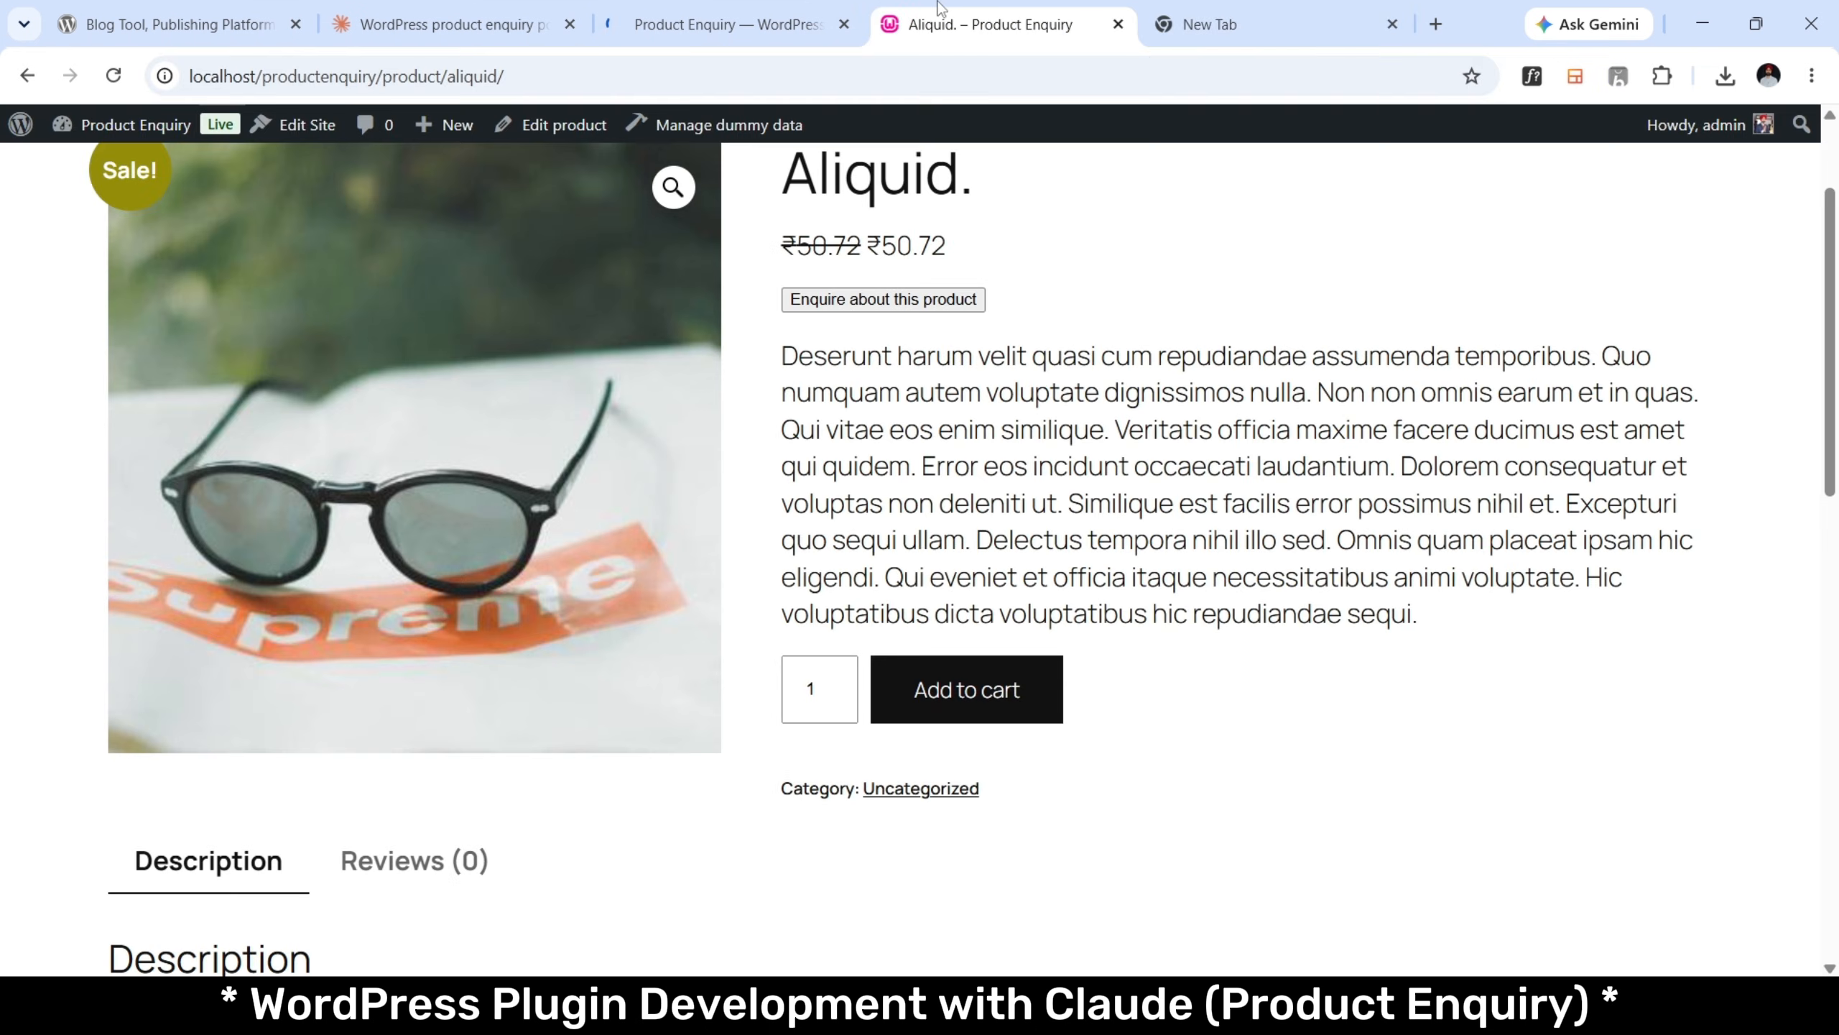
key("F5")
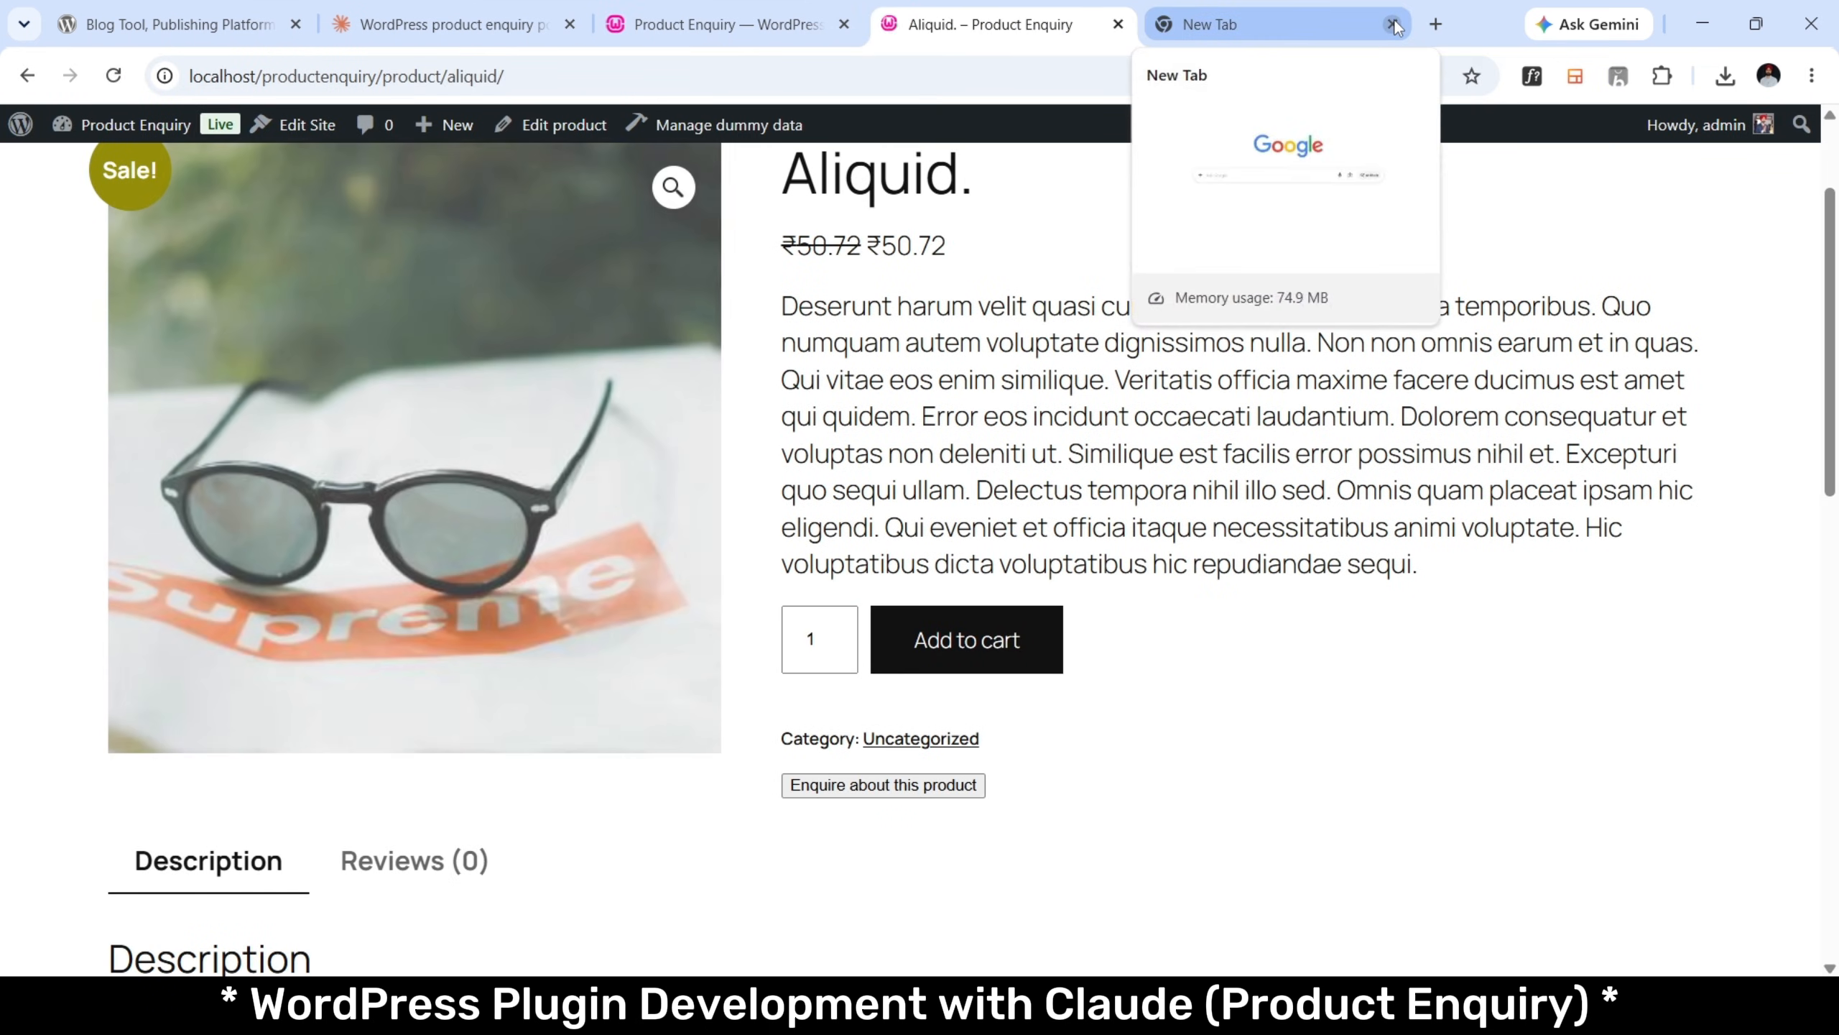
left_click(1391, 24)
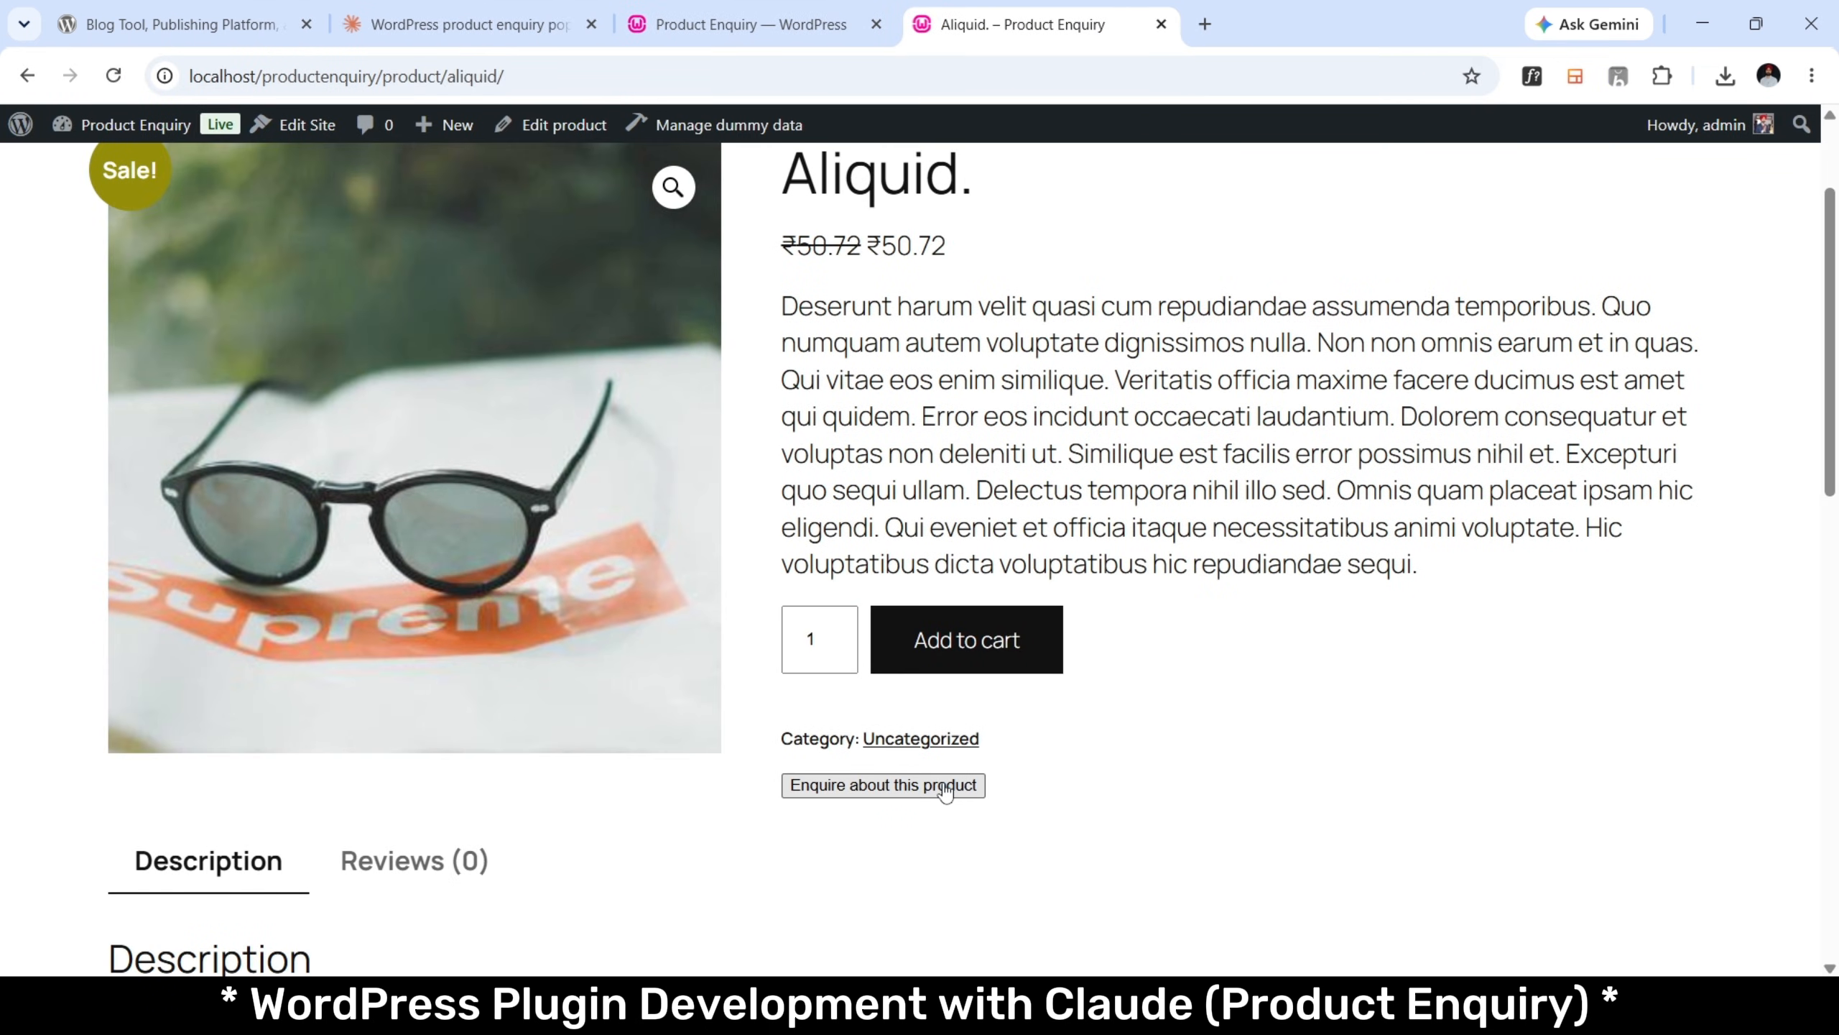
Set the enquiry button position to At the very bottom of the summary and save the settings.
left_click(753, 23)
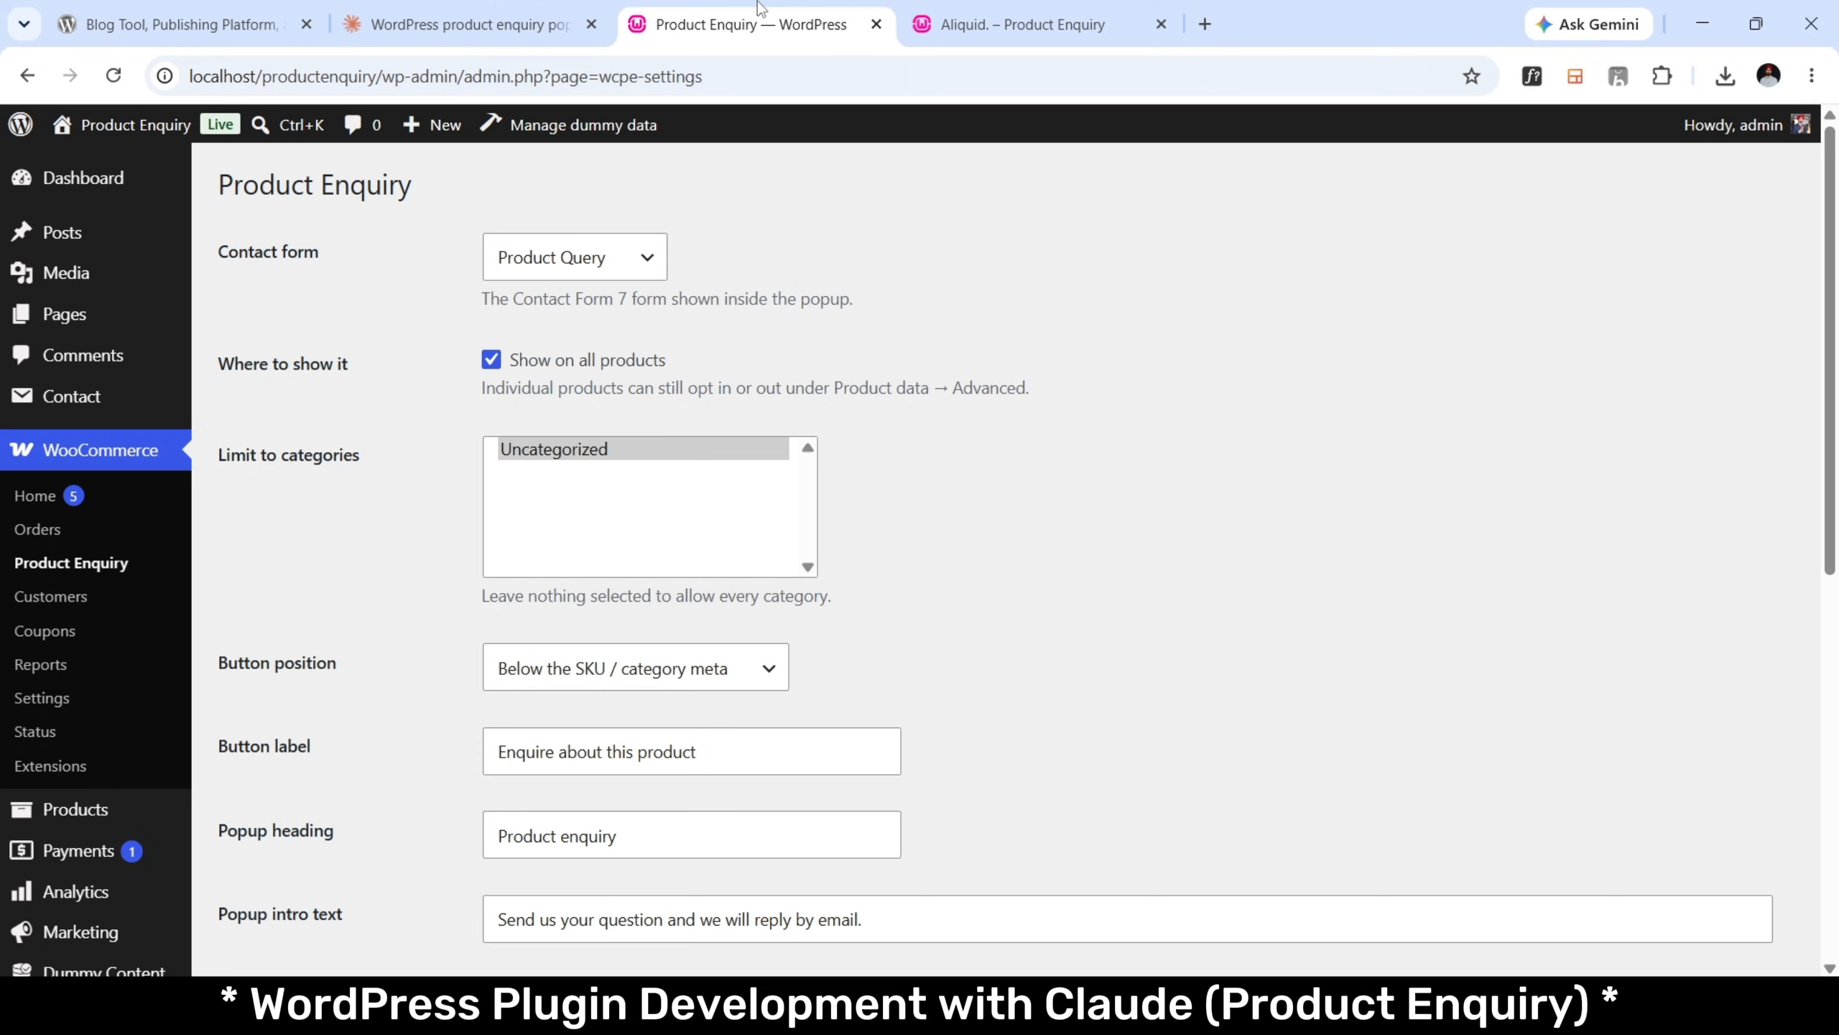
left_click(647, 669)
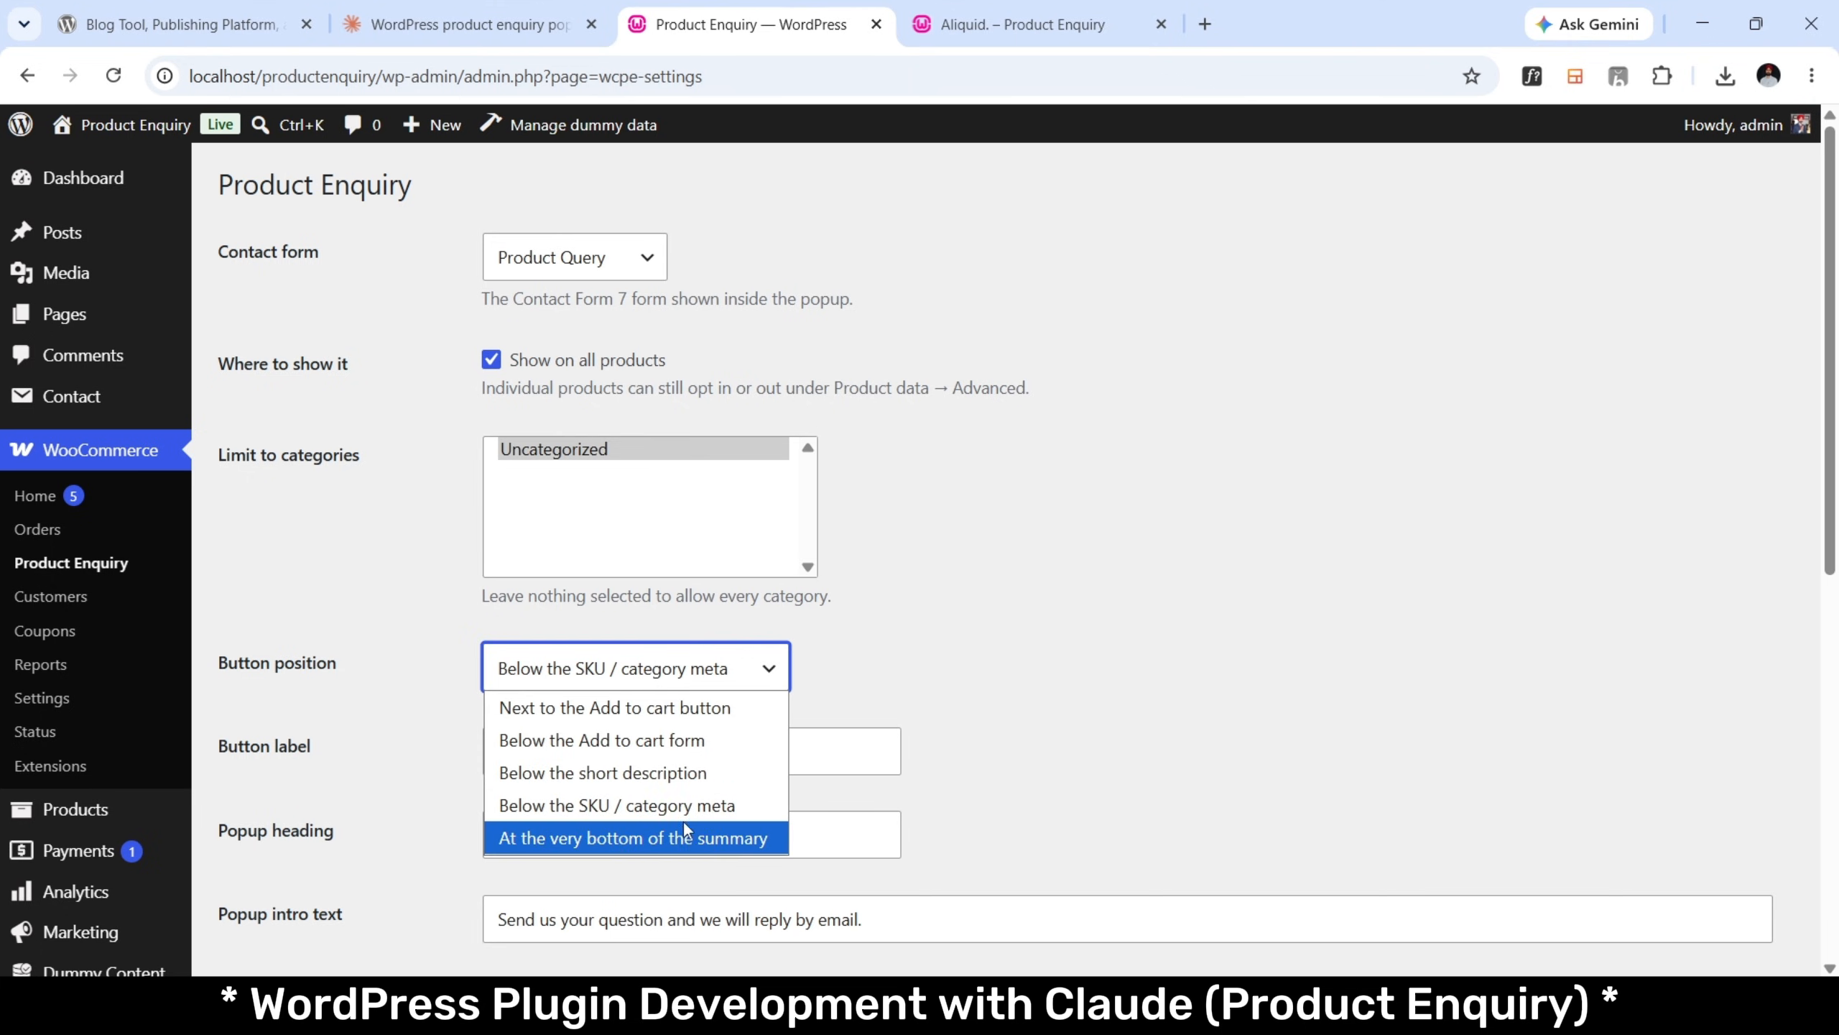
left_click(689, 840)
scroll(689, 840, "down", 5)
left_click(334, 752)
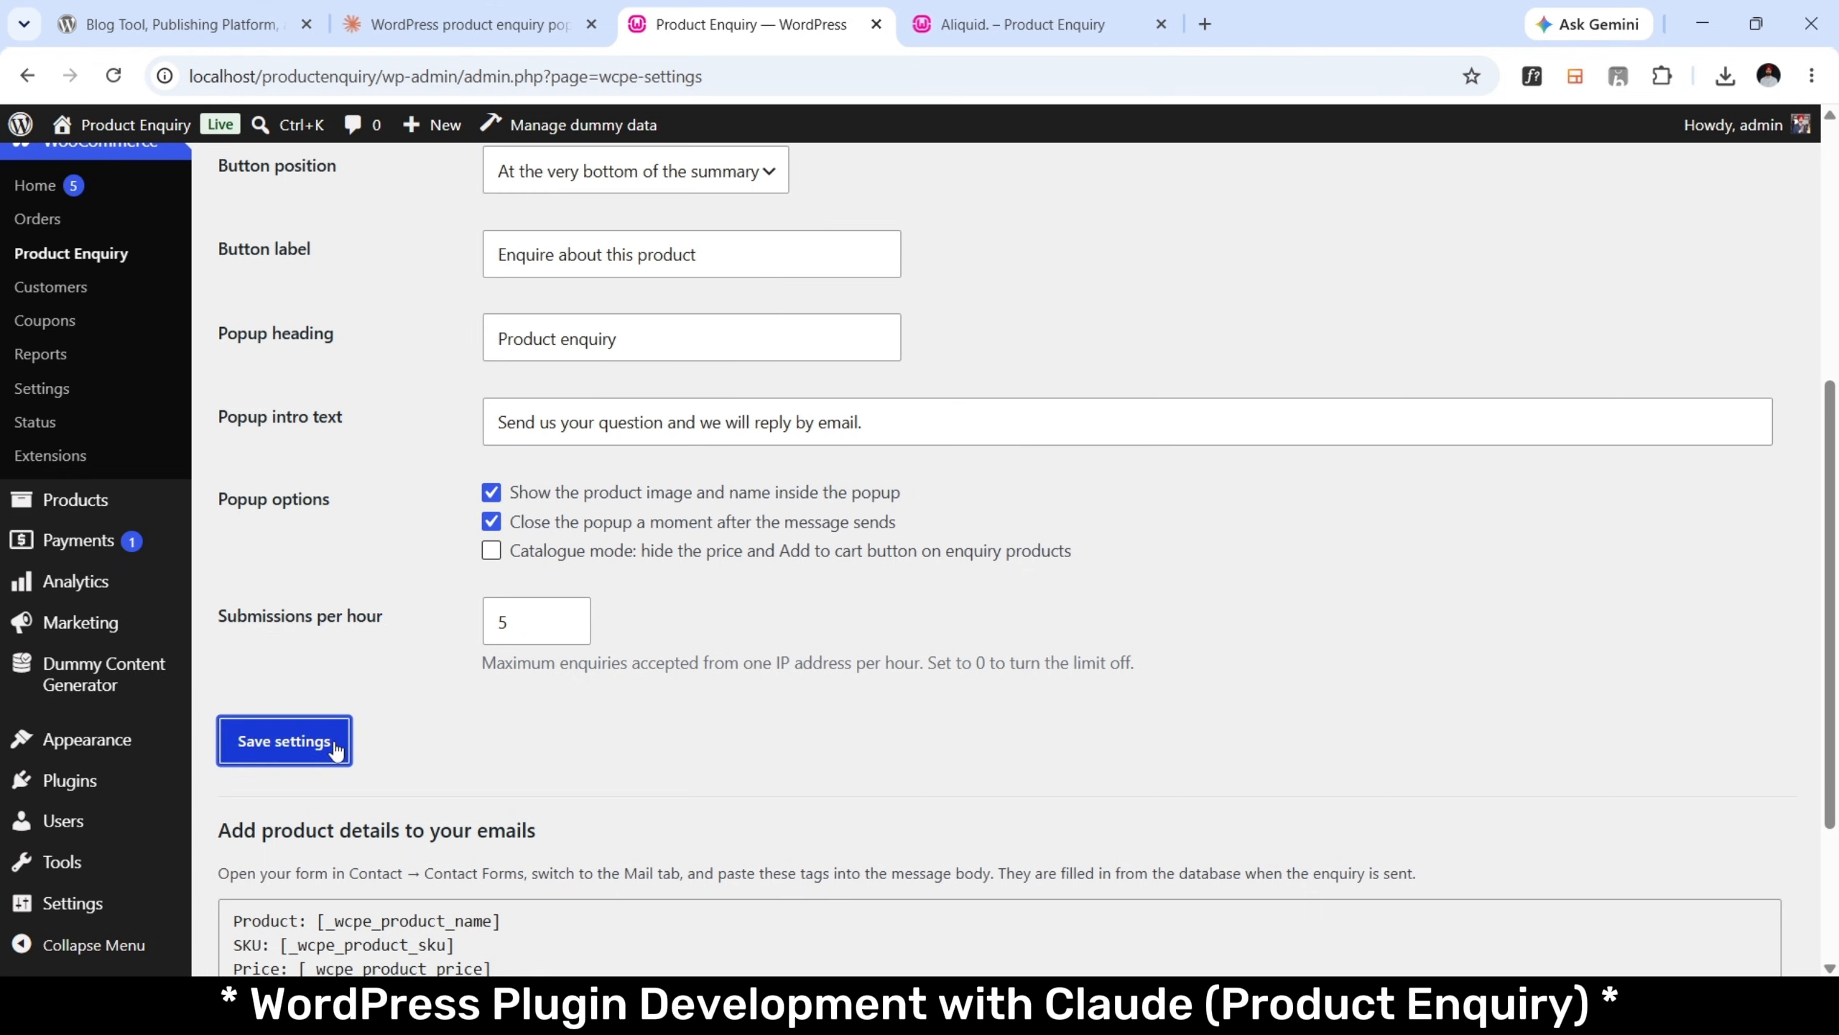
Reload the Aliquid. product page and check the enquiry button placement at the end of the product summary.
left_click(1021, 24)
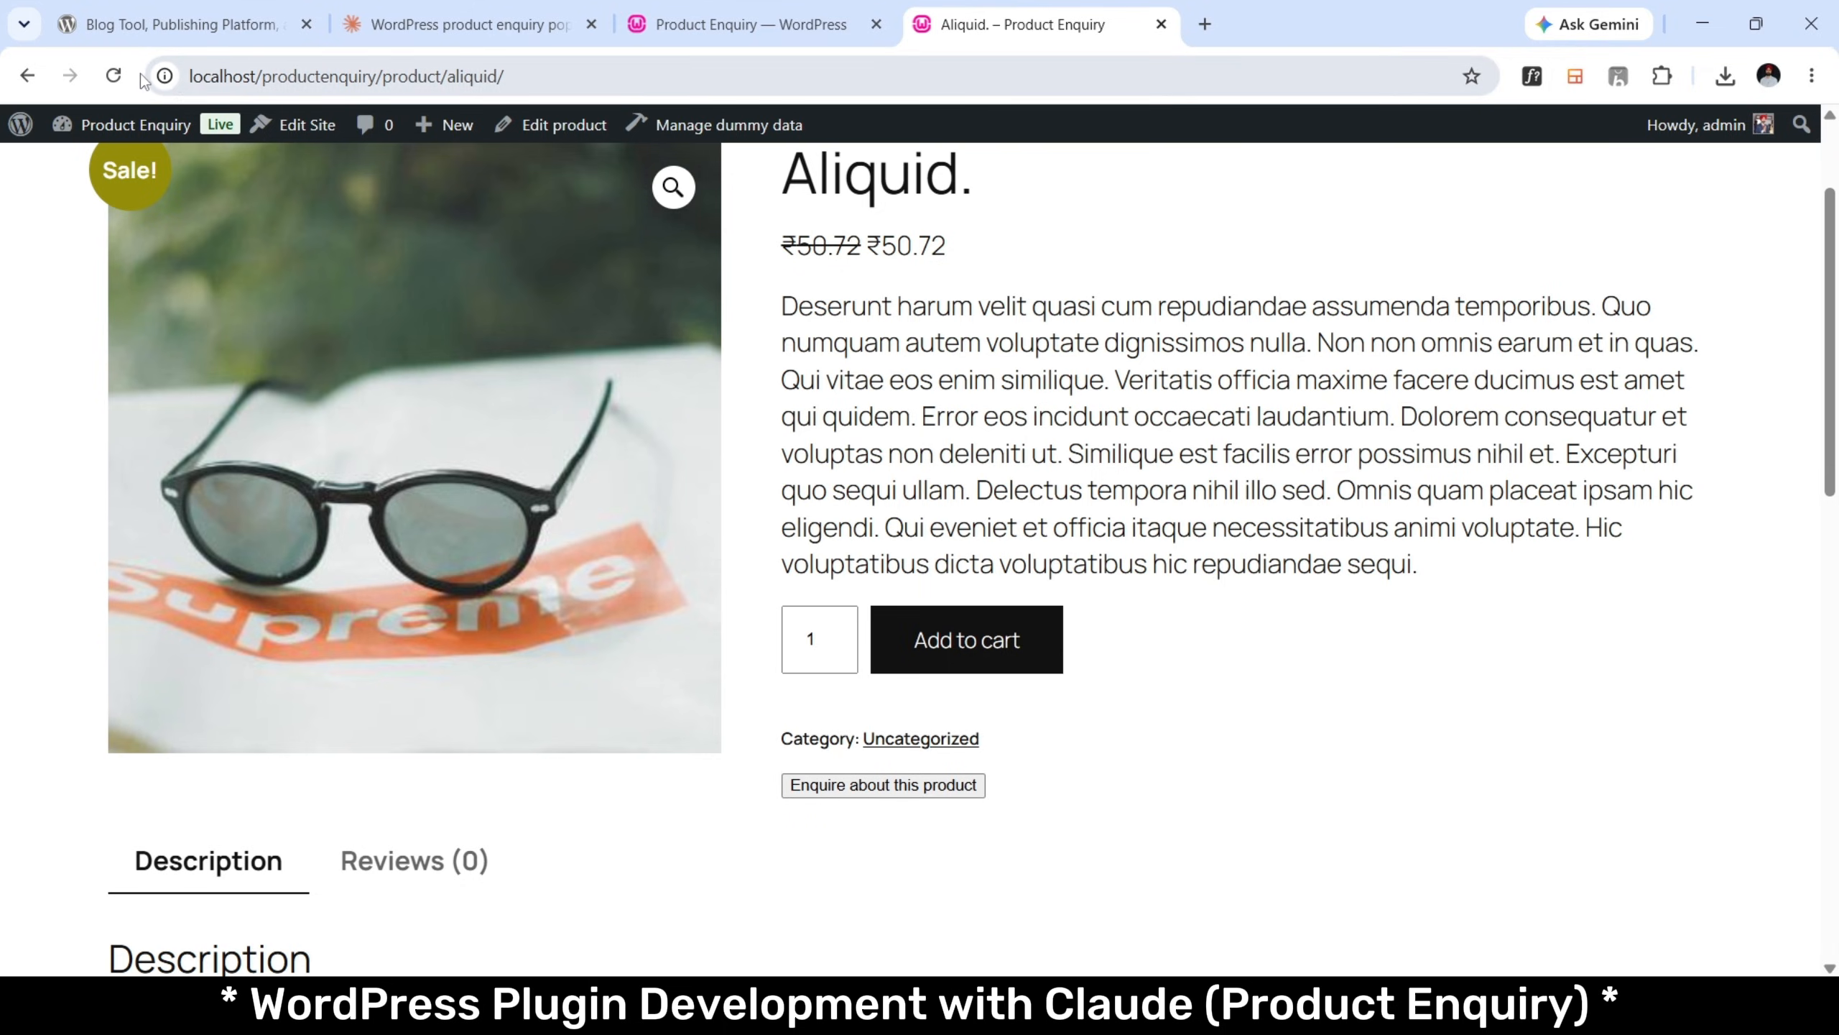
left_click(113, 76)
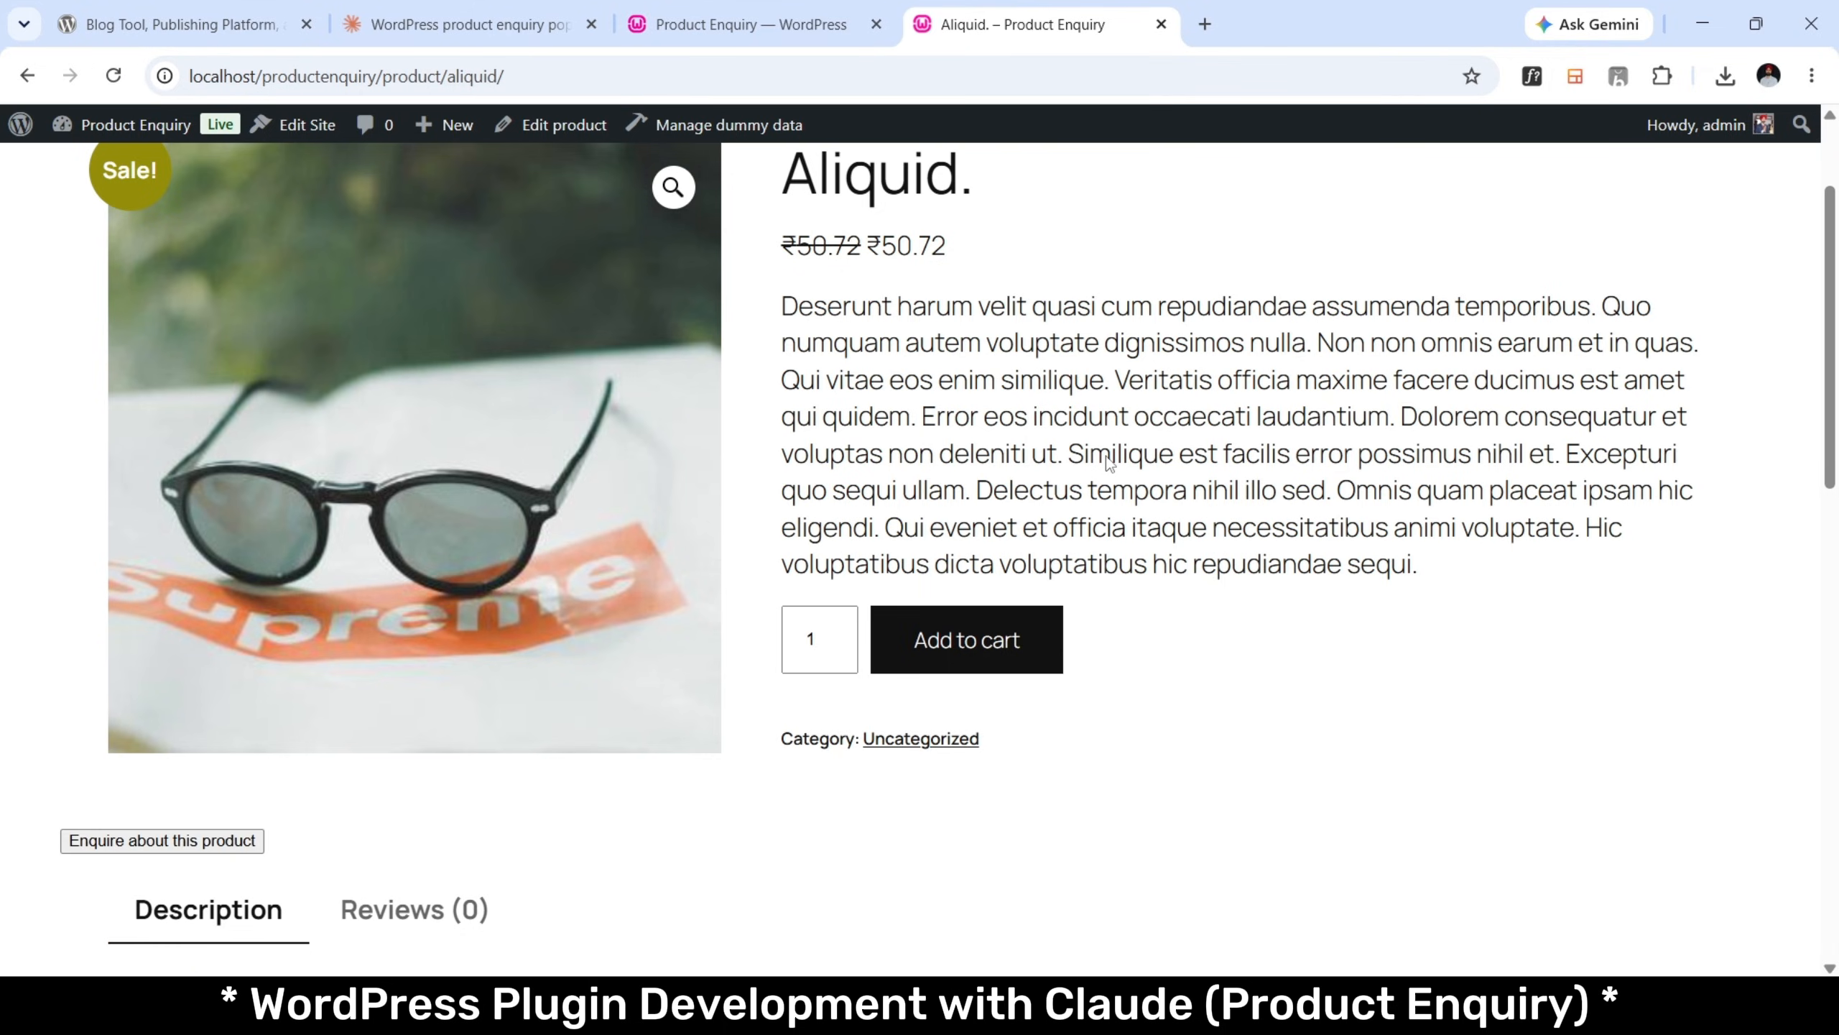
scroll(1108, 463, "down", 6)
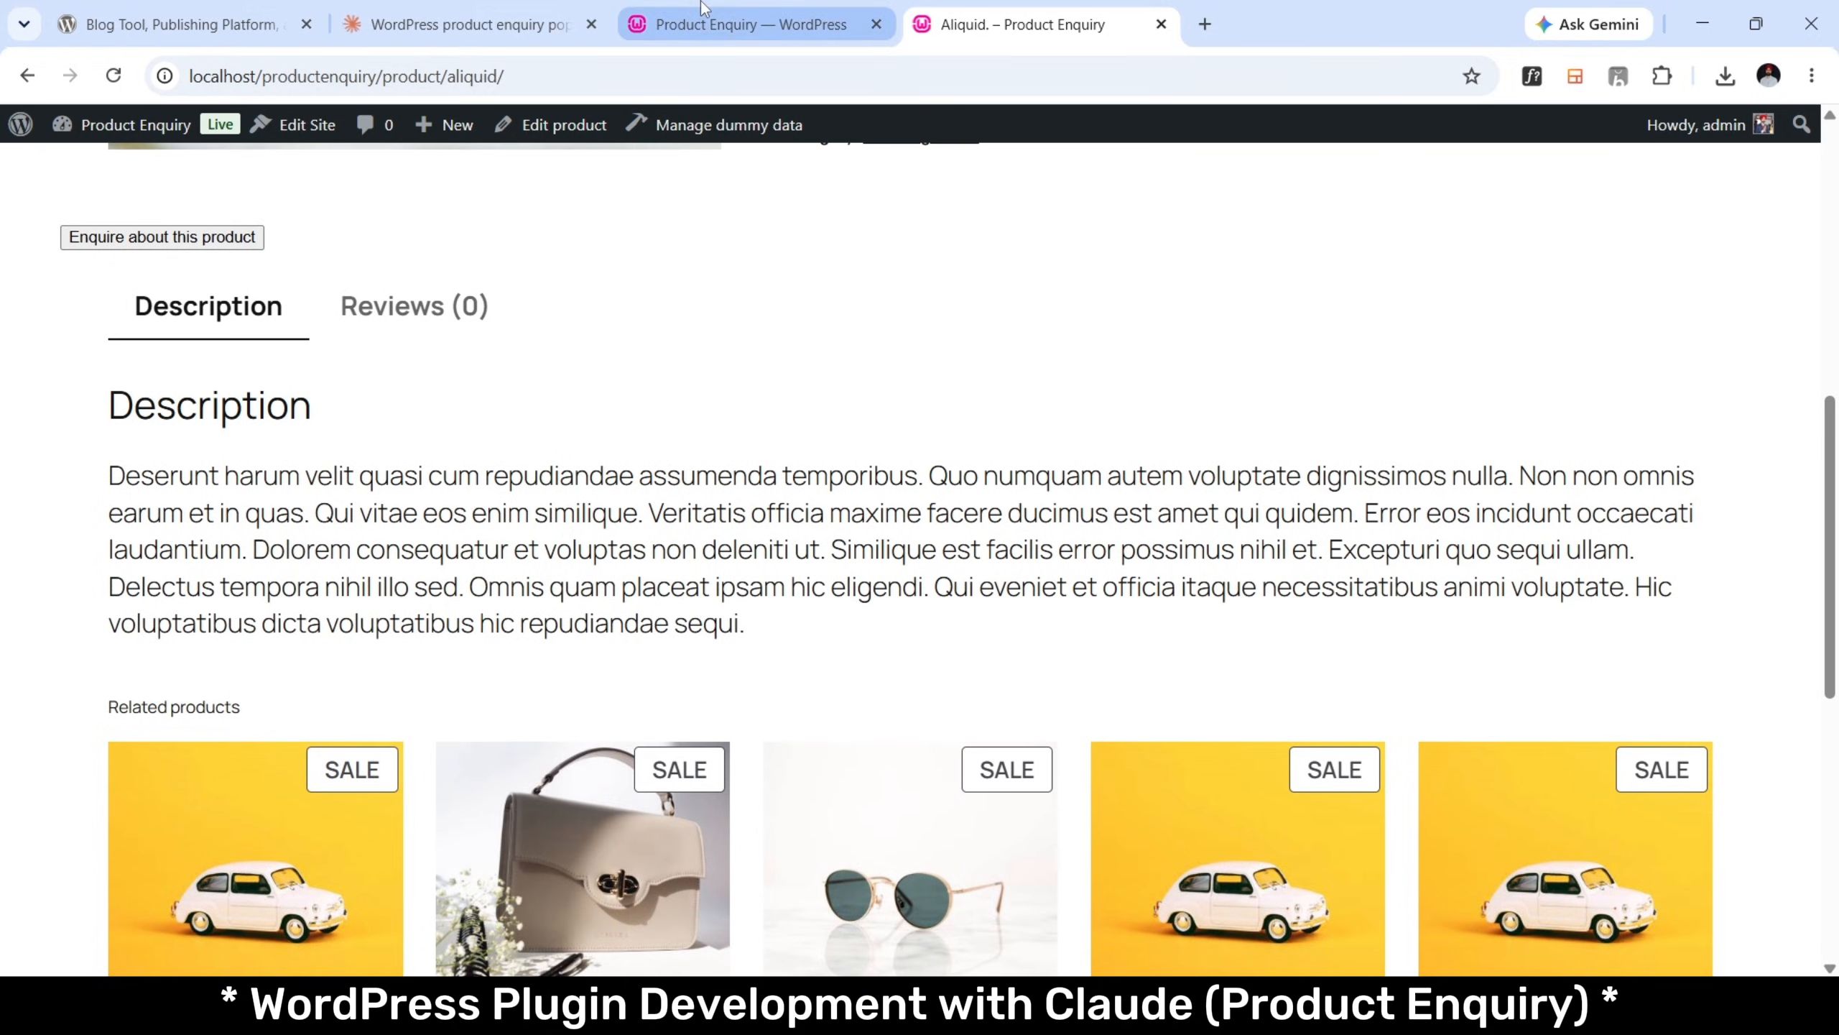
Set the enquiry button position back to Below the Add to cart form and save the settings.
left_click(745, 24)
left_click(725, 668)
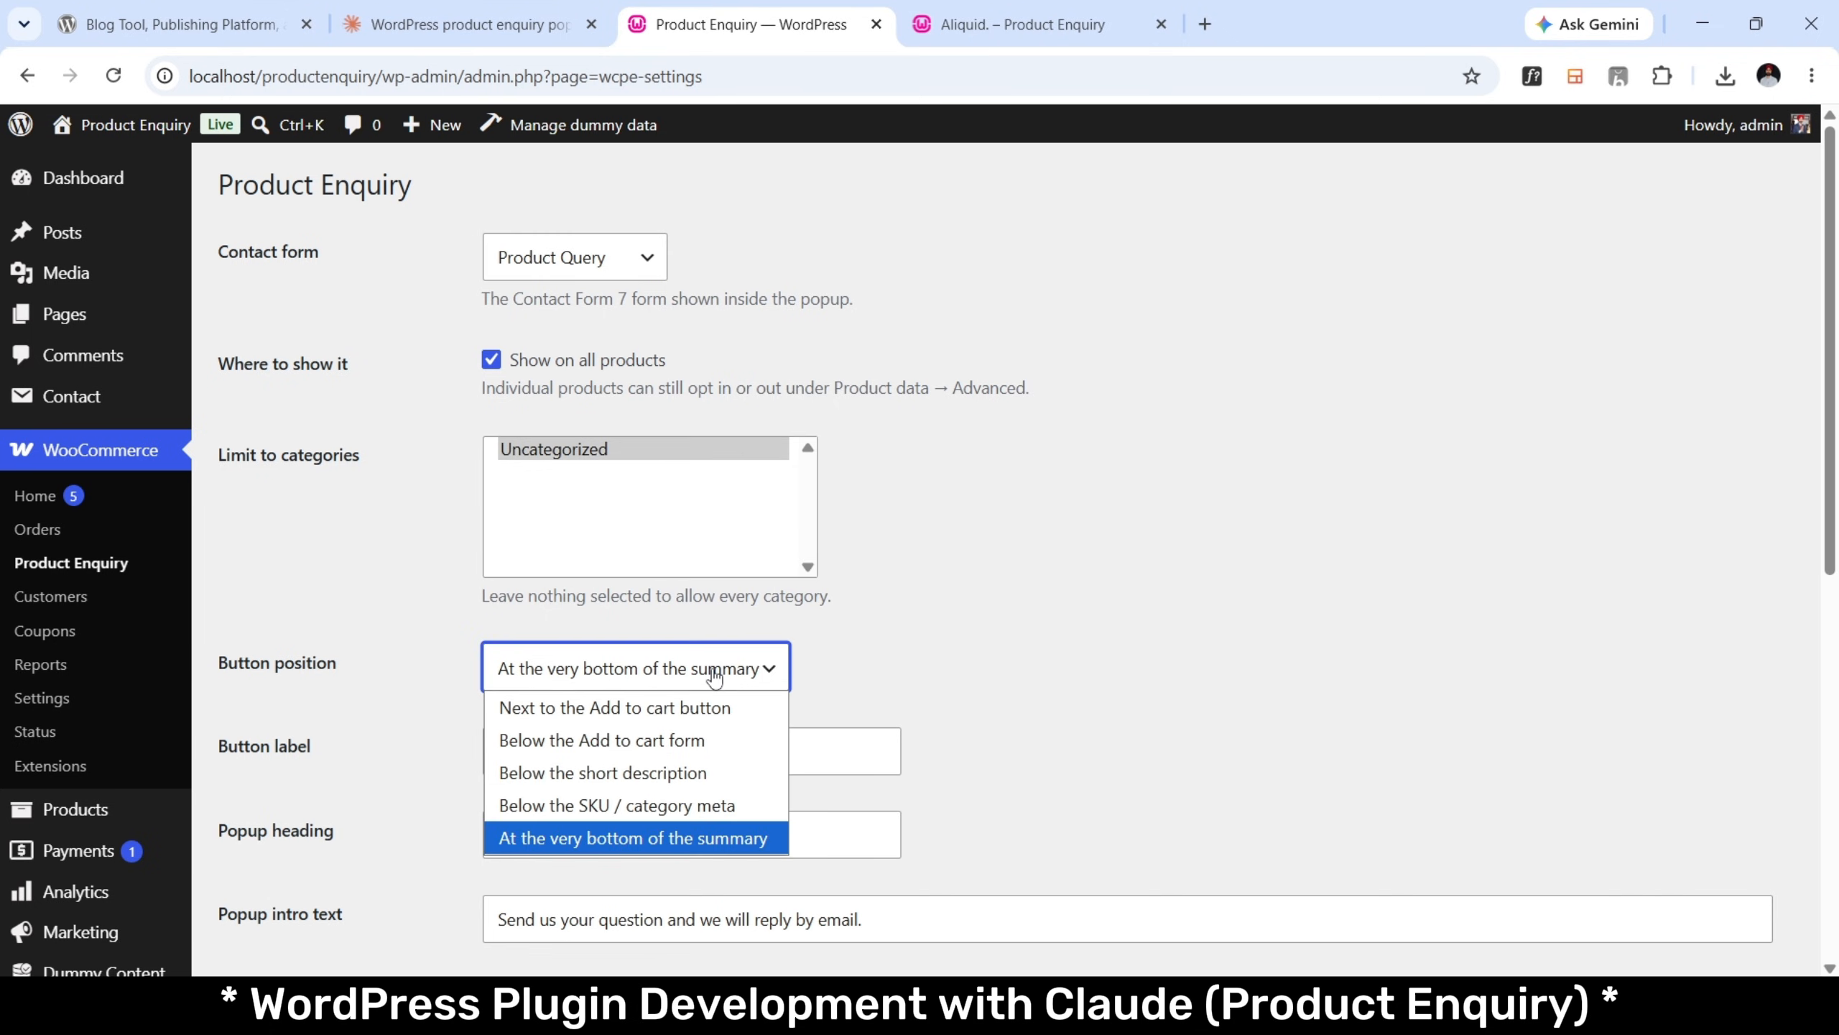
left_click(730, 740)
scroll(1175, 595, "down", 5)
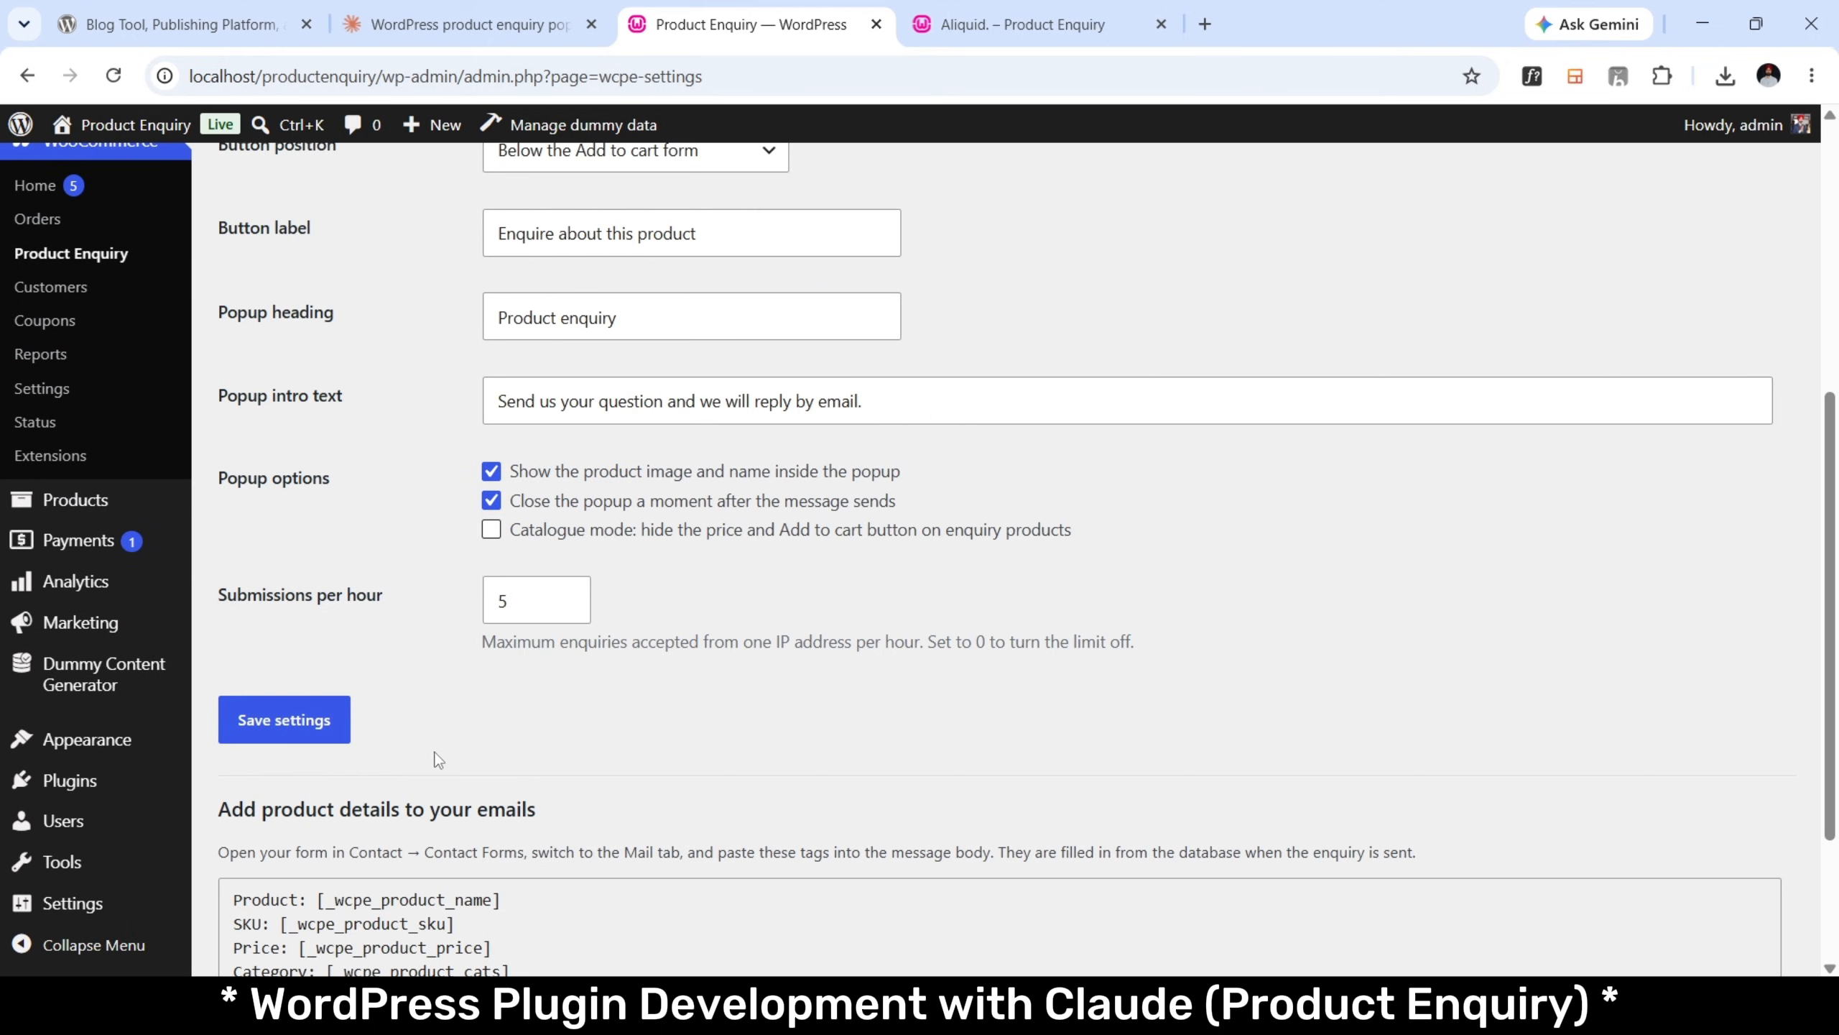
left_click(257, 736)
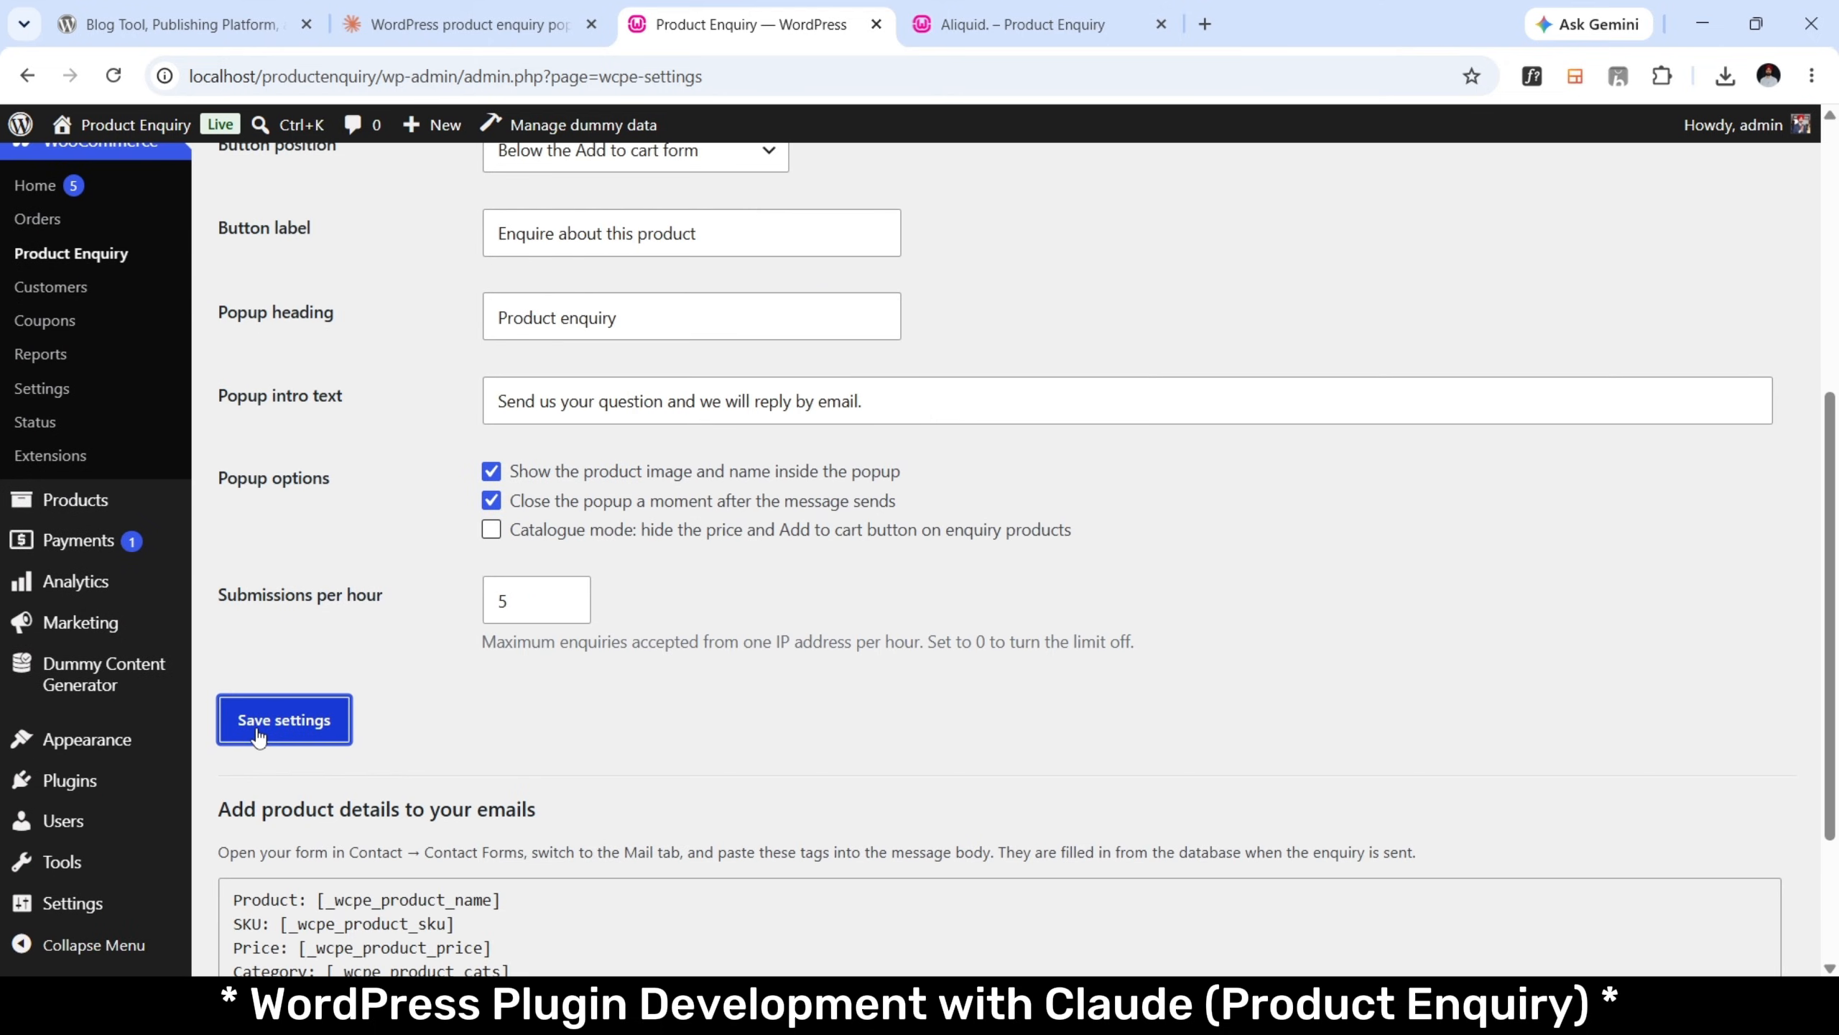
Reload the Aliquid. product page until the saved position applies, and check the enquiry button below the Add to cart form.
left_click(1089, 7)
left_click(114, 75)
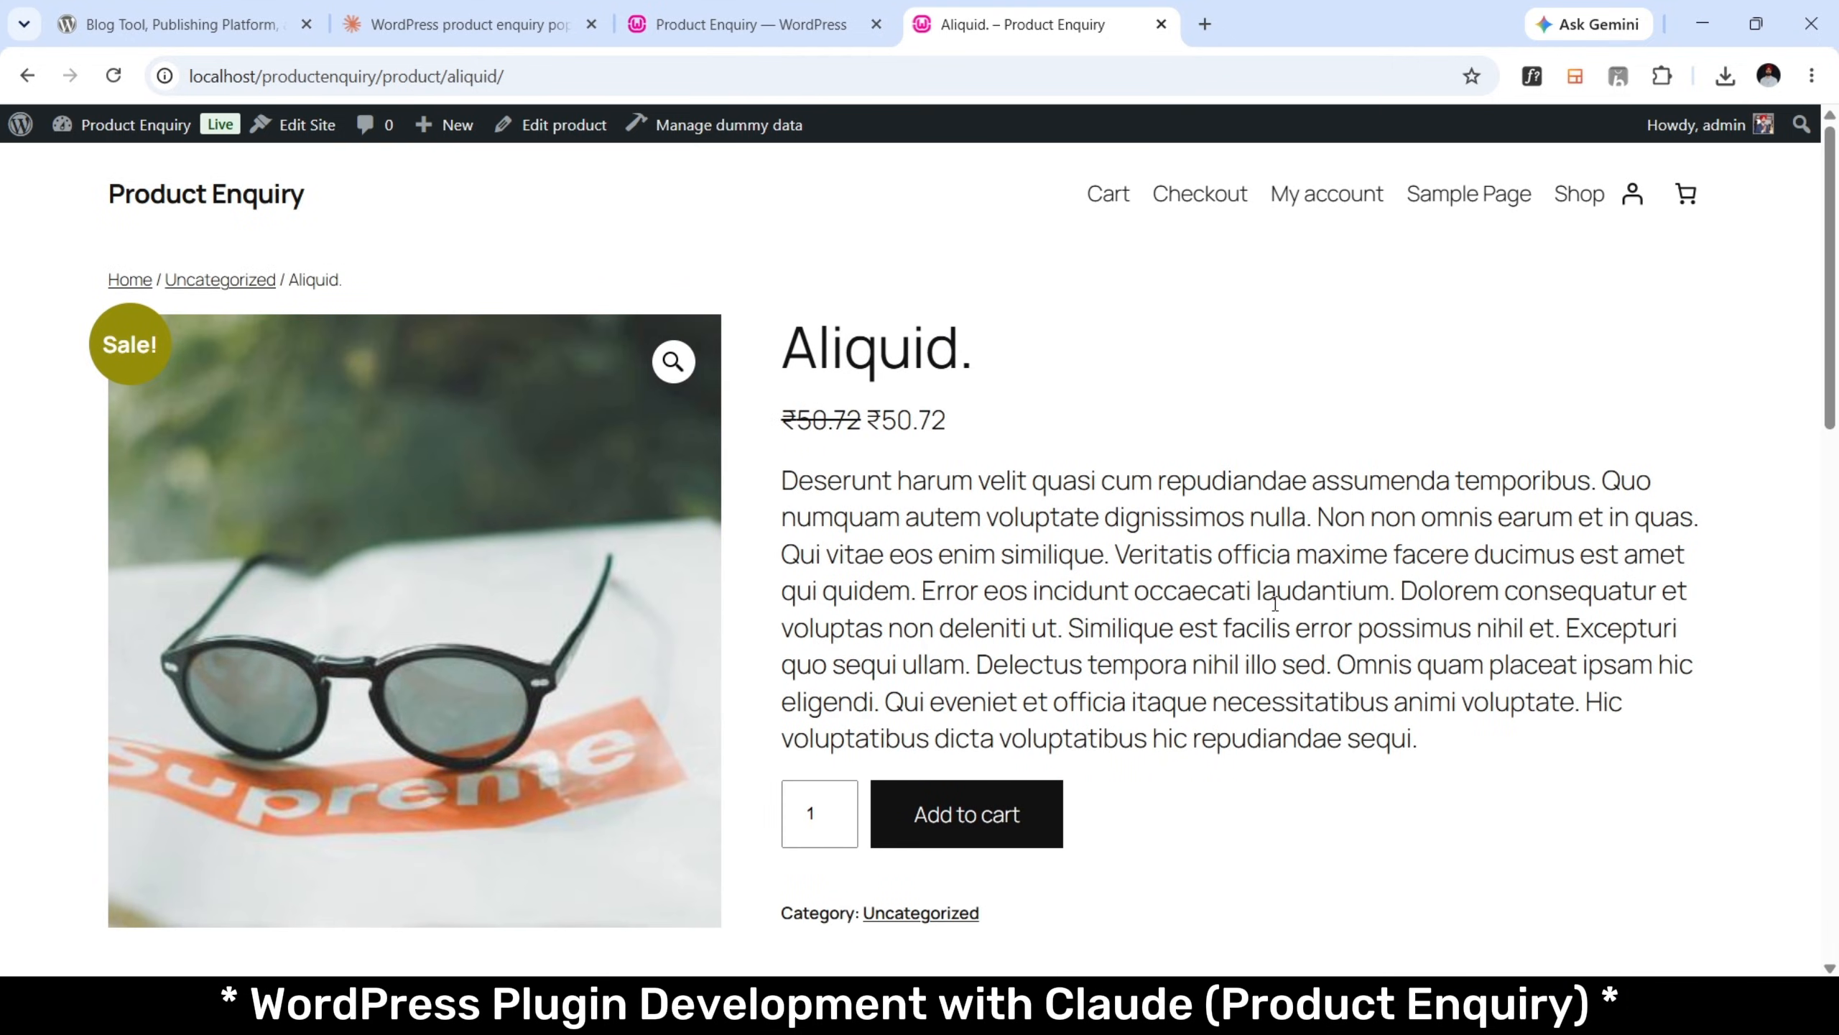
scroll(1275, 603, "down", 3)
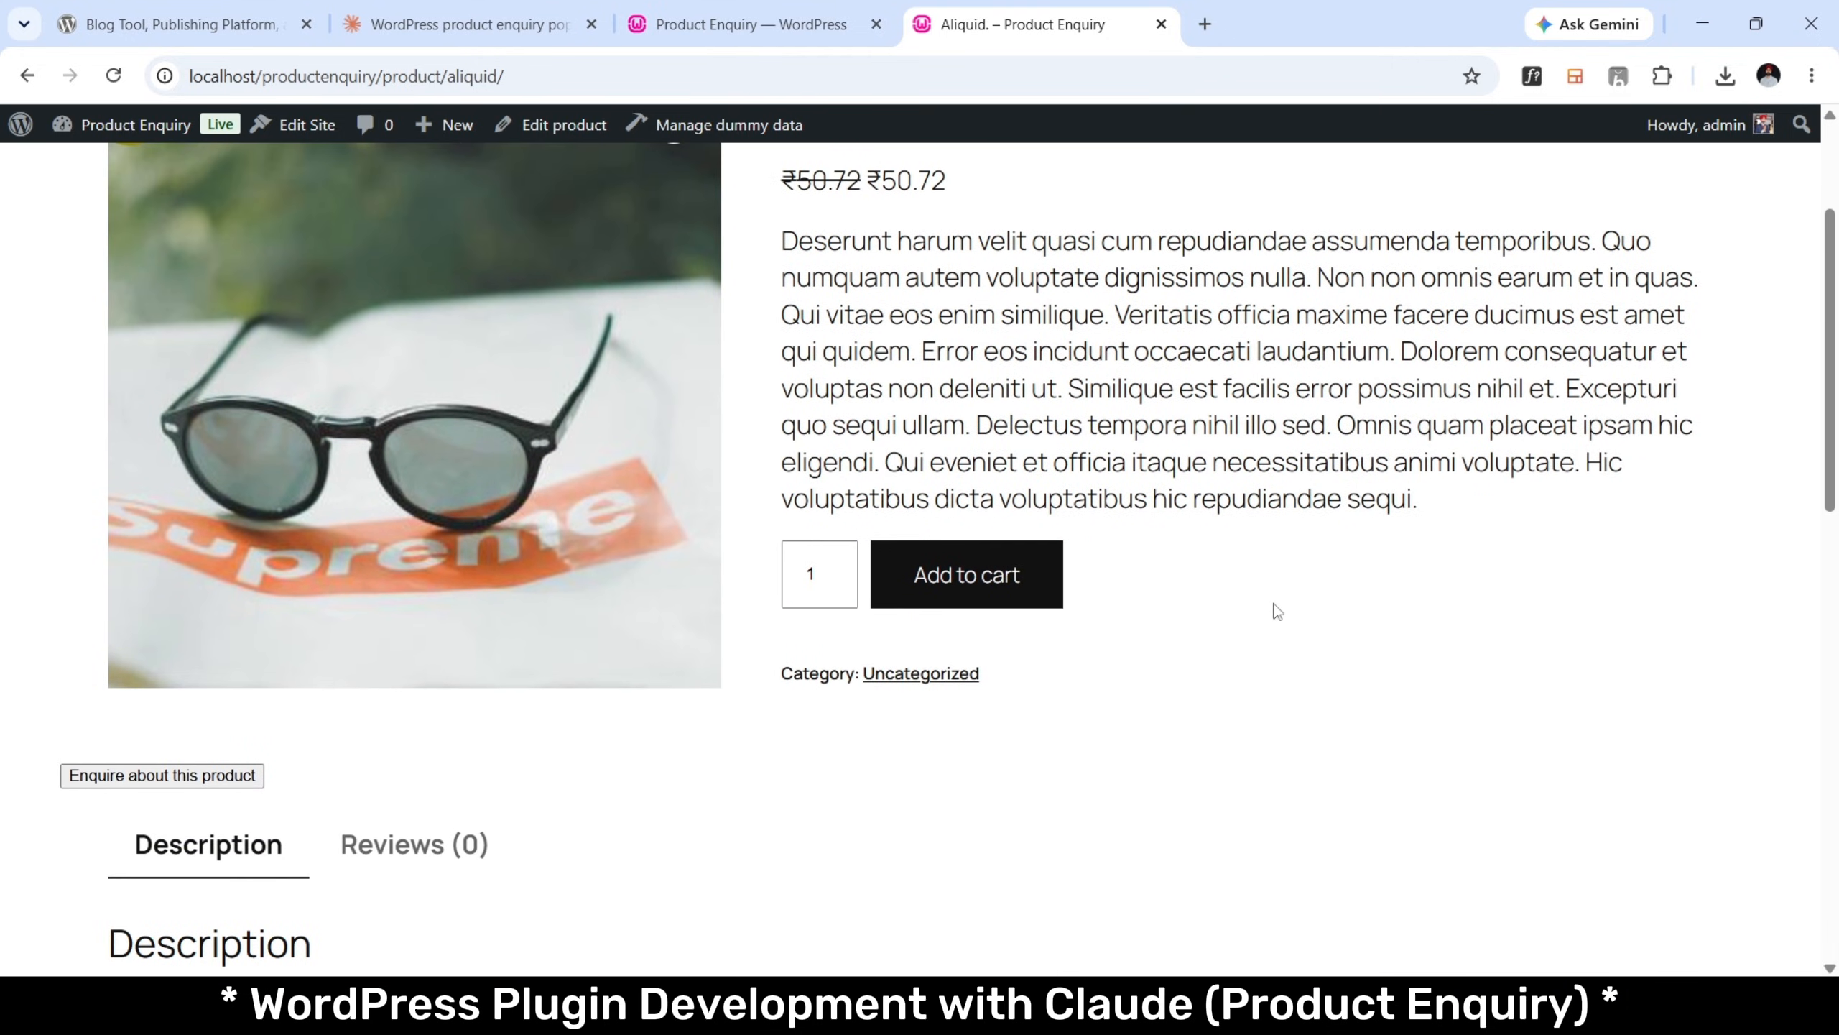
left_click(127, 82)
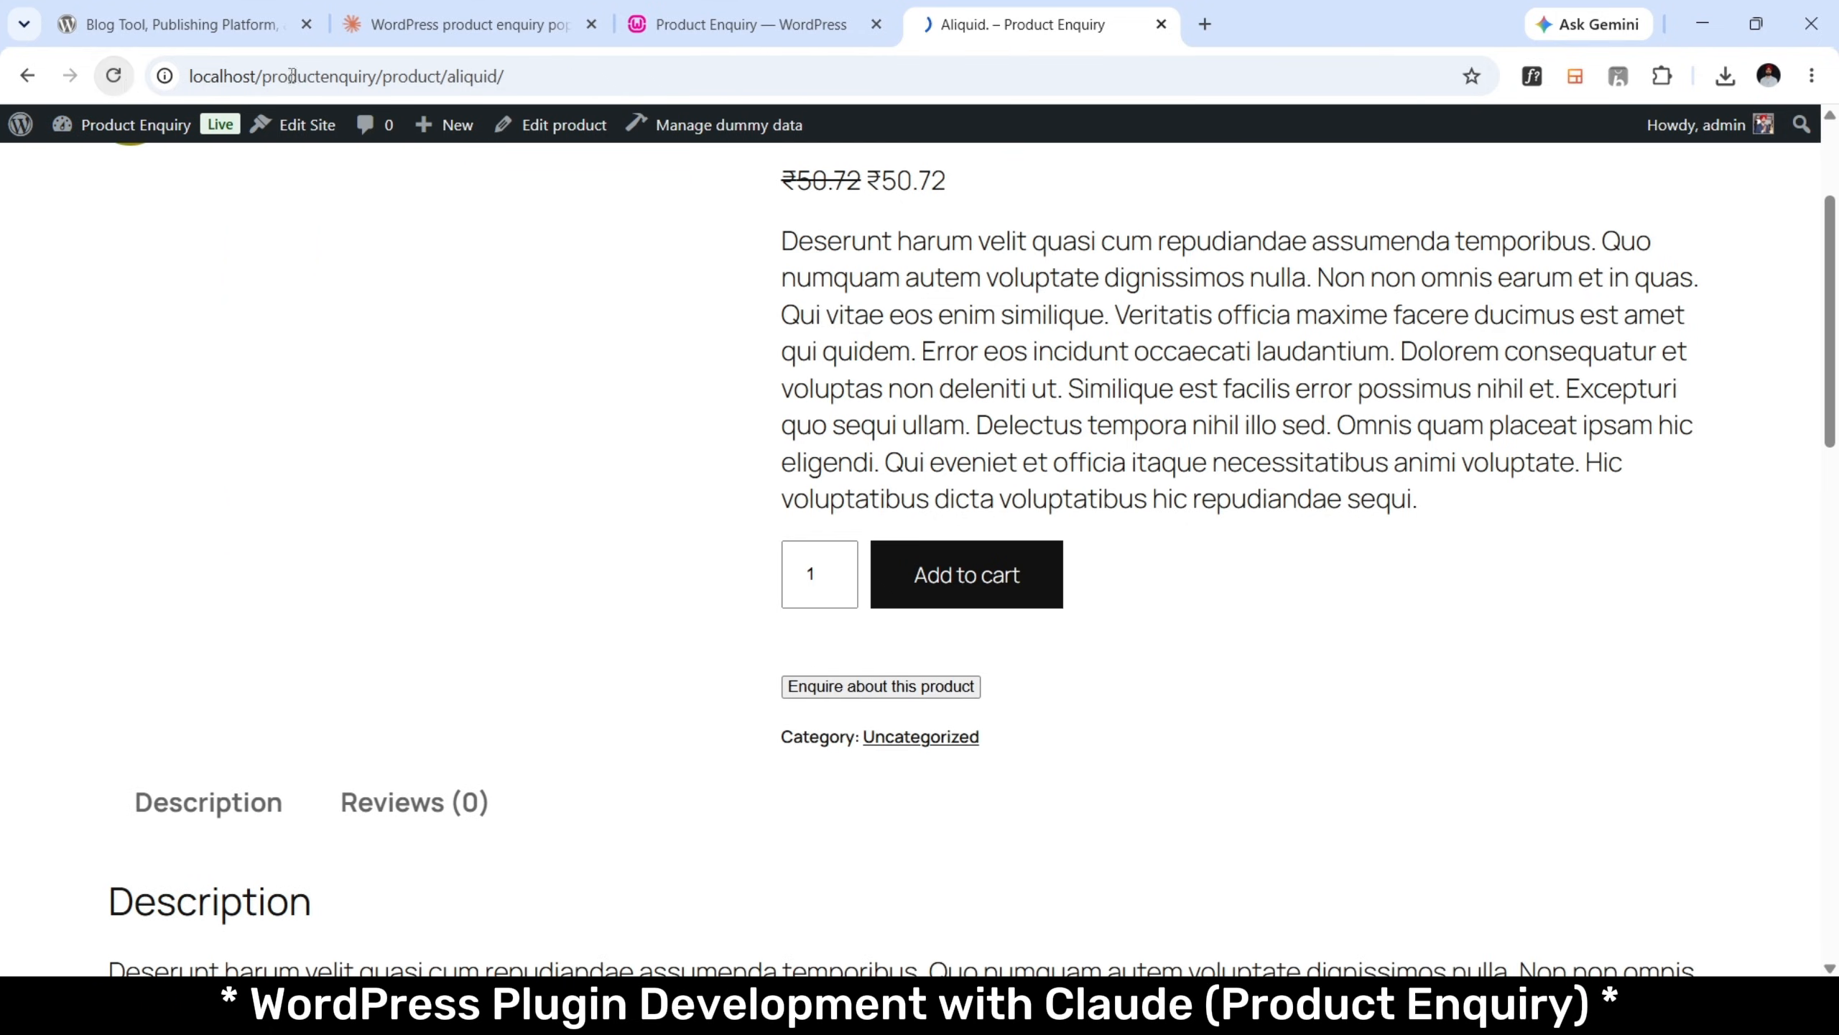
Review the popup options on the Product Enquiry settings page and return to the Aliquid. product page.
left_click(752, 10)
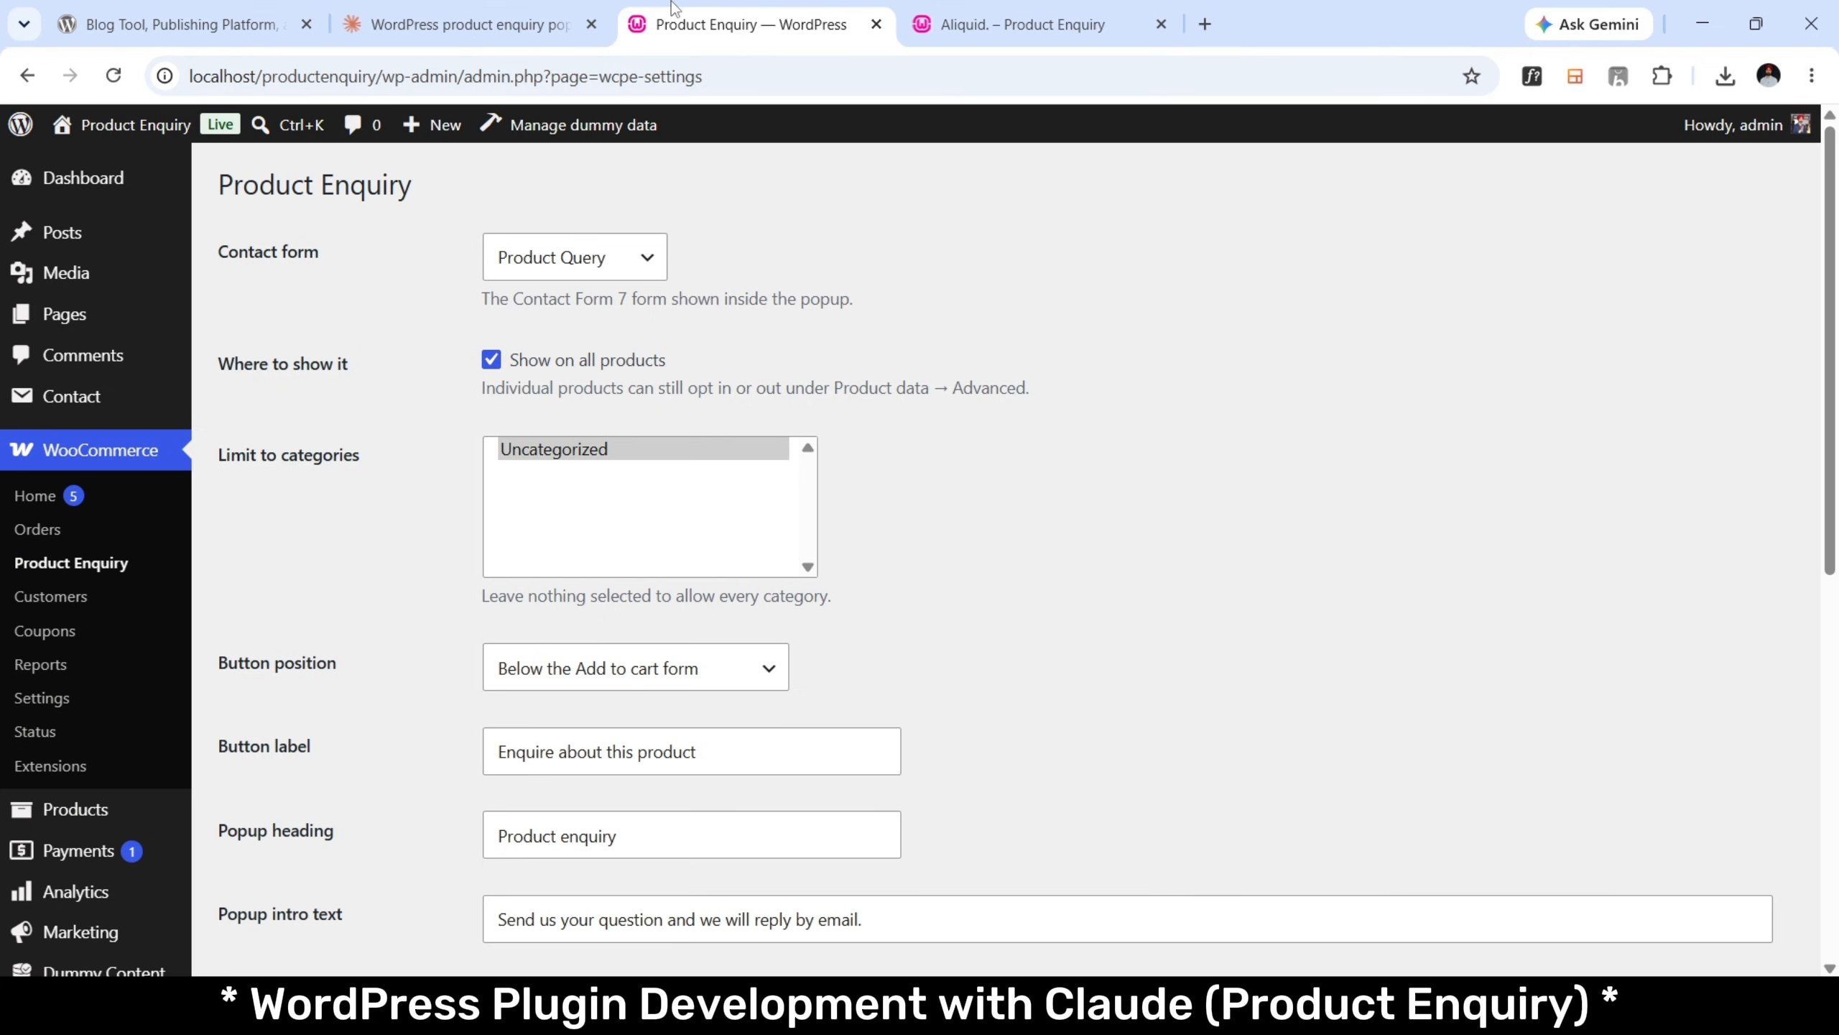
left_click(577, 9)
left_click(839, 9)
scroll(1053, 694, "down", 4)
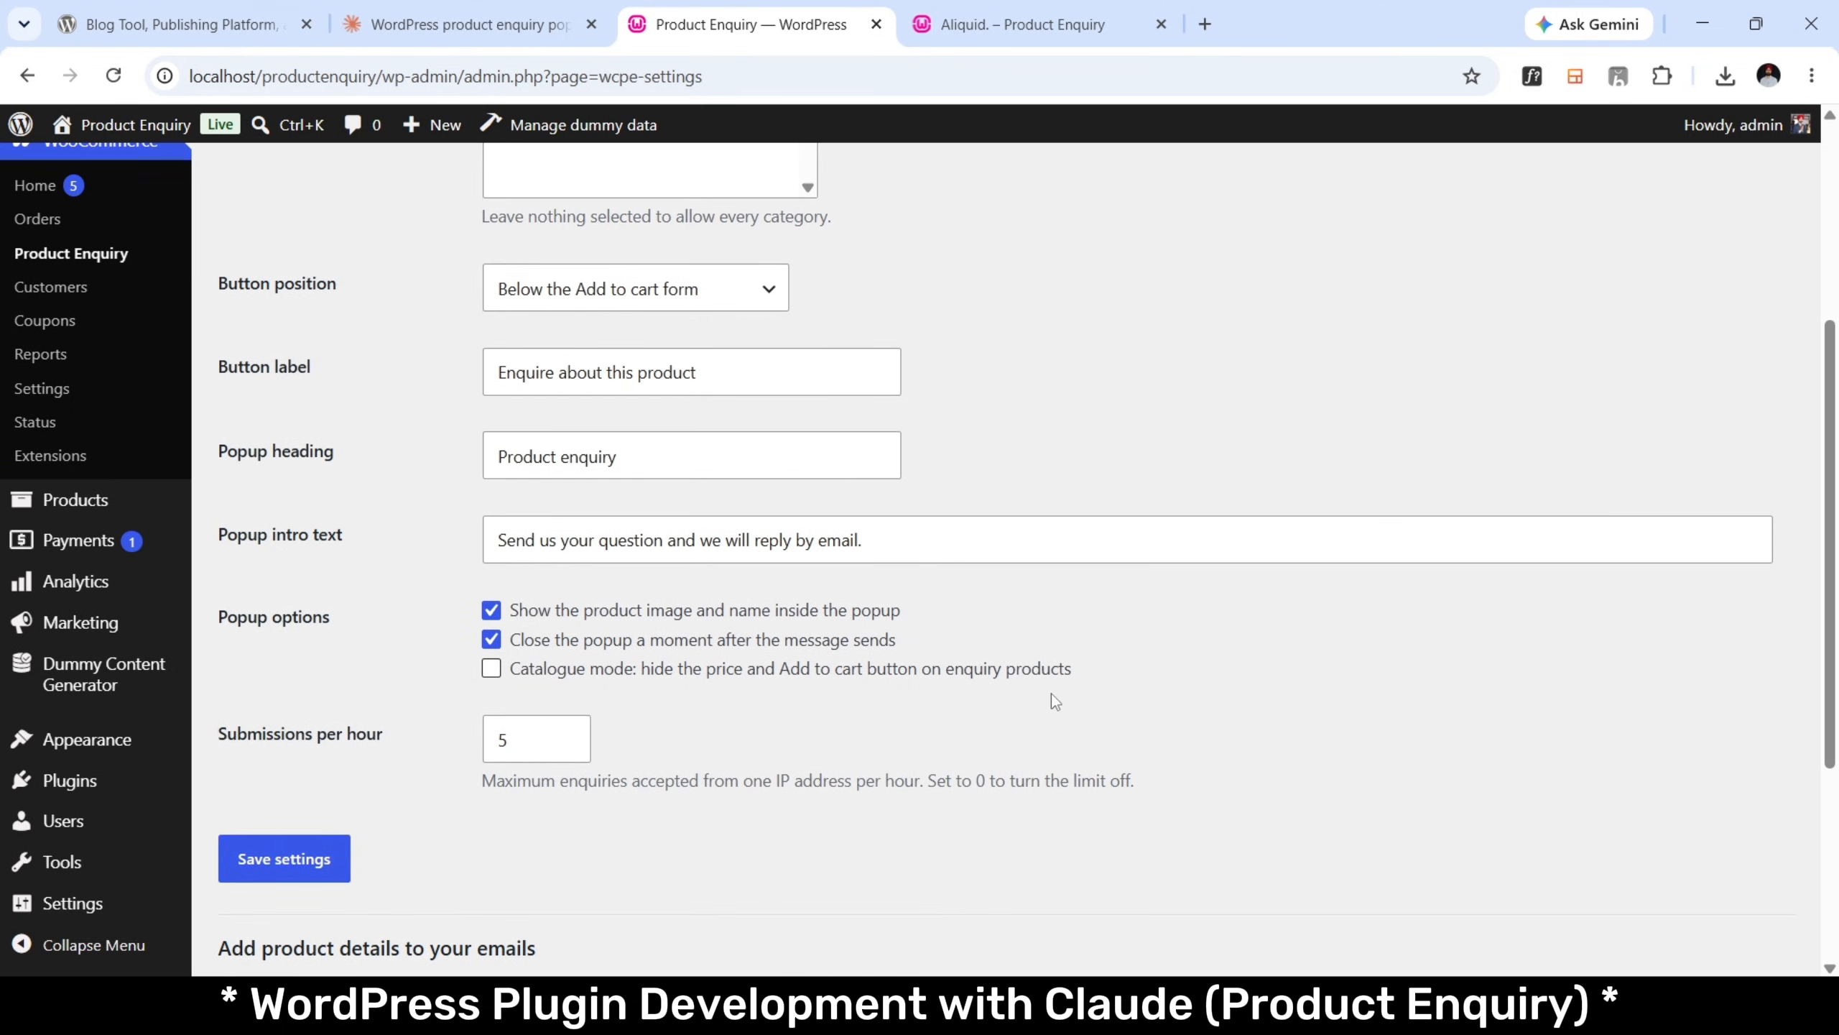
left_click(952, 9)
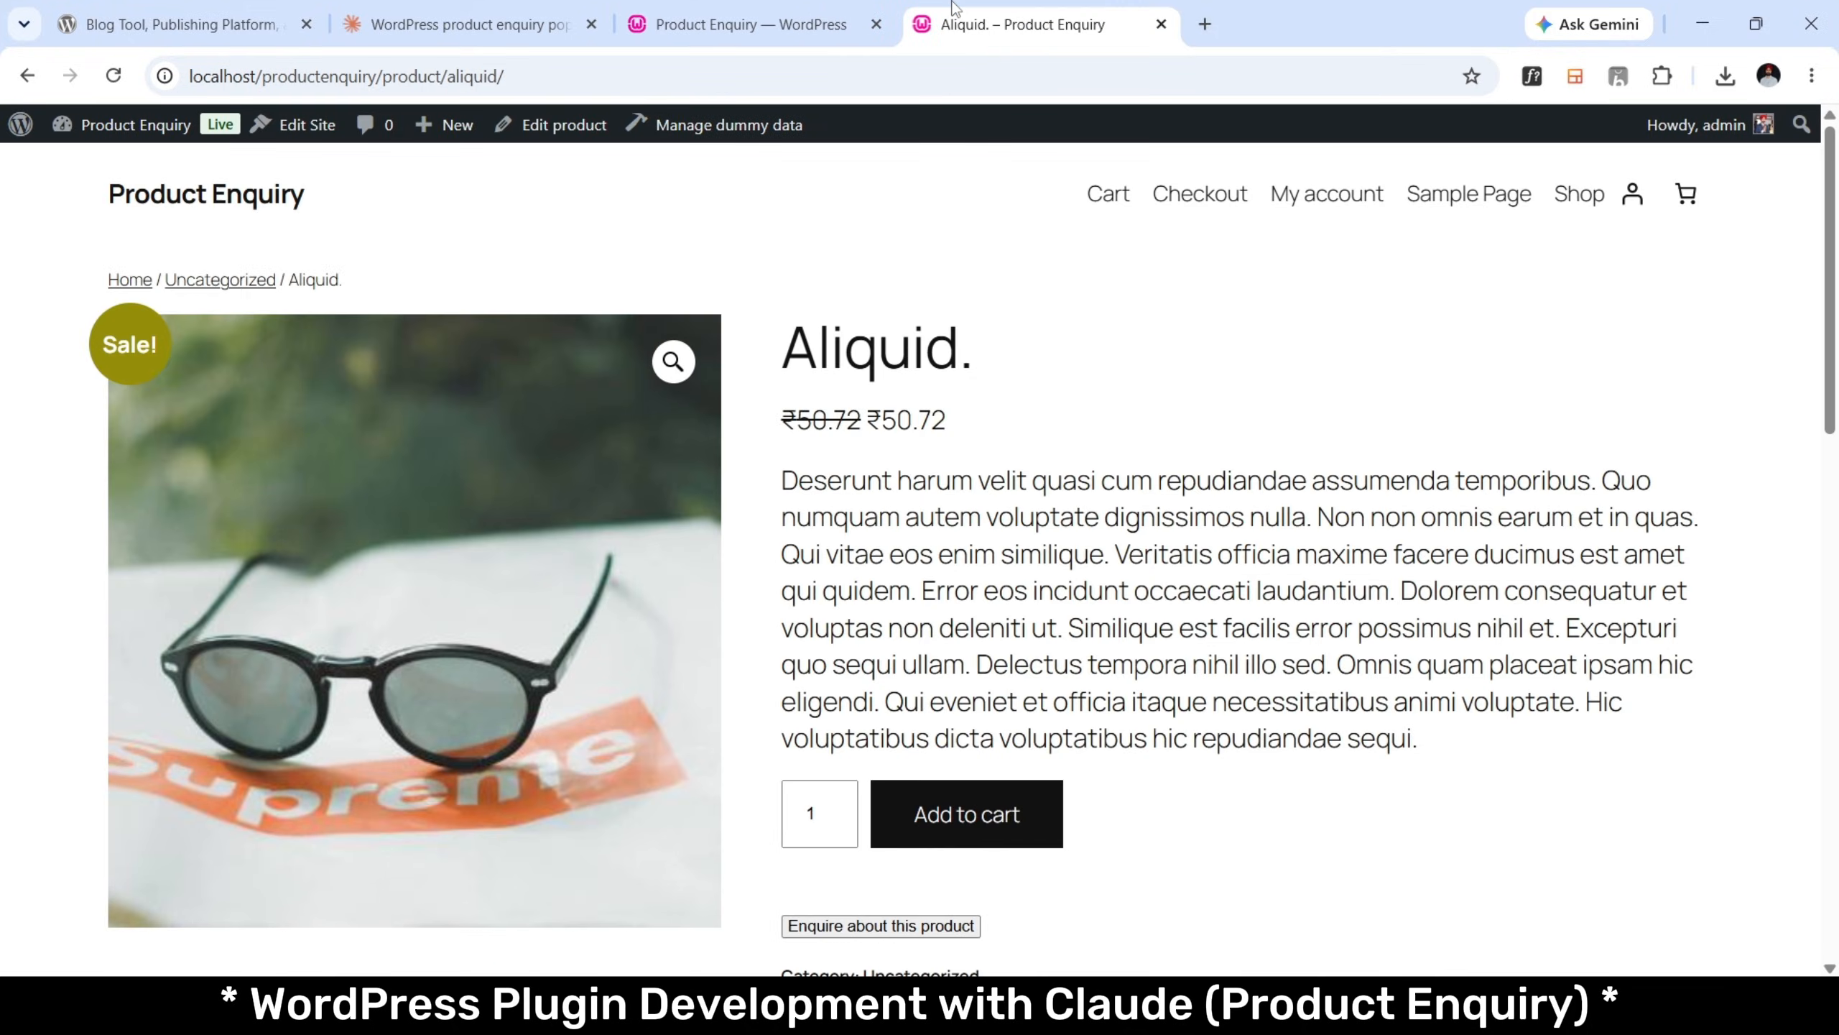
Open localhost/productenquiry in a new incognito window and go to the Aliquid. product through the Shop page.
key("ctrl+shift+n")
type("localhost/phpmyadmin5.2.3/")
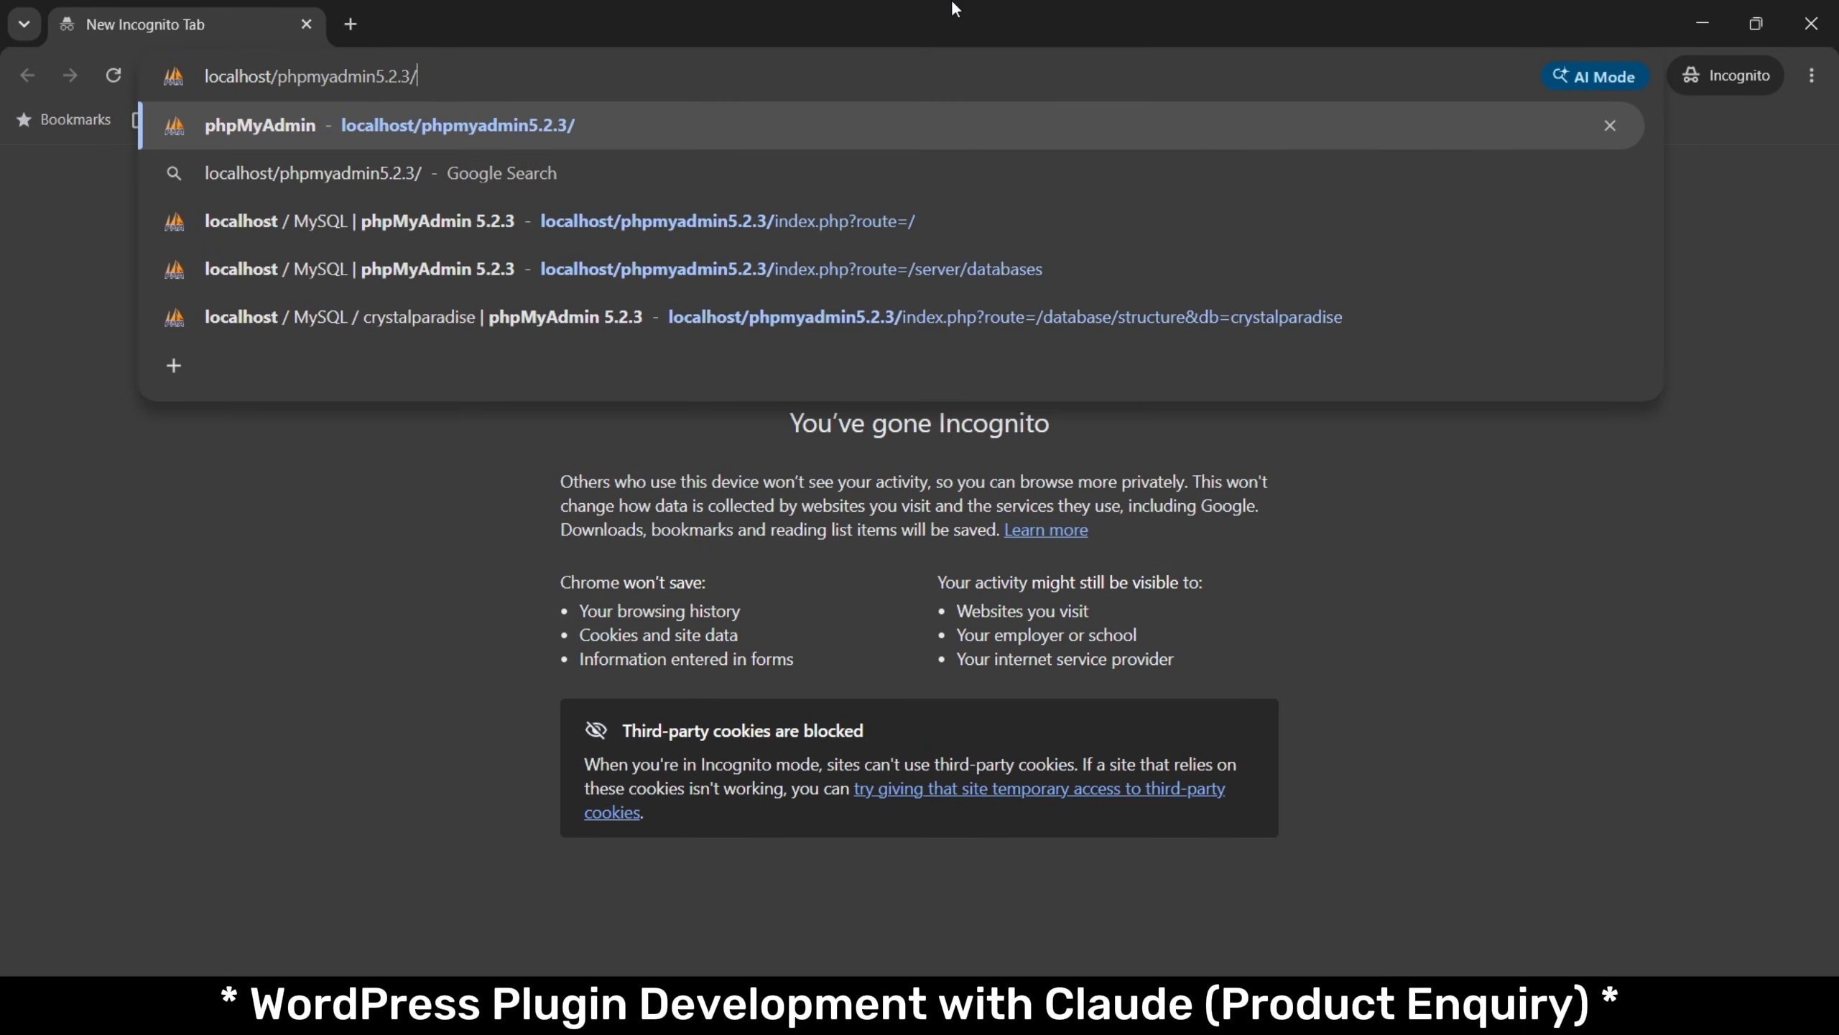
key("ctrl+shift+Left")
type("productenquiry")
key("Return")
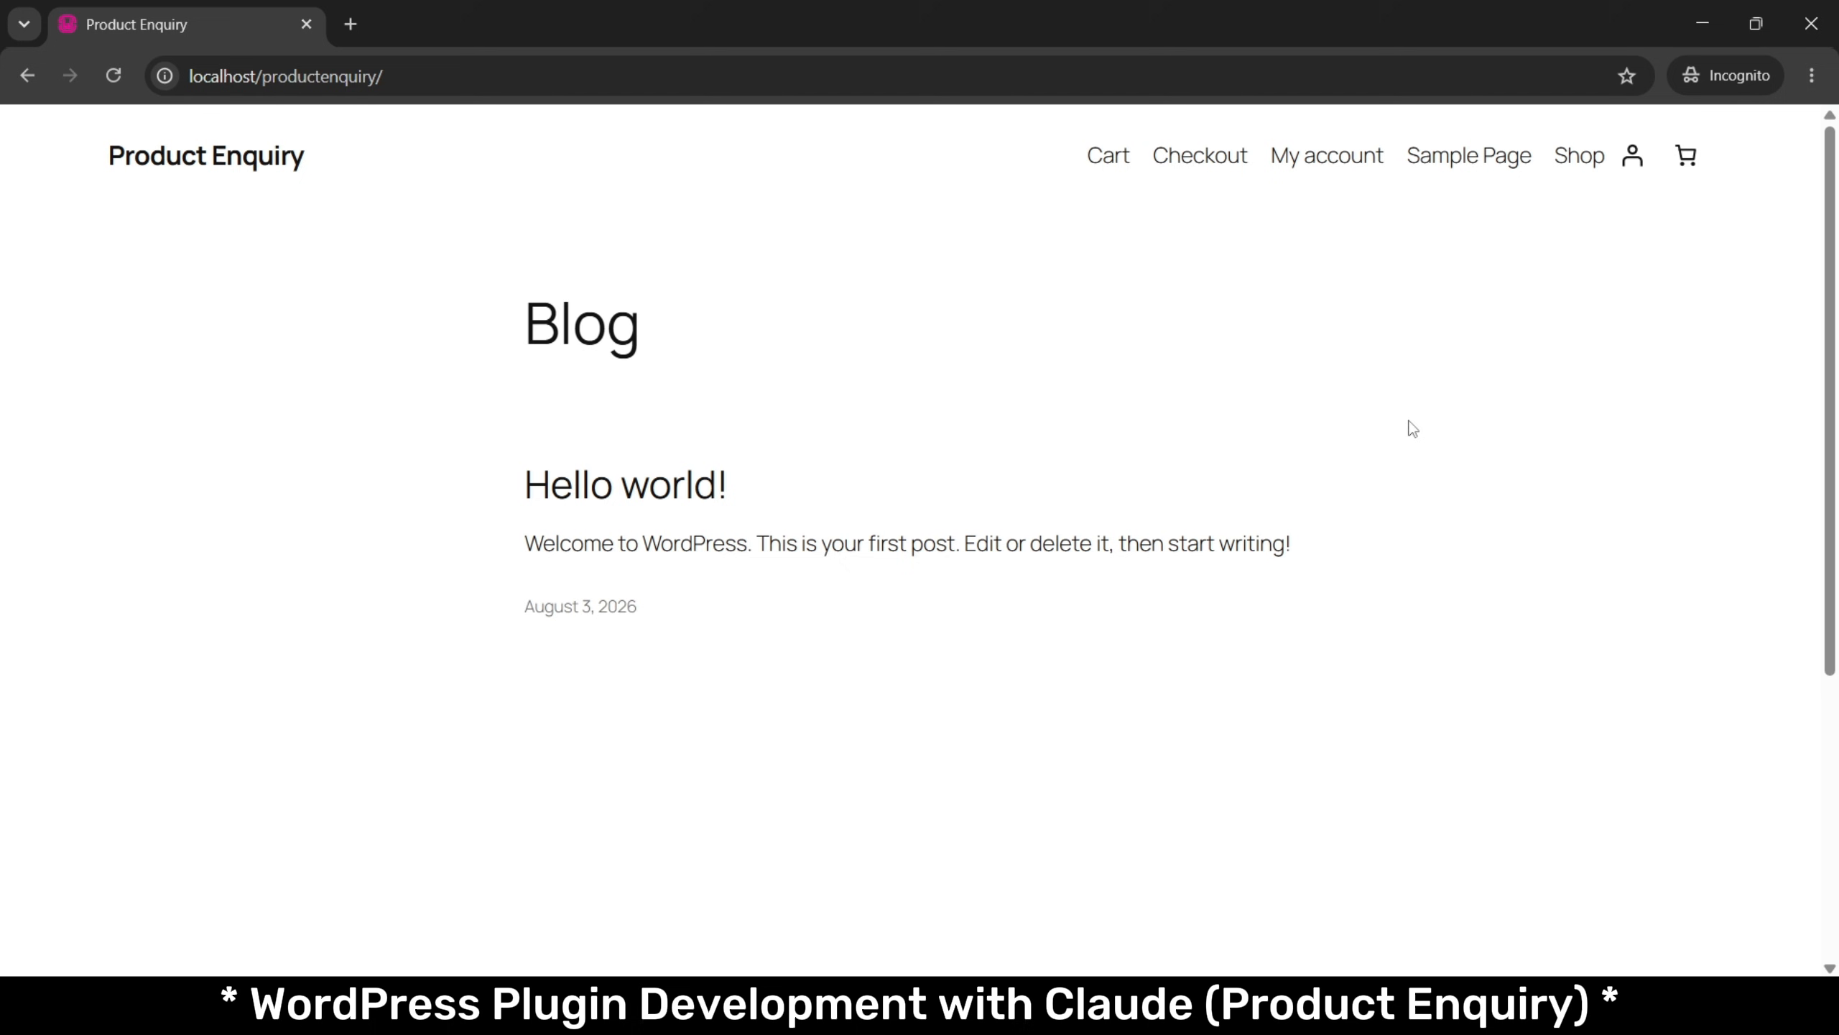
left_click(1579, 155)
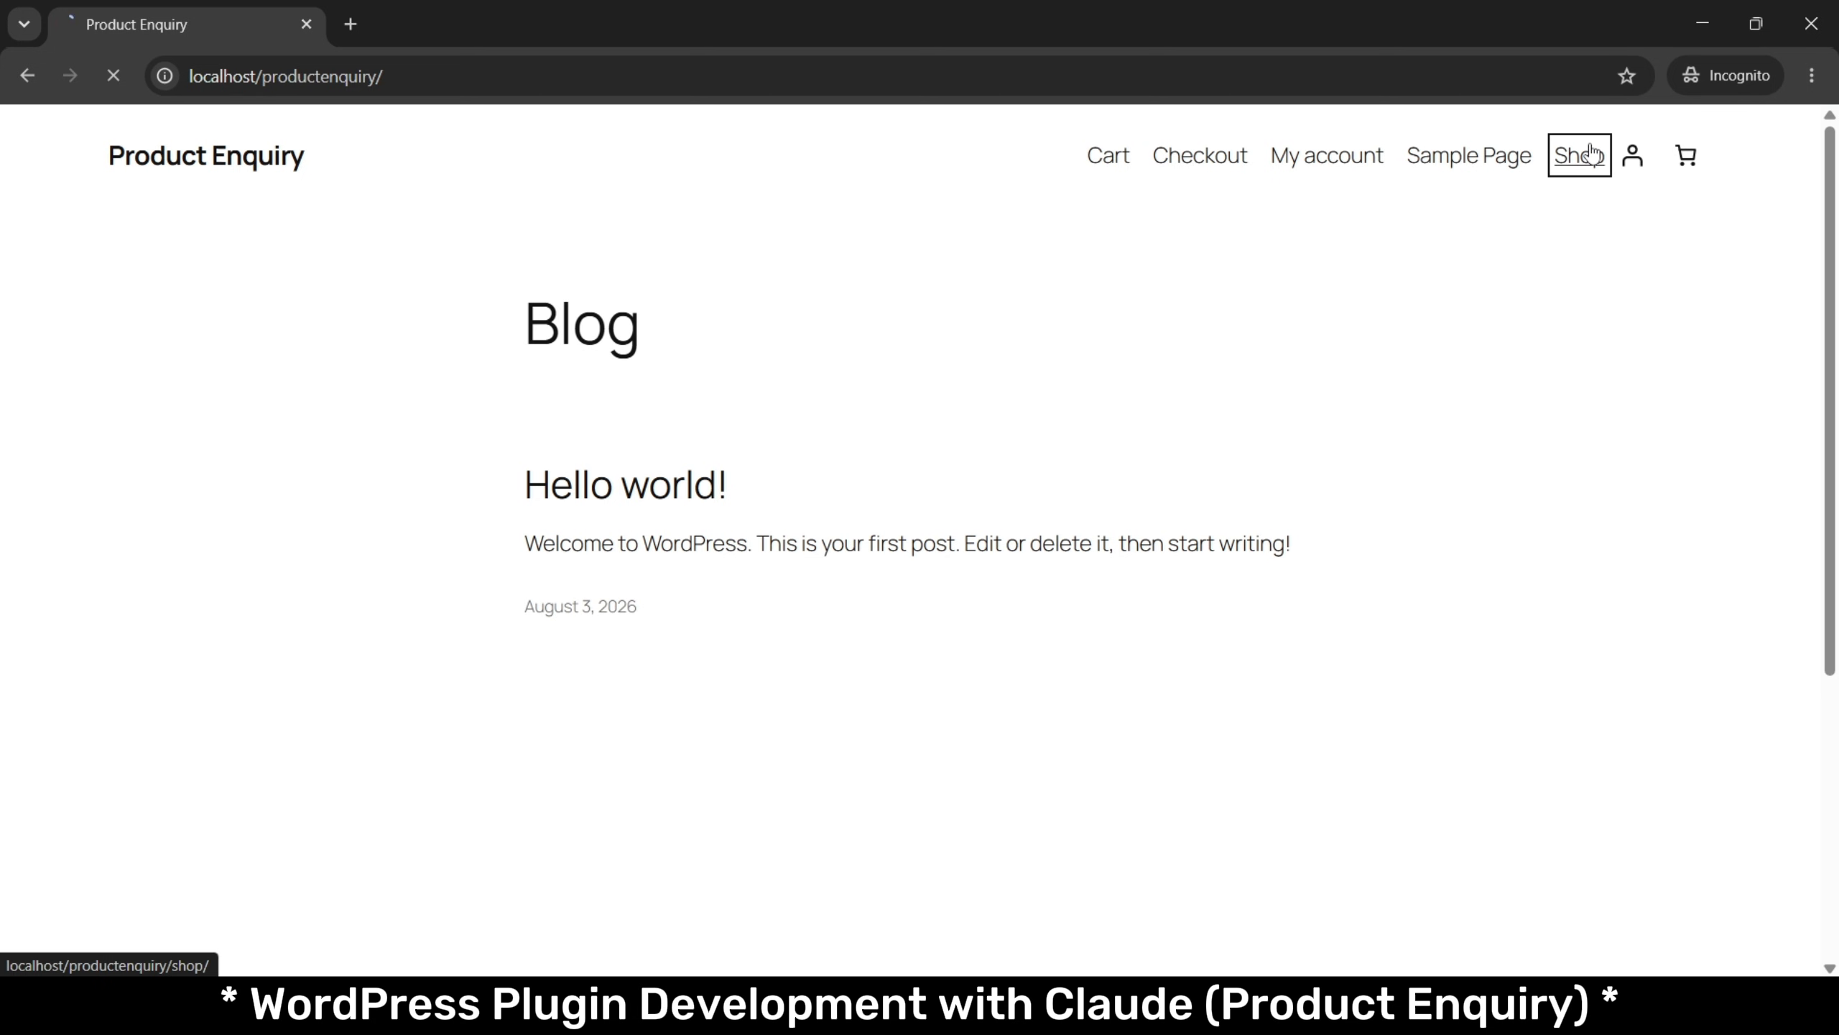
left_click(802, 562)
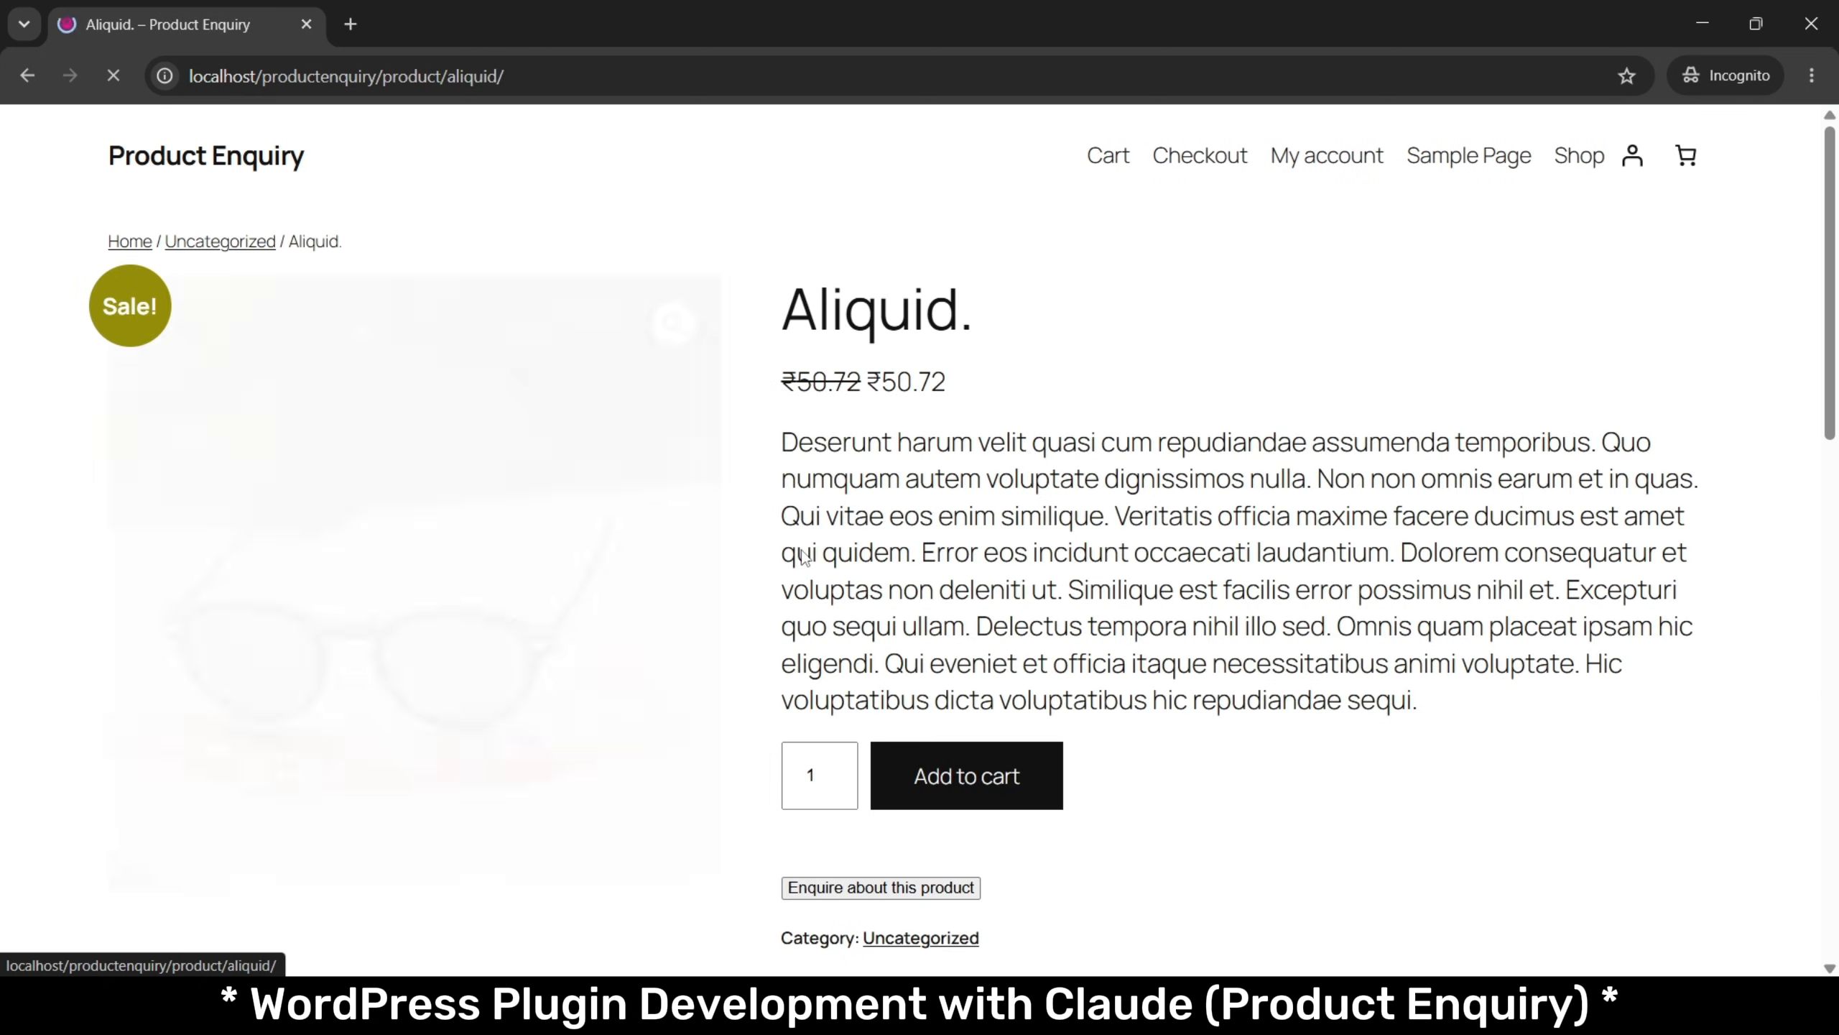
Open the product enquiry popup and fill in the sender's name and a dummy email address.
scroll(805, 557, "down", 5)
left_click(929, 540)
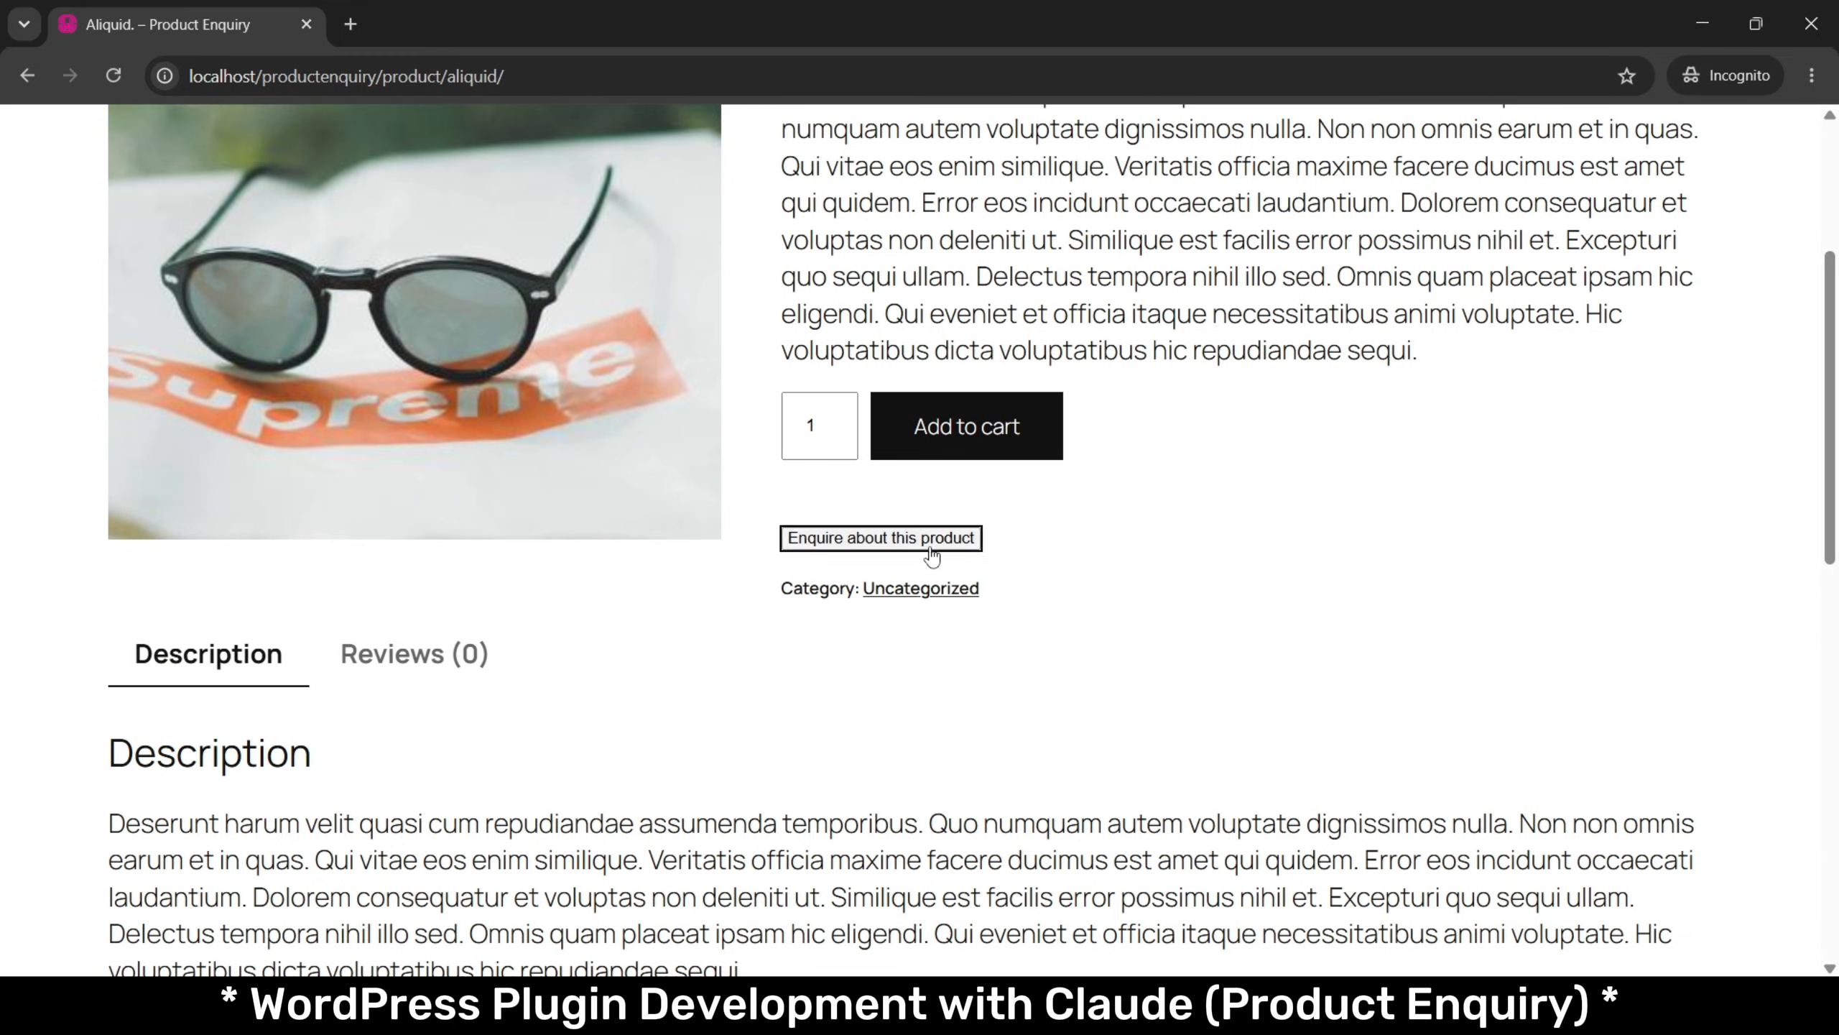
left_click(943, 483)
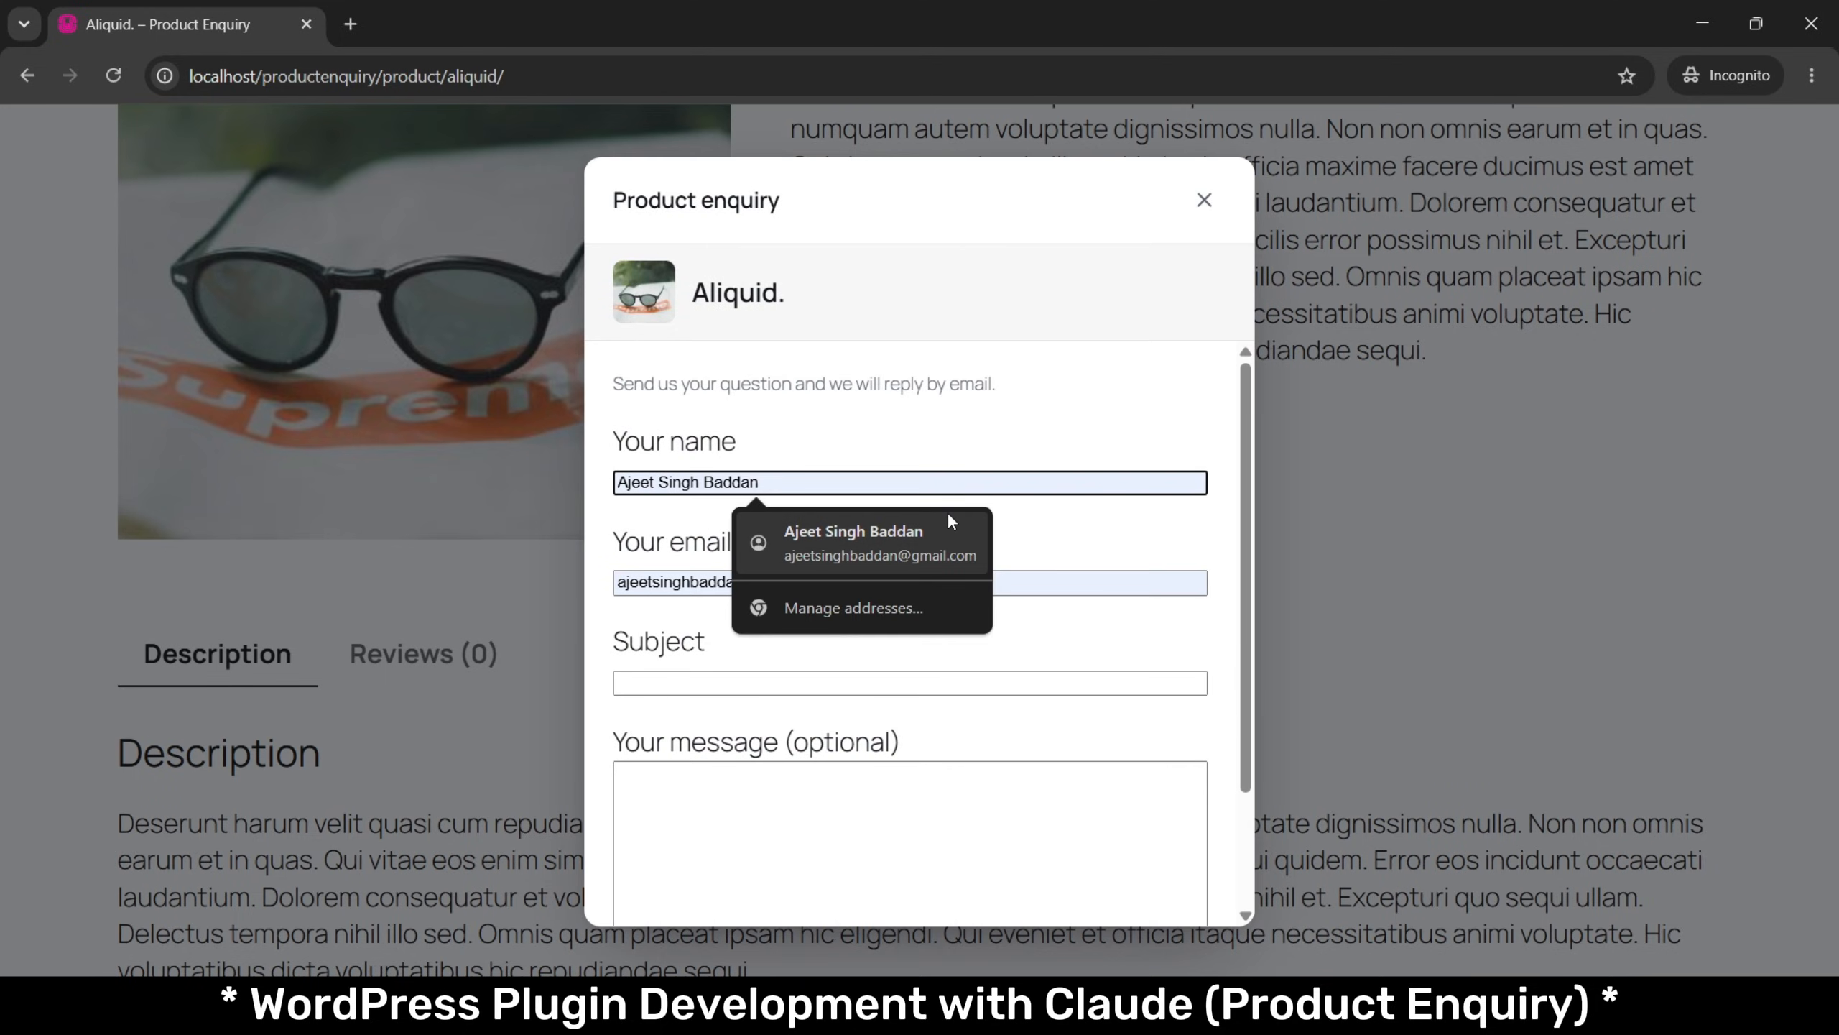
left_click(947, 511)
left_click(723, 582)
double_click(723, 581)
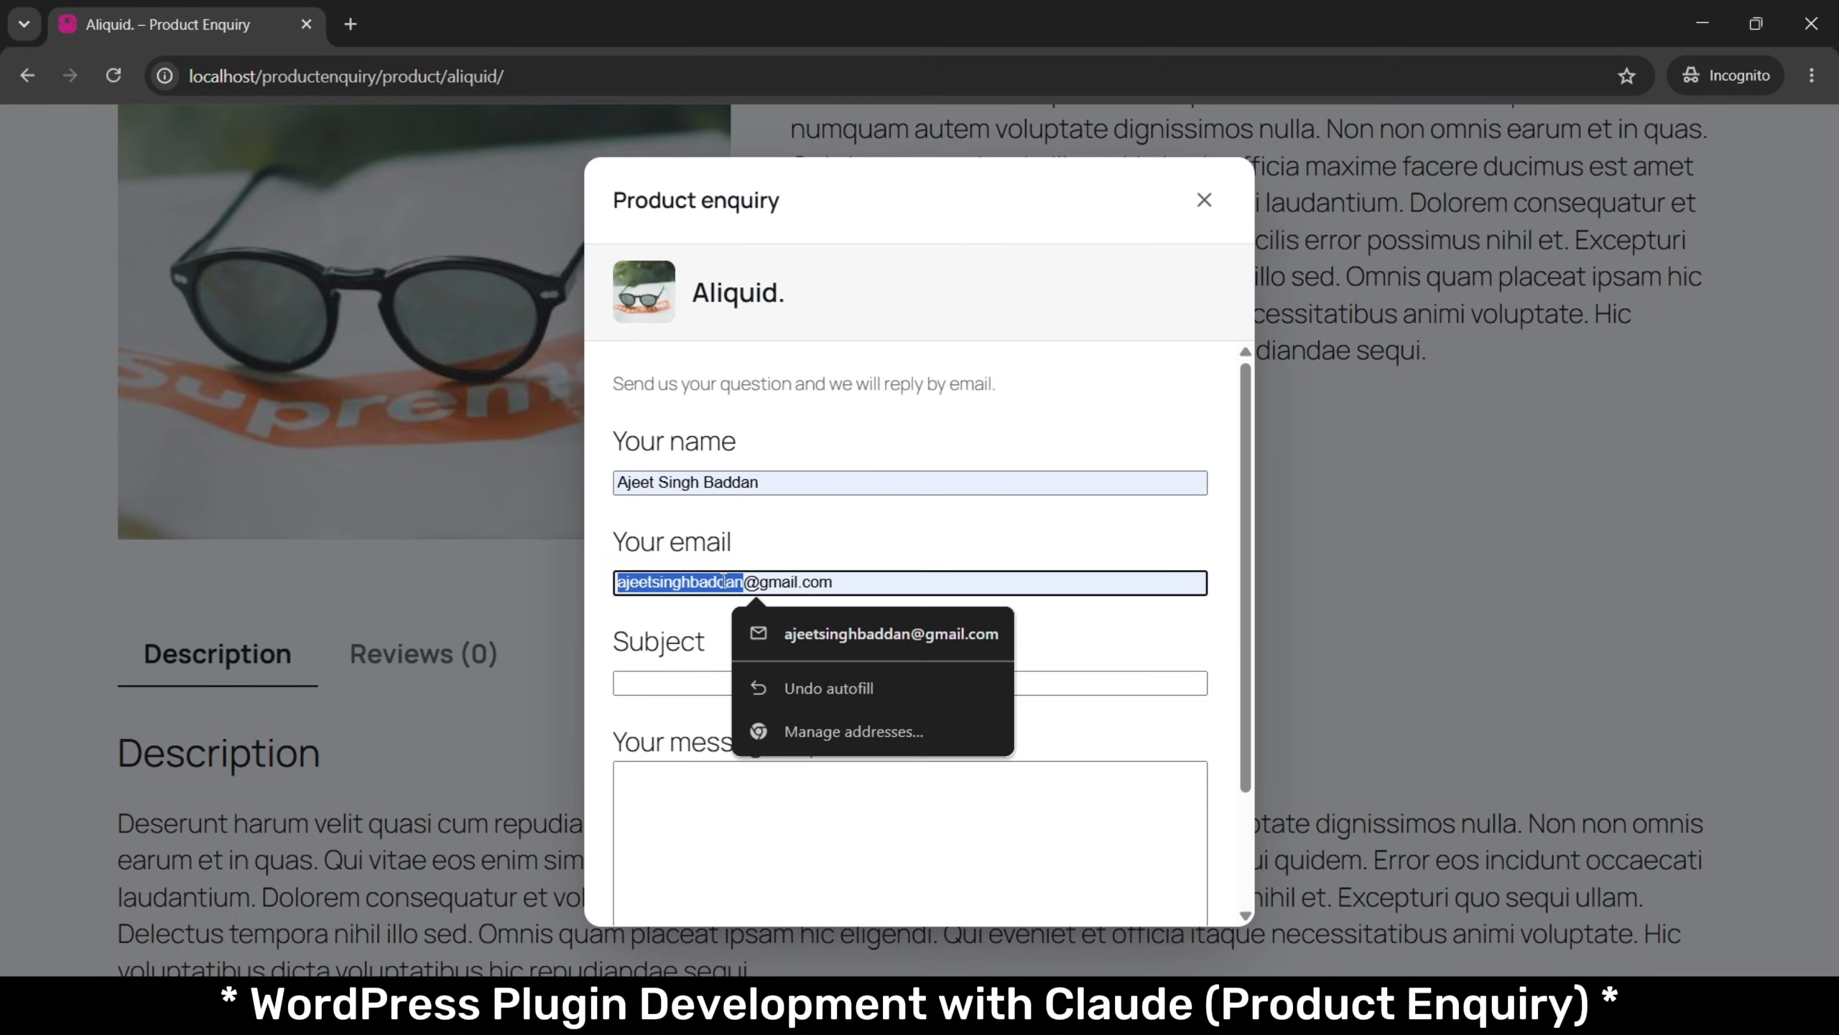
type("dummy")
key("Tab")
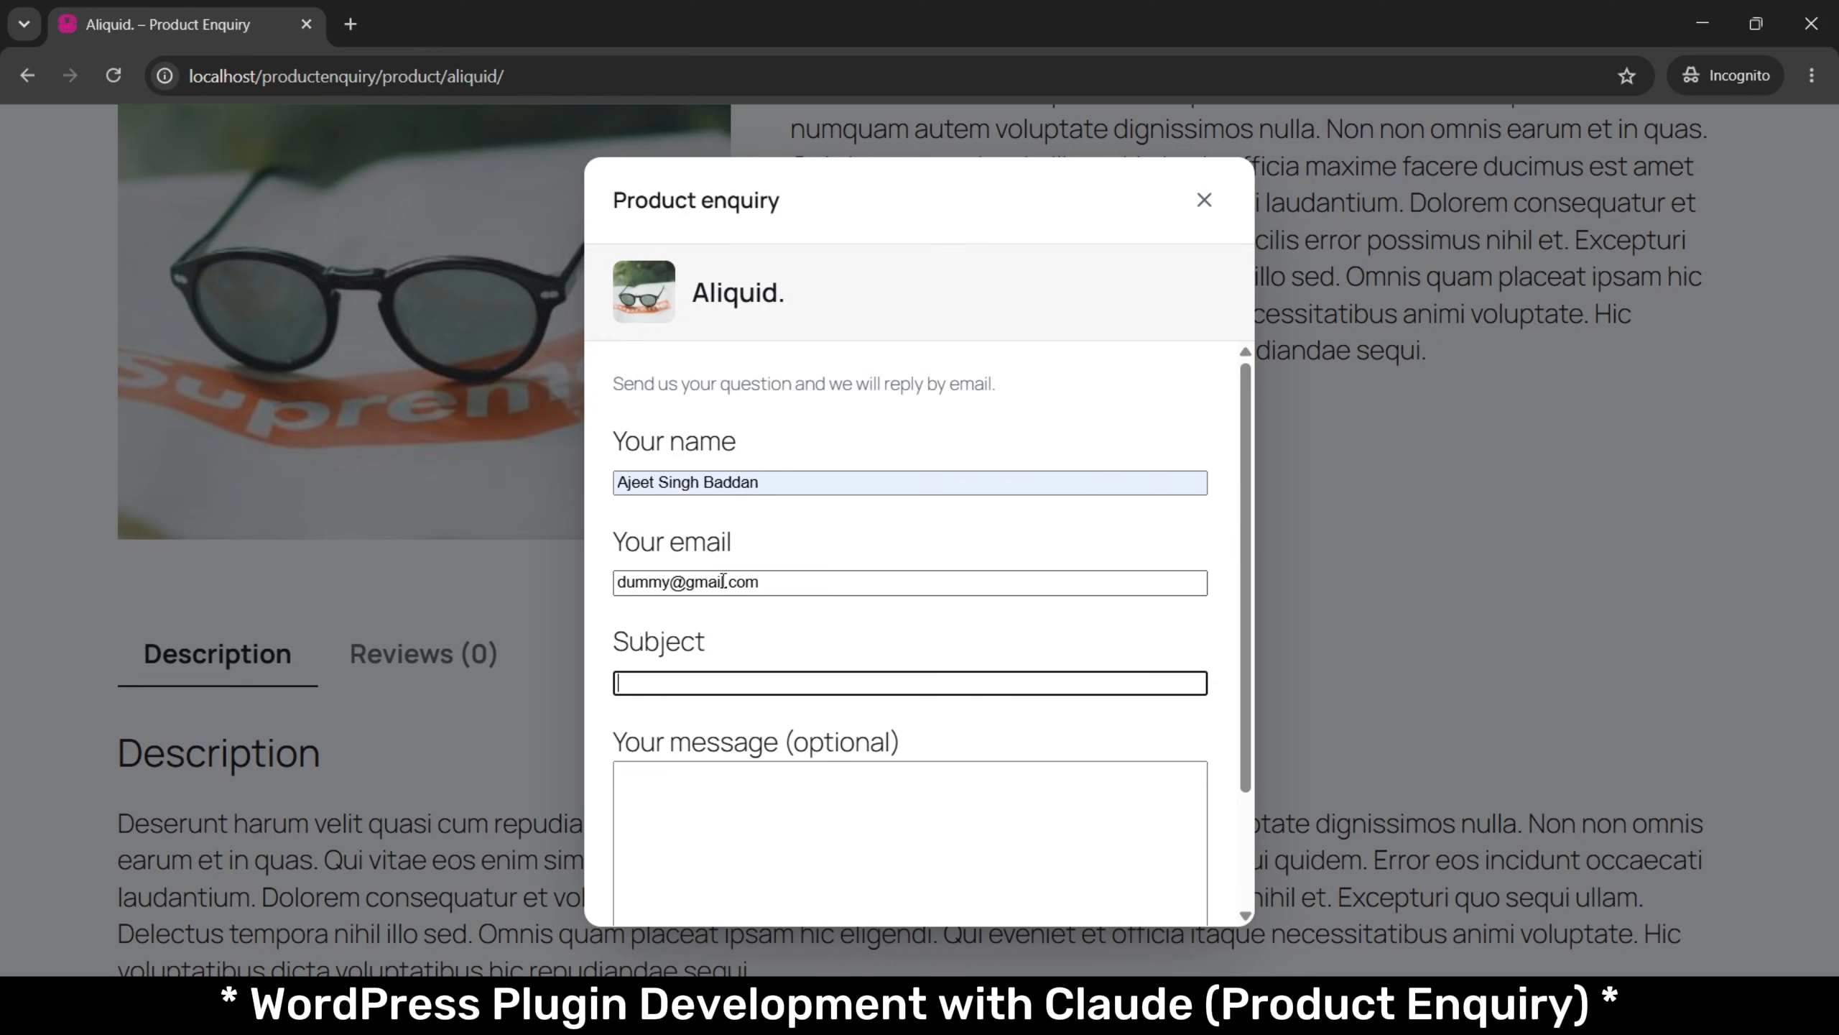
Enter the subject "form testing" and the message "It works?", submit the enquiry and read the form's response.
type("form testing")
key("Tab")
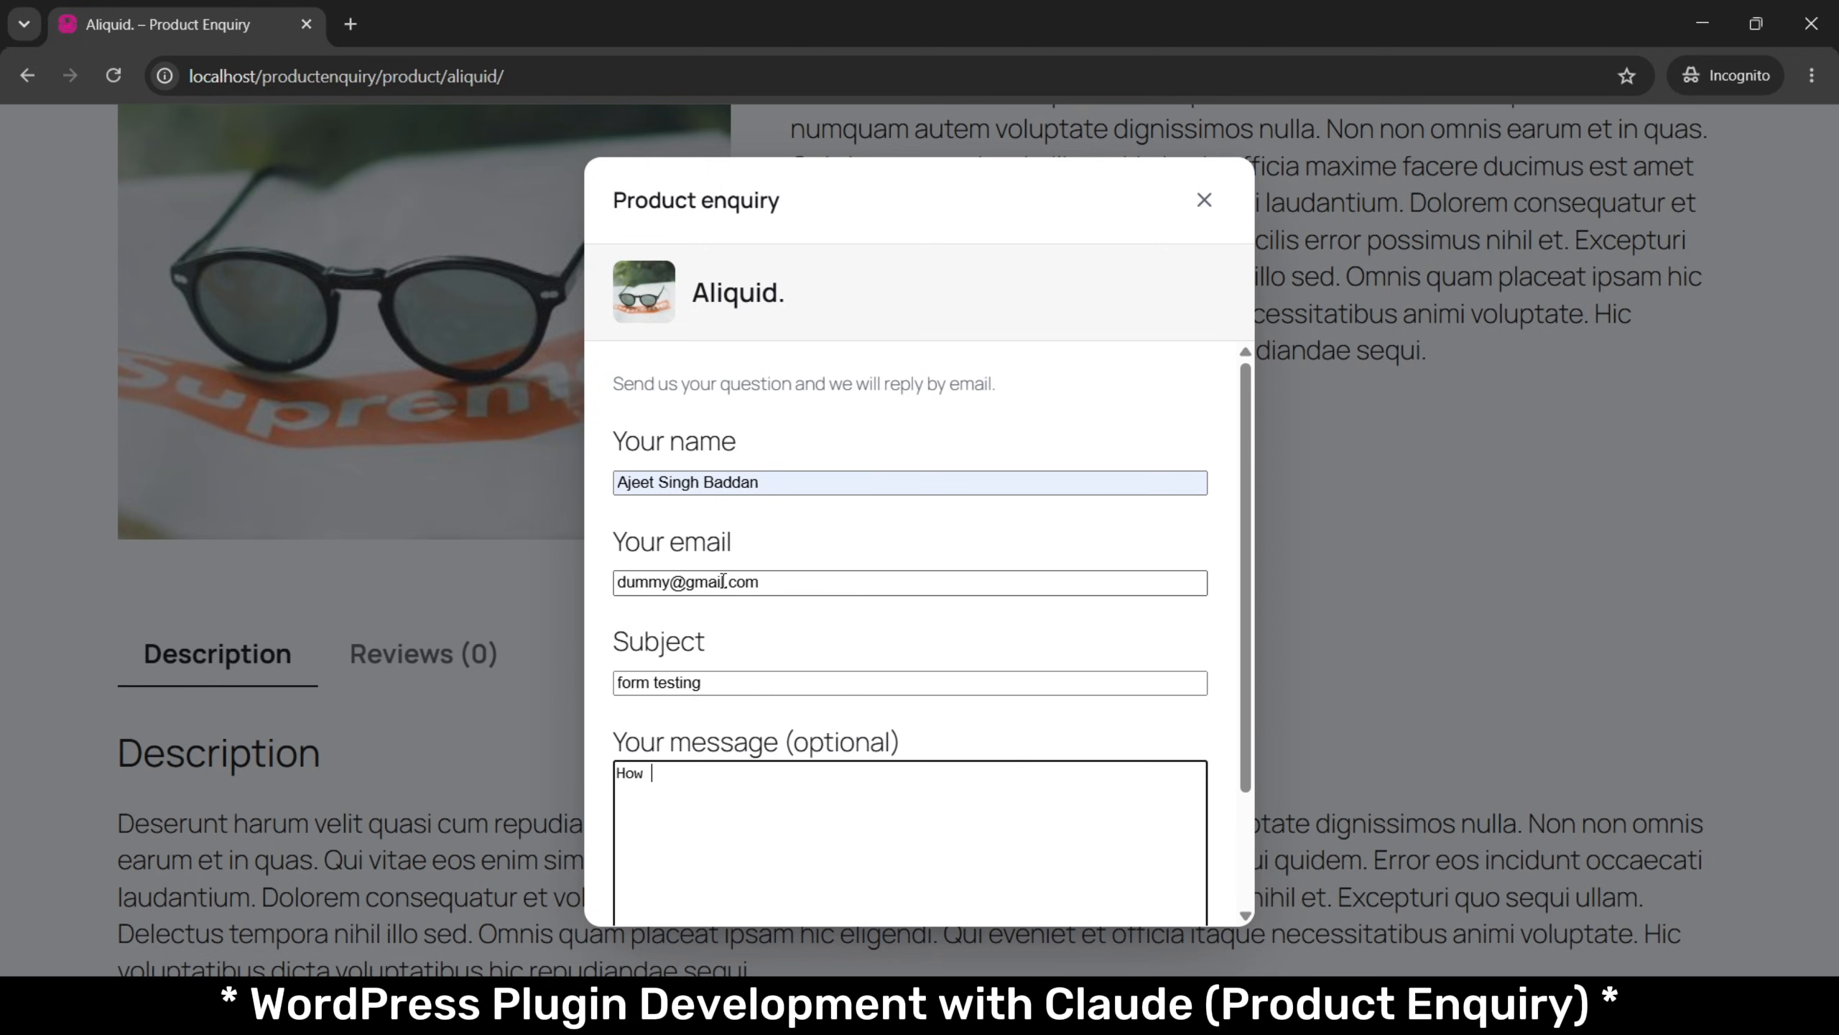
type("How")
key("BackSpace")
key("BackSpace")
key("BackSpace")
key("BackSpace")
type("I")
scroll(723, 581, "down", 2)
left_click(649, 857)
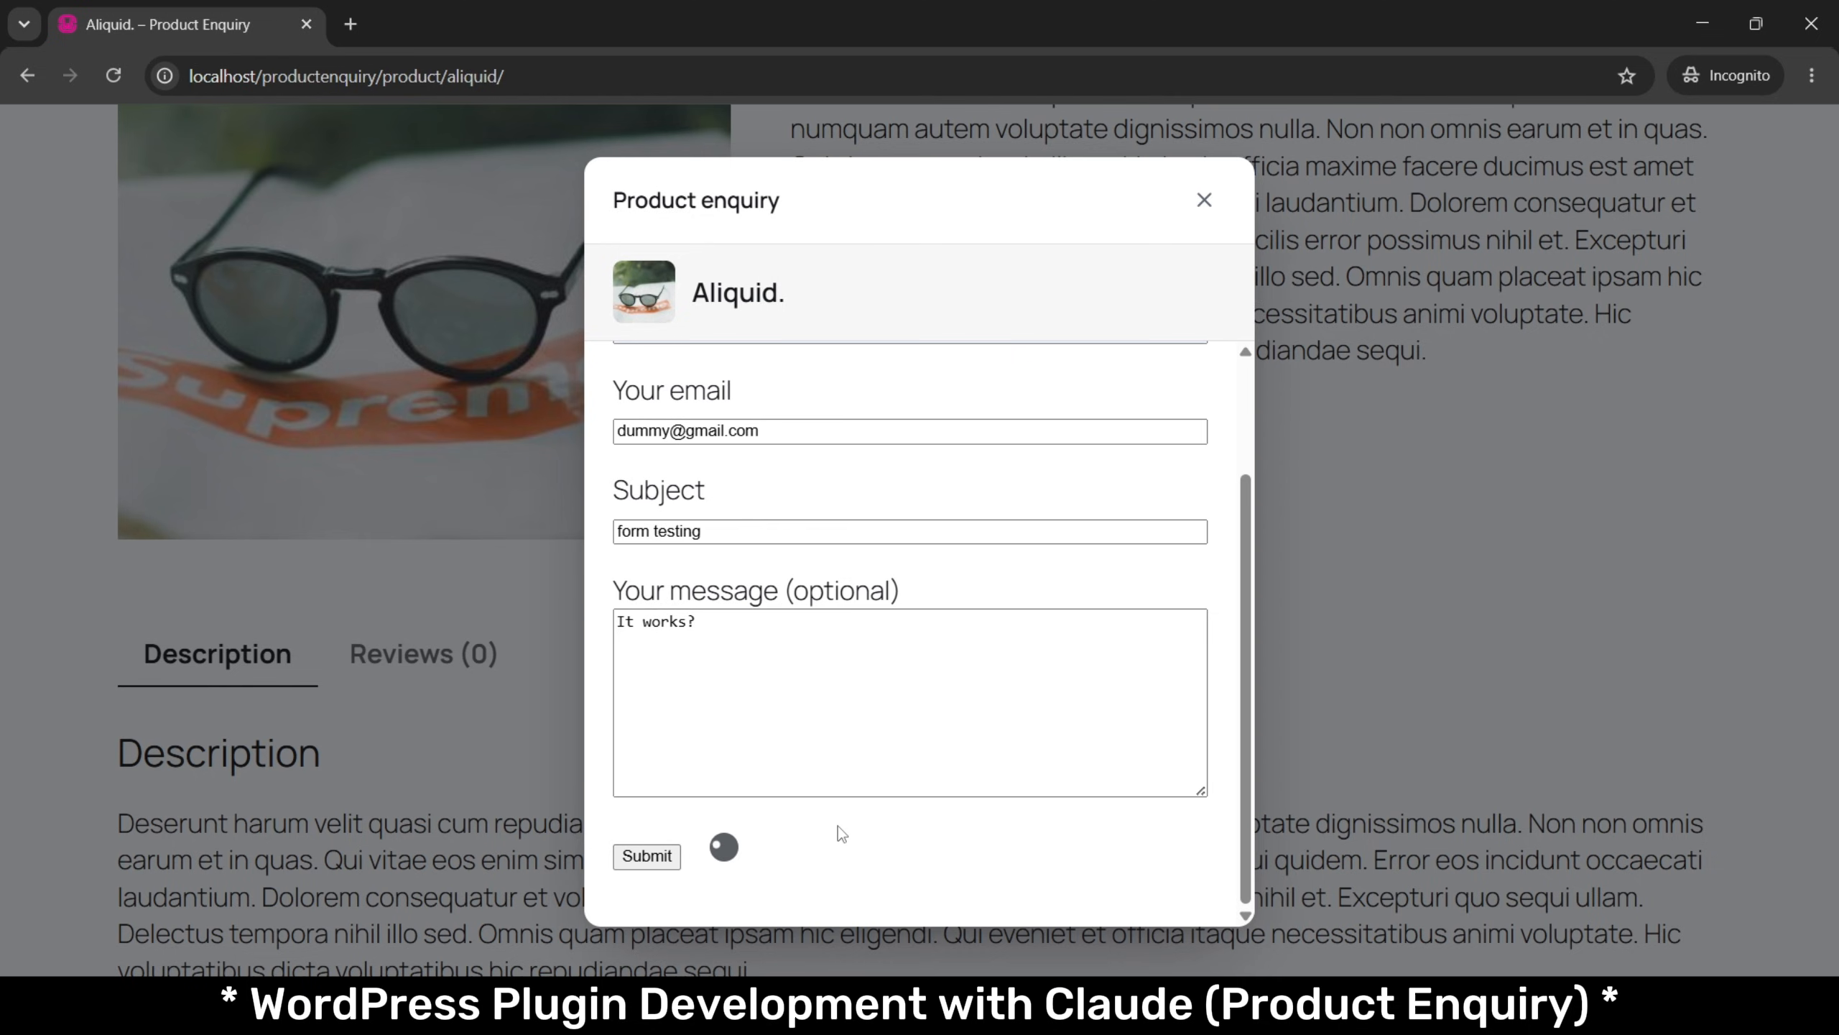
scroll(837, 826, "down", 2)
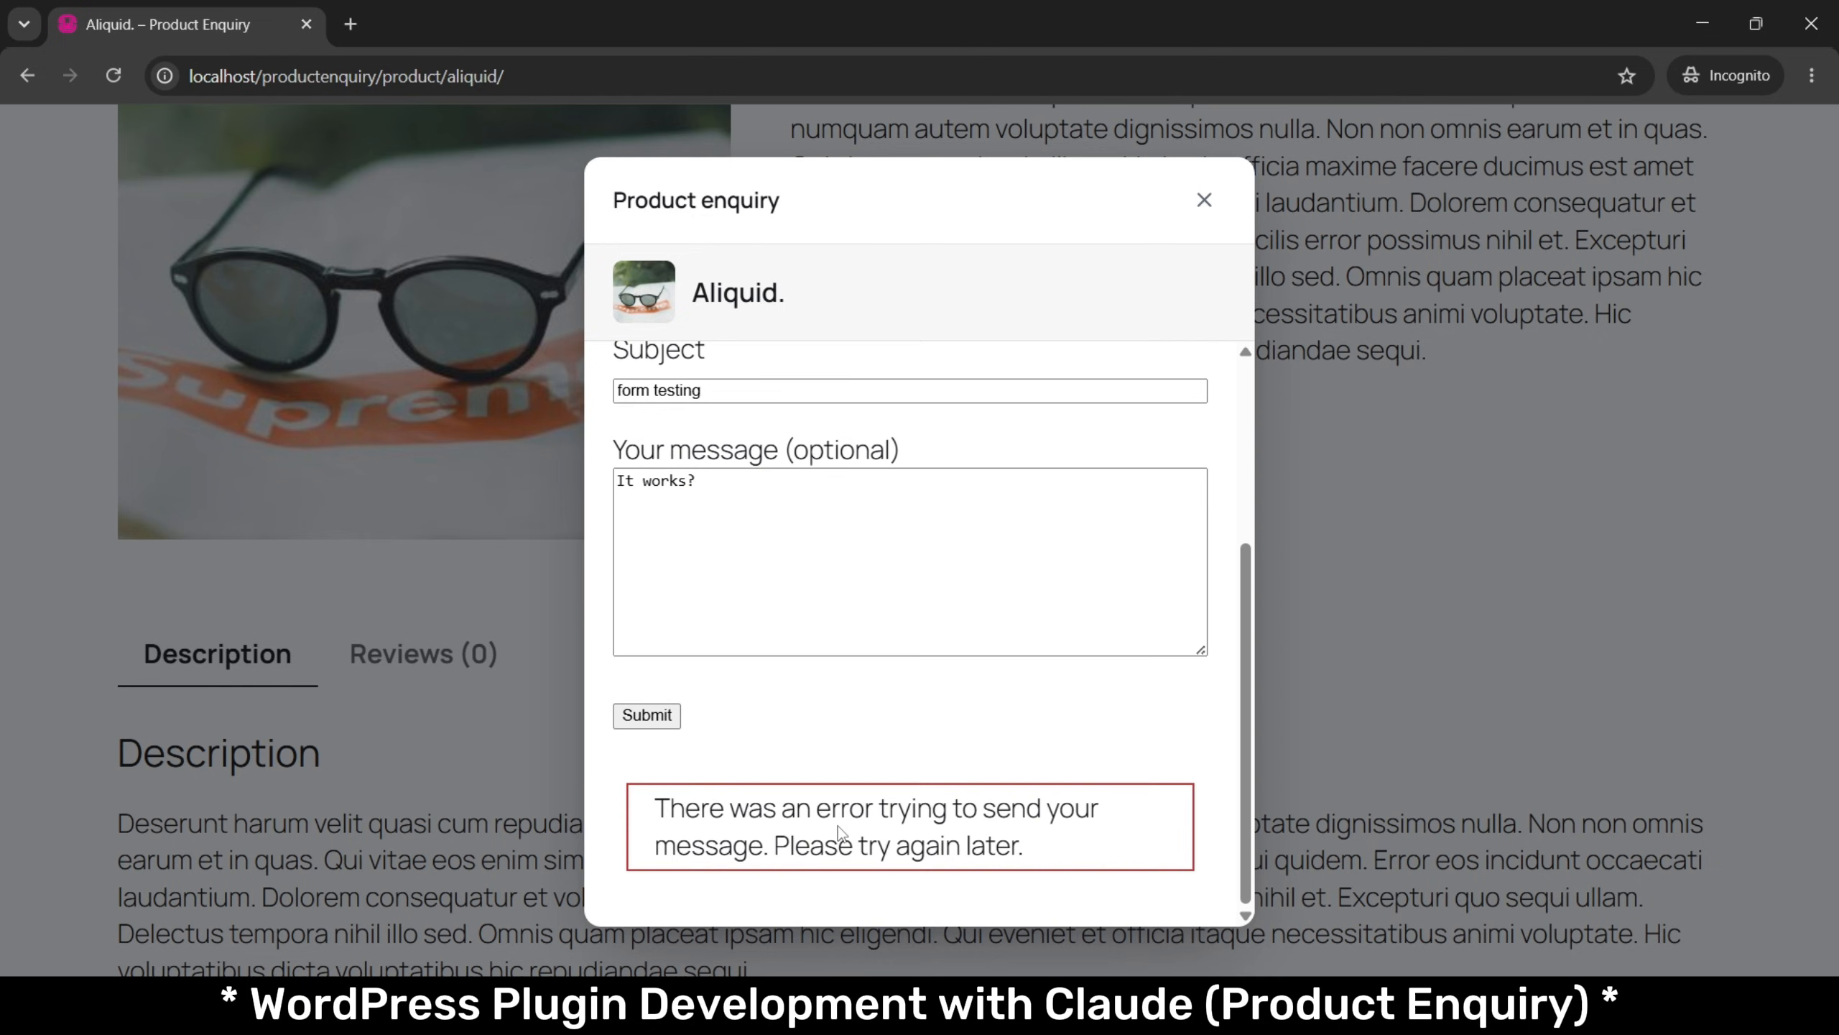
triple_click(837, 828)
left_click(838, 828)
Return to the WordPress admin and open the Mail settings of the Product Query contact form to inspect the From address.
key("alt+Tab")
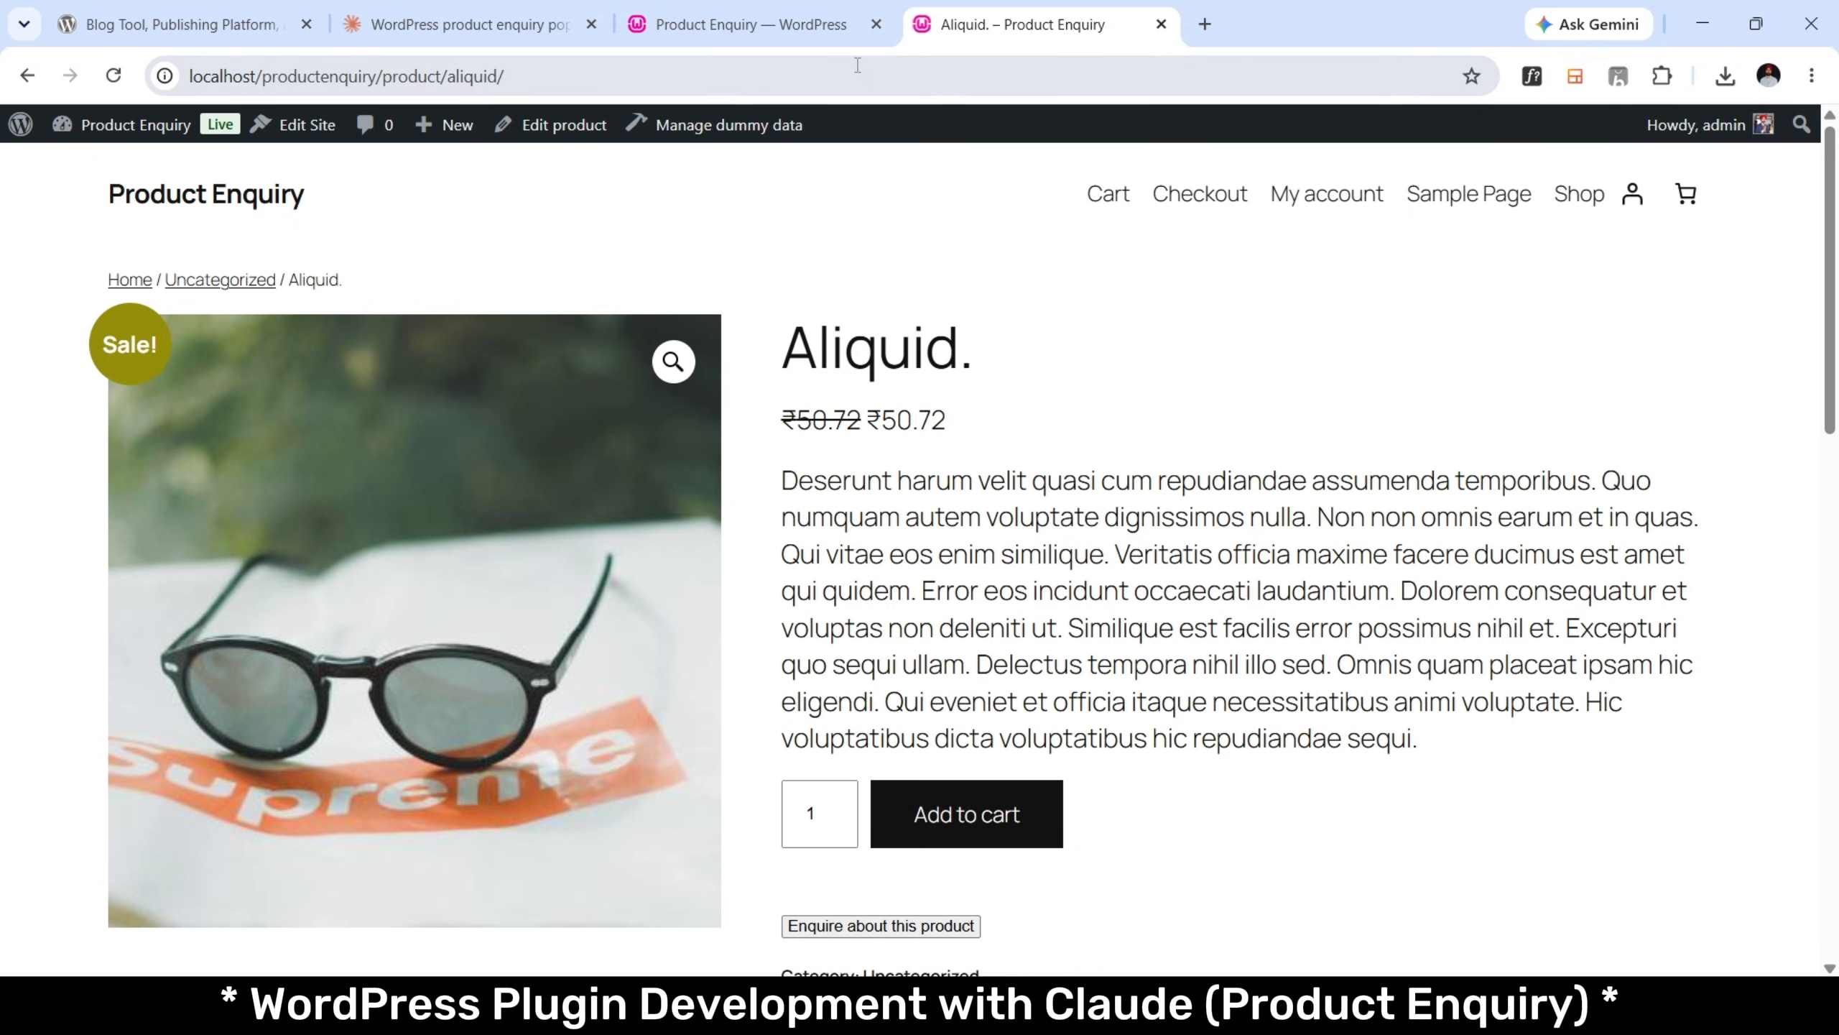
left_click(795, 9)
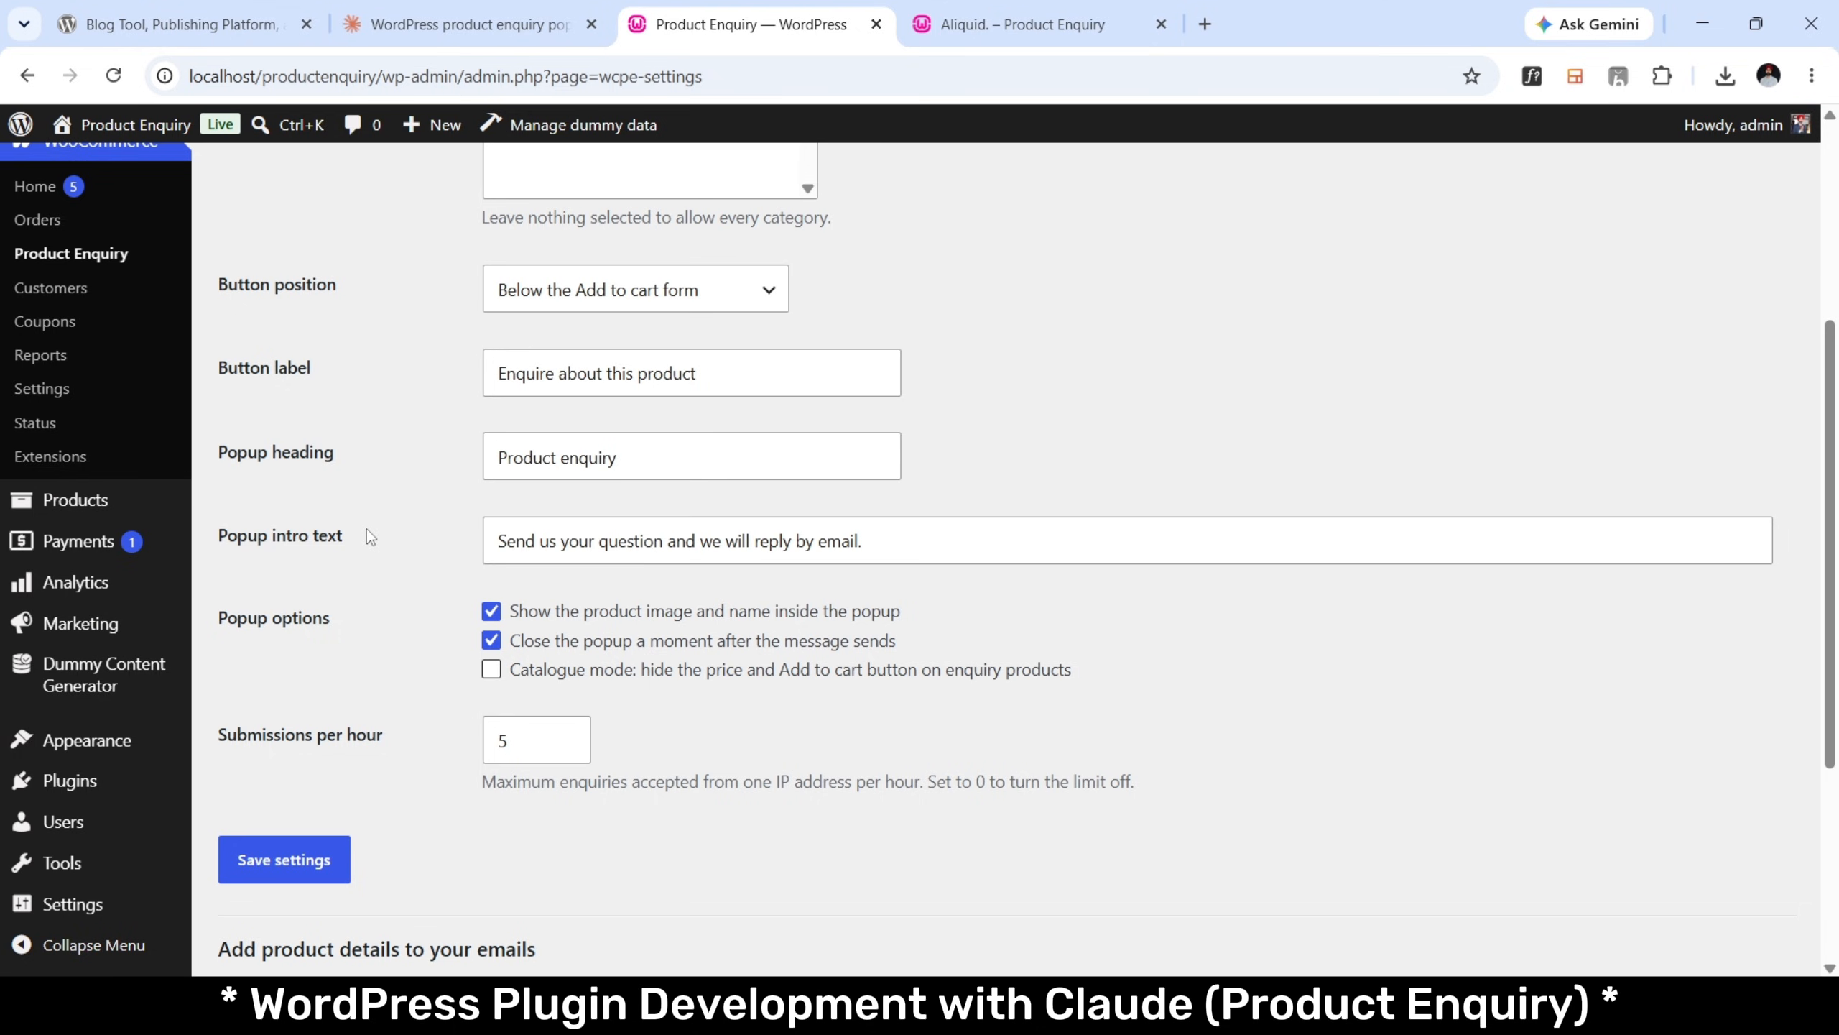
scroll(367, 534, "up", 5)
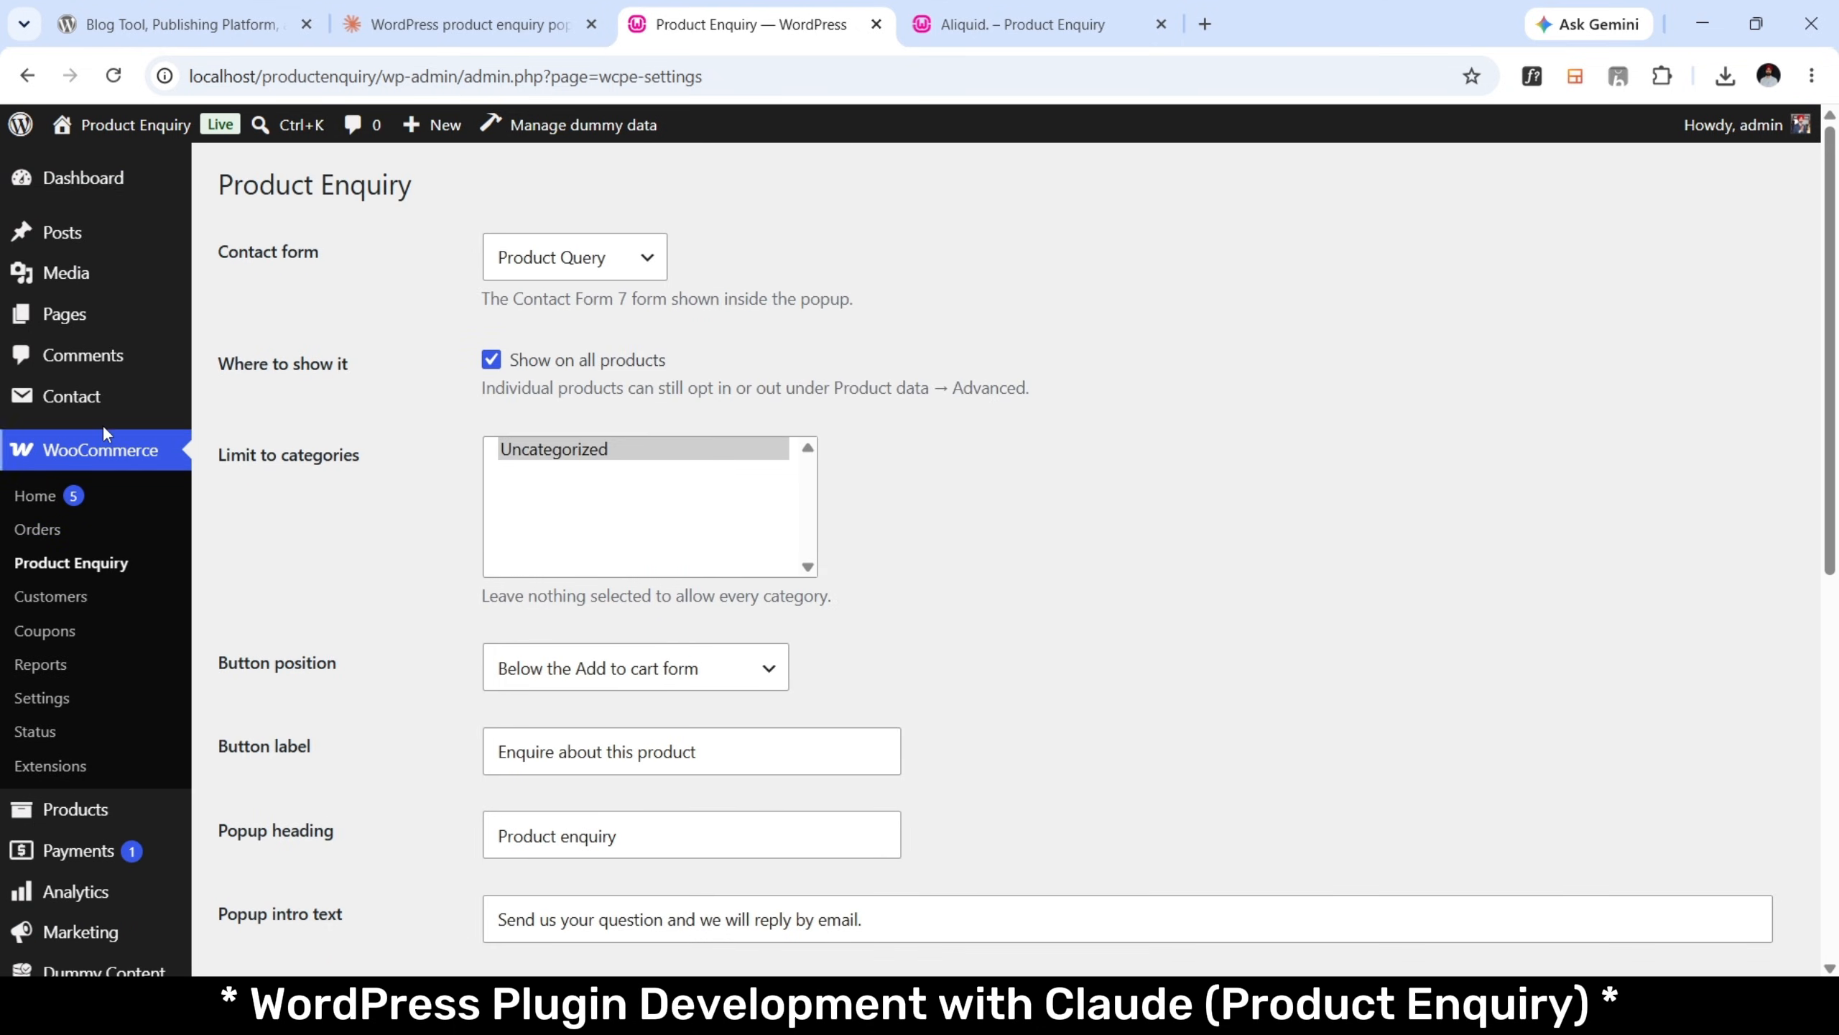
left_click(111, 390)
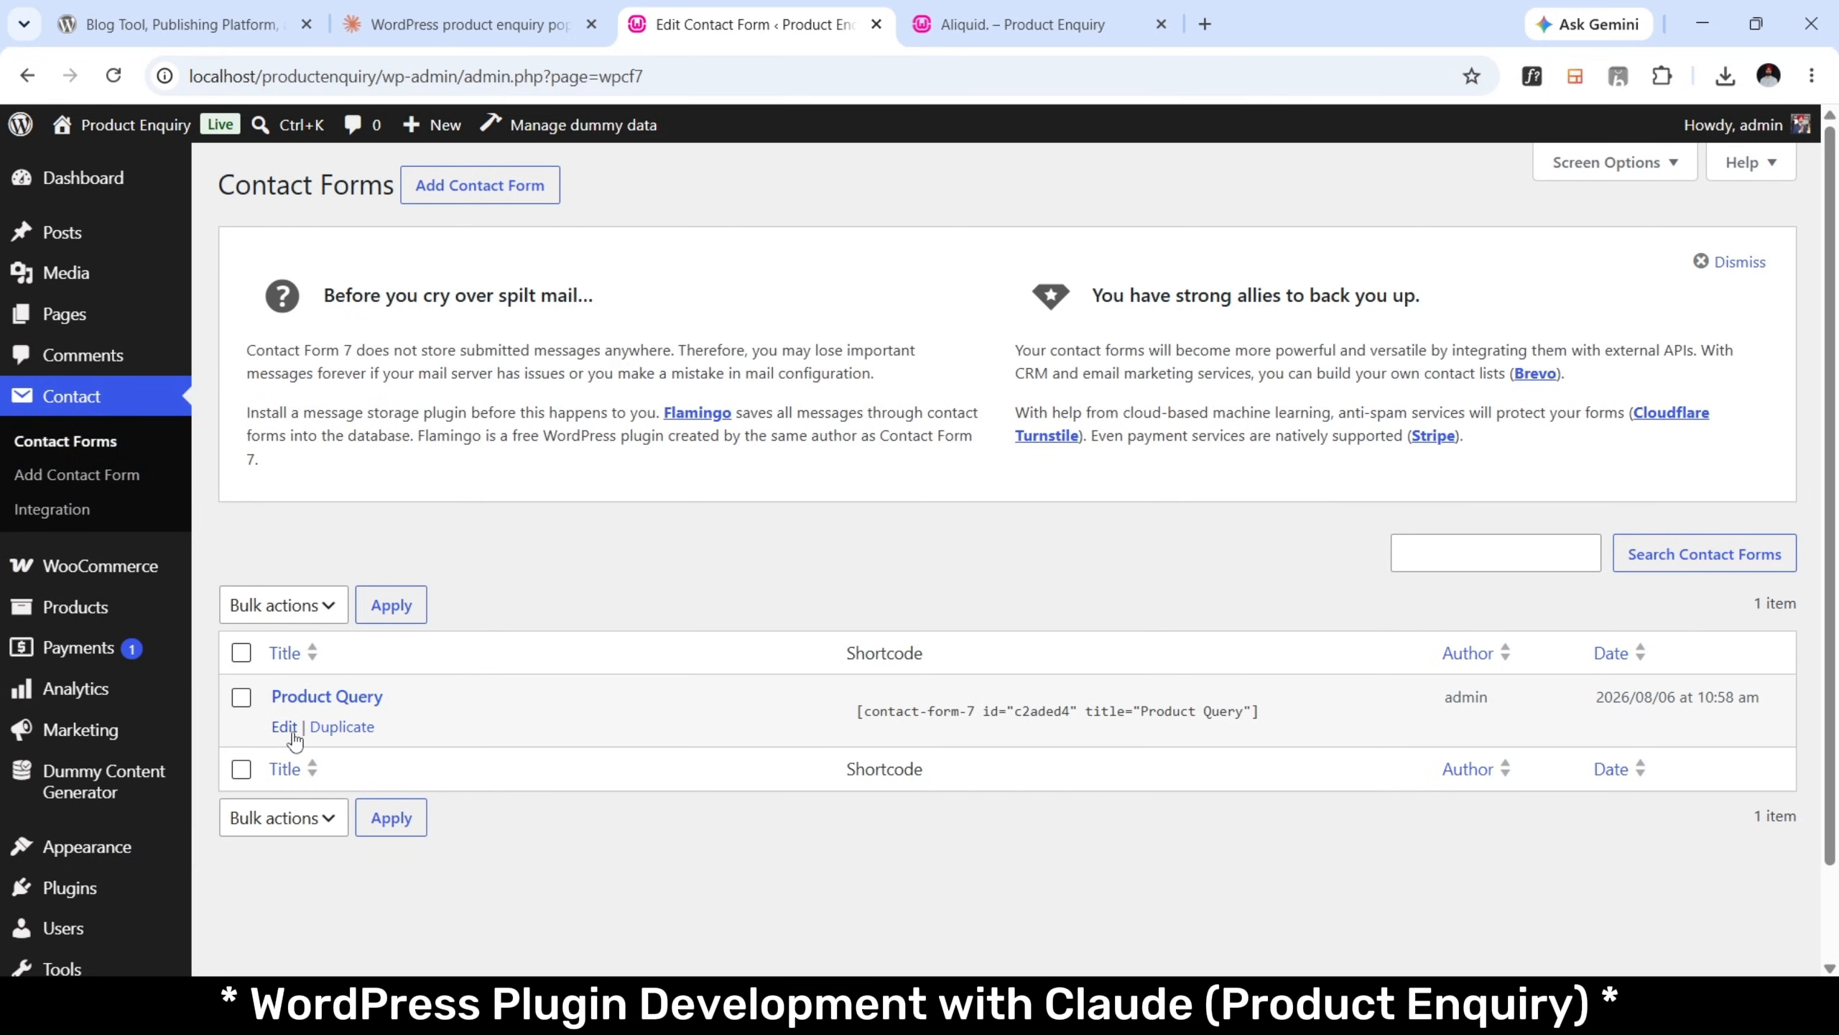
left_click(284, 727)
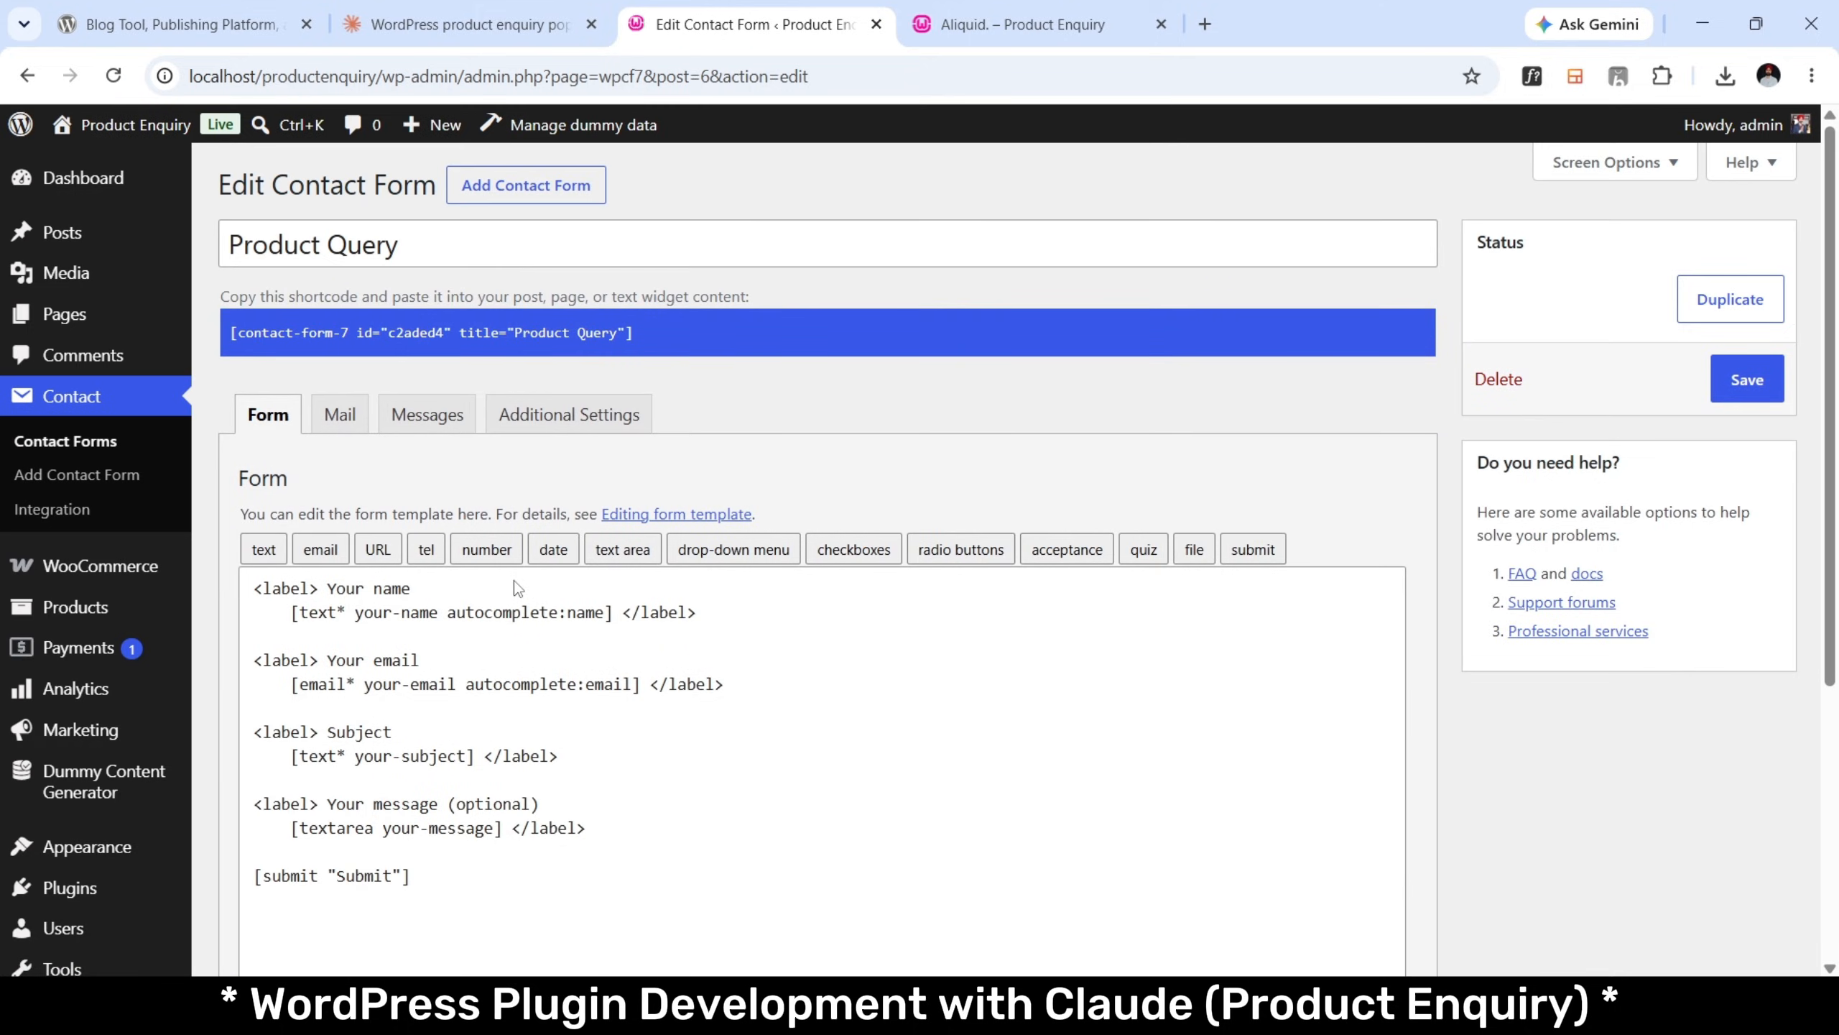
left_click(351, 432)
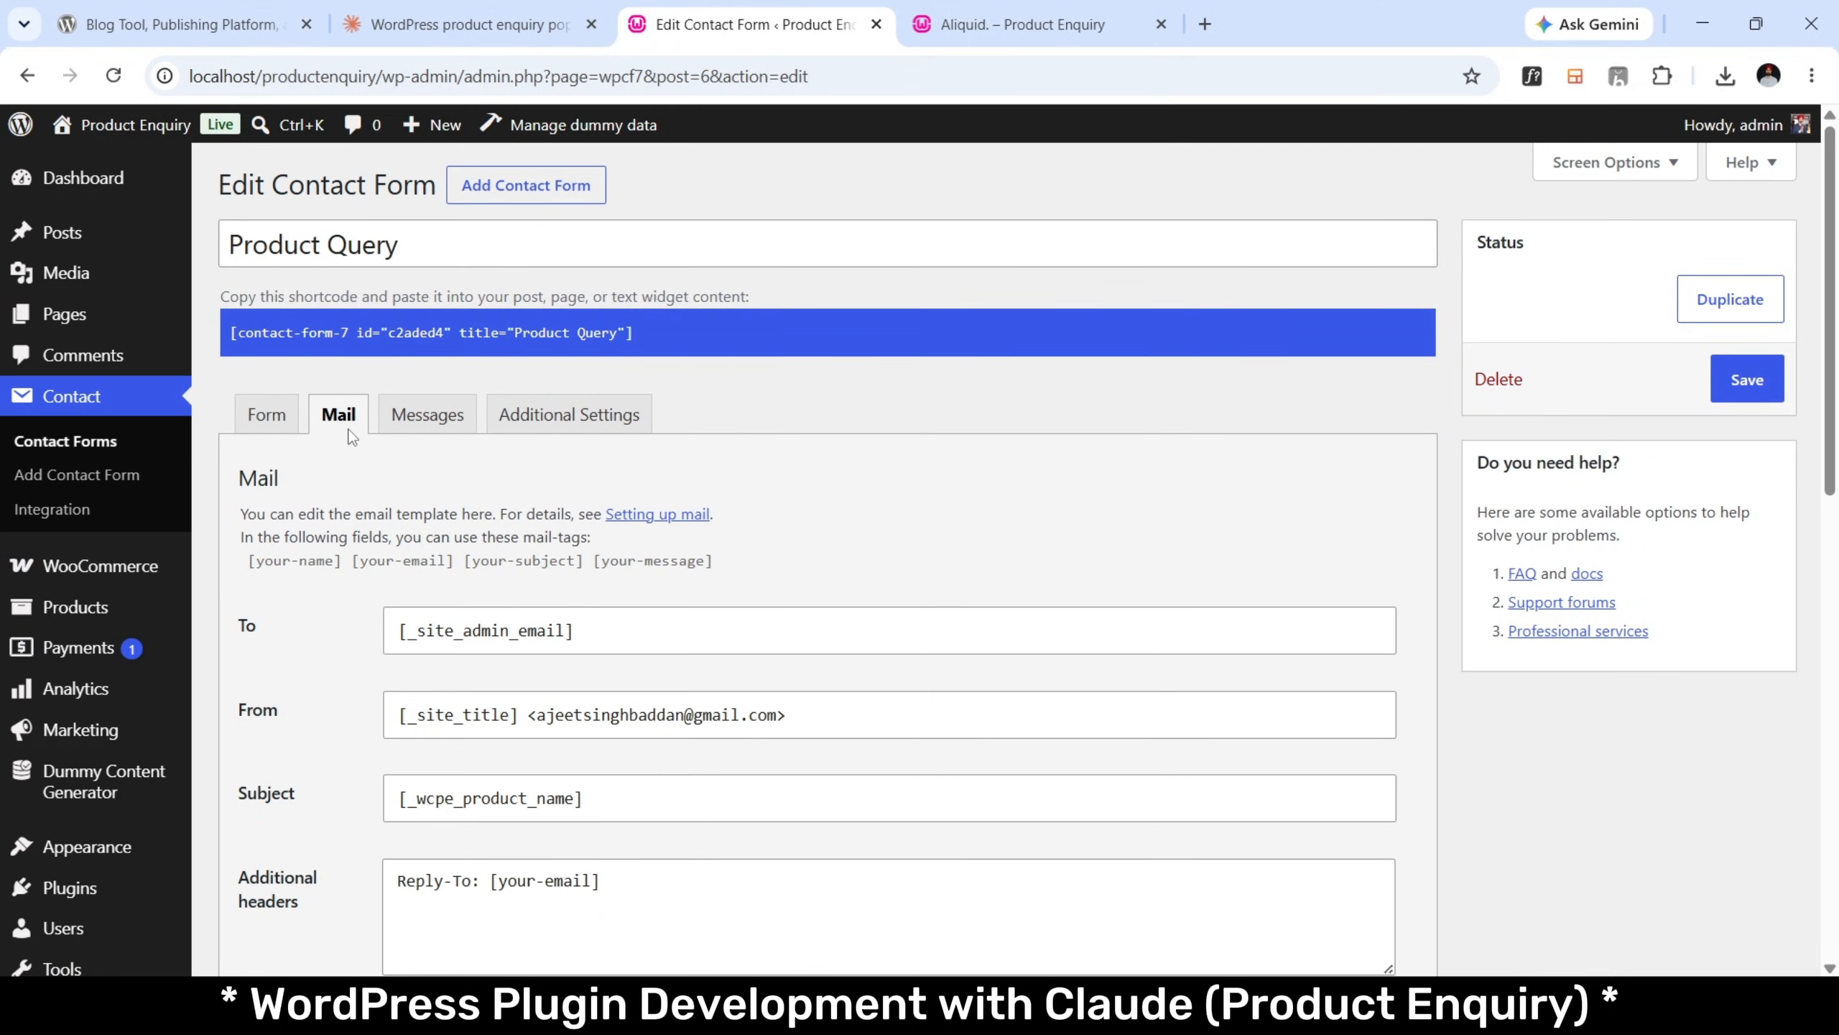
scroll(397, 590, "down", 1)
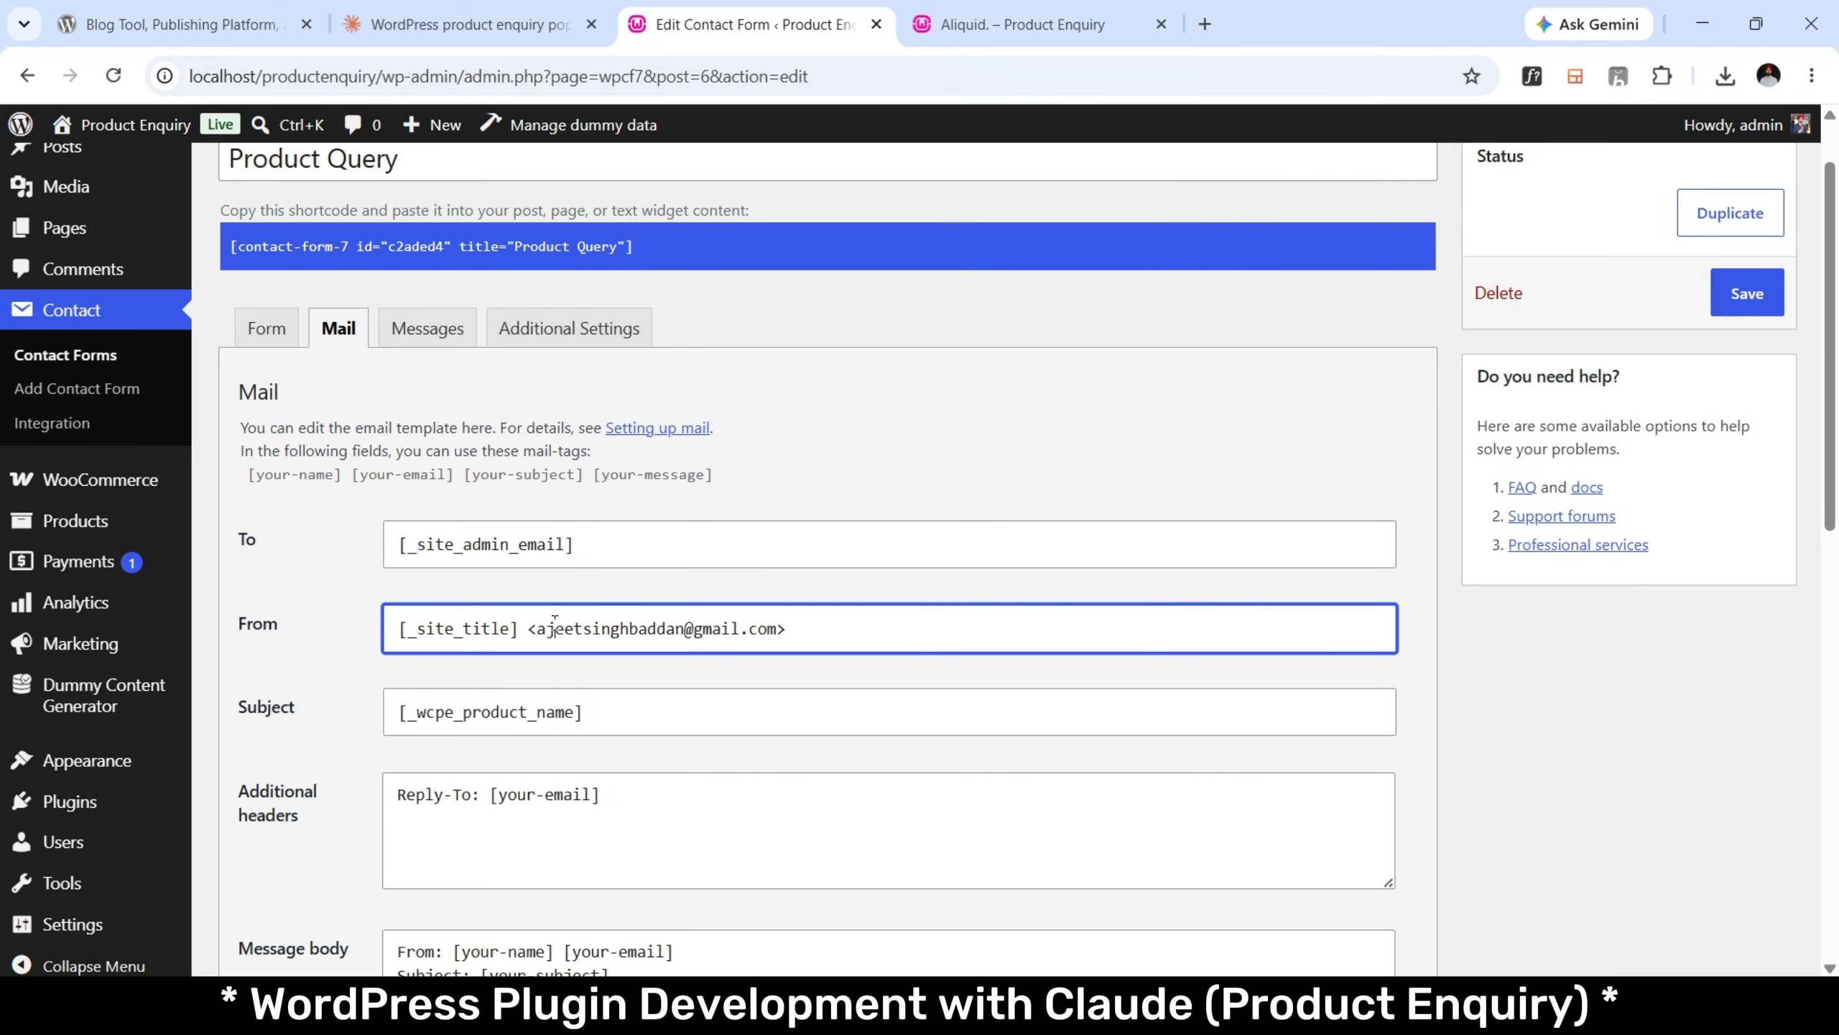
double_click(594, 628)
Open the Wampserver homepage at 127.0.0.1 in a new incognito window.
key("ctrl+shift+n")
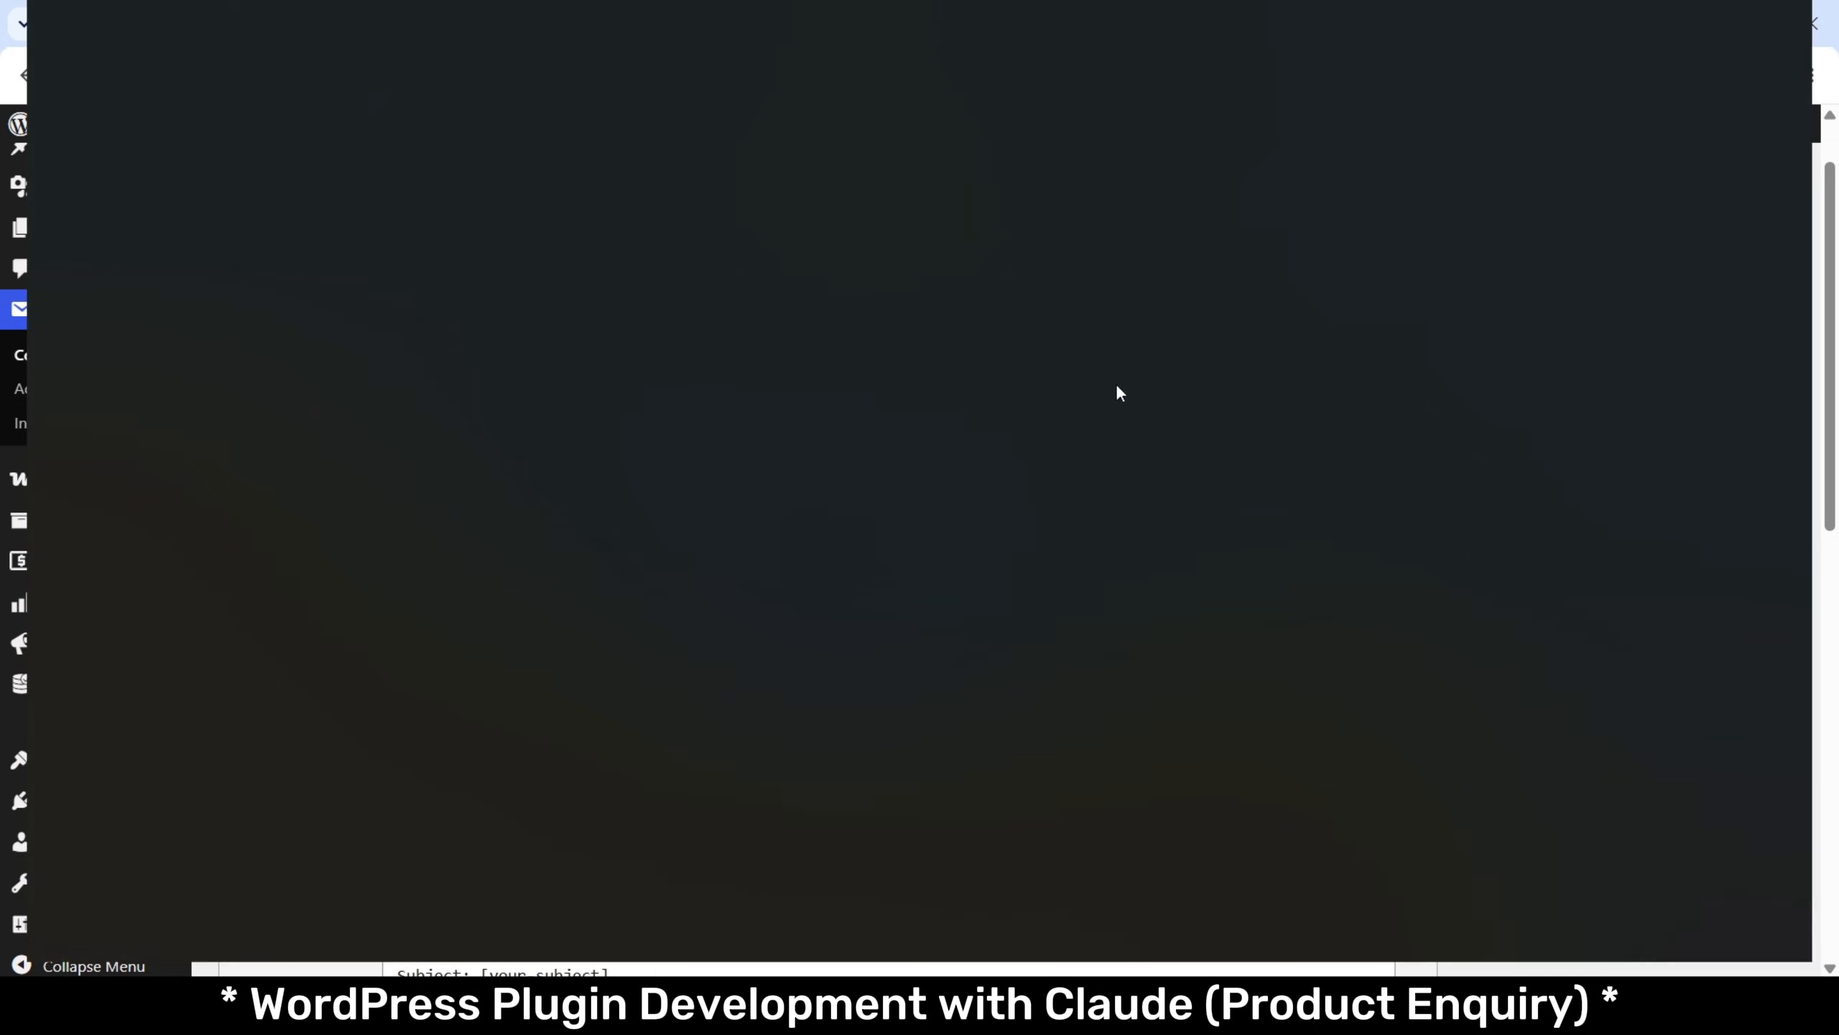
type("127.0.0.1:8000")
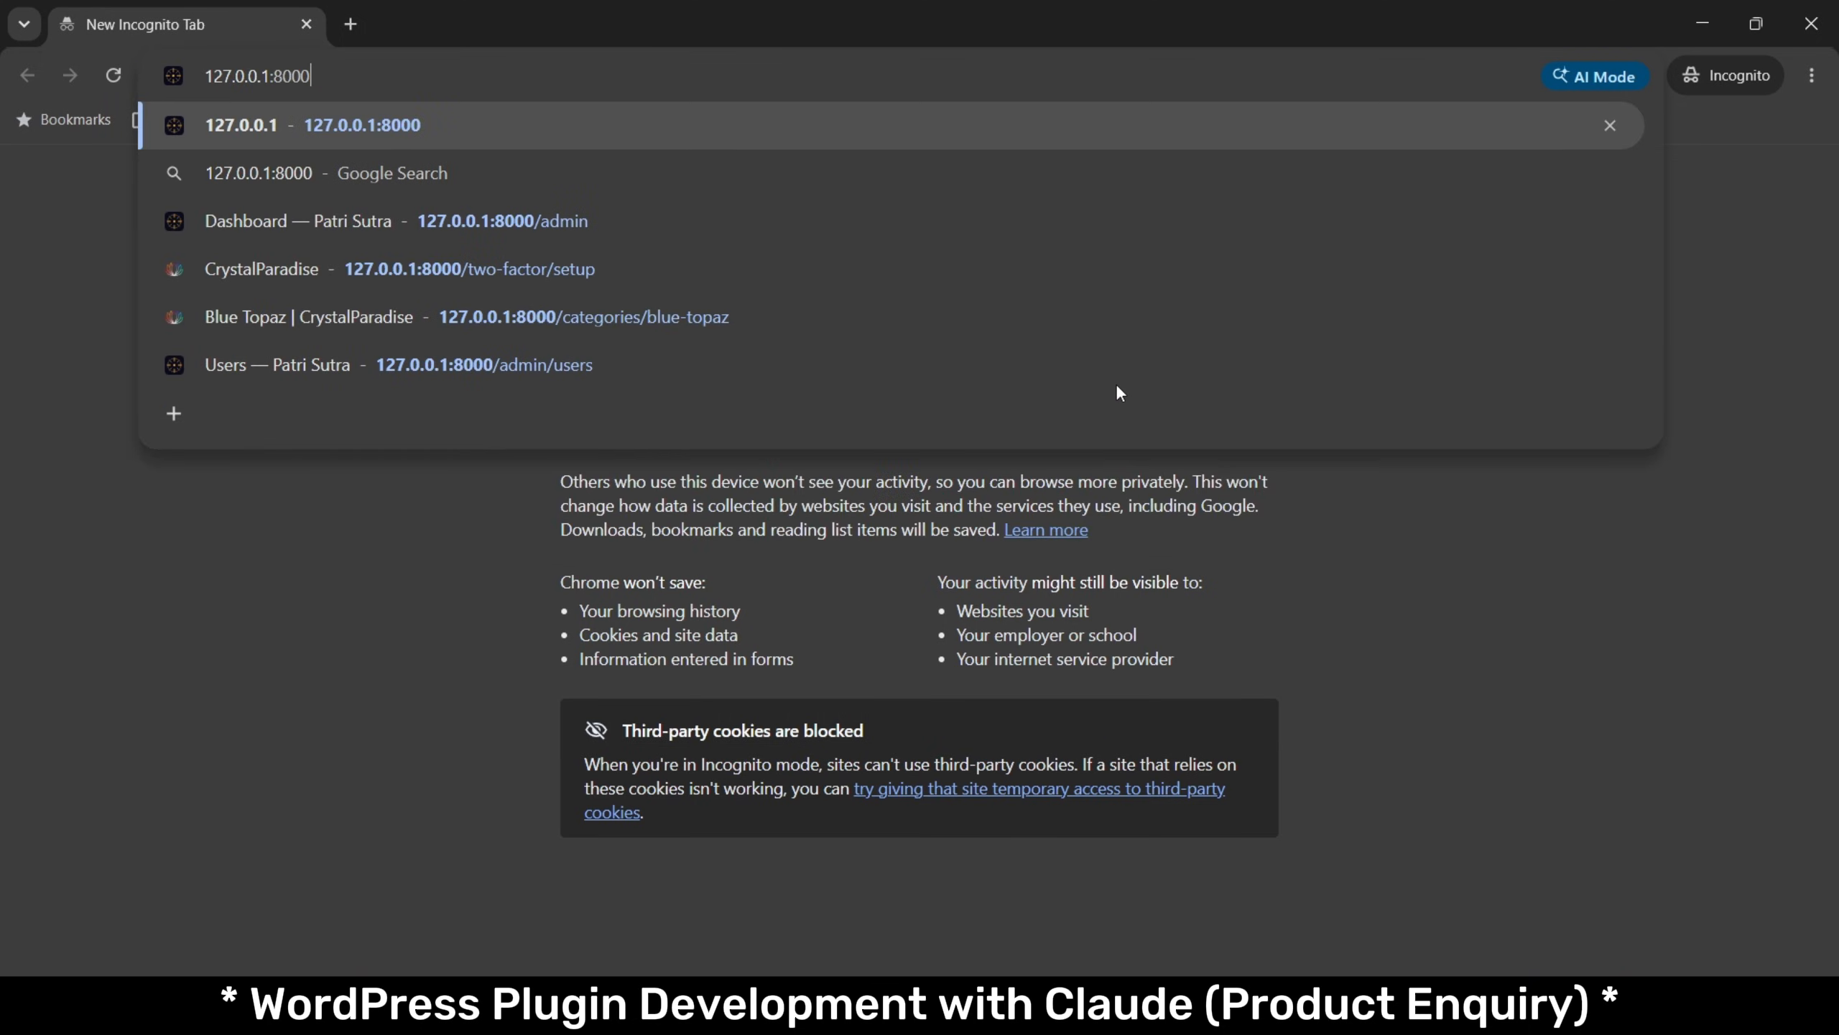
key("Delete")
key("Return")
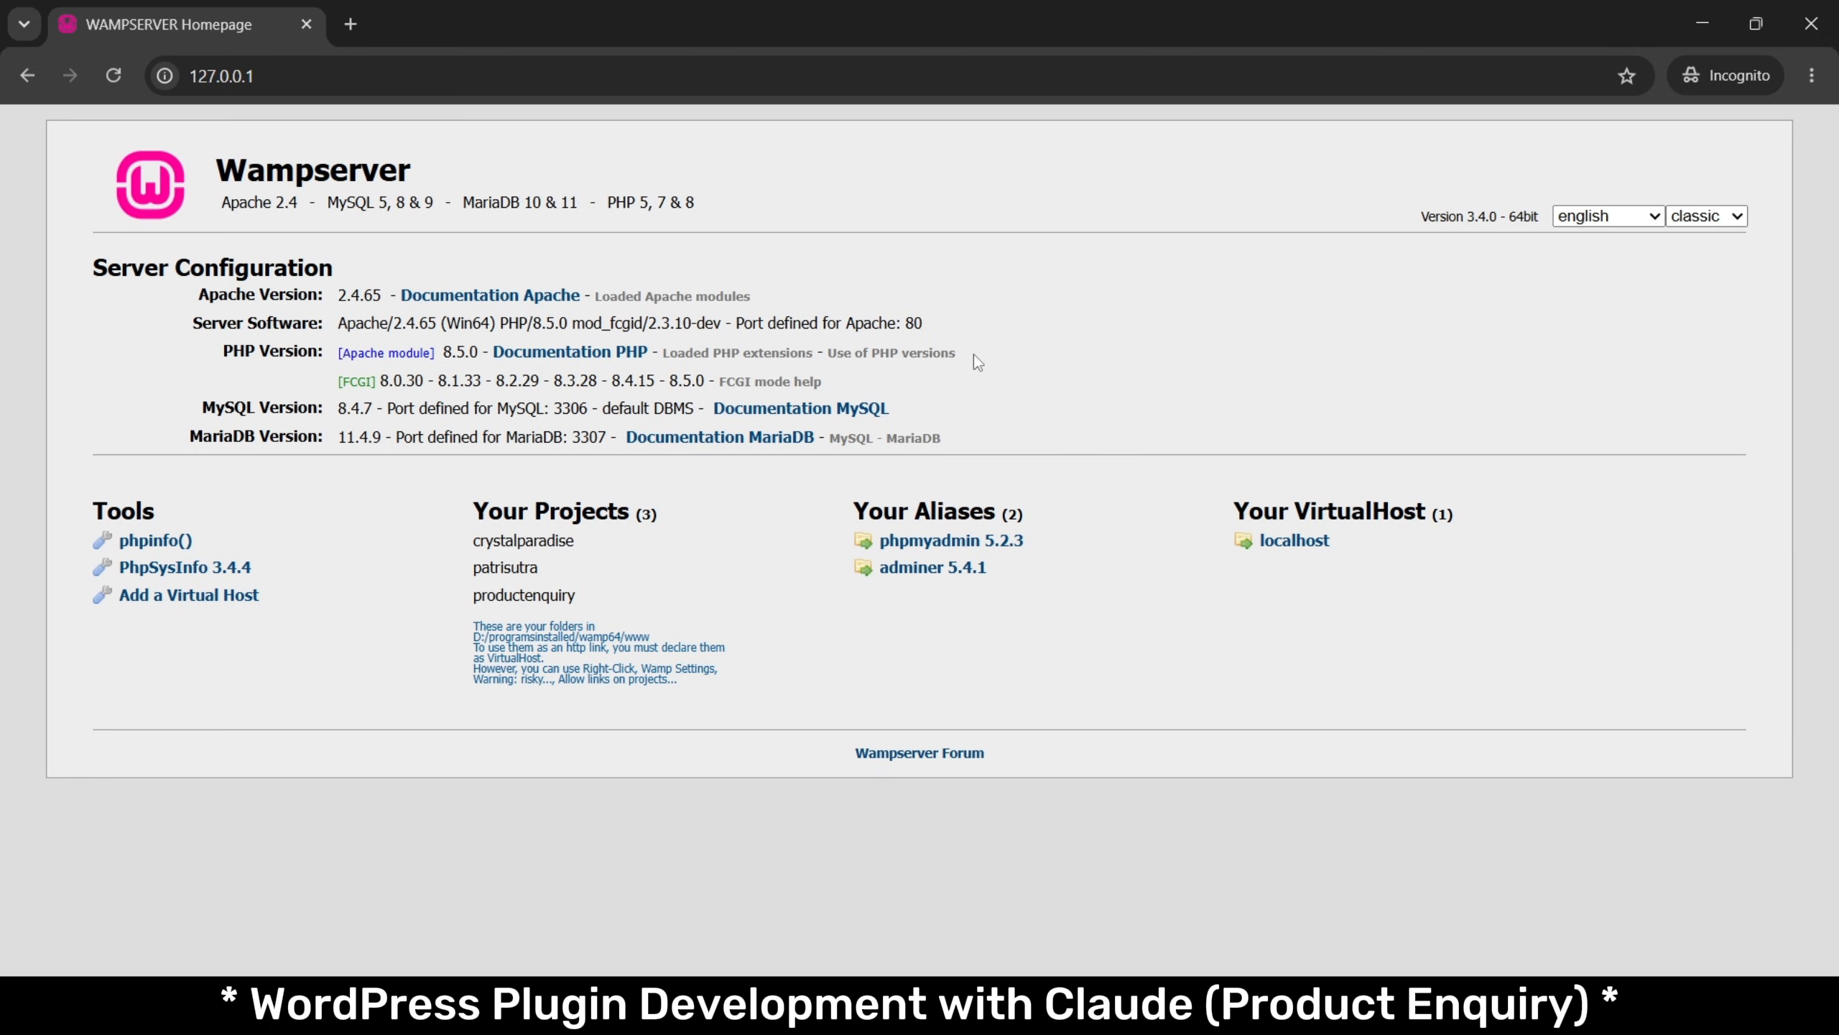
Load the productenquiry project at 127.0.0.1/productenquiry by copying its folder name into the address, and open its Shop page.
double_click(523, 595)
key("ctrl+c")
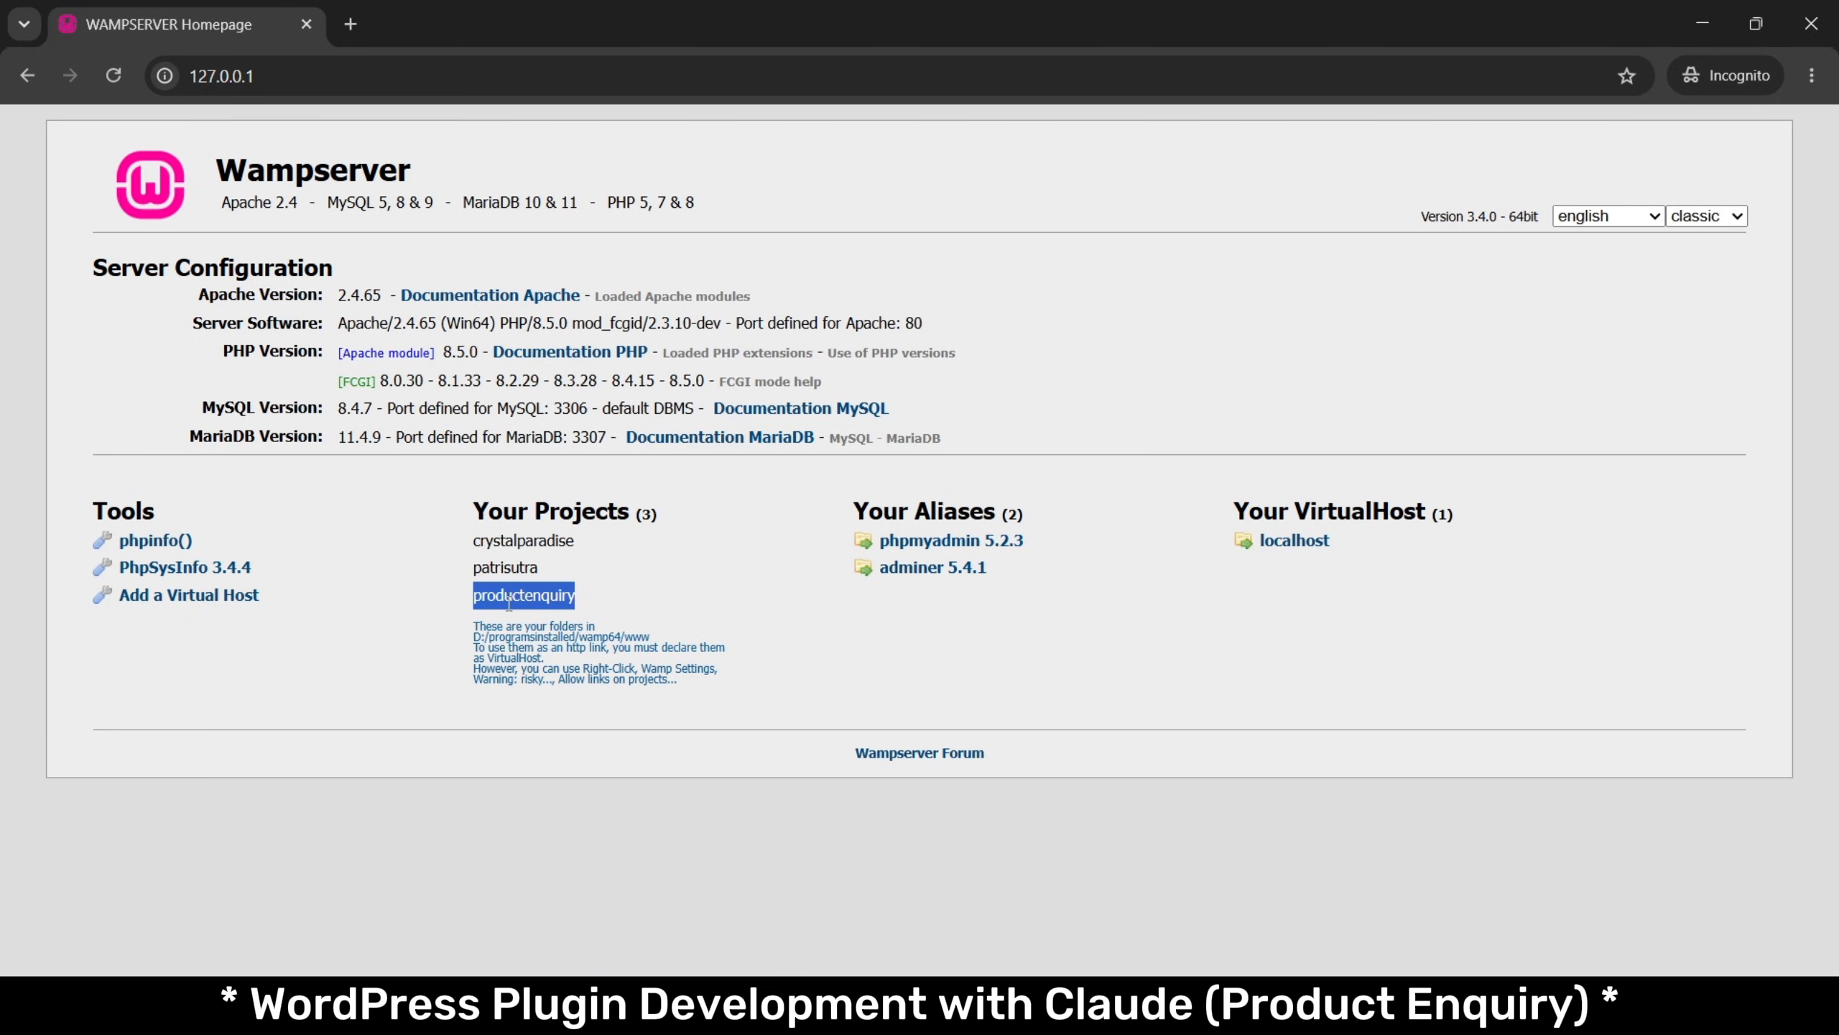
left_click(425, 74)
type("/")
key("ctrl+v")
key("Return")
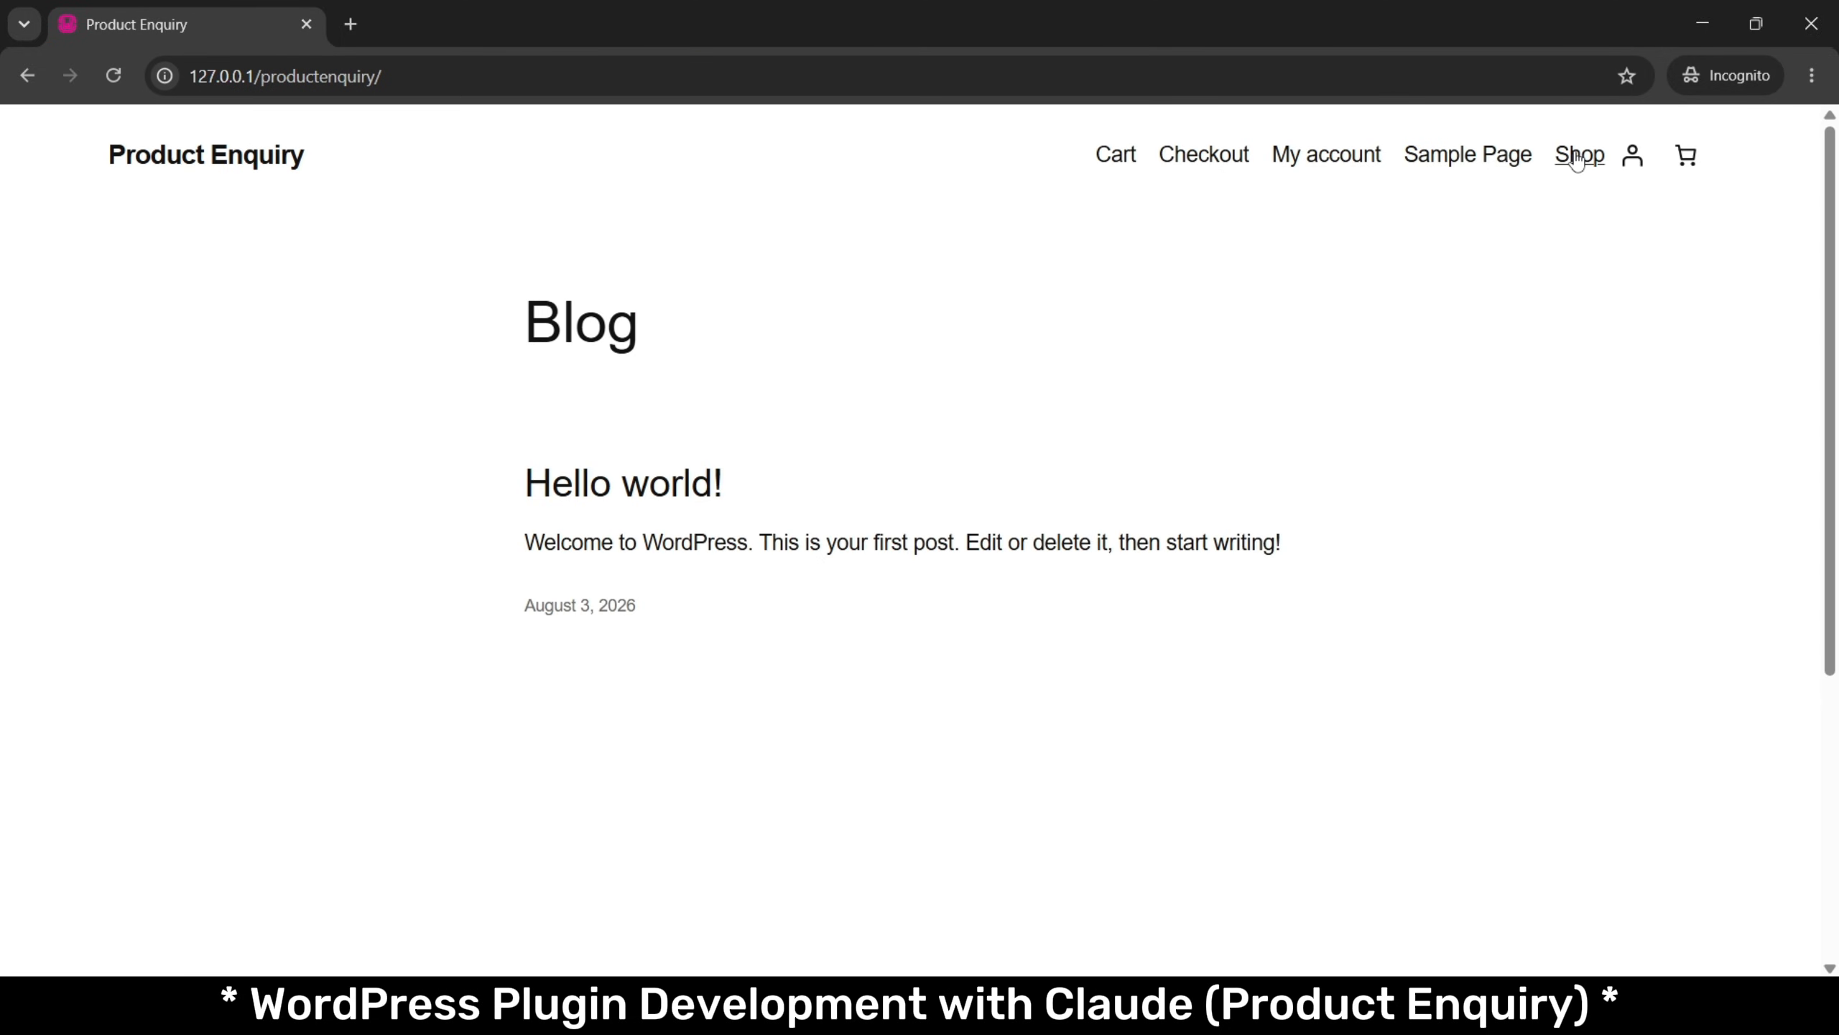
left_click(1577, 157)
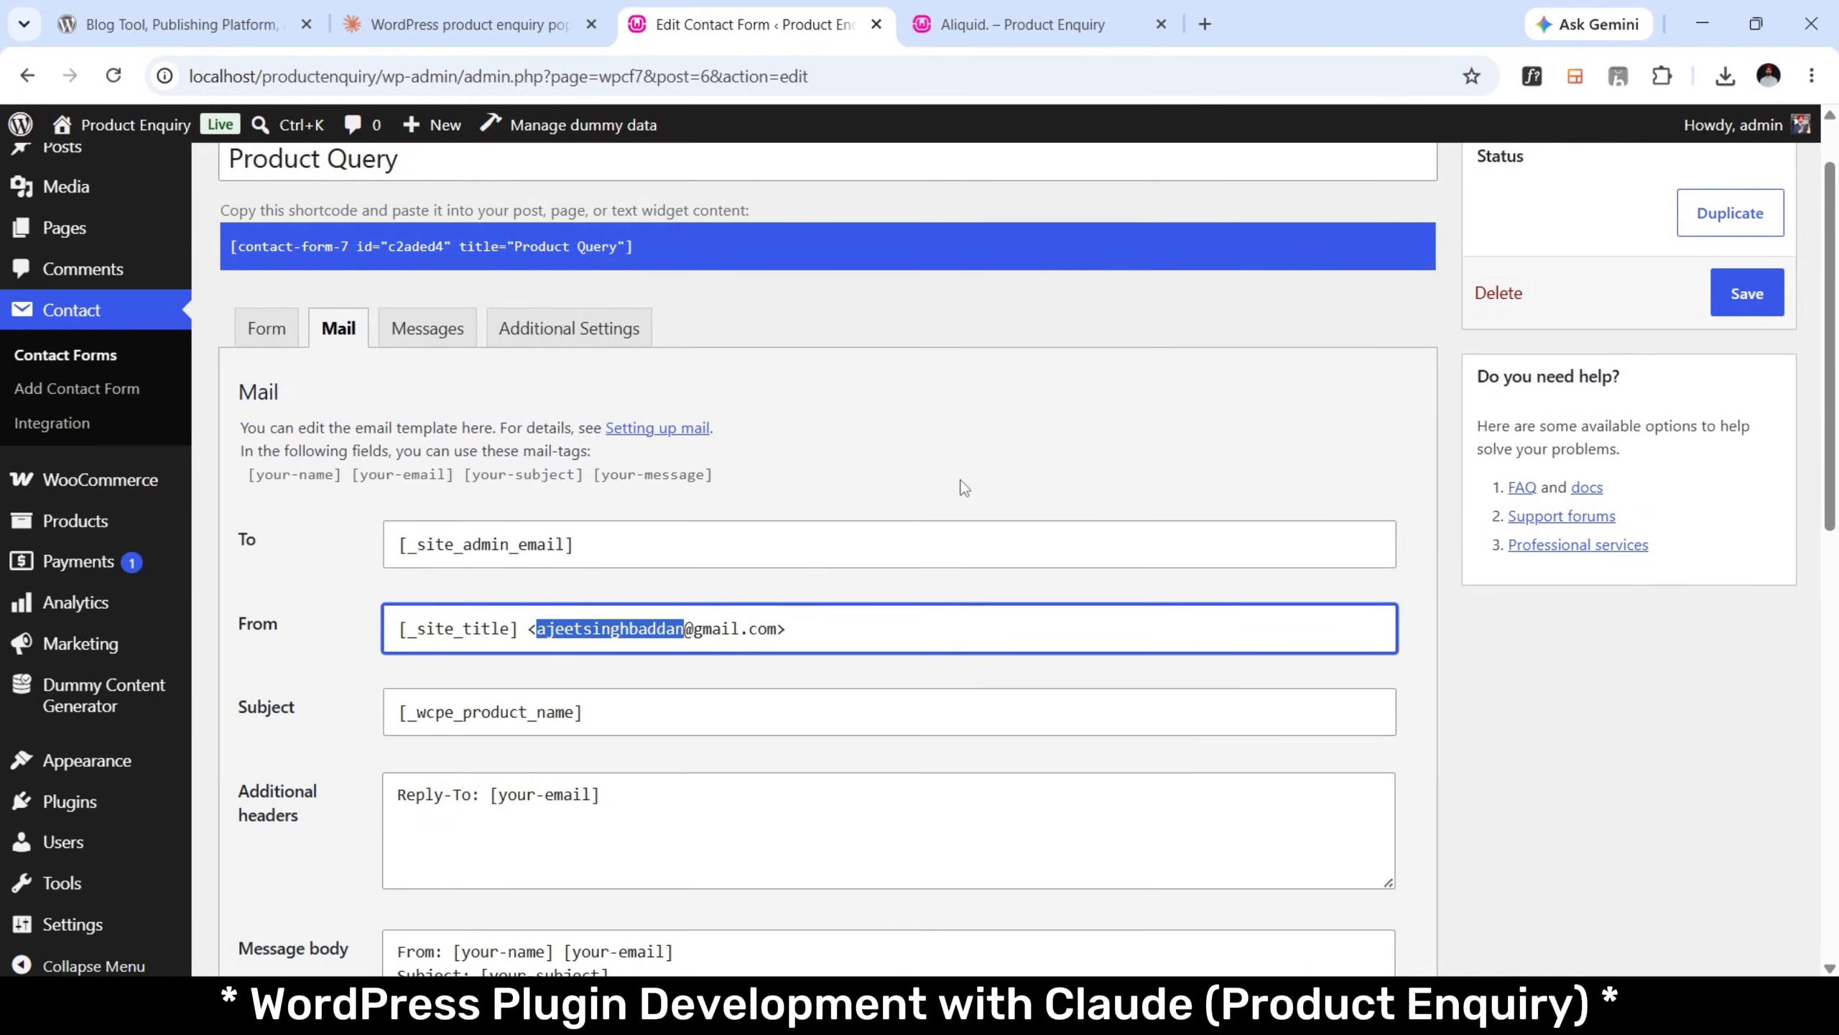
Examine the Product Query mail template, including its recipient, sender, additional headers and product tags in the message body.
left_click(963, 487)
scroll(962, 484, "down", 3)
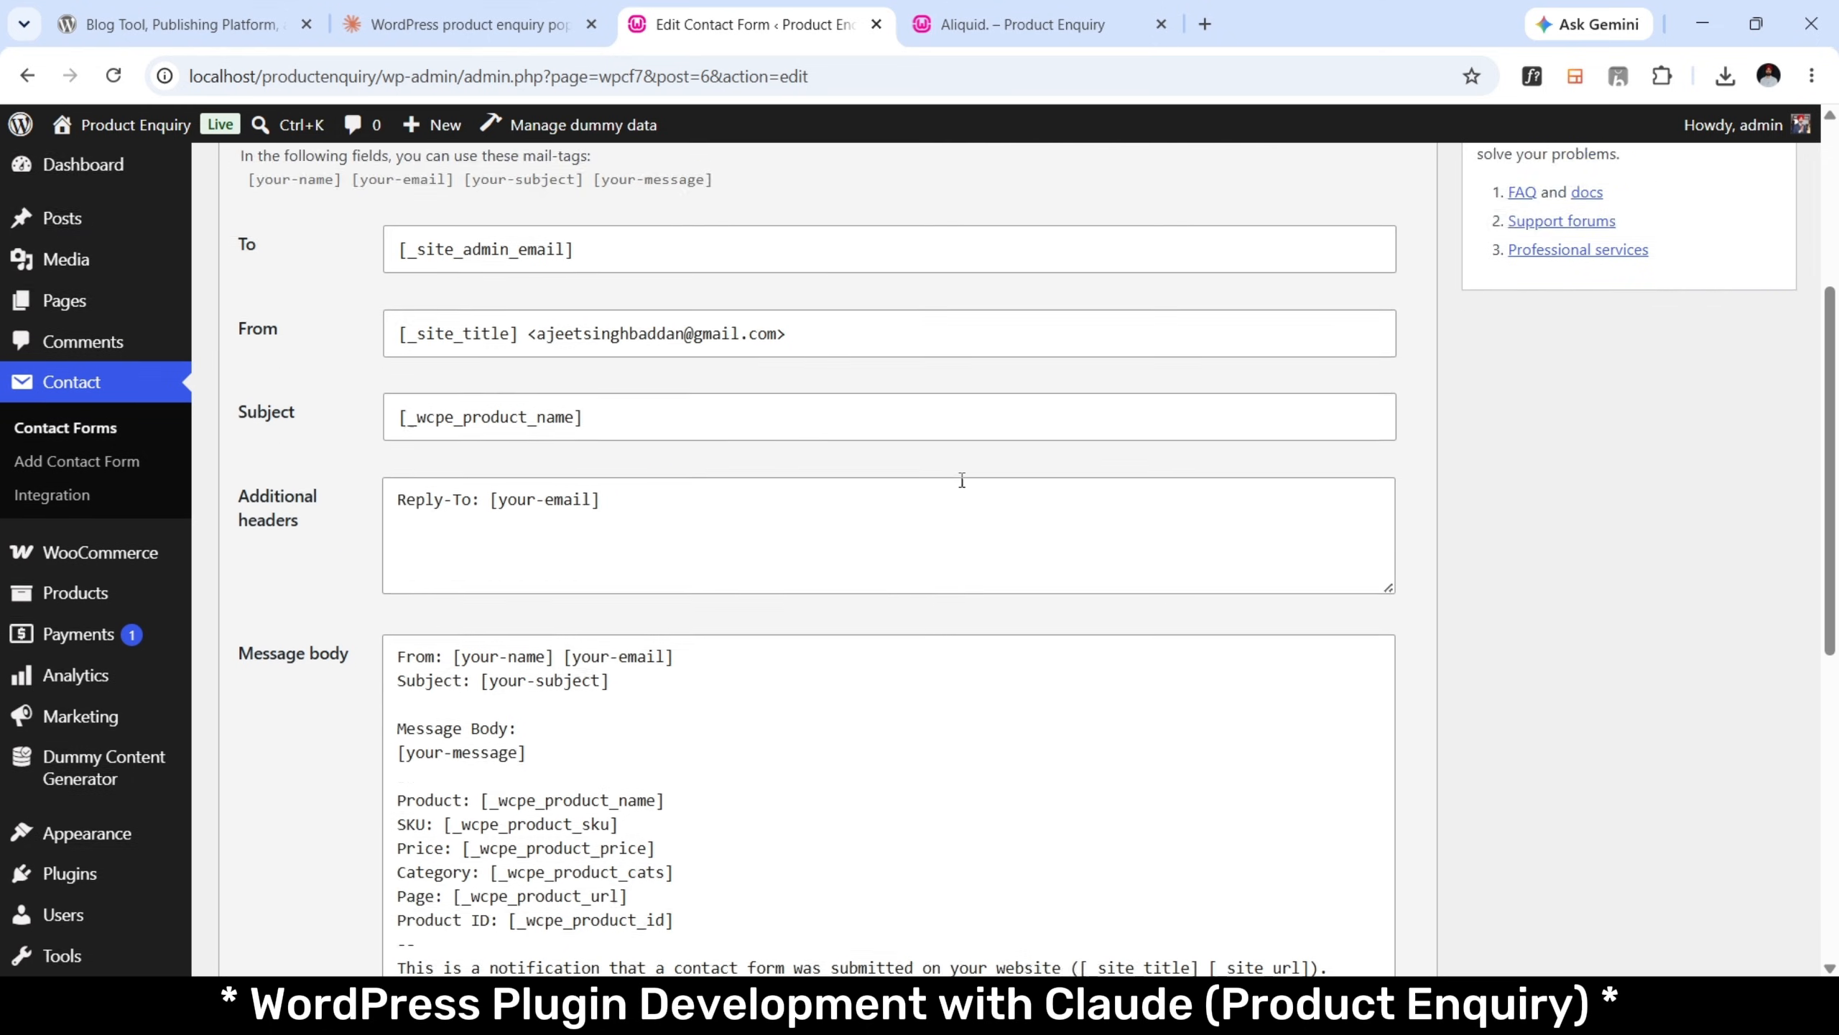
scroll(961, 480, "up", 3)
left_click(841, 559)
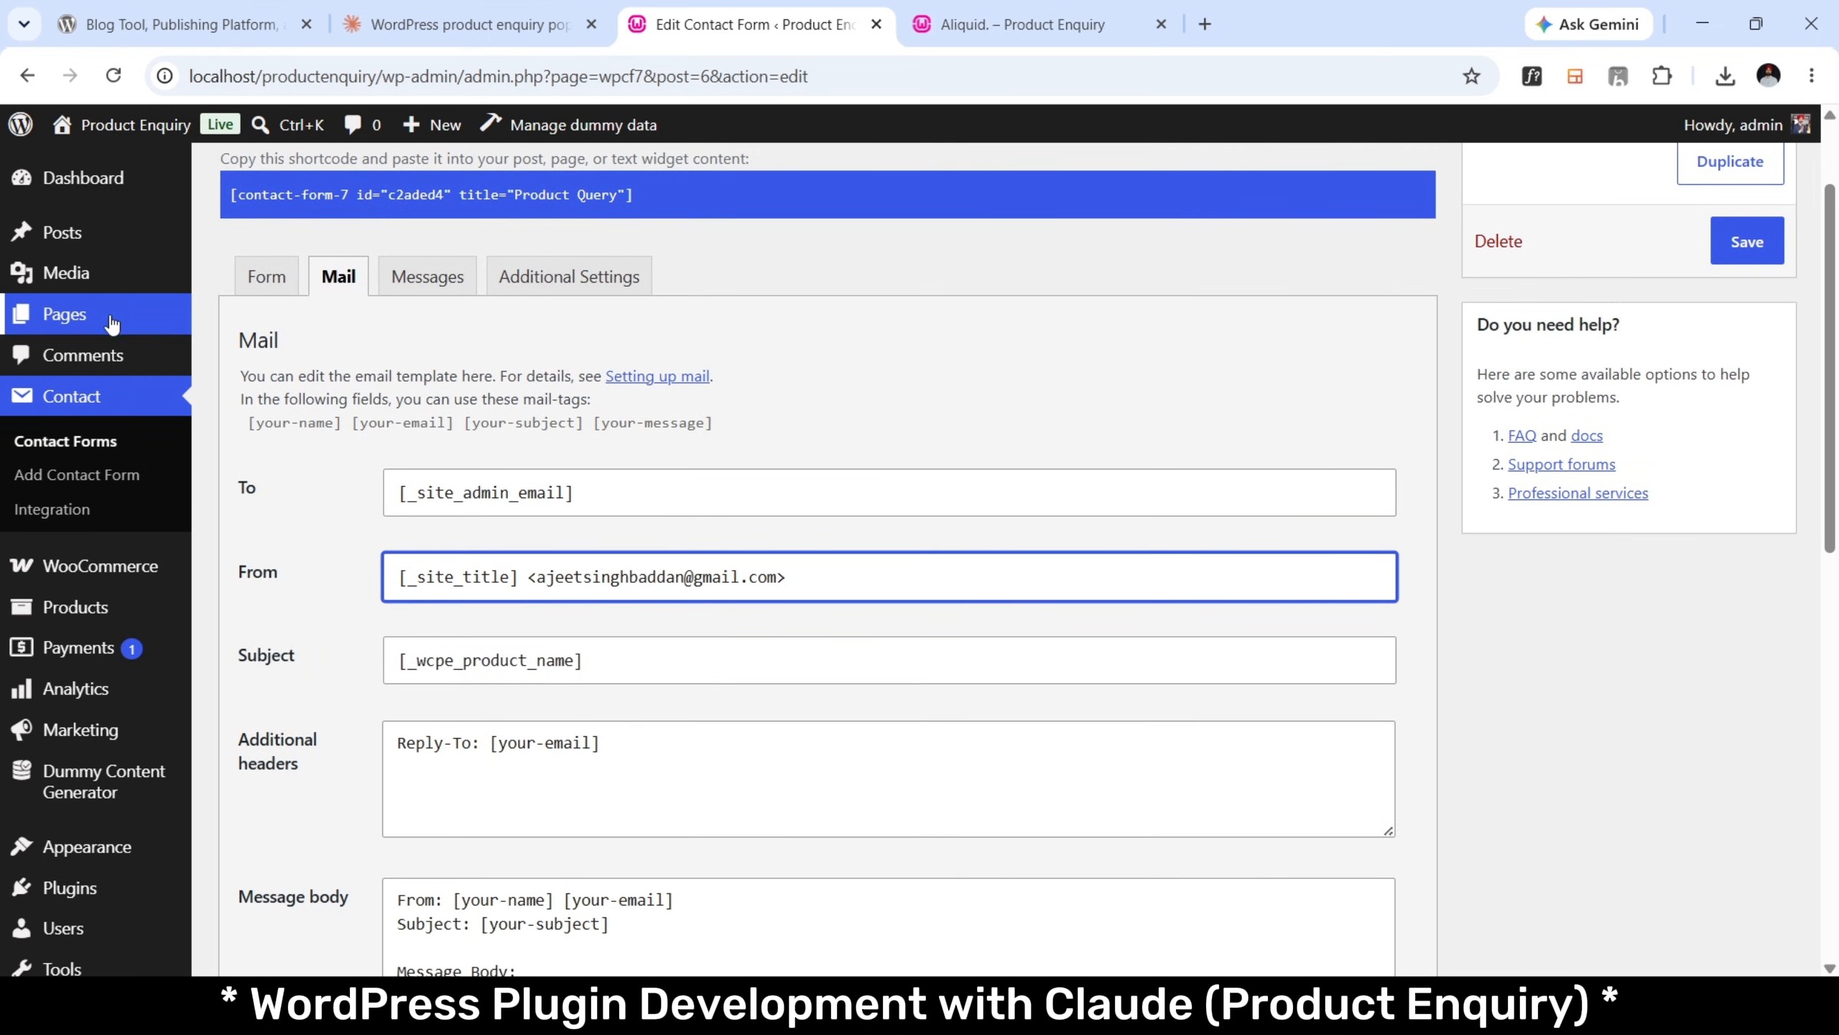
mouse_move(124, 576)
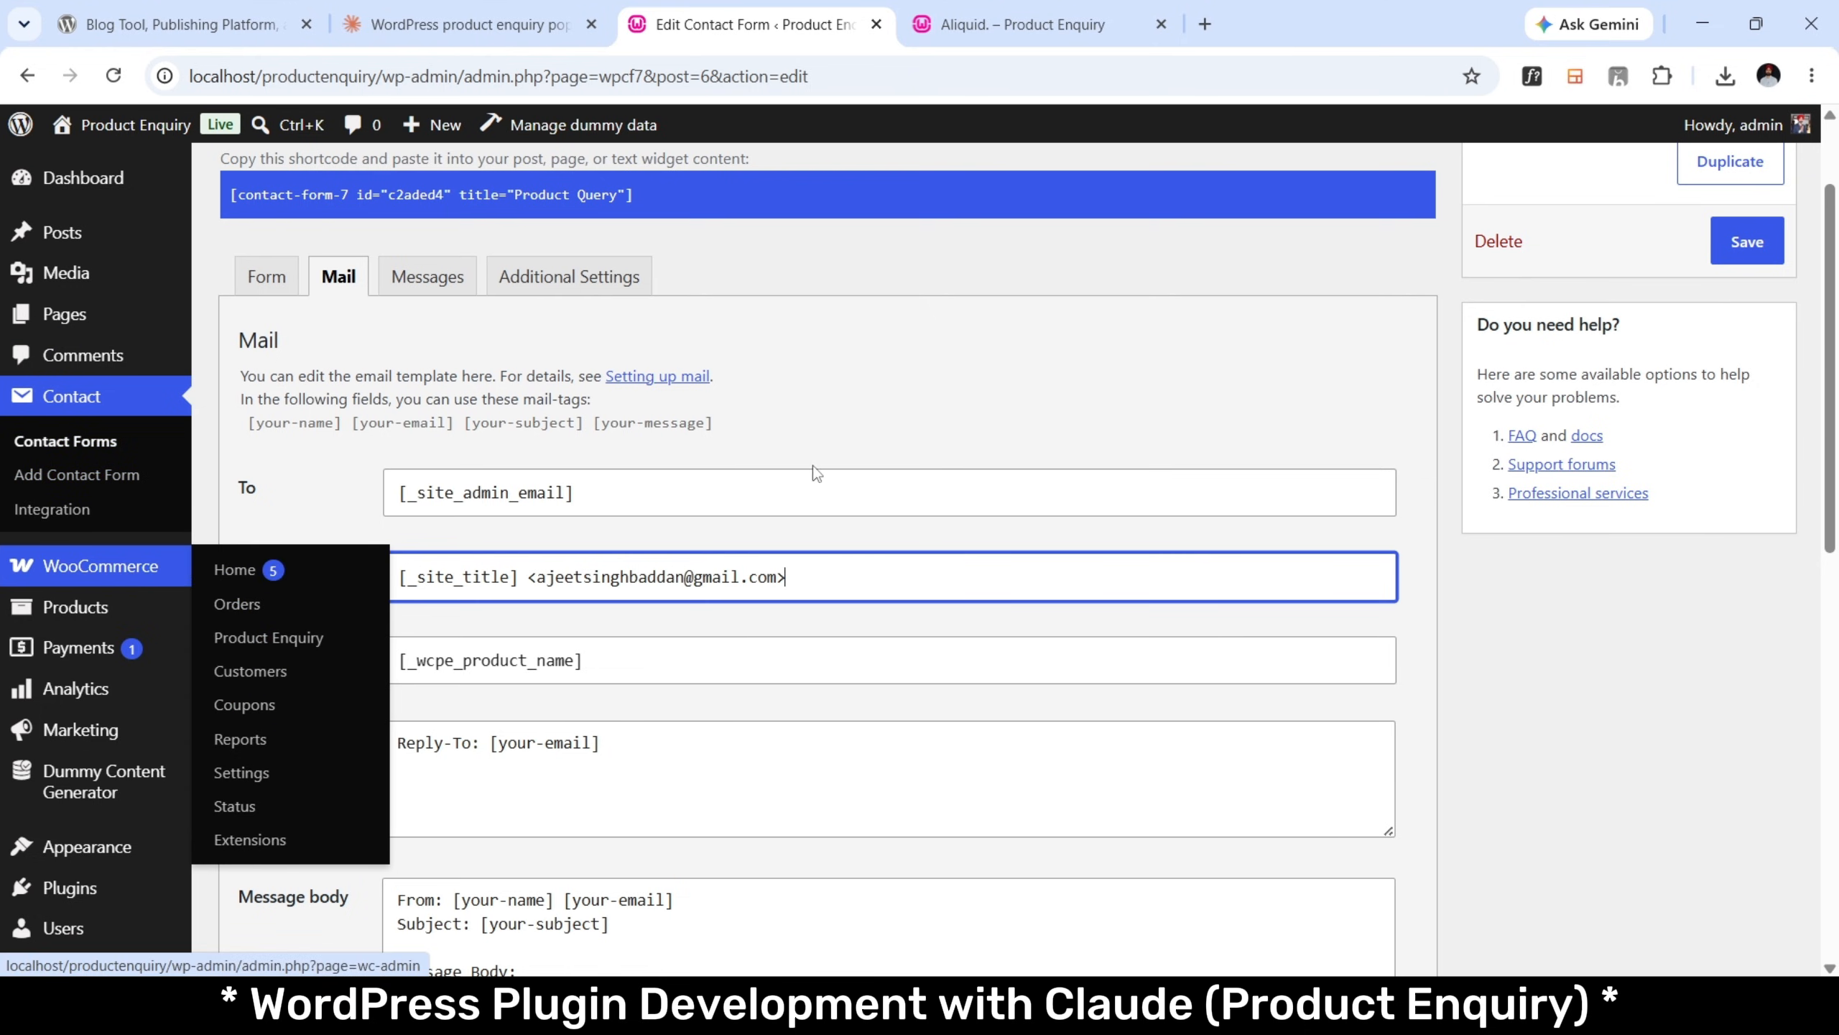
Switch to the Claude chat, close the Wcpe frontend CSS preview and download the updated Wc product enquiry ZIP.
left_click(575, 29)
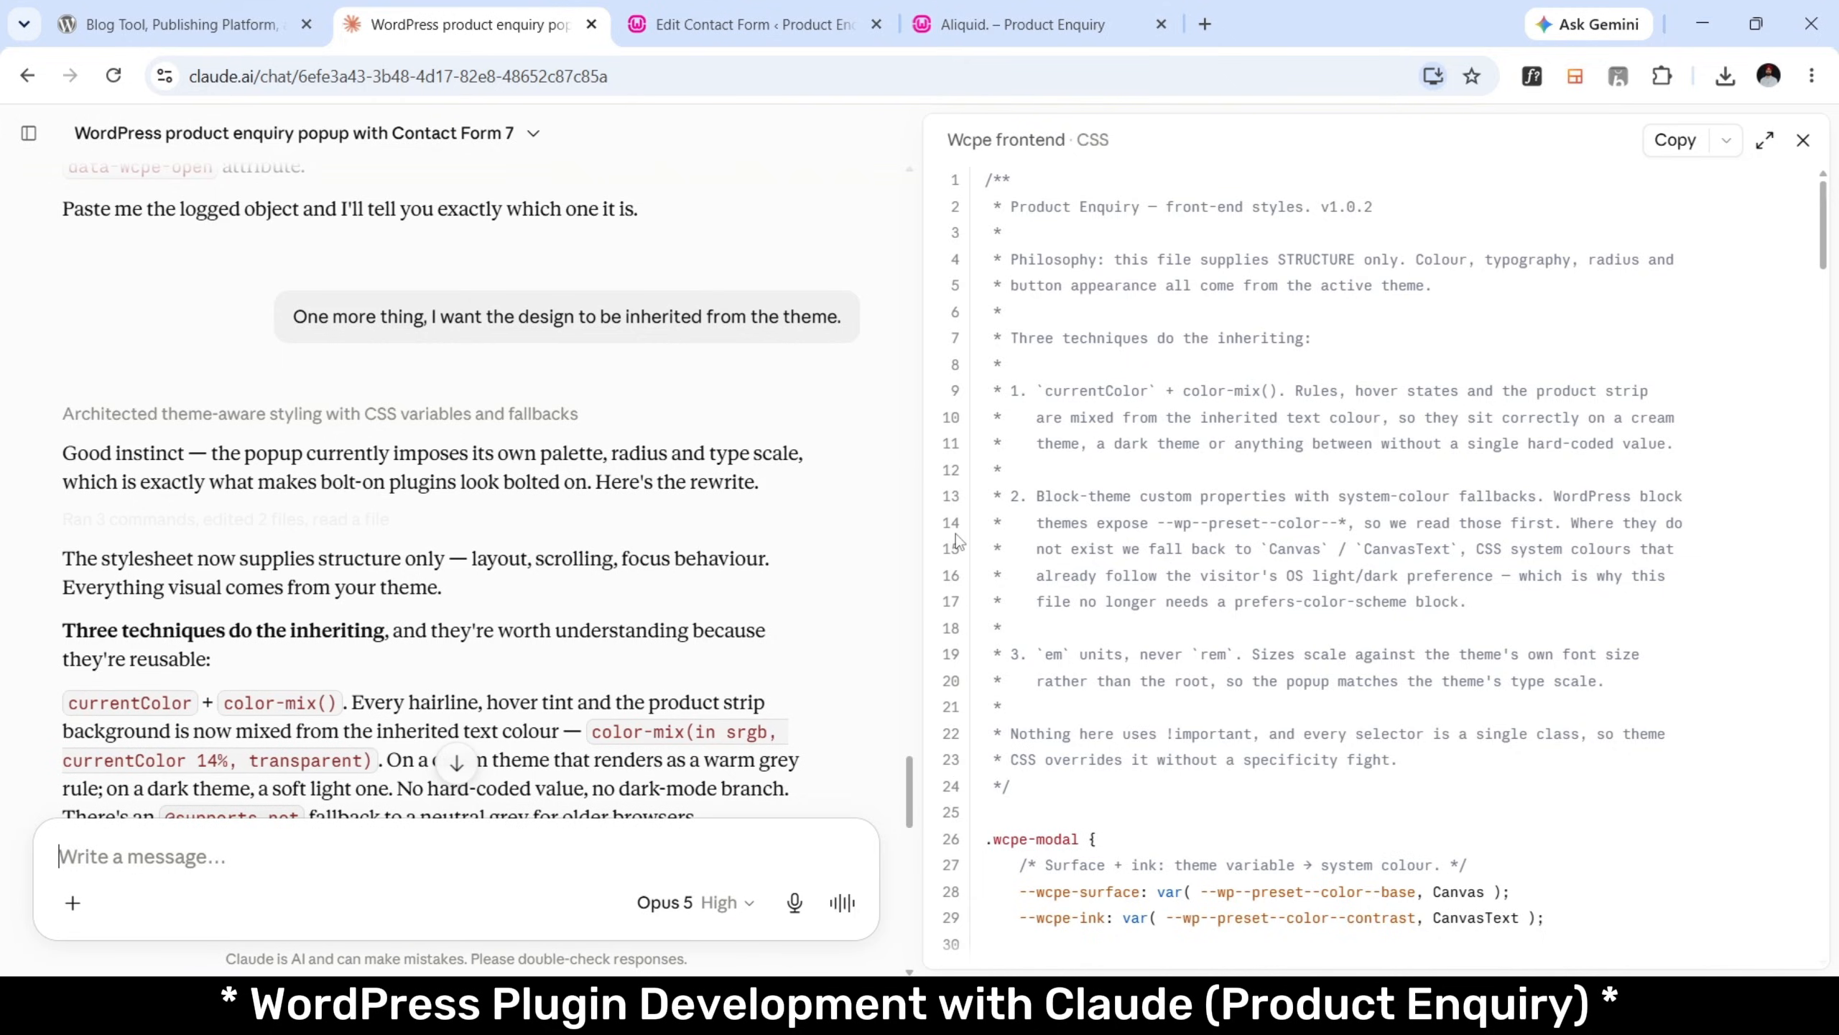
left_click(1803, 140)
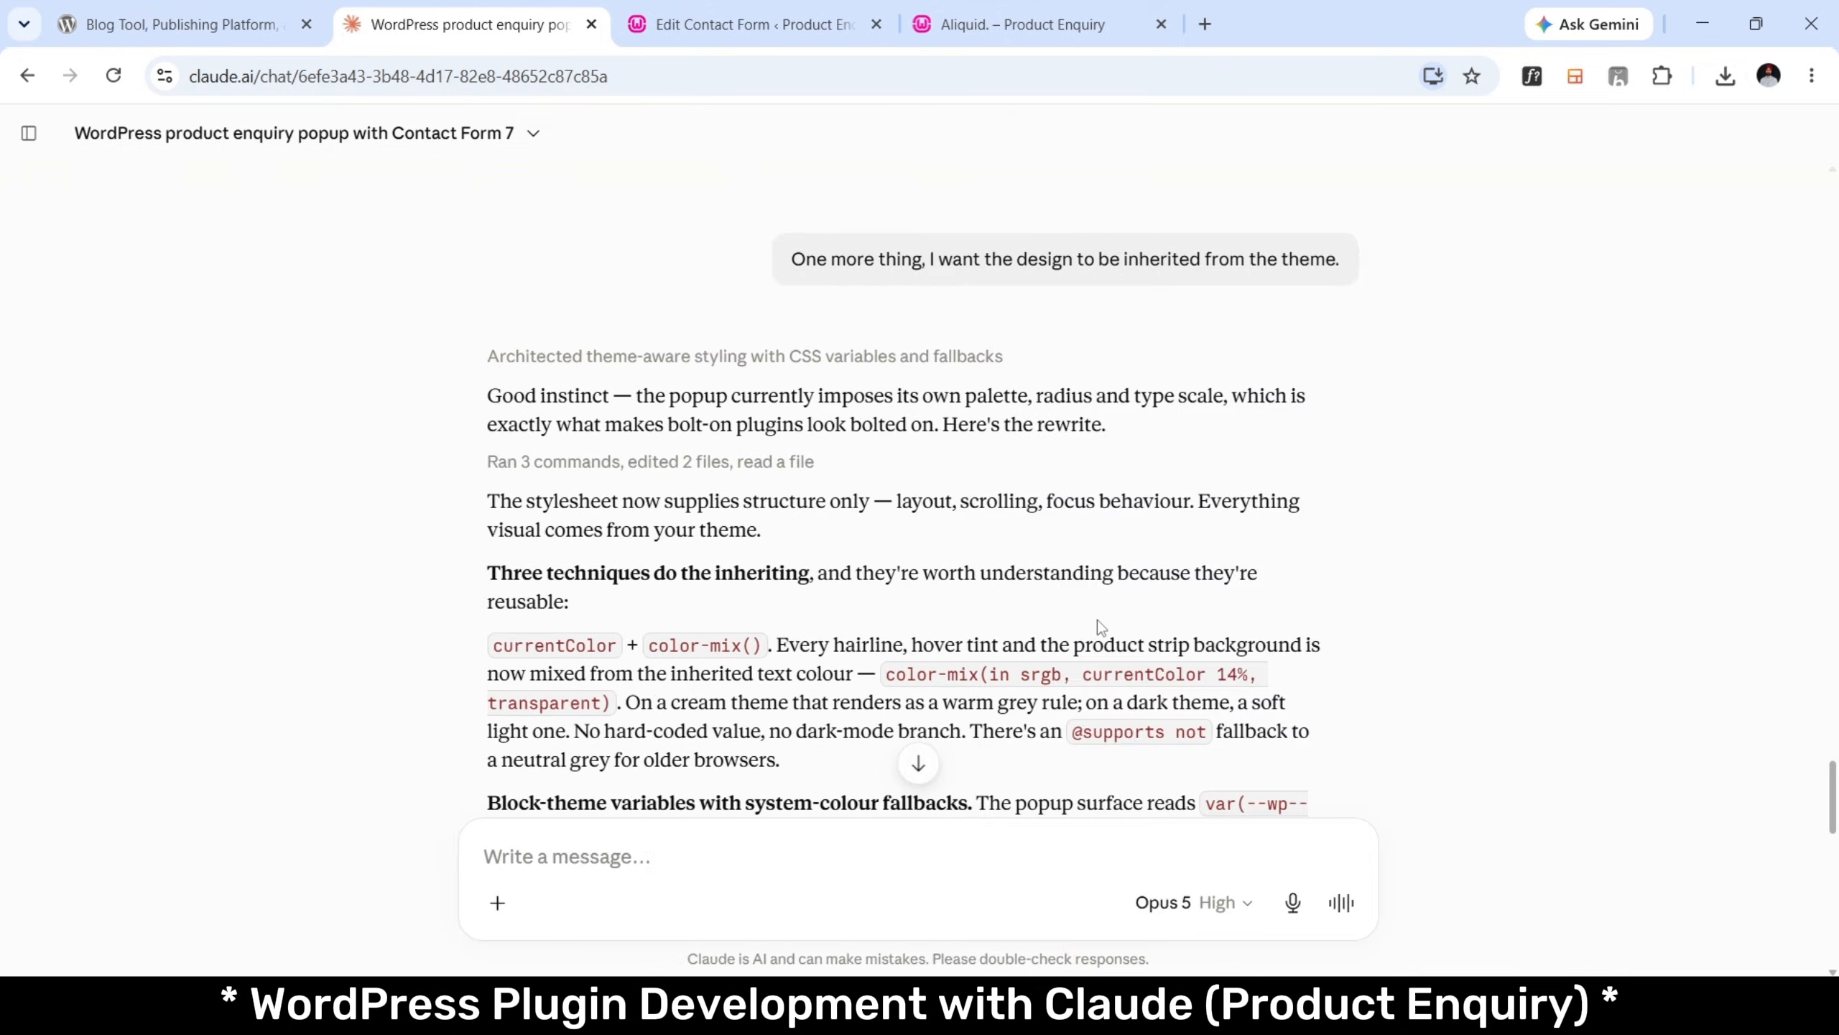
scroll(1098, 619, "down", 15)
left_click(1281, 403)
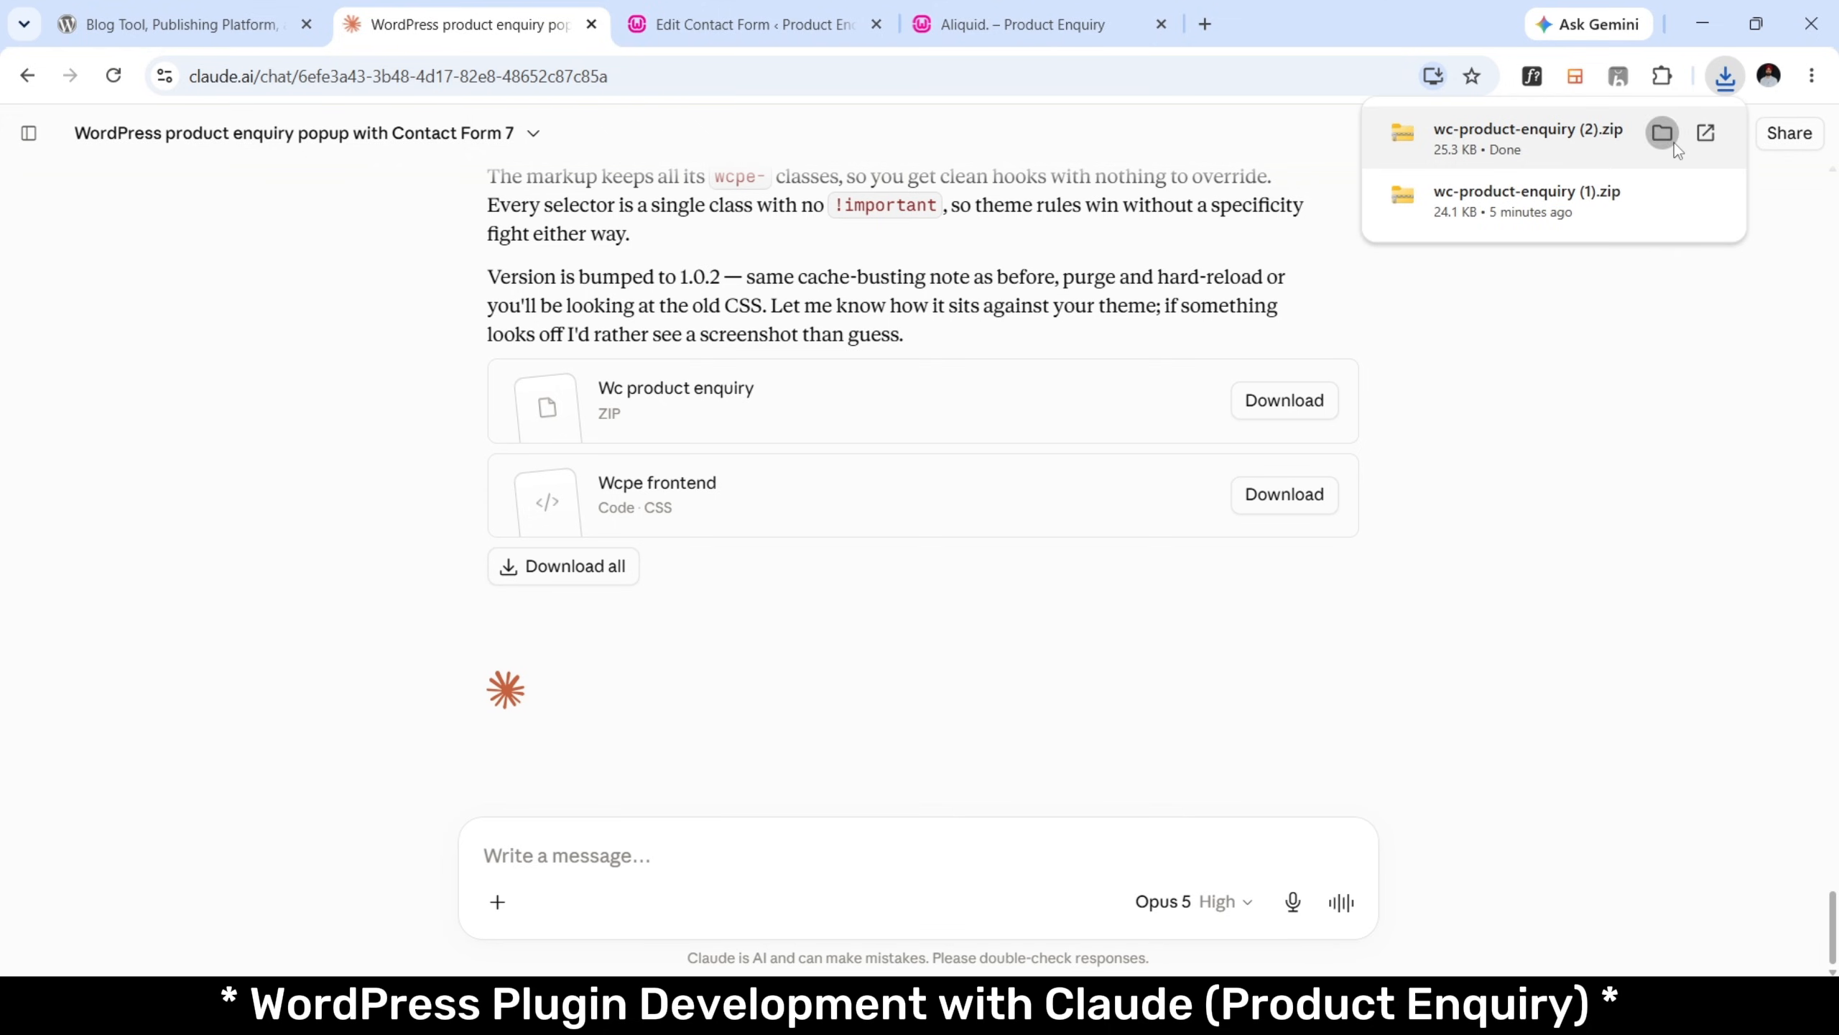
Open the downloaded wc-product-enquiry (2).zip in its folder and copy everything inside its wc-product-enquiry folder.
left_click(1674, 142)
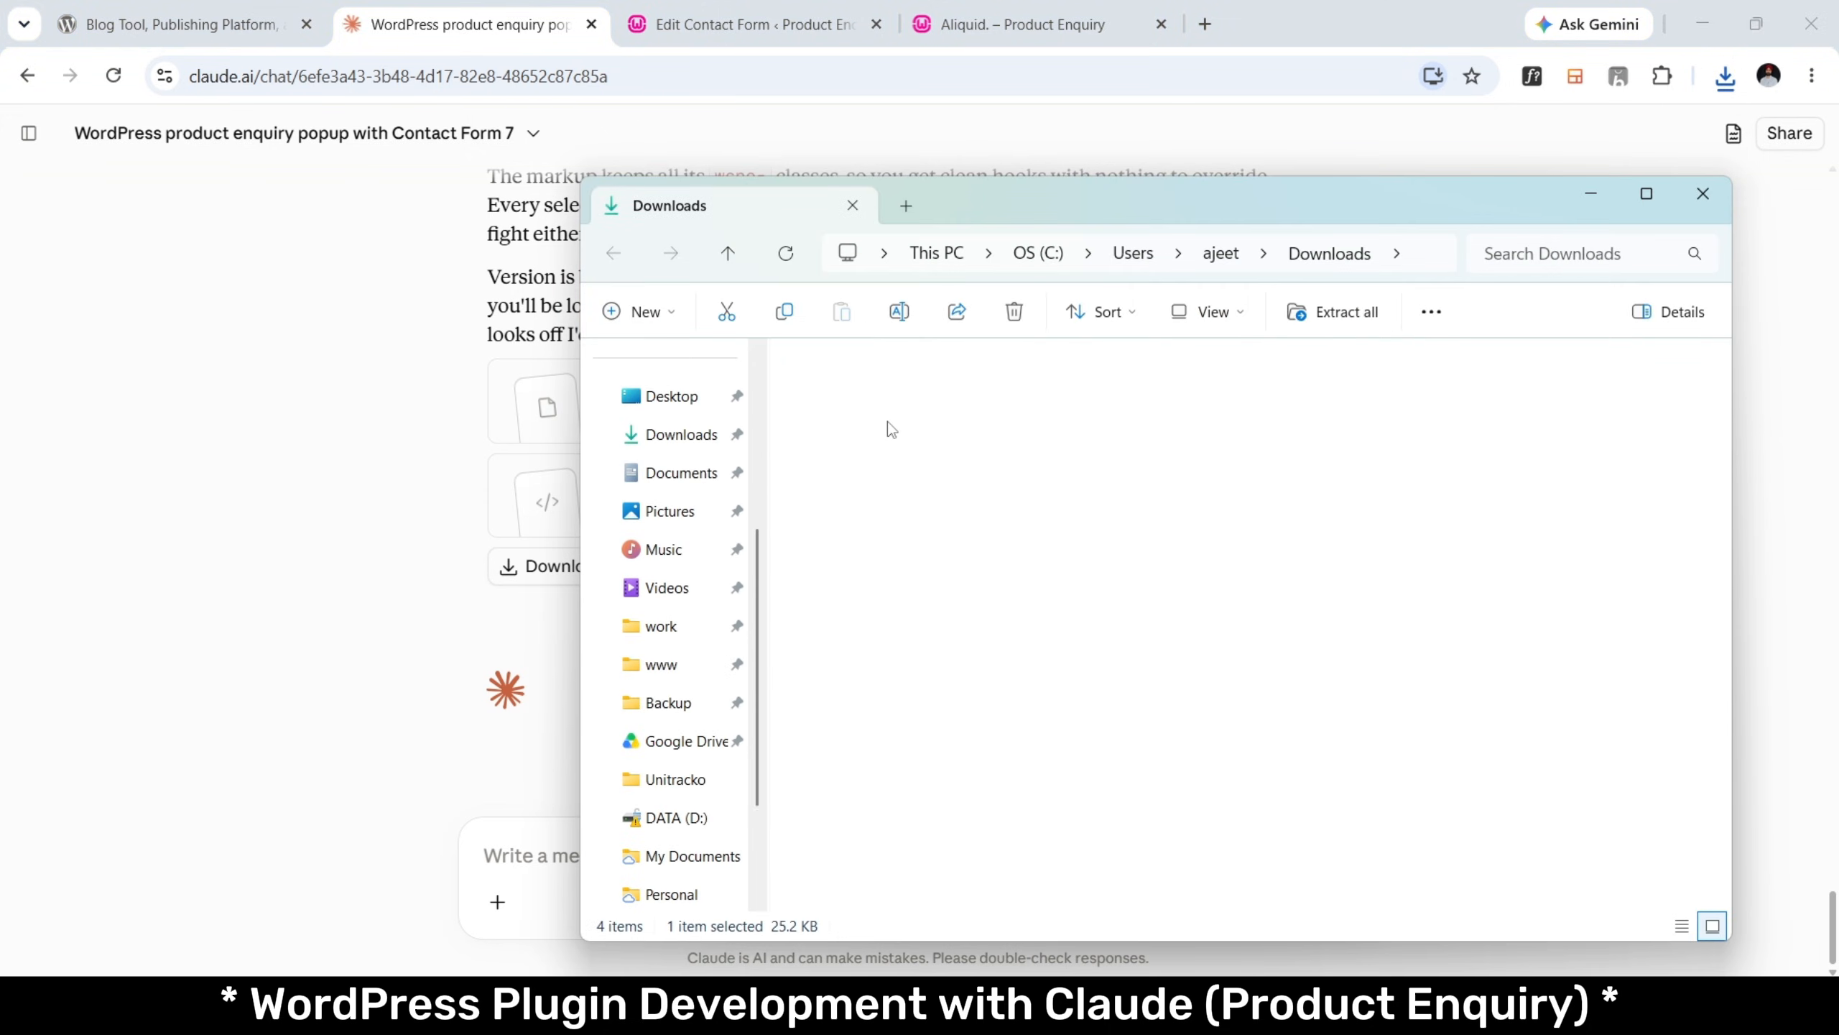
key("Return")
key("Return")
key("ctrl+a")
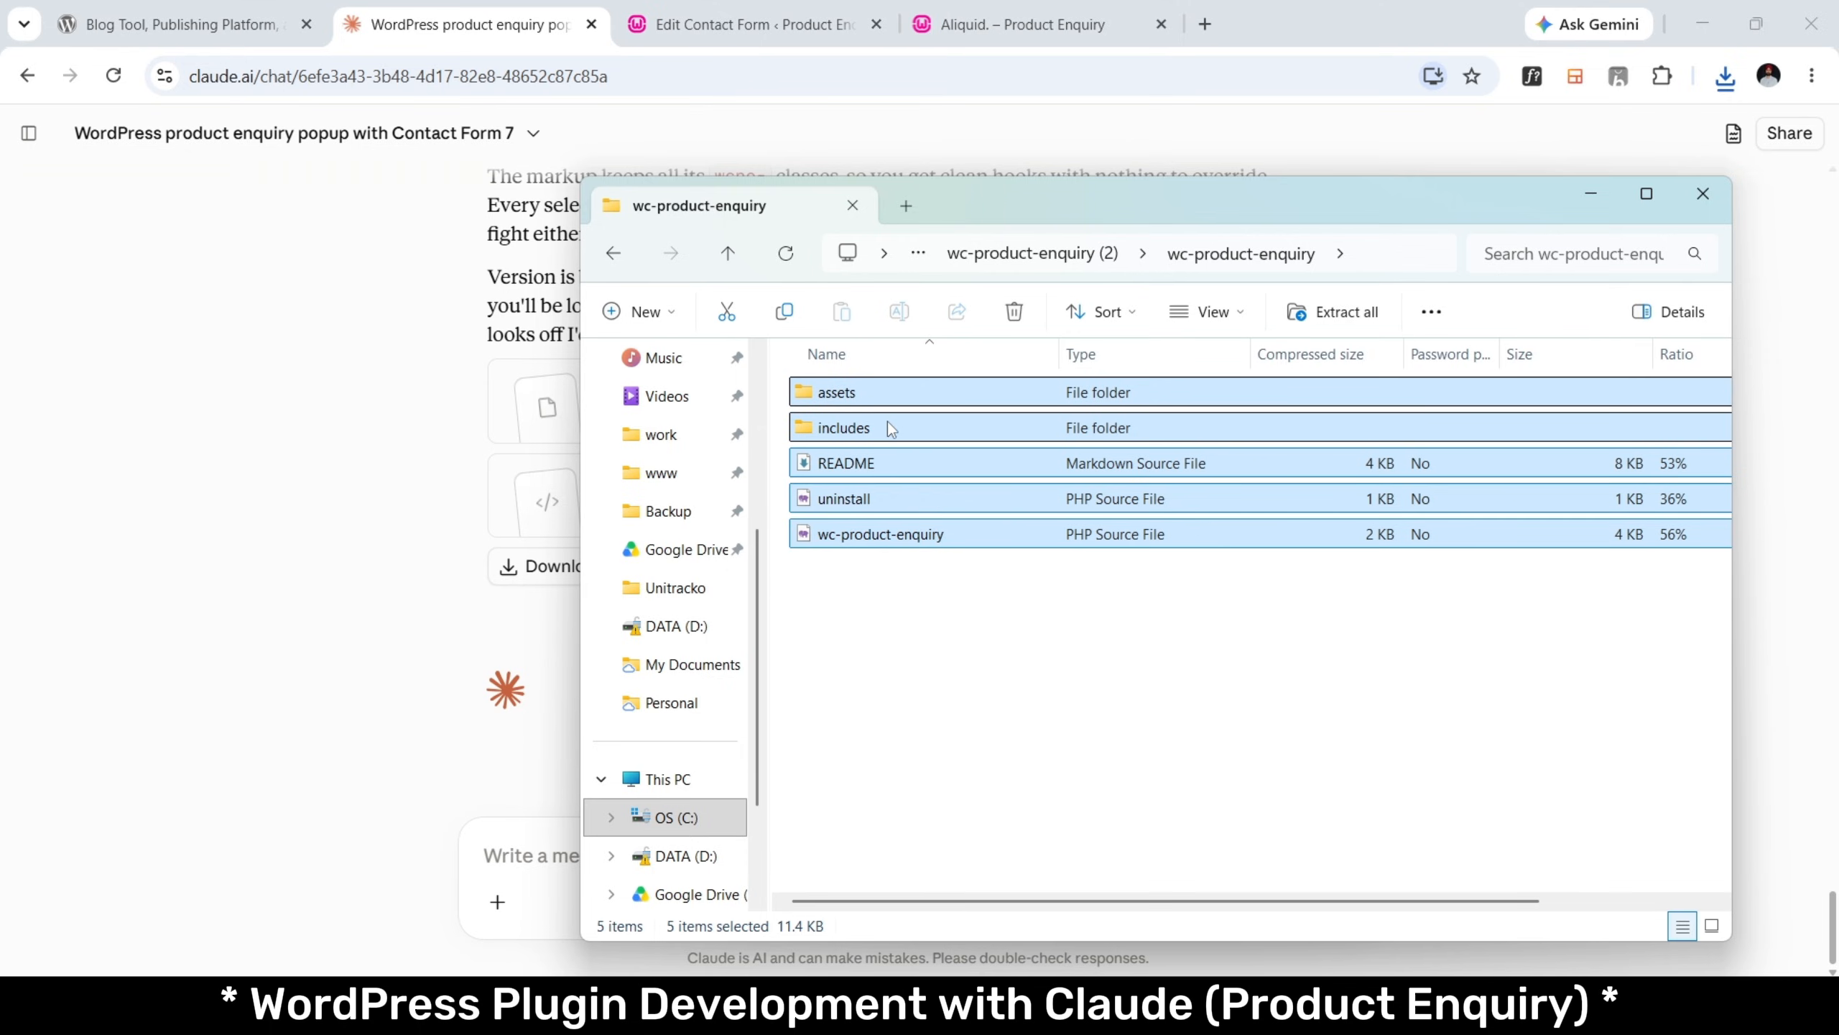
Replace all files in the site's plugins/wc-product-enquiry folder with the copied plugin files.
key("alt+Tab")
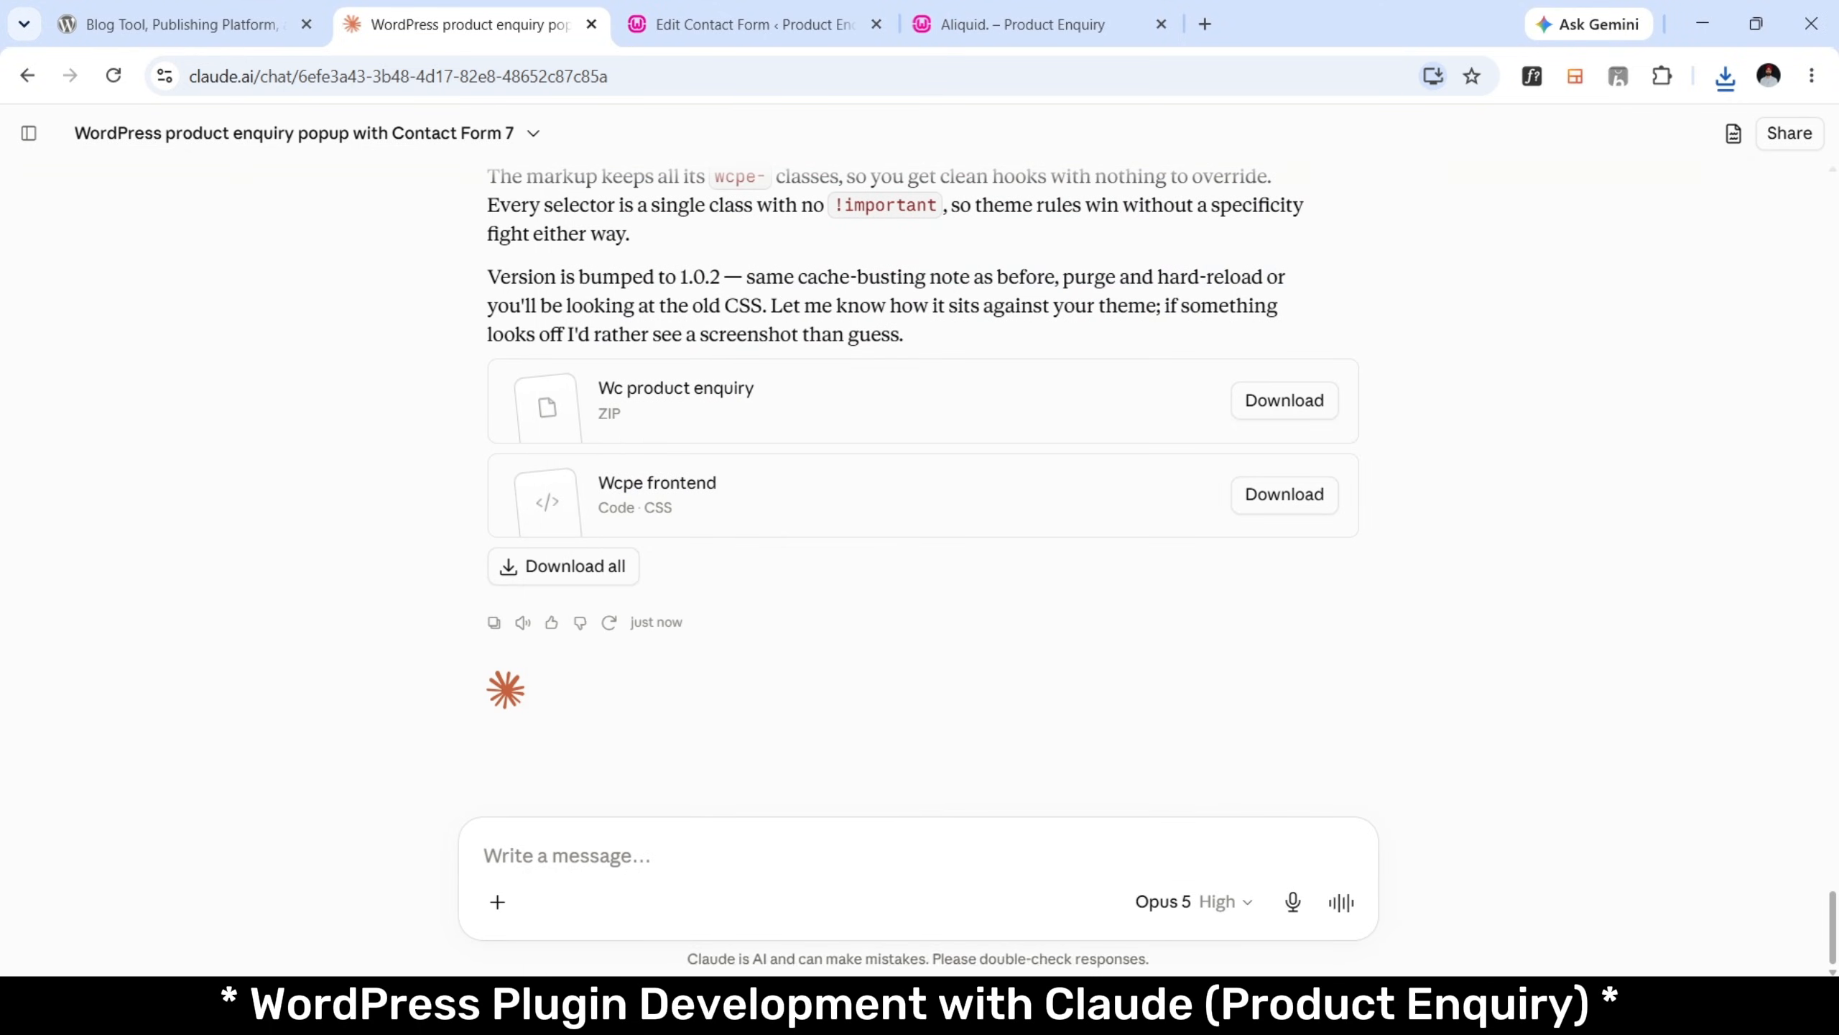
left_click(1082, 1007)
left_click(1294, 796)
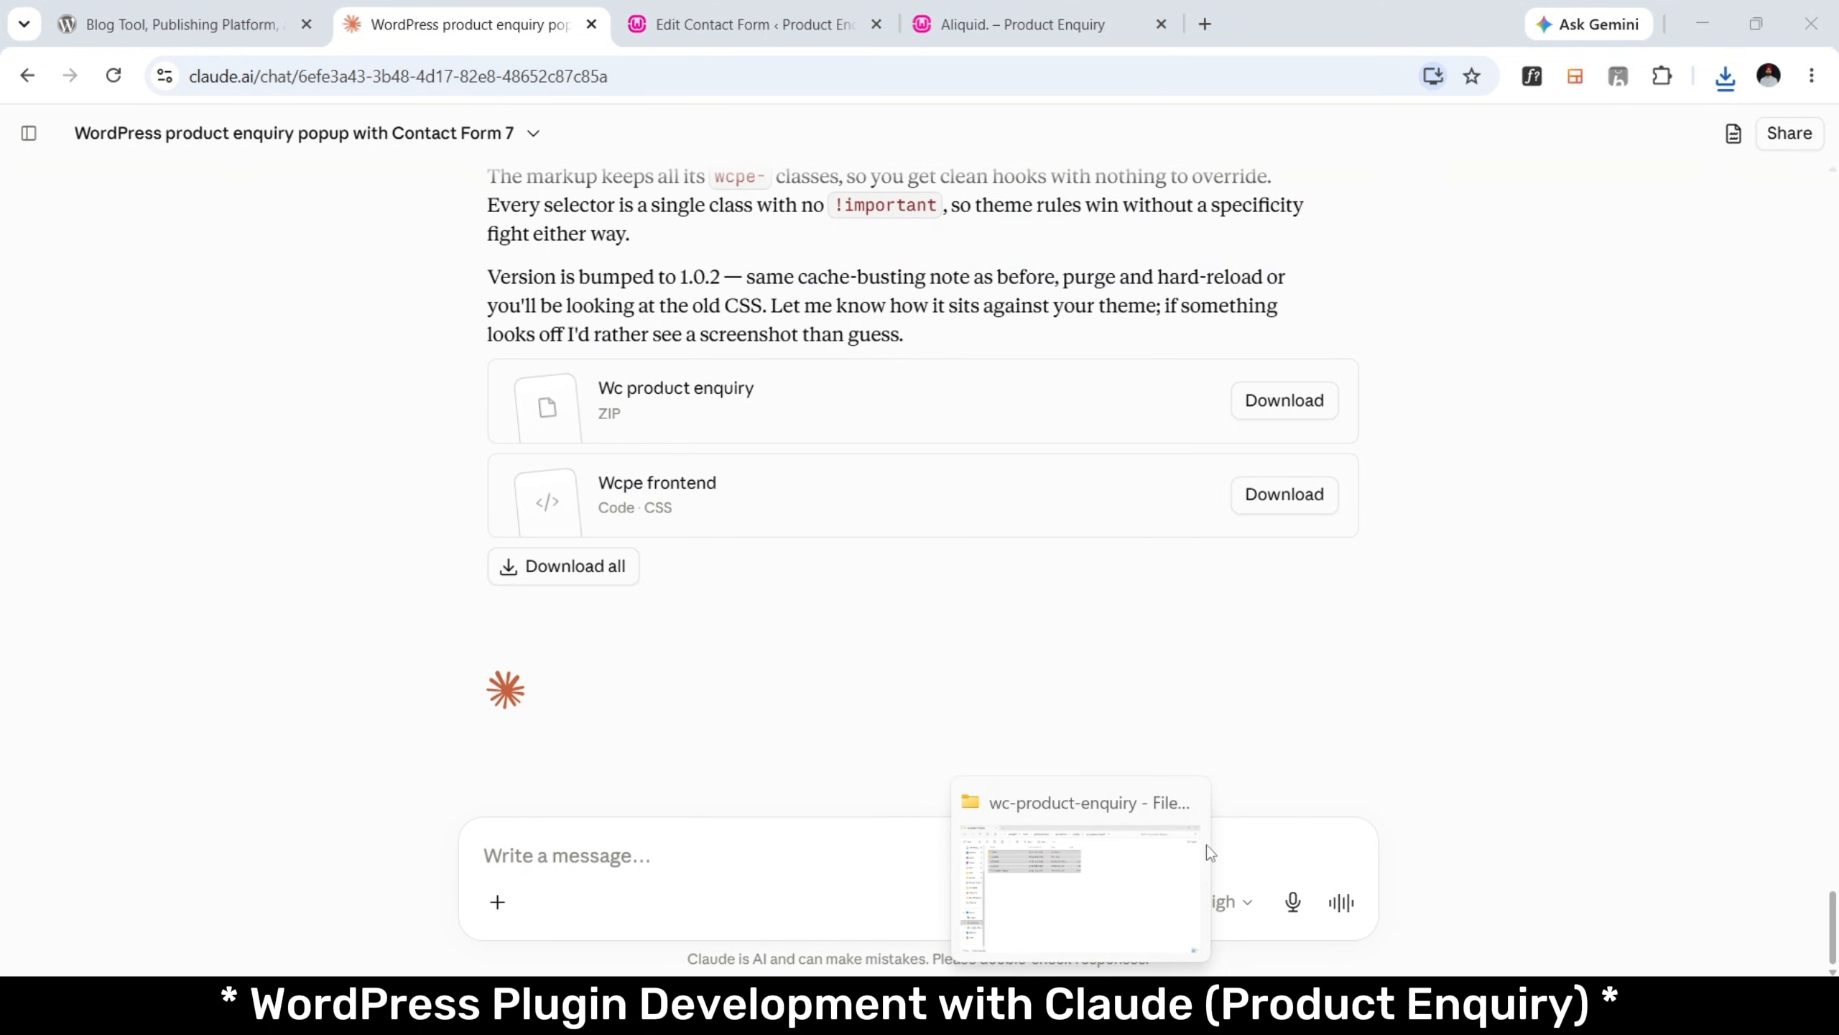
left_click(1090, 917)
key("Delete")
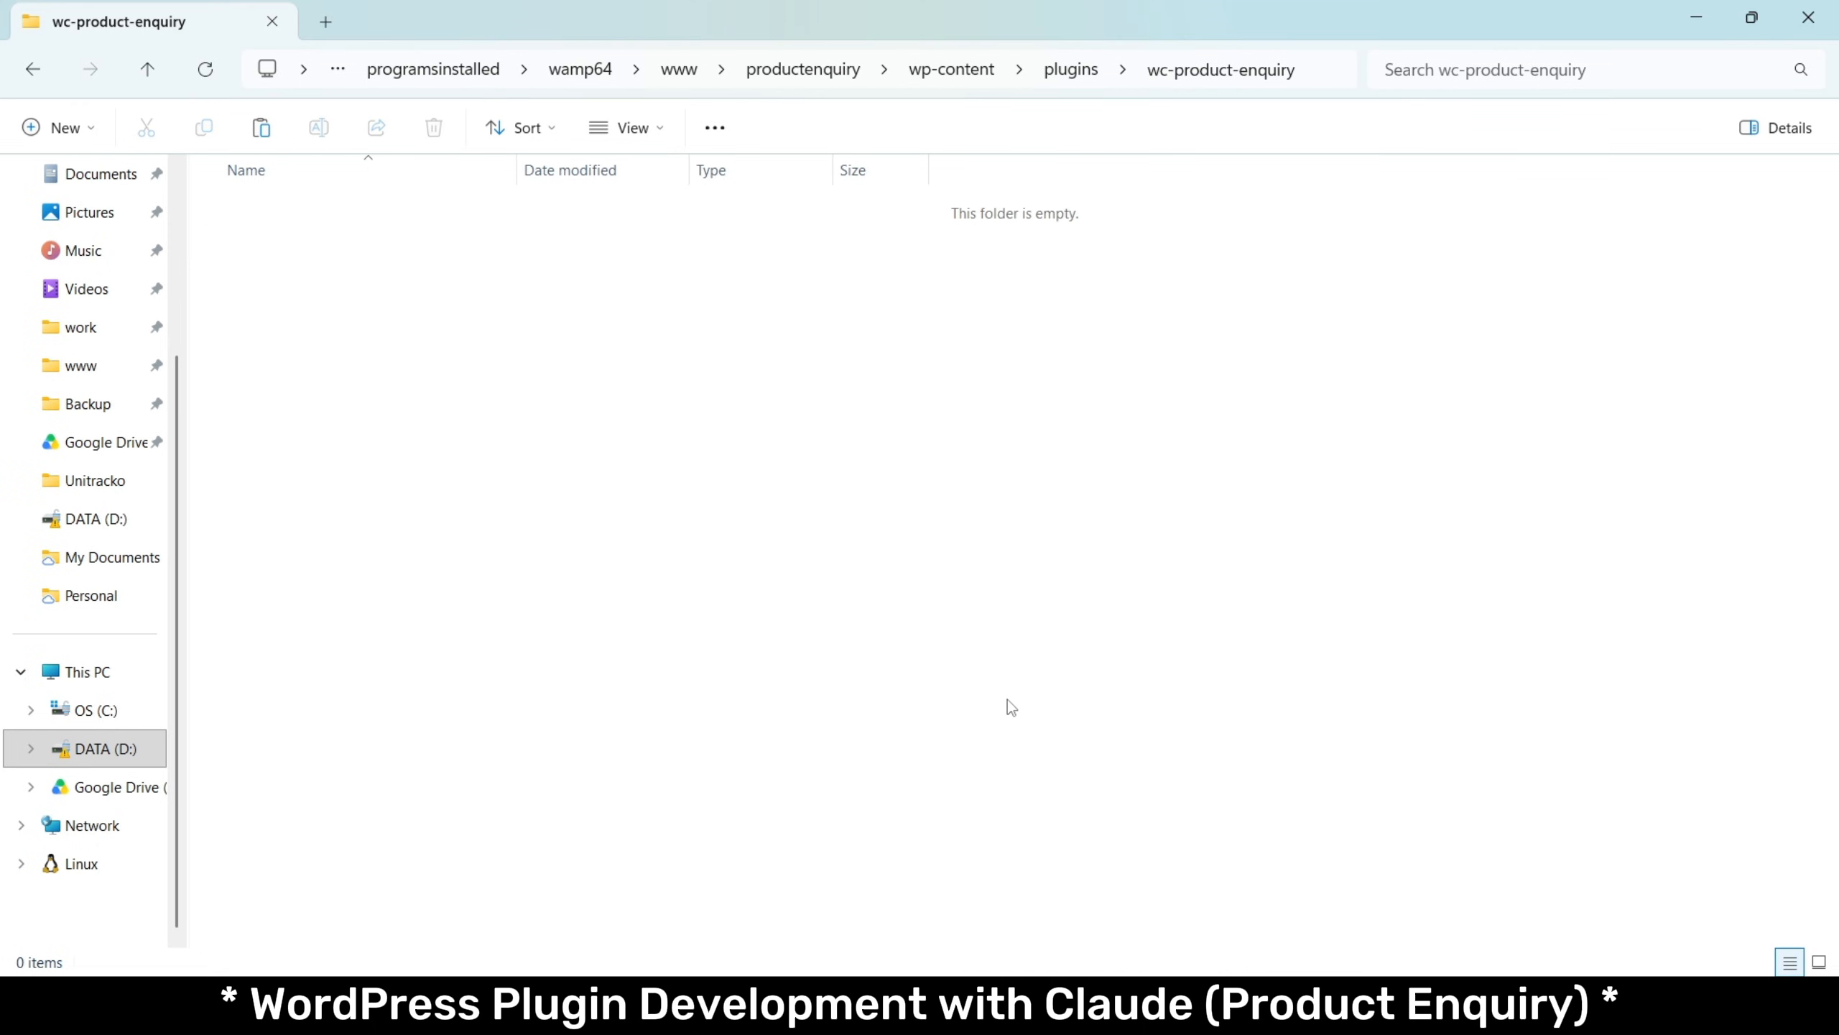
key("ctrl+z")
key("alt+Tab")
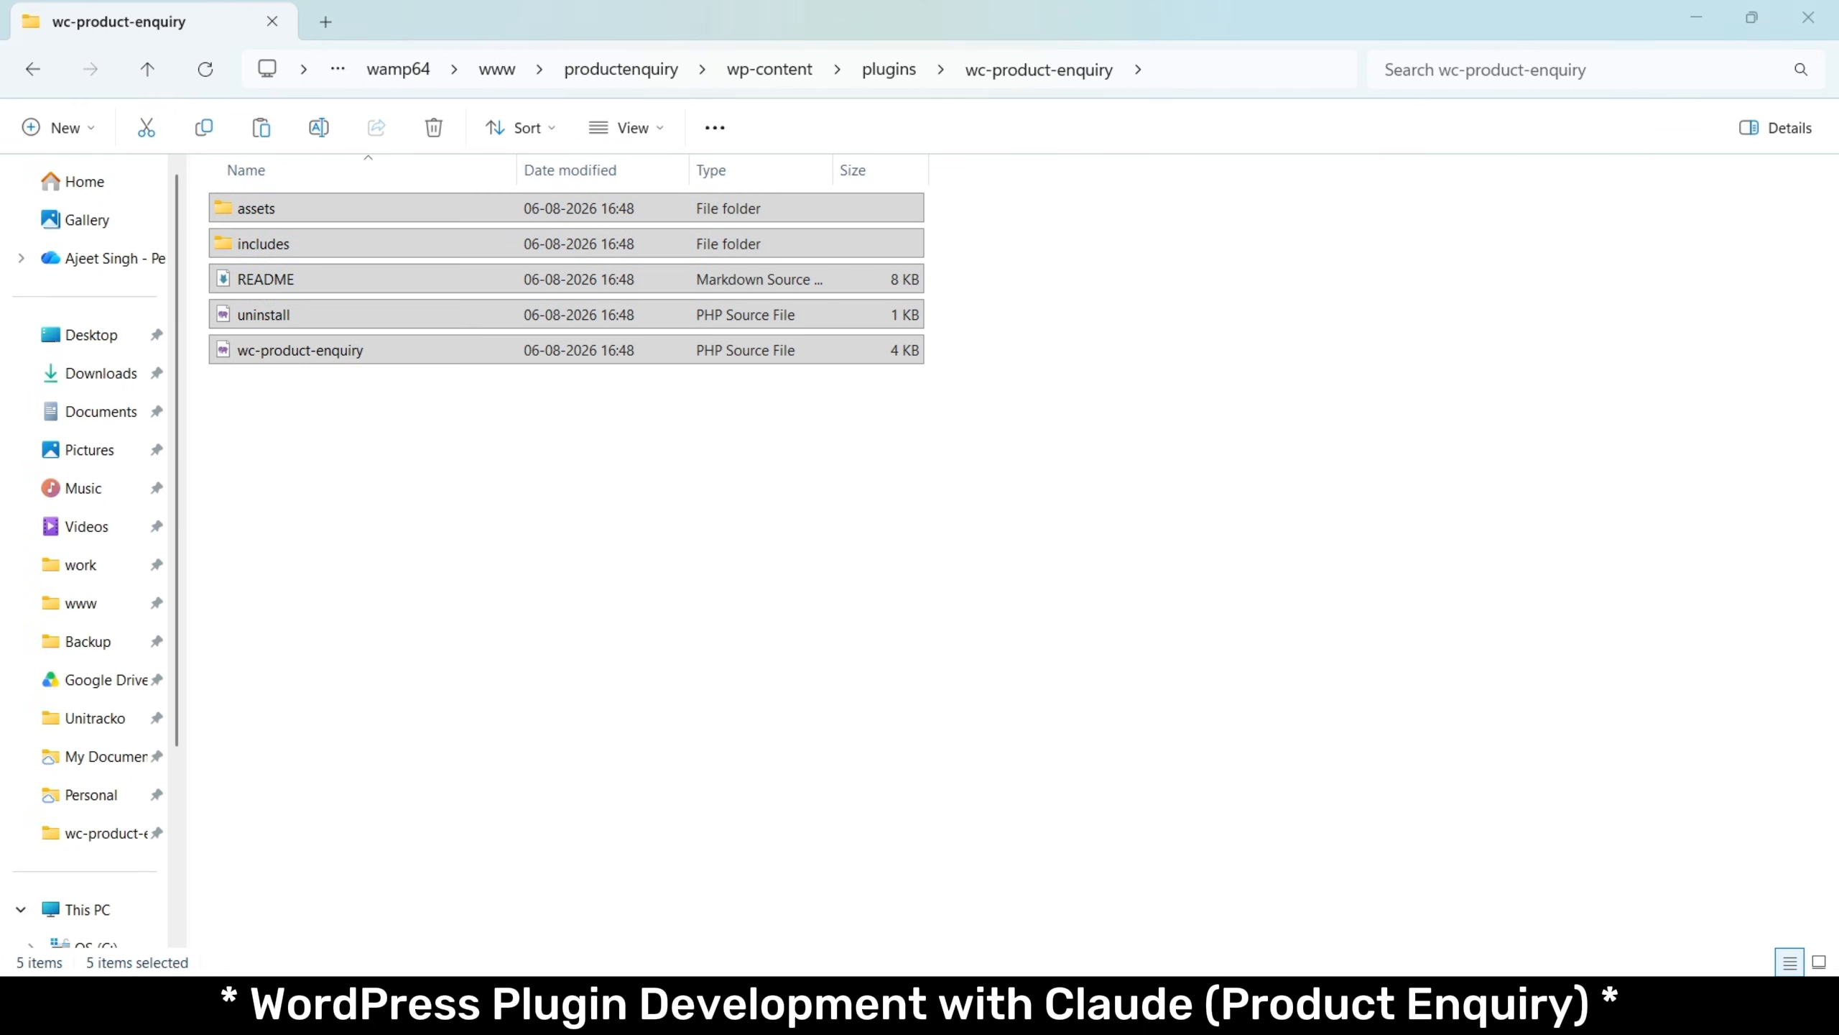
Reload the Aliquid. product page in the browser and examine the styling of the enquiry button and its popup form, closing the popup.
left_click(974, 9)
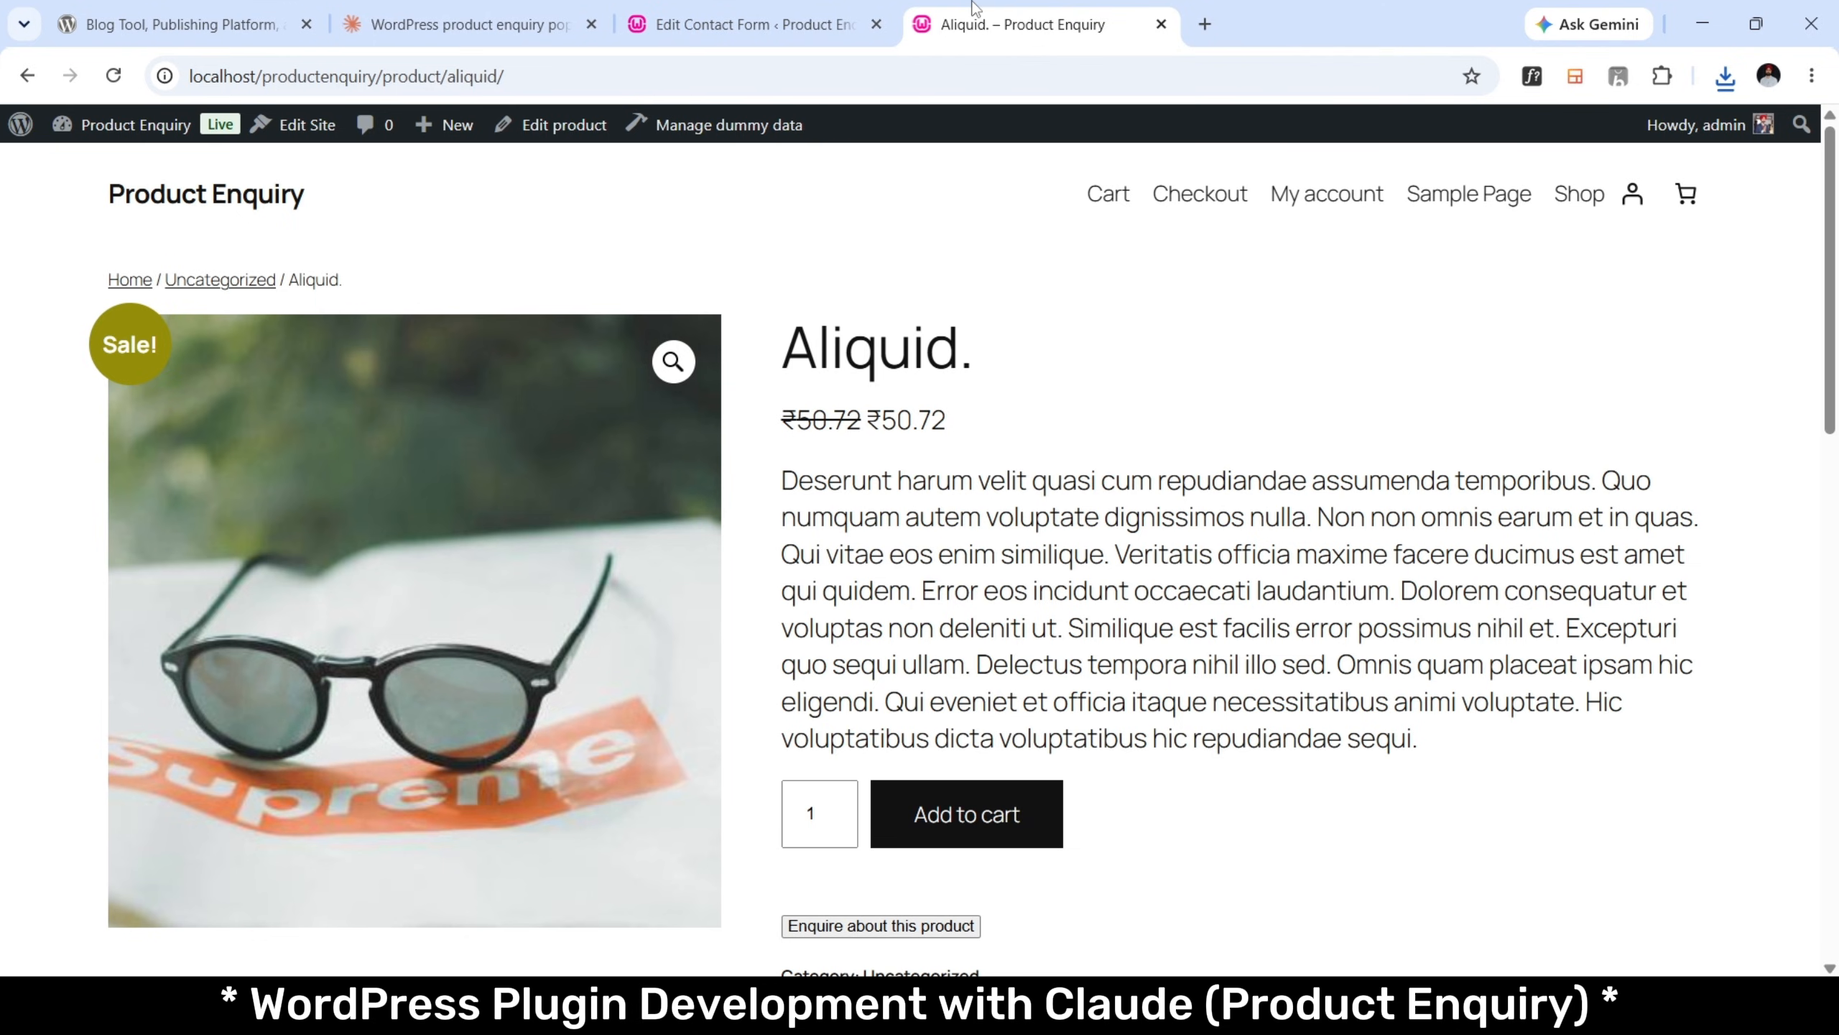
key("F5")
scroll(1273, 629, "down", 5)
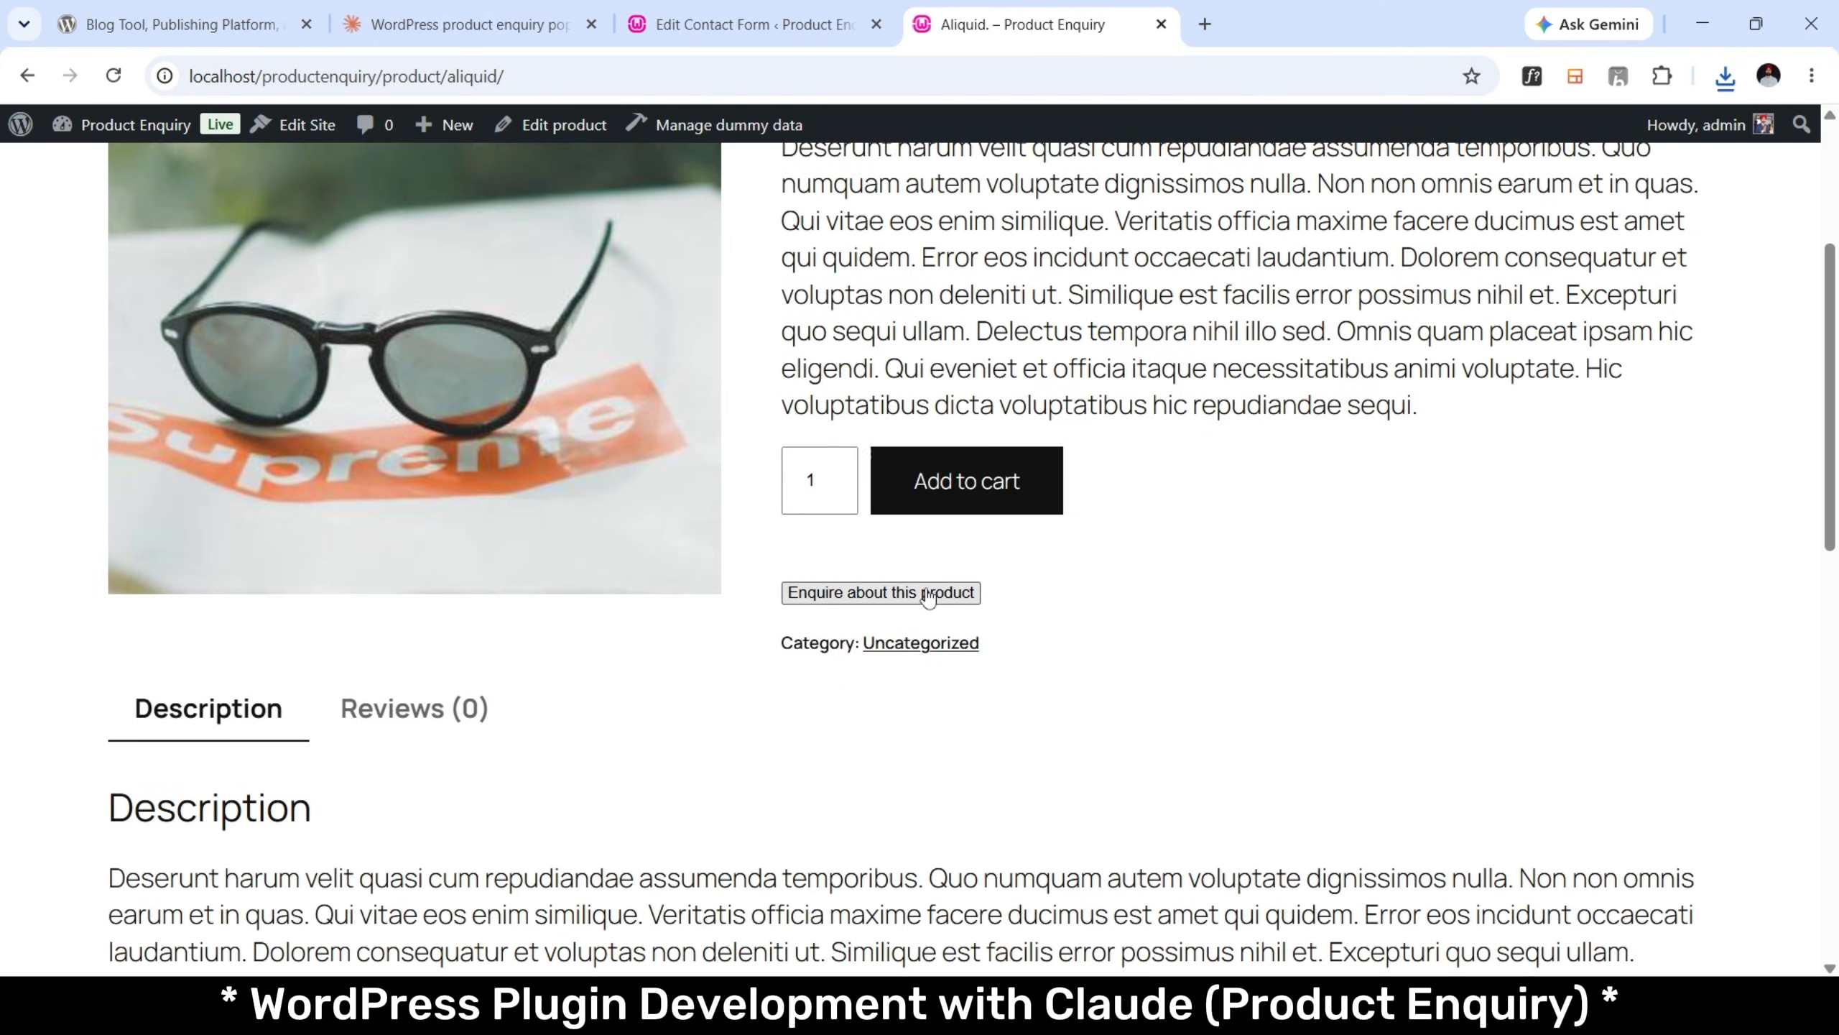
left_click(928, 595)
scroll(1055, 486, "down", 3)
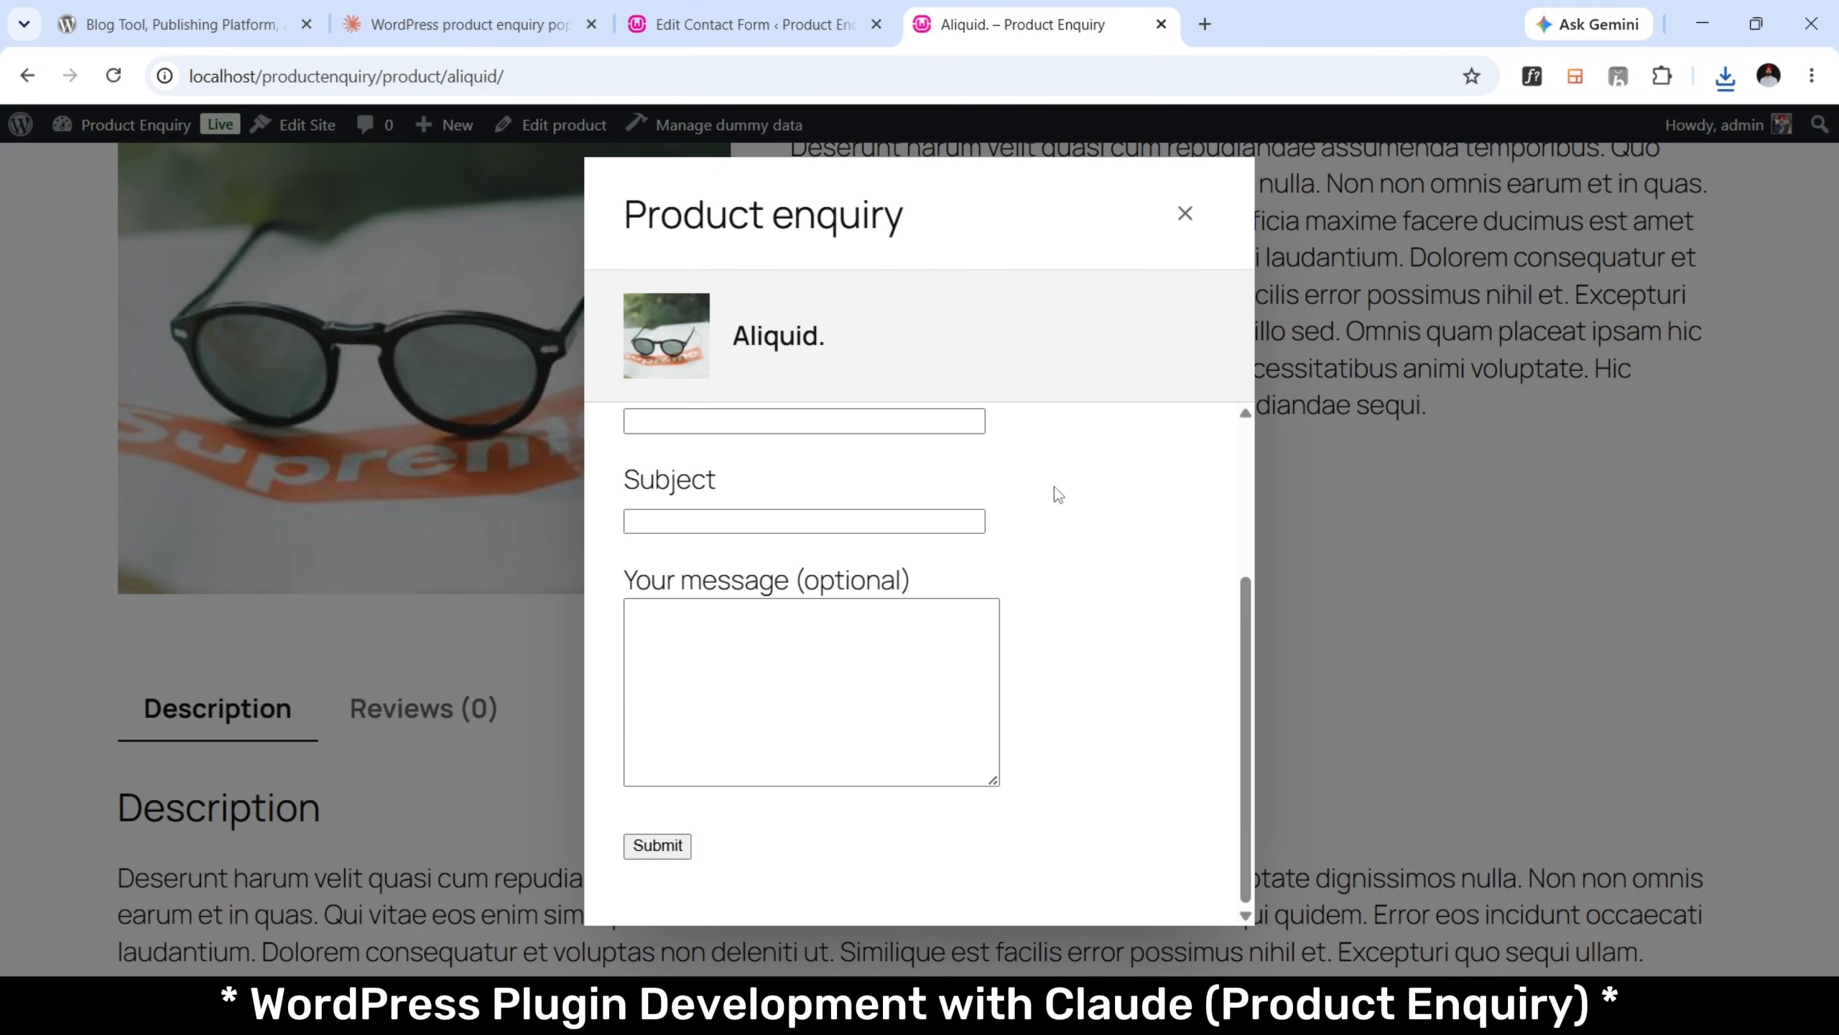
scroll(1054, 487, "up", 4)
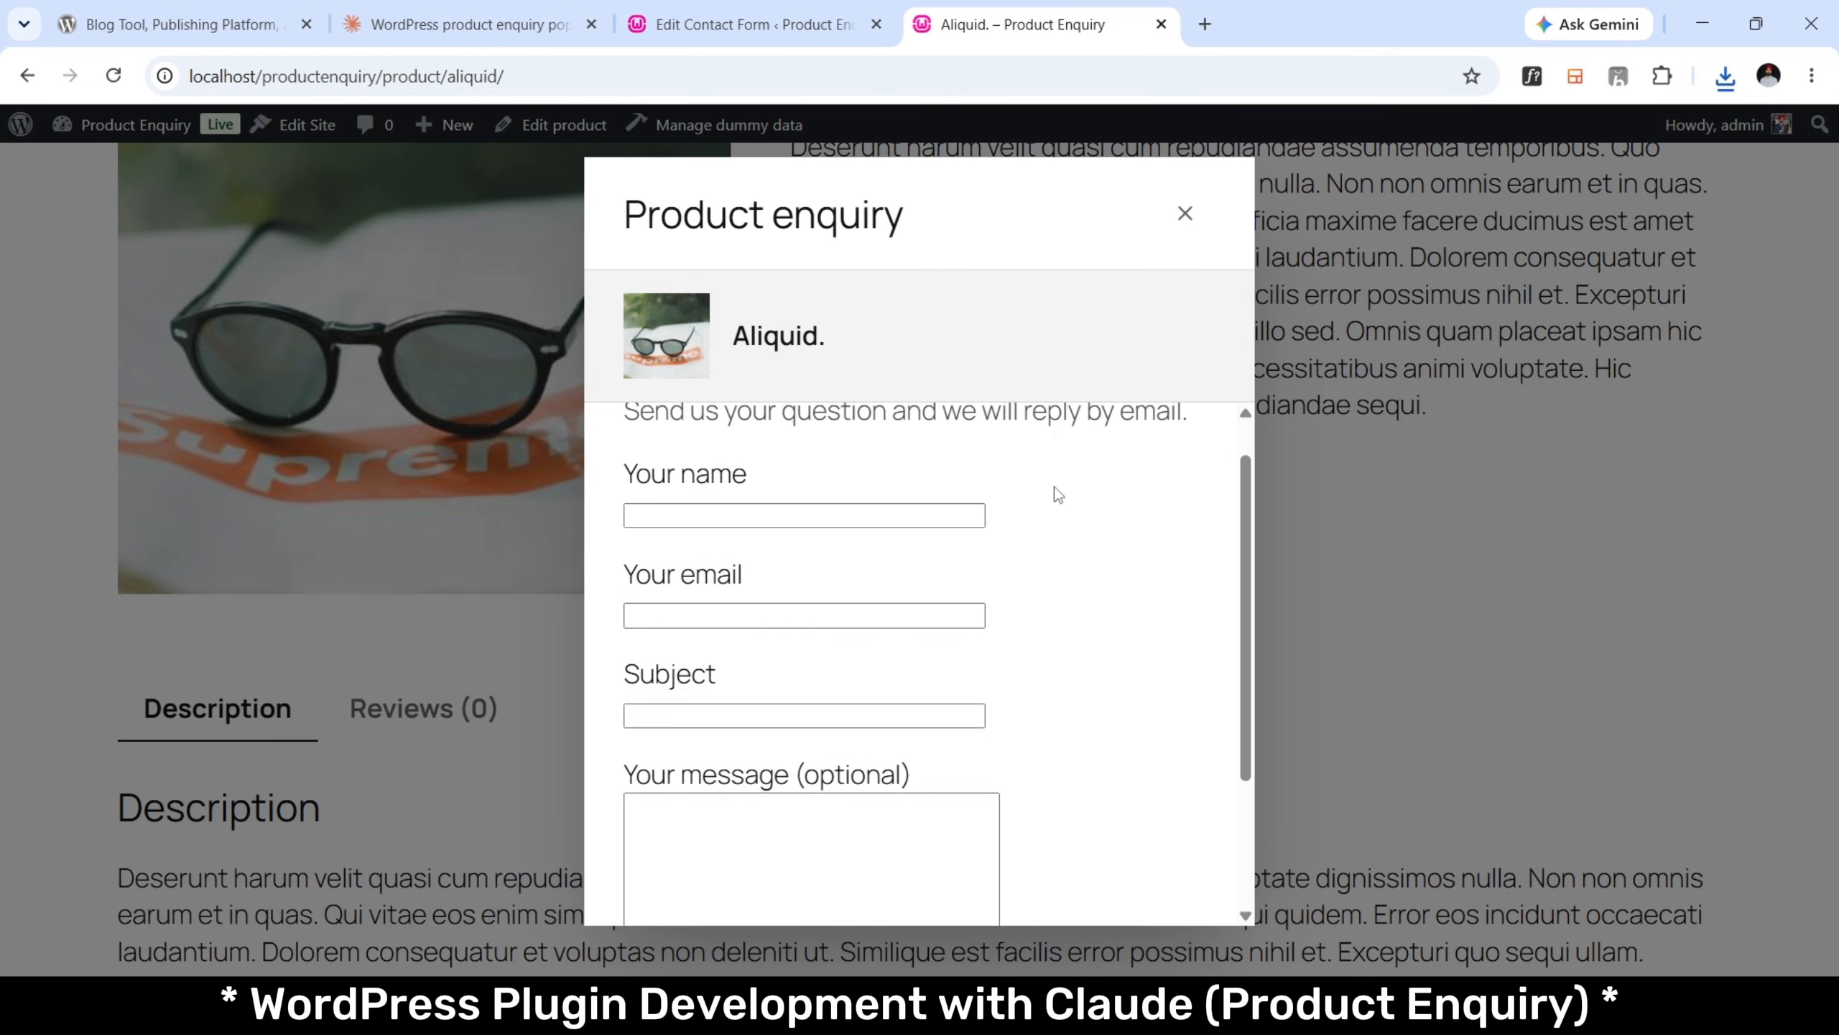
scroll(1054, 486, "down", 4)
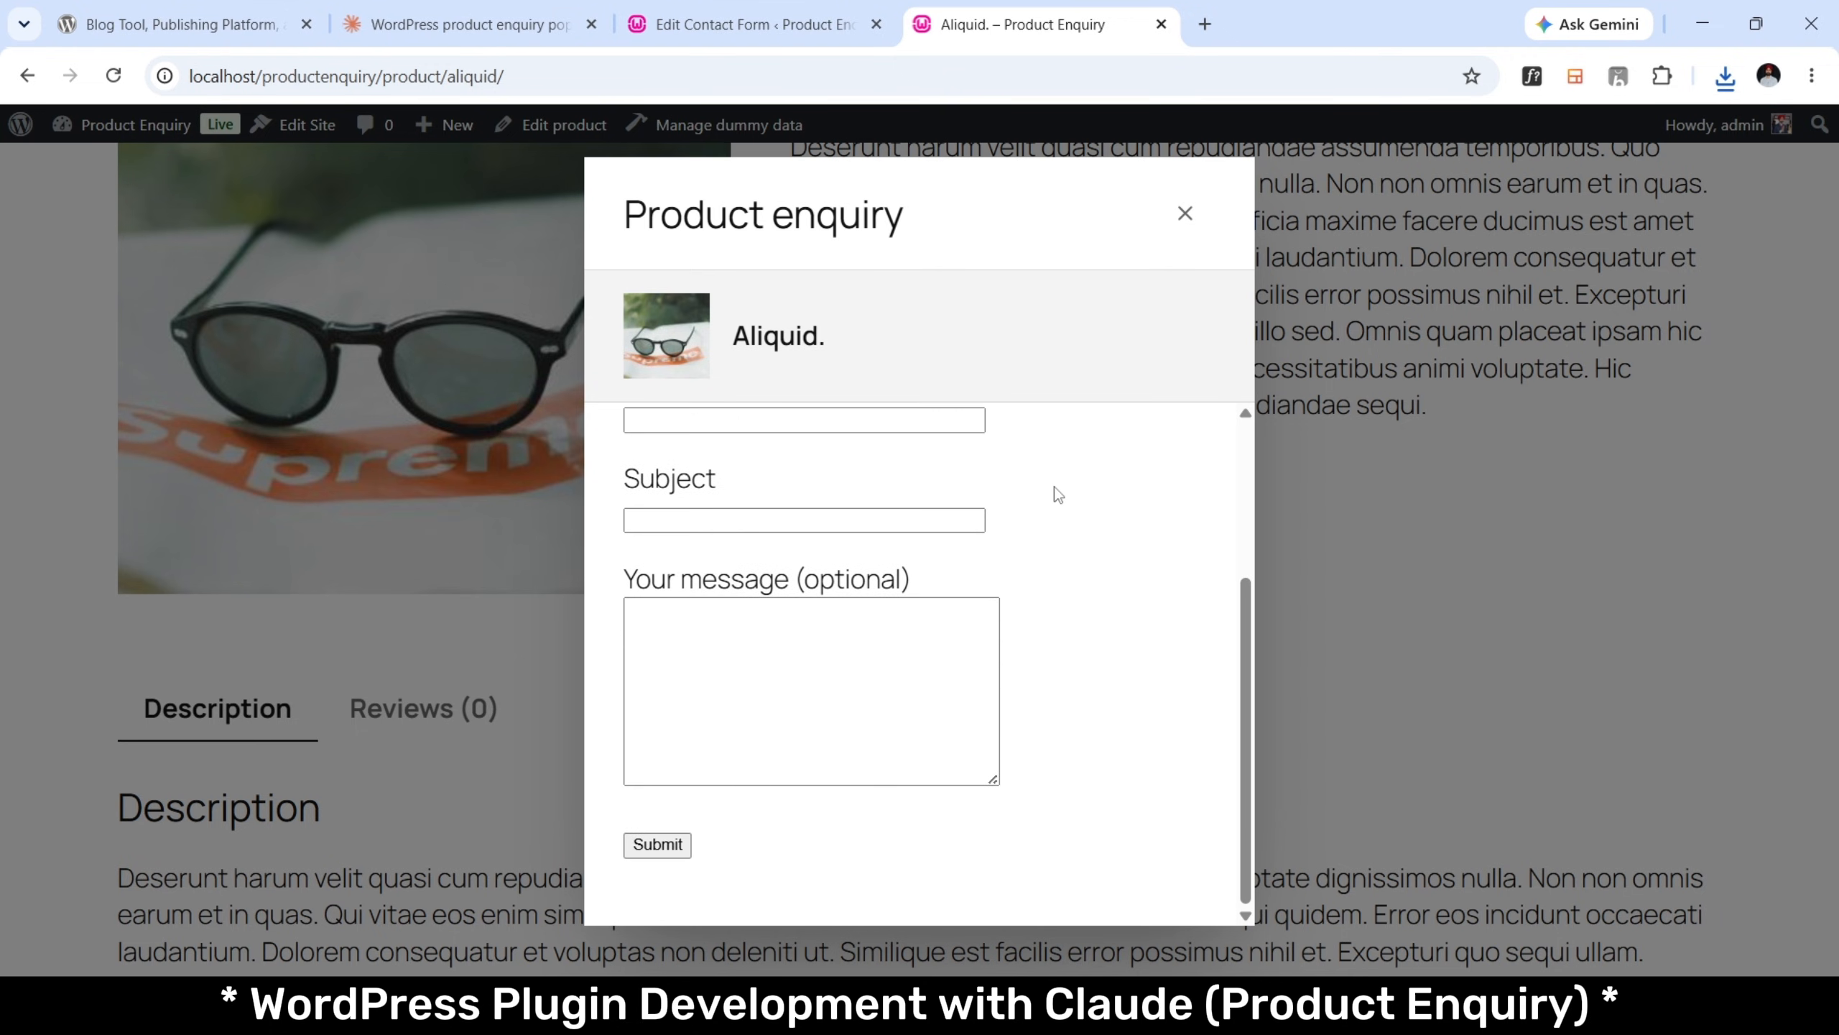
left_click(1185, 213)
scroll(1315, 485, "up", 5)
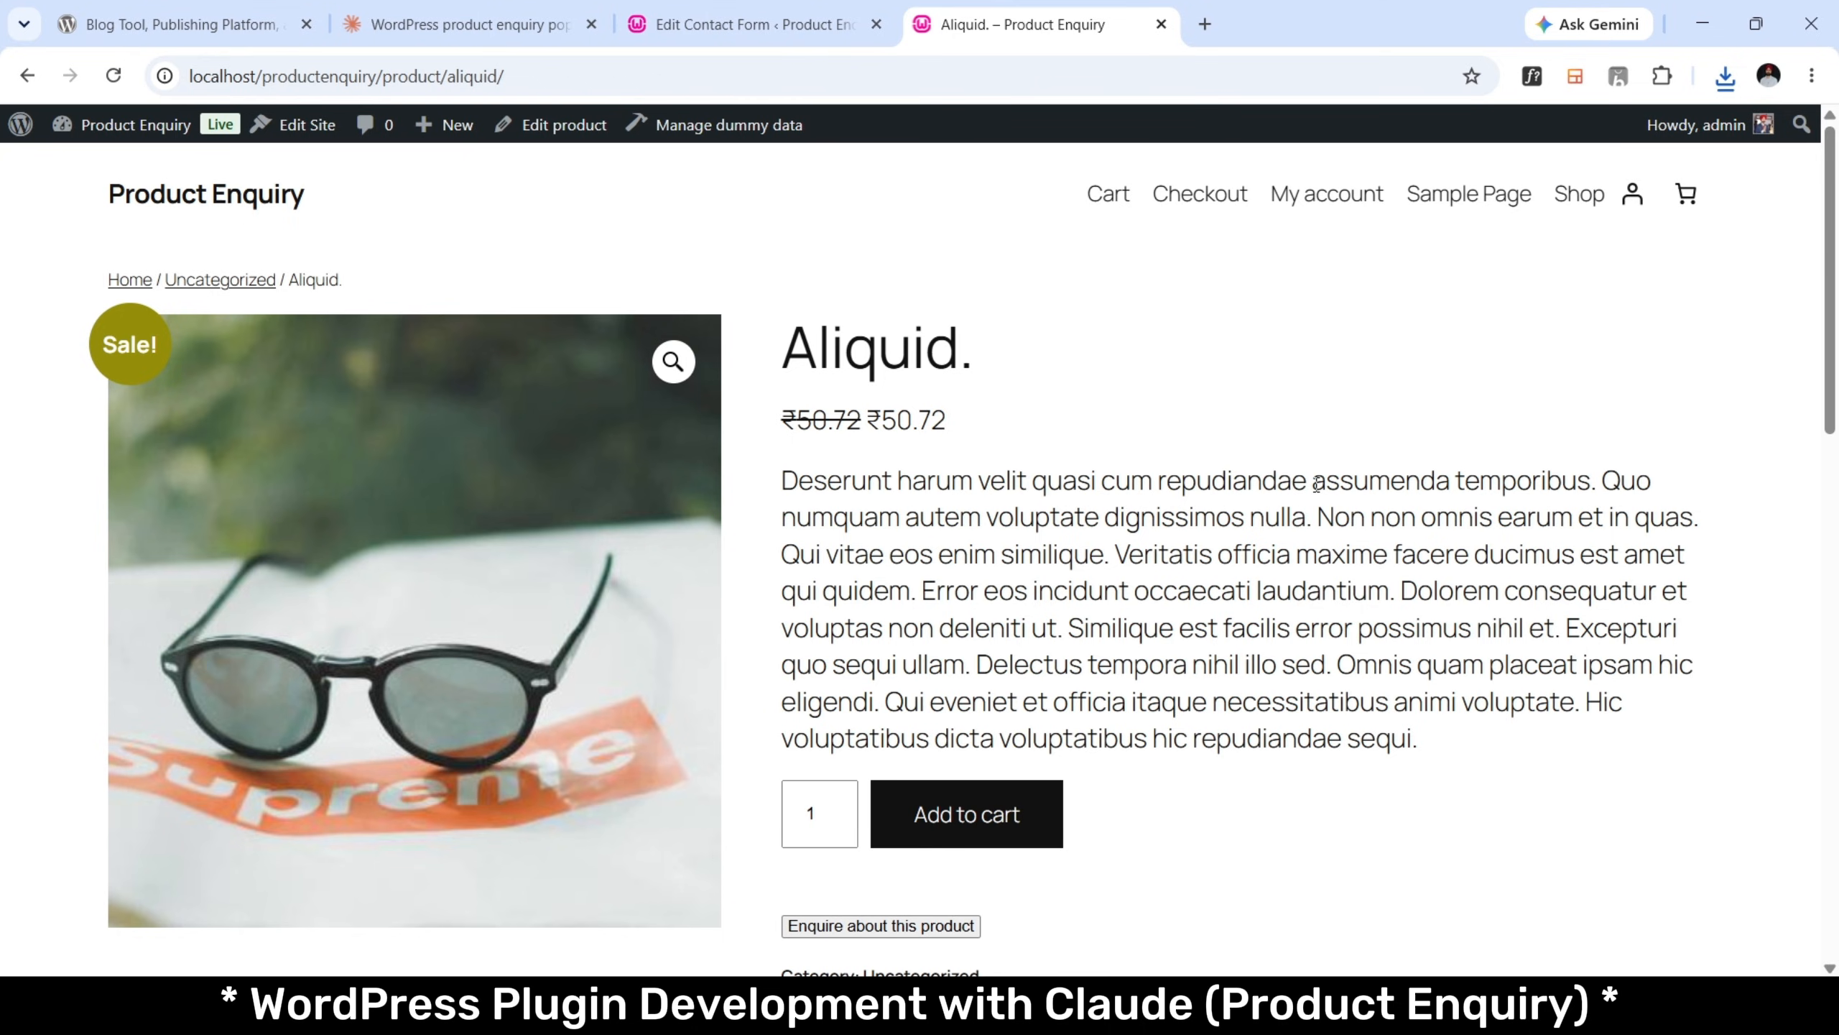
scroll(1472, 671, "down", 3)
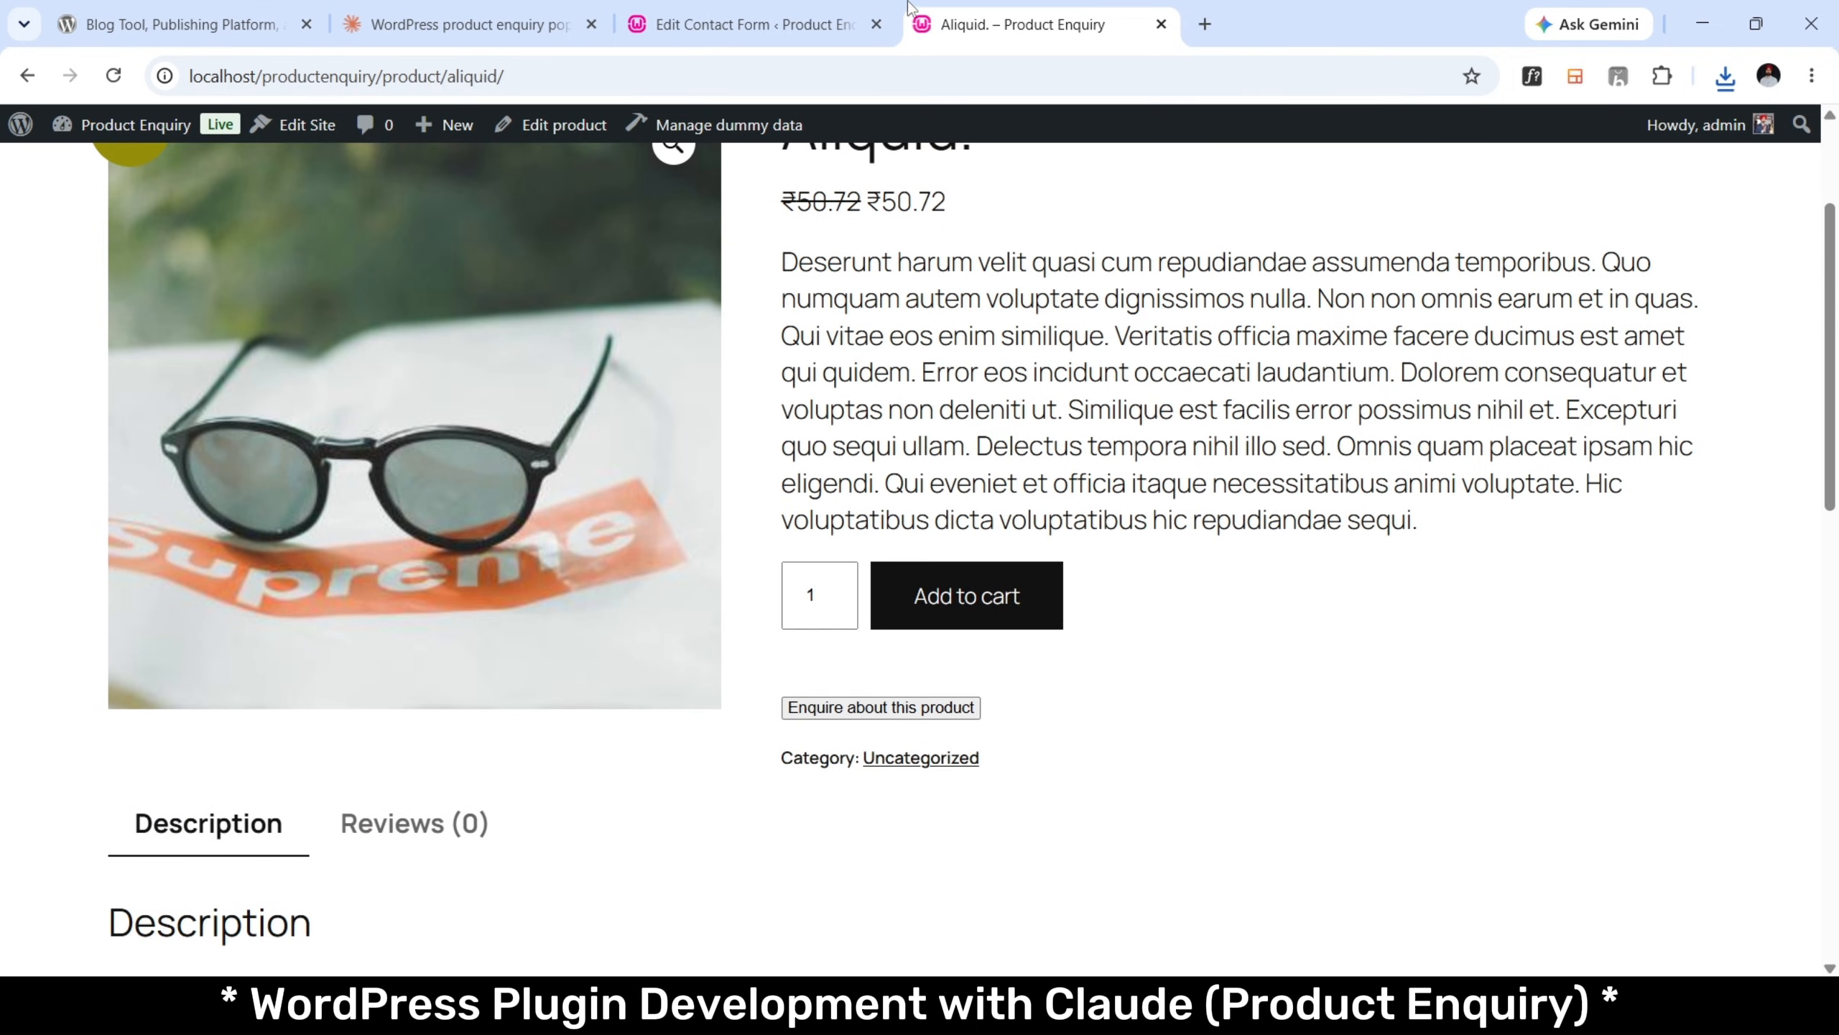
Review the product mail-tags in the contact form's message body, from the product name to the product ID.
left_click(794, 10)
scroll(790, 437, "down", 8)
scroll(790, 437, "down", 2)
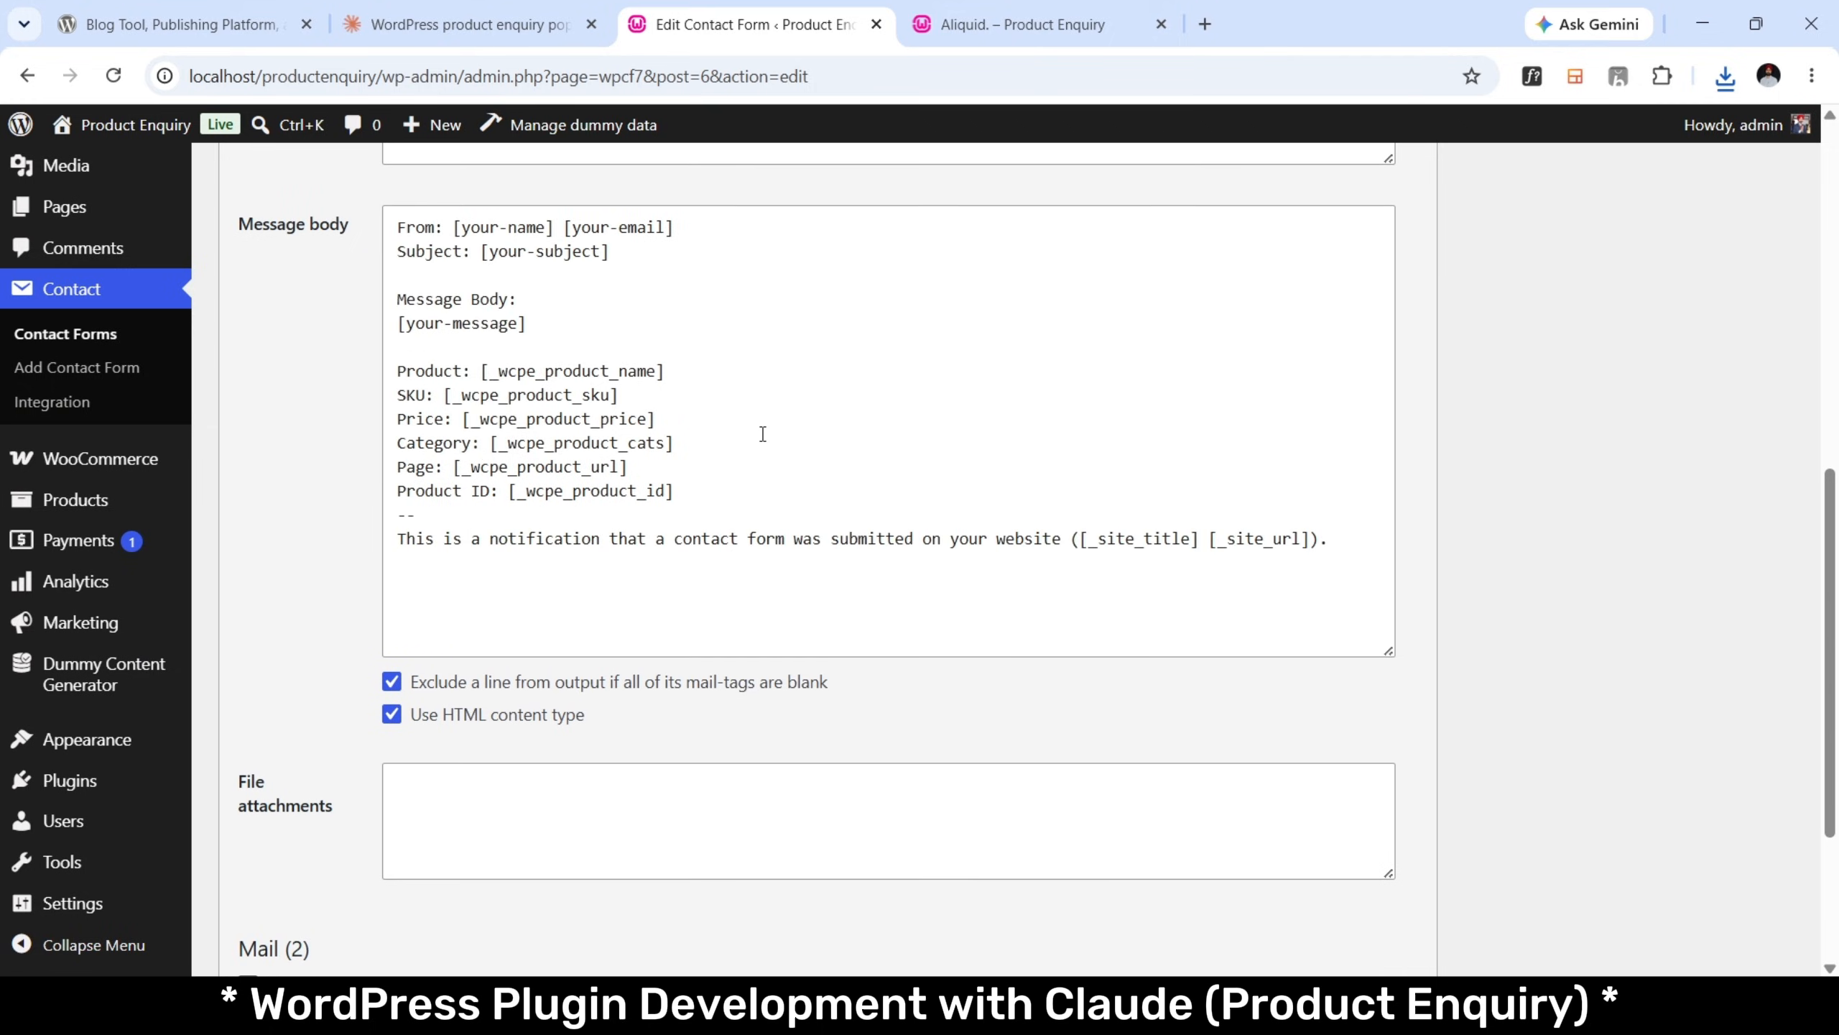
triple_click(557, 370)
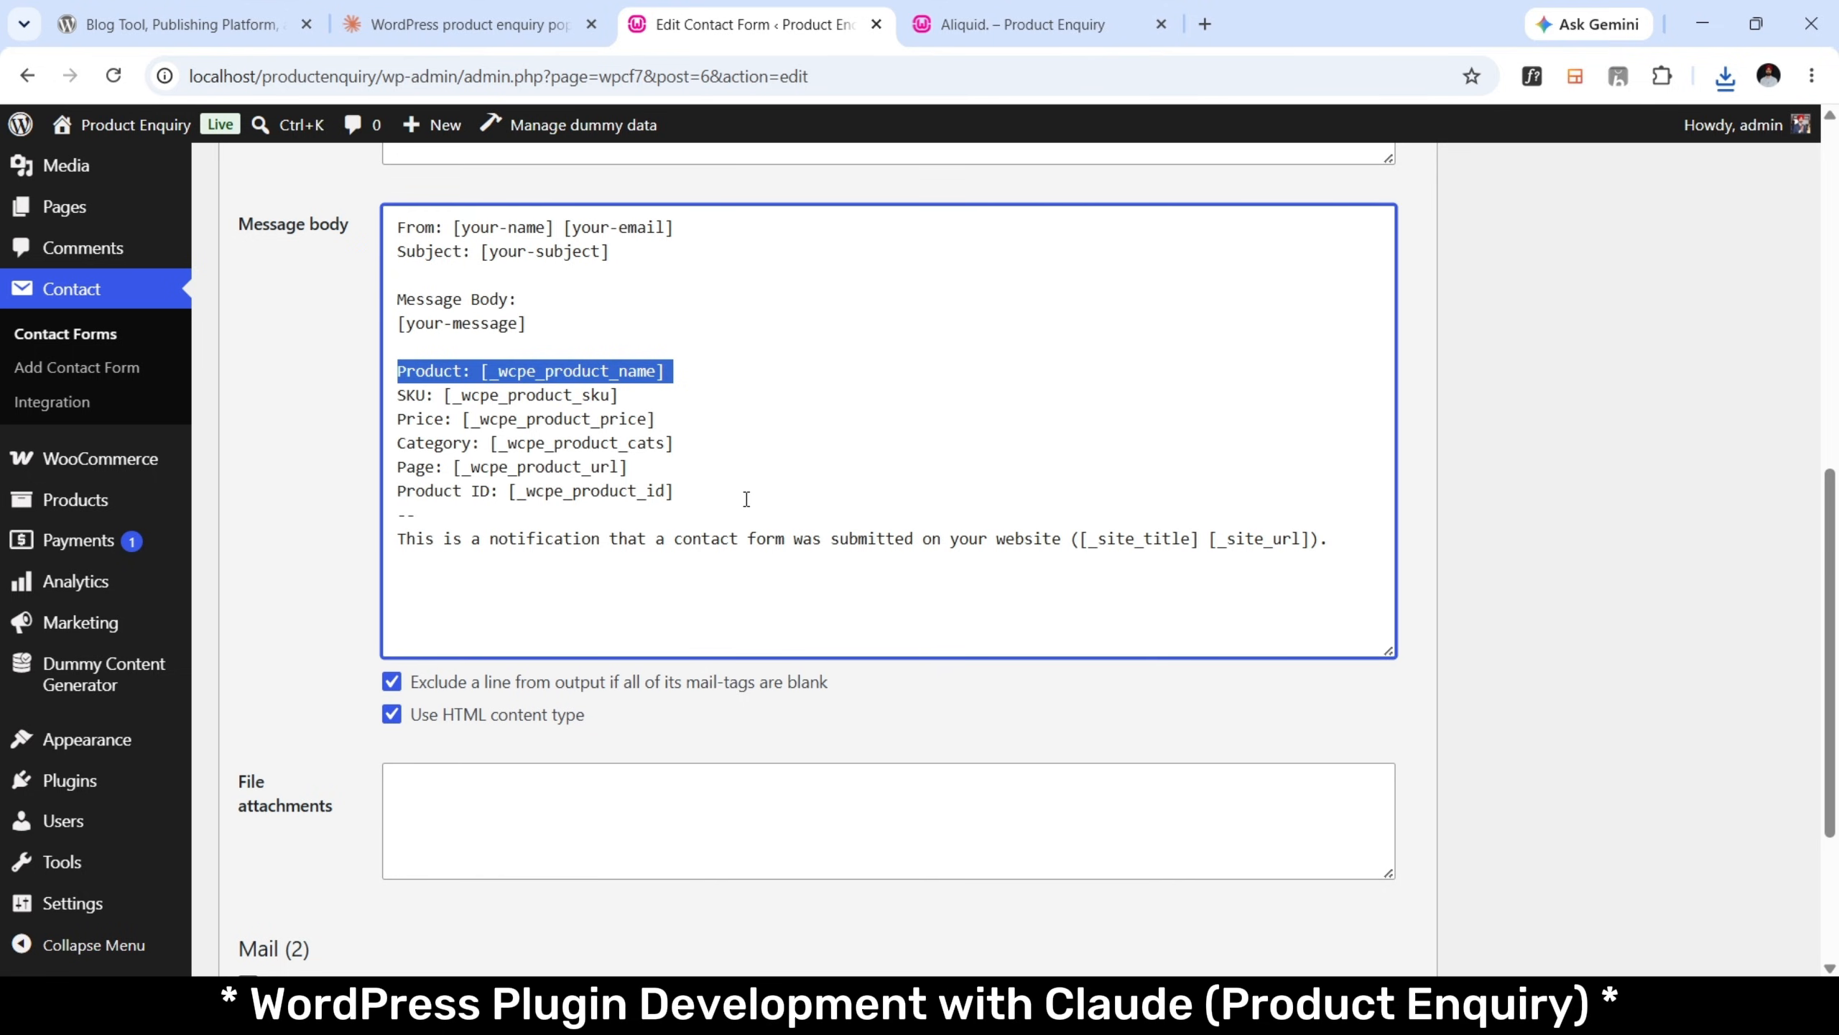
left_click_drag(746, 499, 362, 393)
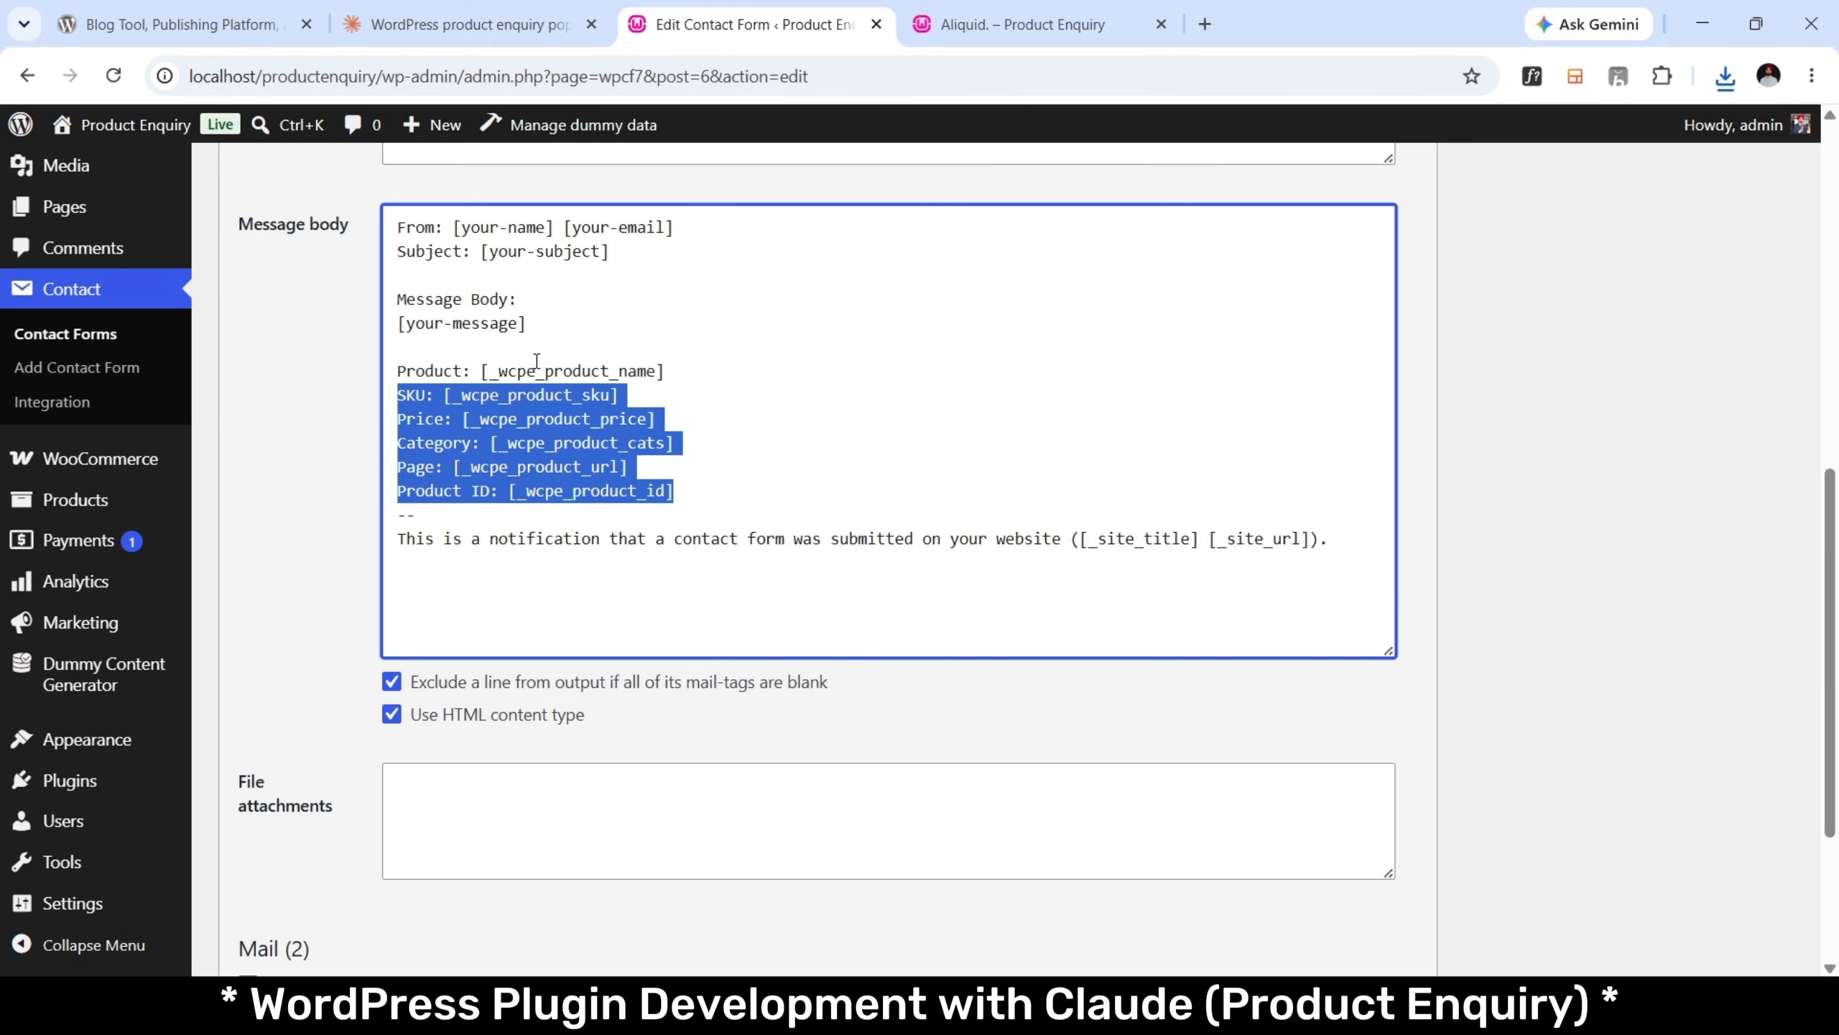
left_click(557, 361)
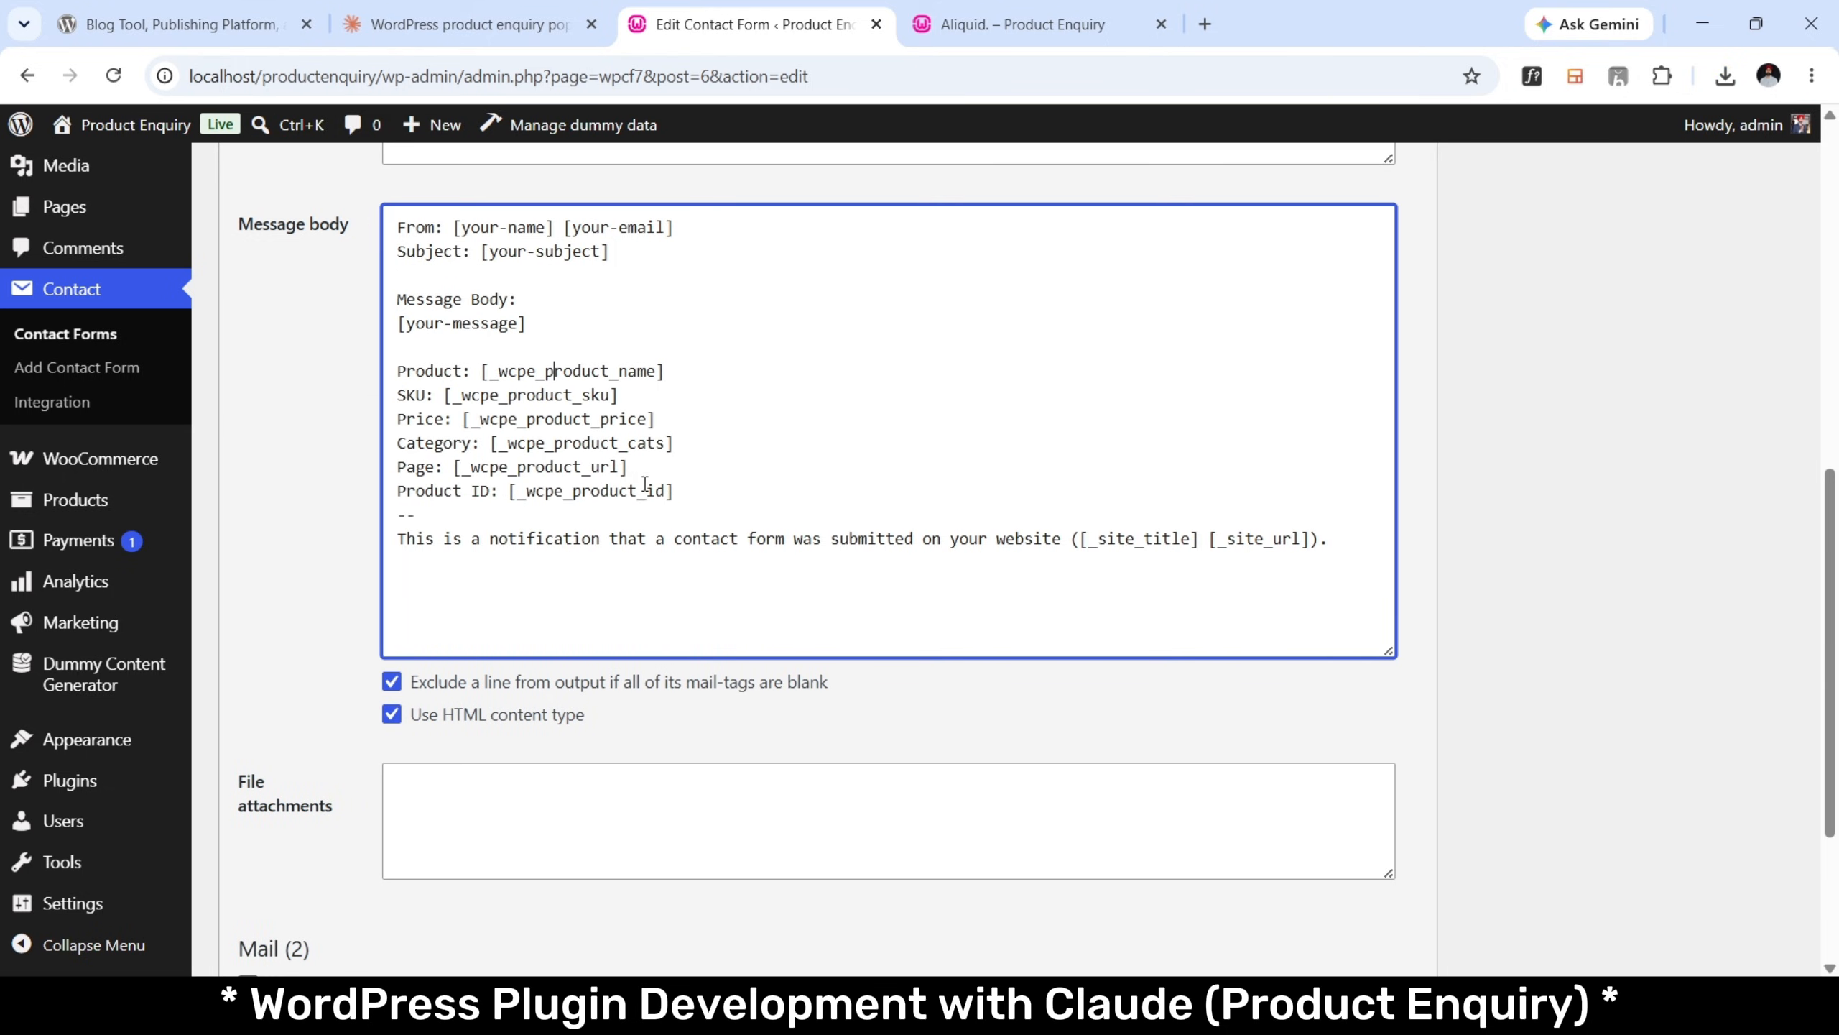
triple_click(640, 472)
left_click(639, 472)
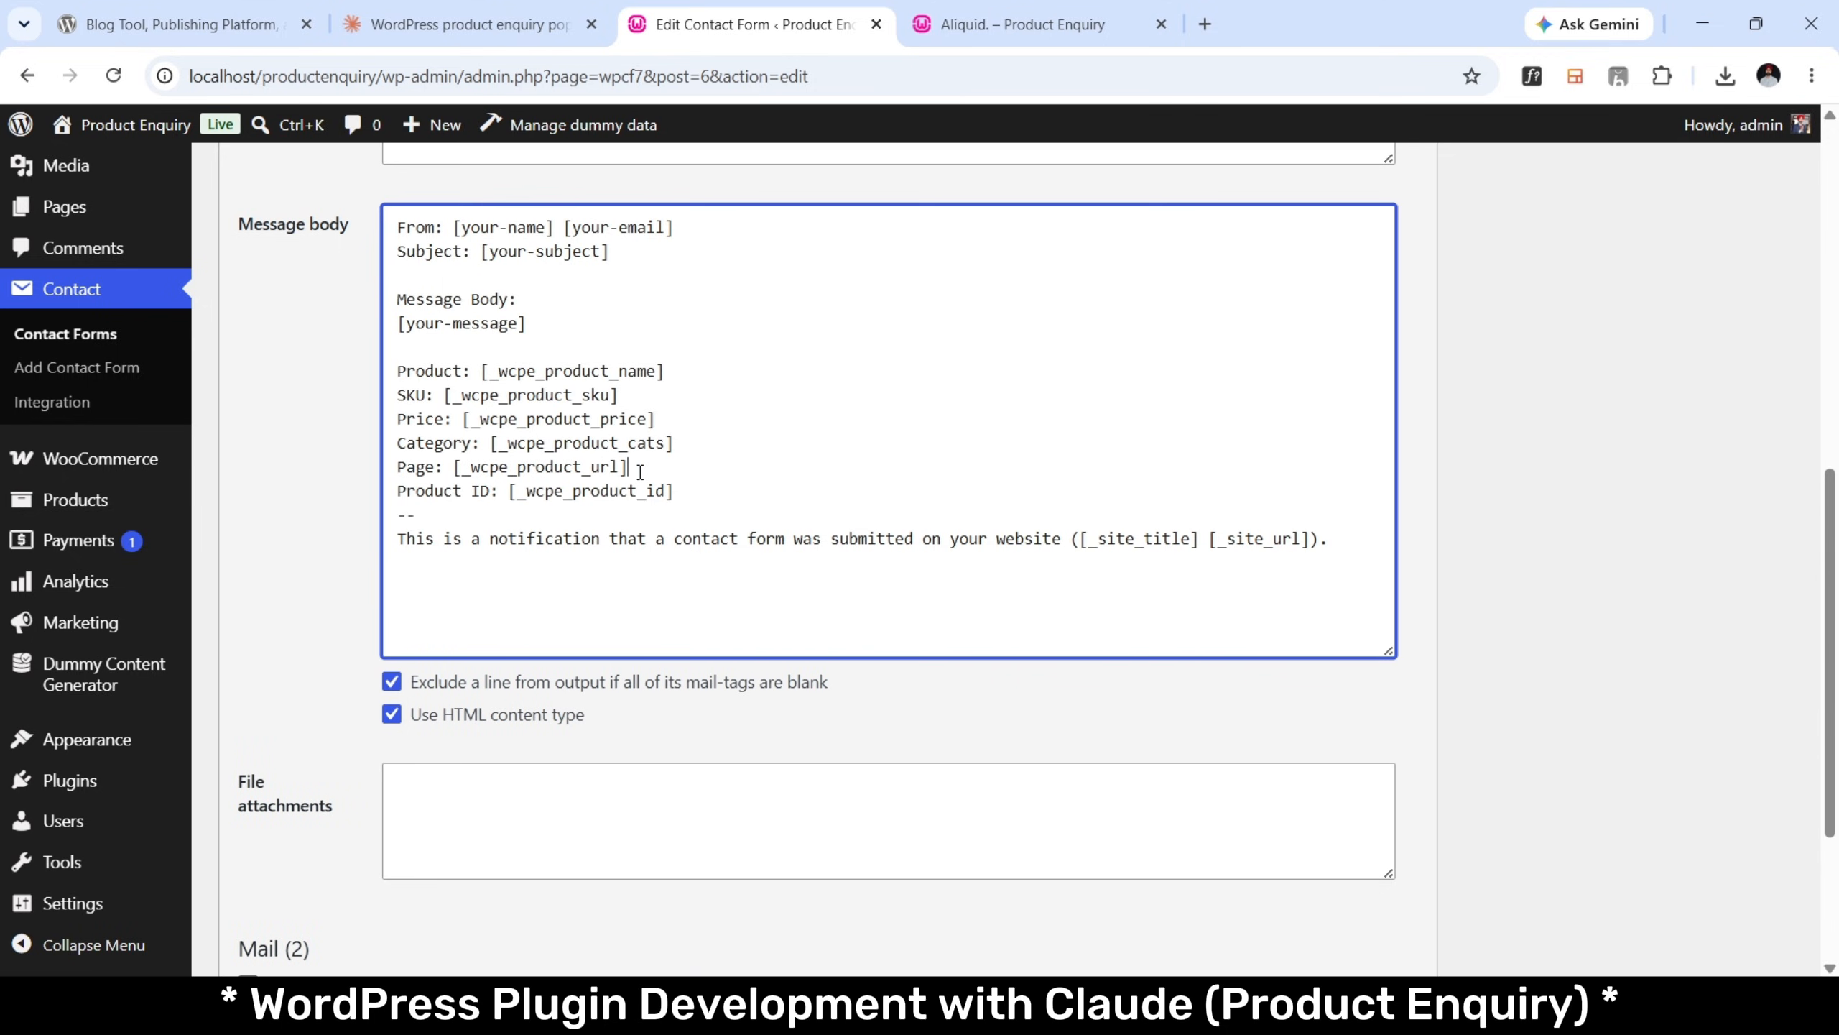